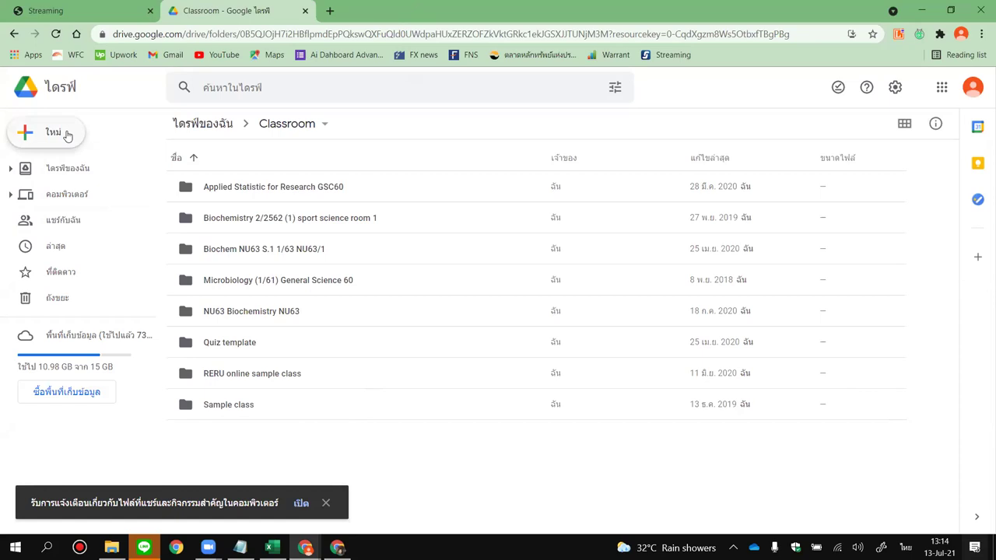
Create a new folder named "sample stat" at the top level of My Drive.
{"action": "left_click", "coordinate": [204, 125]}
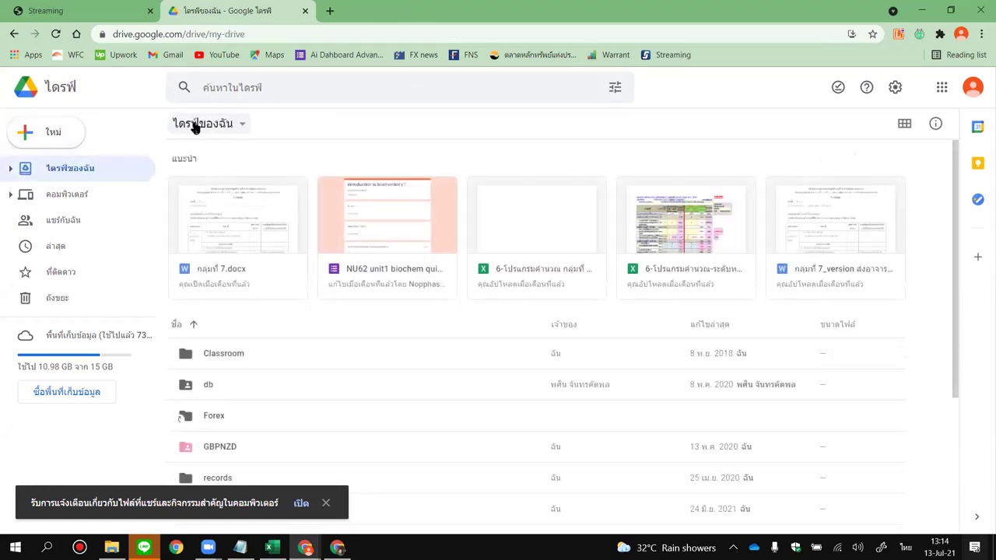
{"action": "scroll", "coordinate": [324, 267], "scroll_direction": "down", "scroll_amount": 3}
{"action": "scroll", "coordinate": [324, 268], "scroll_direction": "up", "scroll_amount": 3}
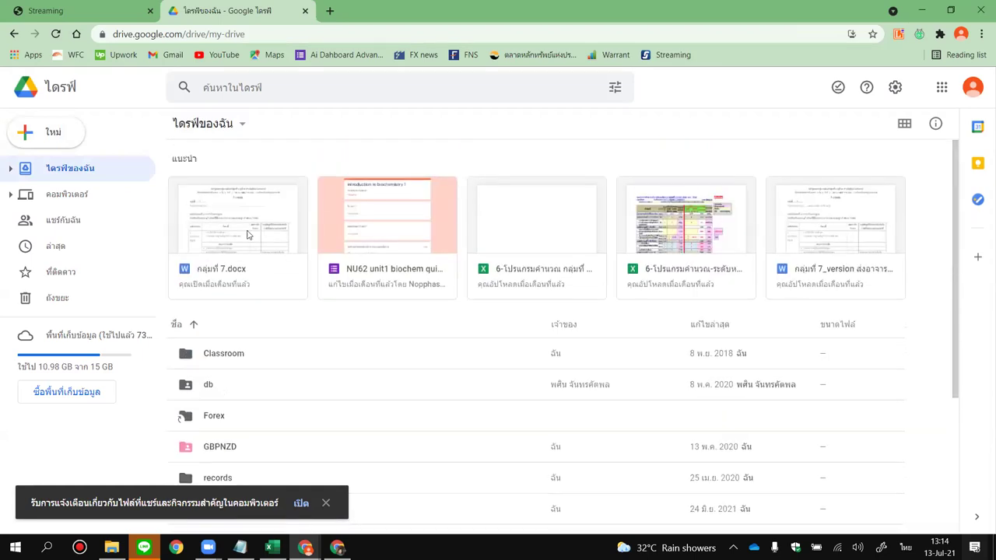
{"action": "left_click", "coordinate": [51, 136]}
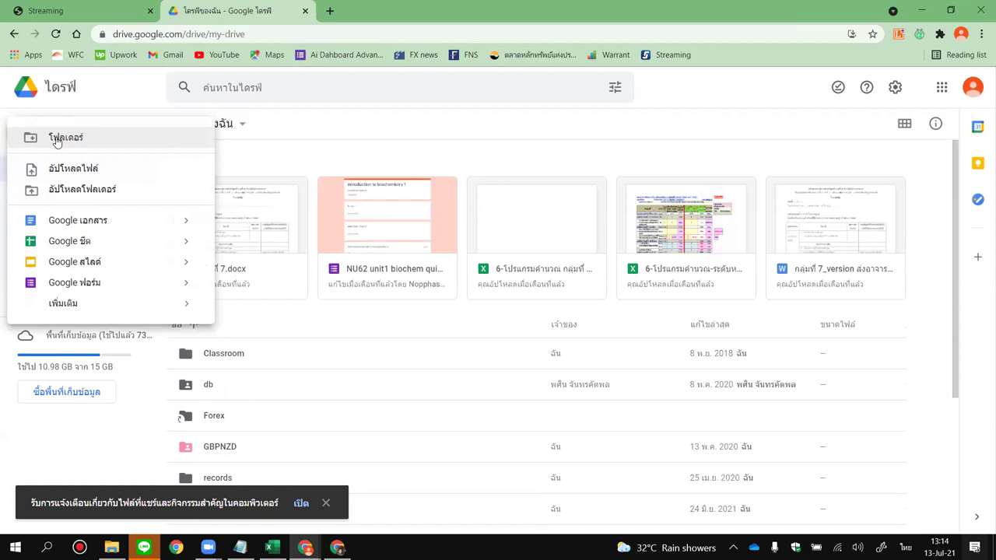
{"action": "left_click", "coordinate": [23, 143]}
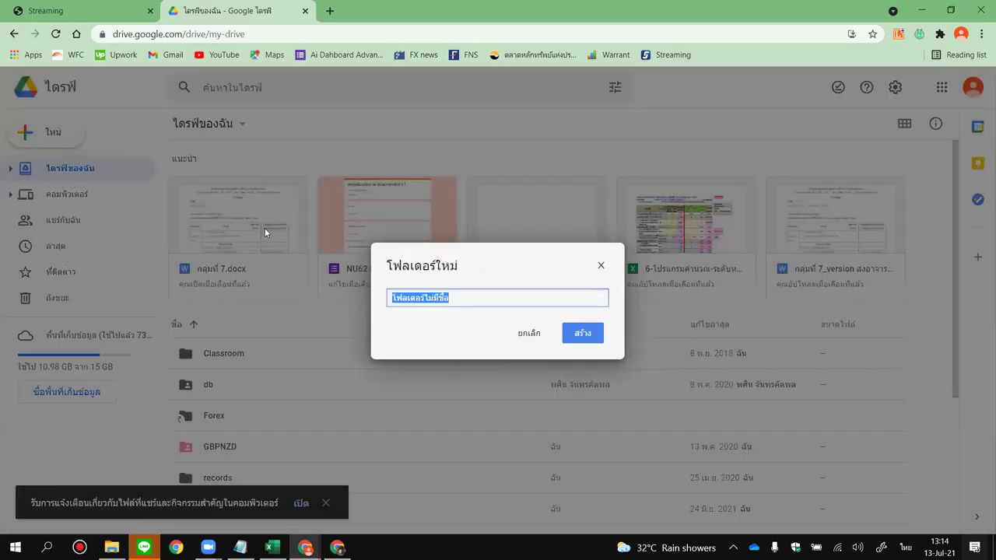
{"action": "type", "text": "หฟท"}
{"action": "key", "text": "BackSpace"}
{"action": "key", "text": "BackSpace"}
{"action": "key", "text": "BackSpace"}
{"action": "key", "text": "grave"}
{"action": "type", "text": "sample stat"}
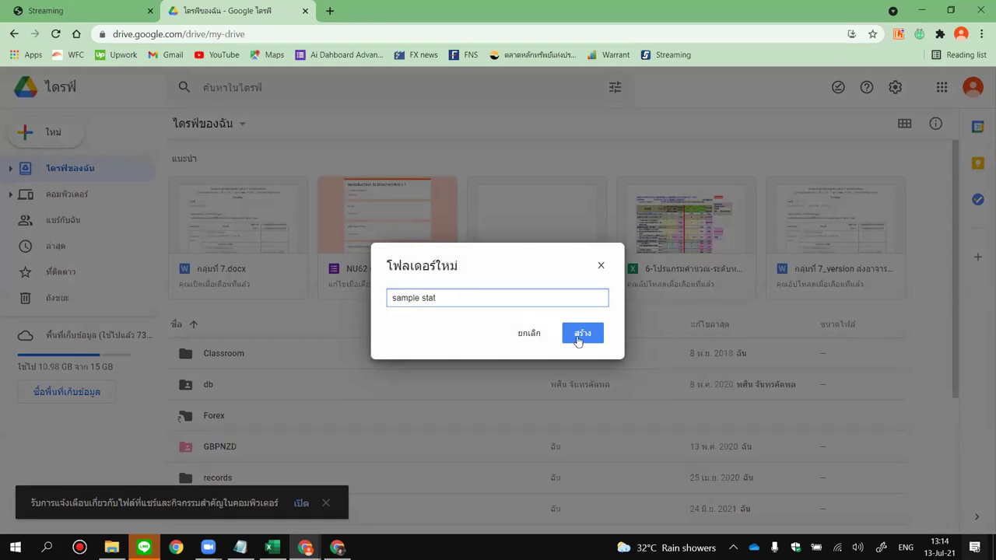
{"action": "left_click", "coordinate": [579, 336]}
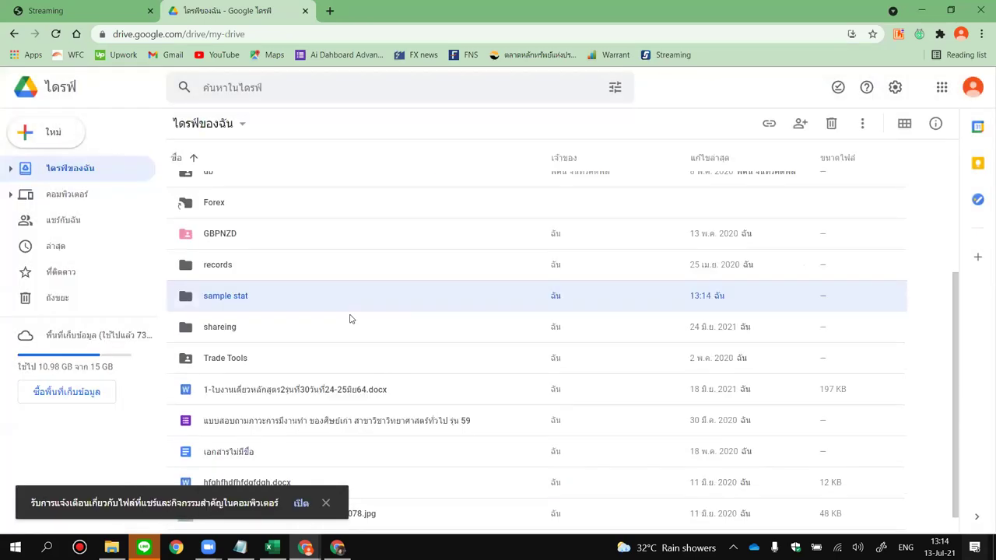
Open the "sample stat" folder and create a blank Google Form inside it.
{"action": "double_click", "coordinate": [235, 299]}
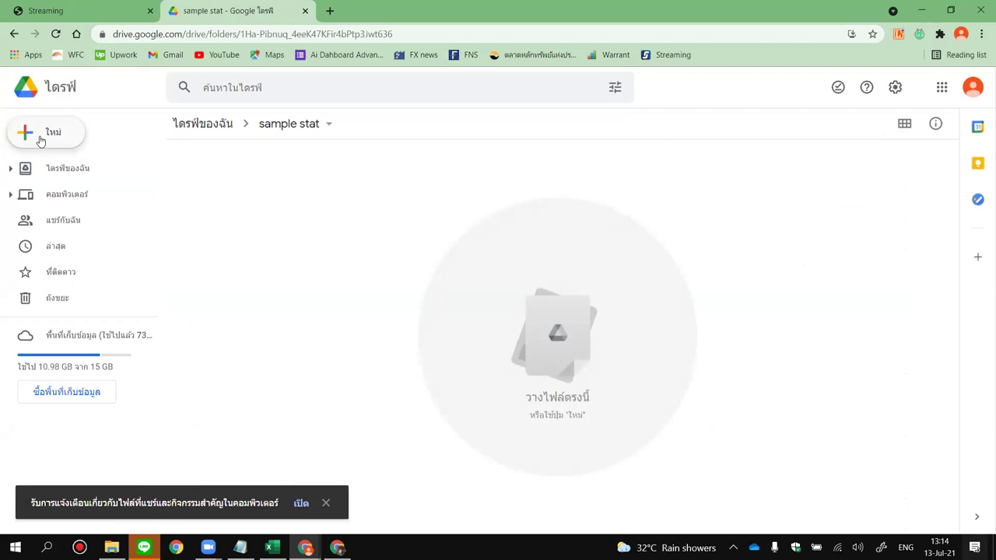
{"action": "left_click", "coordinate": [67, 144]}
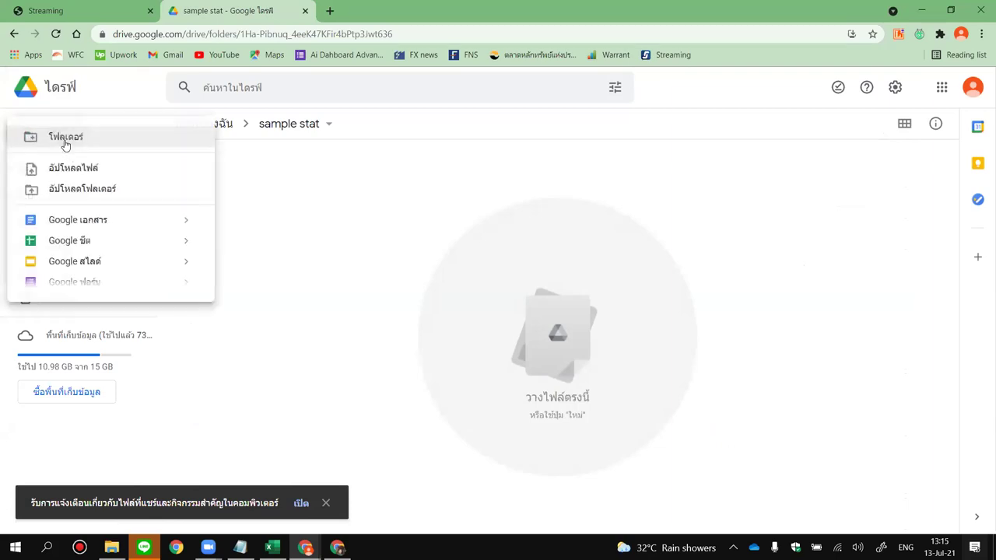
{"action": "left_click", "coordinate": [89, 283]}
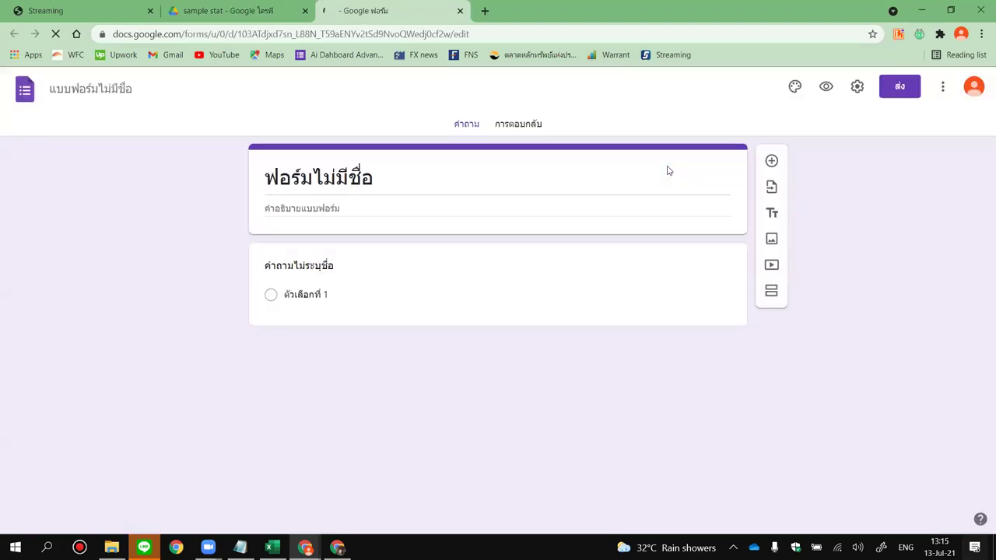
Set the form's title to "แบบเก็บข้อมูลส่วนสูง".
{"action": "left_click", "coordinate": [387, 176]}
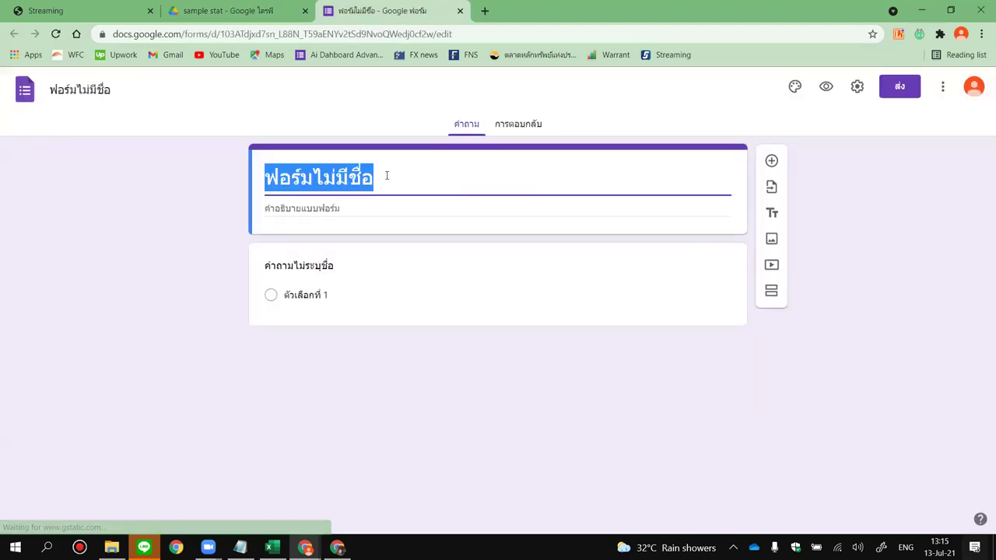
{"action": "key", "text": "alt+shift"}
{"action": "type", "text": "ข้อมูลส่ว"}
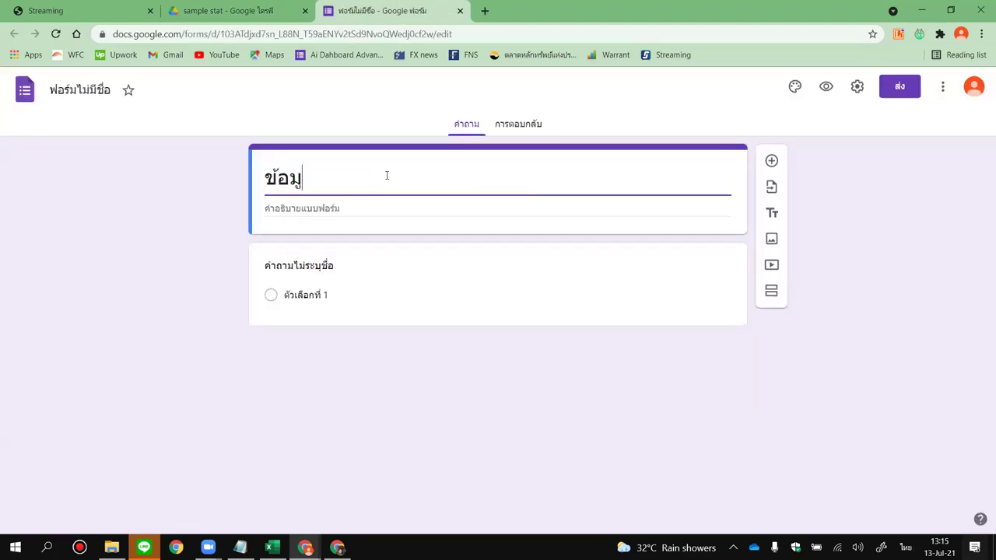
{"action": "type", "text": "นสูง"}
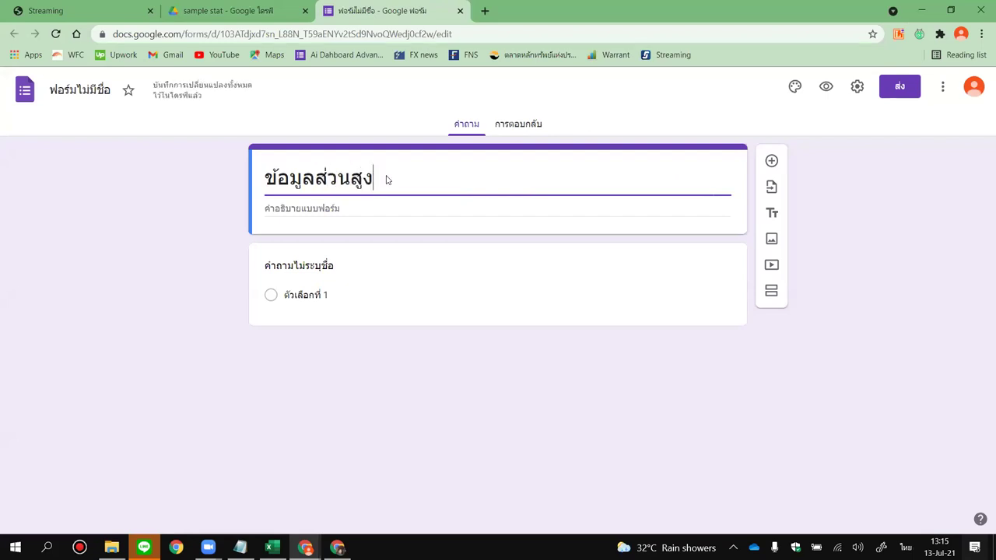
{"action": "key", "text": "Home"}
{"action": "type", "text": "แบบเก็บ"}
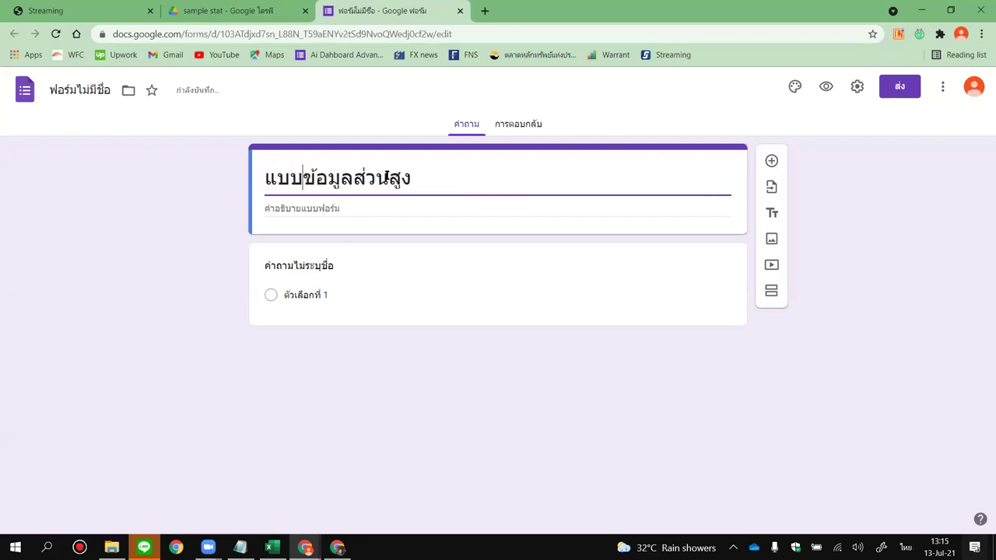
Set the first question's text to "เพศ".
{"action": "left_click", "coordinate": [354, 270]}
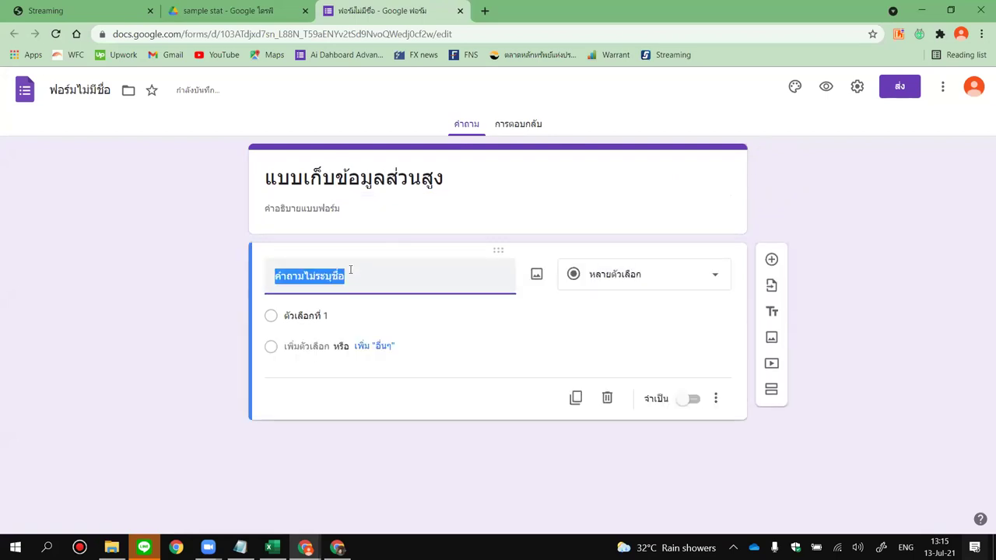
{"action": "type", "text": "gr"}
{"action": "key", "text": "BackSpace"}
{"action": "type", "text": "เพศ"}
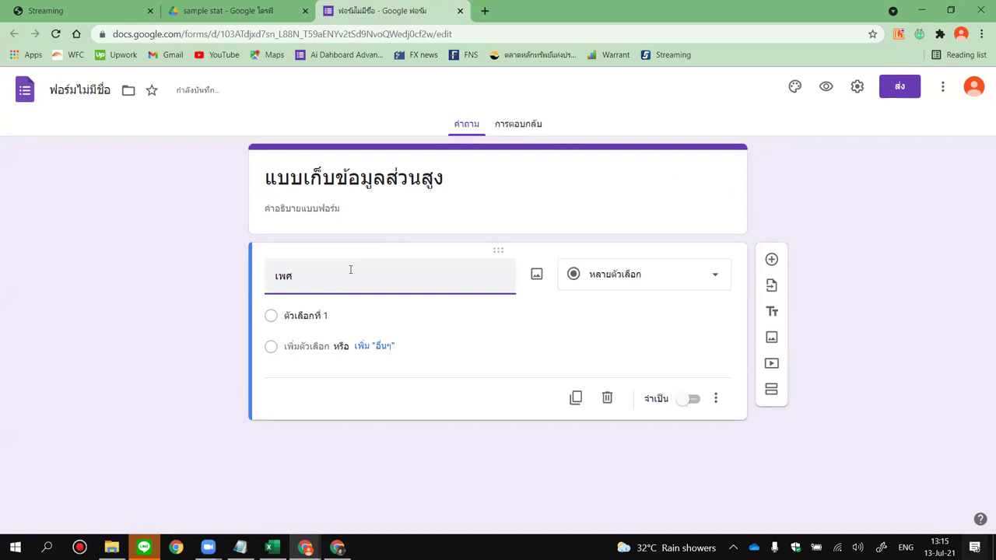
Give the "เพศ" question the options "ชาย" and "หญิง" and make it required.
{"action": "left_click", "coordinate": [346, 317]}
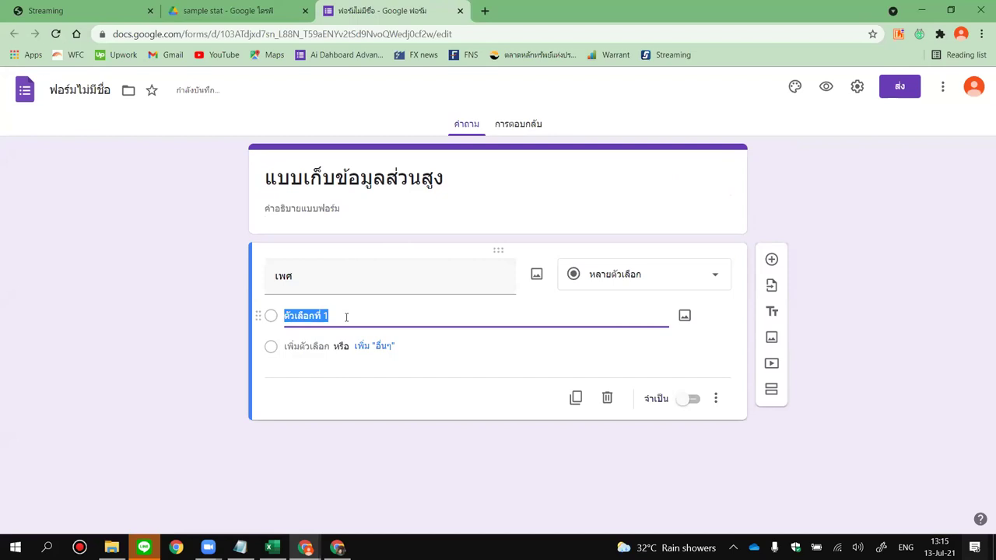
{"action": "type", "text": "sPb"}
{"action": "key", "text": "BackSpace"}
{"action": "key", "text": "BackSpace"}
{"action": "key", "text": "BackSpace"}
{"action": "key", "text": "grave"}
{"action": "type", "text": "ชาย"}
{"action": "key", "text": "Return"}
{"action": "type", "text": "หญิง"}
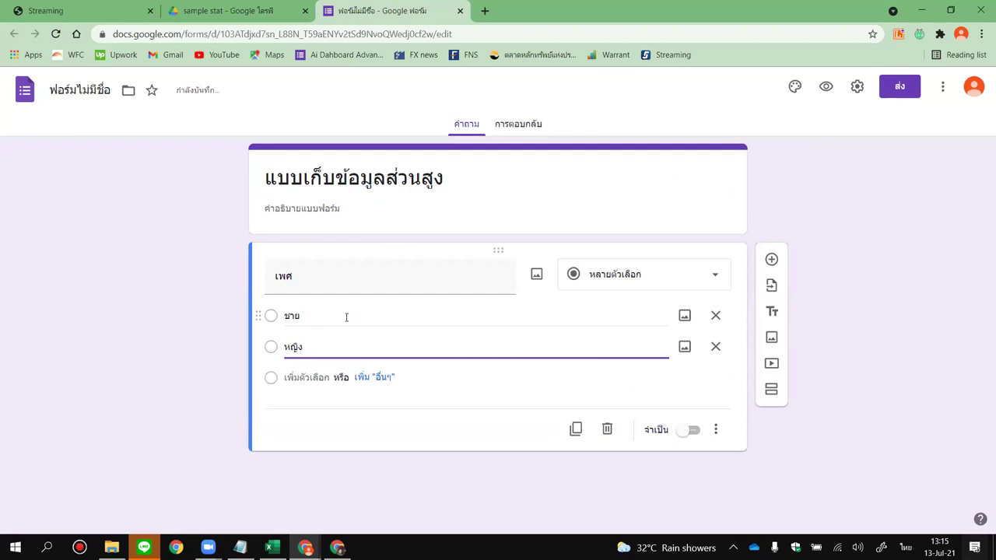
{"action": "left_click", "coordinate": [692, 432]}
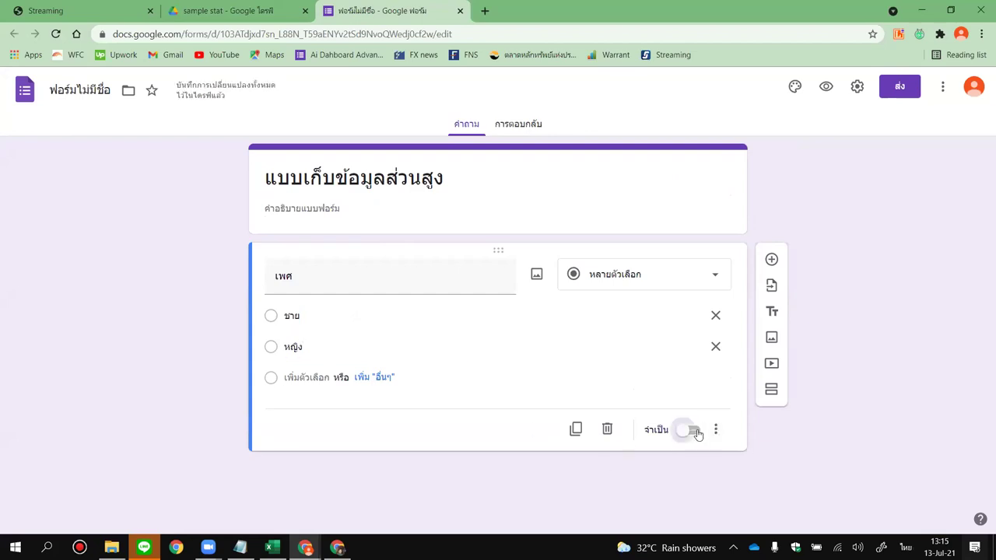
Add a required question "อายุ" and set its type to multiple choice (หลายตัวเลือก).
{"action": "left_click", "coordinate": [771, 259]}
{"action": "type", "text": "อายุ"}
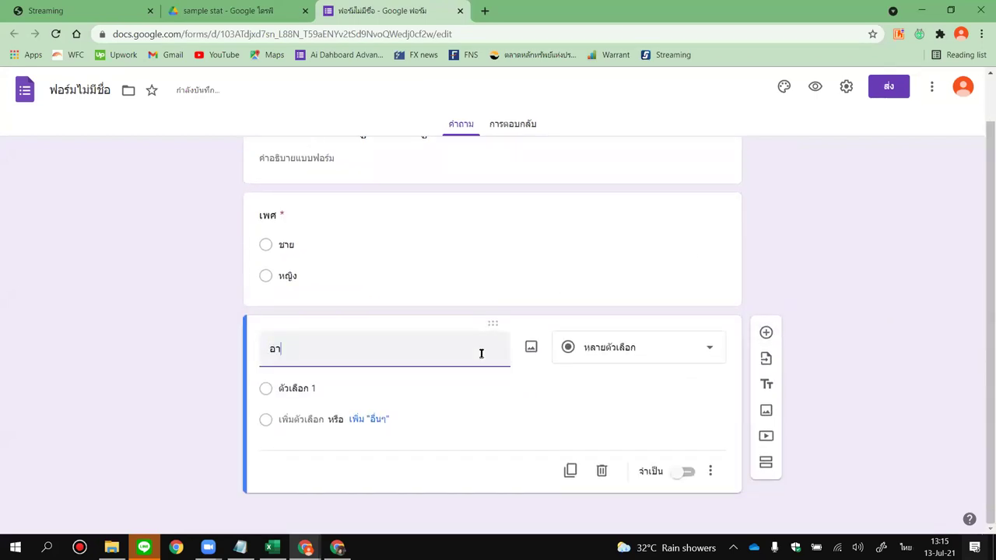
{"action": "left_click", "coordinate": [684, 475]}
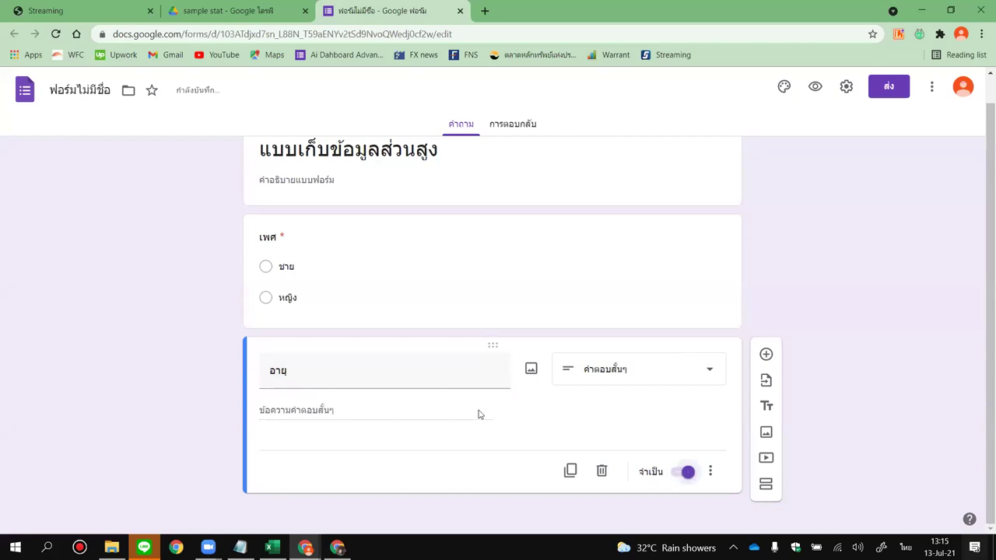
{"action": "left_click", "coordinate": [611, 369]}
{"action": "left_click", "coordinate": [630, 218]}
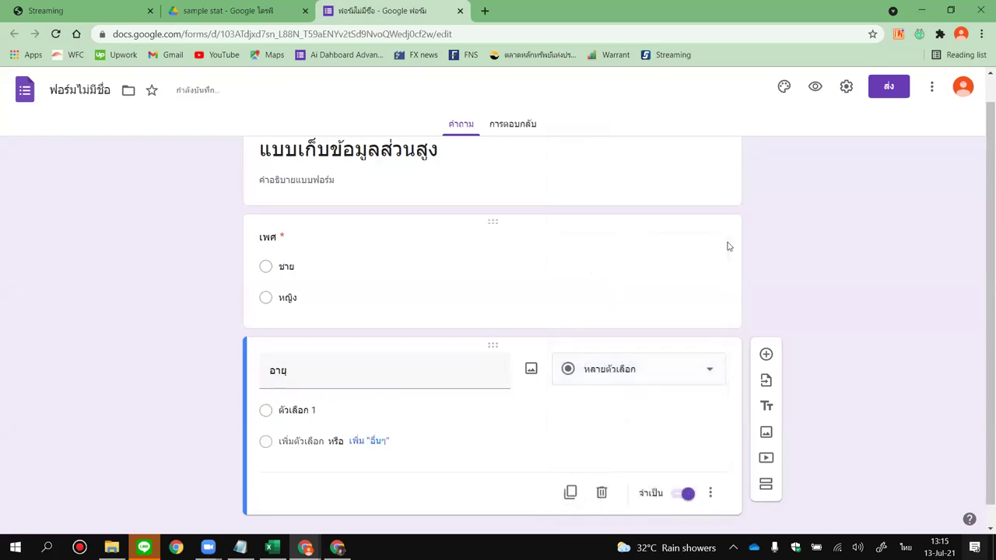
Enter "ต่ำกว่า 18 ปี", "19 - 20 ปี" and "21 - 25 ปี" as the first three options of the "อายุ" question.
{"action": "left_click", "coordinate": [314, 388]}
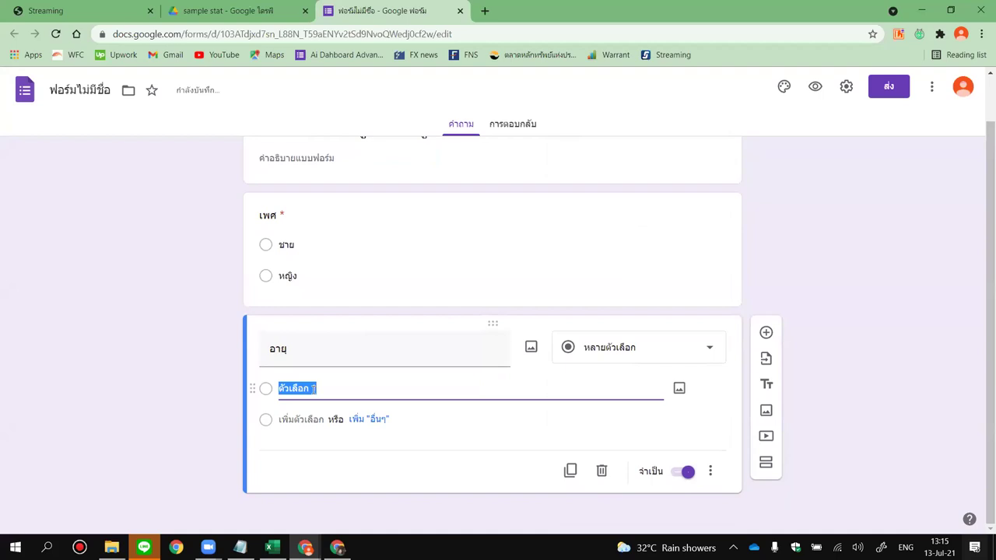
{"action": "type", "text": "ต่ำกว่า 18"}
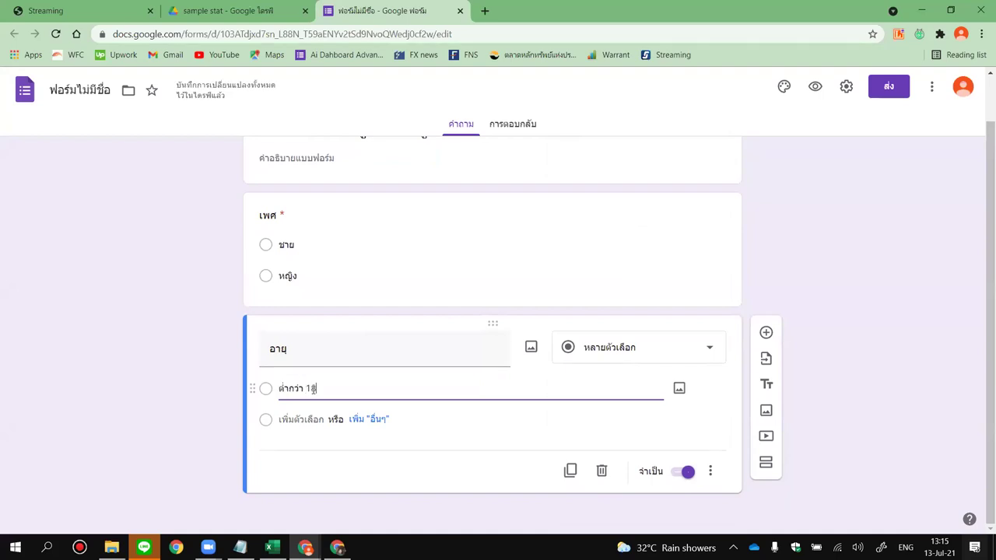
{"action": "type", "text": " ปี"}
{"action": "key", "text": "Return"}
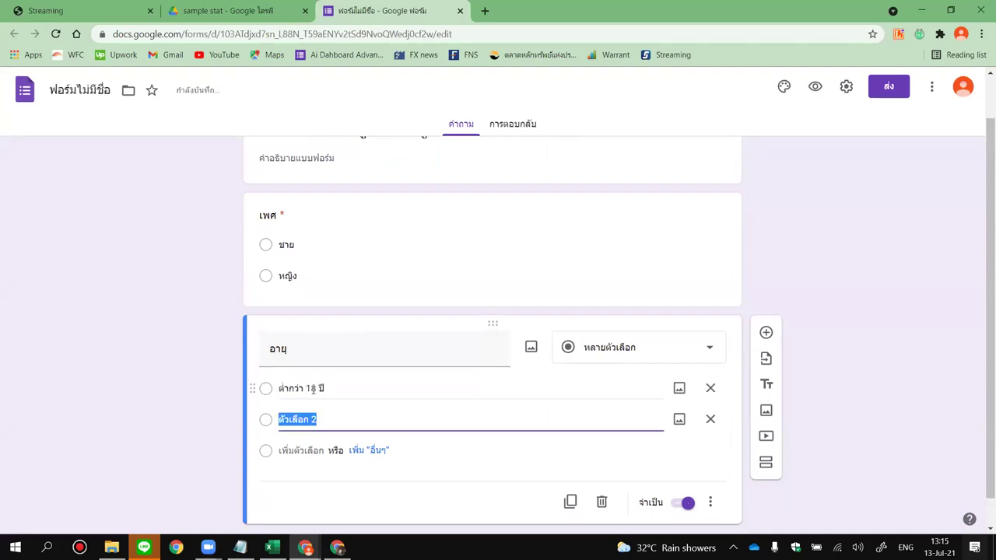
{"action": "type", "text": "18"}
{"action": "key", "text": "BackSpace"}
{"action": "type", "text": "9 - 20 ปี"}
{"action": "key", "text": "Return"}
{"action": "type", "text": "21 - 25 ปี"}
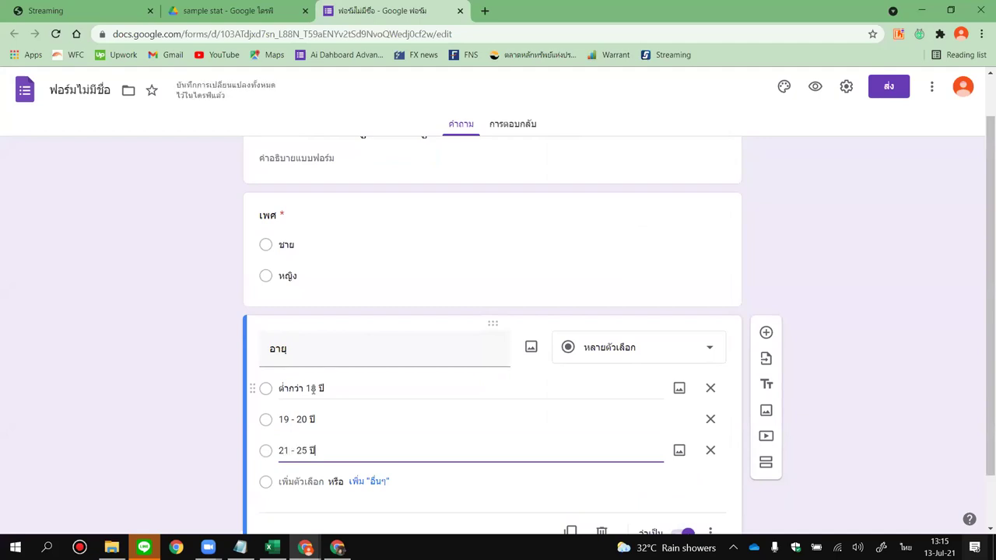
Add the options "26 - 30 ปี" and "31 ปีขึ้นไป" to the "อายุ" question.
{"action": "key", "text": "Return"}
{"action": "type", "text": "26-"}
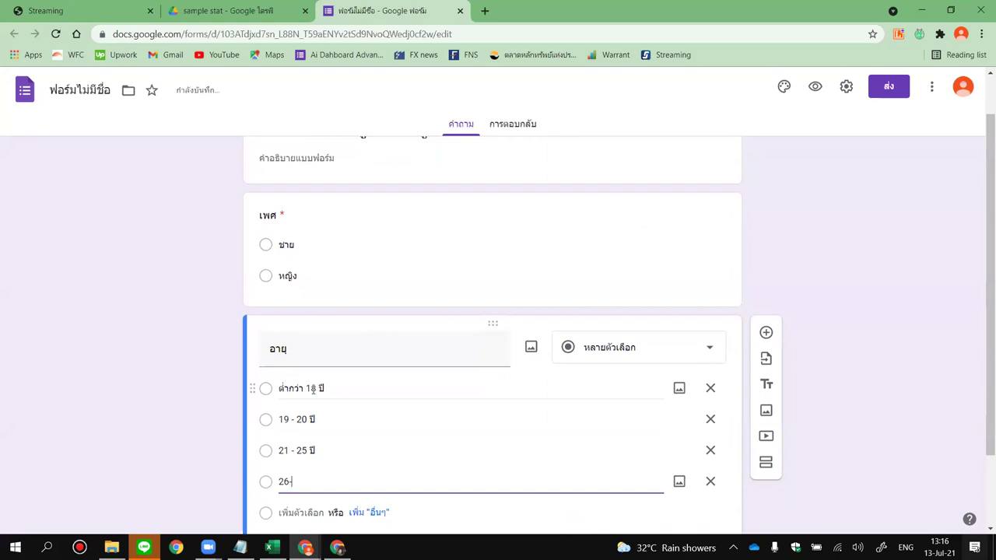
{"action": "type", "text": "- 30"}
{"action": "key", "text": "alt+shift"}
{"action": "key", "text": "Return"}
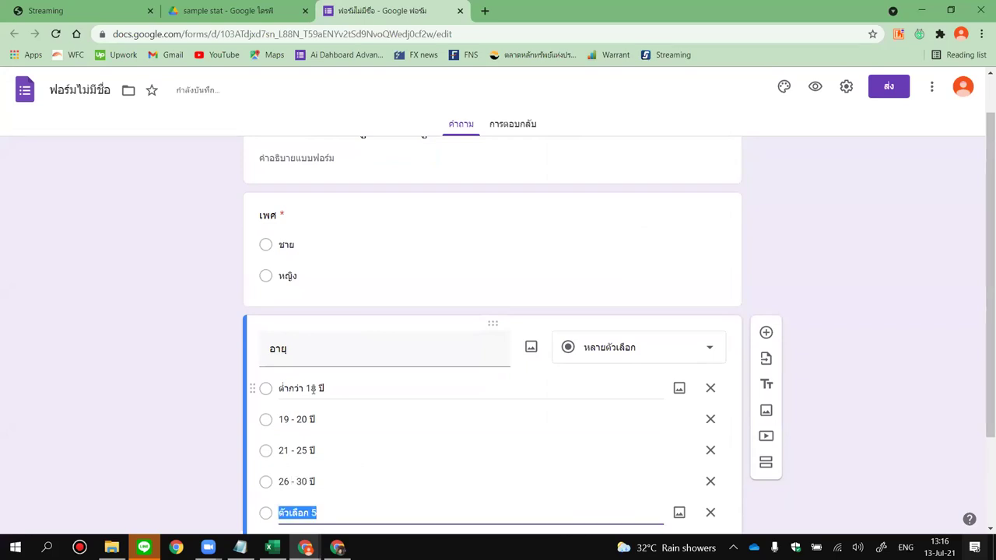
{"action": "key", "text": "alt+shift"}
{"action": "type", "text": "3"}
{"action": "scroll", "coordinate": [770, 213], "scroll_direction": "down", "scroll_amount": 2}
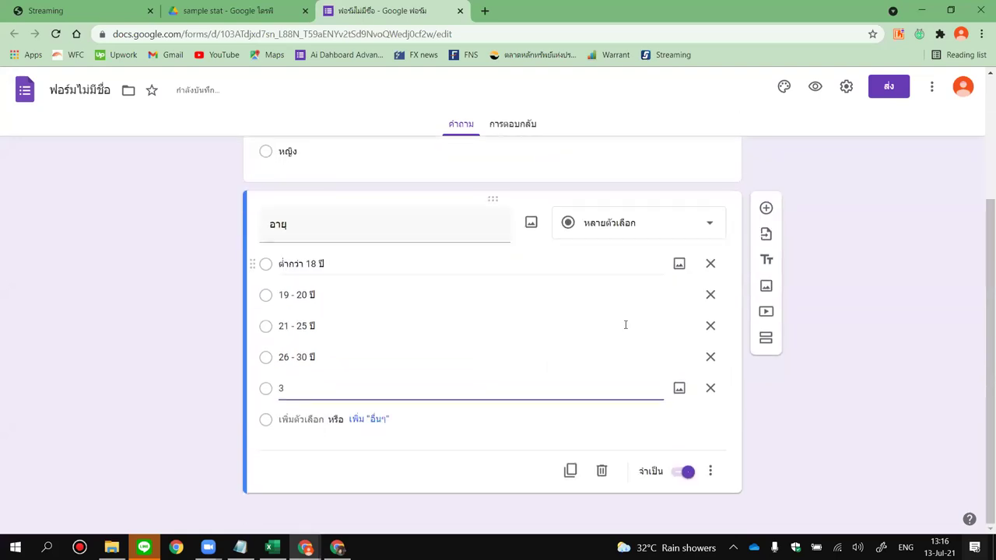
{"action": "type", "text": "1"}
{"action": "key", "text": "alt+shift"}
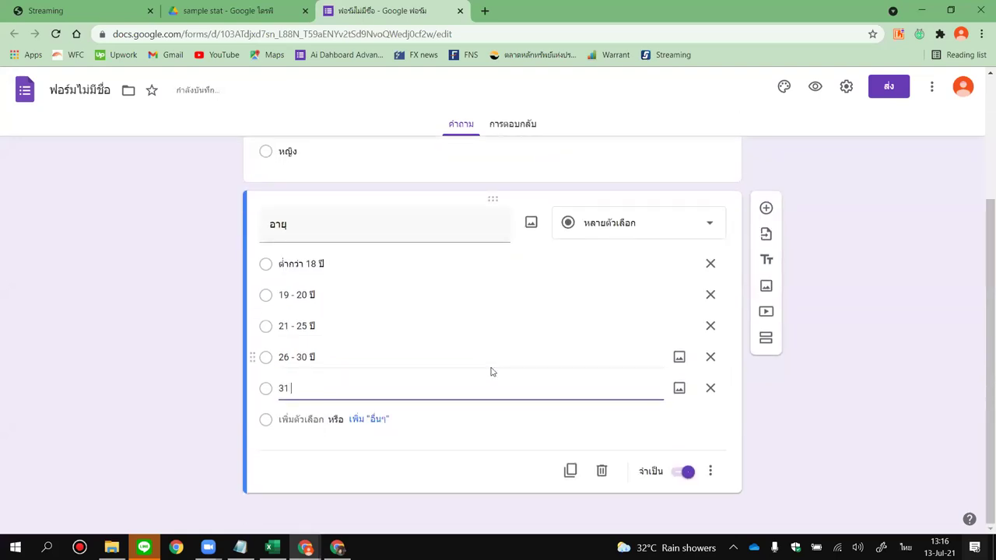
{"action": "type", "text": "ปีขึ้นไป"}
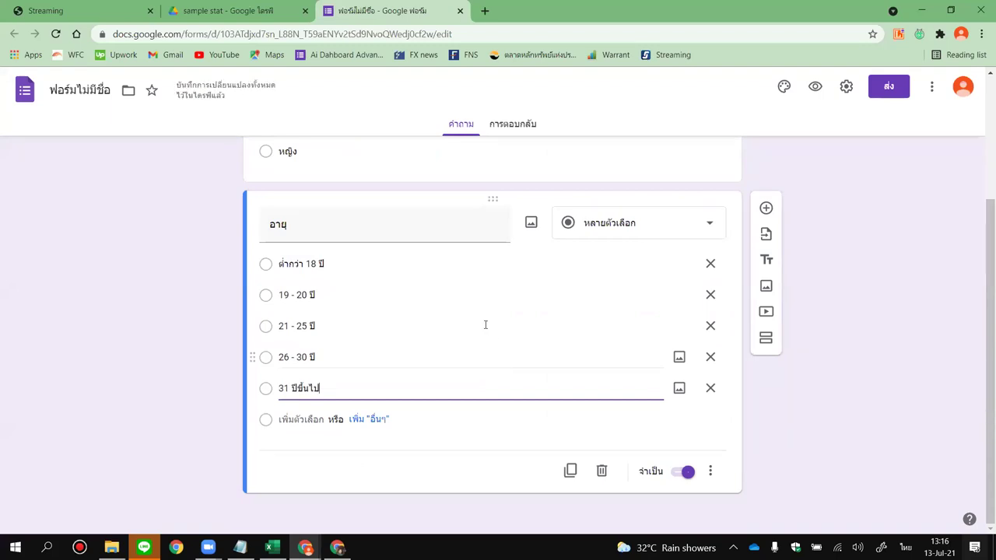
{"action": "left_click", "coordinate": [880, 465]}
Add a required short-answer (คำตอบสั้นๆ) question titled "ส่วนสูง (ระบุเป็นเซนติเมตร)" below the "อายุ" question.
{"action": "scroll", "coordinate": [881, 465], "scroll_direction": "up", "scroll_amount": 2}
{"action": "scroll", "coordinate": [881, 466], "scroll_direction": "down", "scroll_amount": 2}
{"action": "scroll", "coordinate": [881, 465], "scroll_direction": "down", "scroll_amount": 1}
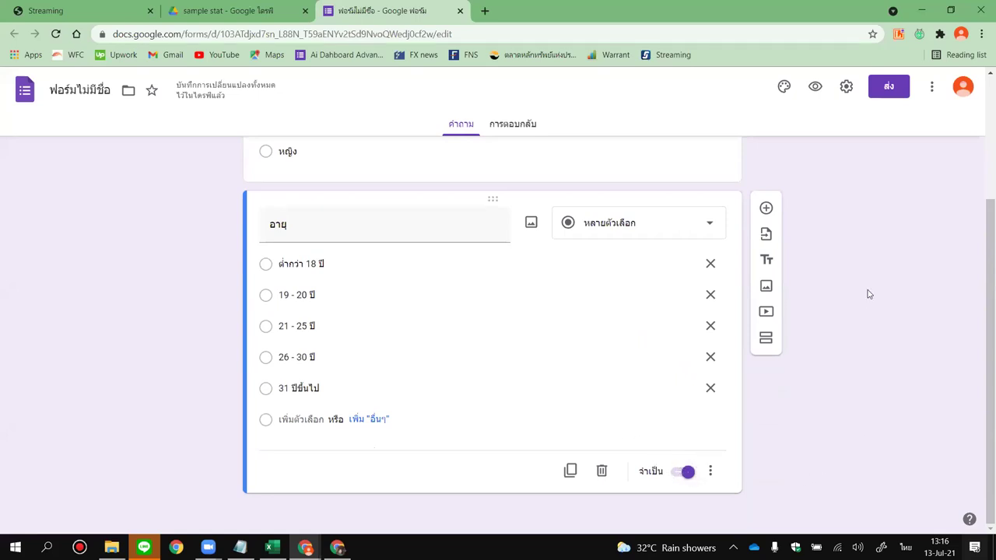
{"action": "left_click", "coordinate": [765, 208]}
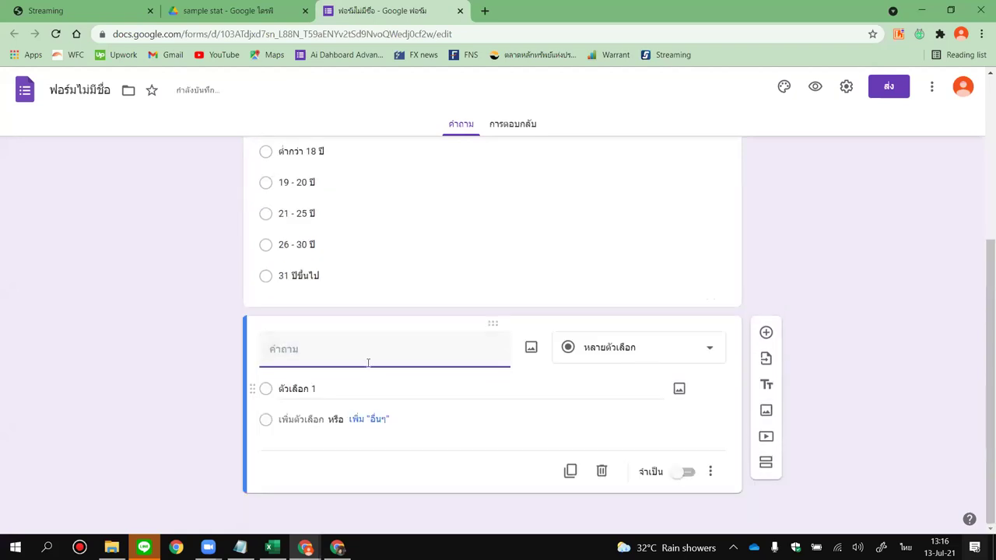
{"action": "key", "text": "grave"}
{"action": "type", "text": "ds"}
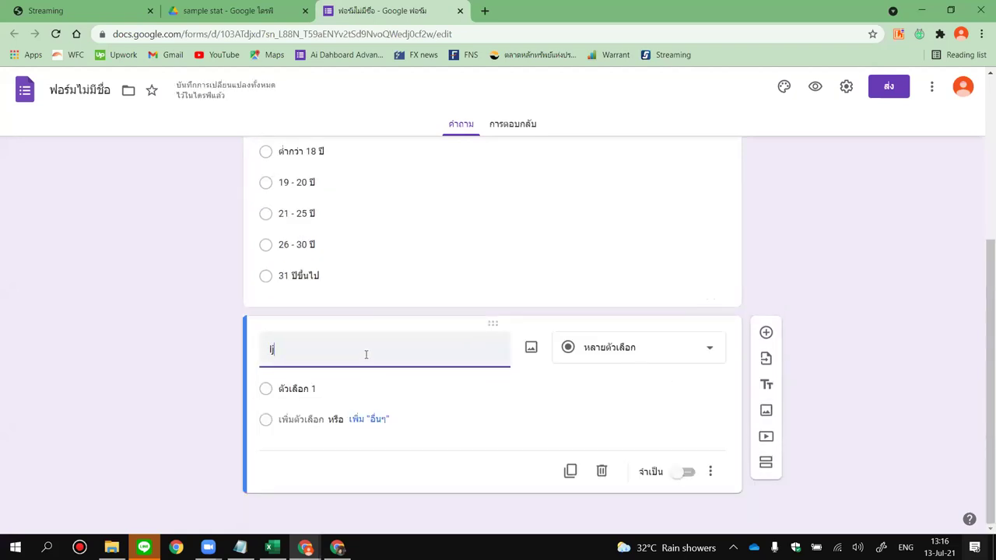
{"action": "key", "text": "BackSpace"}
{"action": "key", "text": "BackSpace"}
{"action": "key", "text": "grave"}
{"action": "type", "text": "ส่วนสูง (ระบุเป็น"}
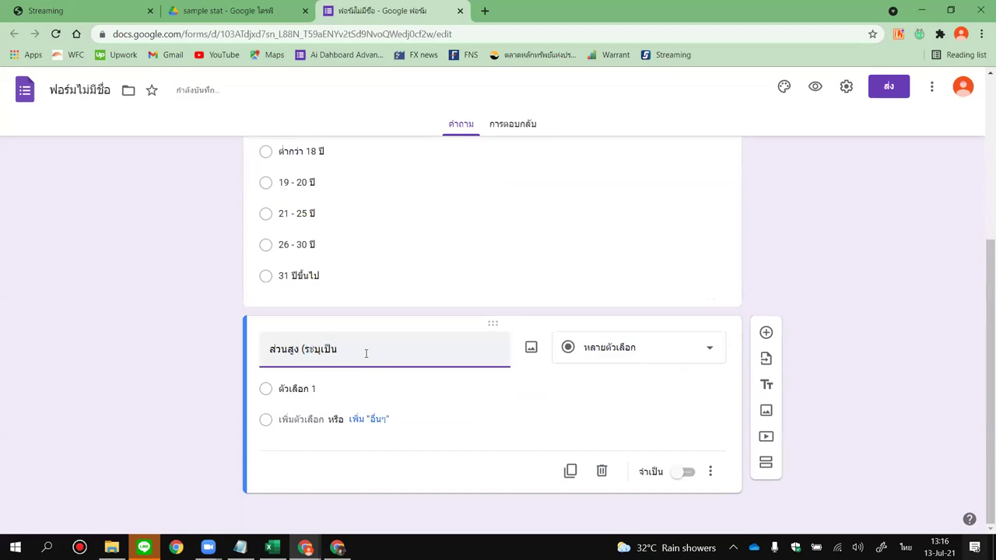
{"action": "type", "text": "เซนติเม"}
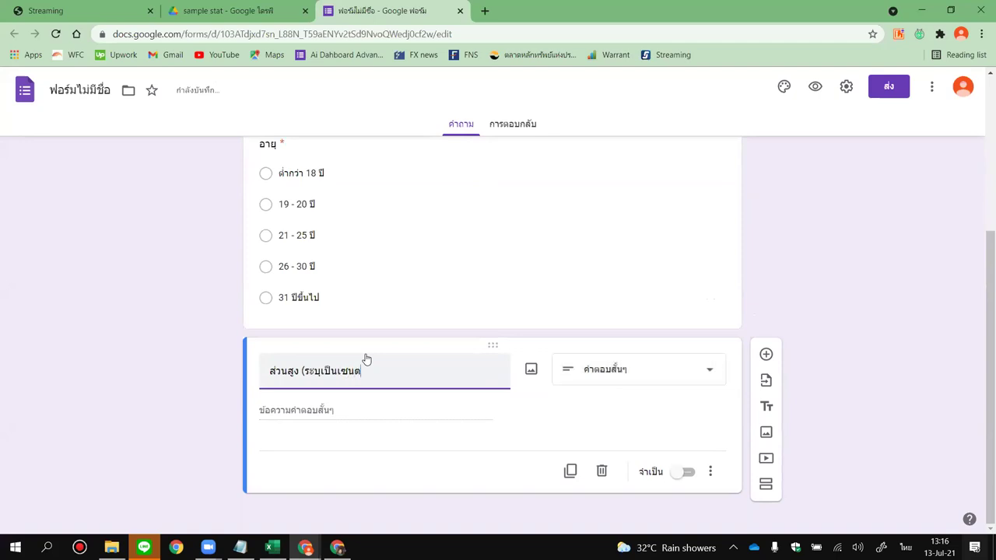
{"action": "type", "text": "ตร)"}
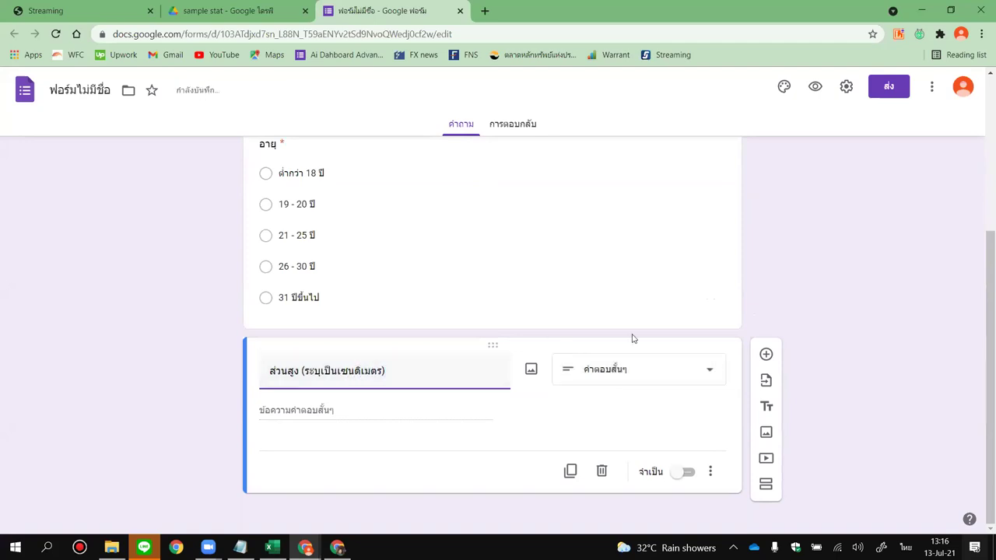
{"action": "left_click", "coordinate": [684, 473]}
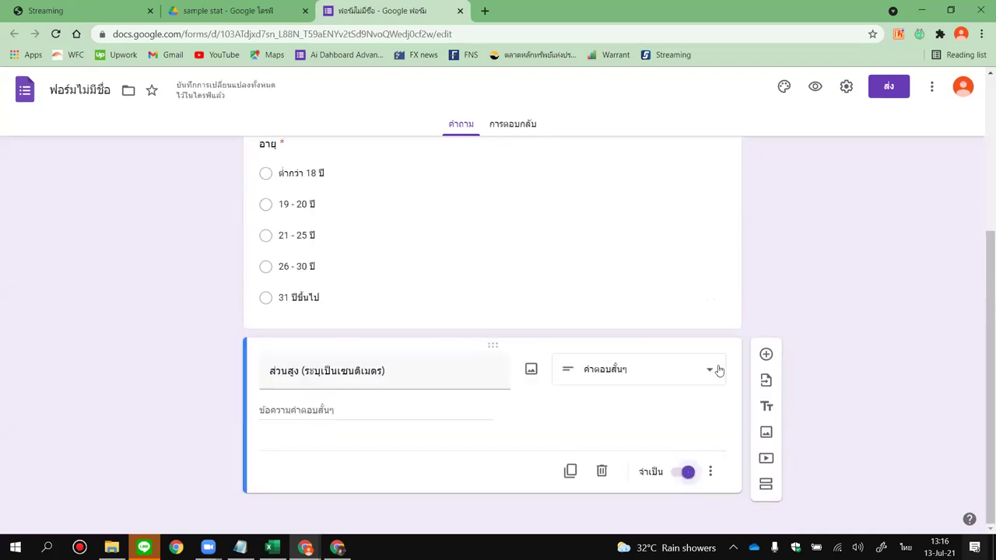
Add a multiple-choice question titled "ท่านชอบดื่มนมหรือไม่" after the height question.
{"action": "left_click", "coordinate": [767, 356]}
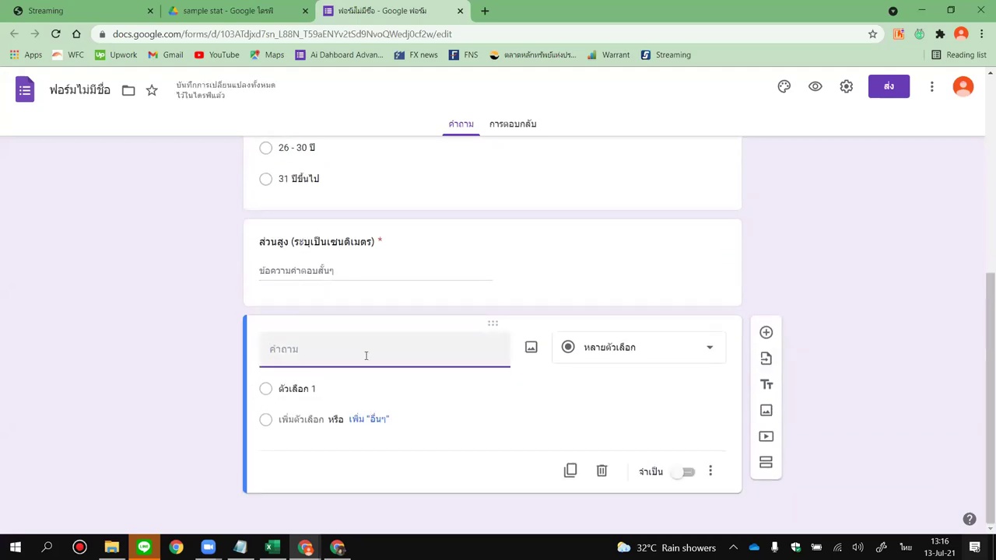
{"action": "key", "text": "alt+shift"}
{"action": "type", "text": "mjk"}
{"action": "key", "text": "BackSpace"}
{"action": "key", "text": "BackSpace"}
{"action": "key", "text": "BackSpace"}
{"action": "key", "text": "alt+shift"}
{"action": "type", "text": "ท่านชอบดื่มนมหรือไม่"}
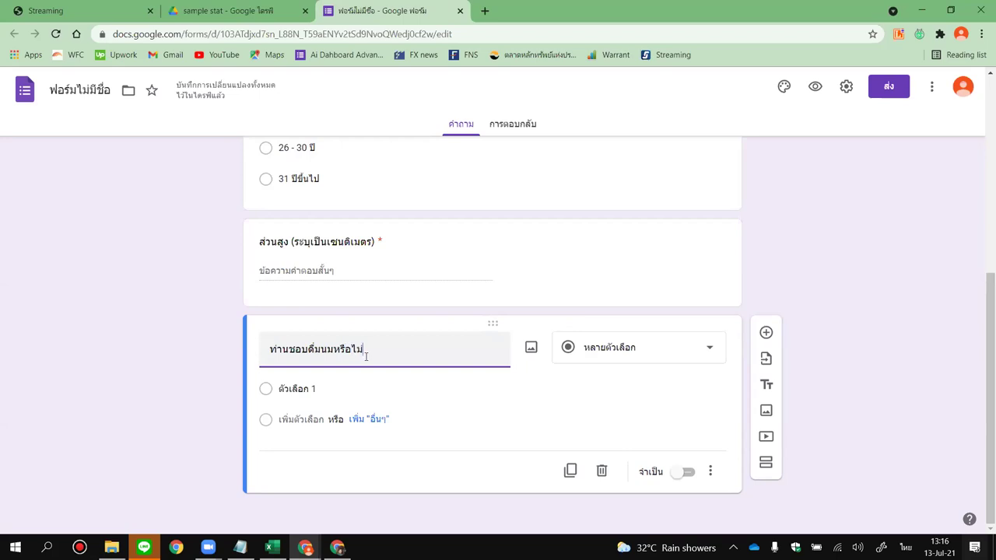
Give the milk question the options "ไม่ชอบ แทบจะไม่ดื่มเลย", "ชอบ ดื่มบ้างบางวัน" and "ชอบ ดื่มมากกว่า 3 วันในหนึ่งสัปดาห์", and make it required.
{"action": "left_click", "coordinate": [371, 398]}
{"action": "type", "text": "ไม่ชอบ "}
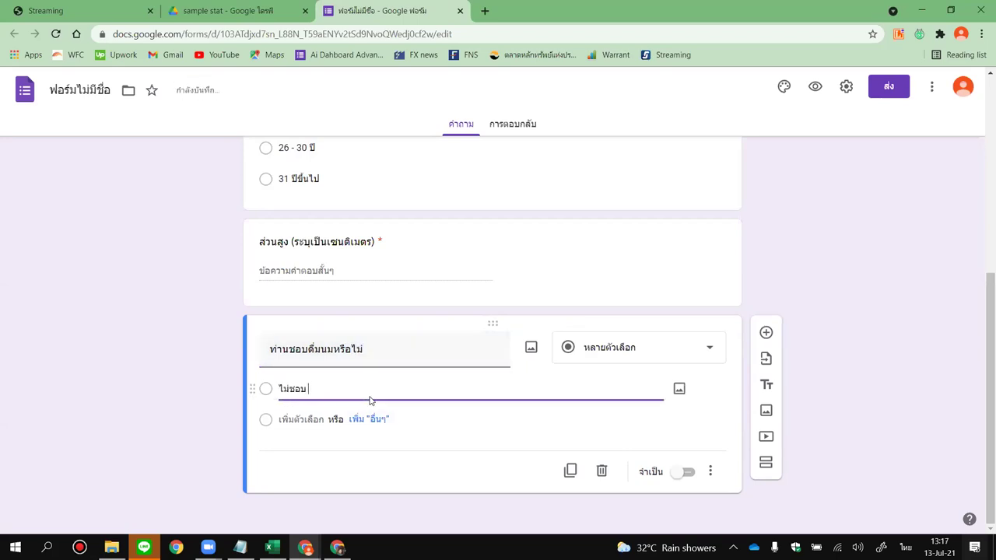
{"action": "type", "text": "ไม่แทบจะไม่ดื่มเลย"}
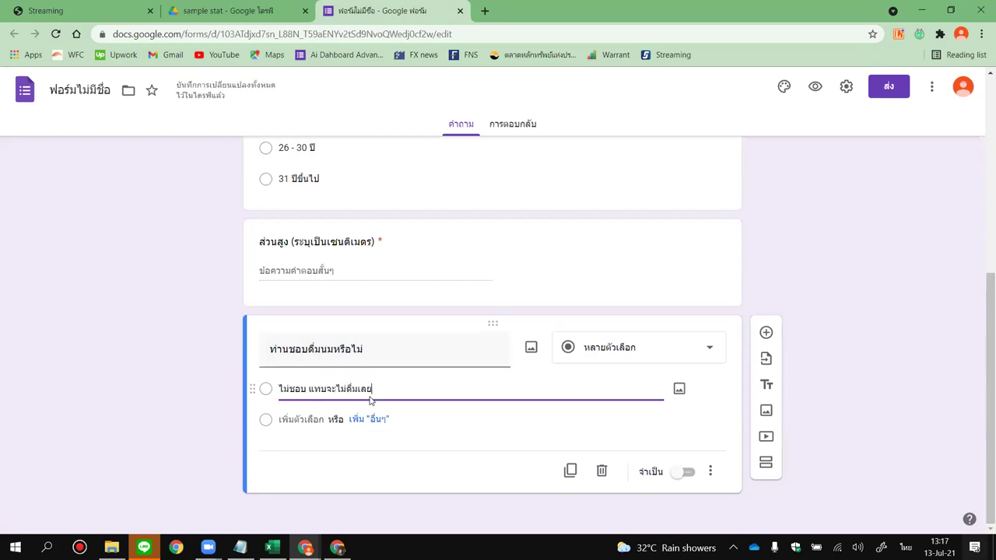
{"action": "key", "text": "Return"}
{"action": "type", "text": "ชอบ ดื่มบ้างบางวัน"}
{"action": "key", "text": "Return"}
{"action": "type", "text": "ชอบ"}
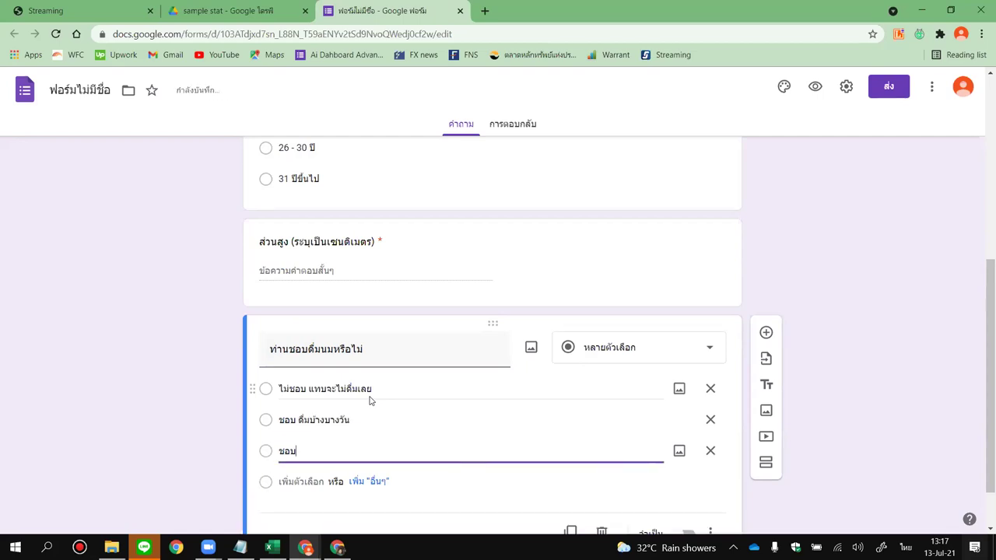
{"action": "type", "text": " ดื่มมากกว่า 3 วันในหนึ่งสัปดาห์"}
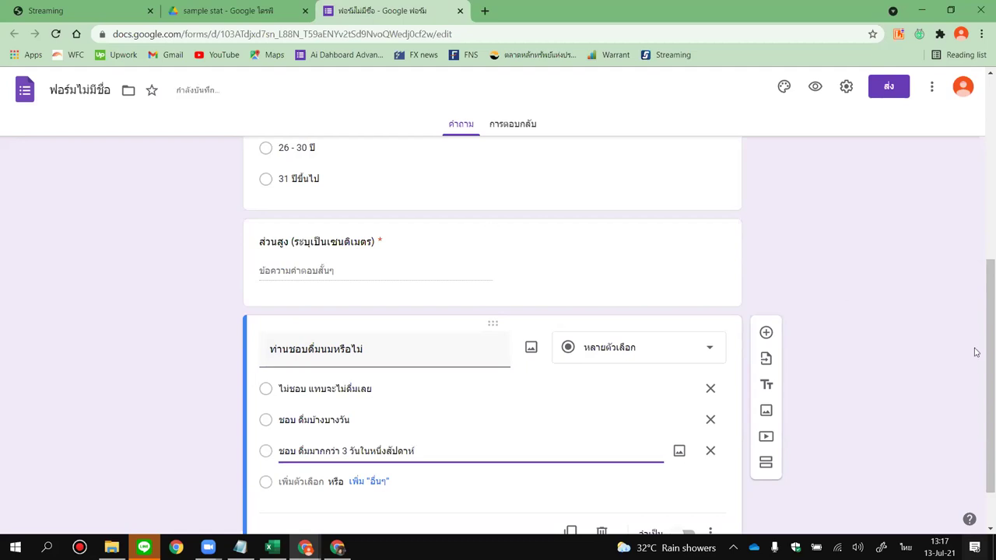
{"action": "left_click", "coordinate": [849, 398]}
{"action": "scroll", "coordinate": [845, 393], "scroll_direction": "down", "scroll_amount": 1}
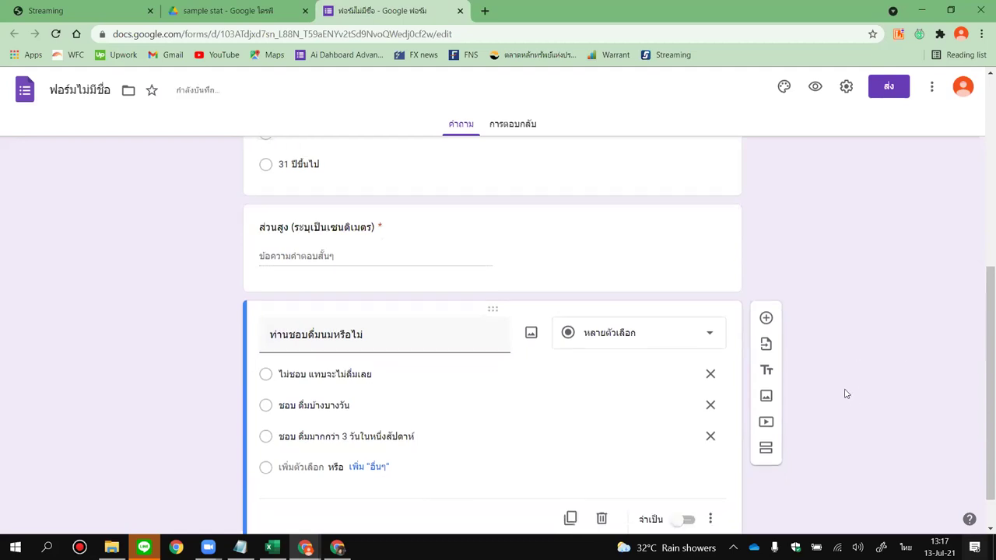
{"action": "left_click", "coordinate": [686, 472]}
Change the first option of the "อายุ" question to "18 ปีลงมา".
{"action": "scroll", "coordinate": [778, 455], "scroll_direction": "up", "scroll_amount": 8}
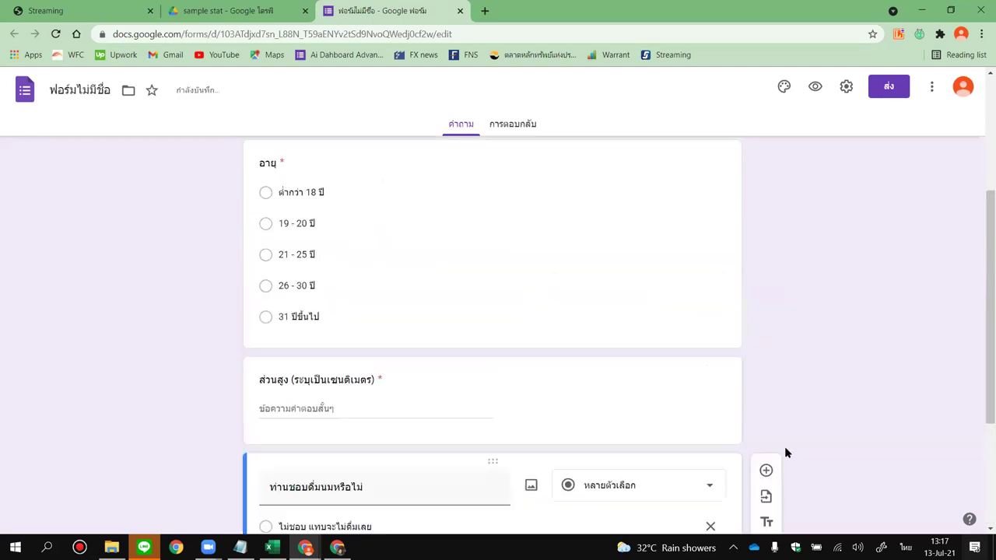
{"action": "scroll", "coordinate": [785, 452], "scroll_direction": "down", "scroll_amount": 8}
{"action": "scroll", "coordinate": [786, 452], "scroll_direction": "up", "scroll_amount": 2}
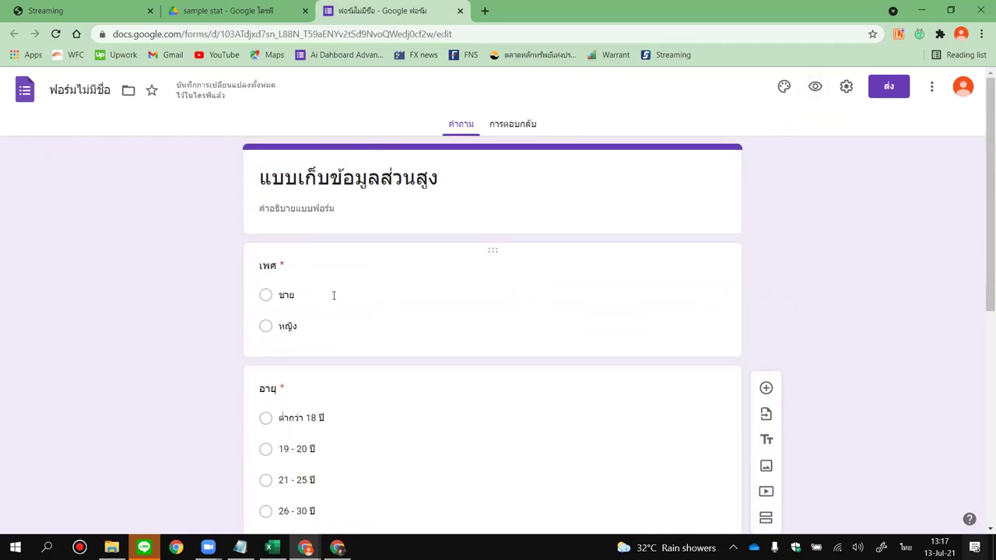
{"action": "scroll", "coordinate": [365, 314], "scroll_direction": "down", "scroll_amount": 2}
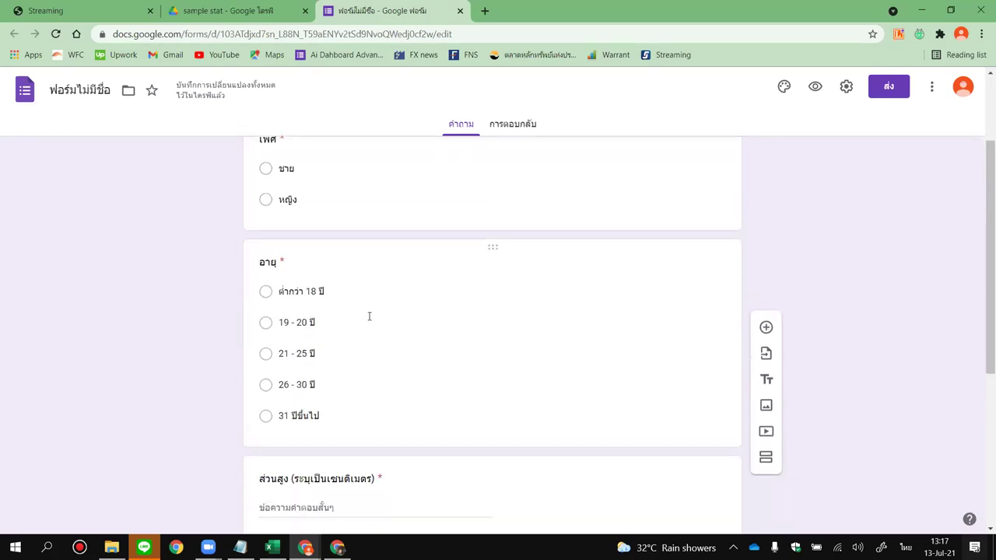
{"action": "left_click", "coordinate": [311, 289]}
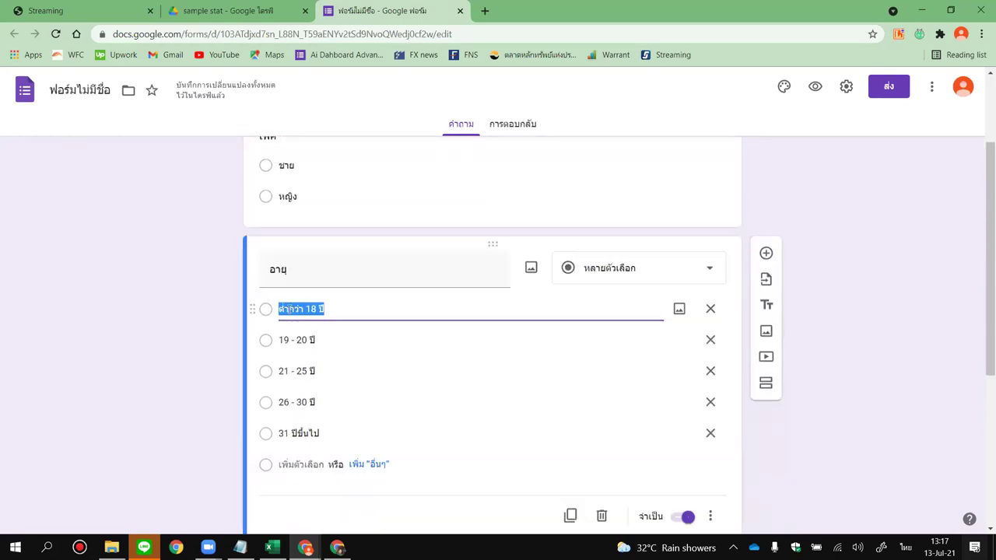
{"action": "left_click", "coordinate": [307, 308]}
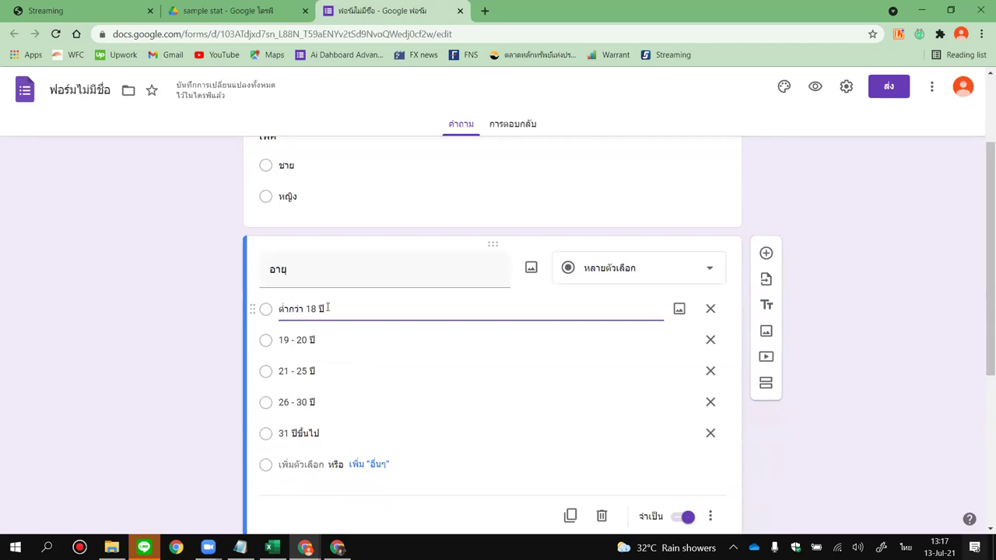
{"action": "left_click_drag", "start_coordinate": [325, 309], "coordinate": [273, 311]}
{"action": "type", "text": "18 ปีลงมา"}
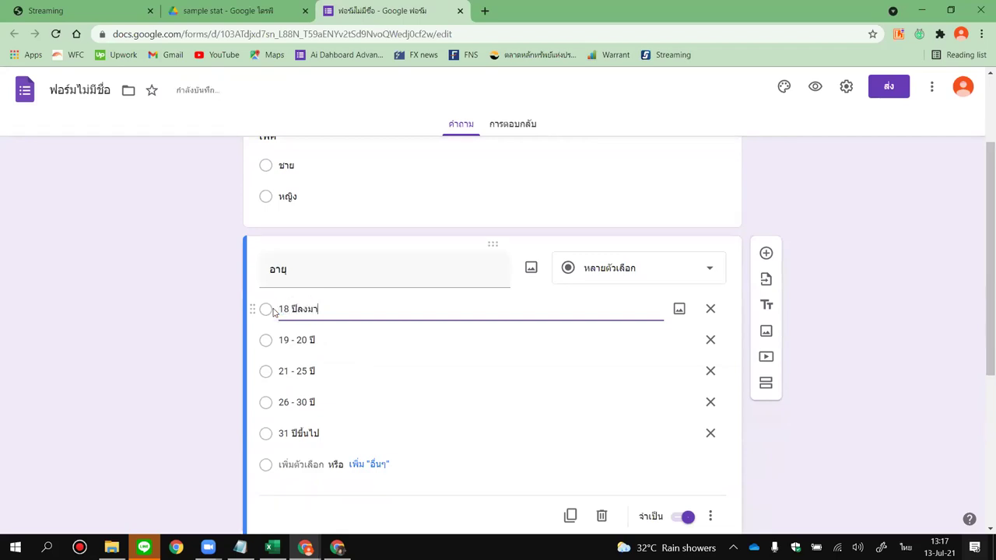
{"action": "left_click", "coordinate": [143, 404]}
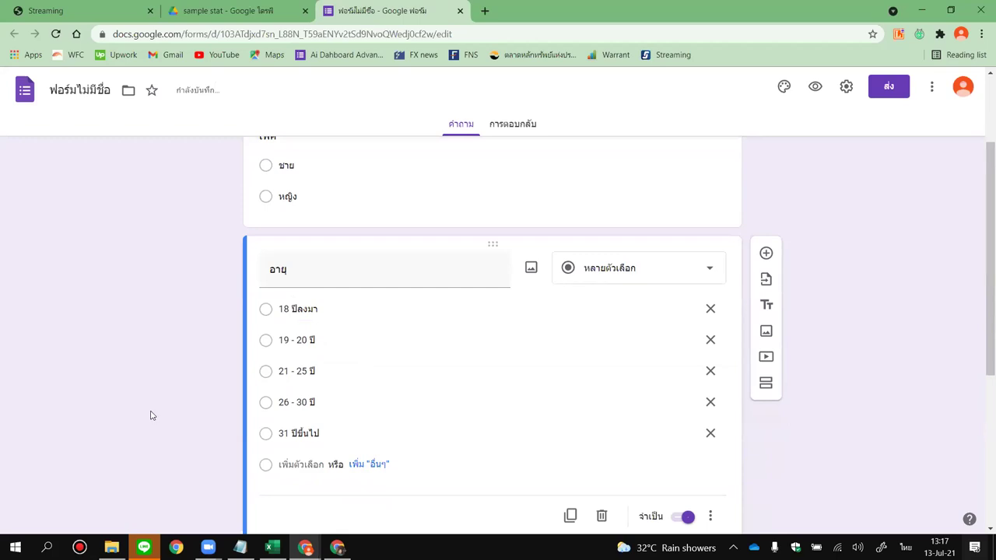
{"action": "left_click", "coordinate": [642, 267]}
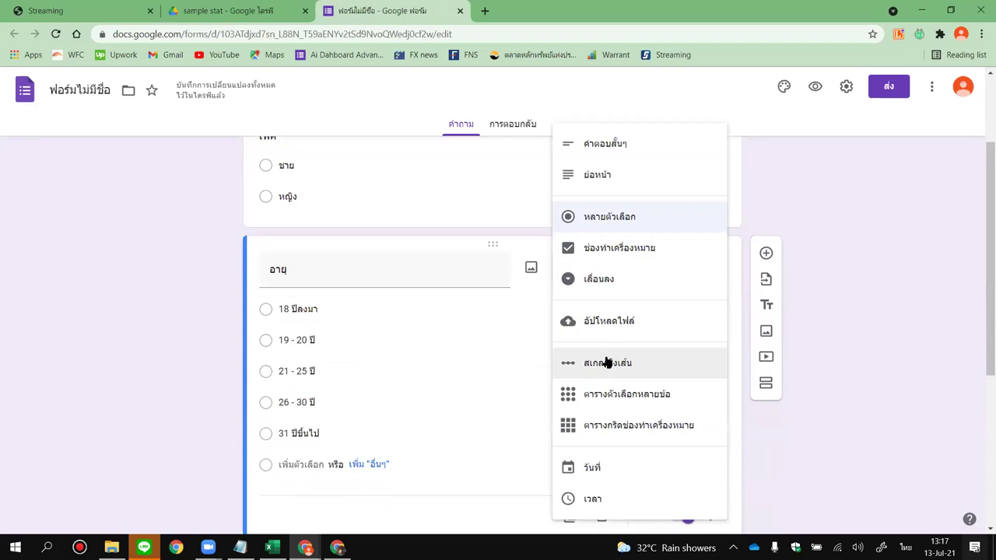
{"action": "left_click", "coordinate": [829, 300]}
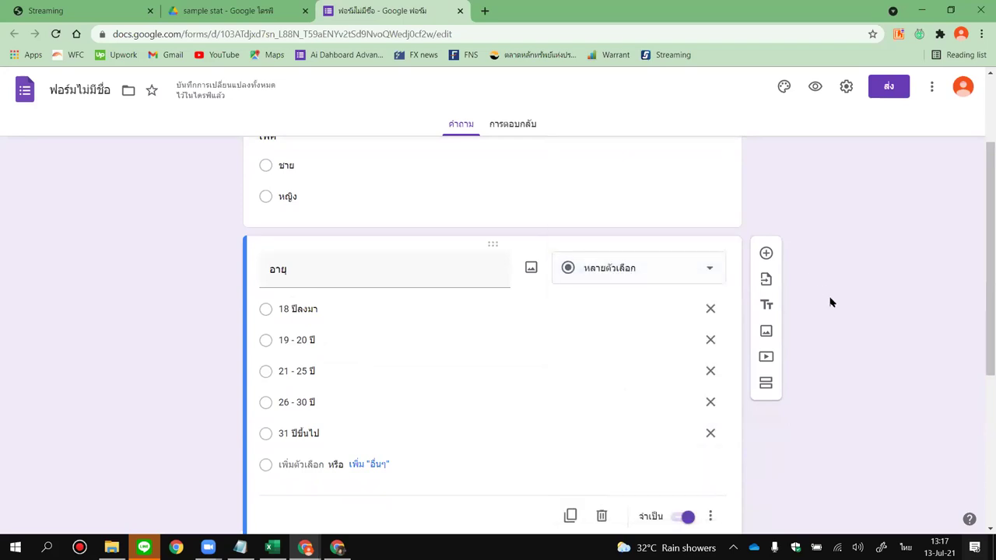
{"action": "scroll", "coordinate": [831, 303], "scroll_direction": "down", "scroll_amount": 4}
{"action": "scroll", "coordinate": [829, 300], "scroll_direction": "up", "scroll_amount": 3}
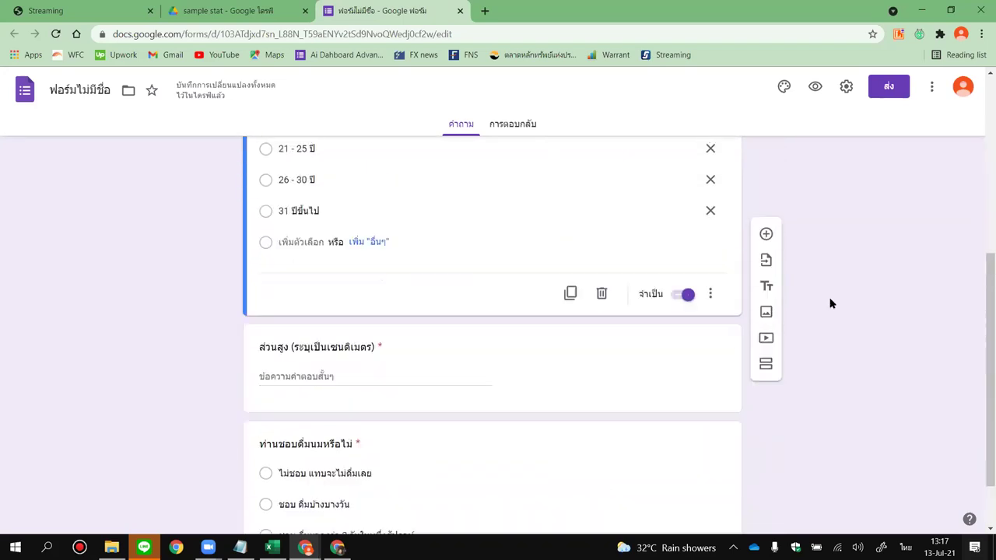
{"action": "scroll", "coordinate": [711, 356], "scroll_direction": "down", "scroll_amount": 3}
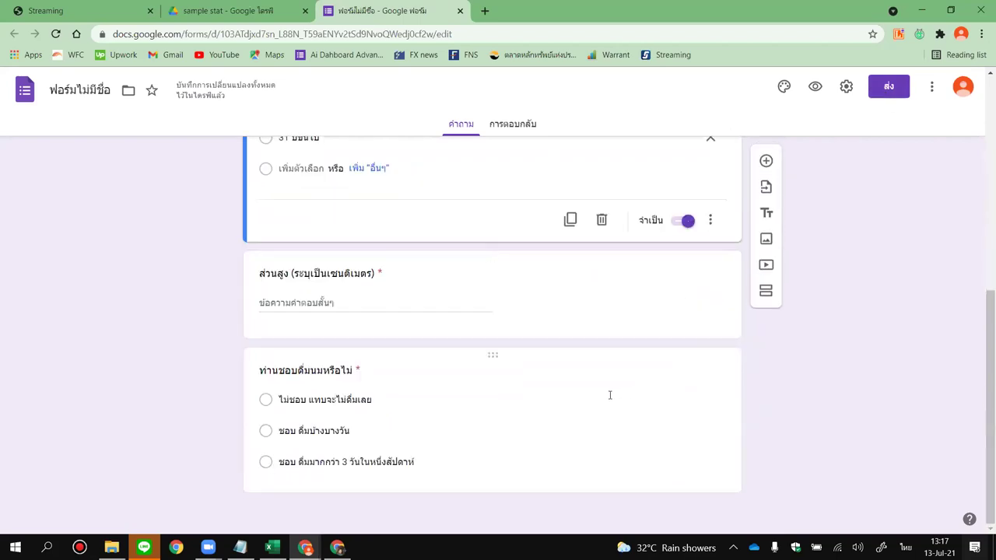
{"action": "left_click", "coordinate": [316, 368]}
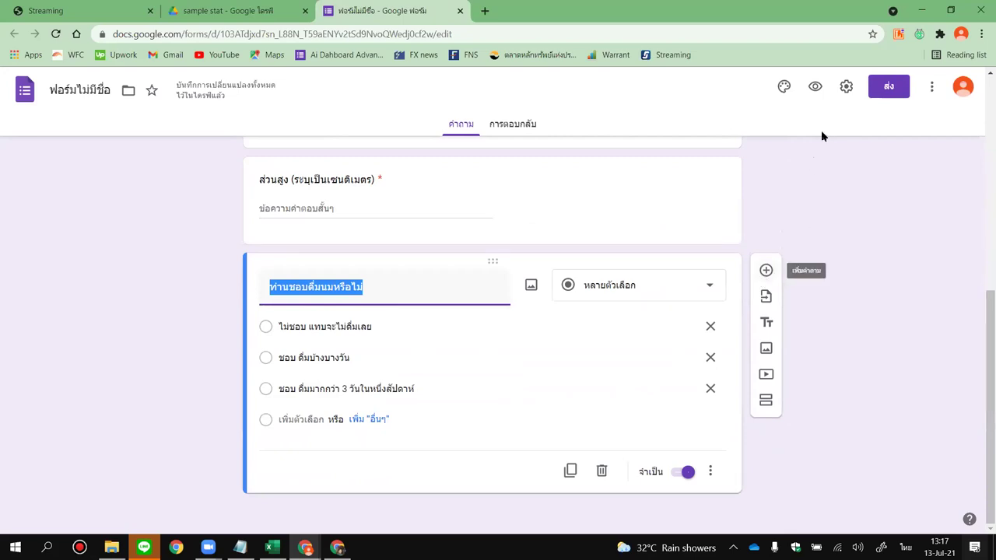
Copy the form's shortened sharing link and close the send dialog.
{"action": "left_click", "coordinate": [889, 91]}
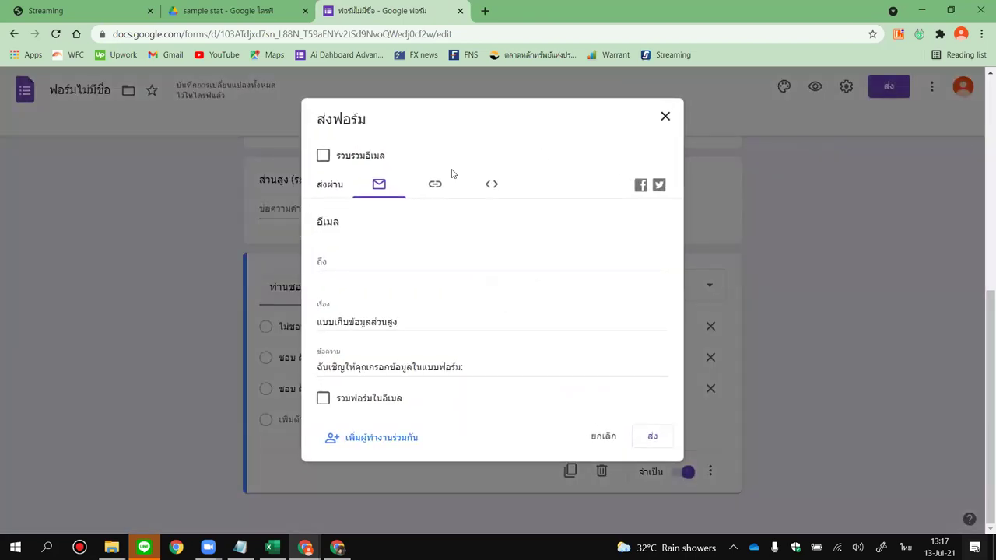
{"action": "left_click", "coordinate": [437, 185]}
{"action": "left_click", "coordinate": [323, 267]}
{"action": "left_click", "coordinate": [643, 286]}
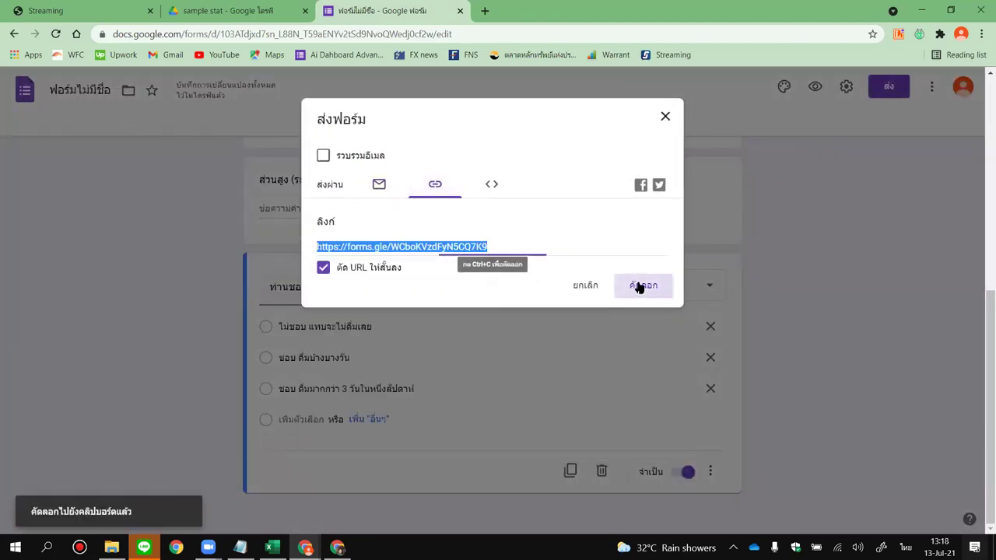
{"action": "left_click", "coordinate": [664, 117]}
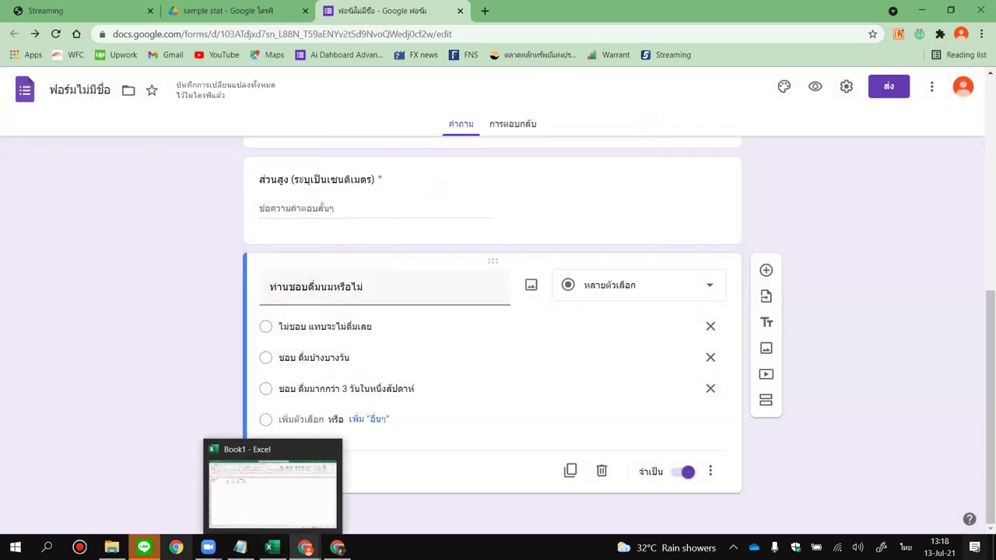
Switch to LINE and send the copied form link to the "NU64 Biochemistry" group chat.
{"action": "mouse_move", "coordinate": [144, 547]}
{"action": "left_click", "coordinate": [144, 484]}
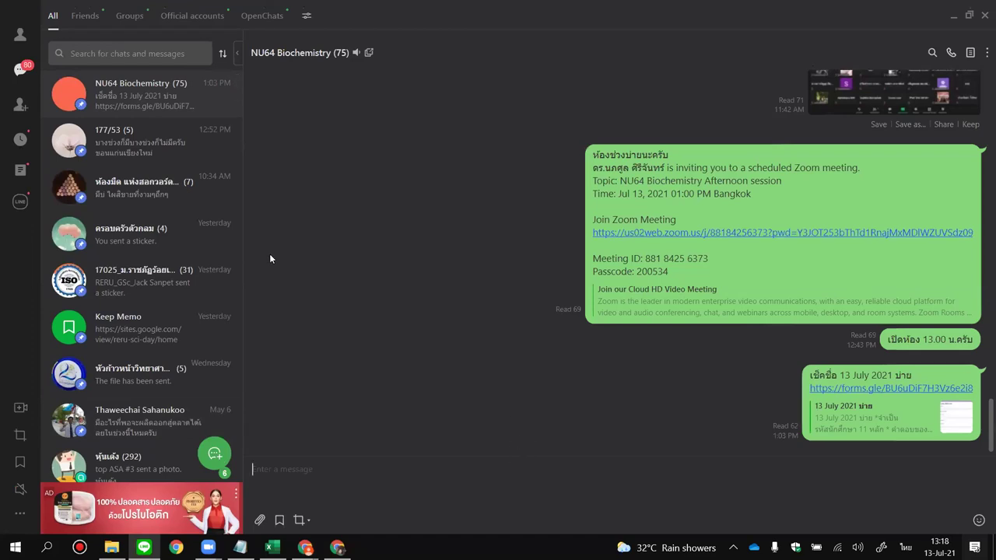
{"action": "left_click", "coordinate": [620, 467]}
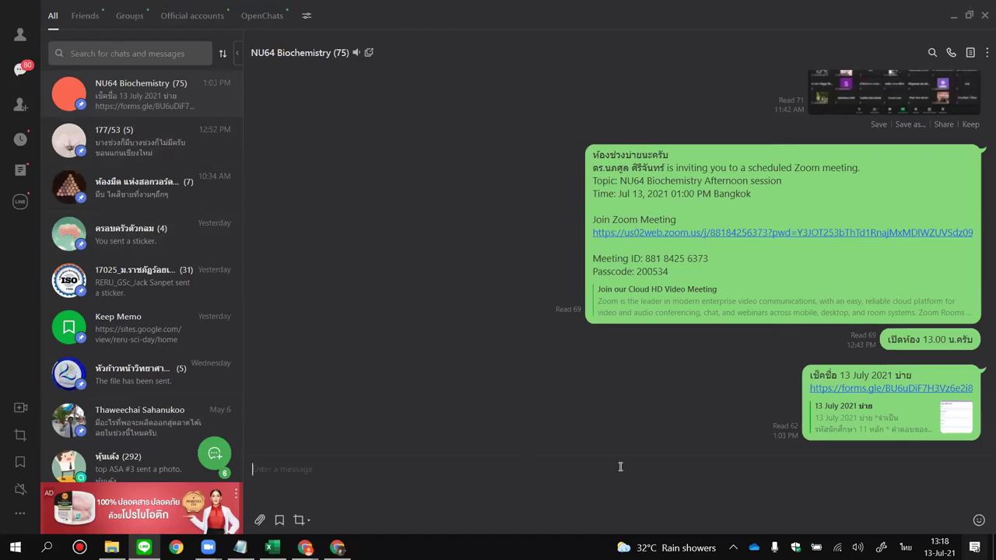
{"action": "key", "text": "ctrl+v"}
{"action": "key", "text": "Return"}
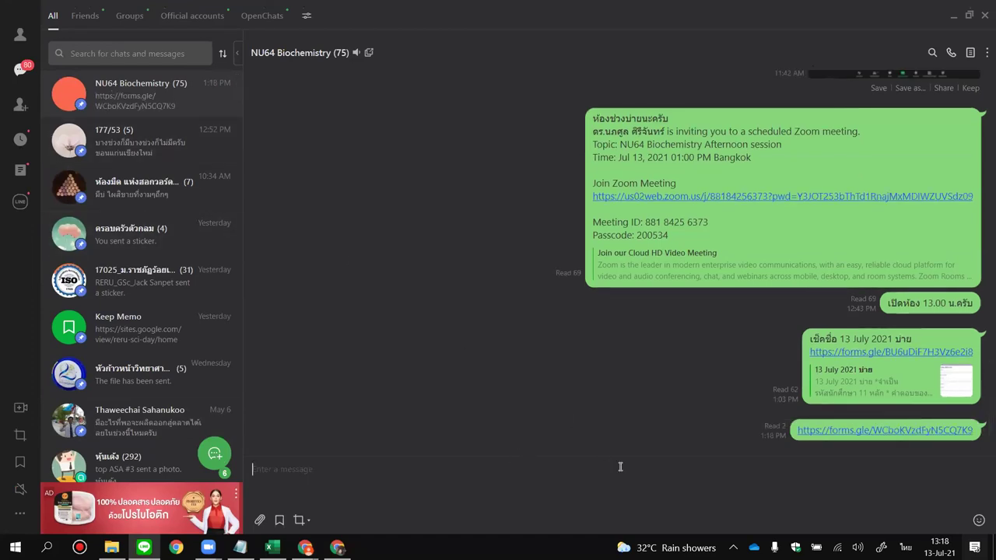
Switch back to the form in Chrome and look over its questions up to the title.
{"action": "key", "text": "alt+Tab"}
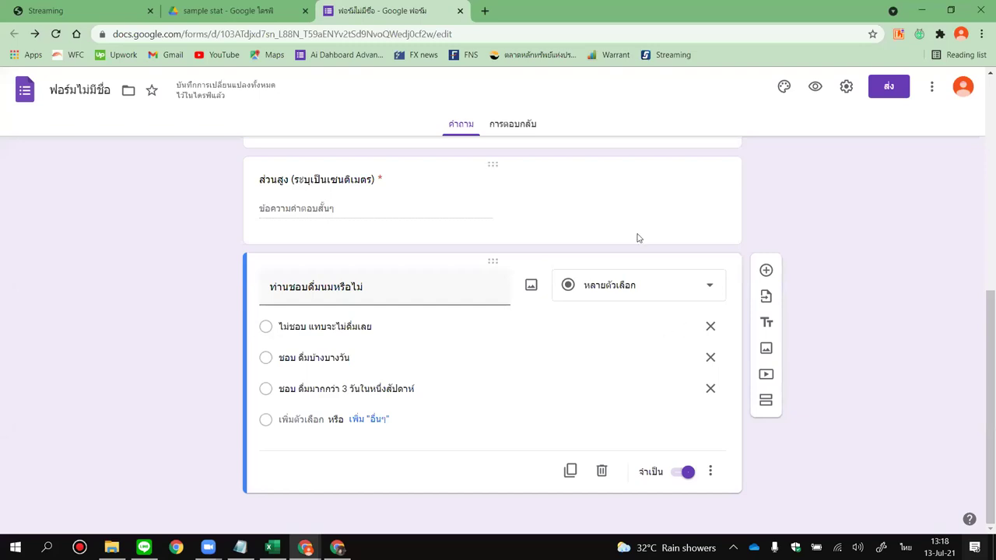
{"action": "scroll", "coordinate": [503, 228], "scroll_direction": "up", "scroll_amount": 3}
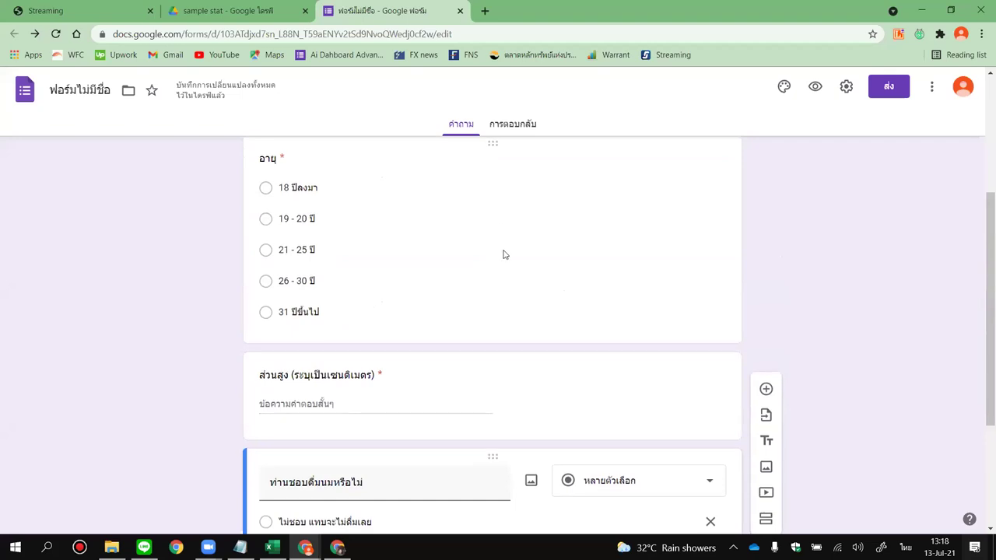
{"action": "scroll", "coordinate": [502, 254], "scroll_direction": "up", "scroll_amount": 2}
{"action": "scroll", "coordinate": [502, 258], "scroll_direction": "up", "scroll_amount": 1}
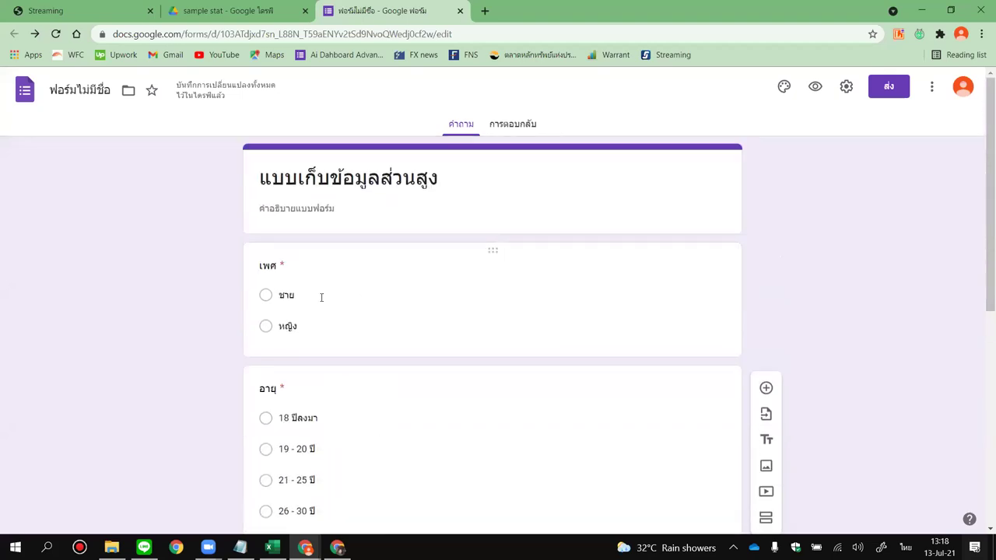
Move the "ท่านชอบดื่มนมหรือไม่" question above the "ส่วนสูง (ระบุเป็นเซนติเมตร)" question.
{"action": "scroll", "coordinate": [366, 317], "scroll_direction": "down", "scroll_amount": 3}
{"action": "scroll", "coordinate": [365, 318], "scroll_direction": "down", "scroll_amount": 2}
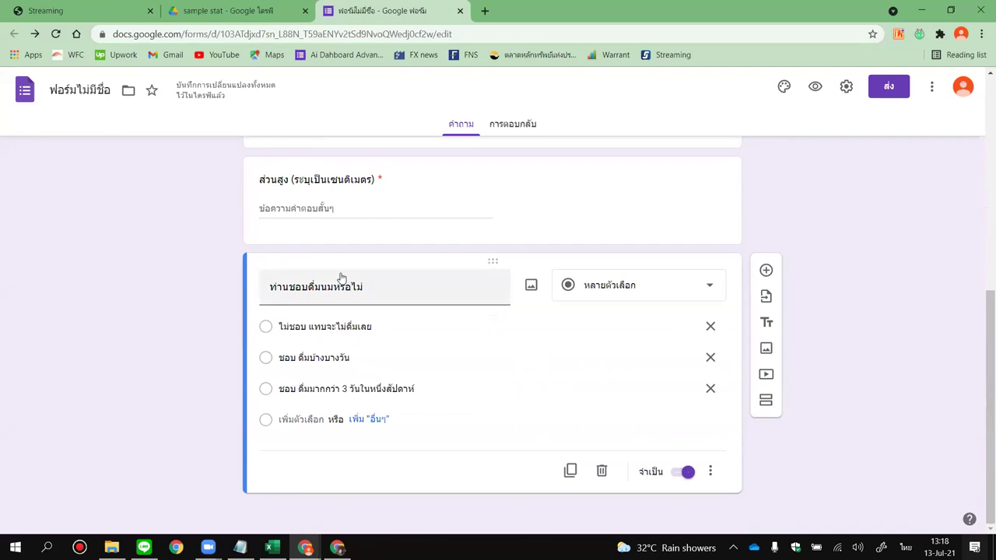
{"action": "scroll", "coordinate": [384, 296], "scroll_direction": "up", "scroll_amount": 1}
{"action": "scroll", "coordinate": [384, 295], "scroll_direction": "up", "scroll_amount": 1}
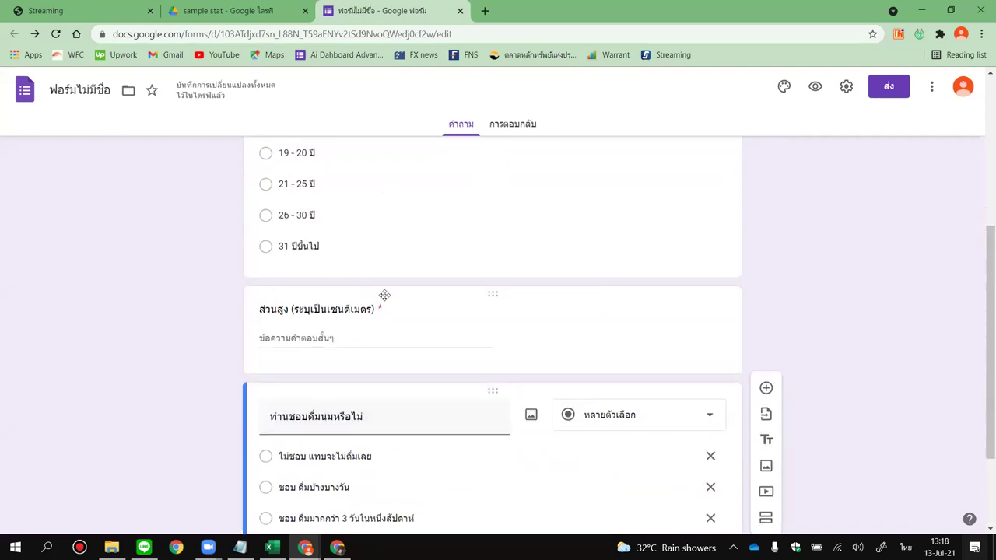
{"action": "left_click_drag", "start_coordinate": [496, 390], "coordinate": [500, 289]}
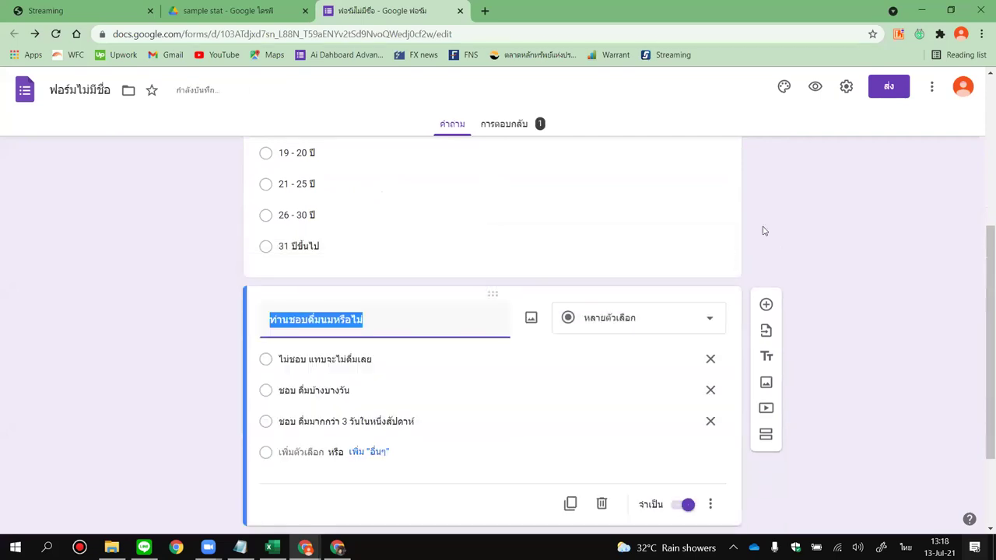
{"action": "scroll", "coordinate": [837, 257], "scroll_direction": "down", "scroll_amount": 2}
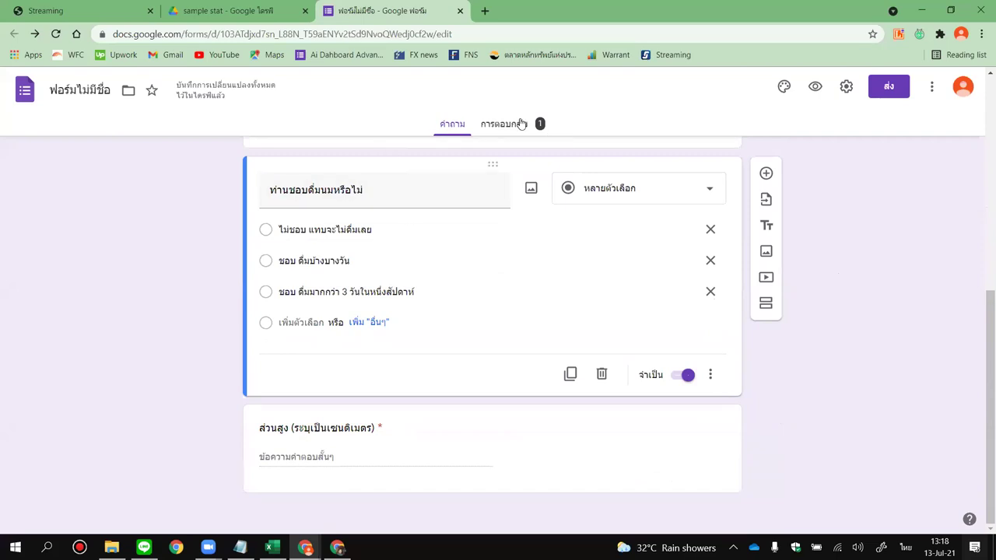
Open the form's responses summary and watch the incoming answers in the "เพศ" and "อายุ" charts.
{"action": "left_click", "coordinate": [517, 124]}
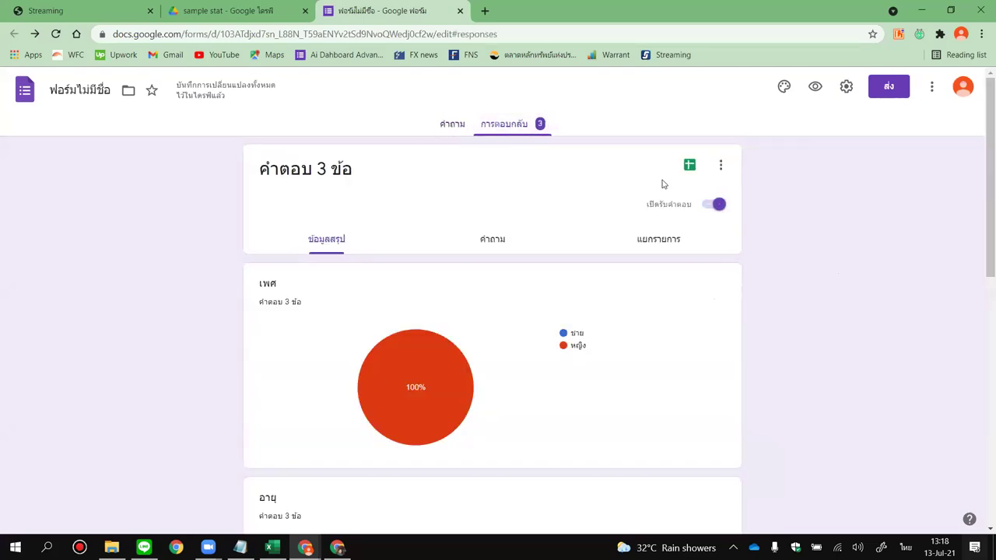
{"action": "scroll", "coordinate": [871, 273], "scroll_direction": "down", "scroll_amount": 3}
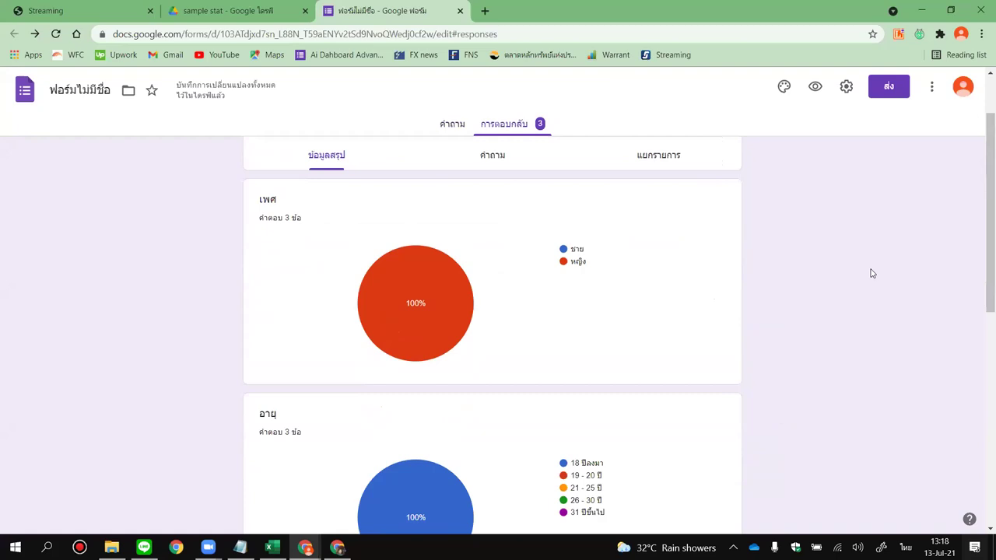
{"action": "scroll", "coordinate": [871, 273], "scroll_direction": "up", "scroll_amount": 3}
{"action": "scroll", "coordinate": [871, 273], "scroll_direction": "down", "scroll_amount": 2}
{"action": "scroll", "coordinate": [871, 273], "scroll_direction": "up", "scroll_amount": 2}
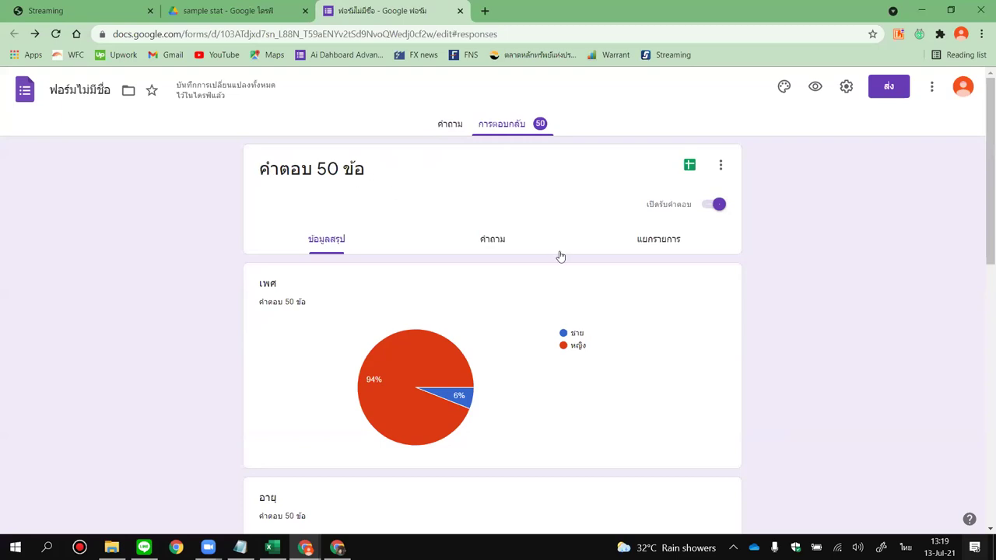
Open the response destination settings and choose to create a new spreadsheet.
{"action": "left_click", "coordinate": [698, 166]}
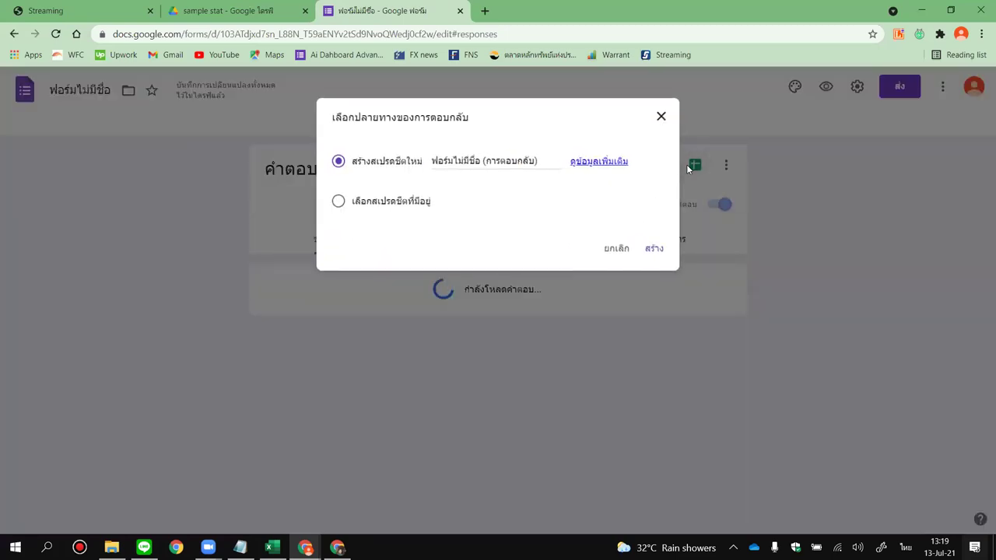
{"action": "left_click", "coordinate": [660, 116]}
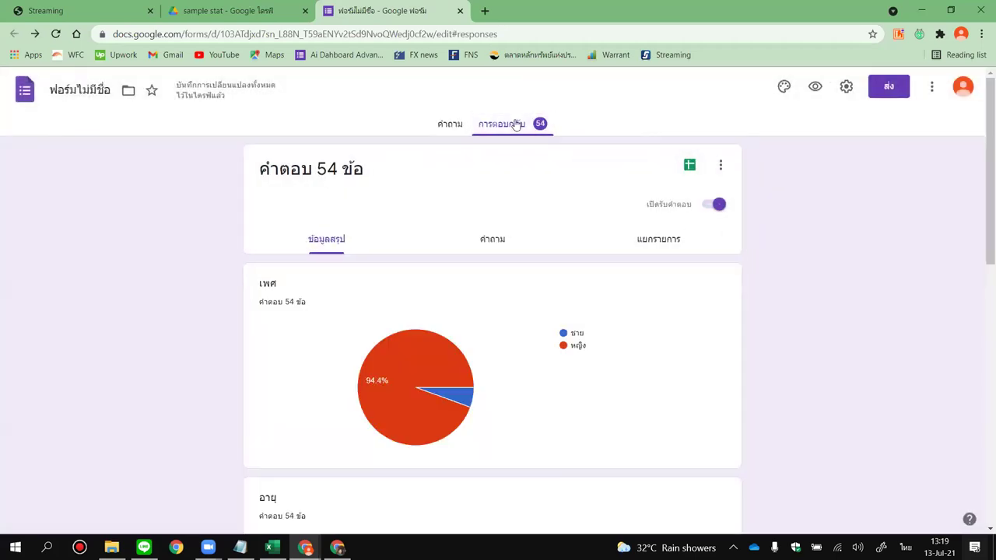
{"action": "left_click", "coordinate": [687, 166]}
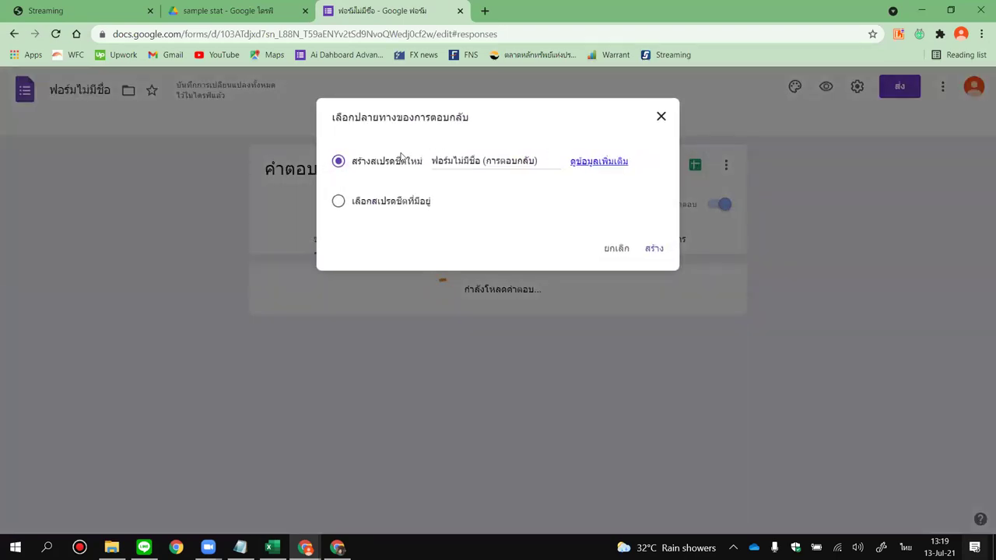
{"action": "left_click_drag", "start_coordinate": [543, 160], "coordinate": [432, 158]}
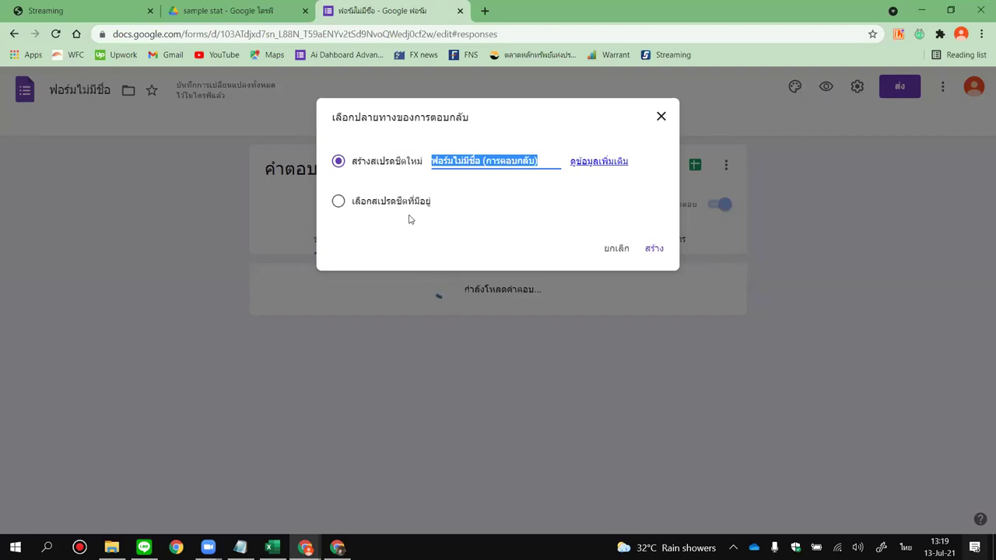
{"action": "left_click", "coordinate": [339, 202]}
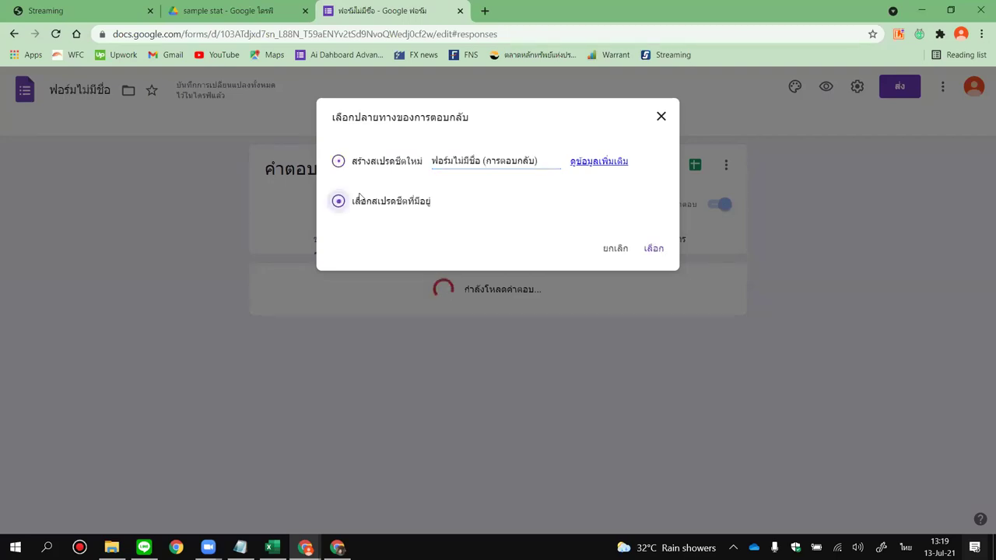
{"action": "left_click", "coordinate": [338, 161]}
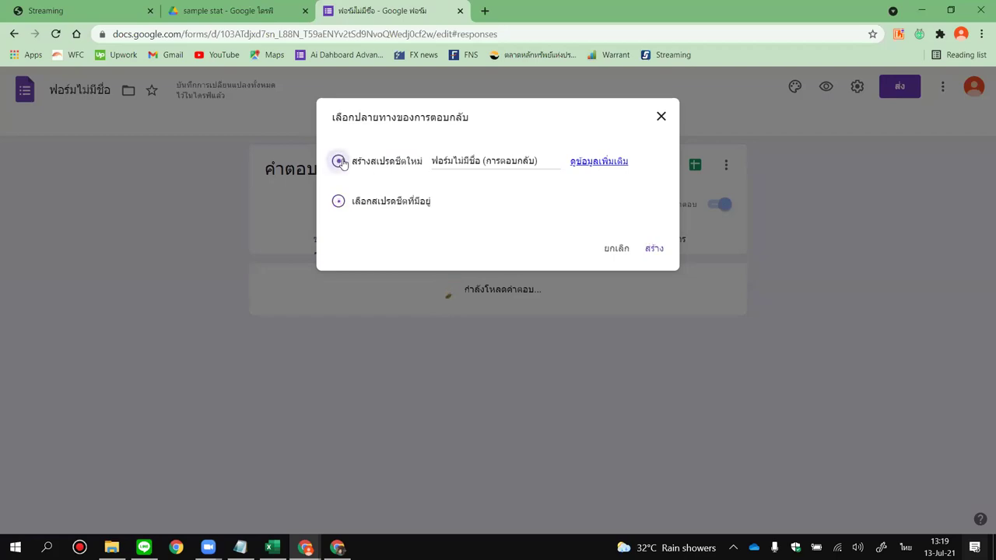
Name the new response spreadsheet "ส่วนสูง nu64", create it, and look through its response rows.
{"action": "triple_click", "coordinate": [545, 161]}
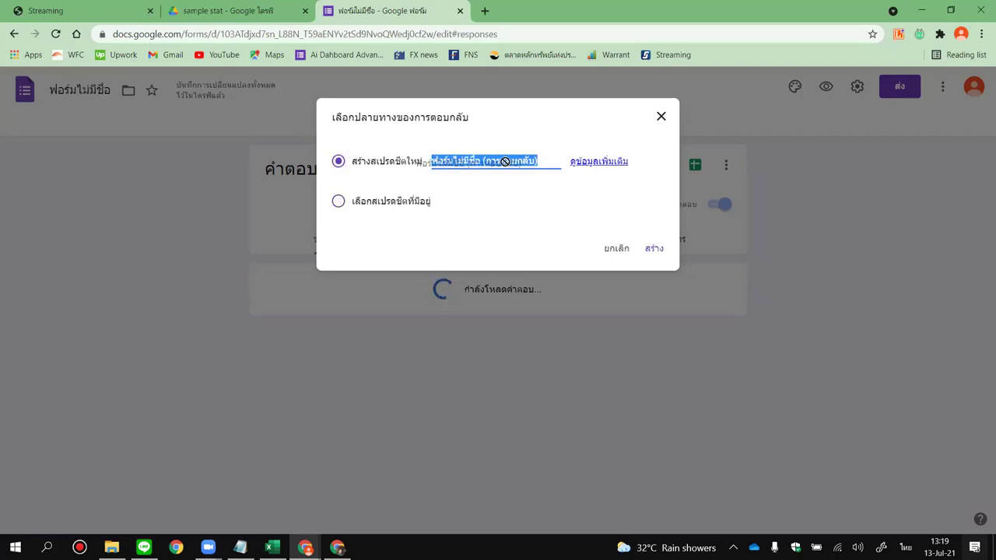
{"action": "key", "text": "grave"}
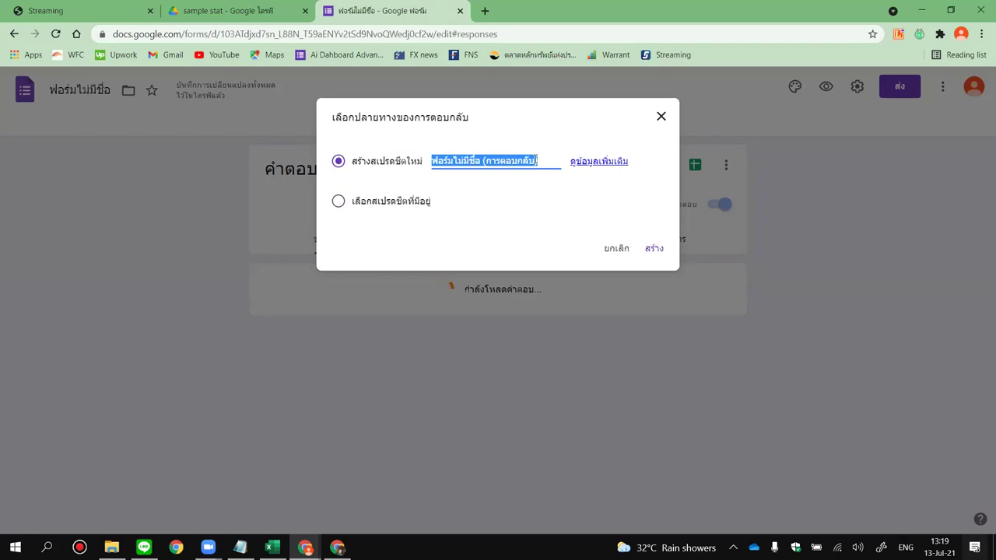
{"action": "type", "text": "l;l"}
{"action": "key", "text": "BackSpace"}
{"action": "key", "text": "BackSpace"}
{"action": "key", "text": "BackSpace"}
{"action": "key", "text": "grave"}
{"action": "type", "text": "สว"}
{"action": "key", "text": "BackSpace"}
{"action": "type", "text": "่วนสูง"}
{"action": "key", "text": "grave"}
{"action": "type", "text": "ON"}
{"action": "key", "text": "BackSpace"}
{"action": "key", "text": "BackSpace"}
{"action": "type", "text": "กน"}
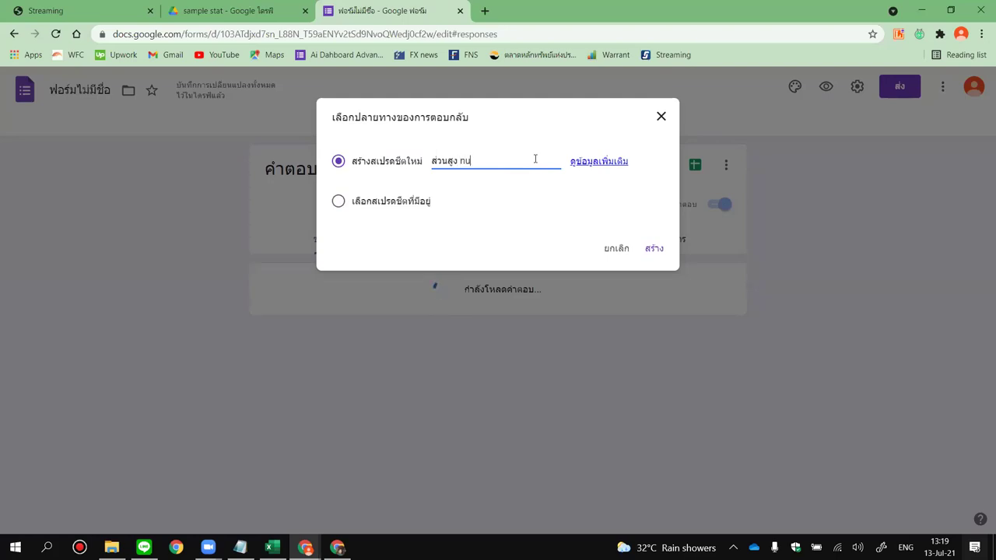
{"action": "type", "text": "64"}
{"action": "key", "text": "grave"}
{"action": "left_click", "coordinate": [653, 249]}
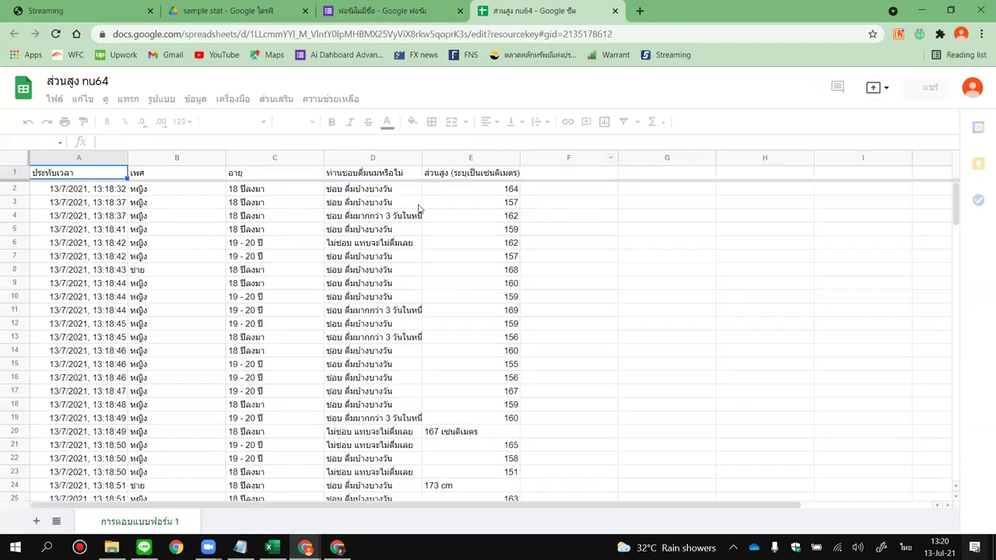
{"action": "scroll", "coordinate": [308, 303], "scroll_direction": "down", "scroll_amount": 2}
{"action": "scroll", "coordinate": [308, 304], "scroll_direction": "down", "scroll_amount": 6}
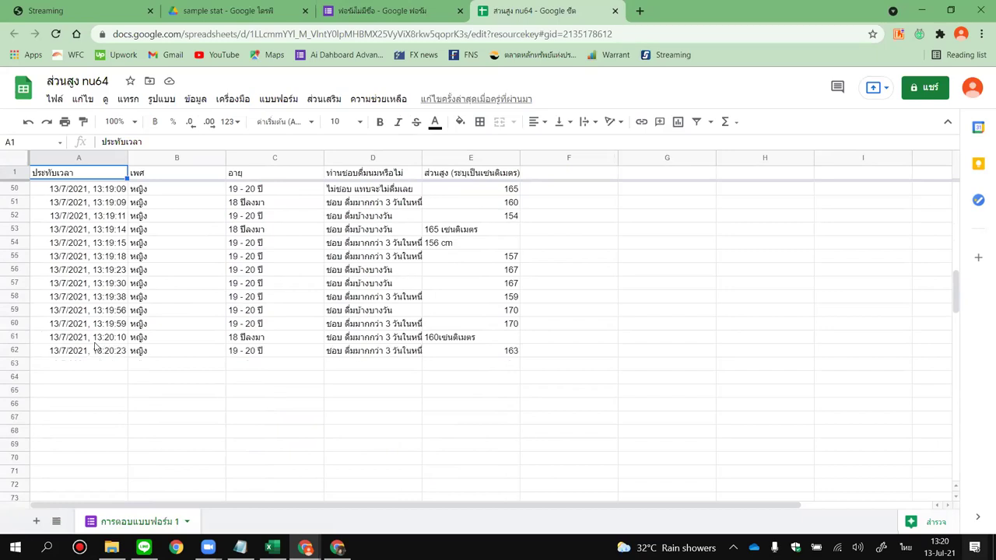
Return to the form's response summary and inspect the slices of the "เพศ" and "อายุ" pie charts.
{"action": "left_click", "coordinate": [349, 13]}
{"action": "scroll", "coordinate": [847, 327], "scroll_direction": "down", "scroll_amount": 1}
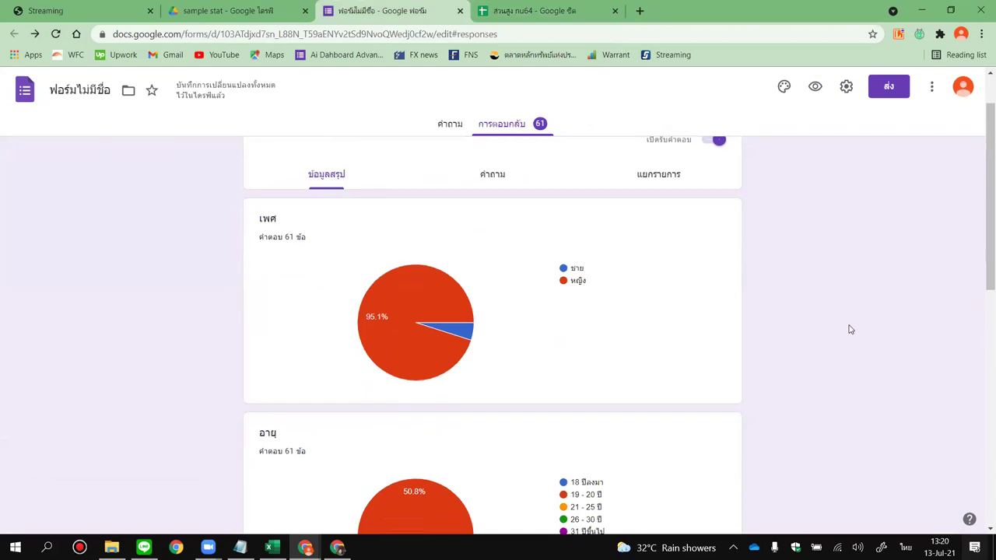
{"action": "scroll", "coordinate": [850, 329], "scroll_direction": "down", "scroll_amount": 2}
{"action": "scroll", "coordinate": [744, 283], "scroll_direction": "up", "scroll_amount": 2}
{"action": "mouse_move", "coordinate": [428, 293]}
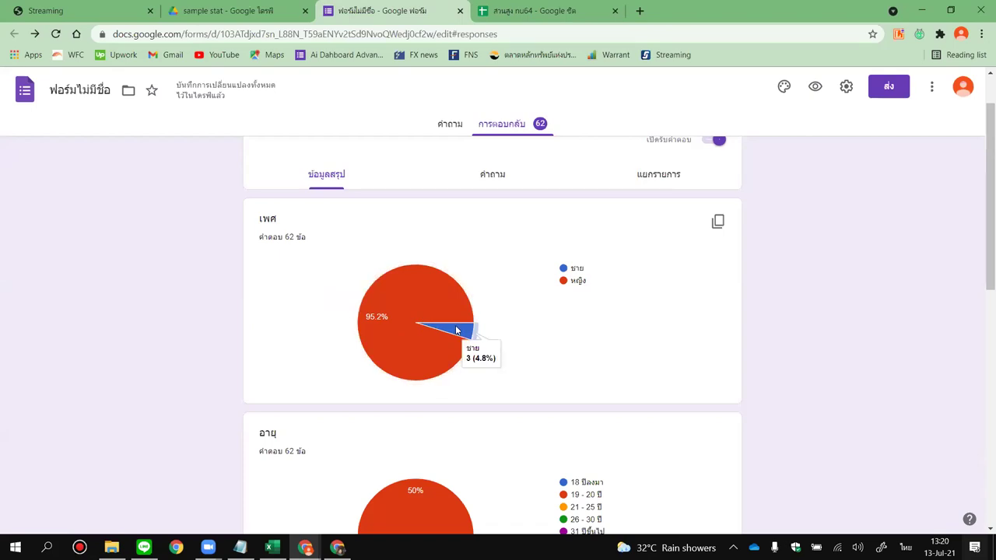
{"action": "scroll", "coordinate": [795, 364], "scroll_direction": "down", "scroll_amount": 3}
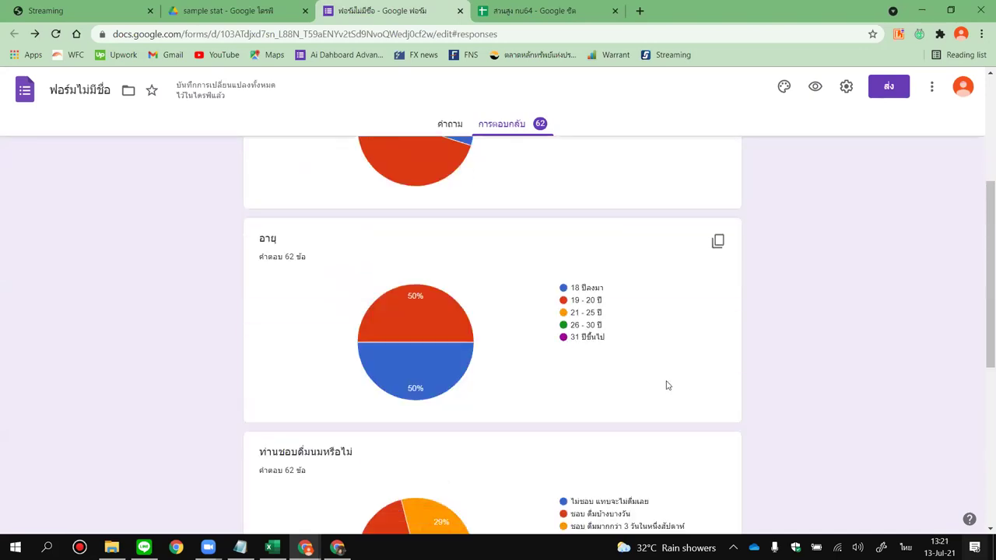
{"action": "mouse_move", "coordinate": [381, 295]}
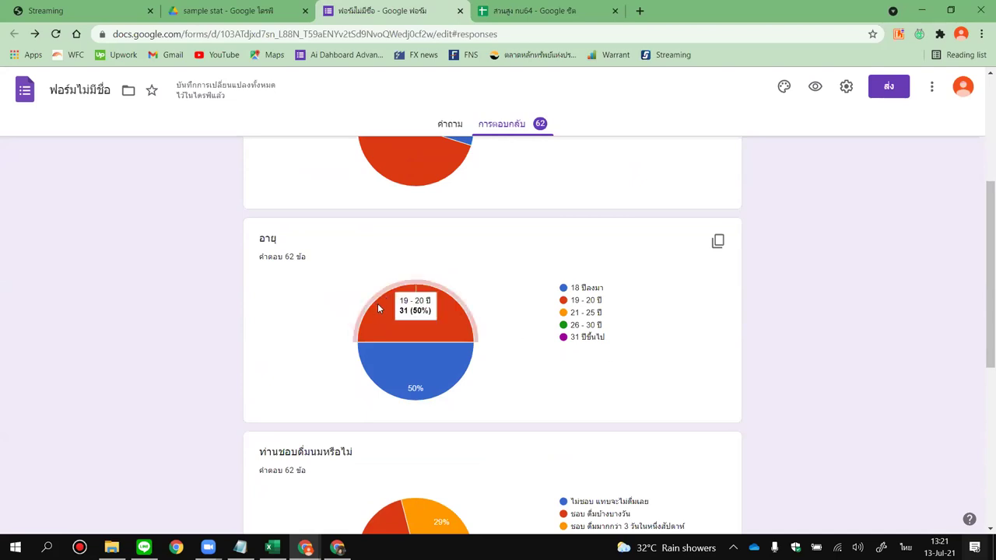
{"action": "mouse_move", "coordinate": [413, 355]}
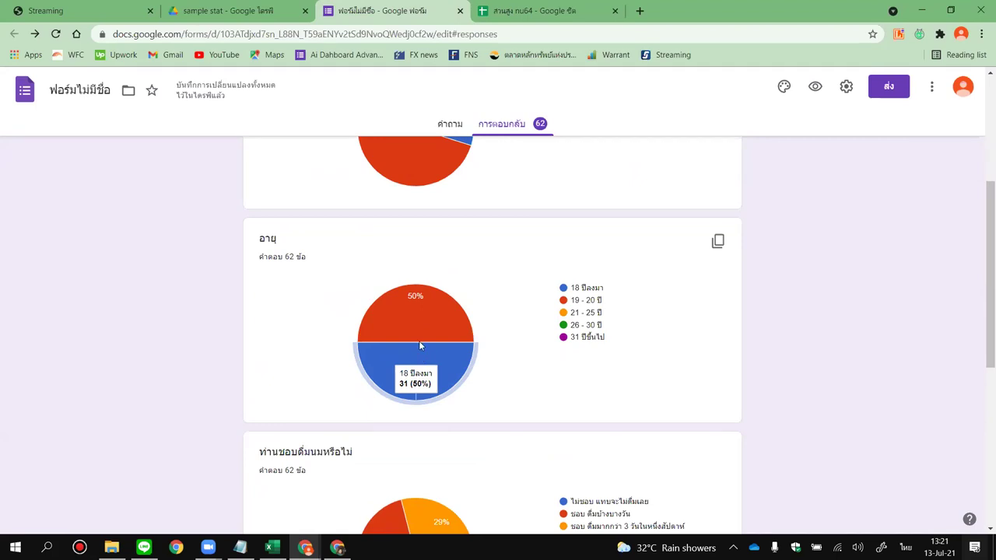
Examine each answer's share in the "ท่านชอบดื่มนมหรือไม่" pie chart.
{"action": "scroll", "coordinate": [489, 363], "scroll_direction": "down", "scroll_amount": 2}
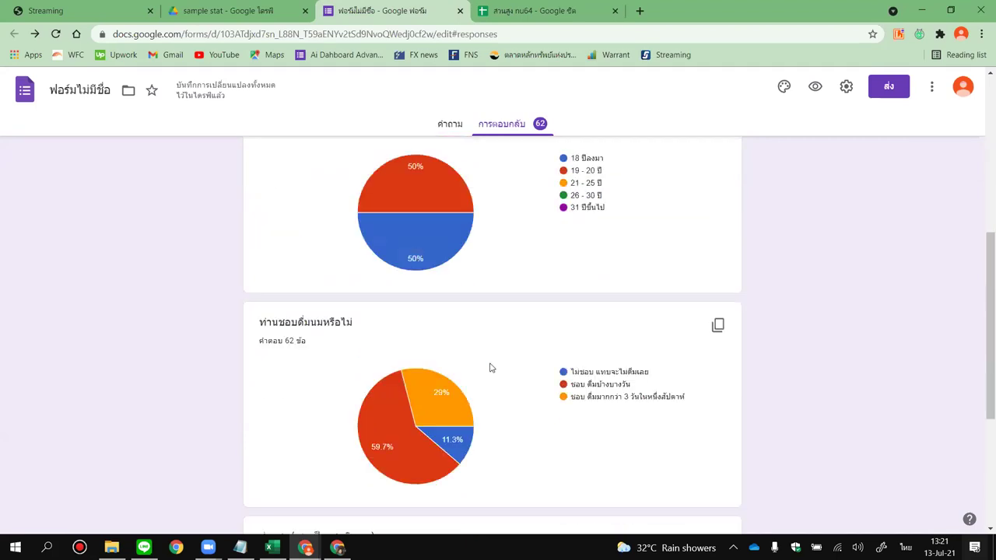
{"action": "scroll", "coordinate": [527, 350], "scroll_direction": "down", "scroll_amount": 2}
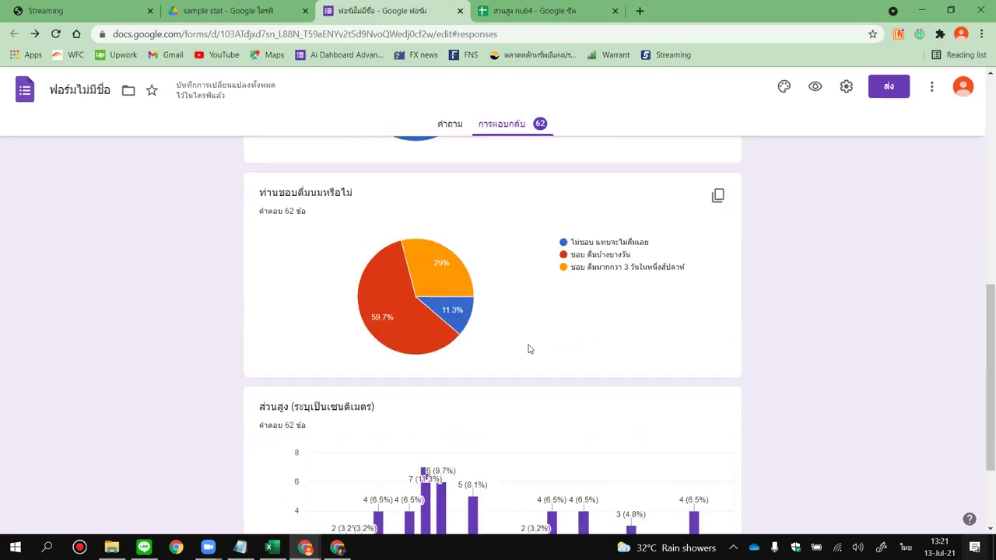
{"action": "scroll", "coordinate": [528, 348], "scroll_direction": "up", "scroll_amount": 1}
{"action": "scroll", "coordinate": [528, 349], "scroll_direction": "down", "scroll_amount": 2}
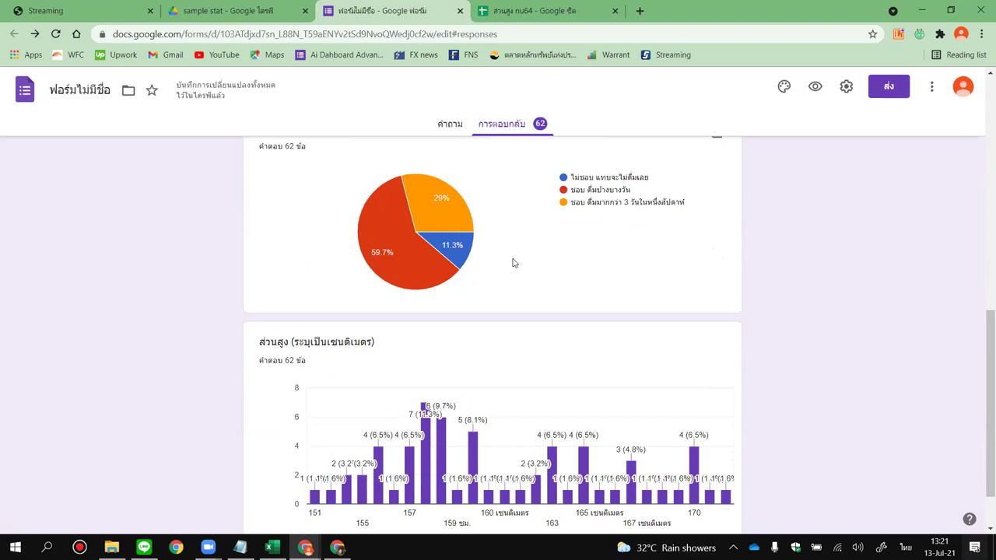
{"action": "scroll", "coordinate": [512, 263], "scroll_direction": "up", "scroll_amount": 1}
{"action": "mouse_move", "coordinate": [462, 308]}
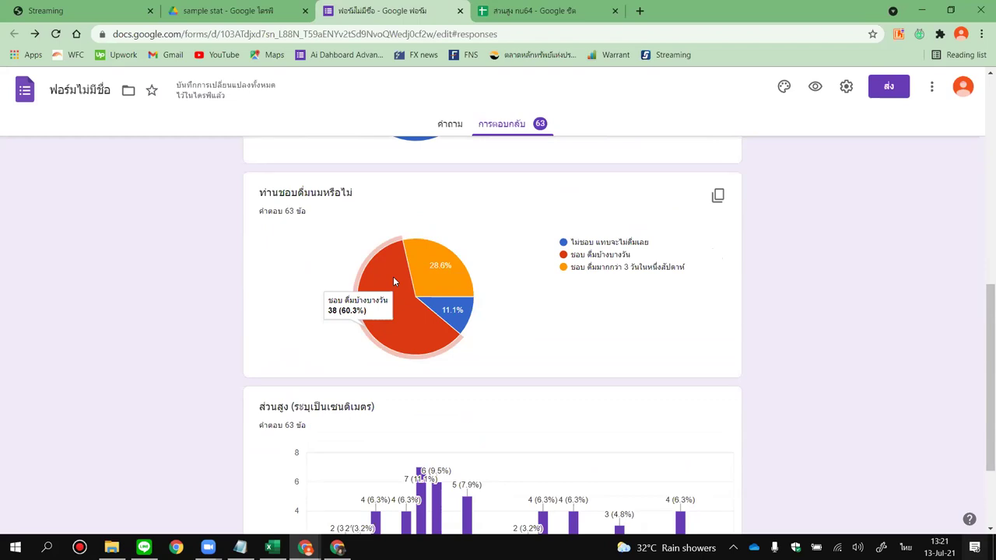
{"action": "mouse_move", "coordinate": [428, 259]}
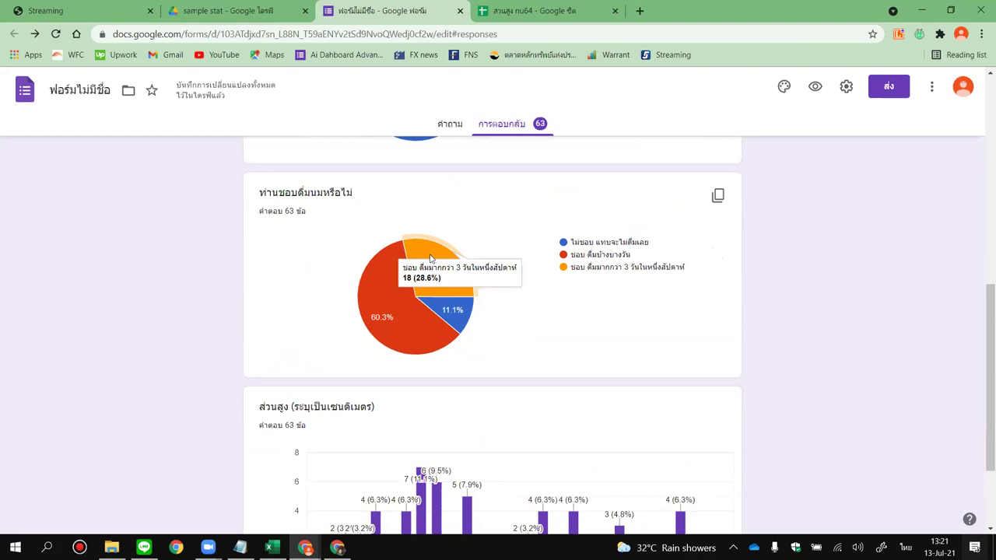
{"action": "scroll", "coordinate": [512, 281], "scroll_direction": "down", "scroll_amount": 2}
{"action": "scroll", "coordinate": [513, 282], "scroll_direction": "up", "scroll_amount": 1}
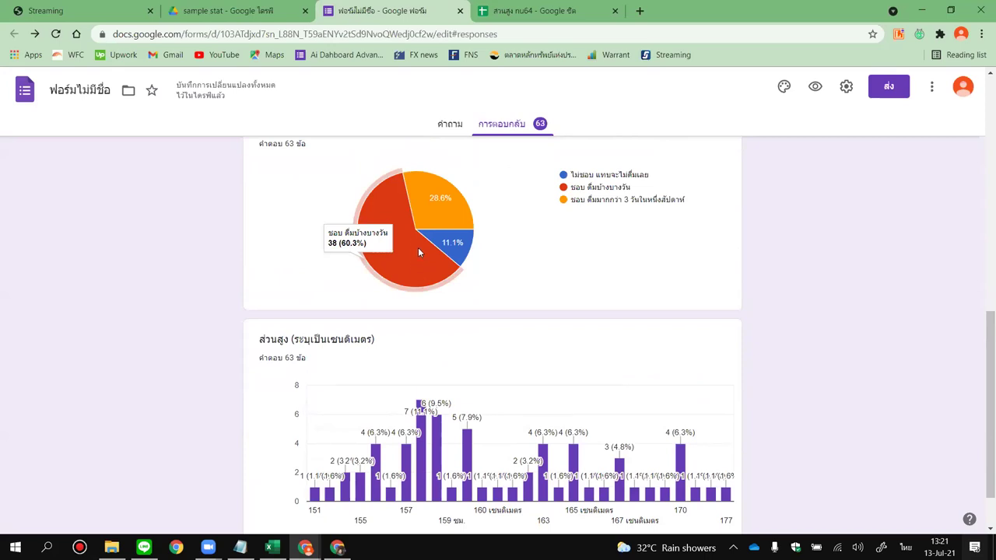
{"action": "mouse_move", "coordinate": [441, 220]}
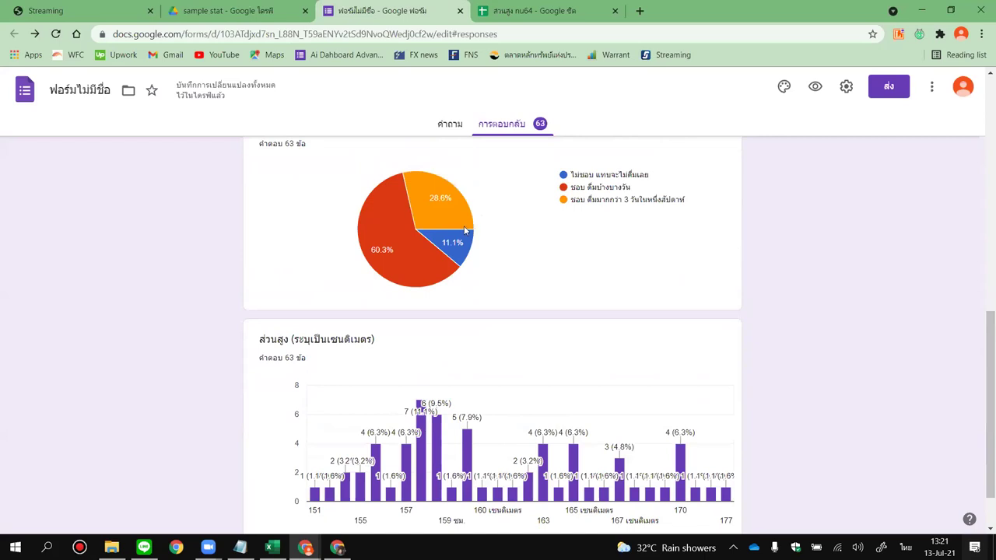
{"action": "mouse_move", "coordinate": [440, 243]}
Examine the height distribution in the "ส่วนสูง (ระบุเป็นเซนติเมตร)" bar chart and go back up to the charts above it.
{"action": "scroll", "coordinate": [515, 261], "scroll_direction": "down", "scroll_amount": 1}
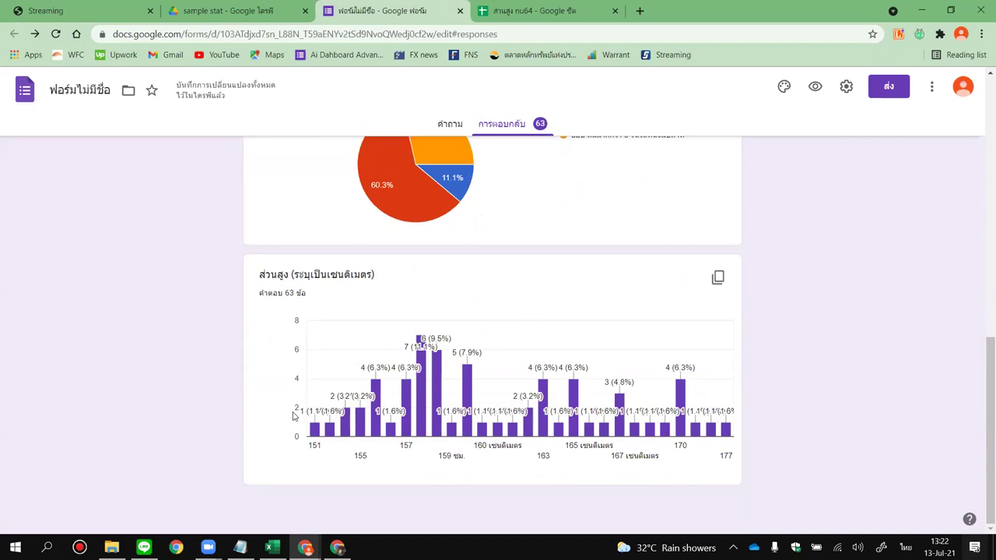
{"action": "mouse_move", "coordinate": [424, 345]}
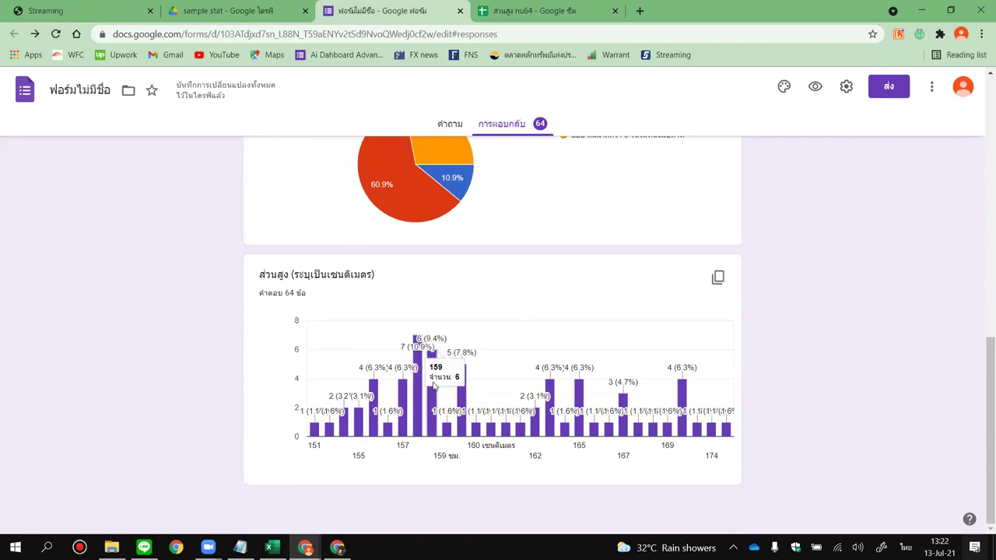
{"action": "mouse_move", "coordinate": [411, 383]}
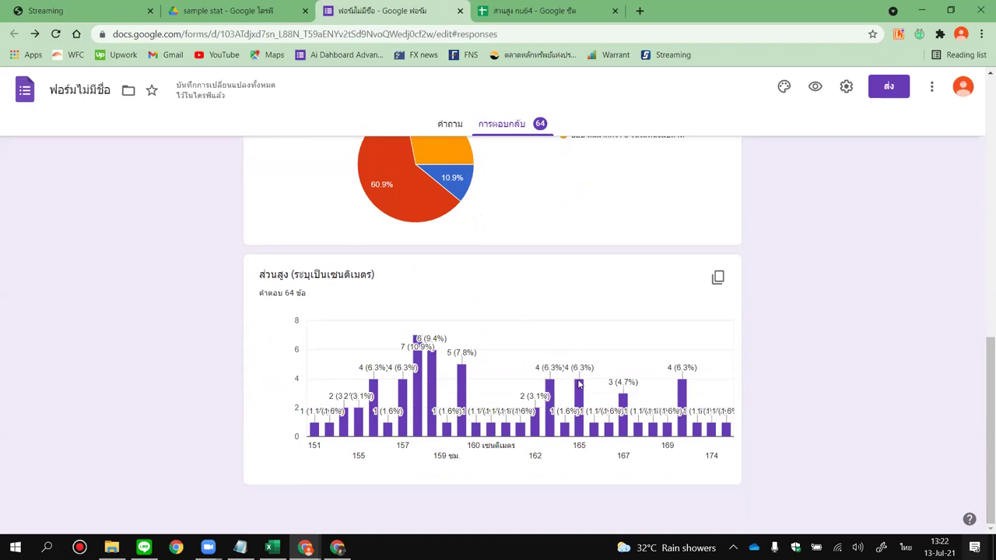
{"action": "mouse_move", "coordinate": [552, 389]}
{"action": "mouse_move", "coordinate": [620, 401]}
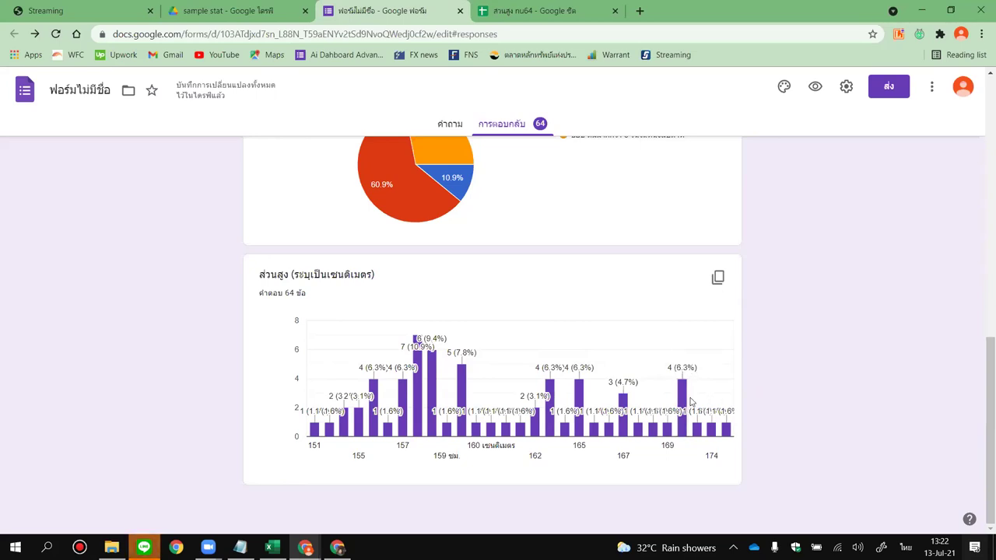
{"action": "scroll", "coordinate": [697, 385], "scroll_direction": "up", "scroll_amount": 10}
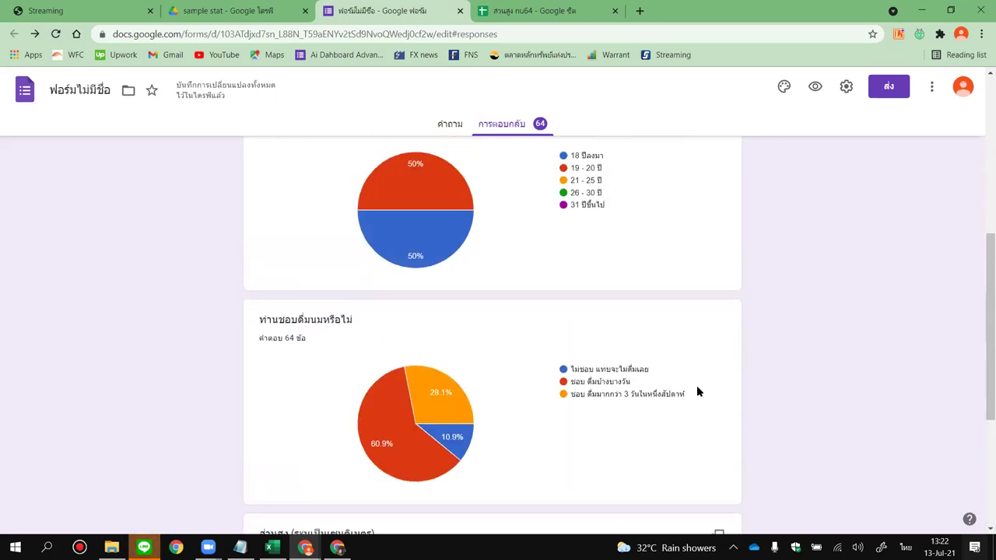
Copy the "ส่วนสูง (ระบุเป็นเซนติเมตร)" bar chart to the clipboard.
{"action": "scroll", "coordinate": [697, 385], "scroll_direction": "down", "scroll_amount": 10}
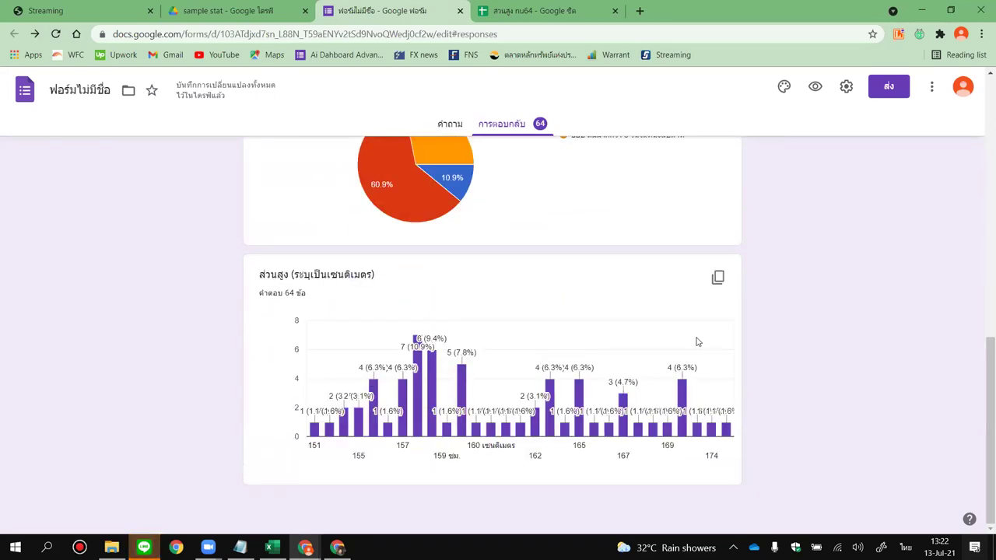
{"action": "left_click", "coordinate": [718, 279]}
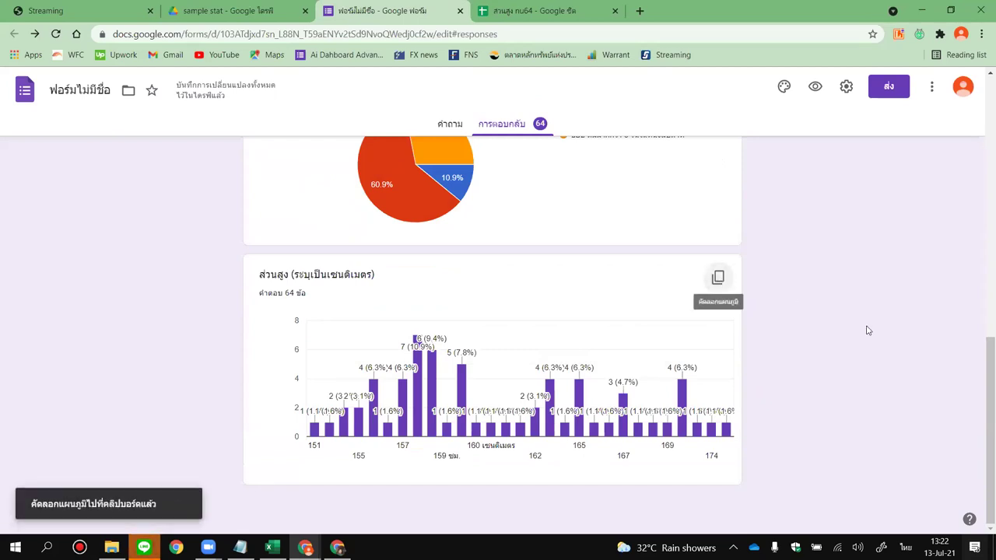
Switch to the "ส่วนสูง nu64" spreadsheet and look through the response rows from the last entries up to the first.
{"action": "left_click", "coordinate": [543, 11]}
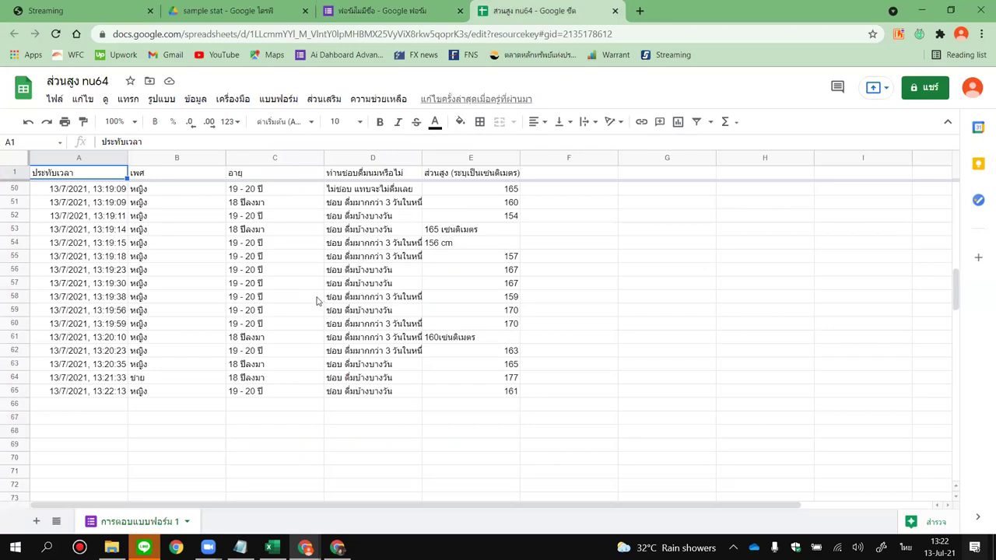
{"action": "scroll", "coordinate": [267, 373], "scroll_direction": "up", "scroll_amount": 10}
{"action": "scroll", "coordinate": [267, 373], "scroll_direction": "down", "scroll_amount": 13}
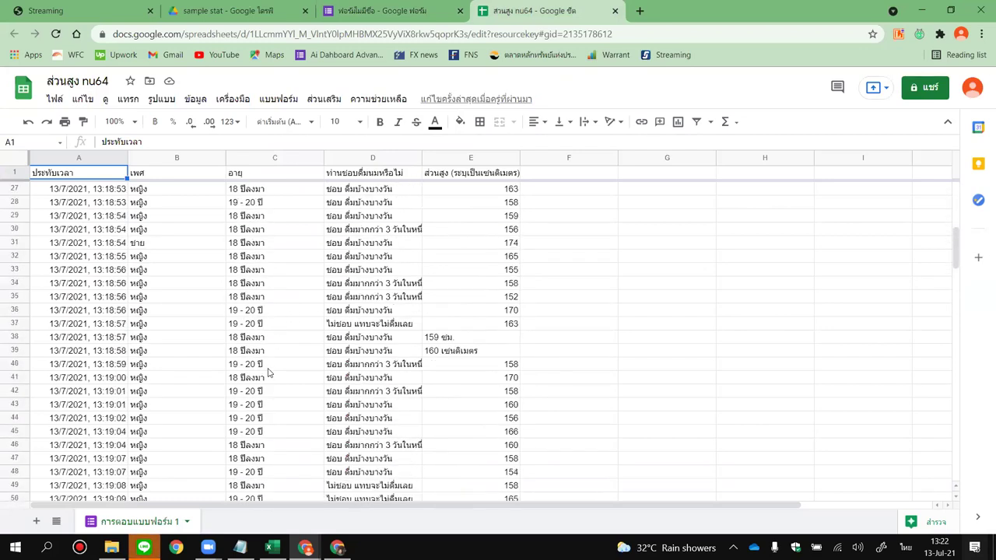
{"action": "scroll", "coordinate": [265, 374], "scroll_direction": "up", "scroll_amount": 4}
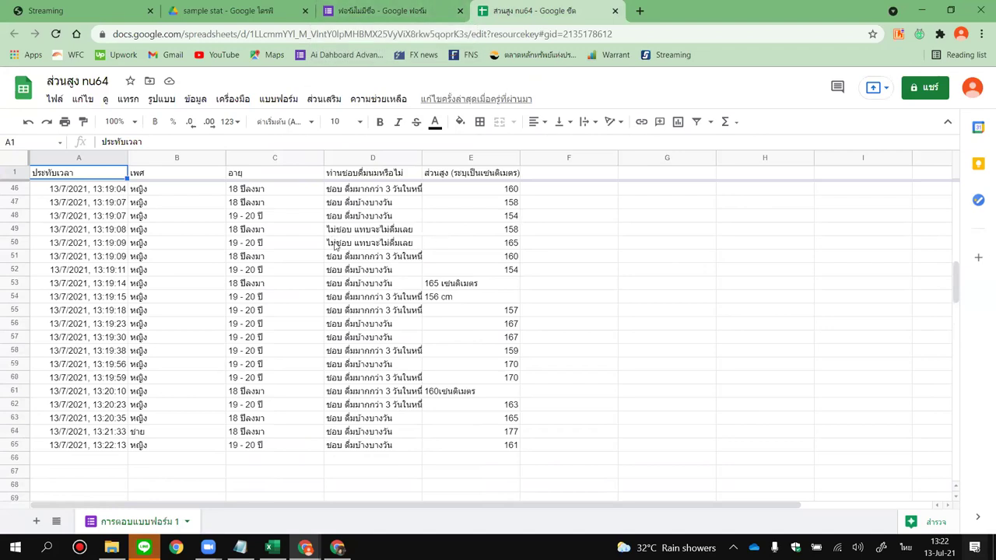
{"action": "scroll", "coordinate": [403, 274], "scroll_direction": "up", "scroll_amount": 10}
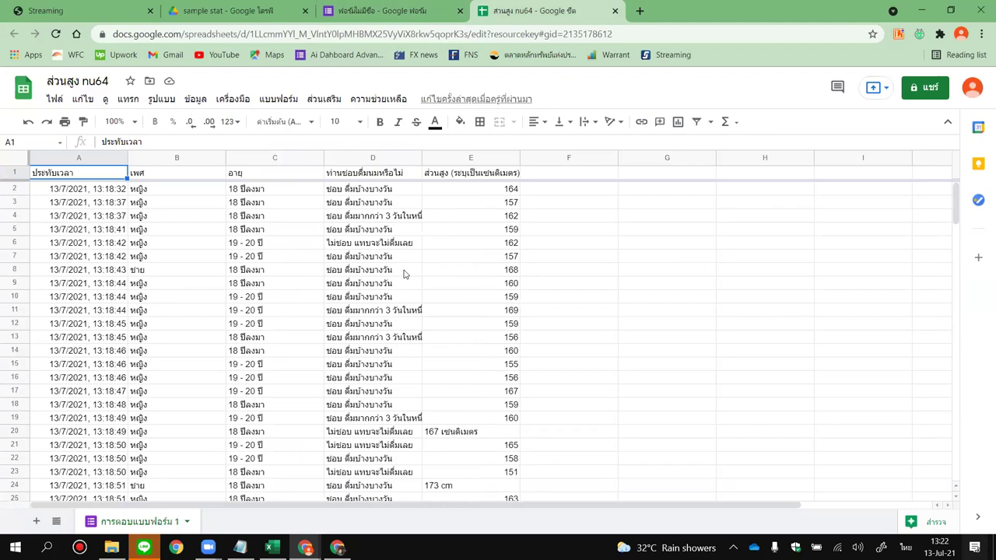
Return to the form's response summary and stop the form from accepting further responses.
{"action": "left_click", "coordinate": [397, 11]}
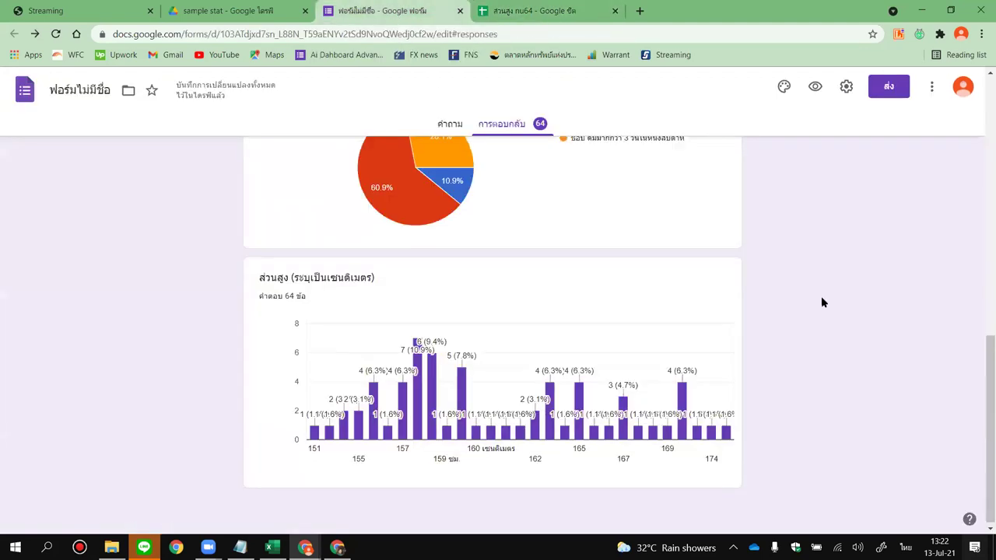
{"action": "scroll", "coordinate": [820, 295], "scroll_direction": "up", "scroll_amount": 10}
{"action": "left_click", "coordinate": [711, 206]}
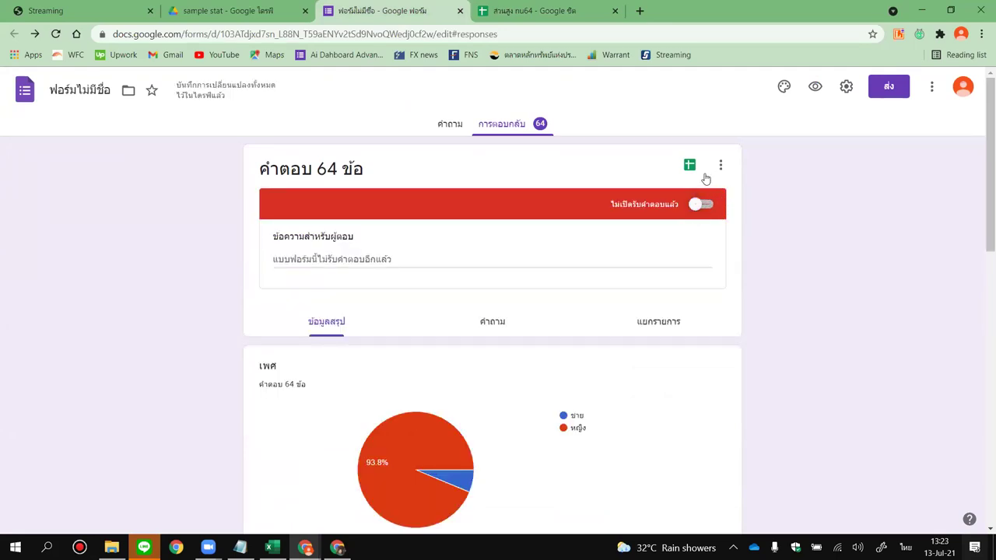
In the "ส่วนสูง nu64" spreadsheet, replace the height text in cell E20 with the plain number 167.
{"action": "left_click", "coordinate": [521, 12]}
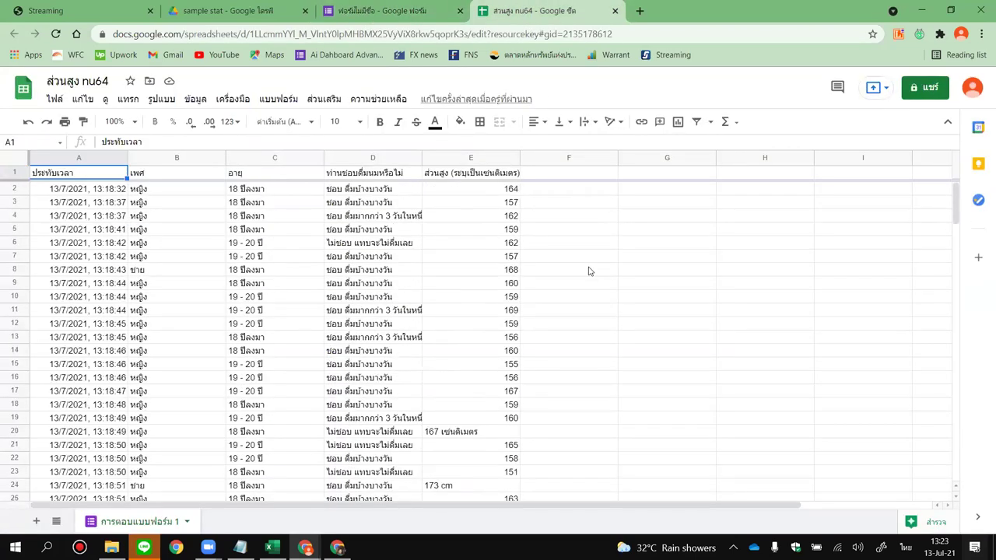
{"action": "left_click", "coordinate": [447, 433]}
{"action": "key", "text": "alt+shift"}
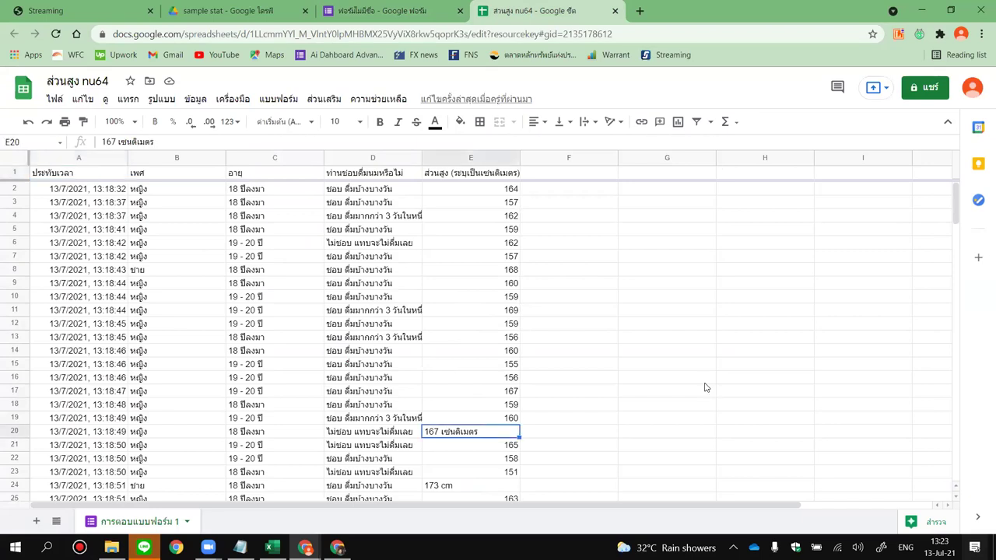
{"action": "type", "text": "167"}
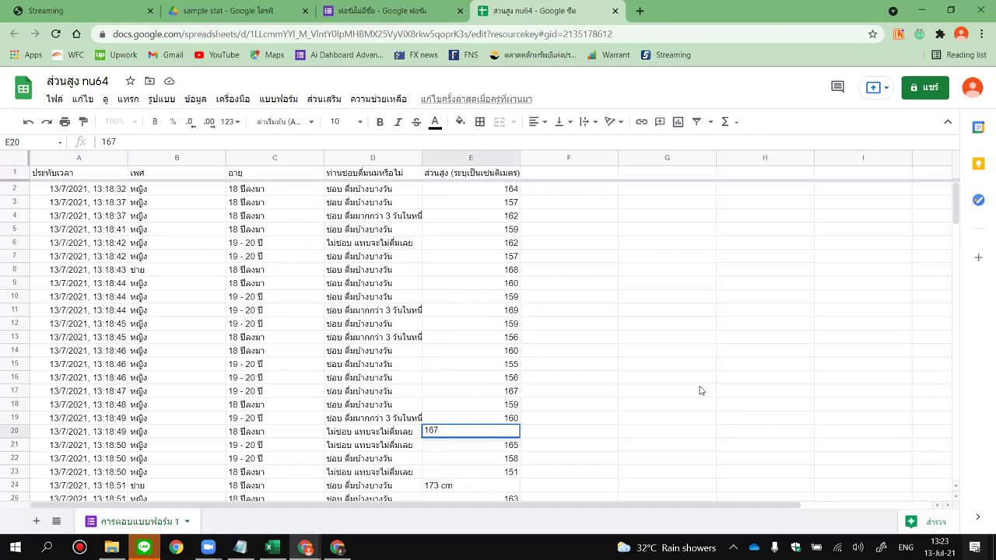
{"action": "key", "text": "Return"}
Replace the height entry containing a unit in cell E24 with the plain number 173.
{"action": "scroll", "coordinate": [656, 391], "scroll_direction": "down", "scroll_amount": 4}
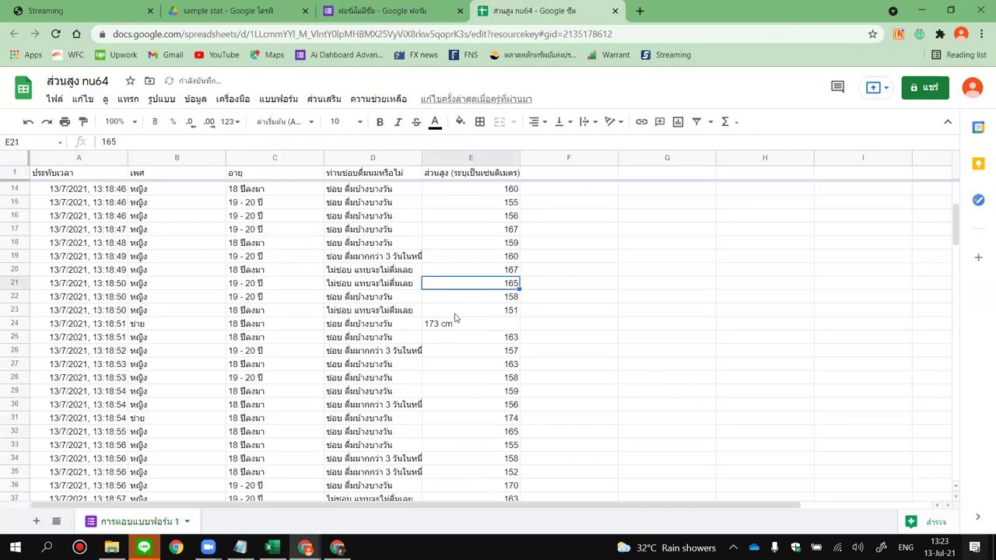
{"action": "left_click", "coordinate": [464, 326]}
{"action": "type", "text": "17"}
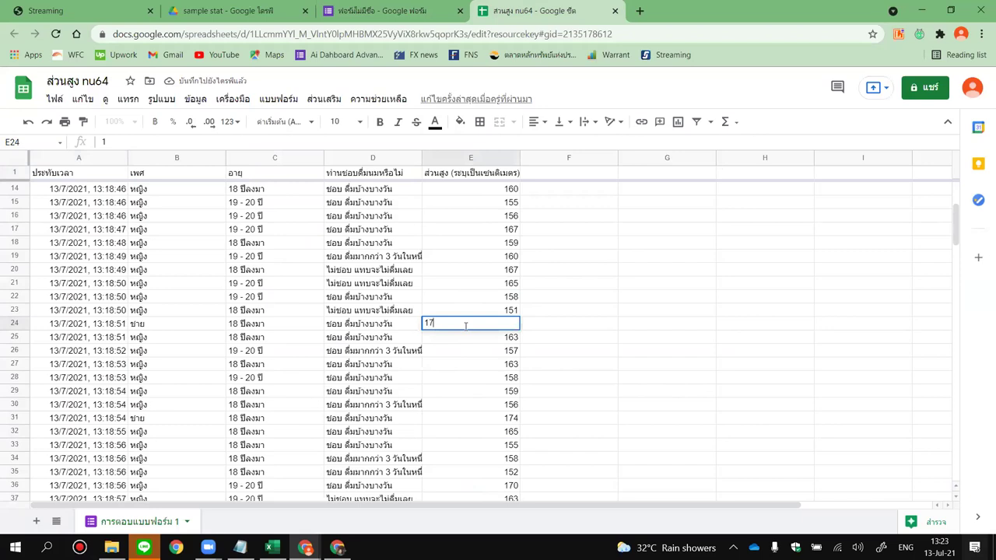
{"action": "type", "text": "3"}
{"action": "key", "text": "Return"}
Replace the height entries containing units with plain numbers: 159 in E38 and 160 in E39.
{"action": "scroll", "coordinate": [471, 335], "scroll_direction": "down", "scroll_amount": 4}
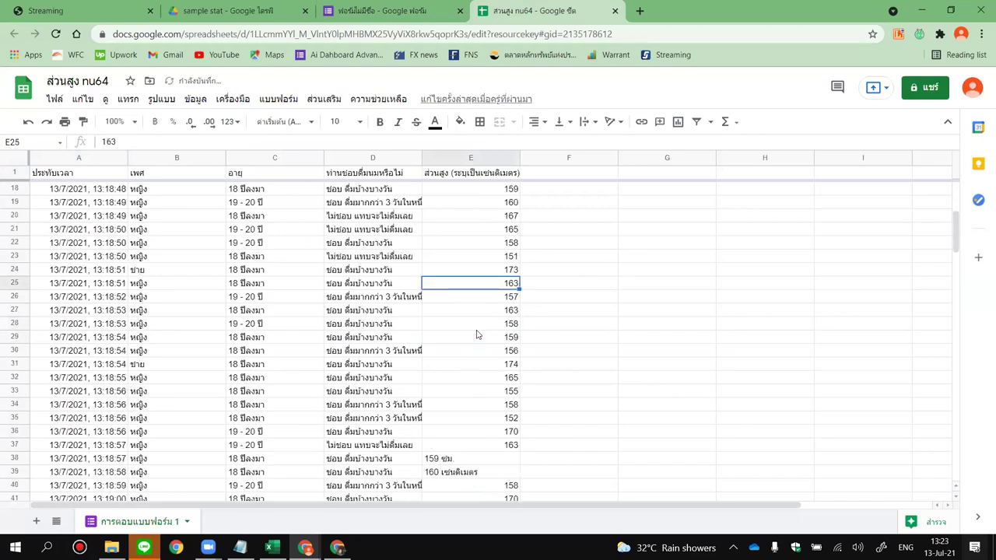
{"action": "left_click", "coordinate": [459, 352]}
{"action": "type", "text": "159"}
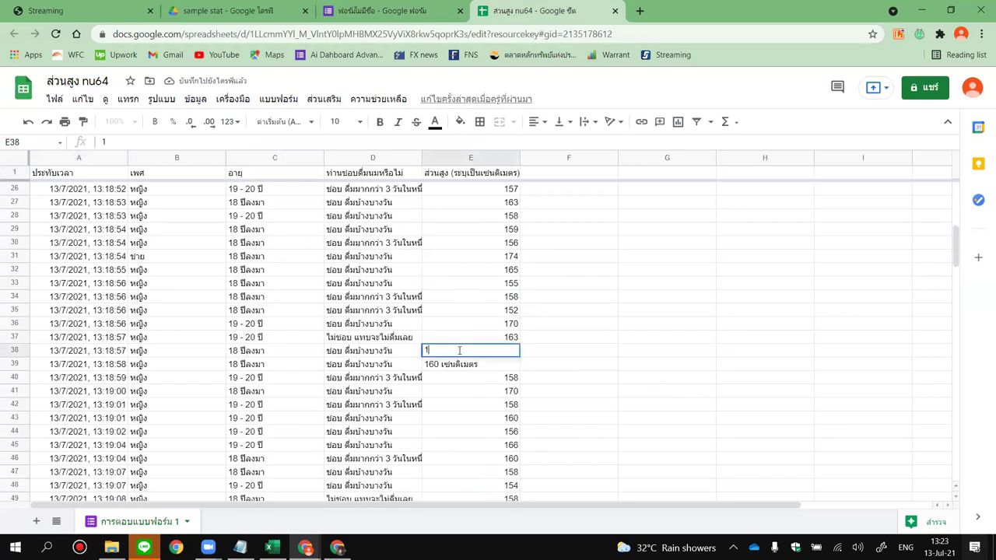
{"action": "left_click", "coordinate": [465, 364]}
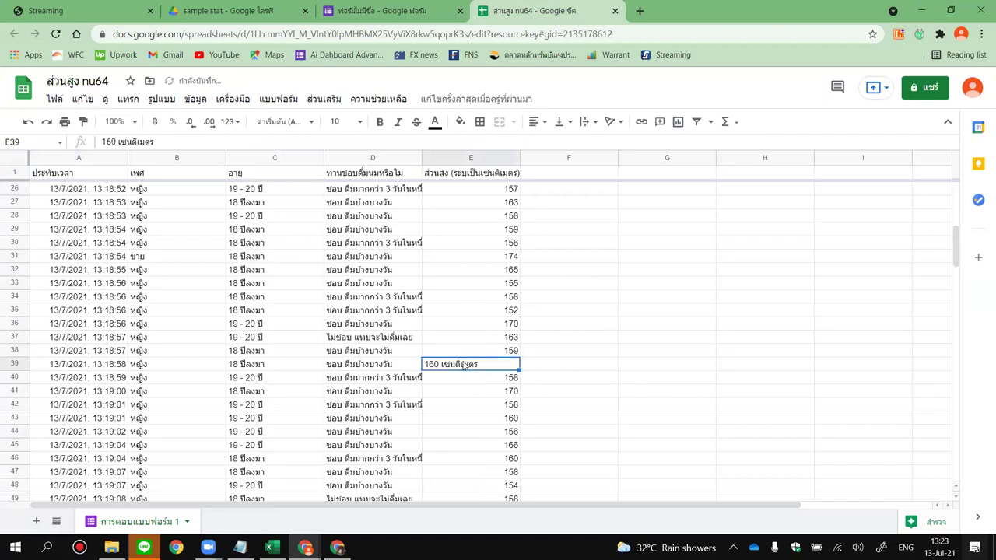
{"action": "type", "text": "160"}
{"action": "left_click", "coordinate": [564, 408]}
Replace the remaining height entries containing units with plain numbers: 165 in E53, 156 in E54 and 160 in E61.
{"action": "scroll", "coordinate": [563, 407], "scroll_direction": "down", "scroll_amount": 1}
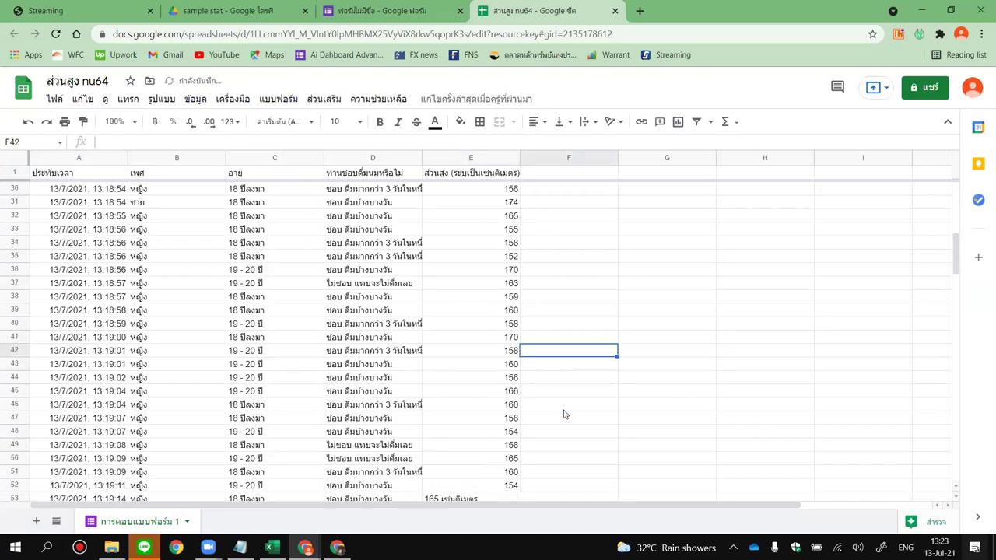
{"action": "scroll", "coordinate": [563, 414], "scroll_direction": "down", "scroll_amount": 5}
{"action": "left_click", "coordinate": [477, 284]}
{"action": "type", "text": "165"}
{"action": "left_click", "coordinate": [477, 299]}
{"action": "type", "text": "156"}
{"action": "left_click", "coordinate": [470, 389]}
{"action": "type", "text": "160"}
{"action": "left_click", "coordinate": [473, 434]}
{"action": "left_click", "coordinate": [541, 404]}
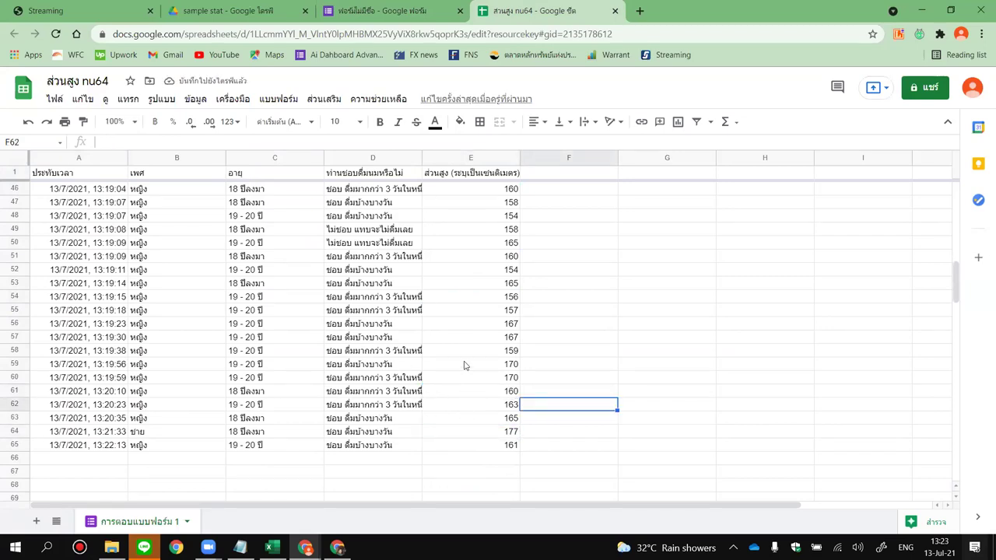
Switch back to the form and check the height and milk-drinking charts in its response summary.
{"action": "left_click", "coordinate": [381, 10]}
{"action": "scroll", "coordinate": [412, 424], "scroll_direction": "down", "scroll_amount": 15}
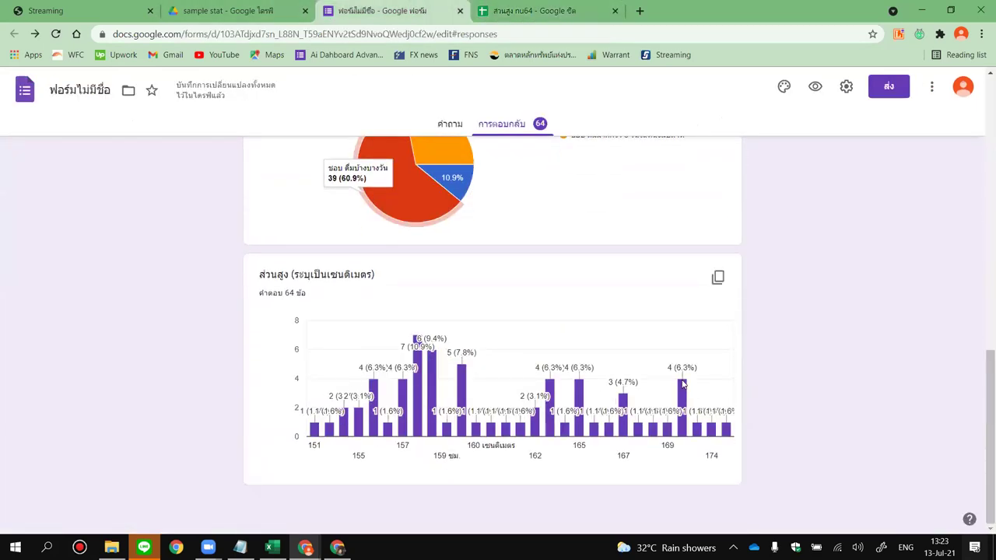
{"action": "scroll", "coordinate": [555, 410], "scroll_direction": "up", "scroll_amount": 3}
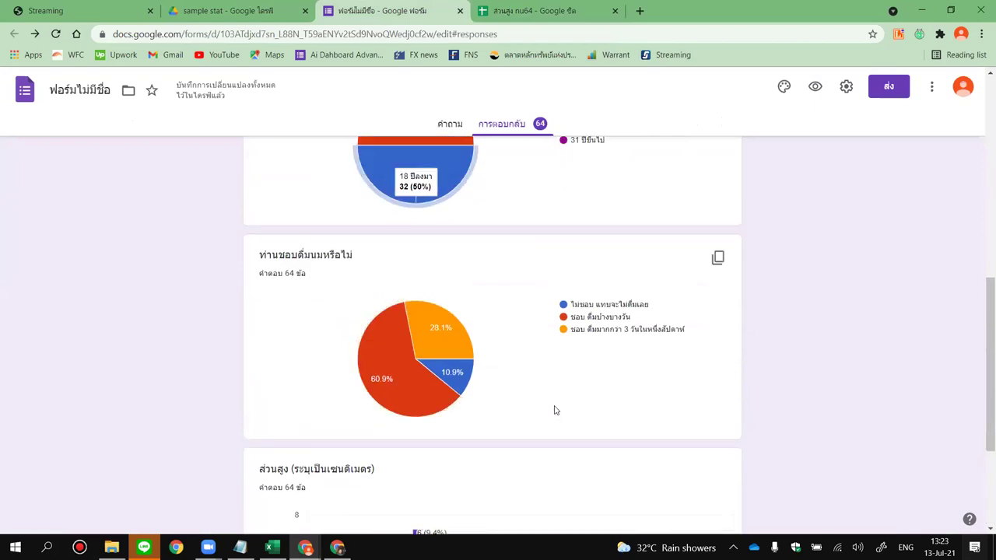
Open the form's questions and add response validation to the "ส่วนสูง (ระบุเป็นเซนติเมตร)" question.
{"action": "left_click", "coordinate": [447, 125]}
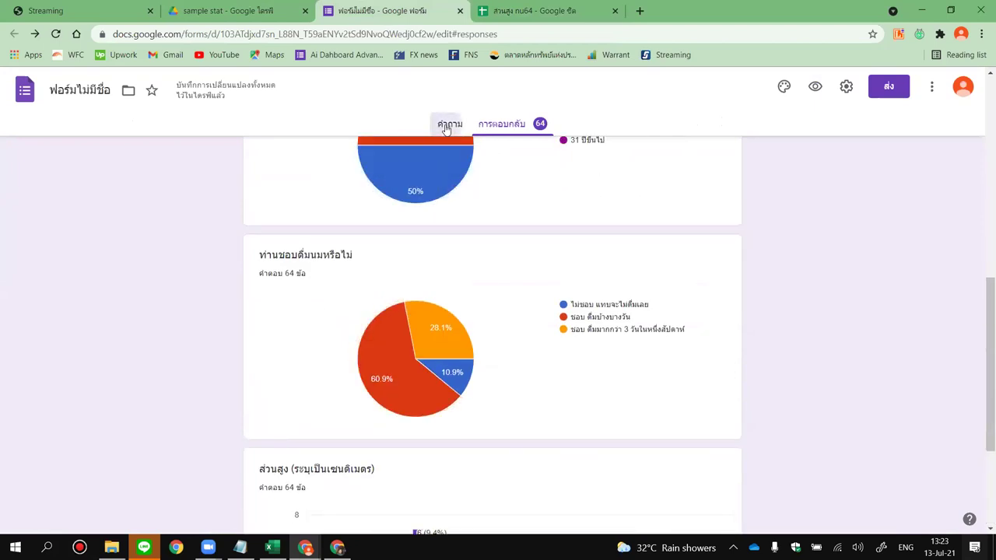
{"action": "scroll", "coordinate": [486, 233], "scroll_direction": "down", "scroll_amount": 6}
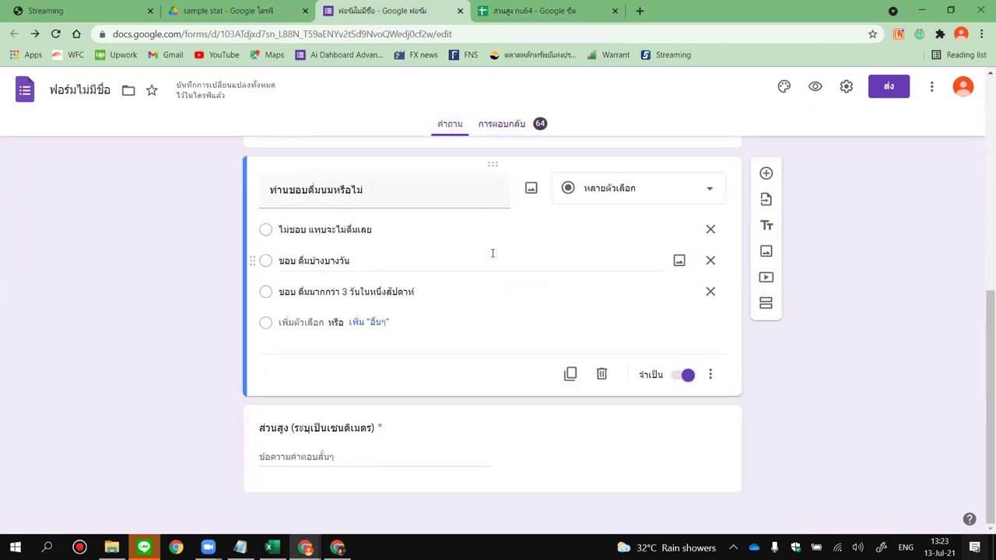
{"action": "left_click", "coordinate": [323, 442]}
{"action": "left_click", "coordinate": [709, 471]}
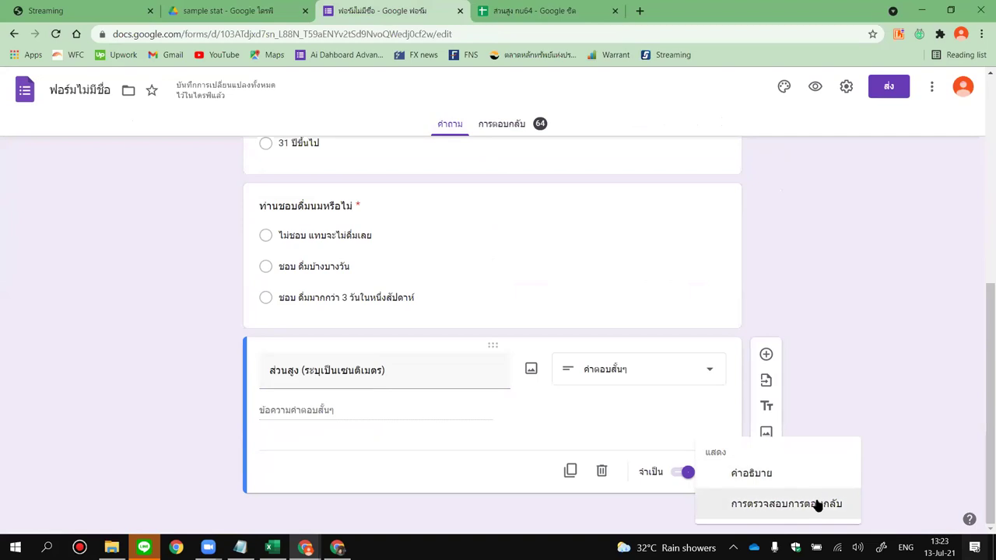
{"action": "left_click", "coordinate": [817, 505]}
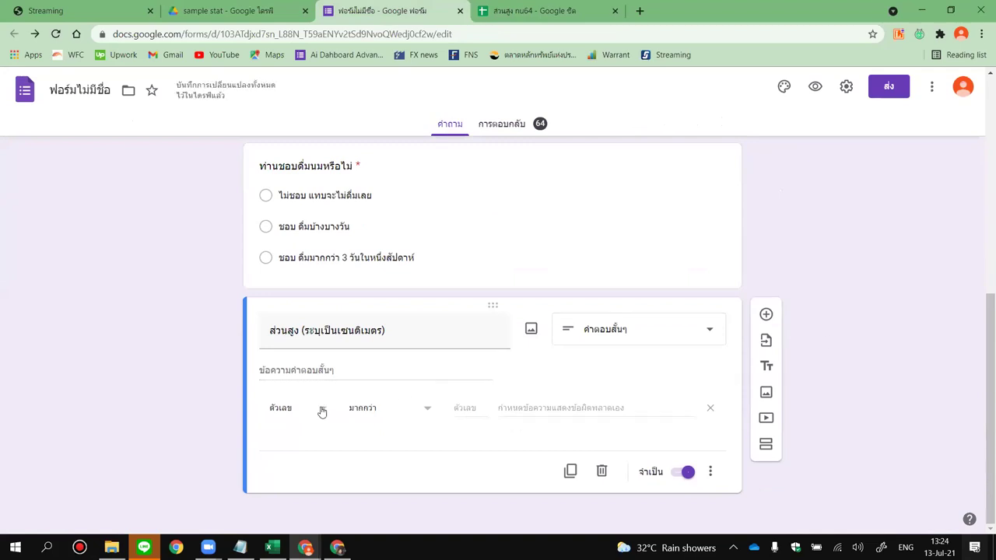
Set the height question's "ตัวเลข" validation rule to the condition "เป็นตัวเลข".
{"action": "left_click", "coordinate": [322, 411]}
{"action": "left_click", "coordinate": [333, 415]}
{"action": "left_click", "coordinate": [386, 417]}
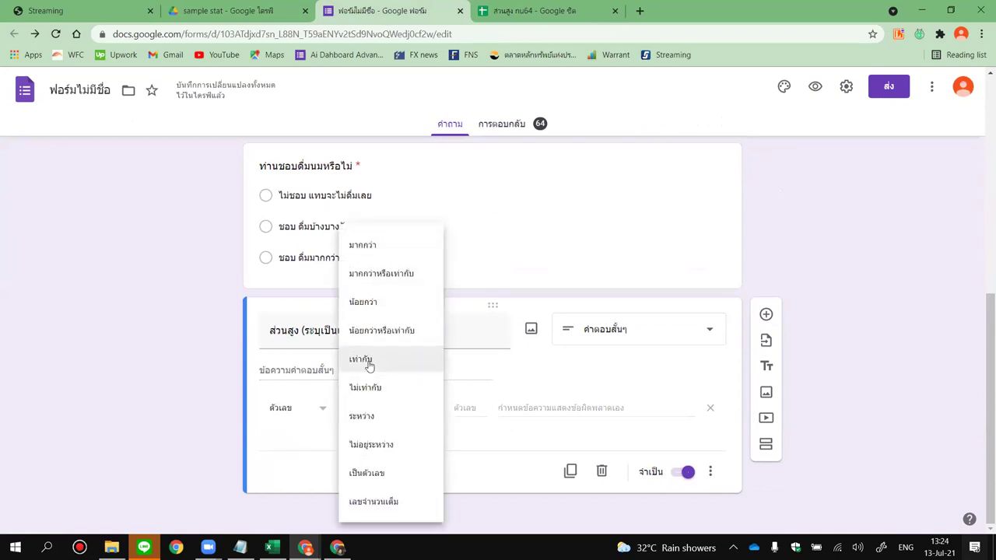
{"action": "left_click", "coordinate": [343, 472]}
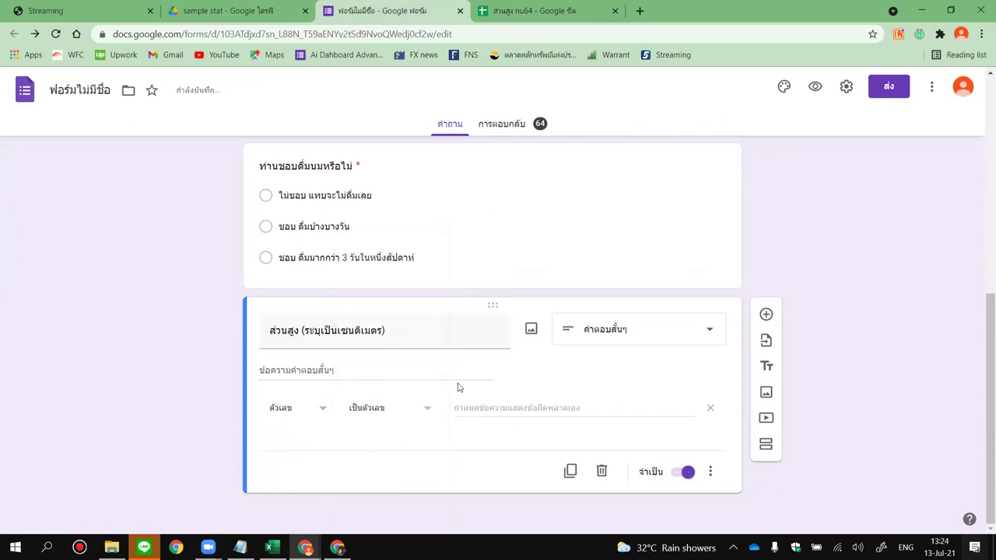
Enter "กรอกข้อมูลเป็นตัวเลขเท่านั้น" as the custom error message for the height question's validation.
{"action": "left_click", "coordinate": [563, 401]}
{"action": "type", "text": "d"}
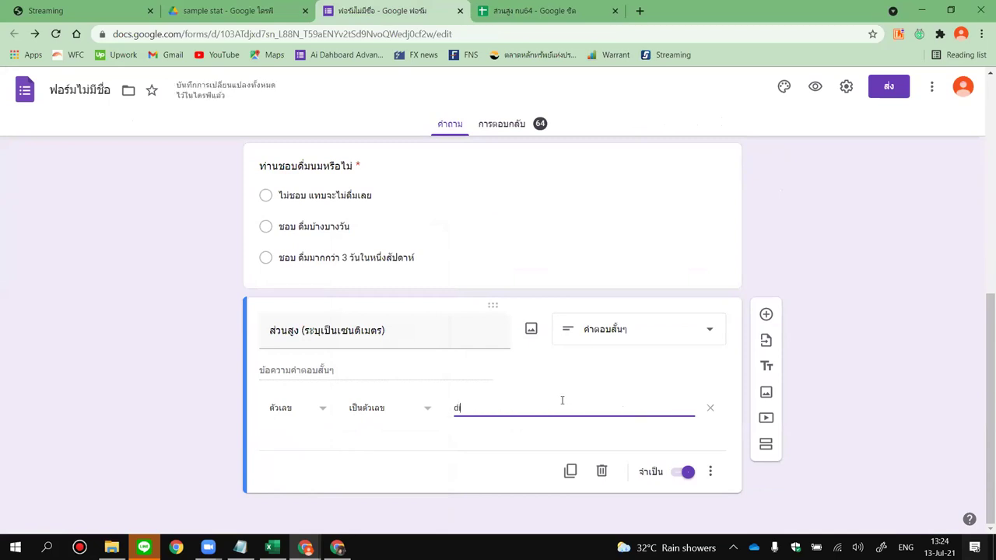
{"action": "key", "text": "BackSpace"}
{"action": "key", "text": "grave"}
{"action": "type", "text": "กรอกร"}
{"action": "type", "text": "เป็นตัวเลขเท่านั้น"}
{"action": "left_click", "coordinate": [792, 249]}
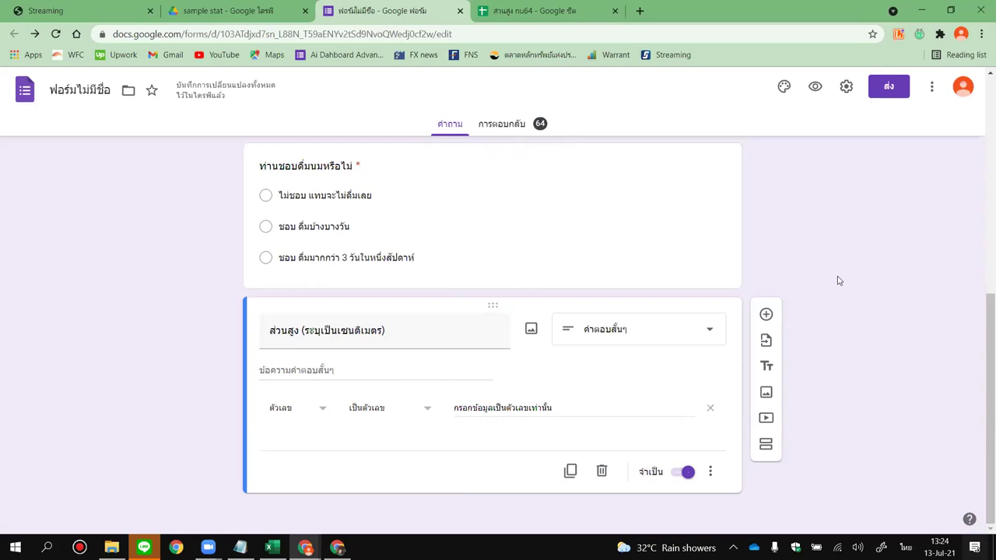
Switch to the "ส่วนสูง nu64" spreadsheet and review the cleaned height values up to the first row.
{"action": "left_click", "coordinate": [542, 10]}
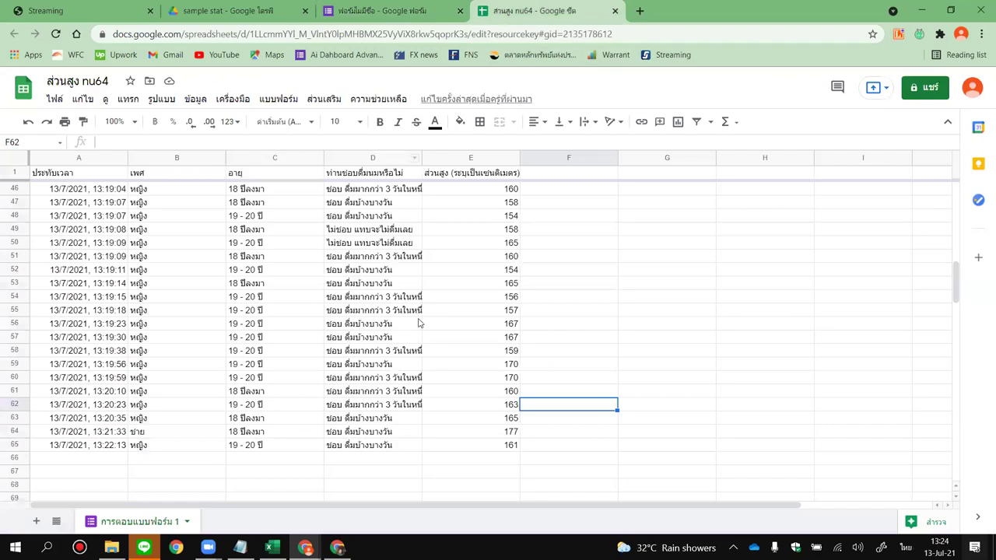
{"action": "scroll", "coordinate": [418, 323], "scroll_direction": "down", "scroll_amount": 5}
{"action": "scroll", "coordinate": [418, 323], "scroll_direction": "up", "scroll_amount": 8}
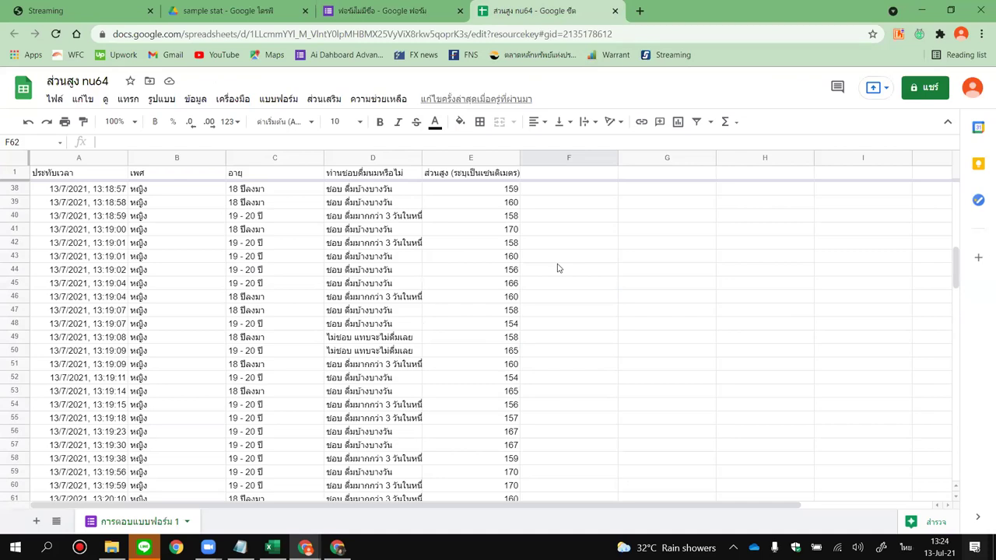
{"action": "left_click", "coordinate": [537, 339]}
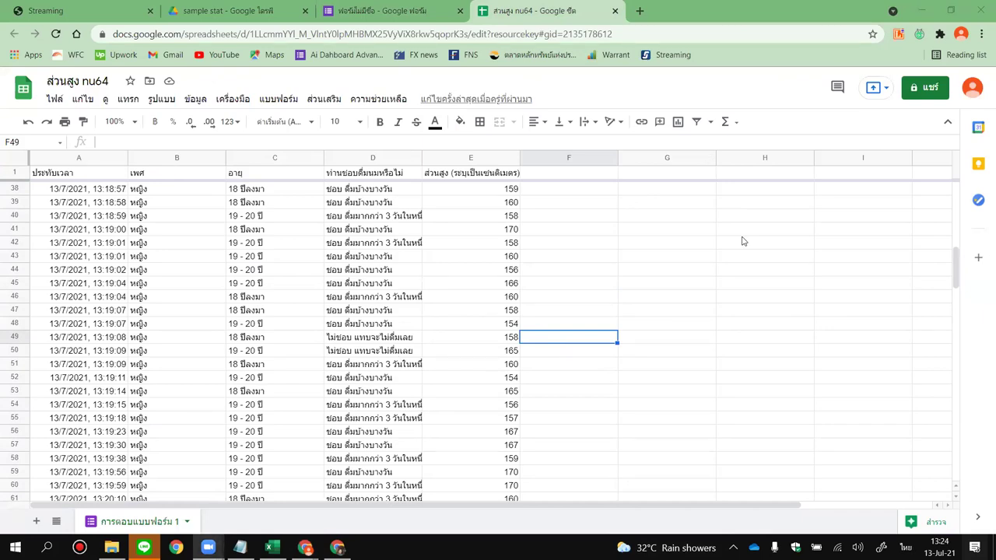
{"action": "scroll", "coordinate": [475, 278], "scroll_direction": "up", "scroll_amount": 10}
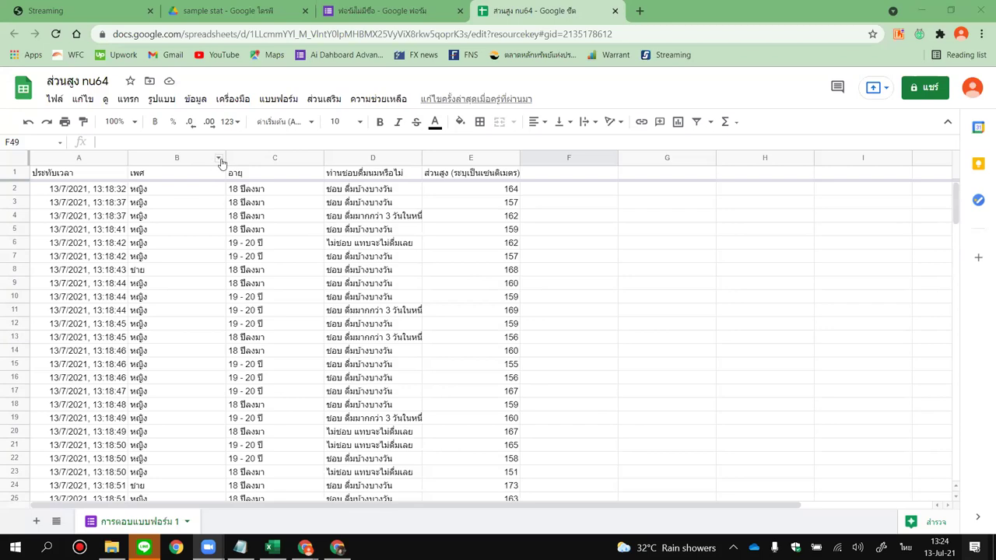
Create a filter on the header row of the form responses.
{"action": "left_click", "coordinate": [219, 160]}
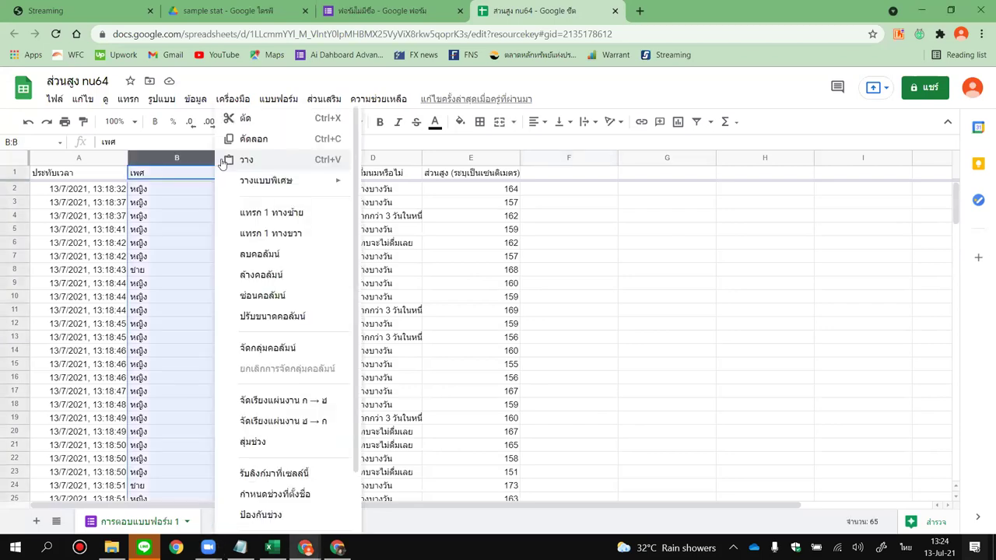
{"action": "left_click", "coordinate": [163, 322]}
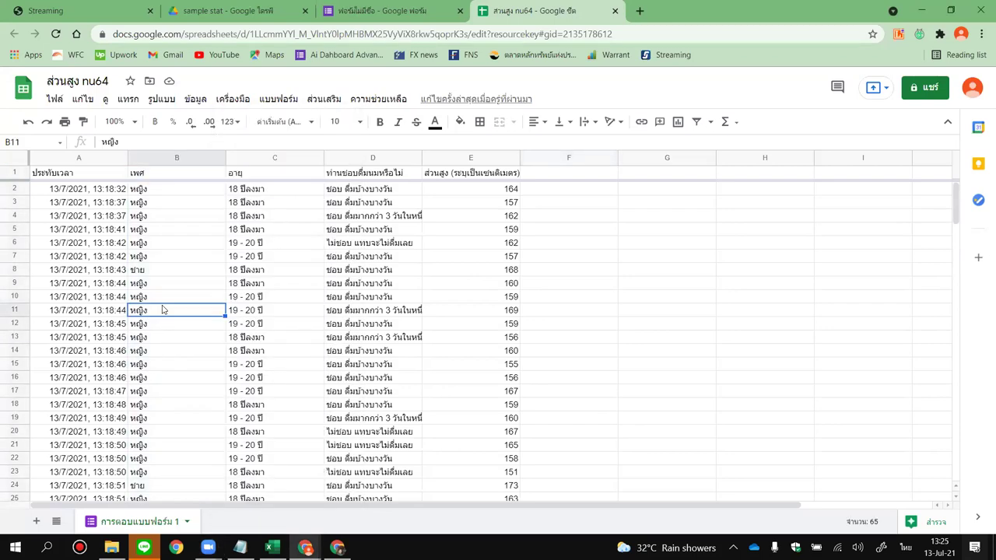
{"action": "left_click", "coordinate": [16, 172]}
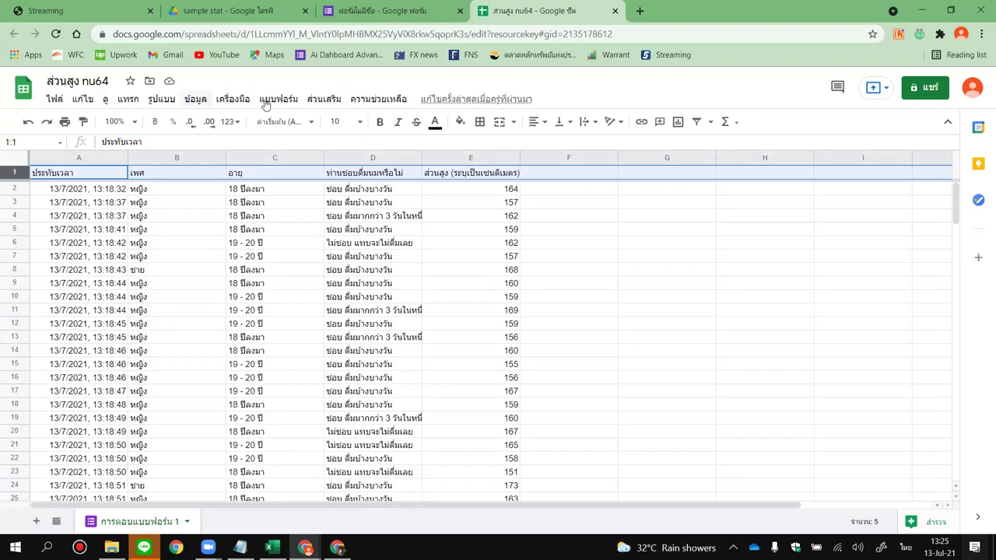
{"action": "left_click", "coordinate": [204, 105]}
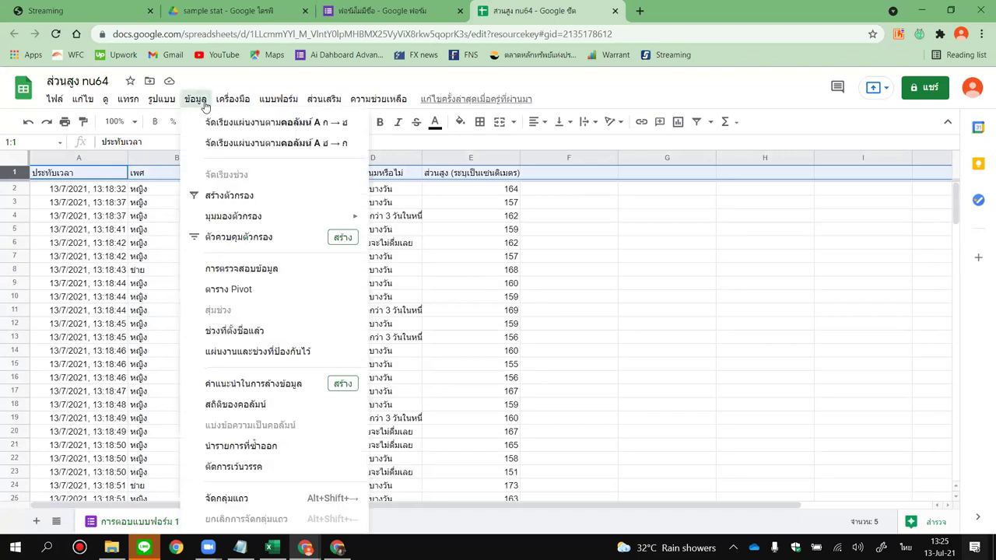
{"action": "left_click", "coordinate": [222, 195]}
{"action": "left_click", "coordinate": [179, 276]}
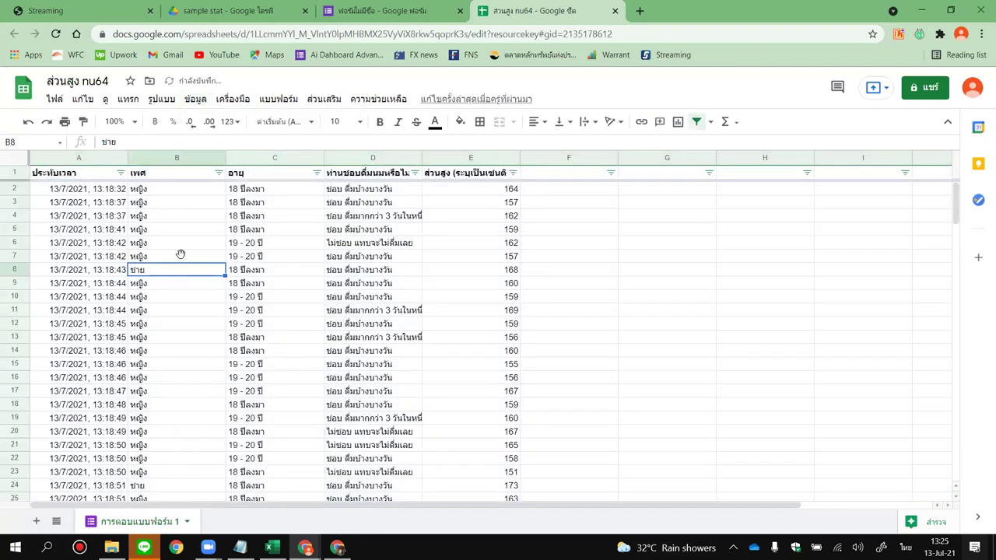
Sort the responses by the "เพศ" column in ก → ฮ order and check where ชาย changes to หญิง.
{"action": "left_click", "coordinate": [219, 173]}
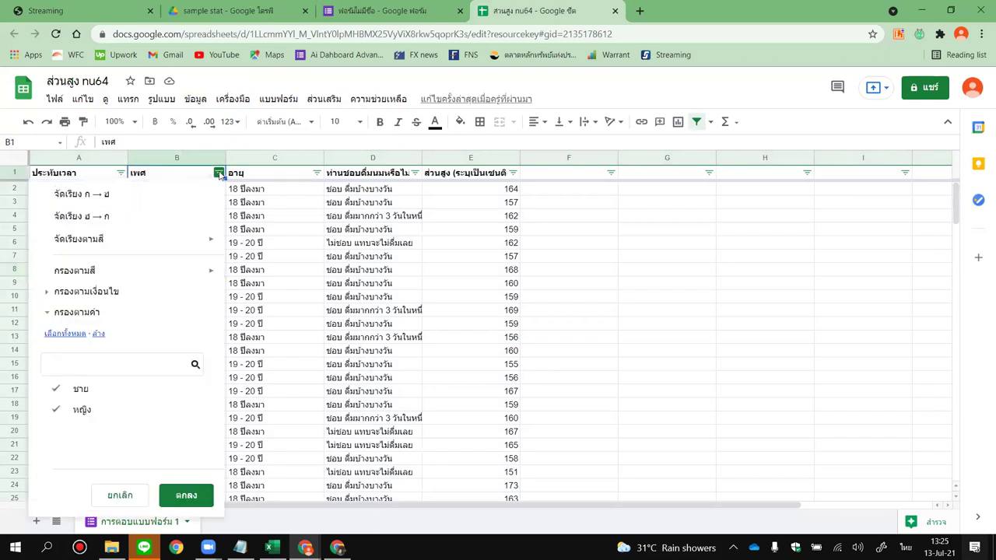
{"action": "left_click", "coordinate": [143, 200]}
{"action": "left_click", "coordinate": [199, 235]}
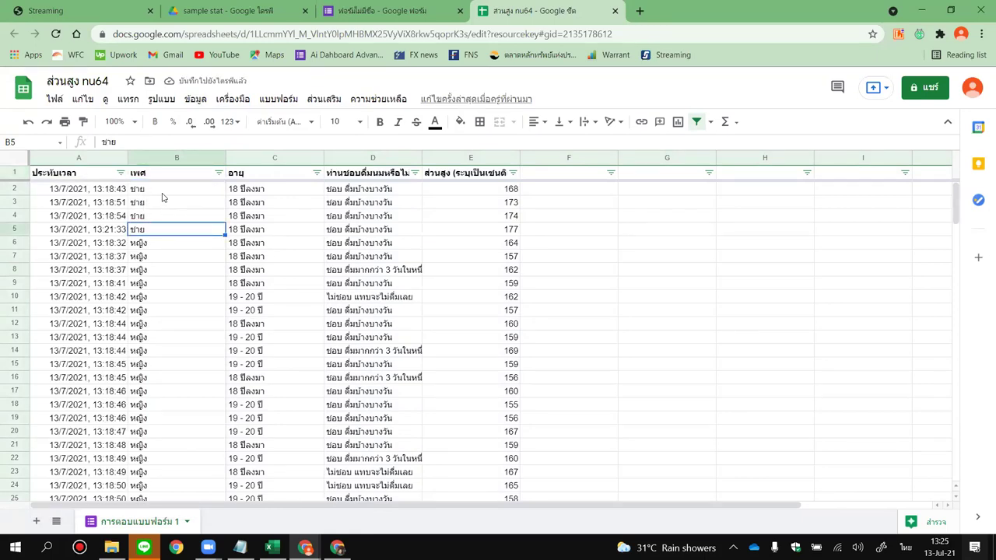
{"action": "left_click", "coordinate": [179, 246]}
{"action": "left_click", "coordinate": [175, 231]}
{"action": "left_click", "coordinate": [175, 246]}
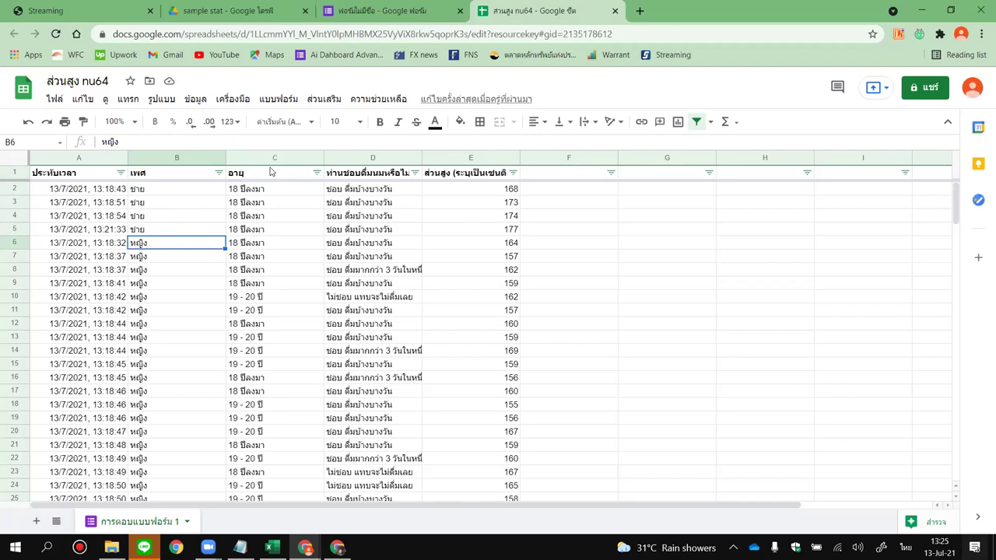
Sort the responses by the "อายุ" column in ก → ฮ order and look through the sorted rows.
{"action": "left_click", "coordinate": [316, 172]}
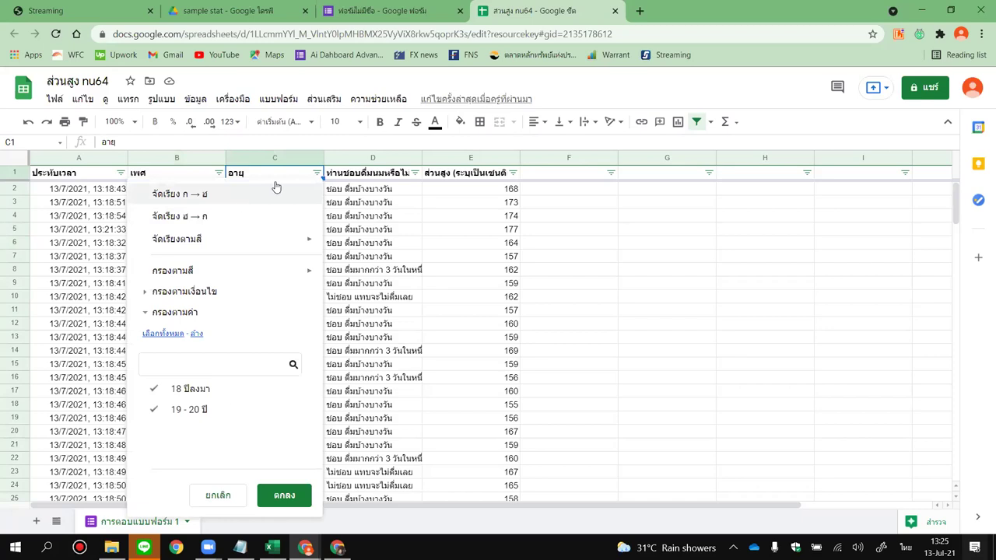
{"action": "left_click", "coordinate": [179, 194]}
{"action": "left_click", "coordinate": [251, 242]}
{"action": "scroll", "coordinate": [264, 249], "scroll_direction": "down", "scroll_amount": 10}
{"action": "scroll", "coordinate": [264, 251], "scroll_direction": "down", "scroll_amount": 10}
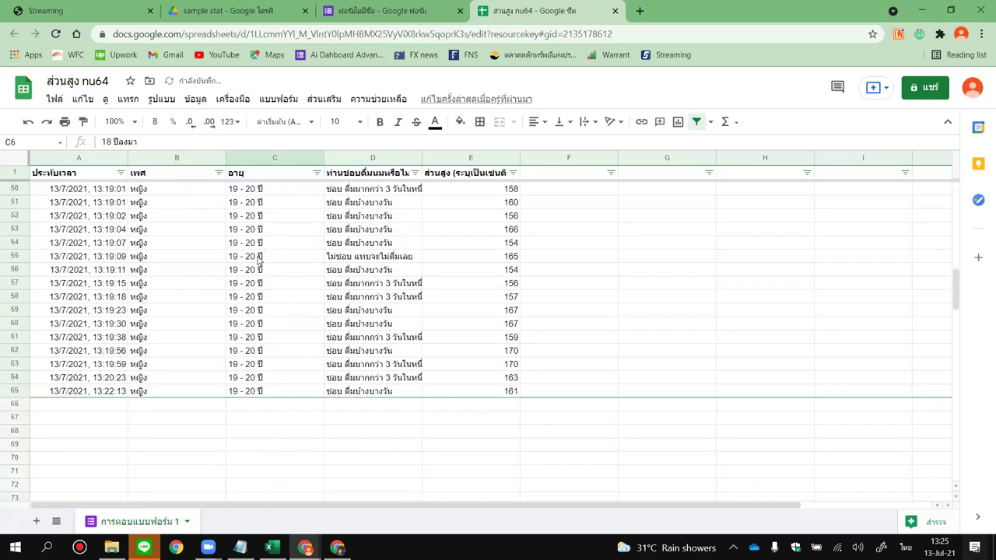
{"action": "scroll", "coordinate": [256, 260], "scroll_direction": "up", "scroll_amount": 20}
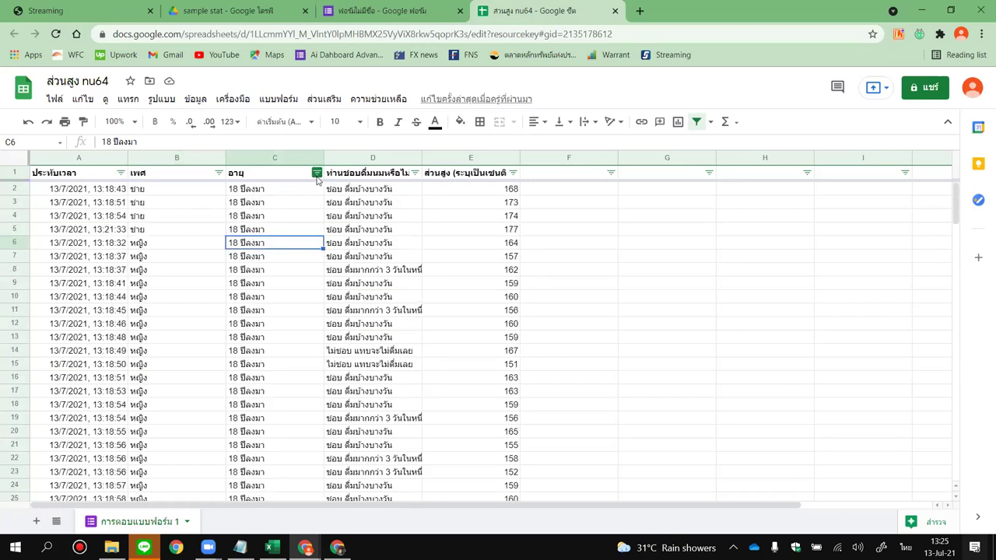
Filter the "อายุ" column to show only the "18 ปีลงมา" responses and look through them.
{"action": "left_click", "coordinate": [316, 175]}
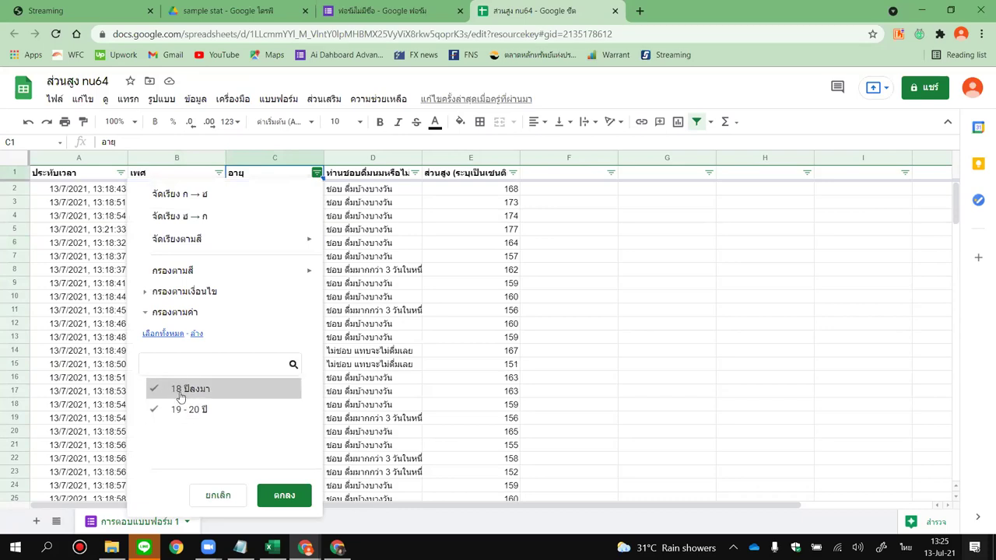
{"action": "left_click", "coordinate": [280, 495]}
{"action": "scroll", "coordinate": [312, 346], "scroll_direction": "down", "scroll_amount": 10}
{"action": "scroll", "coordinate": [300, 226], "scroll_direction": "up", "scroll_amount": 5}
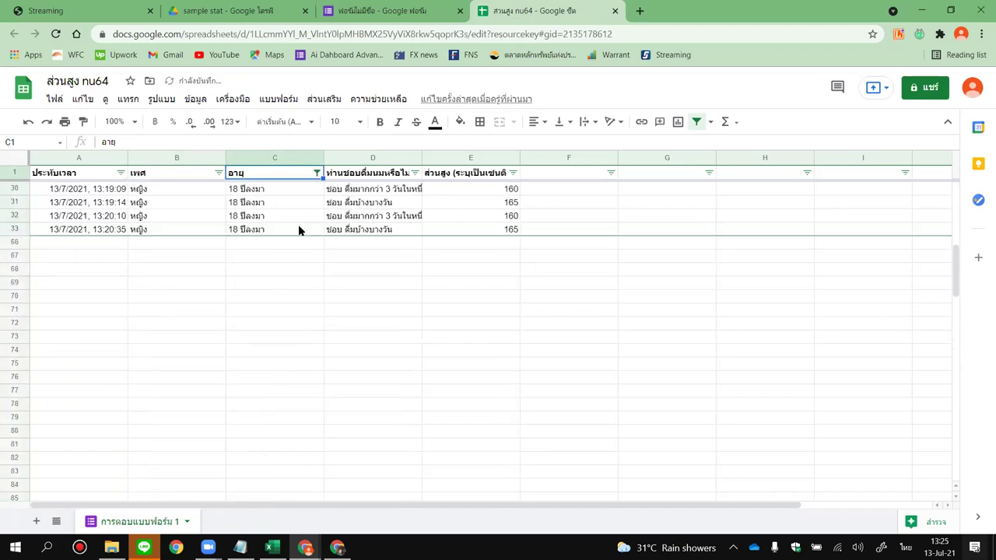
{"action": "scroll", "coordinate": [309, 386], "scroll_direction": "up", "scroll_amount": 5}
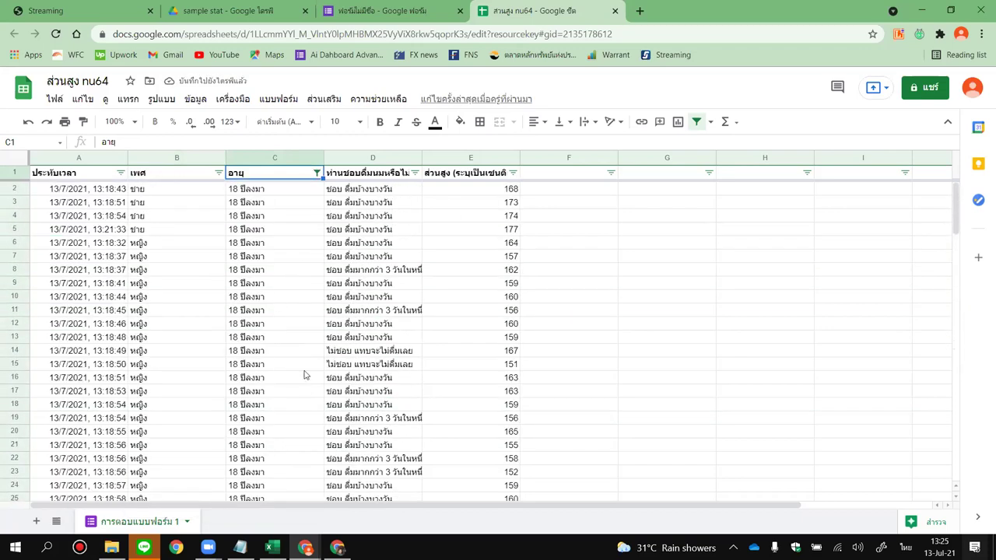
Include "19 - 20 ปี" in the "อายุ" column filter again.
{"action": "left_click", "coordinate": [317, 172]}
{"action": "left_click", "coordinate": [190, 410]}
{"action": "left_click", "coordinate": [284, 495]}
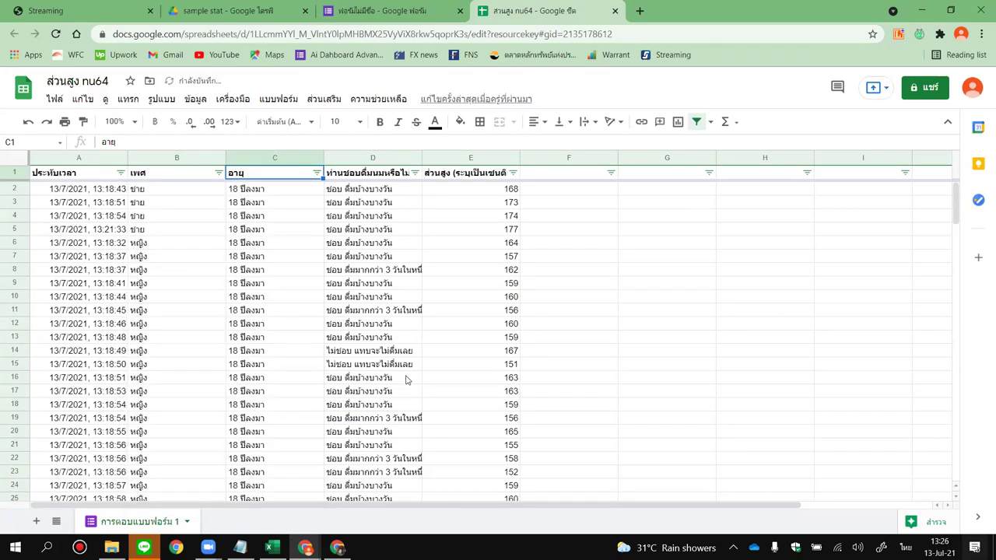
Sort the responses by the "ท่านชอบดื่มนมหรือไม่" column and again by "เพศ", both in ก → ฮ order.
{"action": "left_click", "coordinate": [378, 257]}
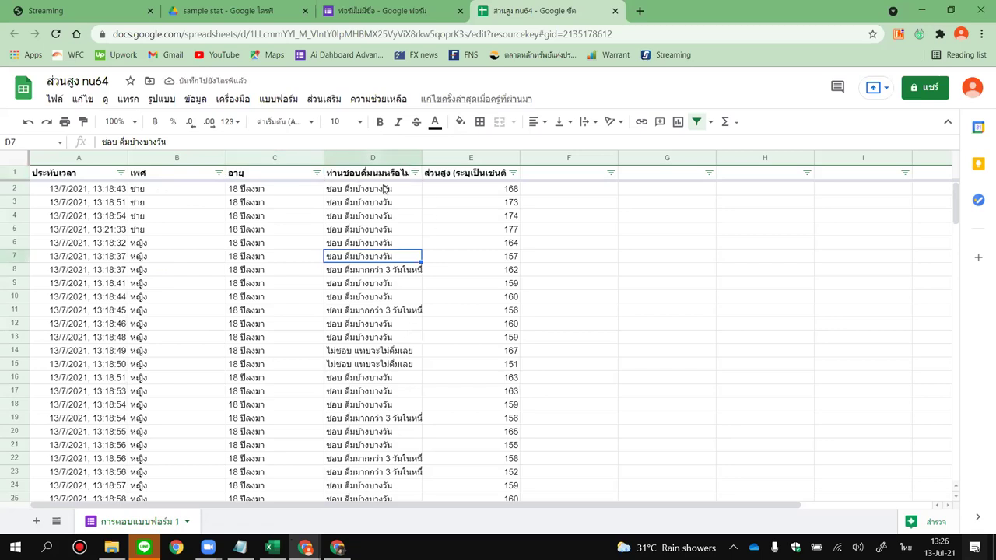
{"action": "left_click", "coordinate": [415, 172]}
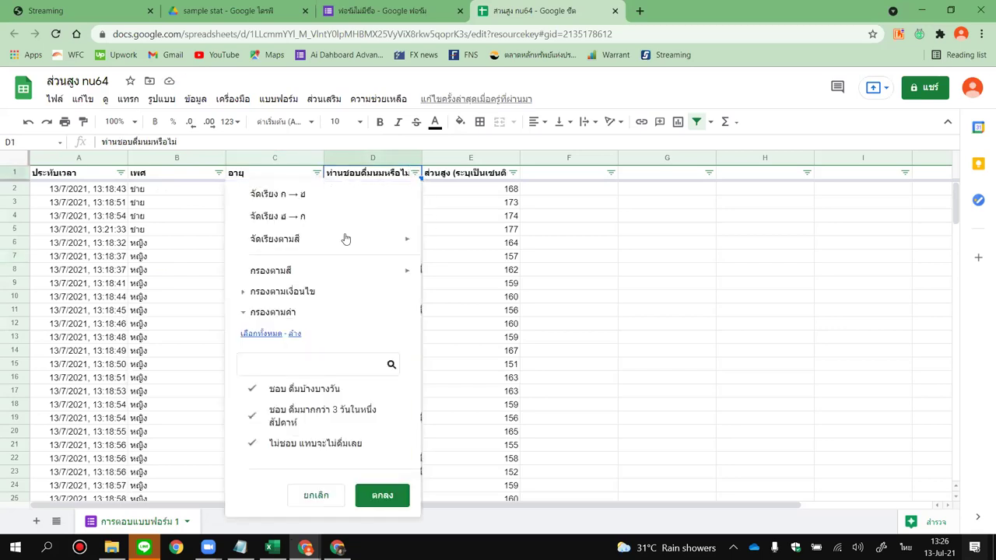
{"action": "left_click", "coordinate": [290, 194]}
{"action": "left_click", "coordinate": [338, 291]}
{"action": "left_click", "coordinate": [379, 193]}
{"action": "scroll", "coordinate": [353, 342], "scroll_direction": "down", "scroll_amount": 10}
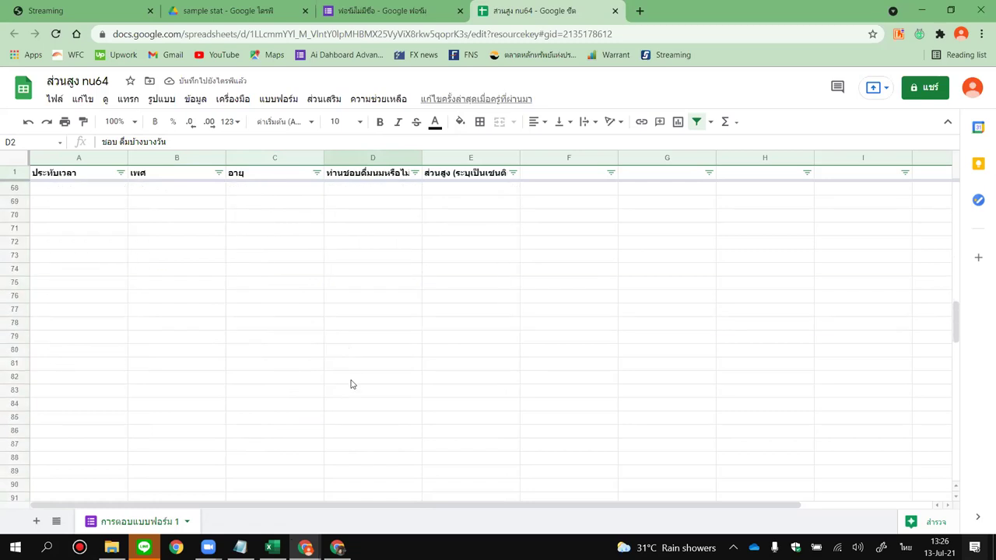
{"action": "scroll", "coordinate": [350, 383], "scroll_direction": "up", "scroll_amount": 10}
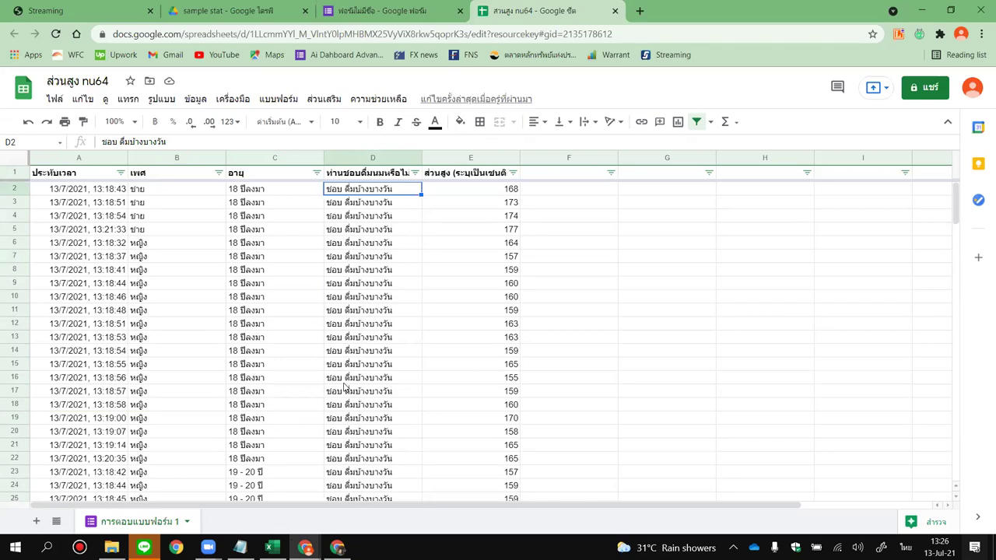
{"action": "left_click", "coordinate": [220, 179]}
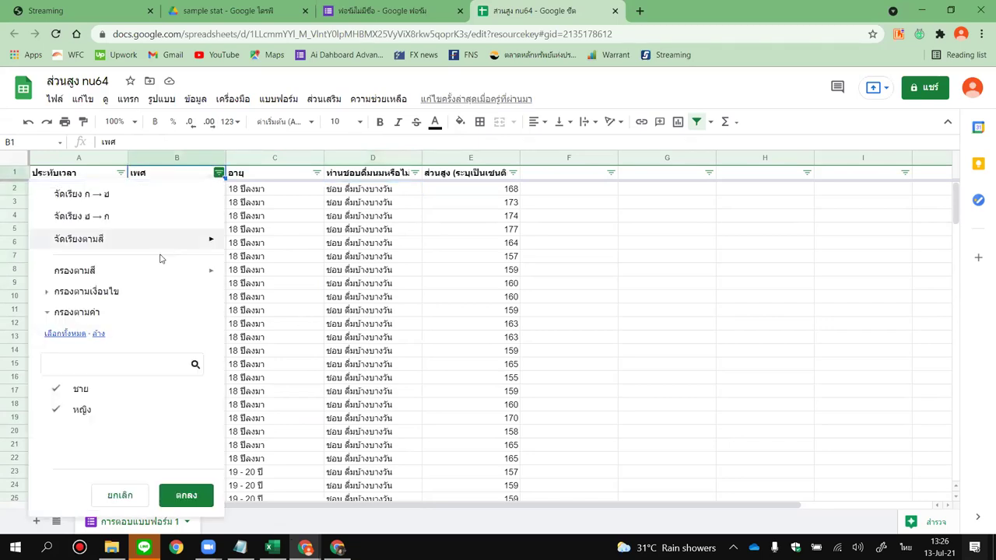
{"action": "left_click", "coordinate": [138, 196]}
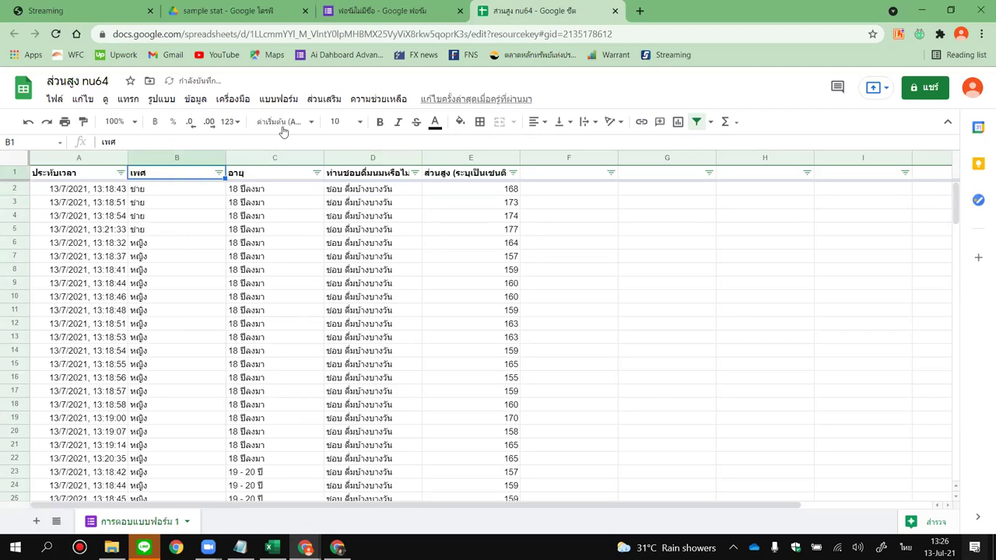
Insert an empty column between the "เพศ" and "อายุ" columns.
{"action": "right_click", "coordinate": [254, 158]}
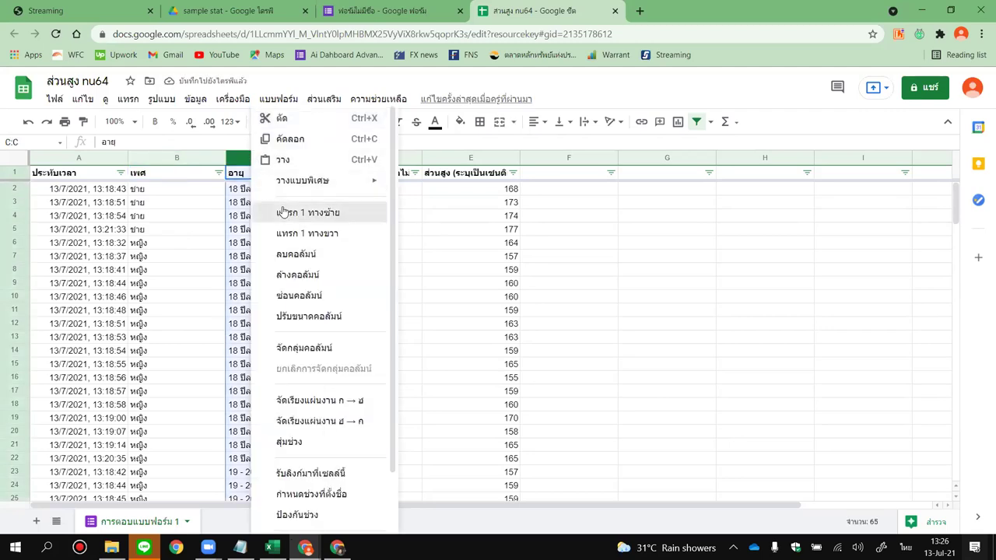
{"action": "left_click", "coordinate": [284, 212]}
{"action": "left_click", "coordinate": [217, 229]}
{"action": "left_click", "coordinate": [255, 192]}
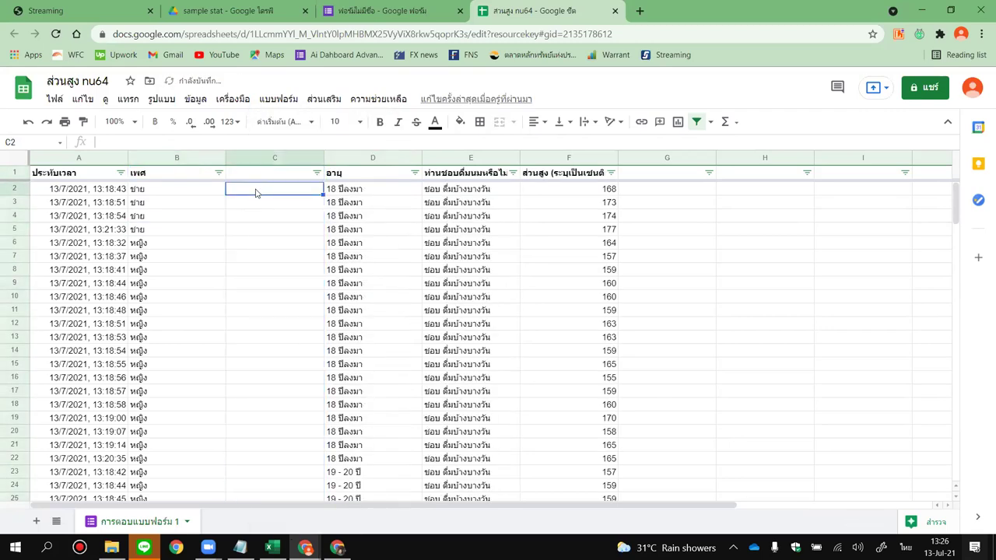
{"action": "left_click", "coordinate": [554, 190]}
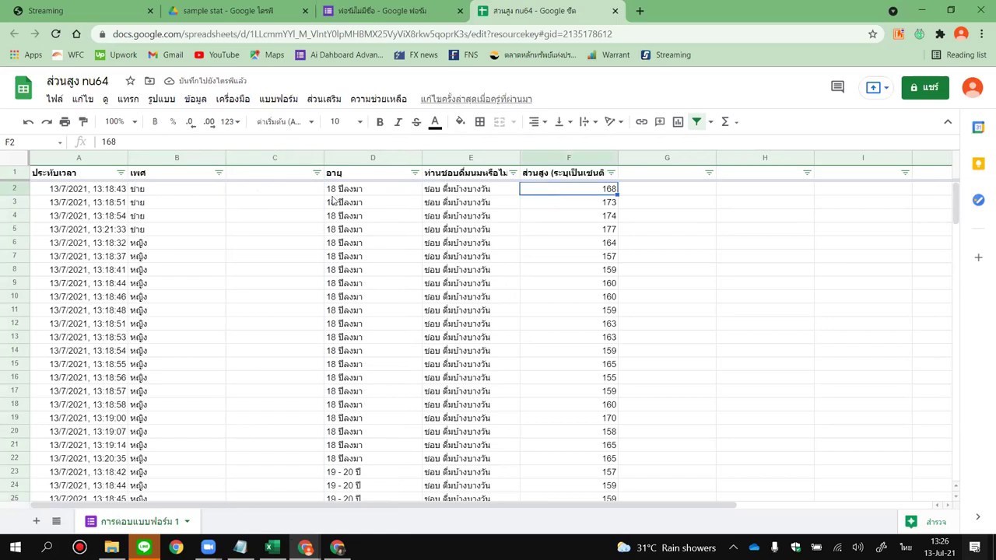
Enter the code 1 in the new column for all ชาย rows, cells C2 to C5.
{"action": "left_click", "coordinate": [230, 191]}
{"action": "key", "text": "grave"}
{"action": "type", "text": "1"}
{"action": "key", "text": "Return"}
{"action": "type", "text": "1"}
{"action": "key", "text": "Return"}
{"action": "key", "text": "Up"}
{"action": "key", "text": "Up"}
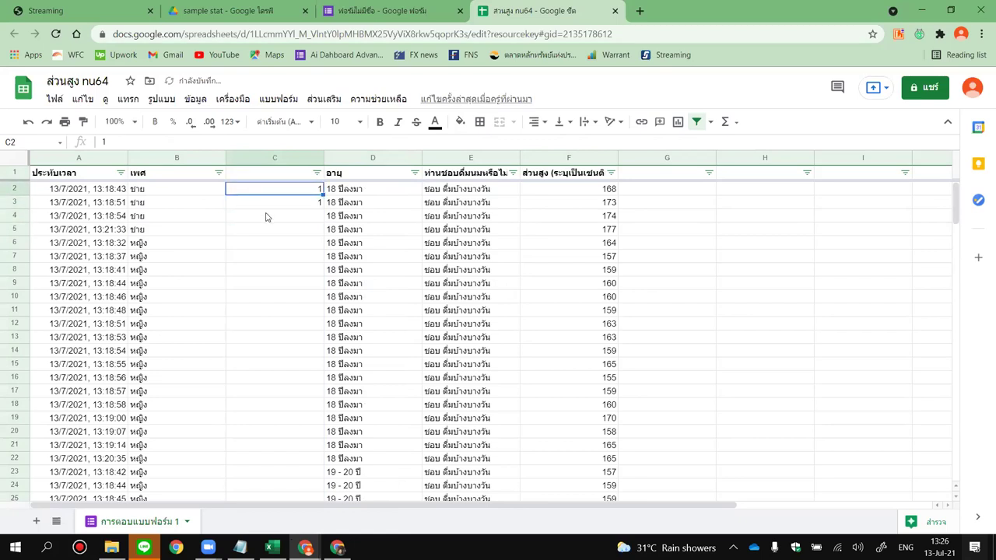
{"action": "left_click", "coordinate": [283, 205]}
{"action": "left_click_drag", "start_coordinate": [322, 206], "coordinate": [319, 233]}
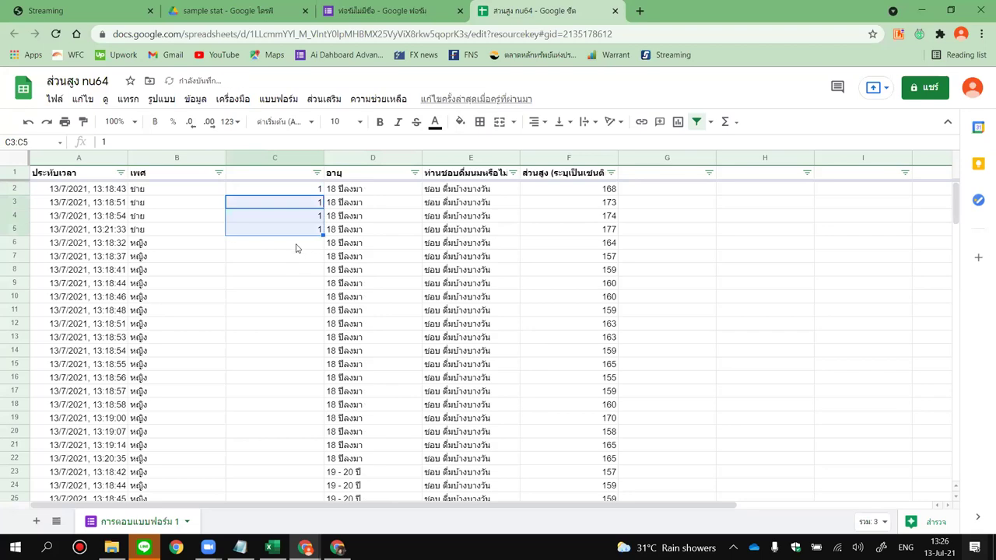
Enter the code 2 in C6 and fill it down to C65 for all หญิง rows.
{"action": "left_click", "coordinate": [295, 246]}
{"action": "type", "text": "2"}
{"action": "key", "text": "Return"}
{"action": "key", "text": "Up"}
{"action": "left_click_drag", "start_coordinate": [322, 247], "coordinate": [296, 460]}
{"action": "left_click", "coordinate": [269, 424]}
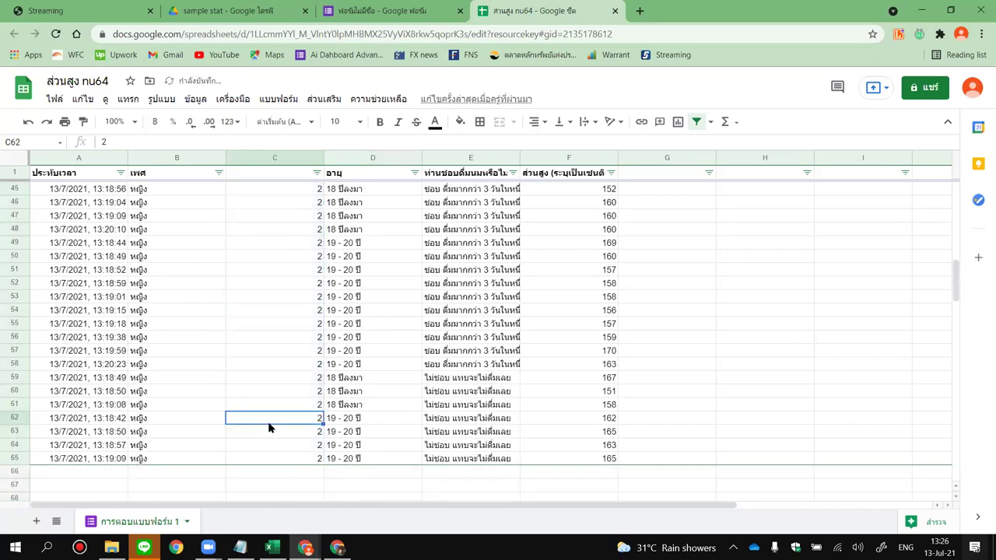
{"action": "scroll", "coordinate": [259, 426], "scroll_direction": "up", "scroll_amount": 15}
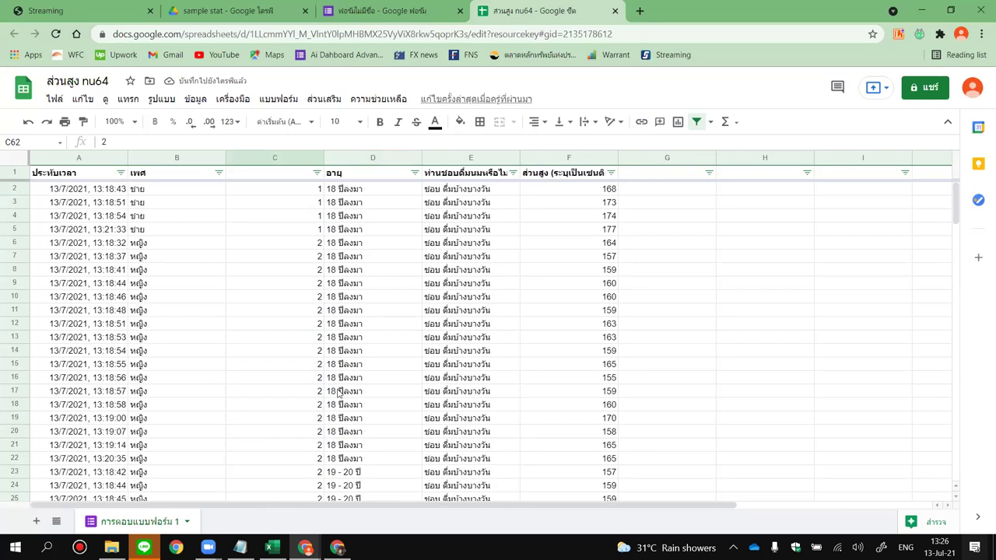
Enter "เพศ" as the header of the new code column in cell C1.
{"action": "left_click", "coordinate": [264, 175]}
{"action": "type", "text": "เพ"}
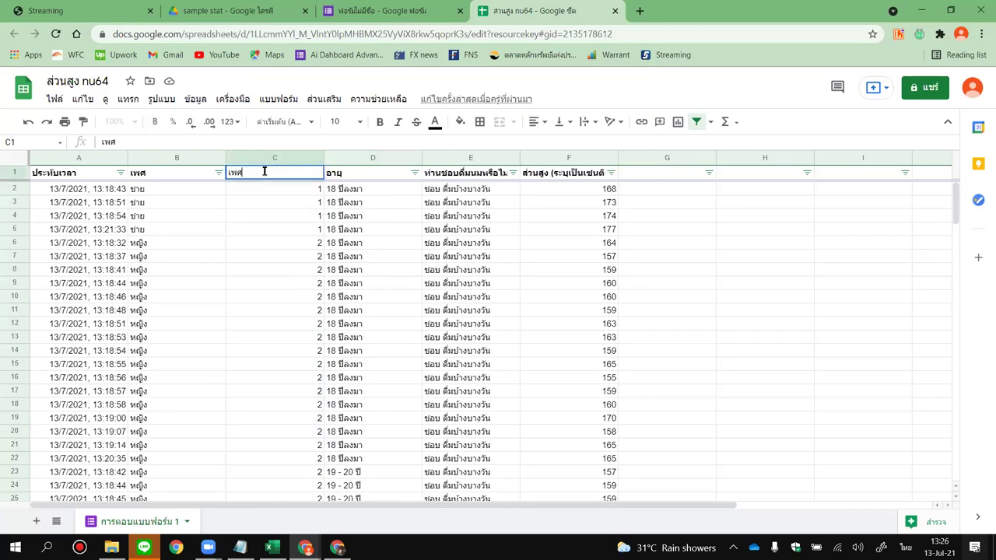
{"action": "type", "text": "ศ"}
{"action": "key", "text": "Return"}
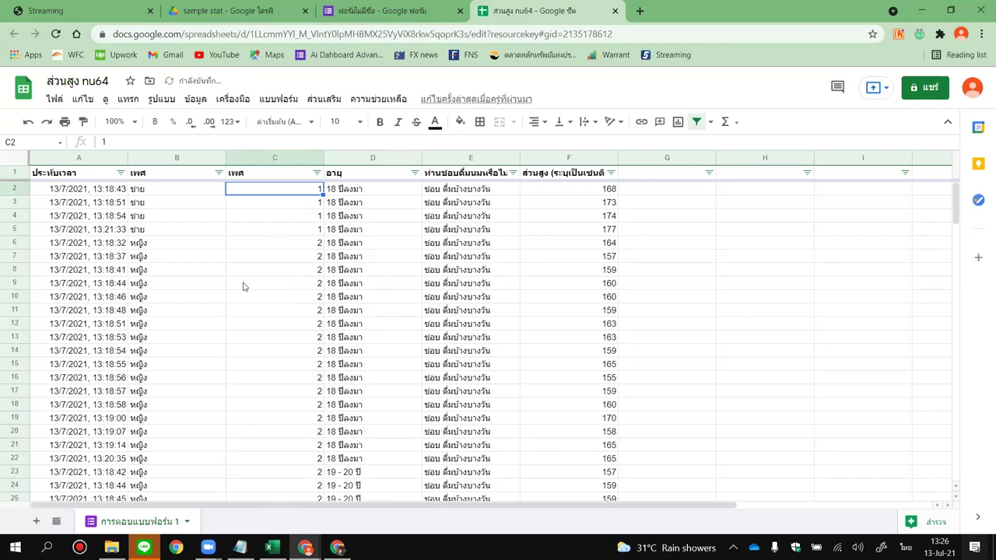
{"action": "left_click", "coordinate": [295, 231]}
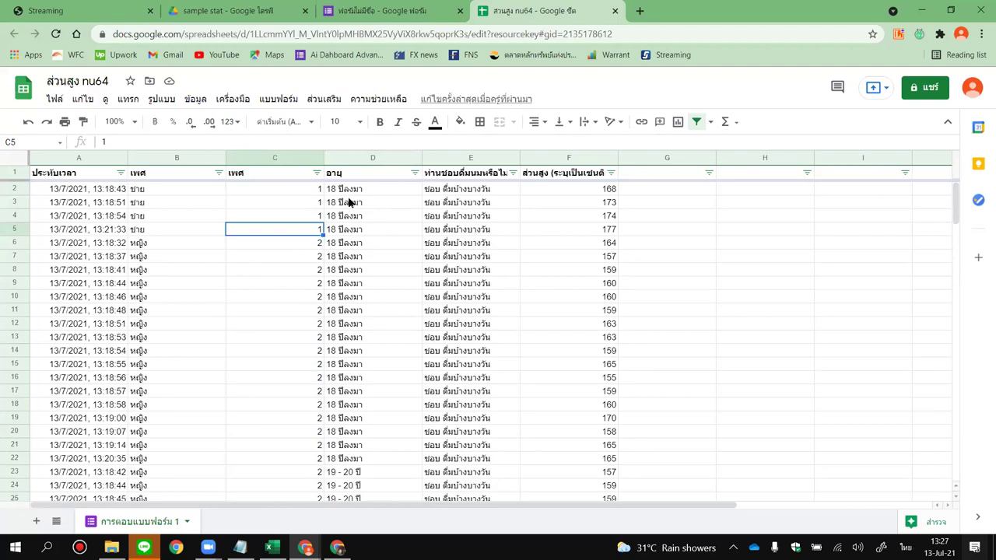
Copy the height values of the ชาย rows, F2 to F5, and add a new sheet to the spreadsheet.
{"action": "left_click_drag", "start_coordinate": [609, 190], "coordinate": [608, 228]}
{"action": "key", "text": "ctrl+c"}
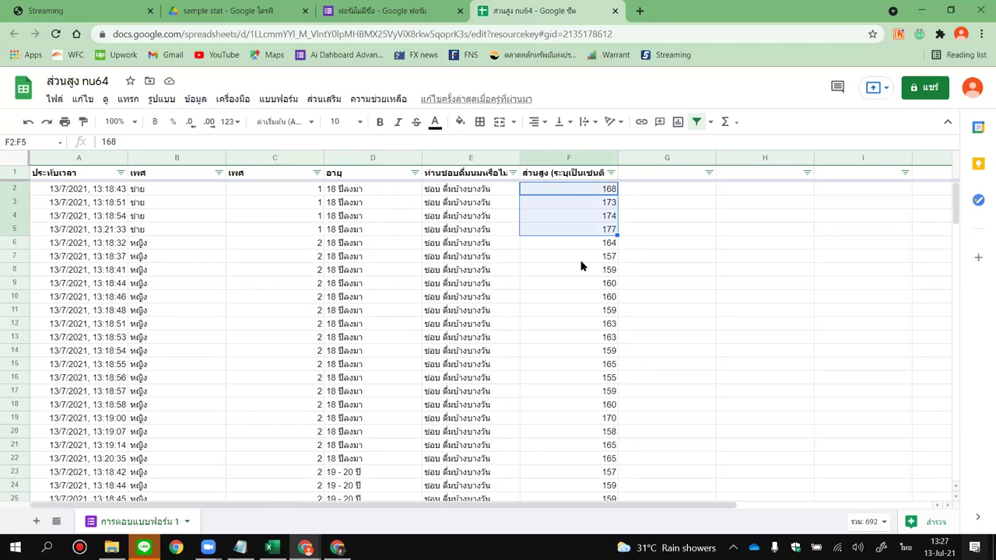
{"action": "left_click", "coordinate": [35, 521]}
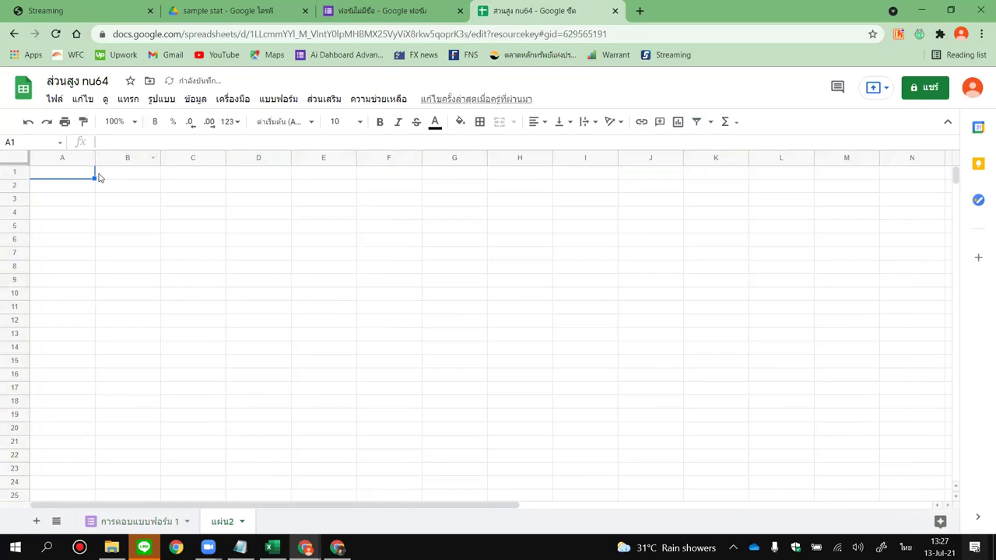
Enter "ชาย" as the heading in cell A1 of the new sheet.
{"action": "left_click", "coordinate": [80, 177]}
{"action": "type", "text": "หญ"}
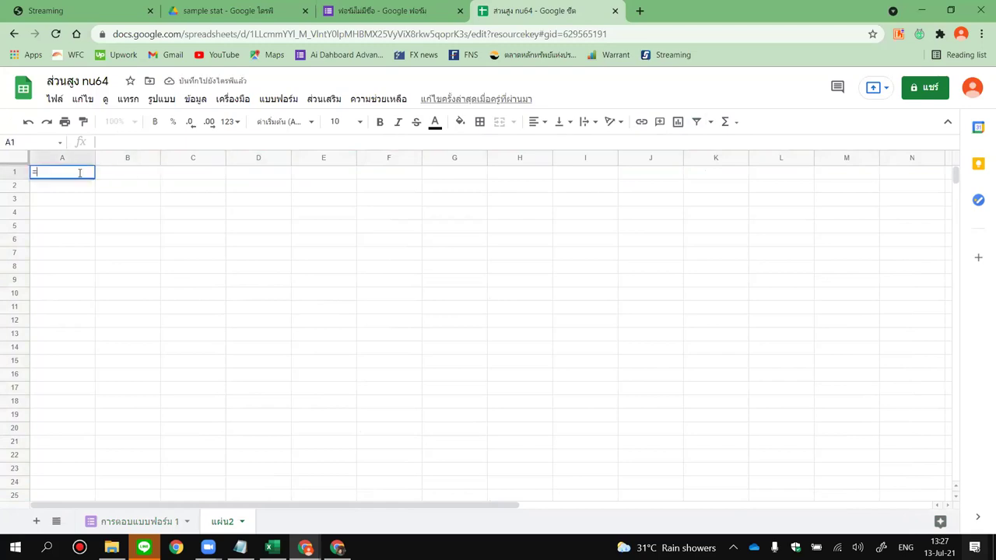
{"action": "key", "text": "BackSpace"}
{"action": "key", "text": "BackSpace"}
{"action": "key", "text": "Tab"}
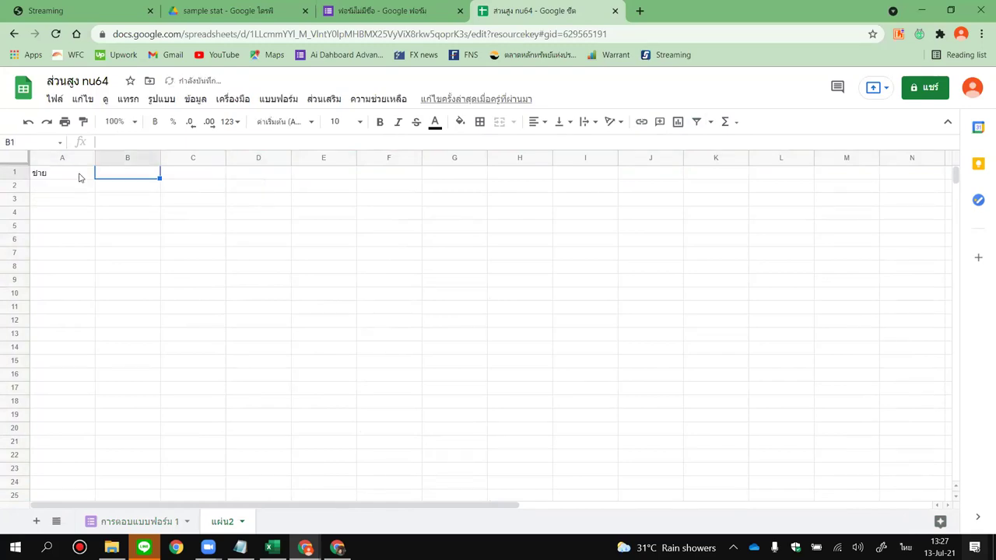
Enter "หญิง" as the heading in cell B1 and paste the copied ชาย heights from cell A2 down.
{"action": "type", "text": "sP"}
{"action": "key", "text": "BackSpace"}
{"action": "key", "text": "BackSpace"}
{"action": "key", "text": "grave"}
{"action": "type", "text": "หญิง"}
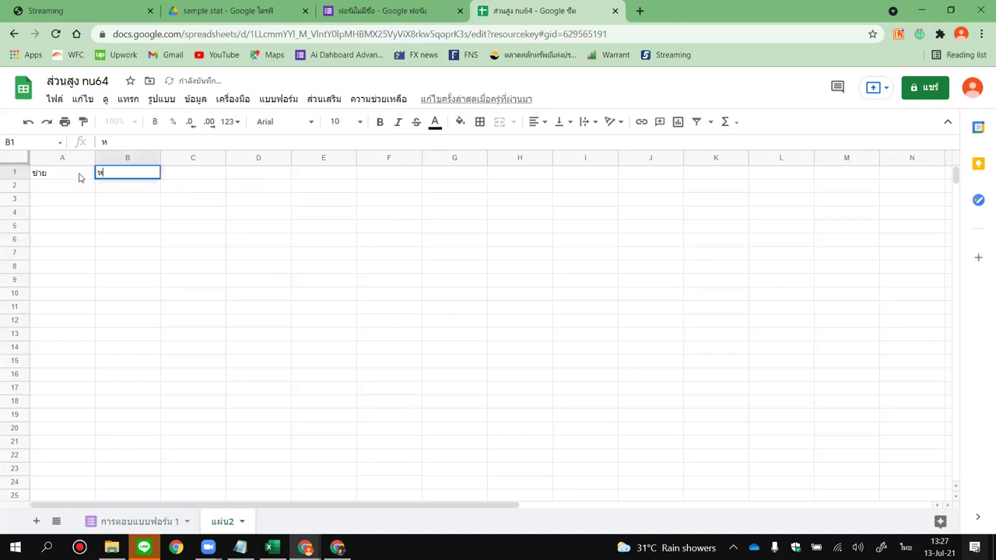
{"action": "key", "text": "Return"}
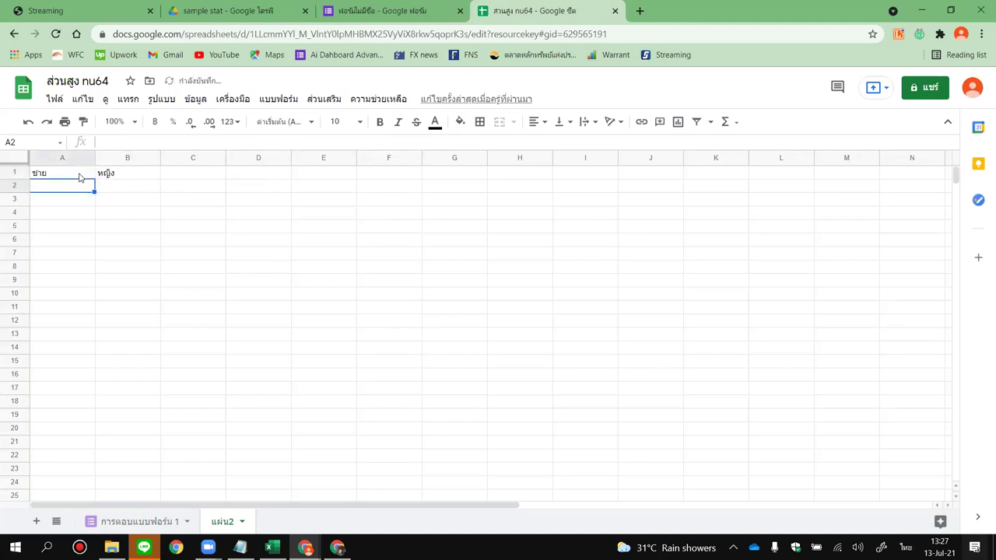
{"action": "key", "text": "ctrl+v"}
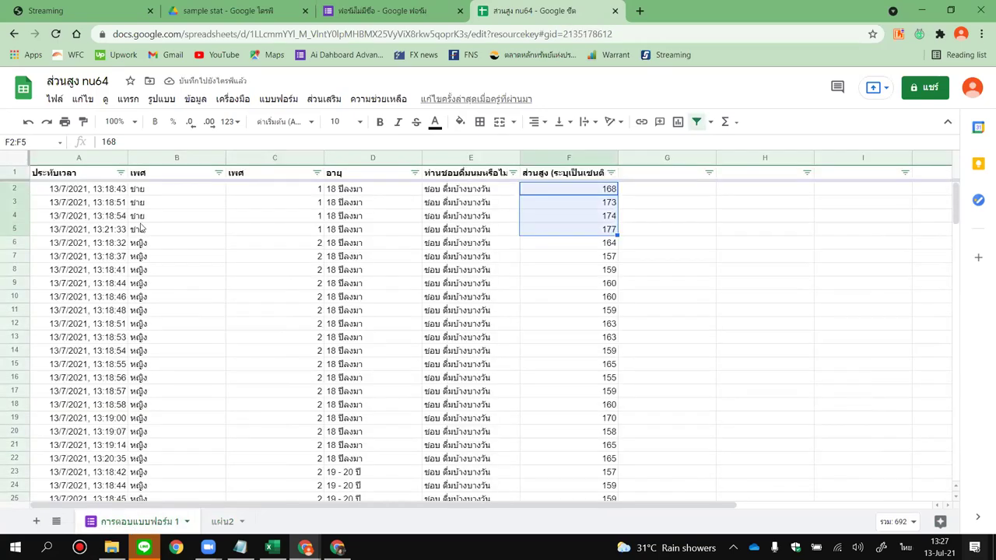
Copy the height values of the หญิง rows, F6 to F65, from the form responses sheet.
{"action": "left_click", "coordinate": [611, 244]}
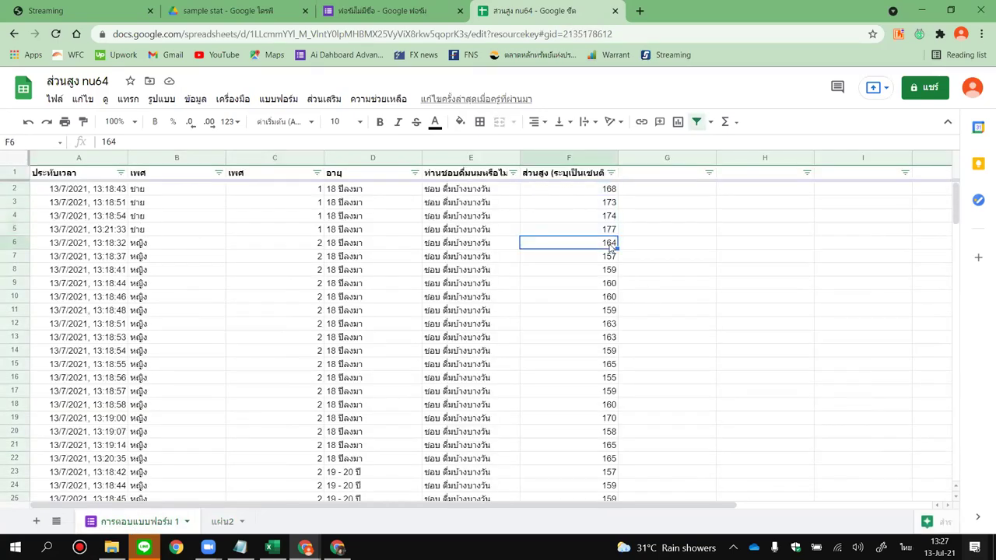
{"action": "key", "text": "ctrl+shift+Down"}
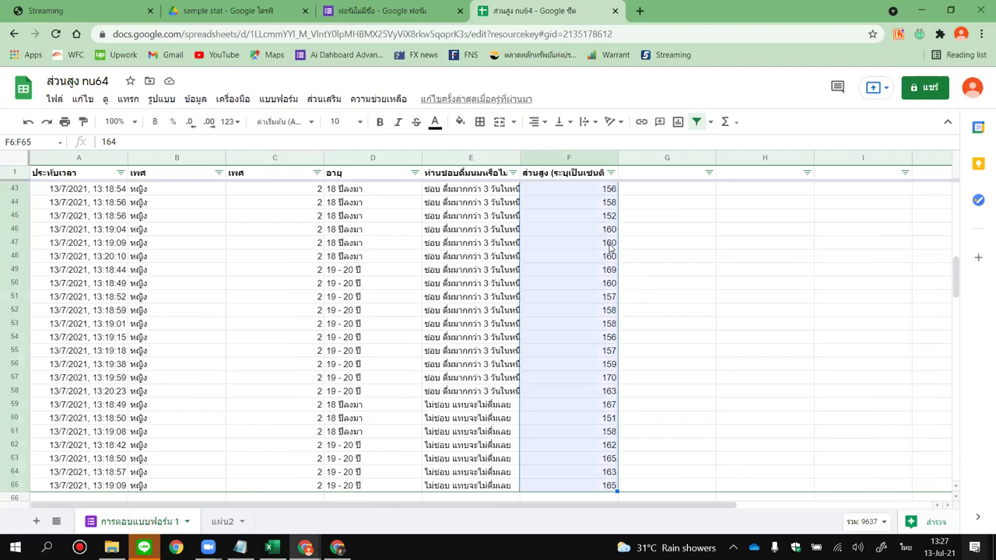
{"action": "scroll", "coordinate": [632, 295], "scroll_direction": "down", "scroll_amount": 3}
{"action": "key", "text": "ctrl+c"}
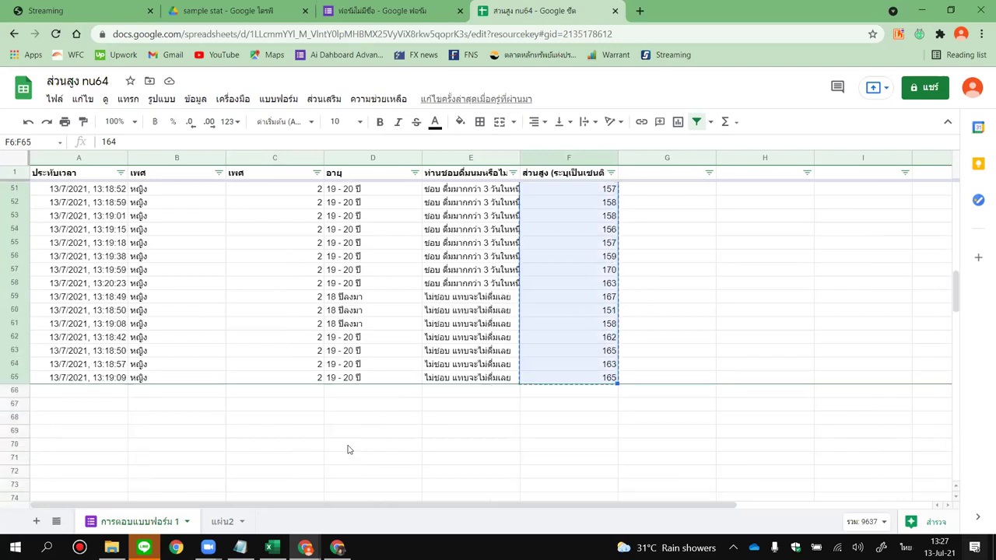
Paste the copied หญิง heights into sheet แผ่น2 from cell B2 down, and look over the pasted column.
{"action": "left_click", "coordinate": [217, 525]}
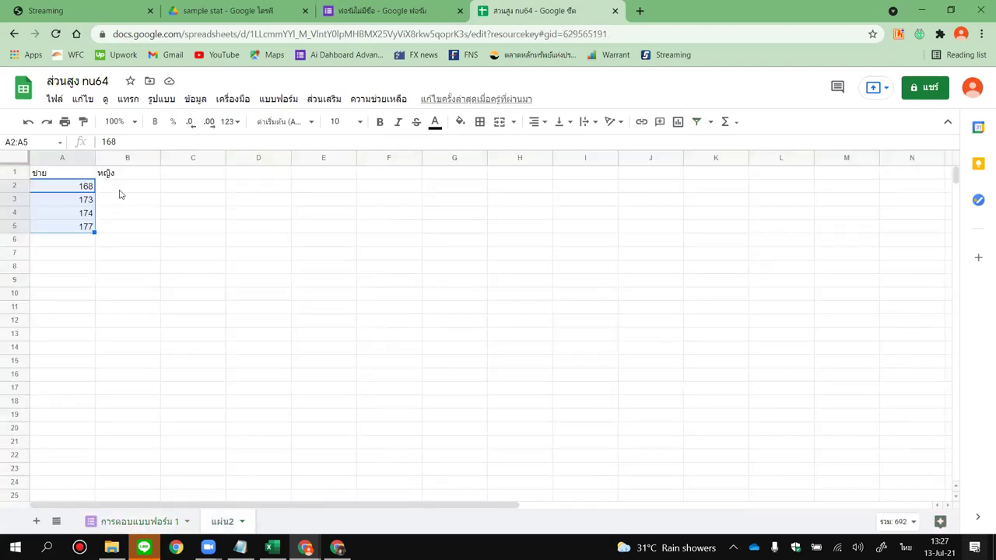
{"action": "left_click", "coordinate": [120, 188]}
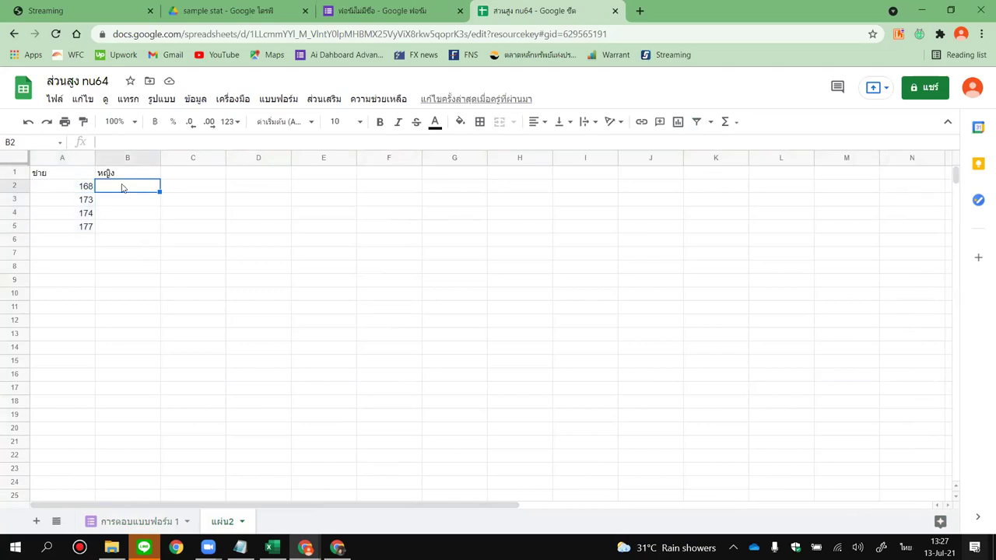
{"action": "key", "text": "ctrl+v"}
{"action": "left_click", "coordinate": [187, 226]}
{"action": "scroll", "coordinate": [187, 226], "scroll_direction": "down", "scroll_amount": 3}
{"action": "scroll", "coordinate": [188, 225], "scroll_direction": "up", "scroll_amount": 3}
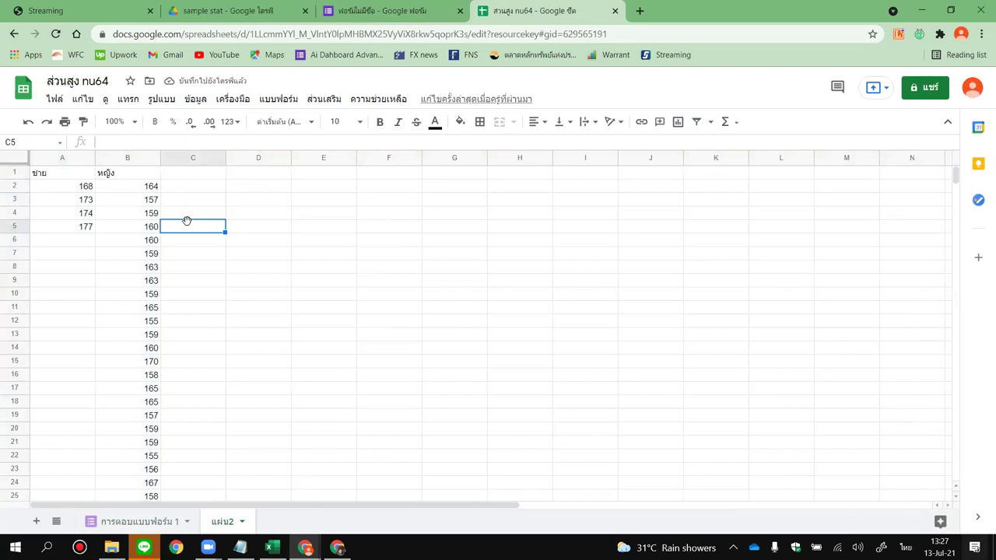
{"action": "scroll", "coordinate": [187, 223], "scroll_direction": "down", "scroll_amount": 8}
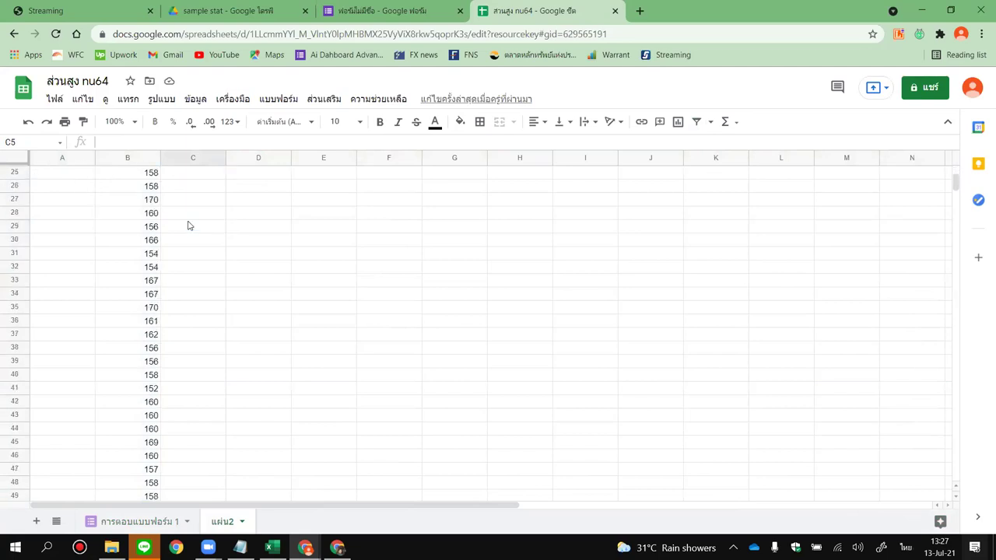
{"action": "scroll", "coordinate": [188, 226], "scroll_direction": "up", "scroll_amount": 8}
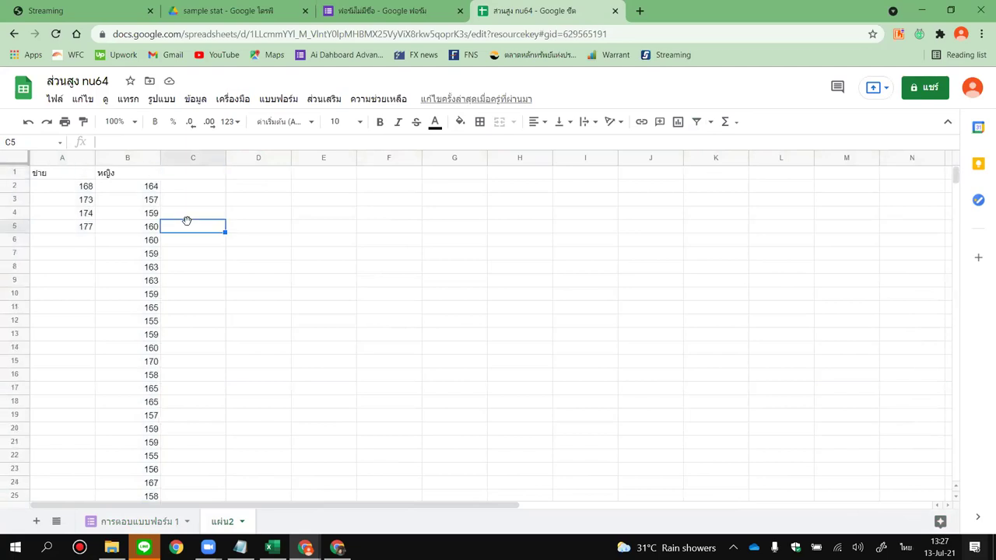
{"action": "left_click", "coordinate": [285, 175]}
{"action": "key", "text": "grave"}
{"action": "type", "text": "ok"}
{"action": "key", "text": "BackSpace"}
{"action": "key", "text": "BackSpace"}
{"action": "key", "text": "grave"}
{"action": "type", "text": "นาย"}
{"action": "key", "text": "BackSpace"}
{"action": "key", "text": "BackSpace"}
{"action": "key", "text": "BackSpace"}
{"action": "key", "text": "grave"}
{"action": "type", "text": "g"}
{"action": "key", "text": "BackSpace"}
{"action": "key", "text": "BackSpace"}
{"action": "key", "text": "grave"}
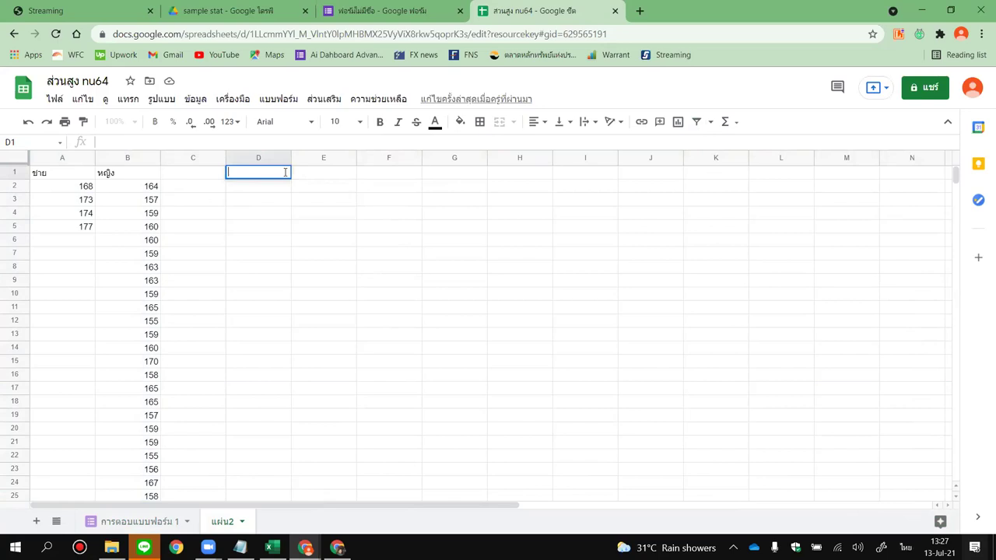
Enter the summary table headers "เพศ", "ค่าเฉลี่ย" and "SD" in cells H1, I1 and J1.
{"action": "left_click", "coordinate": [511, 172]}
{"action": "type", "text": "เพศ"}
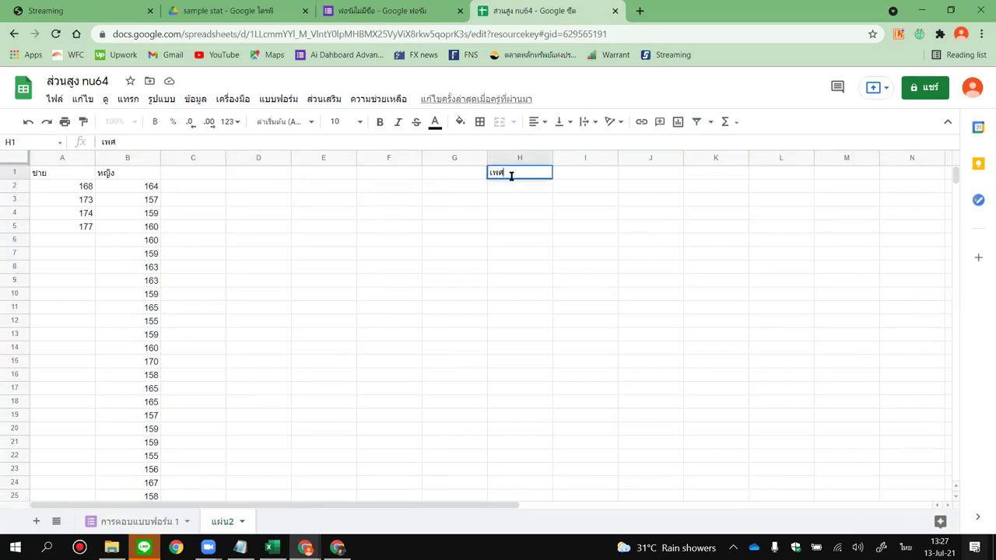
{"action": "key", "text": "Tab"}
{"action": "type", "text": "ค่าเฉลี่ย"}
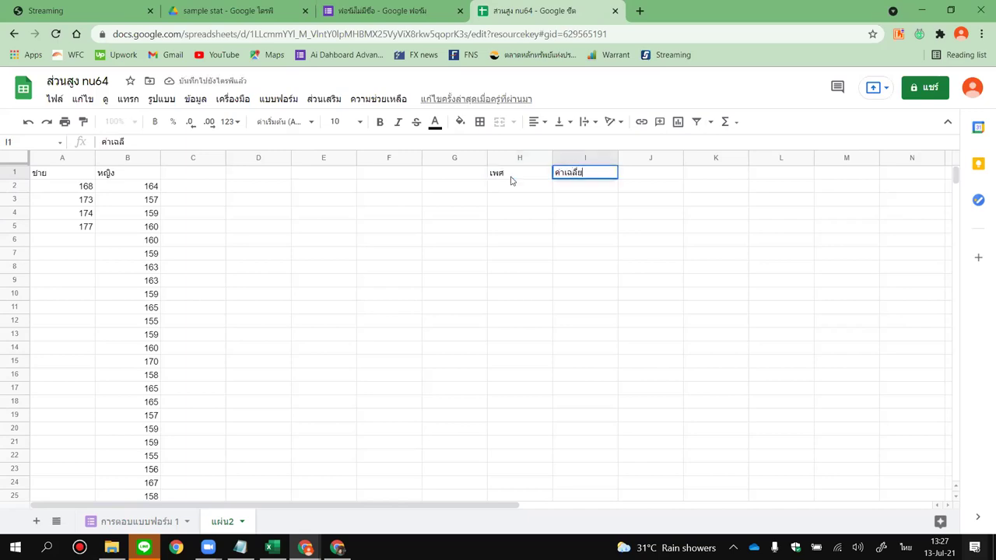
{"action": "key", "text": "Tab"}
{"action": "key", "text": "grave"}
{"action": "type", "text": "SD"}
{"action": "key", "text": "Return"}
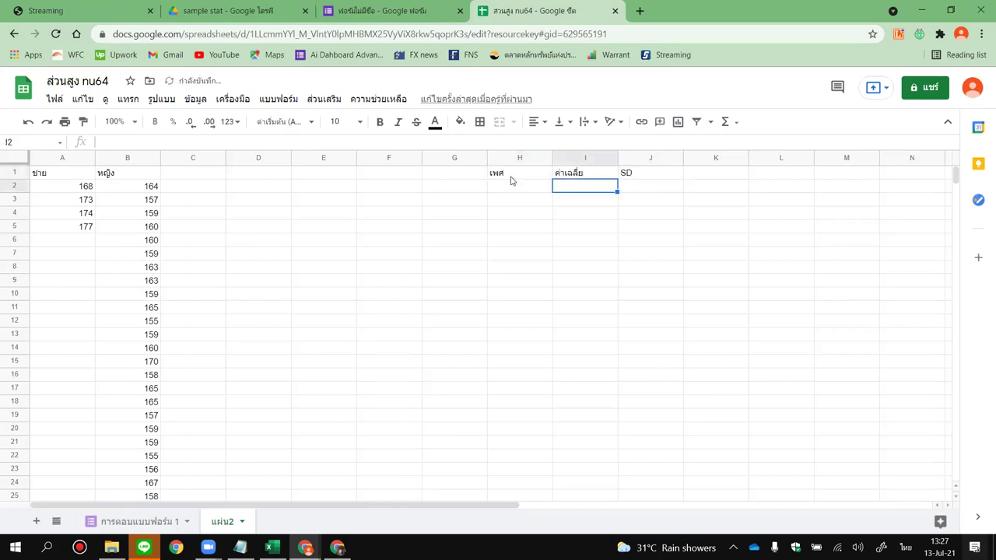
Label the rows of the summary table "ชาย" in H2 and "หญิง" in H3.
{"action": "left_click", "coordinate": [525, 192]}
{"action": "type", "text": "=kp"}
{"action": "key", "text": "BackSpace"}
{"action": "key", "text": "BackSpace"}
{"action": "key", "text": "BackSpace"}
{"action": "key", "text": "grave"}
{"action": "type", "text": "ชาย"}
{"action": "key", "text": "Return"}
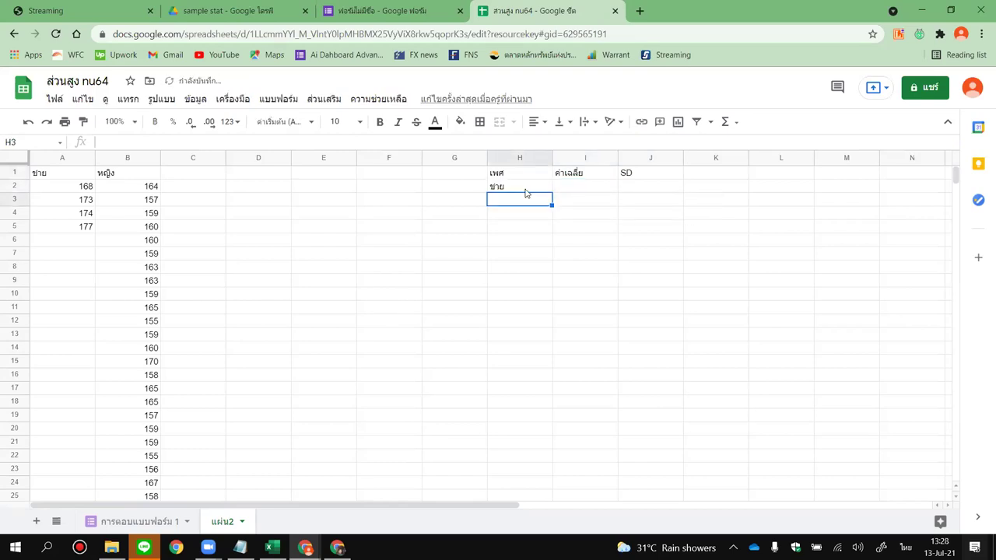
{"action": "type", "text": "หญิง"}
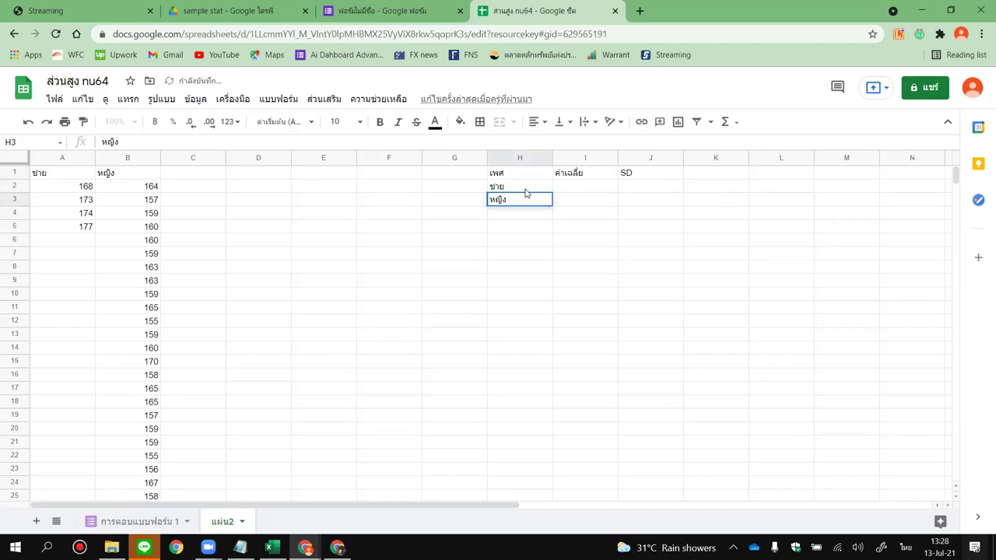
{"action": "key", "text": "Up"}
Calculate the ชาย average in I2 with =average(A2:A5) and reject the suggested autofill for the cell below.
{"action": "key", "text": "Right"}
{"action": "key", "text": "grave"}
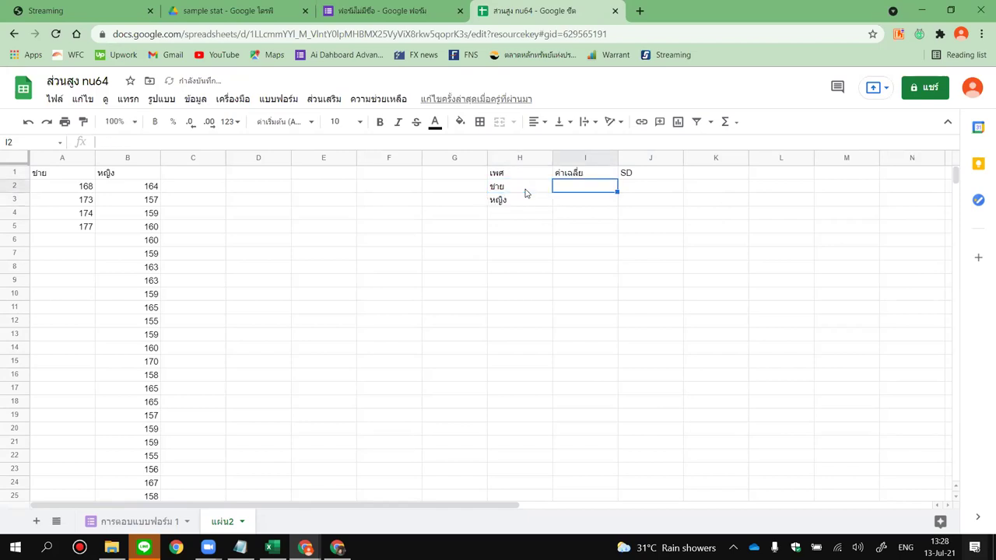
{"action": "type", "text": "="}
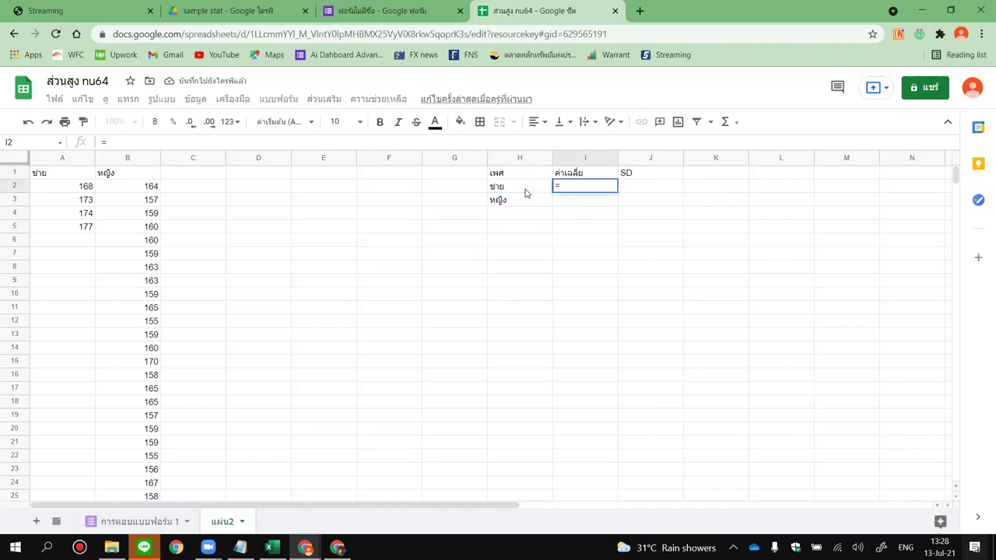
{"action": "type", "text": "mean"}
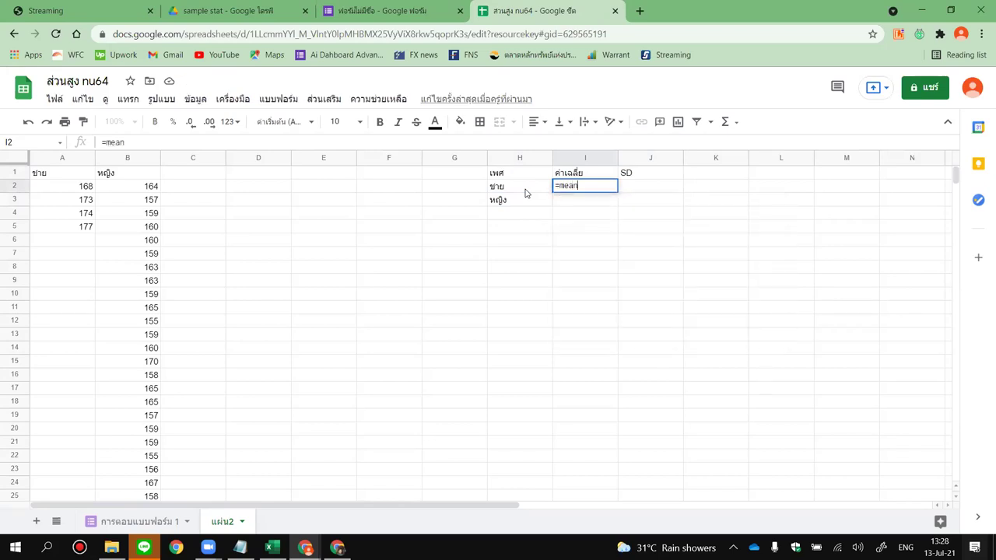
{"action": "key", "text": "BackSpace"}
{"action": "key", "text": "BackSpace"}
{"action": "key", "text": "BackSpace"}
{"action": "key", "text": "BackSpace"}
{"action": "type", "text": "av"}
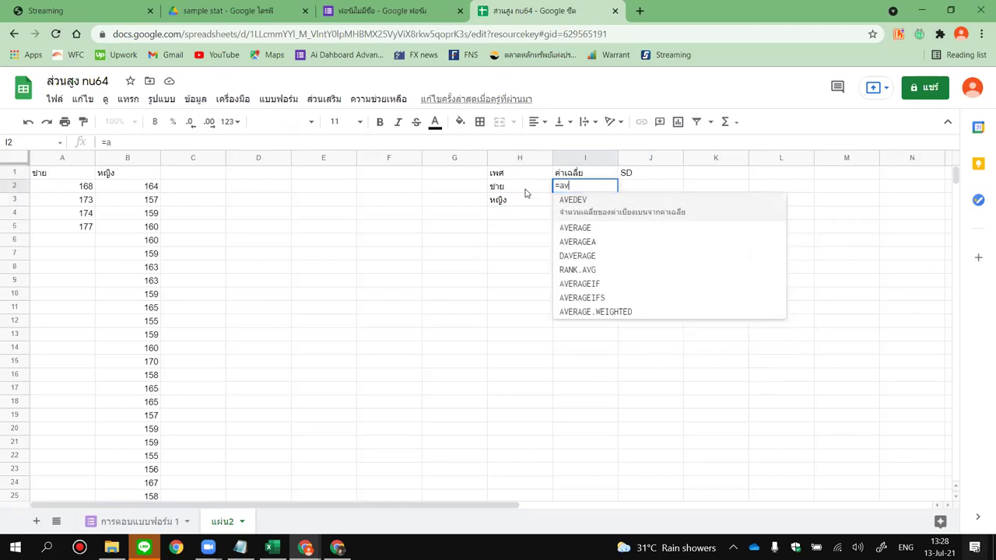
{"action": "type", "text": "erage"}
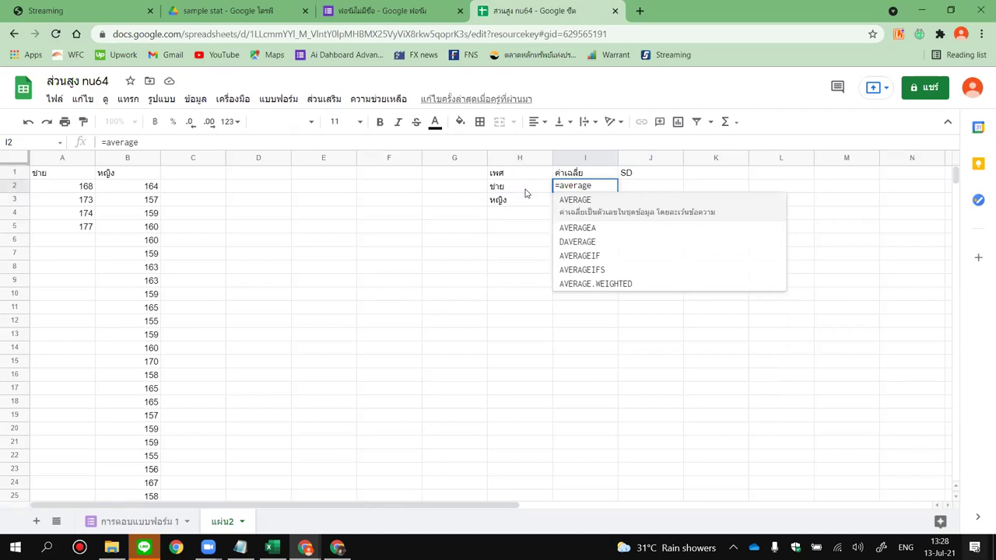
{"action": "type", "text": "("}
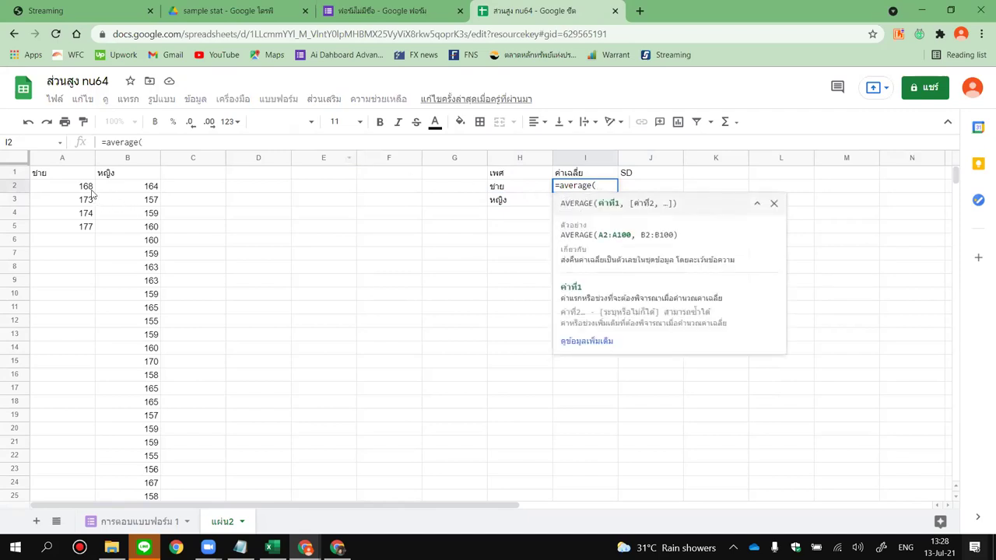
{"action": "left_click_drag", "start_coordinate": [91, 193], "coordinate": [88, 225]}
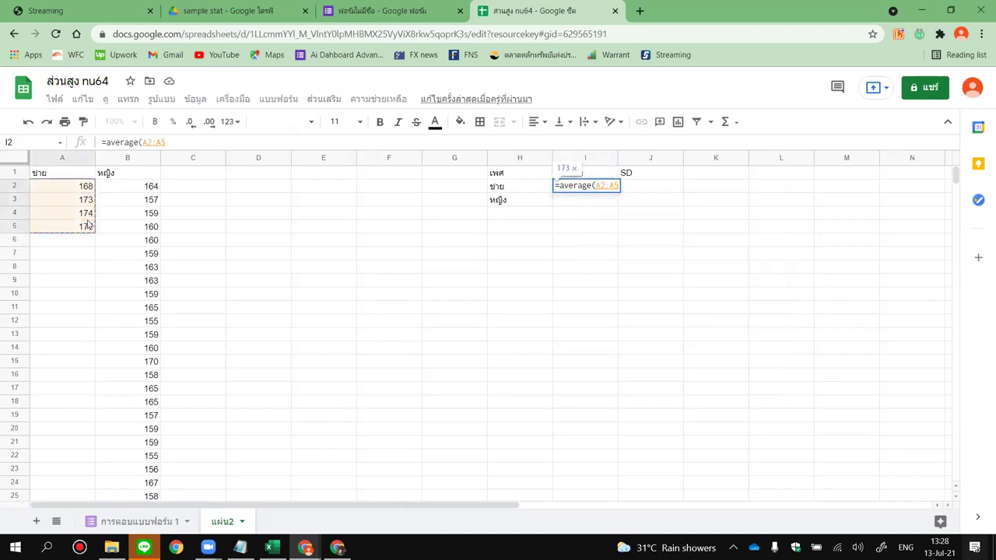
{"action": "type", "text": ")"}
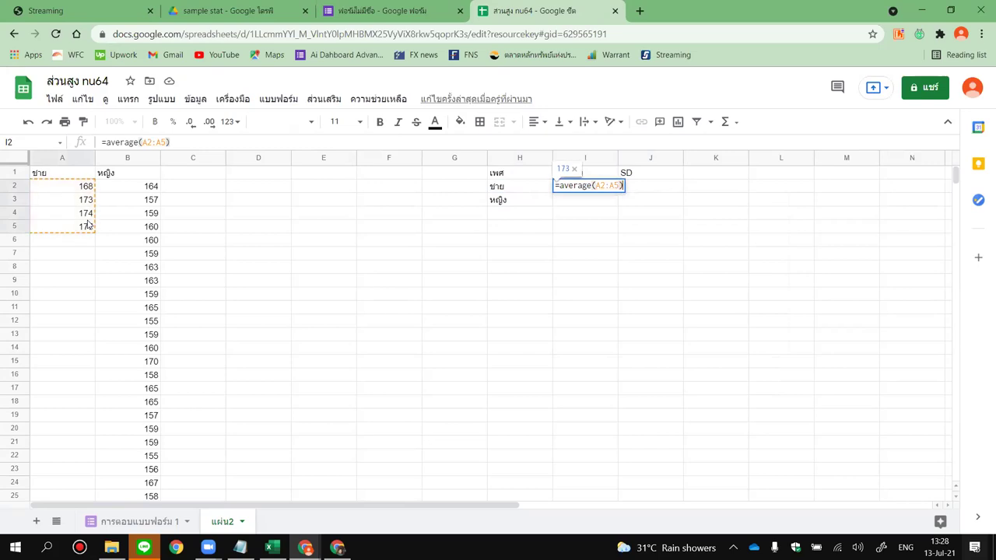
{"action": "key", "text": "Return"}
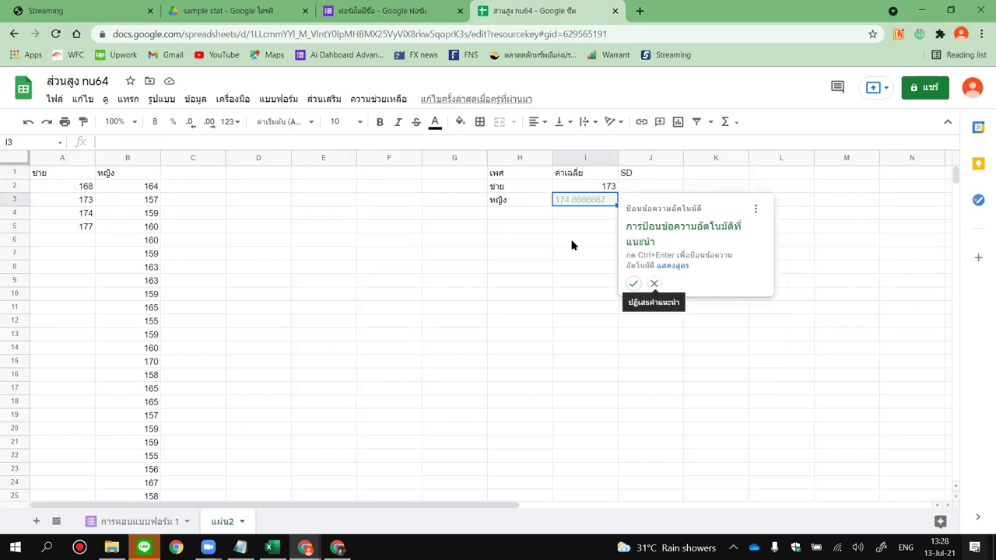
{"action": "left_click", "coordinate": [653, 283]}
{"action": "left_click", "coordinate": [571, 298]}
Calculate the หญิง average in I3 with =average(B2:B61).
{"action": "left_click", "coordinate": [588, 204]}
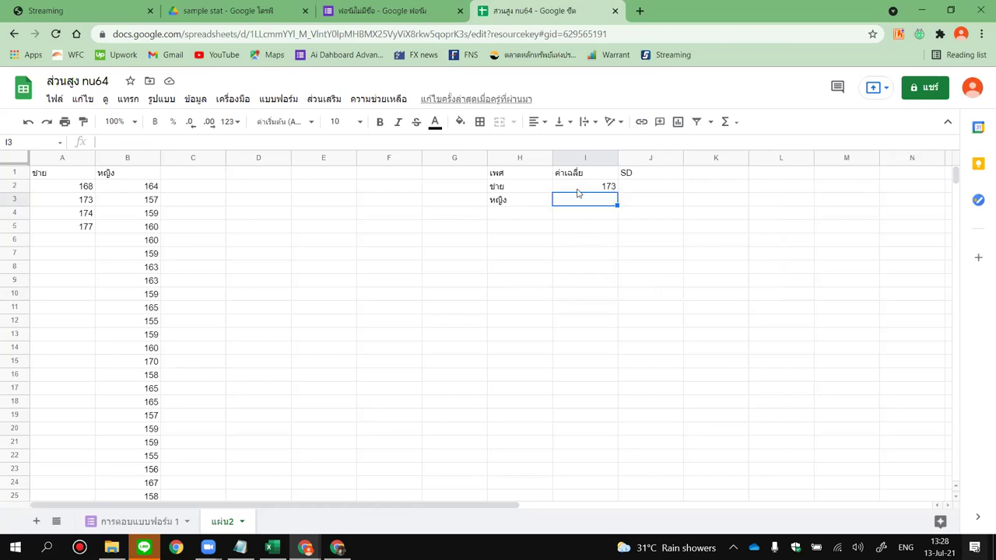
{"action": "type", "text": "="}
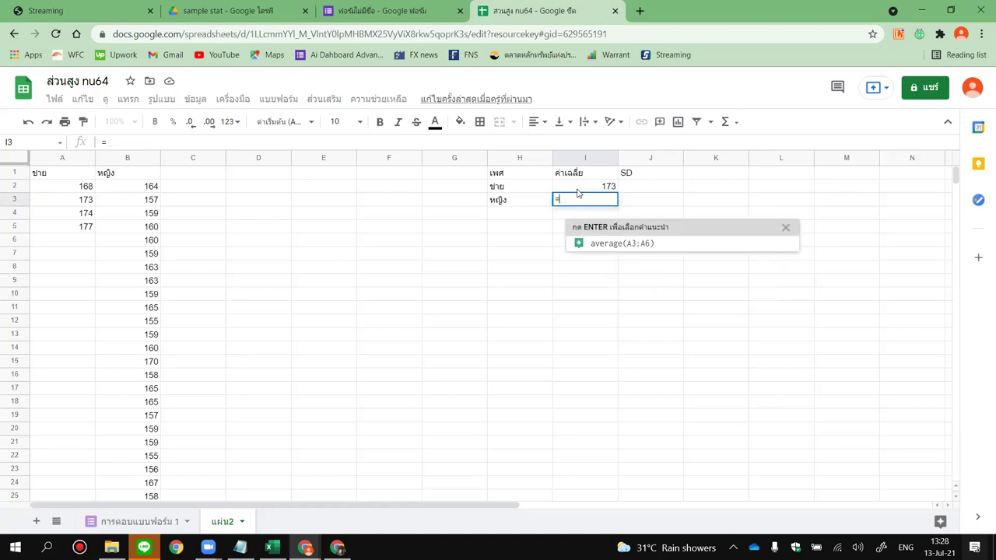
{"action": "type", "text": "a"}
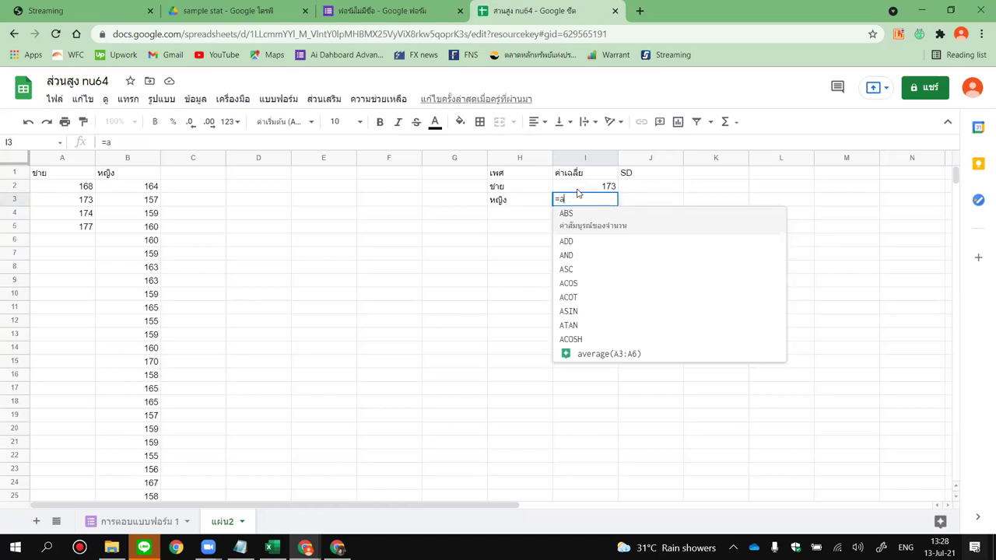
{"action": "type", "text": "verage("}
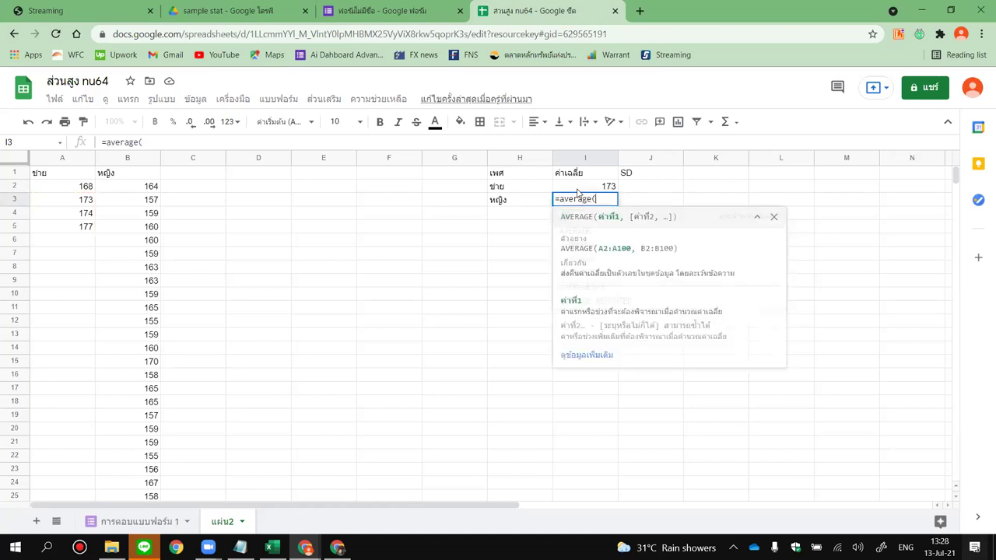
{"action": "left_click_drag", "start_coordinate": [140, 192], "coordinate": [136, 289]}
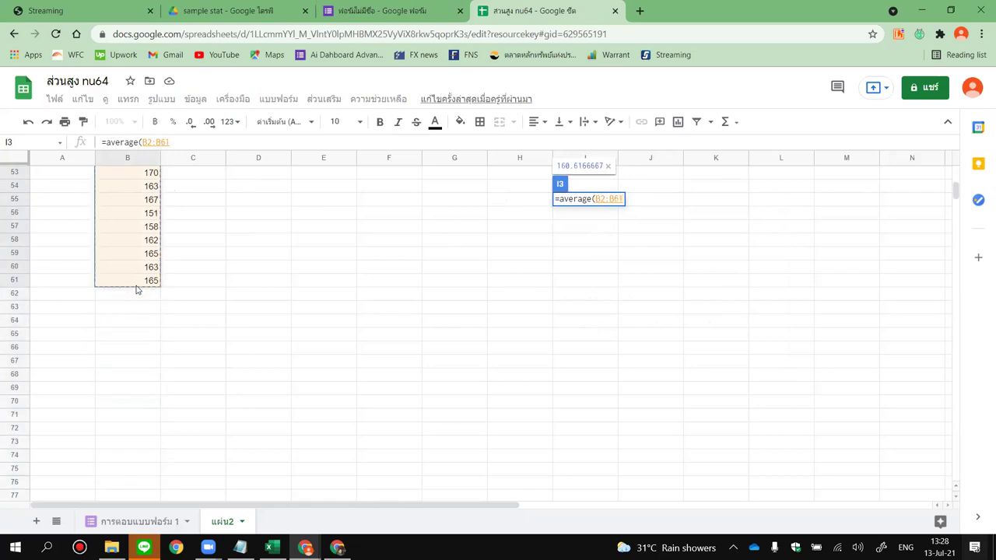
{"action": "type", "text": ")"}
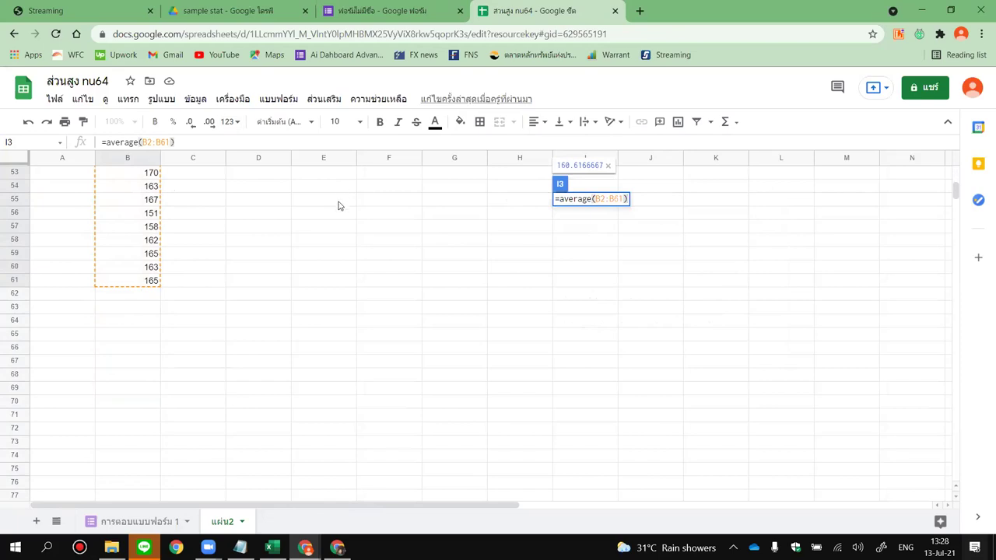
{"action": "key", "text": "Return"}
{"action": "key", "text": "Up"}
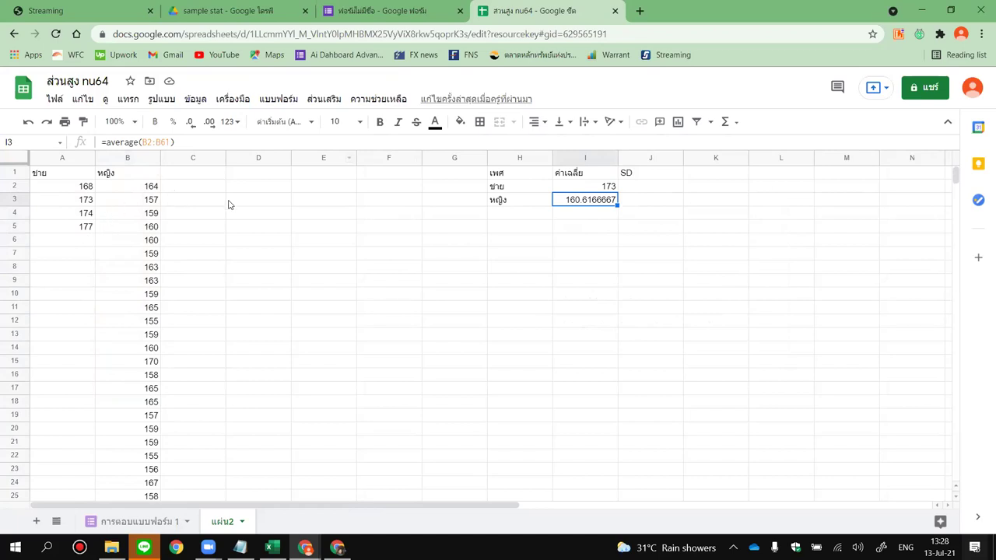
Reduce the หญิง average in I3 to zero displayed decimal places.
{"action": "left_click", "coordinate": [209, 125]}
{"action": "left_click", "coordinate": [189, 125]}
{"action": "left_click", "coordinate": [189, 125]}
{"action": "left_click", "coordinate": [189, 124]}
{"action": "left_click", "coordinate": [189, 125]}
{"action": "left_click", "coordinate": [189, 125]}
{"action": "left_click", "coordinate": [189, 125]}
{"action": "left_click", "coordinate": [189, 125]}
{"action": "left_click", "coordinate": [189, 124]}
{"action": "left_click", "coordinate": [609, 360]}
{"action": "left_click", "coordinate": [596, 189]}
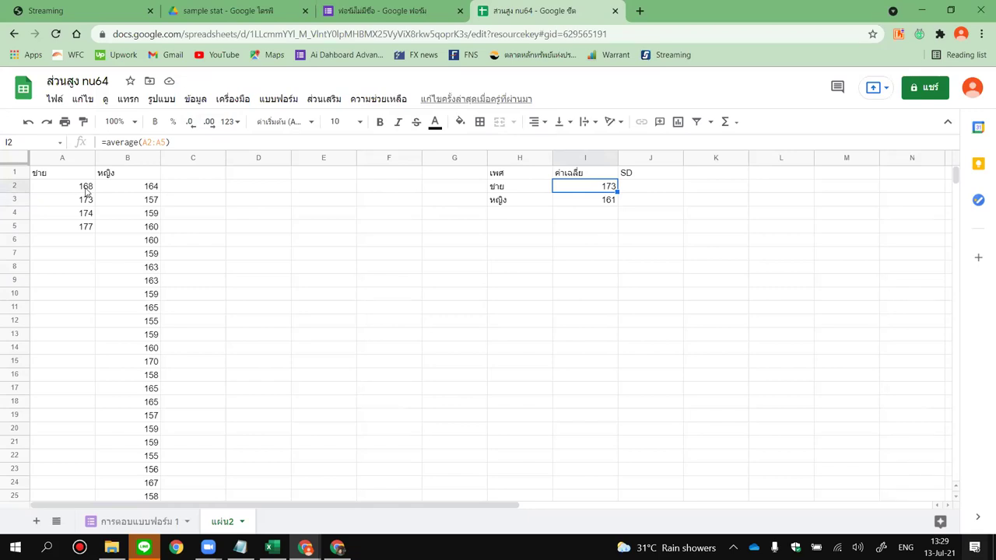
{"action": "left_click", "coordinate": [543, 307]}
{"action": "left_click", "coordinate": [581, 204]}
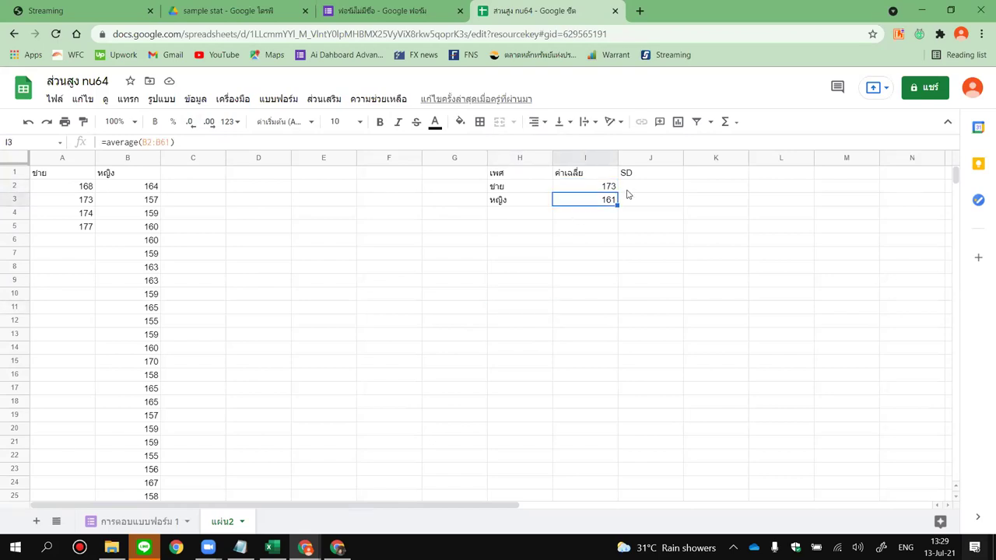
Calculate the ชาย SD in J2 with =stdev.s(A2:A5) and reject the suggested autofill for the cell below.
{"action": "left_click", "coordinate": [630, 189]}
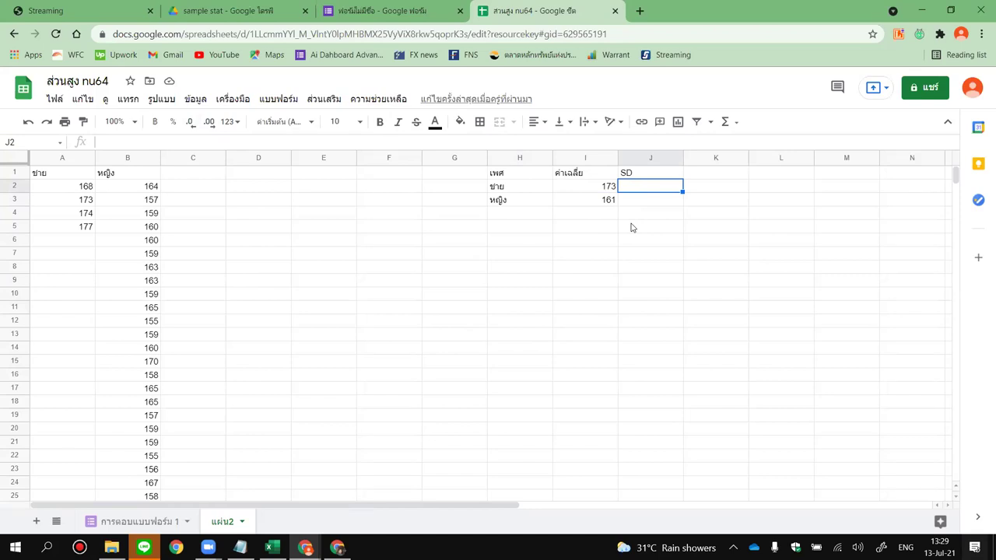
{"action": "type", "text": "="}
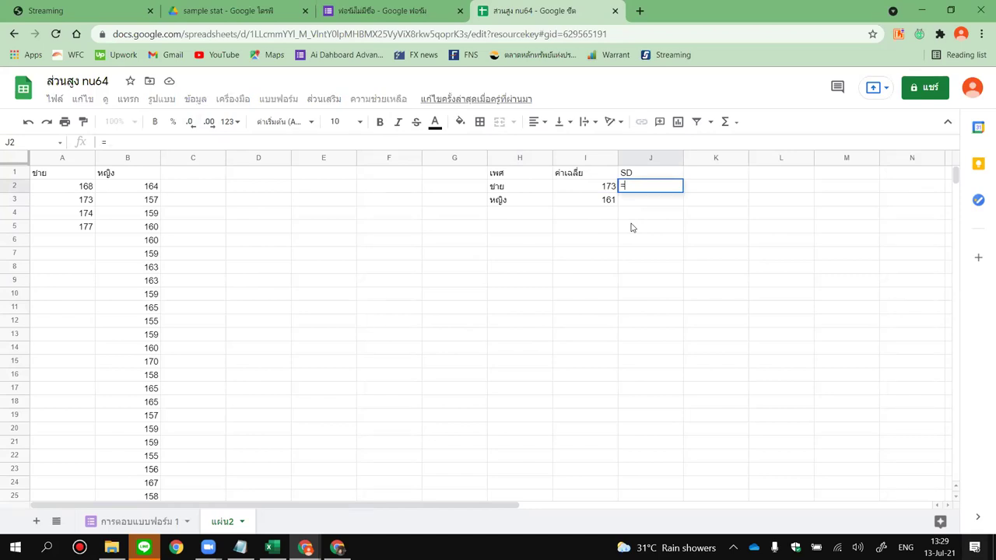
{"action": "type", "text": "s"}
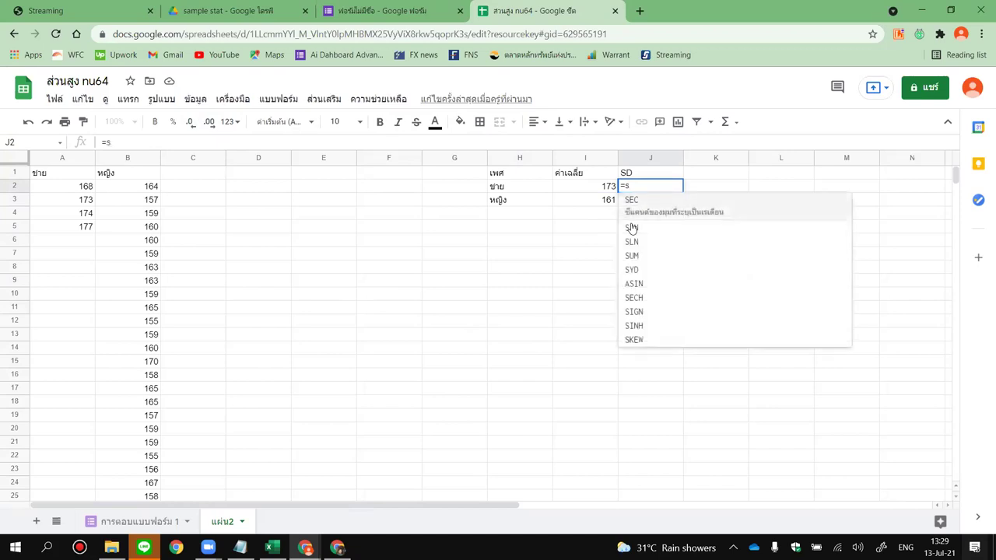
{"action": "type", "text": "tdev."}
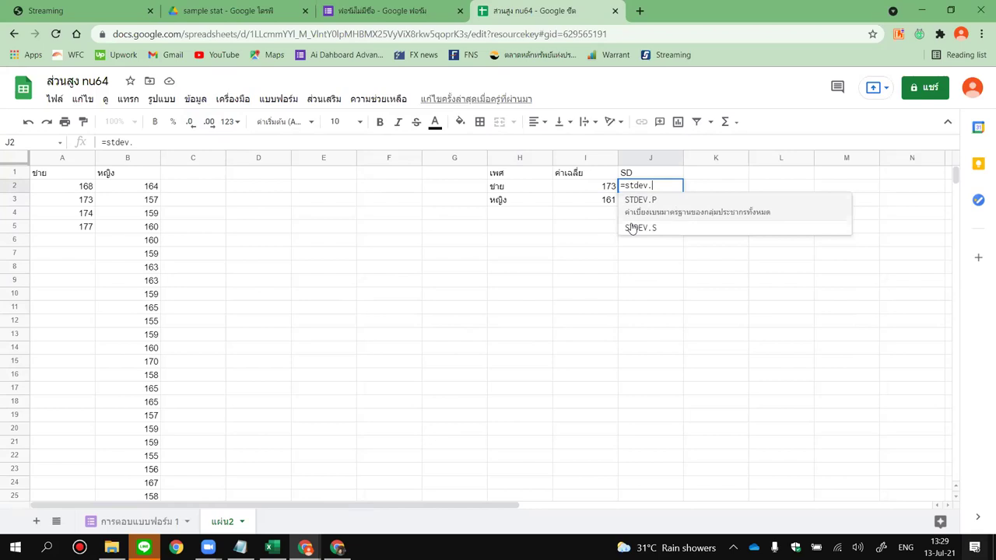
{"action": "type", "text": "s"}
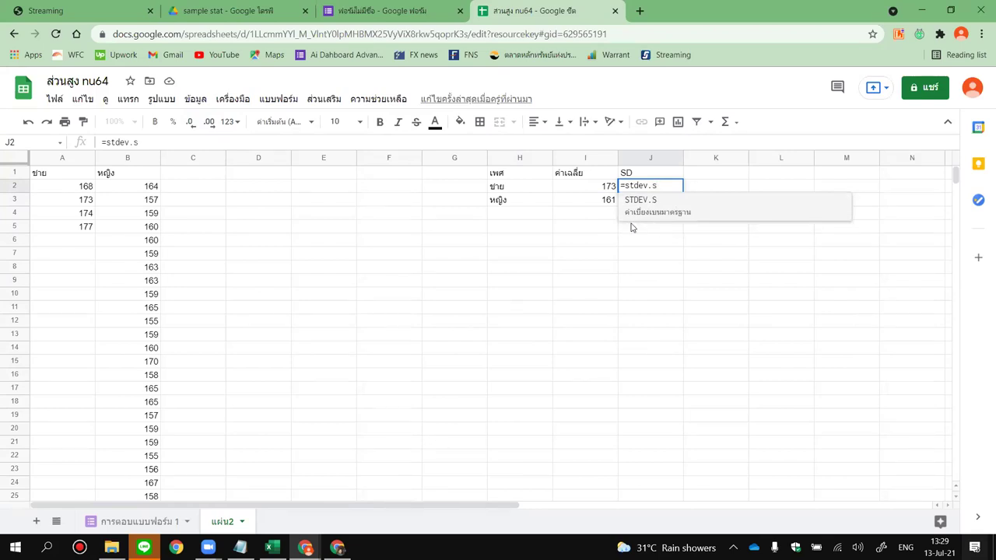
{"action": "type", "text": "("}
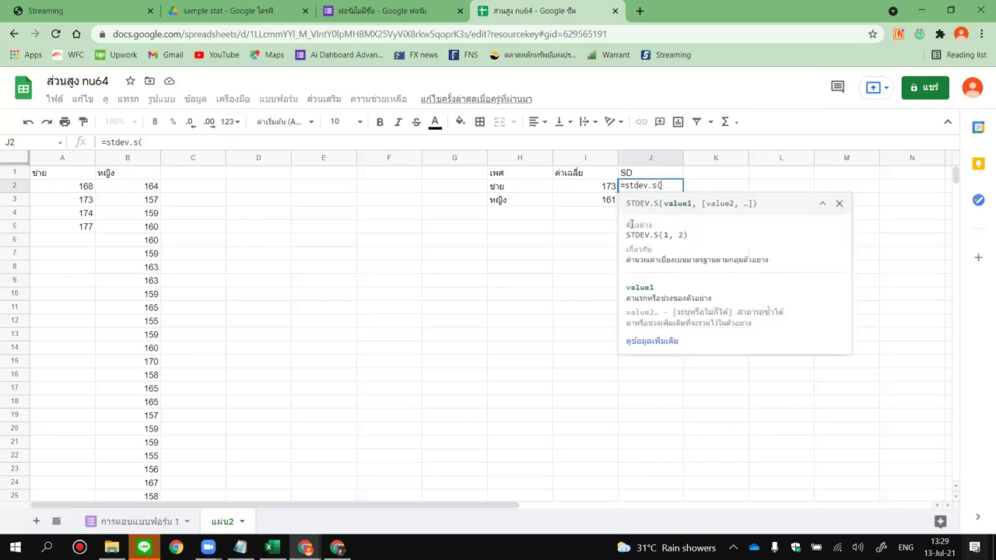
{"action": "left_click_drag", "start_coordinate": [60, 189], "coordinate": [59, 230]}
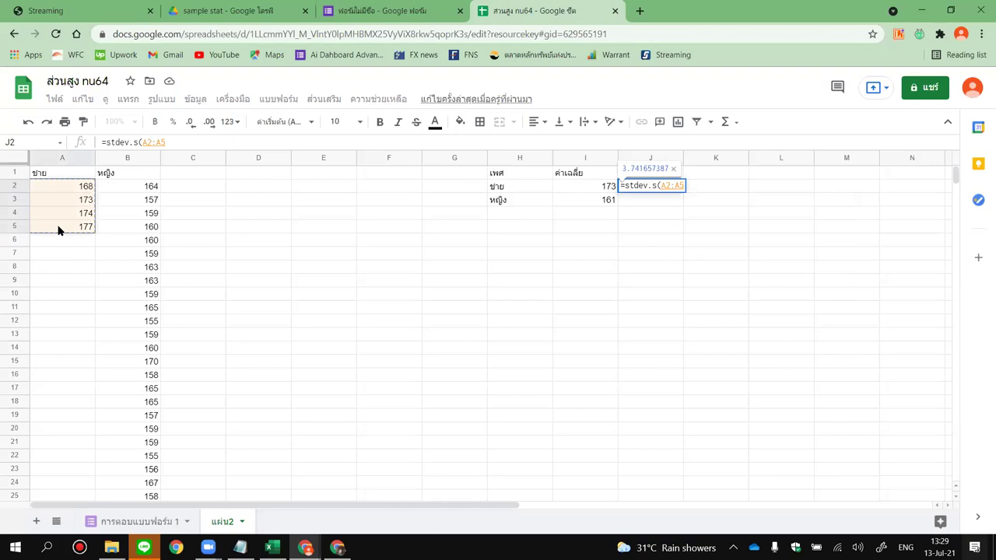
{"action": "type", "text": ")"}
{"action": "key", "text": "Return"}
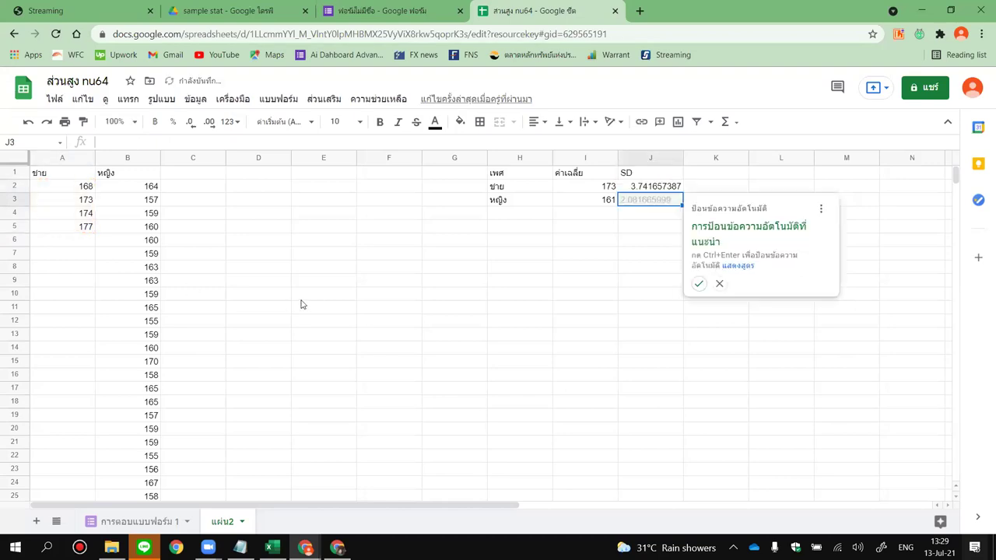
{"action": "left_click", "coordinate": [719, 283]}
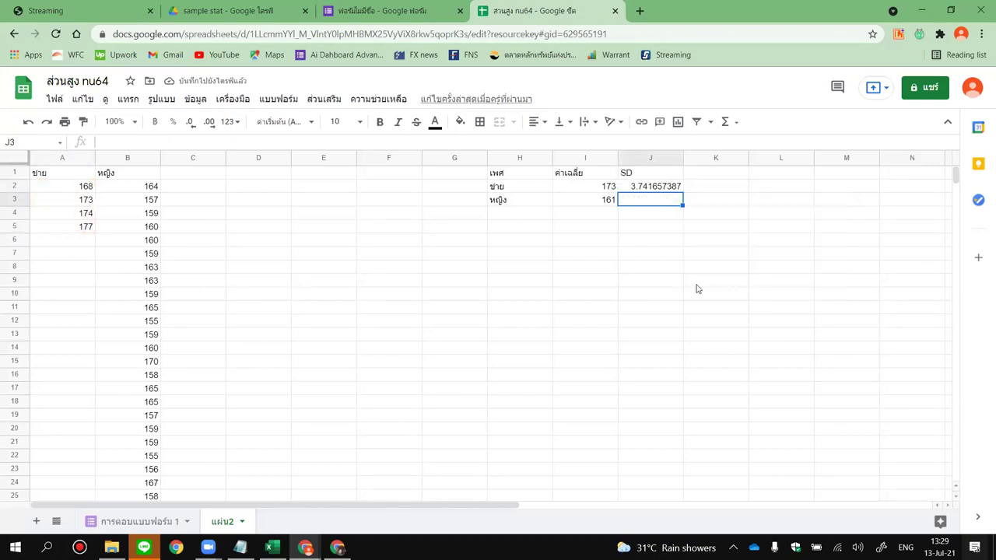
Calculate the หญิง SD in J3 with =stdev.s(B2:B61).
{"action": "type", "text": "="}
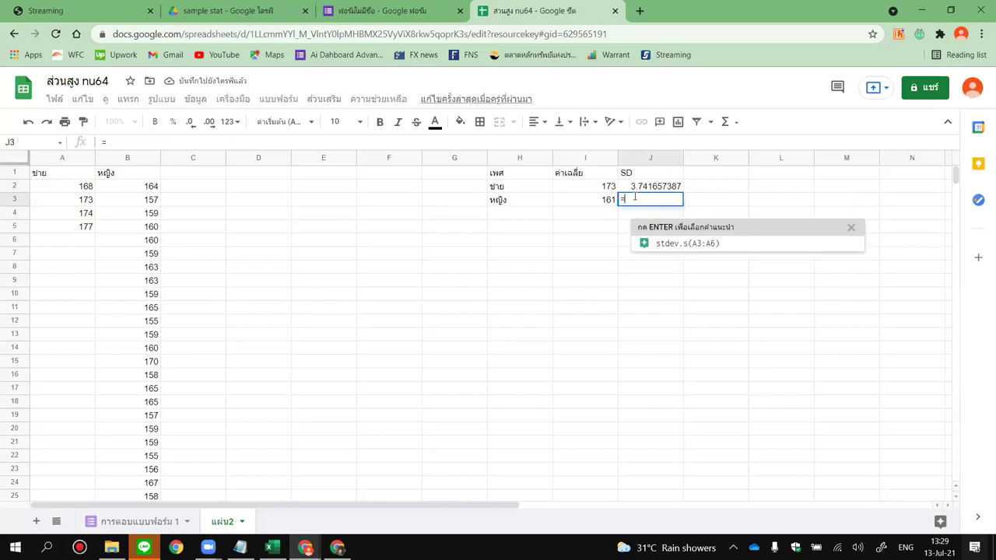
{"action": "type", "text": "stdev."}
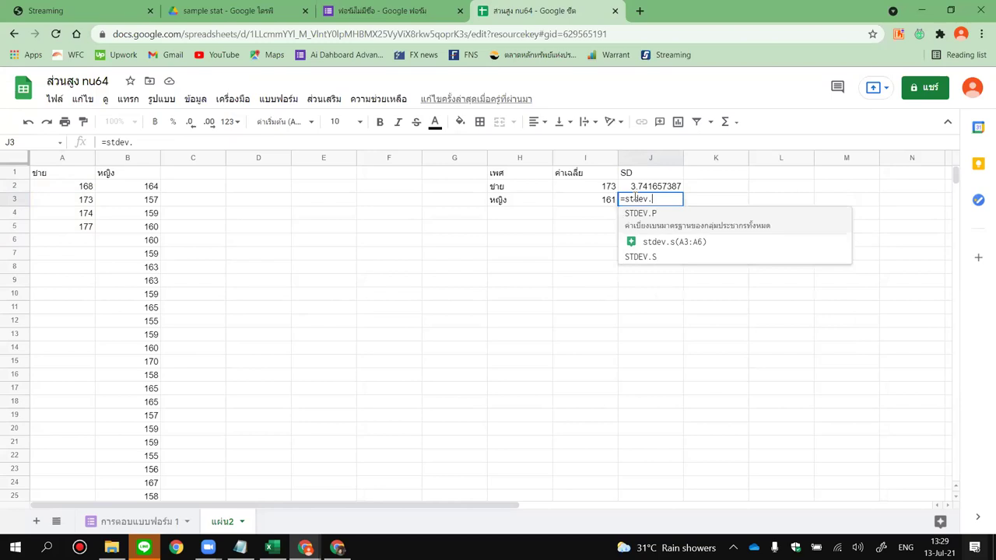
{"action": "type", "text": "s"}
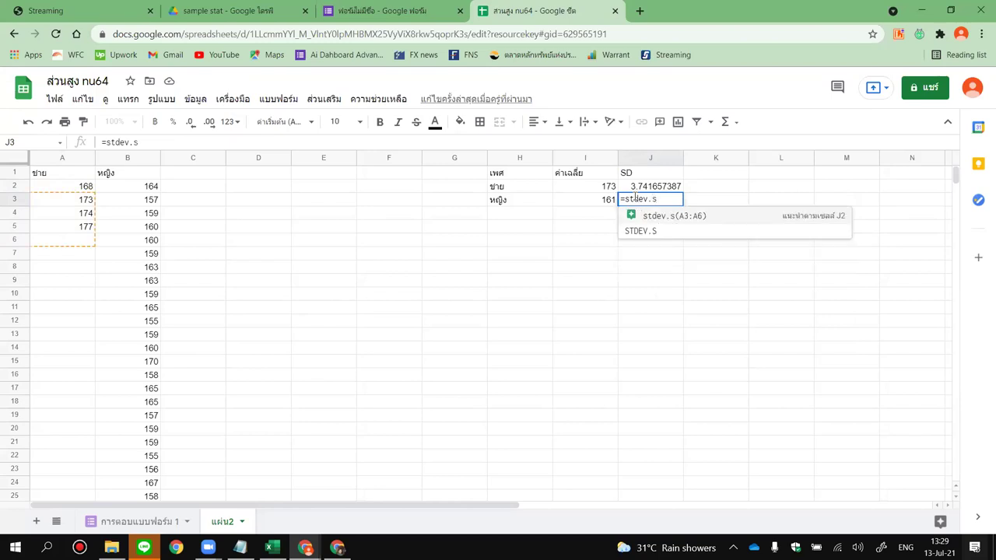
{"action": "type", "text": "("}
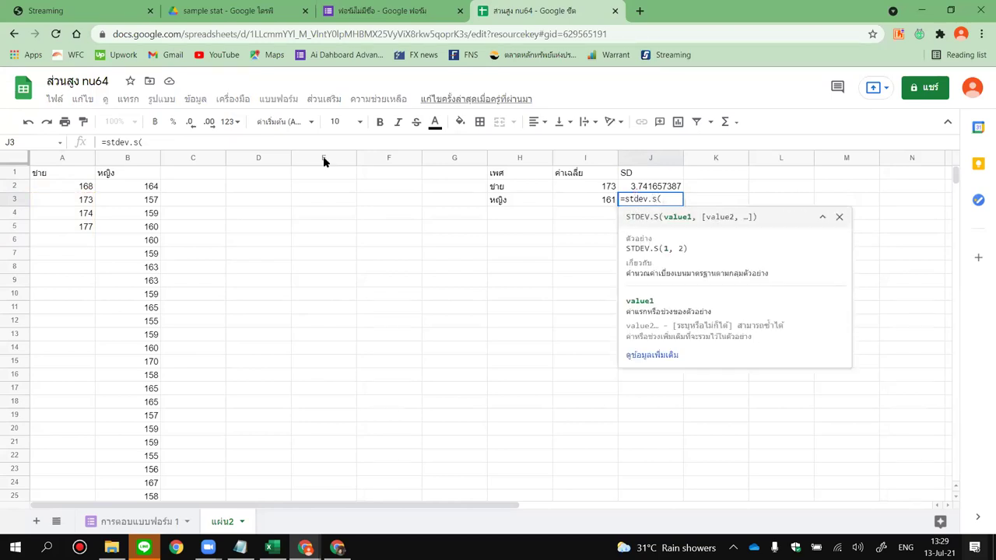
{"action": "left_click", "coordinate": [129, 190]}
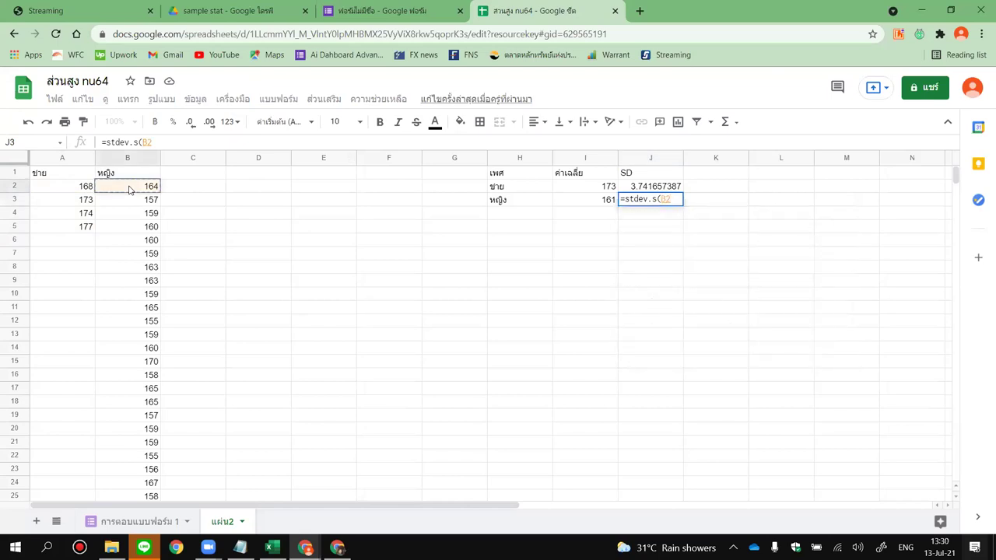
{"action": "key", "text": "ctrl+shift+Down"}
{"action": "type", "text": ")"}
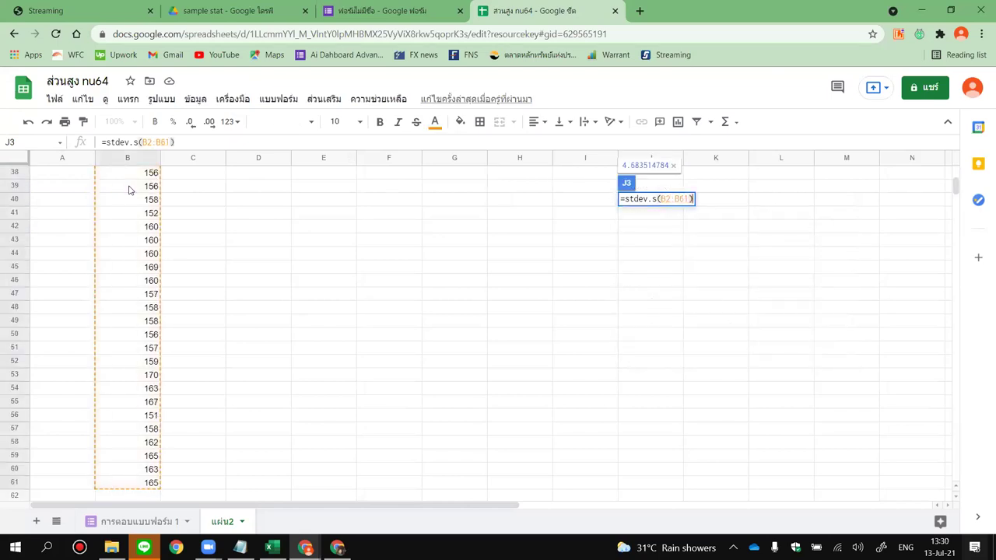
{"action": "key", "text": "Return"}
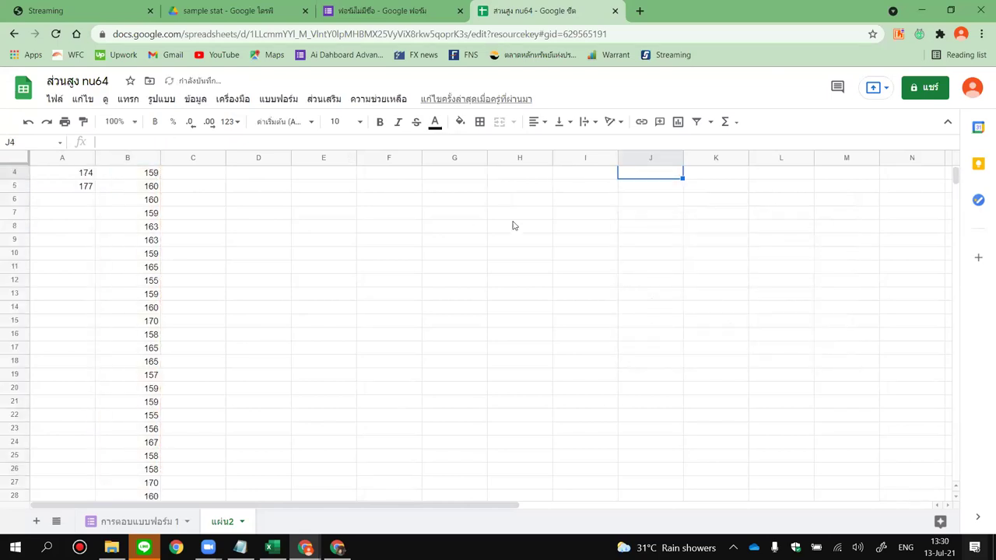
{"action": "left_click", "coordinate": [644, 202]}
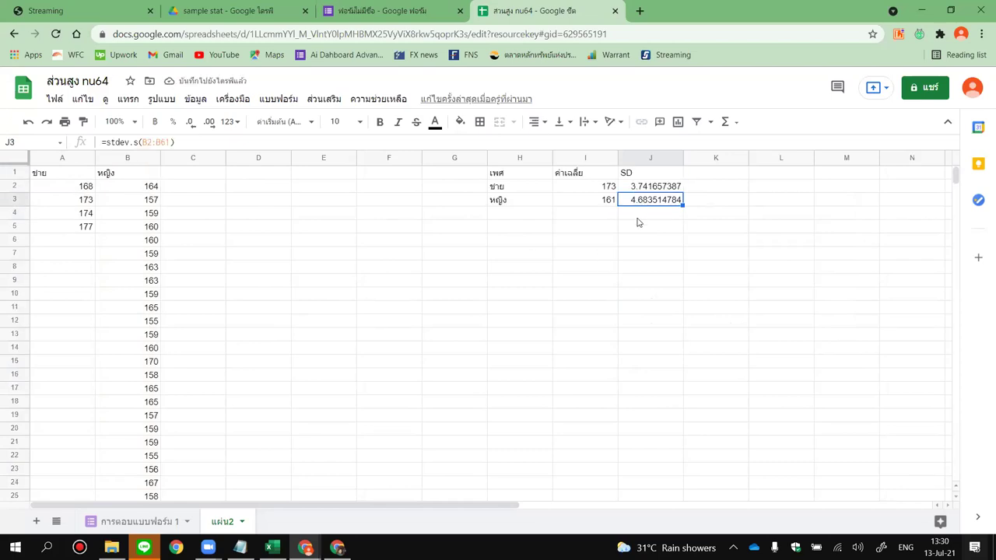
Reduce the ชาย SD in J2 to one displayed decimal place.
{"action": "left_click", "coordinate": [641, 186]}
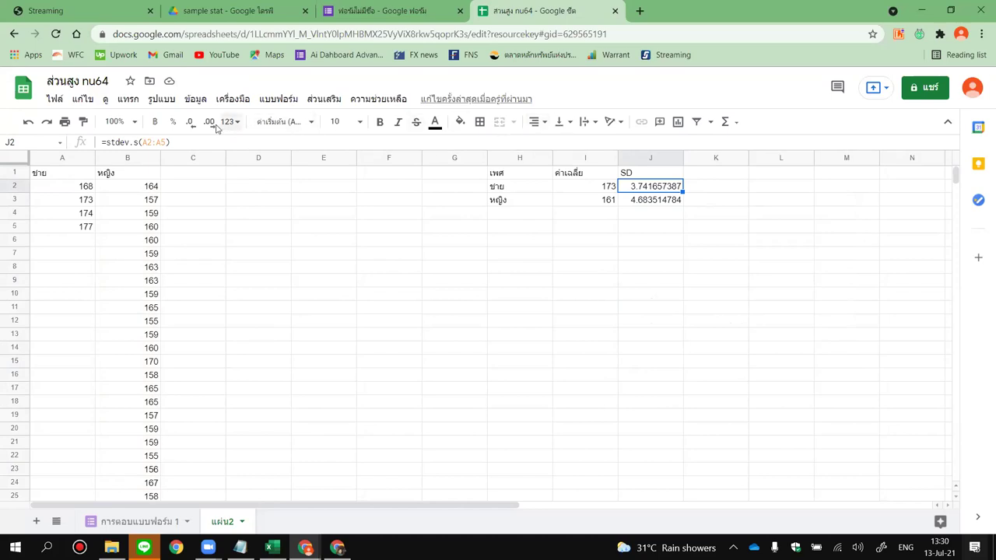
{"action": "left_click", "coordinate": [210, 125]}
{"action": "left_click", "coordinate": [210, 124]}
{"action": "left_click", "coordinate": [210, 124]}
{"action": "left_click", "coordinate": [210, 124]}
{"action": "left_click", "coordinate": [192, 125]}
{"action": "left_click", "coordinate": [191, 125]}
{"action": "double_click", "coordinate": [191, 125]}
{"action": "double_click", "coordinate": [191, 124]}
{"action": "double_click", "coordinate": [191, 125]}
{"action": "double_click", "coordinate": [191, 124]}
{"action": "left_click", "coordinate": [191, 124]}
{"action": "left_click", "coordinate": [192, 125]}
Reduce the หญิง SD in J3 and the ชาย SD in J2 to zero displayed decimal places.
{"action": "left_click", "coordinate": [658, 201]}
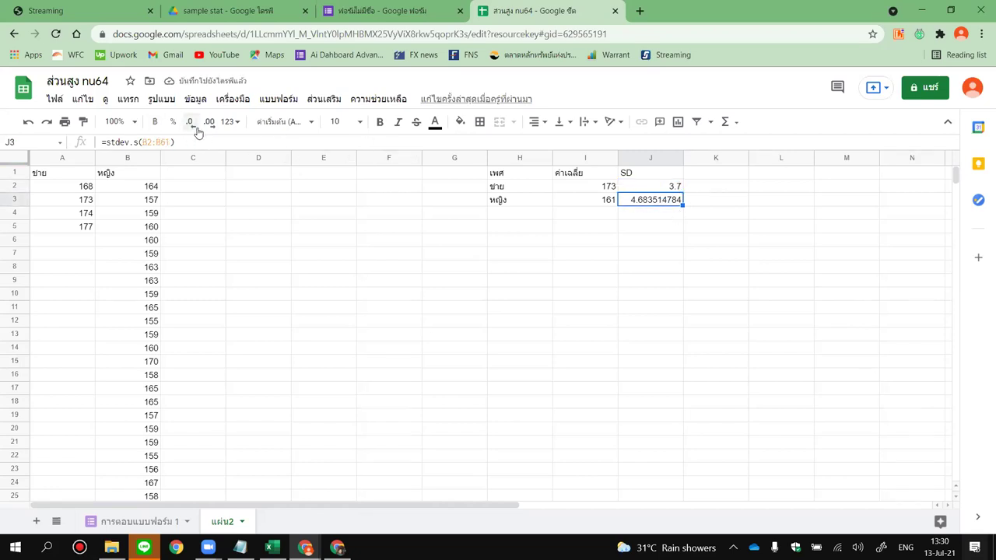
{"action": "double_click", "coordinate": [191, 124]}
{"action": "left_click", "coordinate": [192, 124]}
{"action": "double_click", "coordinate": [192, 125]}
{"action": "left_click", "coordinate": [192, 124]}
{"action": "left_click", "coordinate": [191, 124]}
{"action": "left_click", "coordinate": [191, 125]}
{"action": "left_click", "coordinate": [673, 189]}
{"action": "left_click", "coordinate": [189, 123]}
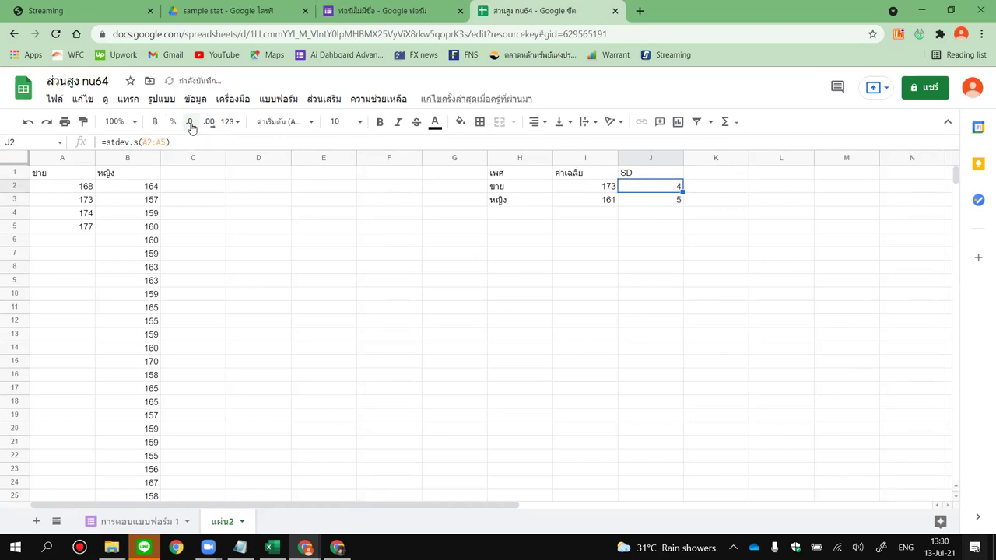
{"action": "left_click", "coordinate": [521, 324]}
{"action": "left_click", "coordinate": [702, 274]}
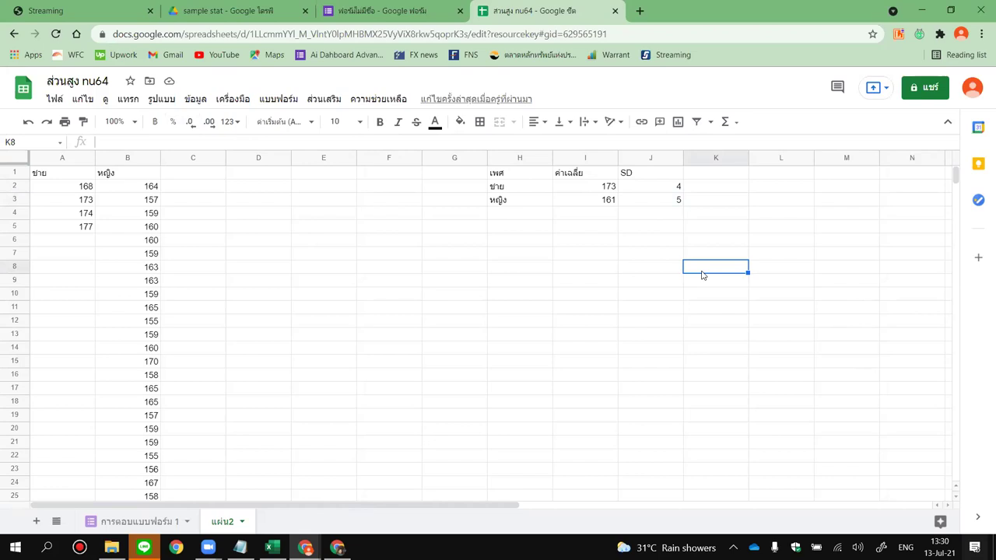
{"action": "left_click", "coordinate": [669, 186]}
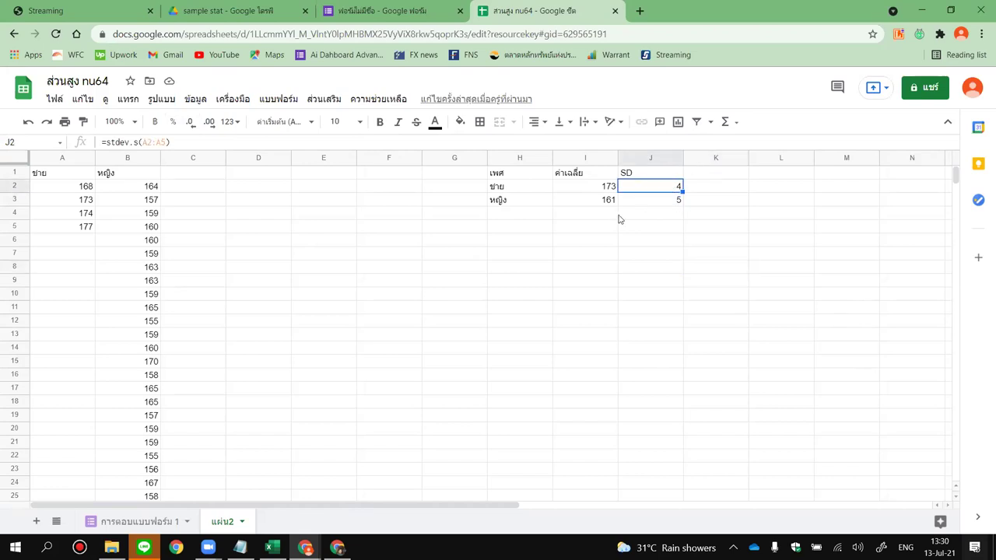
{"action": "left_click", "coordinate": [588, 204]}
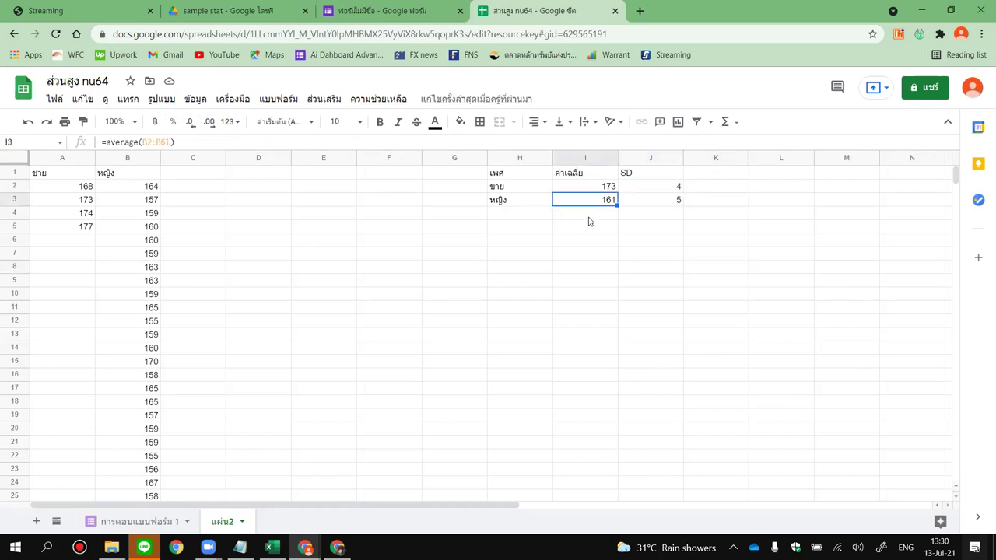
{"action": "left_click", "coordinate": [669, 207]}
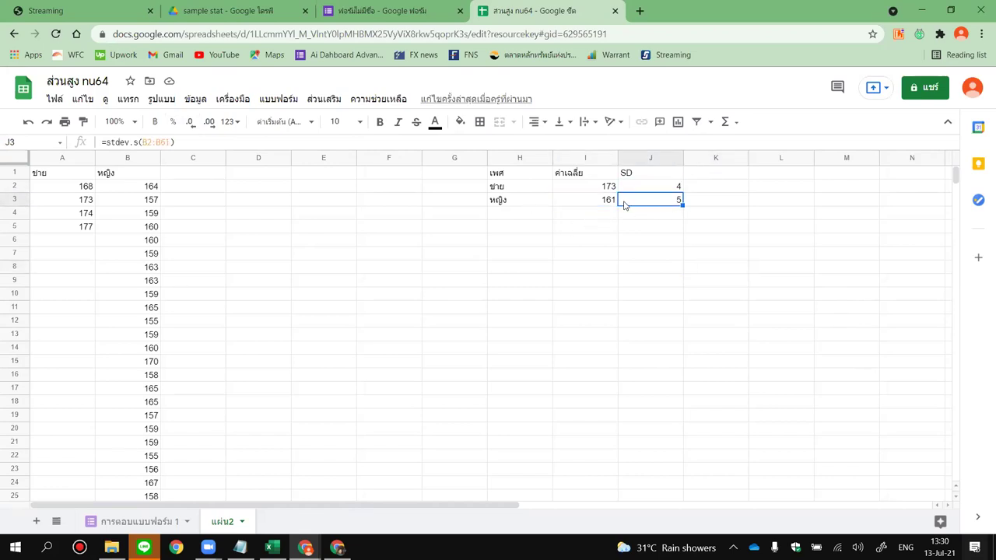
Add a summary row labelled "รวม" in H4 and calculate the overall average in I4 with =average(A2:B61).
{"action": "left_click", "coordinate": [534, 216]}
{"action": "type", "text": "รวม"}
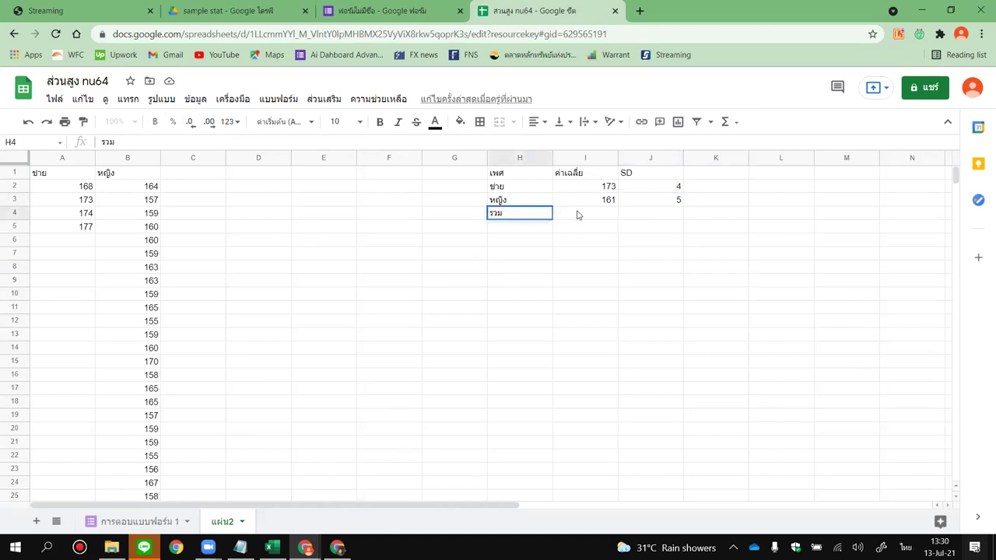
{"action": "left_click", "coordinate": [560, 212]}
{"action": "key", "text": "grave"}
{"action": "type", "text": "="}
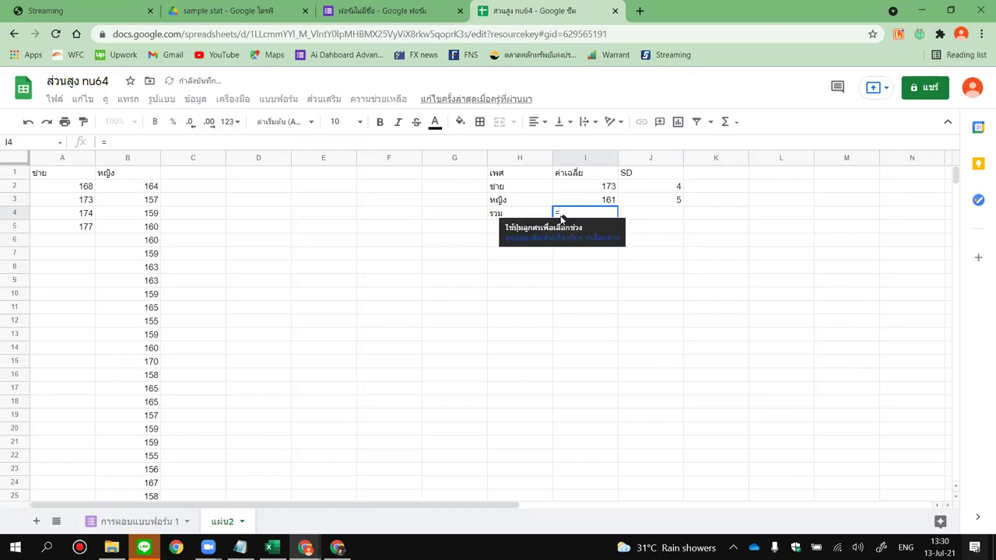
{"action": "type", "text": "averag"}
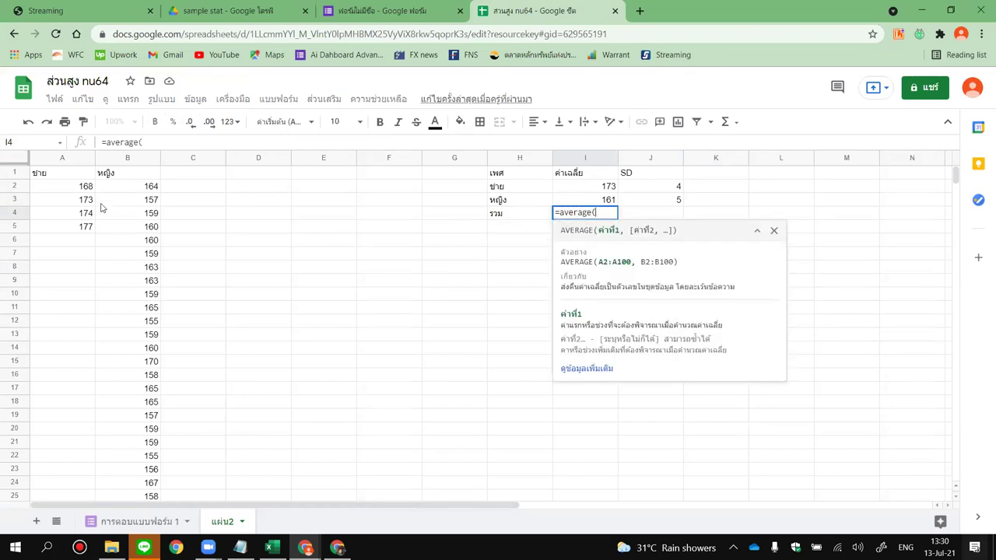
{"action": "type", "text": "e("}
{"action": "left_click", "coordinate": [84, 189]}
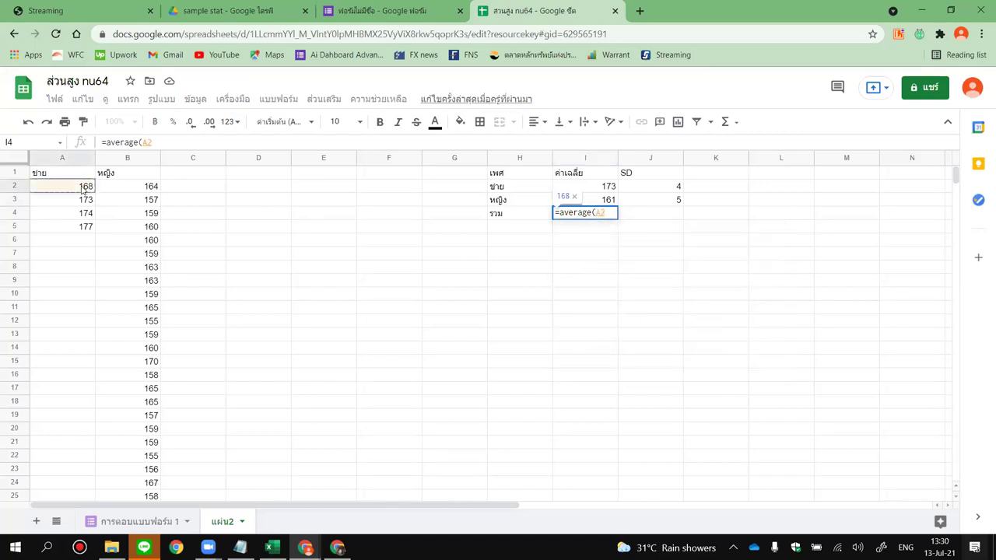
{"action": "key", "text": "shift+Right"}
{"action": "key", "text": "shift+Down"}
{"action": "key", "text": "shift+Down"}
{"action": "key", "text": "shift+Down"}
{"action": "key", "text": "ctrl+shift+Down"}
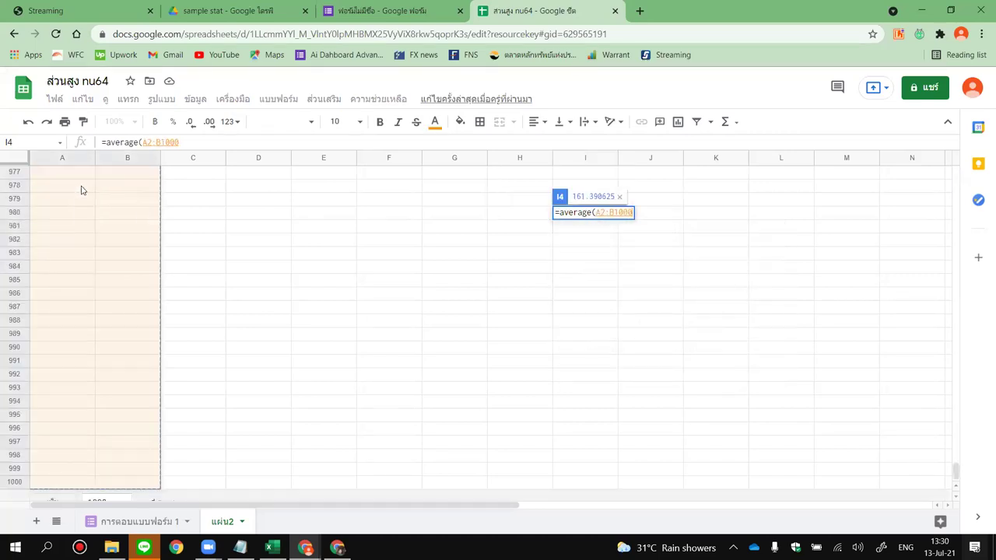
{"action": "key", "text": "ctrl+shift+Up"}
{"action": "key", "text": "shift+Down"}
{"action": "key", "text": "shift+Down"}
{"action": "key", "text": "shift+Down"}
{"action": "key", "text": "shift+Down"}
{"action": "key", "text": "shift+Down"}
{"action": "key", "text": "shift+Down"}
{"action": "key", "text": "shift+Down"}
{"action": "key", "text": "shift+Down"}
{"action": "key", "text": "shift+Down"}
{"action": "key", "text": "shift+Down"}
{"action": "key", "text": "shift+Down"}
{"action": "key", "text": "shift+Down"}
{"action": "key", "text": "shift+Down"}
{"action": "key", "text": "shift+Down"}
{"action": "key", "text": "shift+Down"}
{"action": "key", "text": "shift+Down"}
{"action": "key", "text": "shift+Down"}
{"action": "key", "text": "shift+Down"}
{"action": "key", "text": "shift+Down"}
{"action": "key", "text": "shift+Down"}
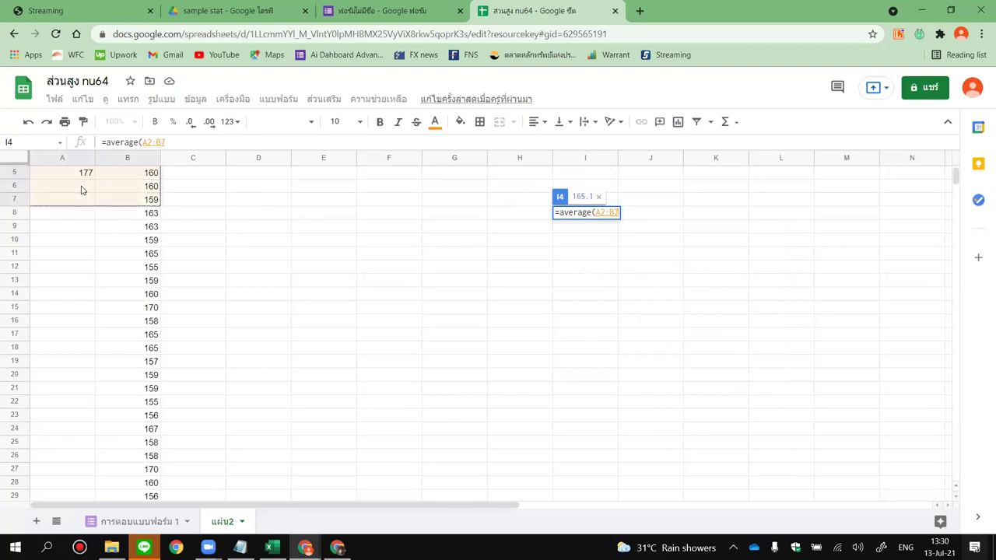
{"action": "key", "text": "shift+Down"}
{"action": "key", "text": "shift+Down"}
{"action": "key", "text": "shift+Down"}
{"action": "key", "text": "shift+Down"}
{"action": "key", "text": "shift+Down"}
{"action": "key", "text": "shift+Down"}
{"action": "key", "text": "shift+Down"}
{"action": "key", "text": "shift+Down"}
{"action": "key", "text": "shift+Down"}
{"action": "key", "text": "shift+Down"}
{"action": "key", "text": "shift+Down"}
{"action": "key", "text": "shift+Down"}
{"action": "key", "text": "shift+Down"}
{"action": "key", "text": "shift+Down"}
{"action": "key", "text": "shift+Down"}
{"action": "key", "text": "shift+Down"}
{"action": "key", "text": "shift+Down"}
{"action": "key", "text": "shift+Down"}
{"action": "key", "text": "shift+Down"}
{"action": "key", "text": "shift+Down"}
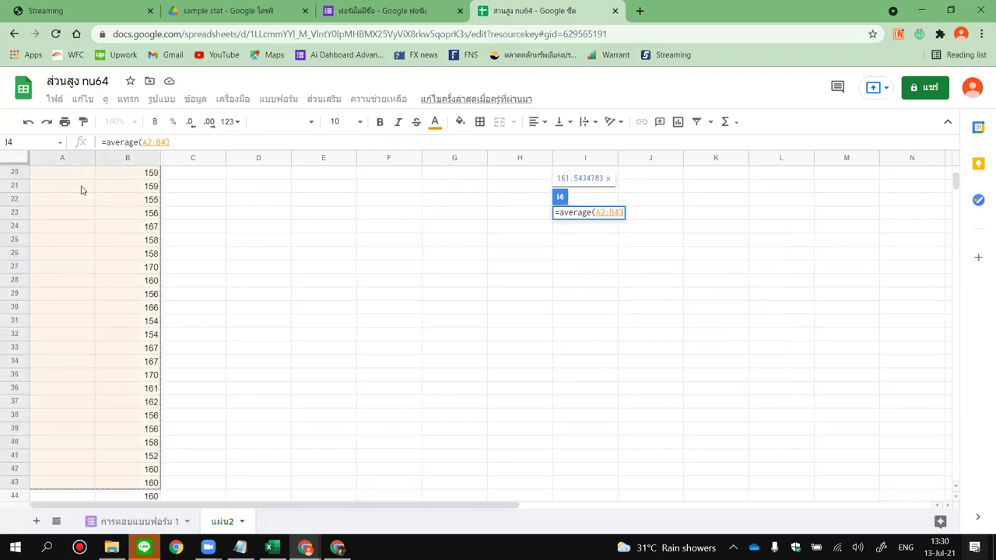
{"action": "key", "text": "shift+Down"}
{"action": "key", "text": "shift+Down"}
{"action": "key", "text": "shift+Down"}
{"action": "key", "text": "shift+Down"}
{"action": "key", "text": "shift+Down"}
{"action": "key", "text": "shift+Down"}
{"action": "key", "text": "shift+Down"}
{"action": "key", "text": "shift+Down"}
{"action": "key", "text": "shift+Down"}
{"action": "key", "text": "shift+Down"}
{"action": "key", "text": "shift+Down"}
{"action": "key", "text": "shift+Down"}
{"action": "key", "text": "shift+Down"}
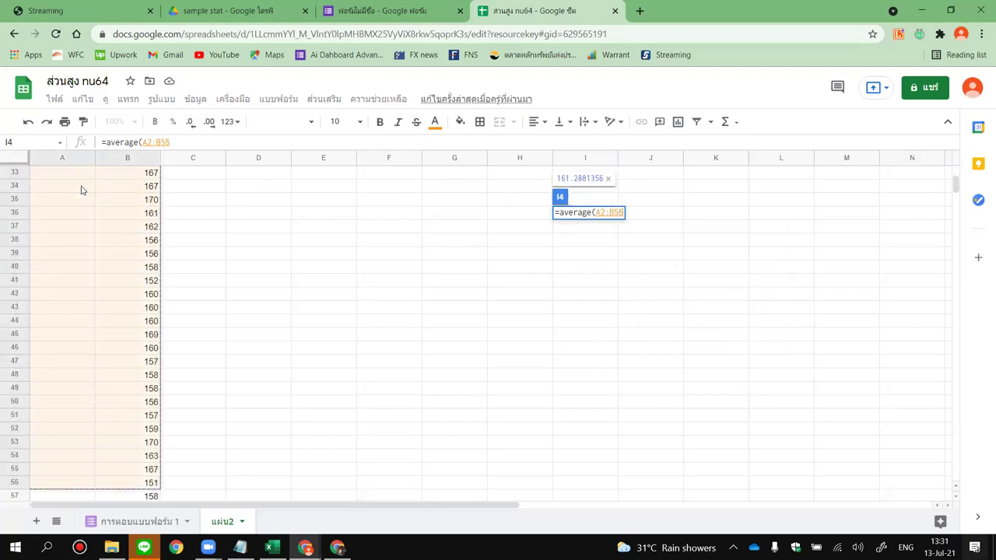
{"action": "key", "text": "shift+Up"}
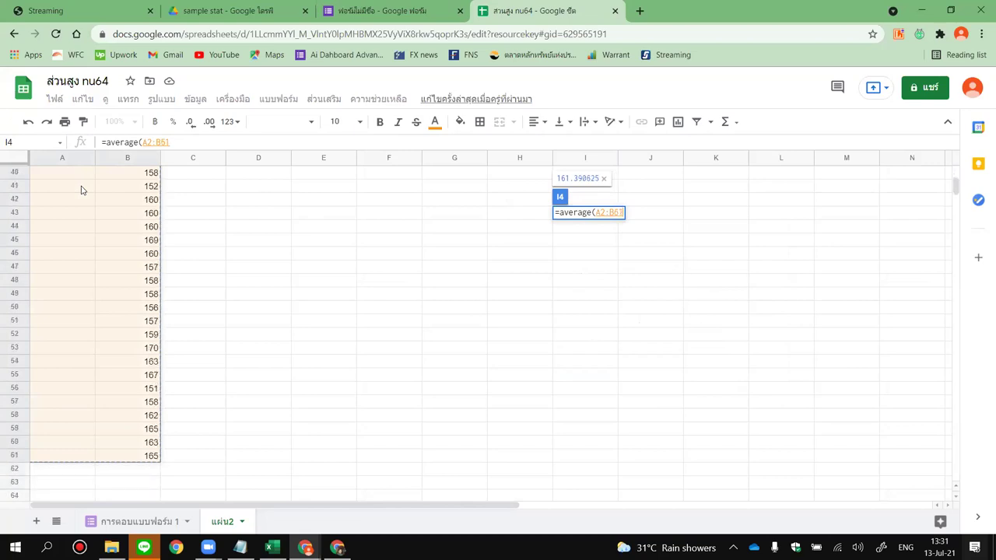
{"action": "type", "text": ")"}
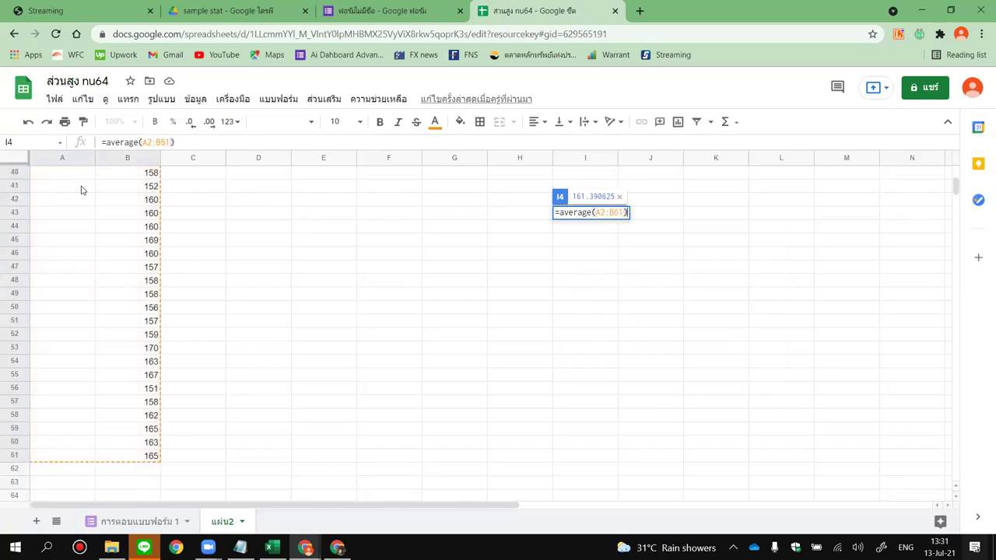
{"action": "key", "text": "Return"}
{"action": "scroll", "coordinate": [549, 264], "scroll_direction": "up", "scroll_amount": 2}
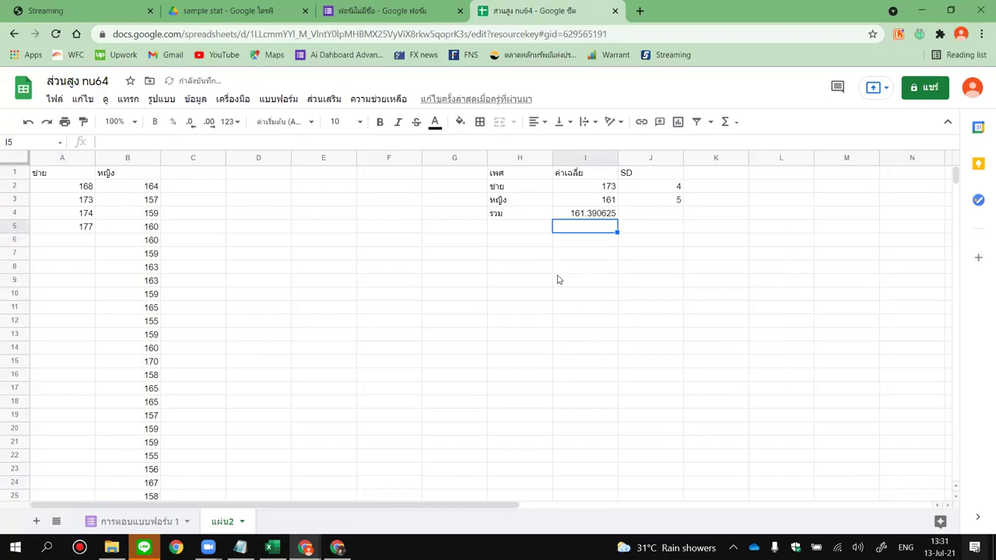
Calculate the overall SD in J4 with =stdev.s(A2:B61).
{"action": "left_click", "coordinate": [584, 213]}
{"action": "left_click", "coordinate": [659, 214]}
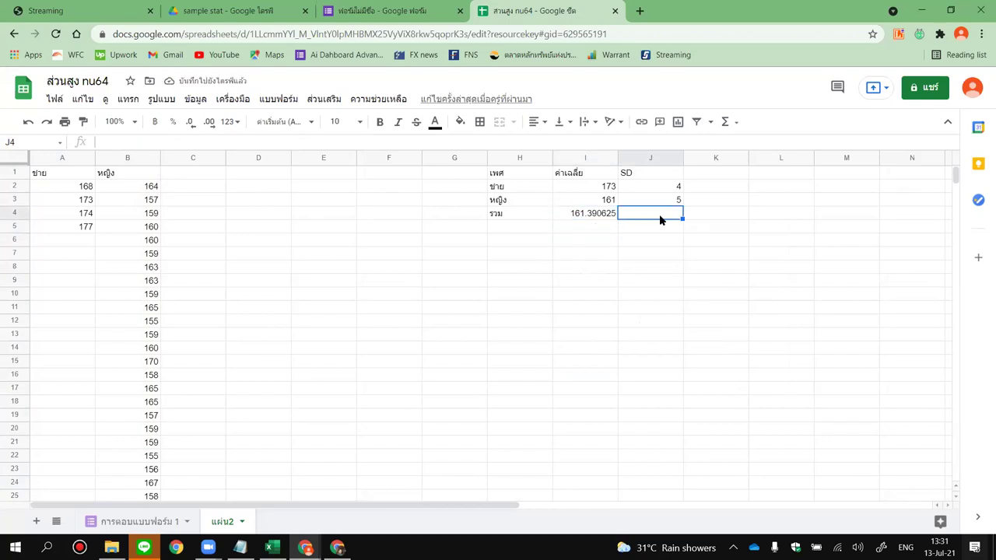
{"action": "type", "text": "=std"}
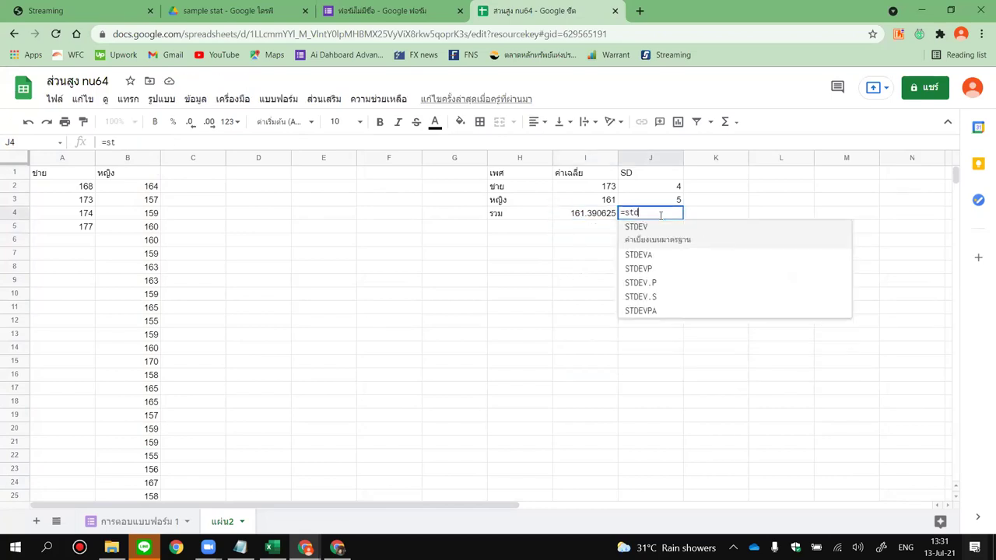
{"action": "type", "text": "ev.s"}
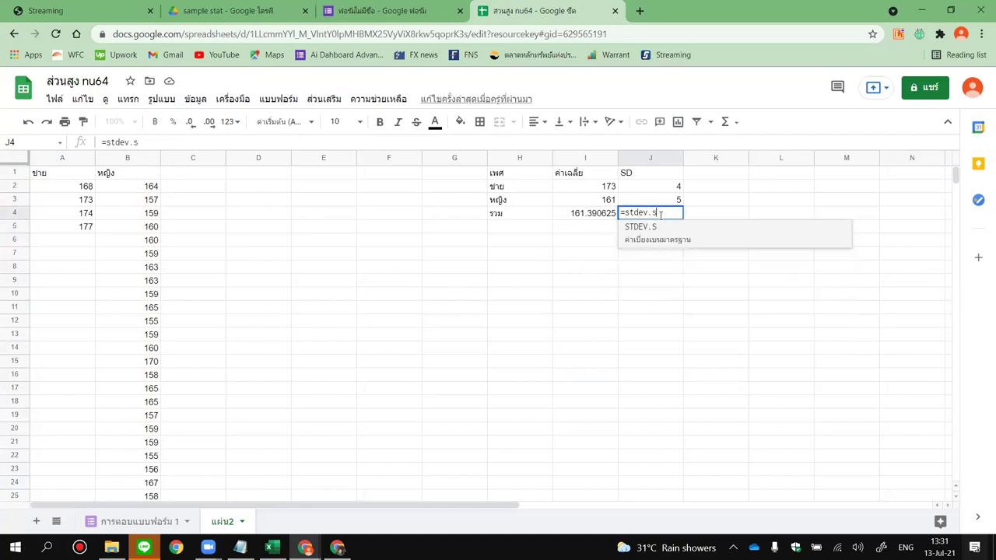
{"action": "type", "text": "("}
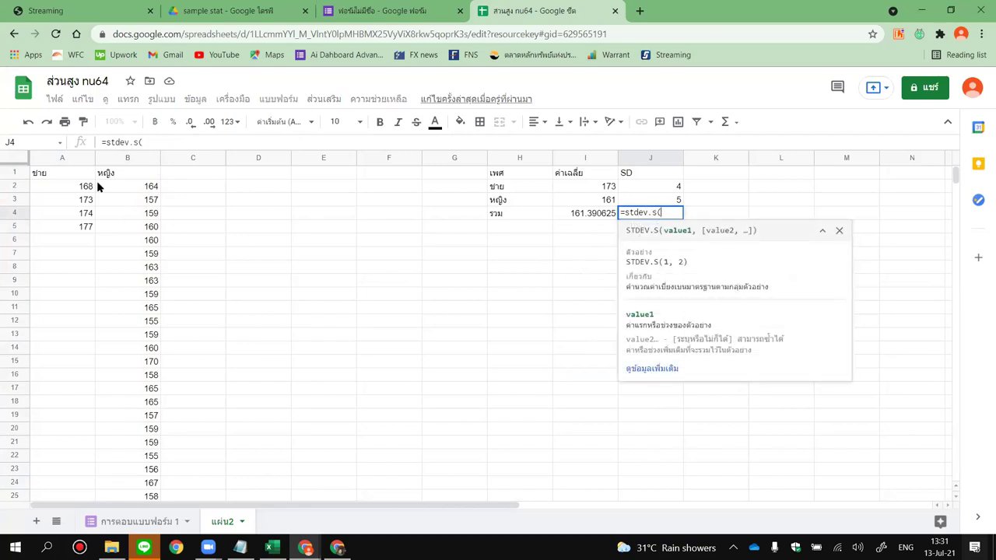
{"action": "left_click_drag", "start_coordinate": [83, 187], "coordinate": [145, 247]}
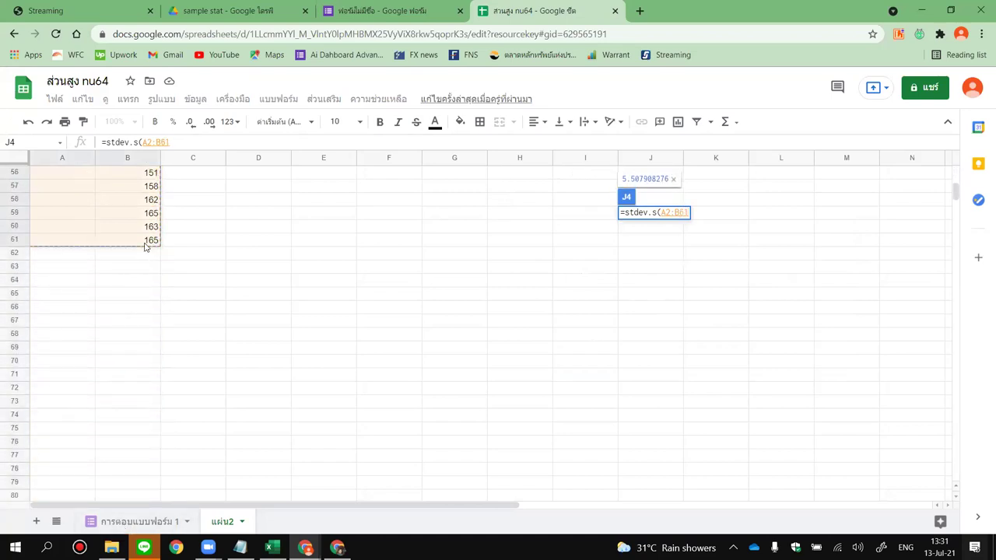
{"action": "type", "text": ")"}
{"action": "key", "text": "Return"}
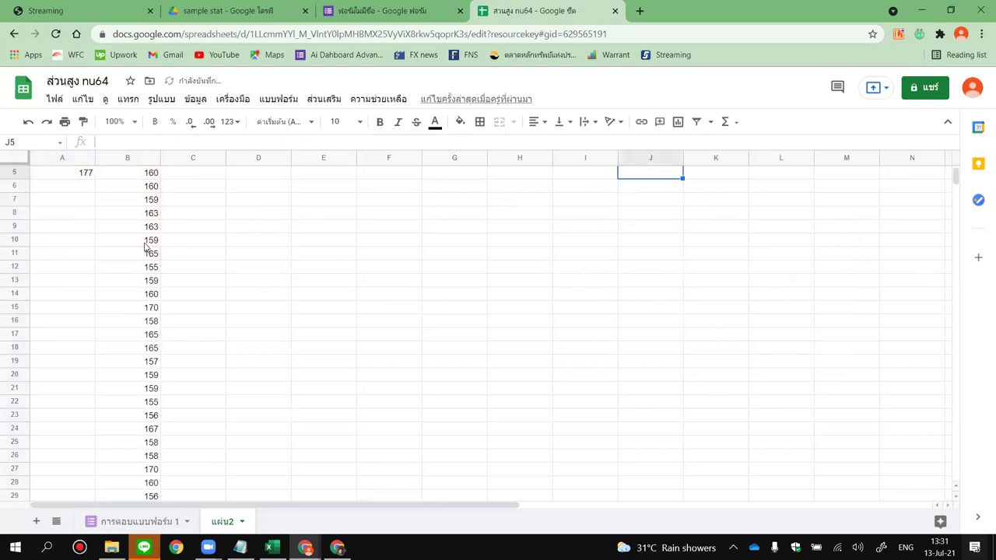
Reduce the overall SD in J4 to zero displayed decimal places.
{"action": "left_click", "coordinate": [658, 215]}
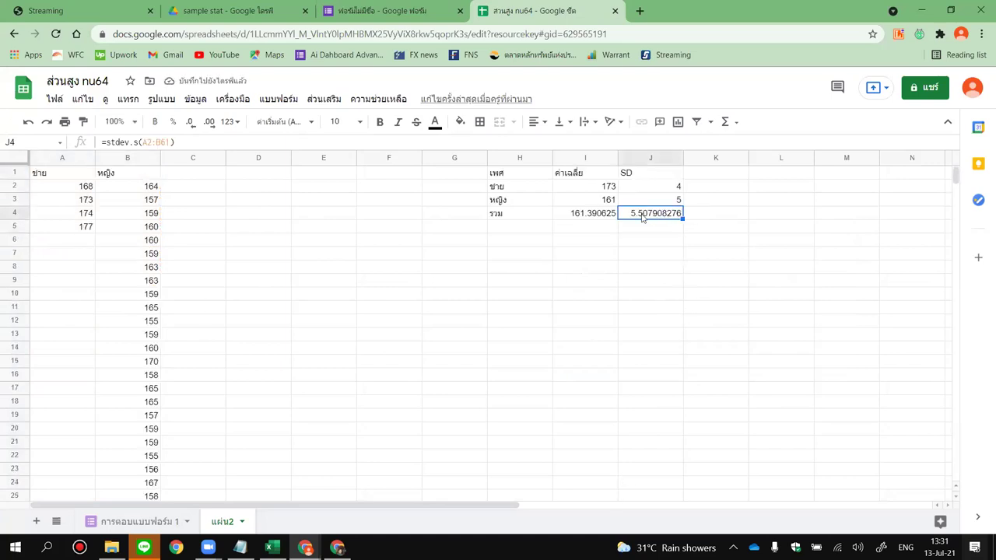
{"action": "left_click", "coordinate": [194, 127]}
{"action": "left_click", "coordinate": [197, 127]}
{"action": "left_click", "coordinate": [197, 127]}
{"action": "left_click", "coordinate": [197, 128]}
{"action": "left_click", "coordinate": [197, 127]}
{"action": "left_click", "coordinate": [197, 128]}
{"action": "left_click", "coordinate": [197, 128]}
{"action": "left_click", "coordinate": [197, 128]}
{"action": "left_click", "coordinate": [197, 128]}
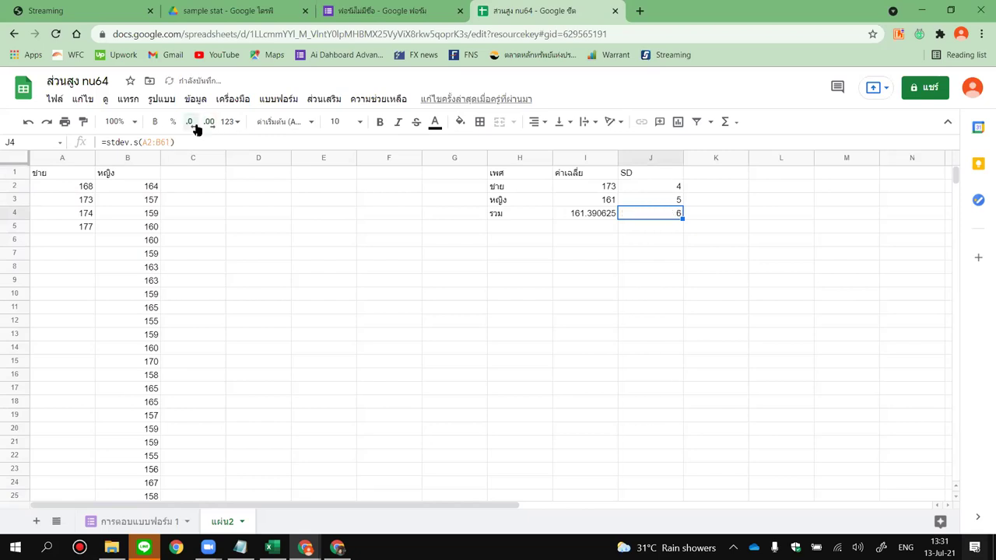
{"action": "left_click", "coordinate": [547, 352]}
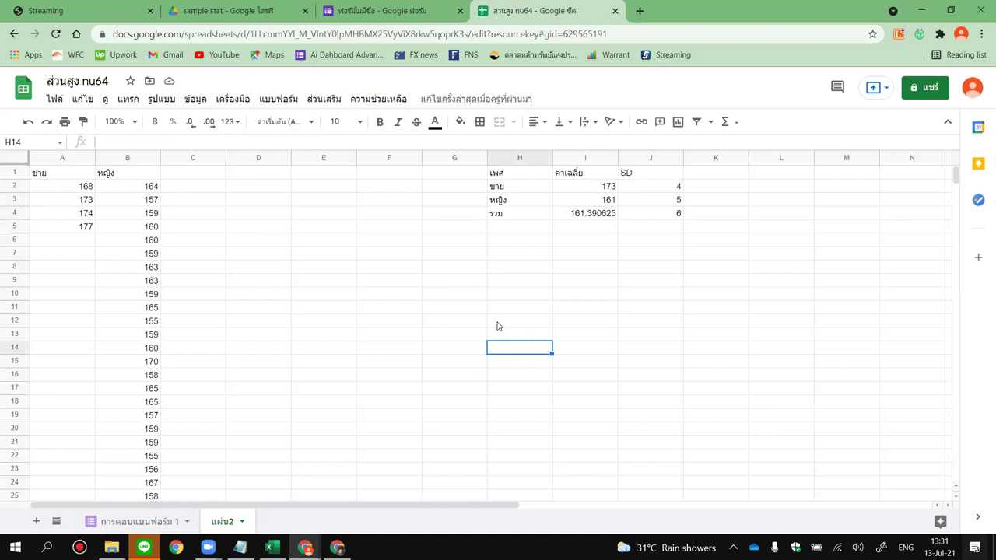
Reduce the overall average in I4 to zero displayed decimal places.
{"action": "left_click", "coordinate": [597, 173]}
{"action": "left_click", "coordinate": [634, 168]}
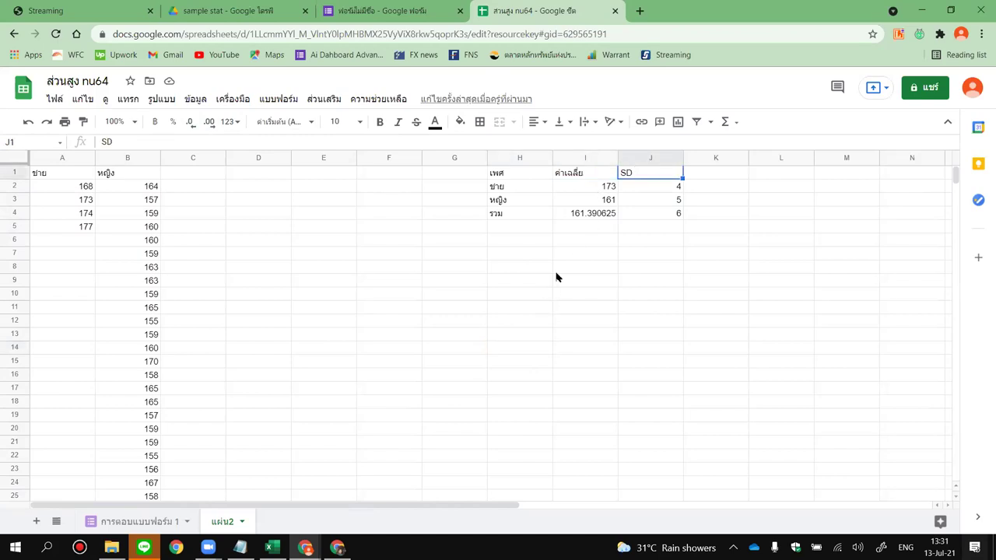
{"action": "left_click", "coordinate": [584, 216]}
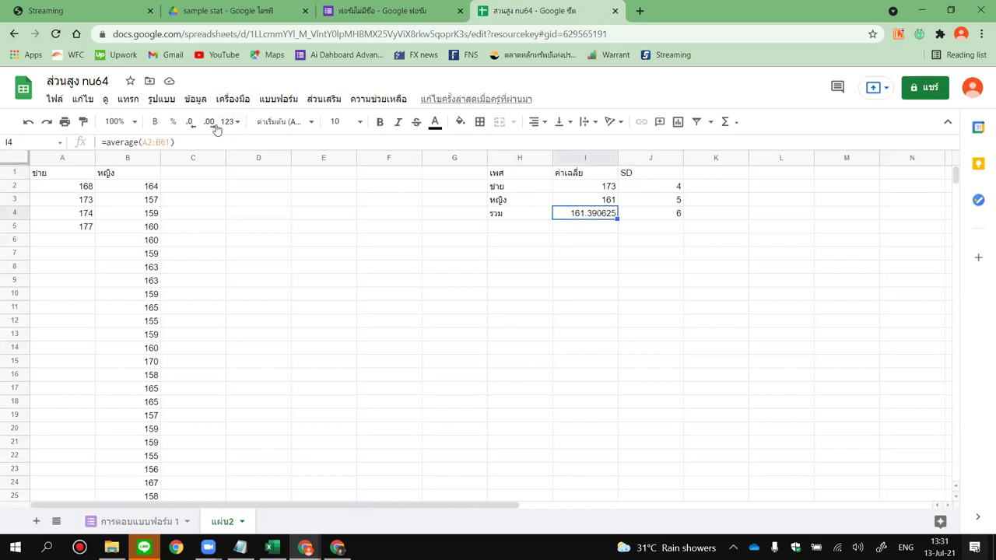
{"action": "left_click", "coordinate": [190, 124]}
{"action": "left_click", "coordinate": [190, 125]}
{"action": "left_click", "coordinate": [191, 124]}
{"action": "left_click", "coordinate": [190, 125]}
{"action": "left_click", "coordinate": [191, 125]}
{"action": "left_click", "coordinate": [605, 318]}
Review the average and SD formulas in the ชาย, หญิง and รวม rows of the summary table.
{"action": "left_click", "coordinate": [637, 214]}
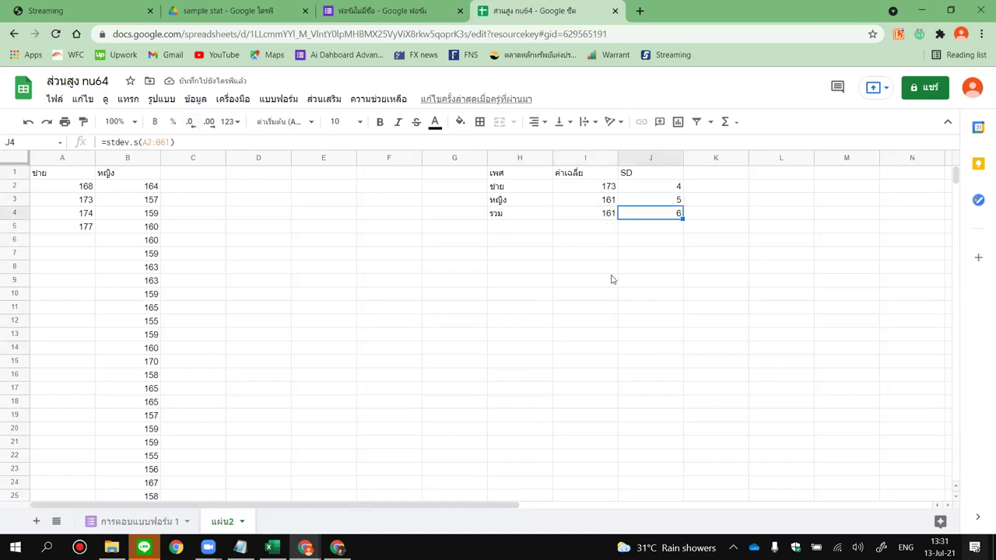
{"action": "left_click", "coordinate": [599, 202]}
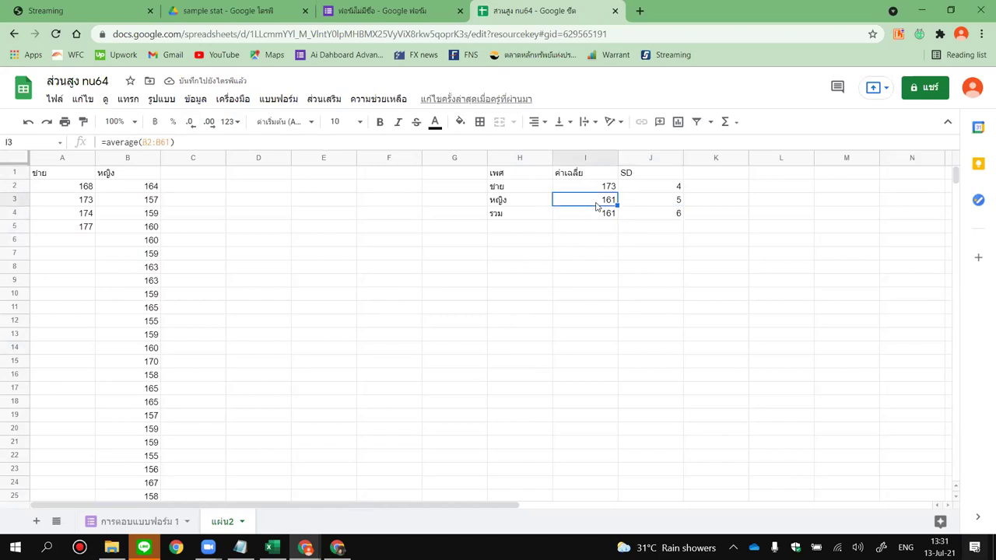
{"action": "left_click", "coordinate": [674, 204]}
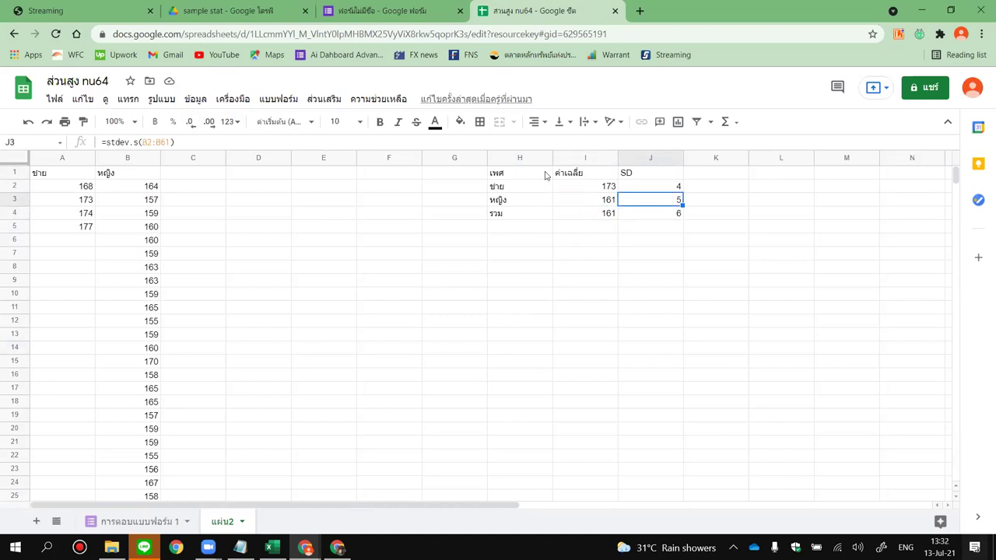
{"action": "left_click", "coordinate": [579, 187]}
{"action": "left_click", "coordinate": [671, 188]}
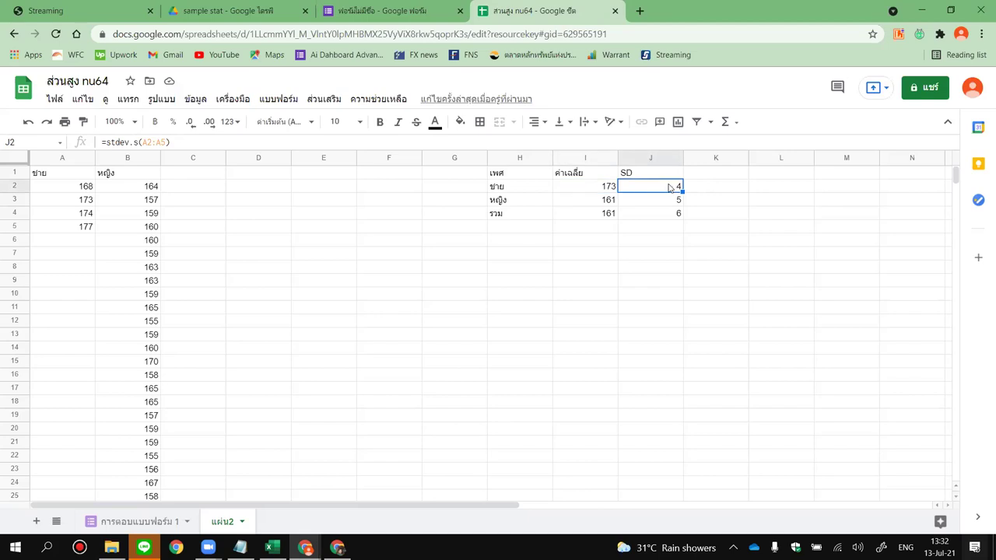
{"action": "left_click", "coordinate": [447, 242]}
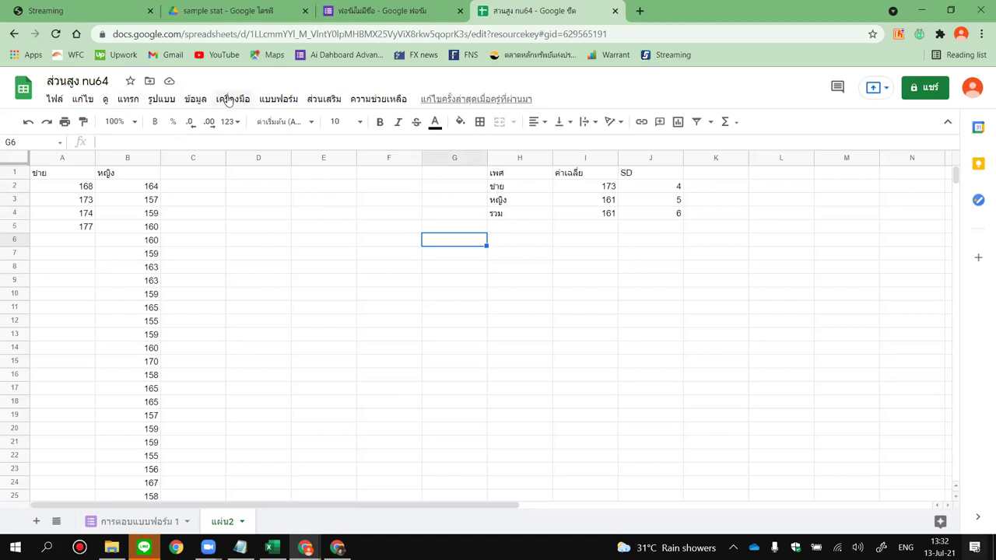
{"action": "left_click", "coordinate": [433, 255]}
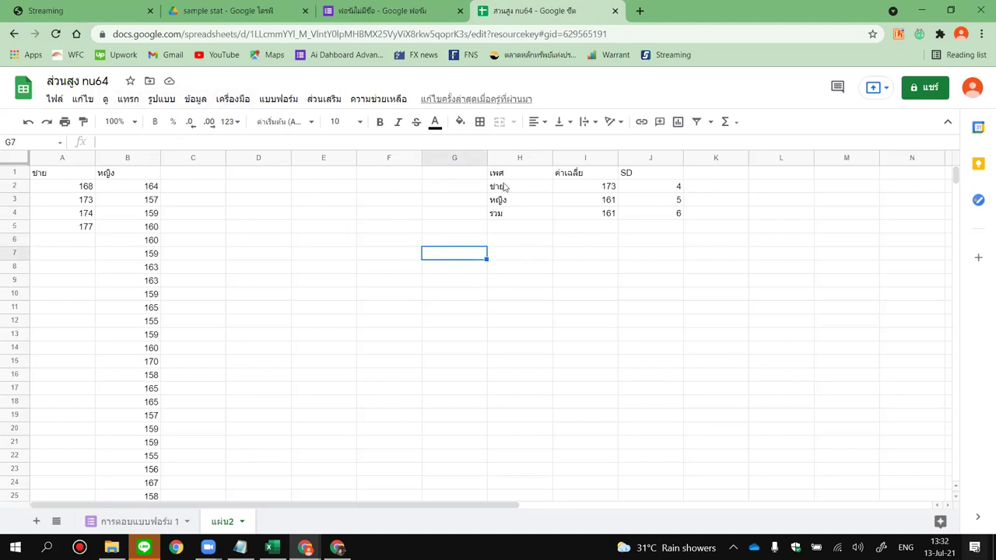
Insert a chart below the summary table with the basic column chart type.
{"action": "left_click", "coordinate": [129, 100]}
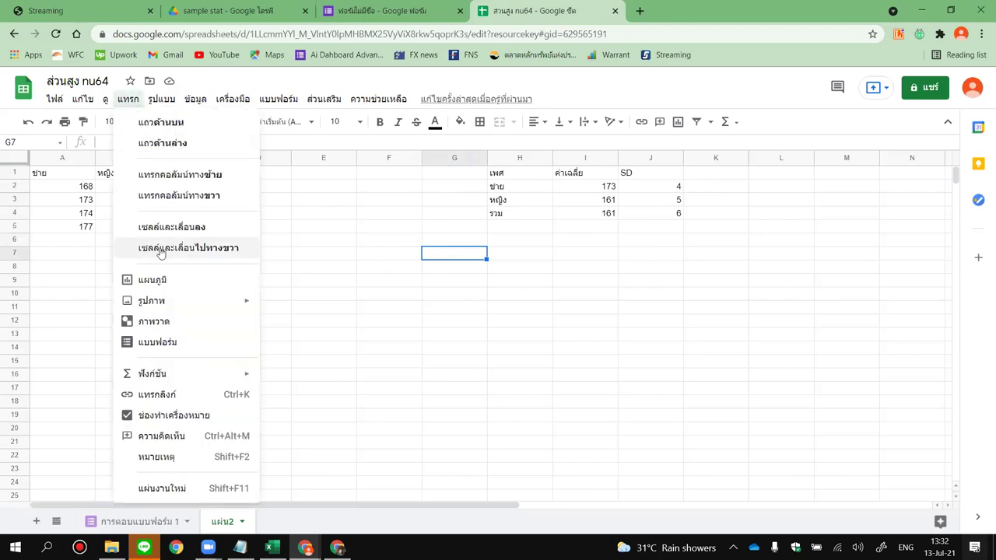
{"action": "left_click", "coordinate": [153, 280]}
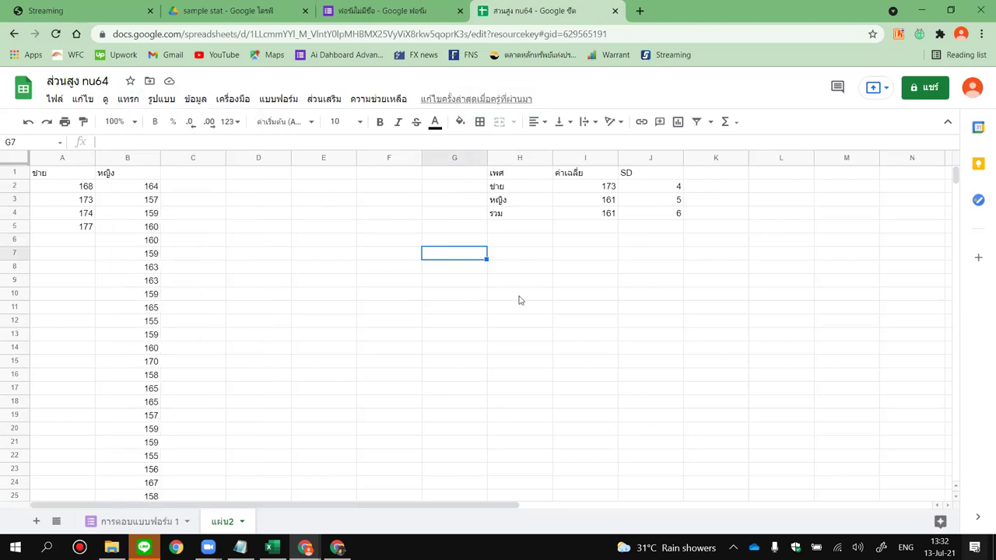
{"action": "left_click_drag", "start_coordinate": [327, 225], "coordinate": [491, 248]}
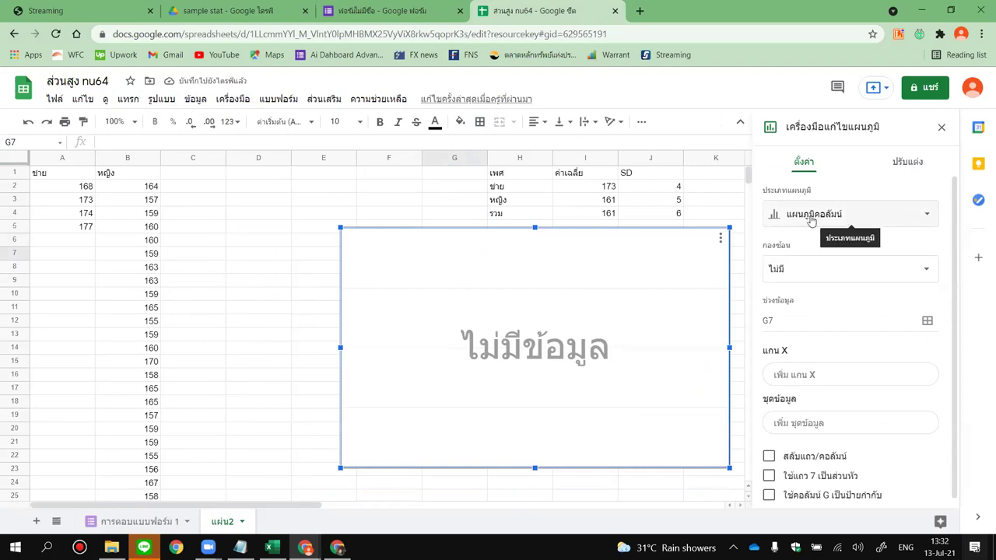
{"action": "left_click", "coordinate": [927, 214]}
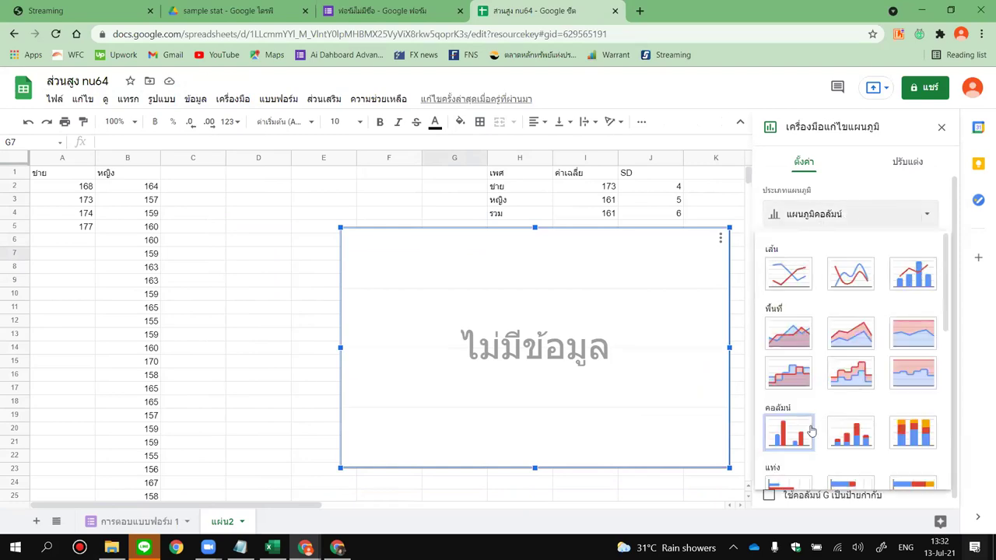
{"action": "scroll", "coordinate": [783, 434], "scroll_direction": "down", "scroll_amount": 1}
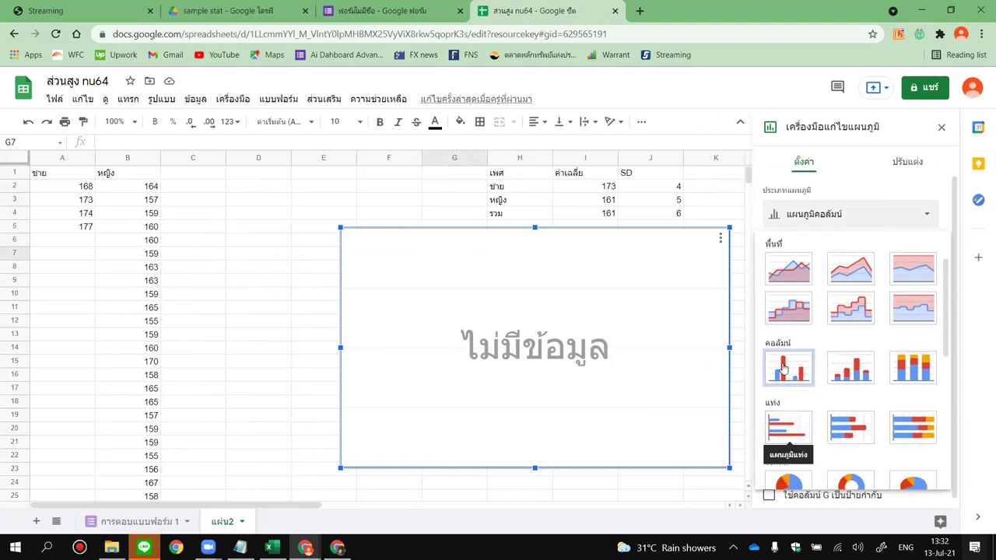
{"action": "left_click", "coordinate": [784, 368]}
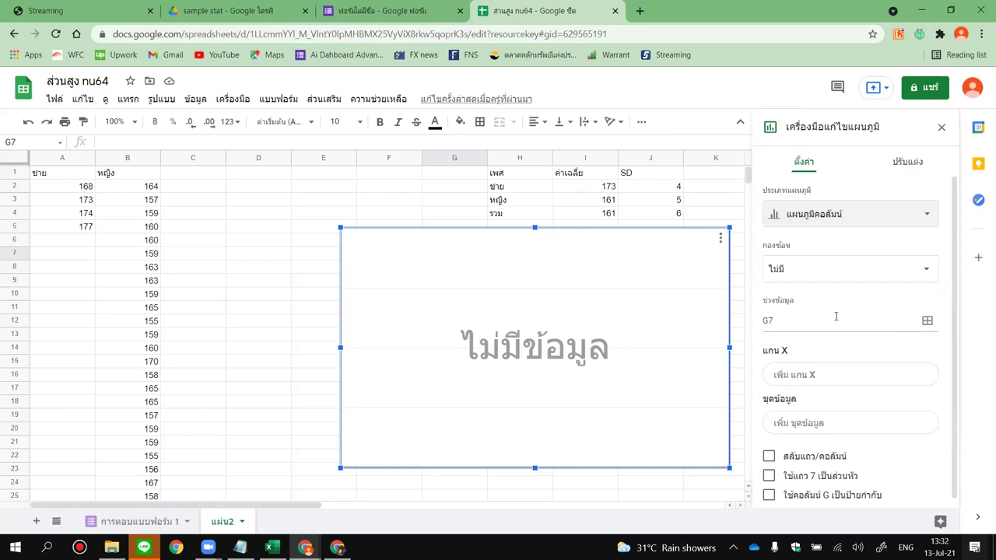
Set the chart's data range to H2:I3 to plot the ชาย and หญิง averages.
{"action": "left_click", "coordinate": [927, 322]}
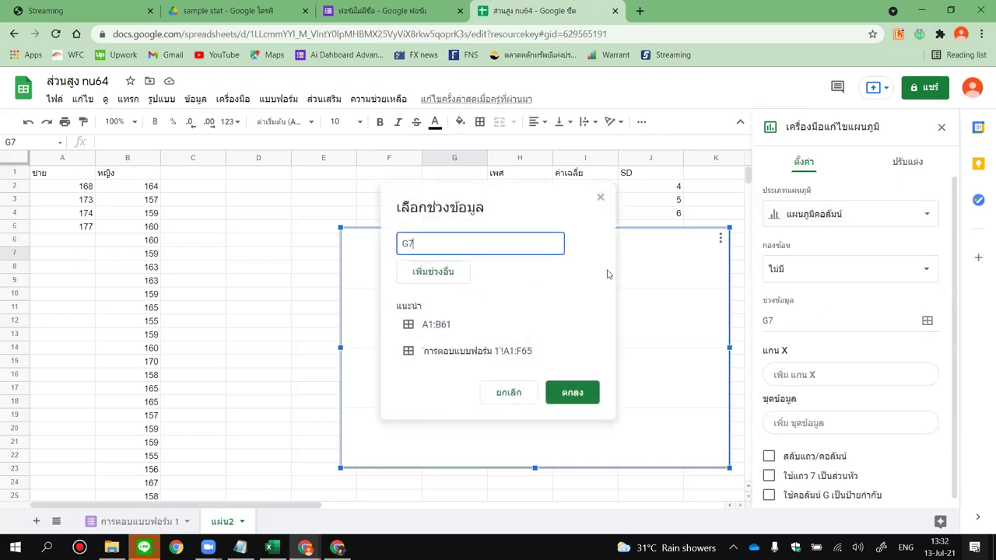
{"action": "left_click_drag", "start_coordinate": [525, 202], "coordinate": [538, 273]}
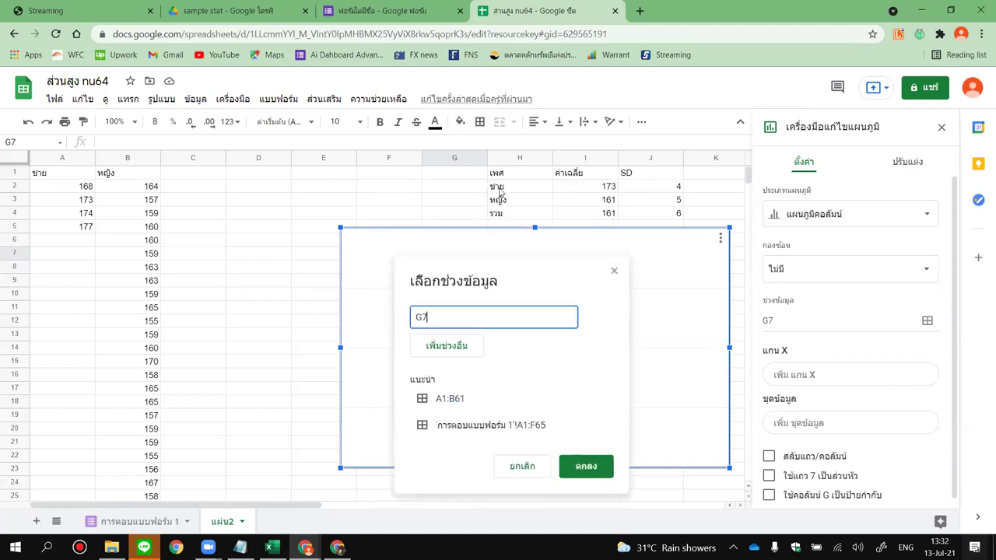
{"action": "left_click_drag", "start_coordinate": [499, 193], "coordinate": [585, 200]}
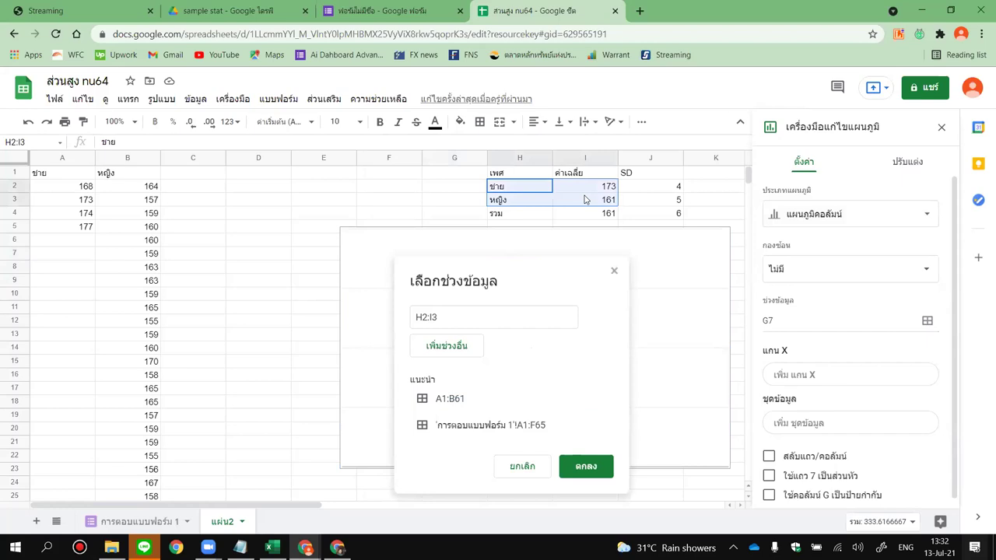
{"action": "left_click", "coordinate": [586, 467]}
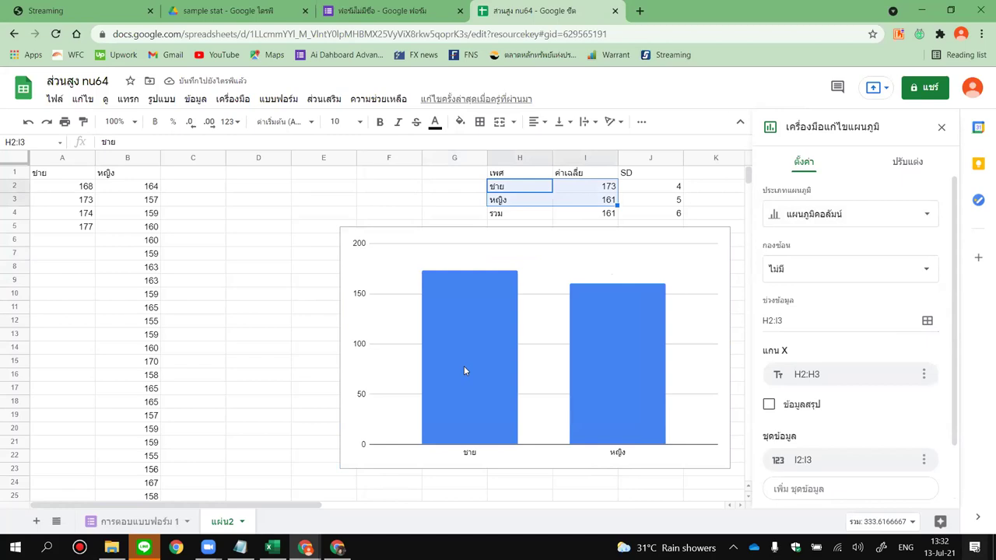
Examine the column chart's data series settings and its customization options, including the chart and axis titles.
{"action": "left_click", "coordinate": [359, 294]}
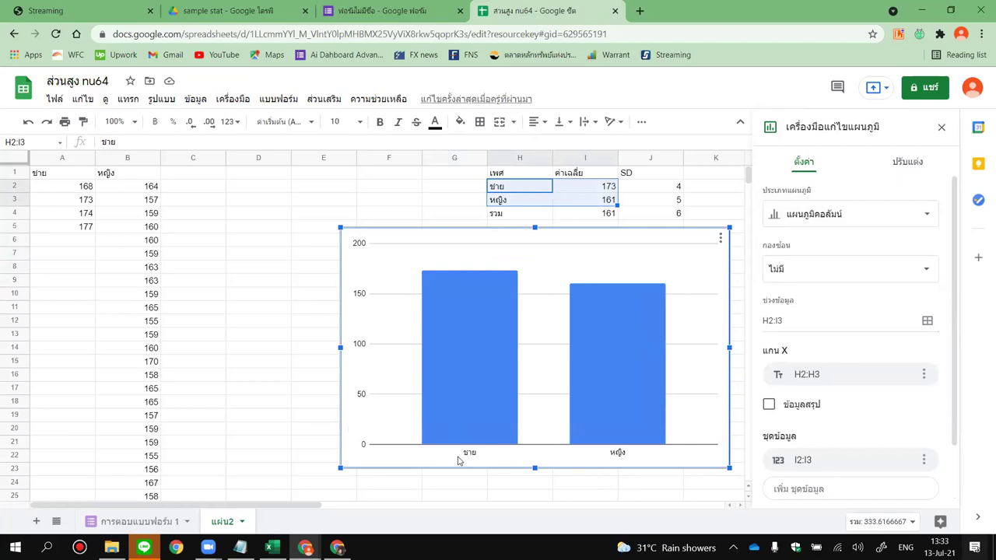
{"action": "scroll", "coordinate": [906, 371], "scroll_direction": "down", "scroll_amount": 1}
{"action": "scroll", "coordinate": [909, 374], "scroll_direction": "down", "scroll_amount": 2}
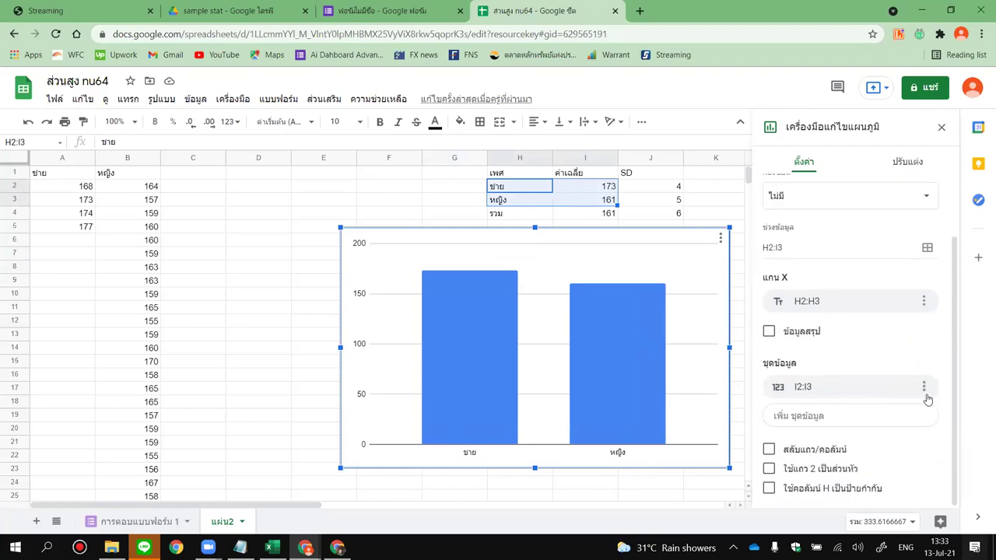
{"action": "scroll", "coordinate": [927, 401], "scroll_direction": "up", "scroll_amount": 2}
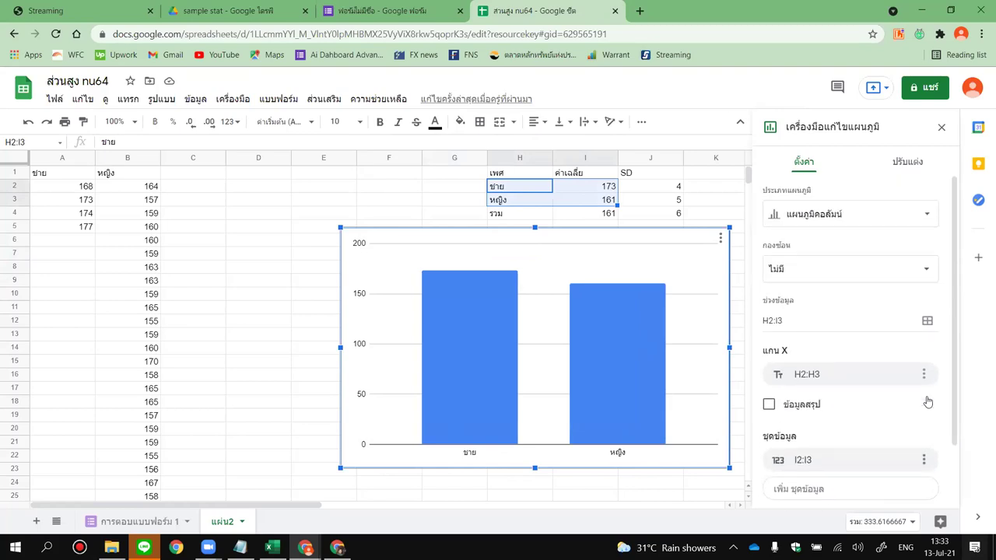
{"action": "left_click", "coordinate": [905, 163]}
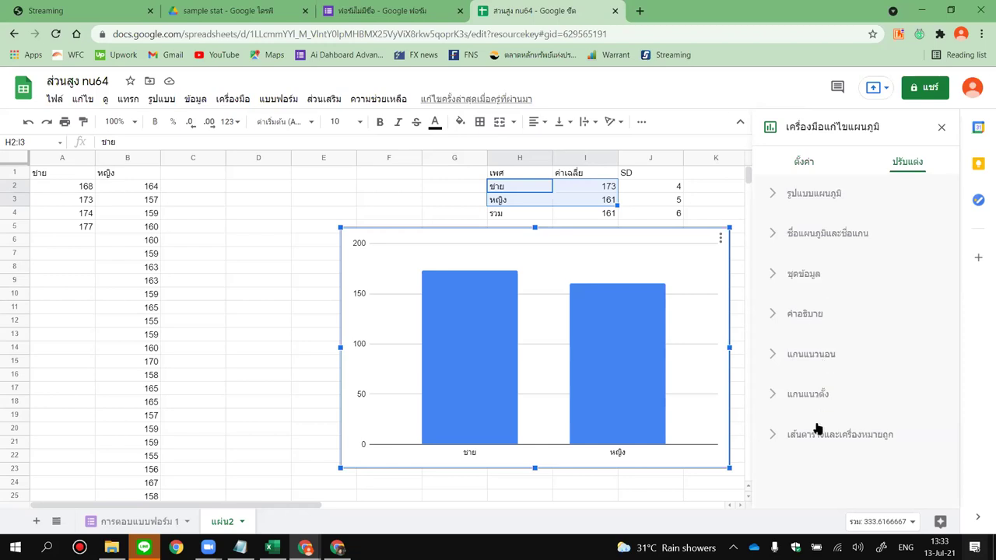
{"action": "left_click", "coordinate": [807, 235]}
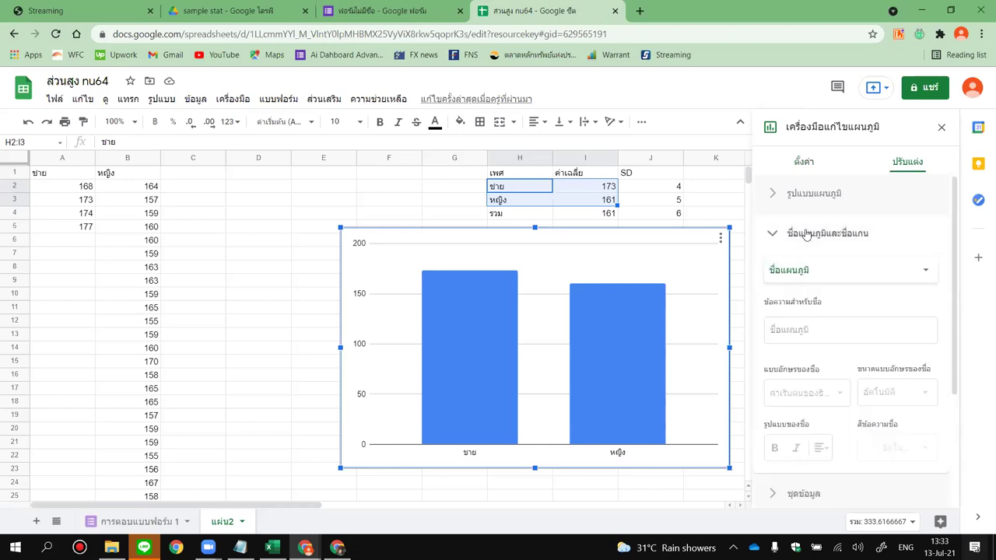
{"action": "left_click", "coordinate": [807, 235]}
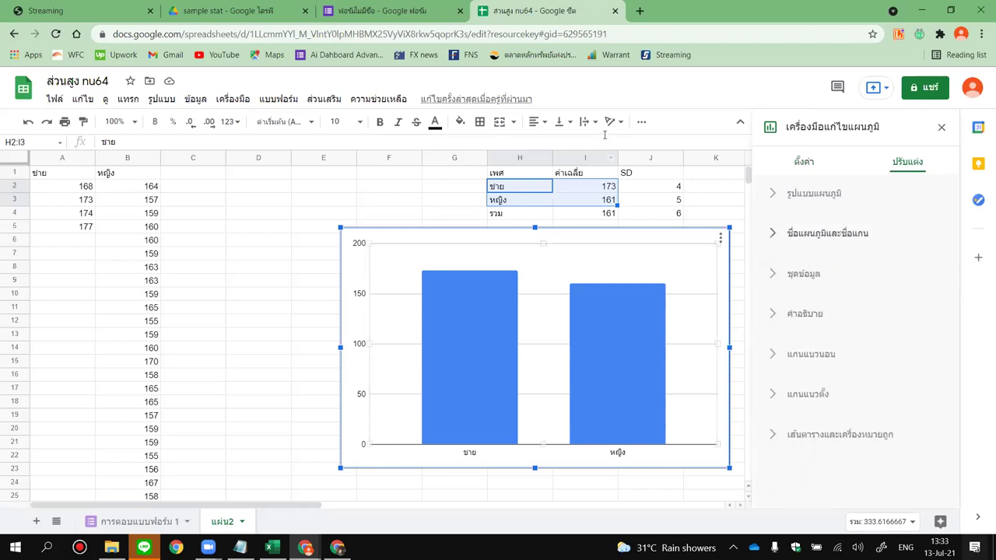
Inspect the ชาย and หญิง SD cells and the ชาย column in the chart.
{"action": "left_click", "coordinate": [667, 191]}
{"action": "key", "text": "Down"}
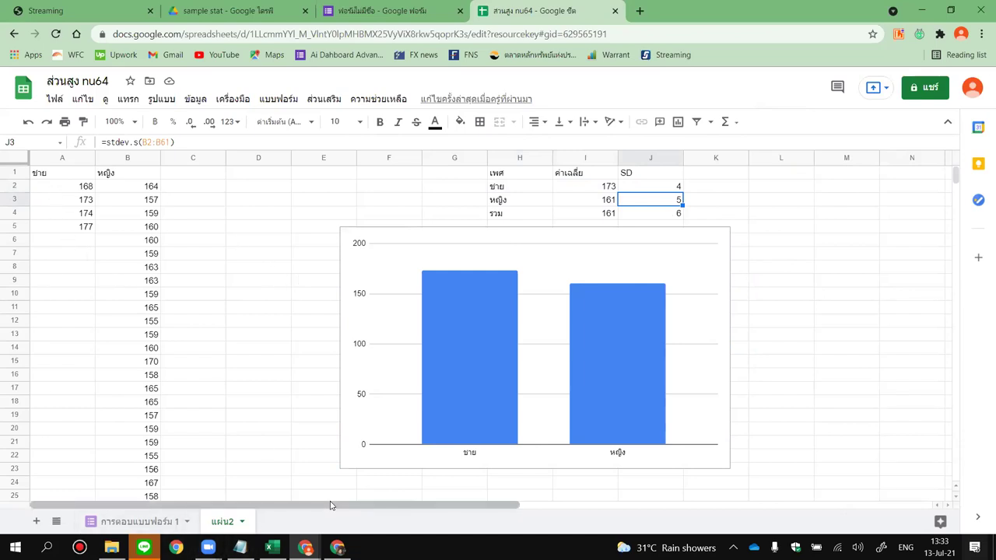
{"action": "left_click", "coordinate": [459, 272]}
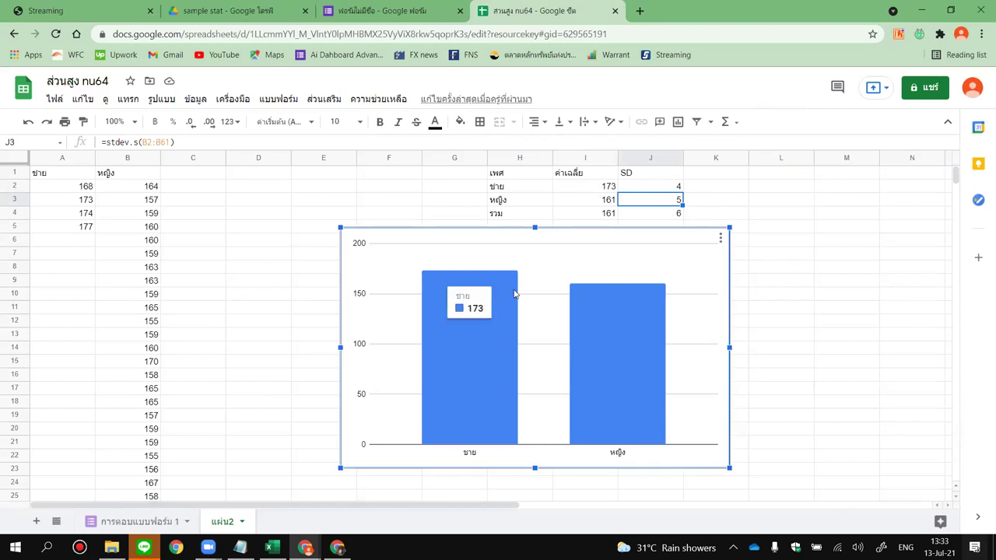
Add error bars (แถบข้อผิดพลาด) to the column chart's data series.
{"action": "double_click", "coordinate": [473, 284]}
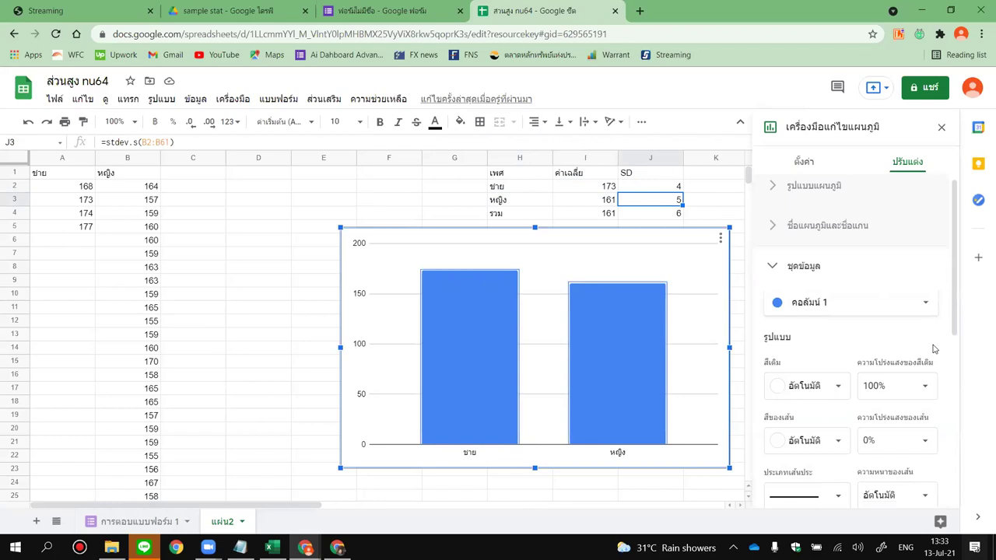
{"action": "scroll", "coordinate": [933, 348], "scroll_direction": "down", "scroll_amount": 5}
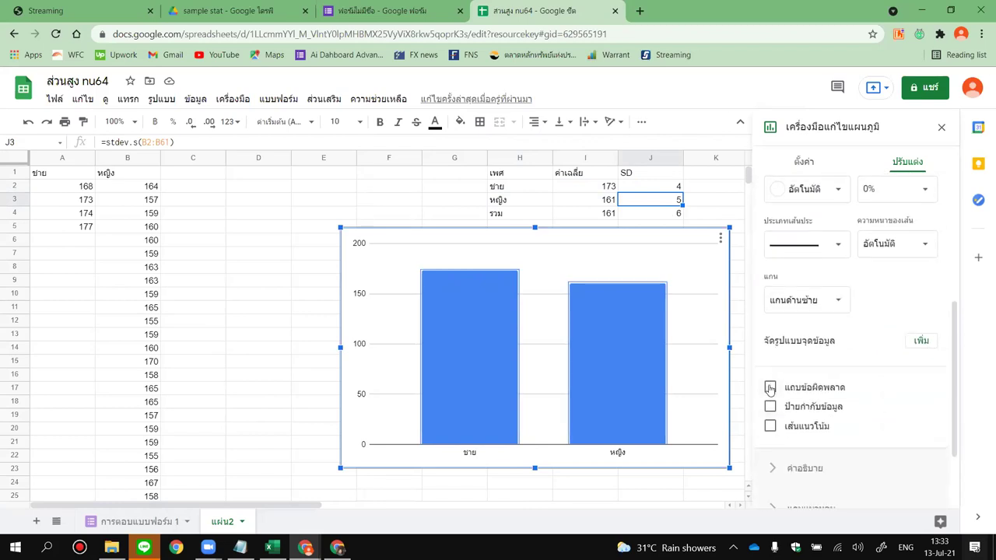
{"action": "left_click", "coordinate": [273, 333]}
{"action": "double_click", "coordinate": [453, 283]}
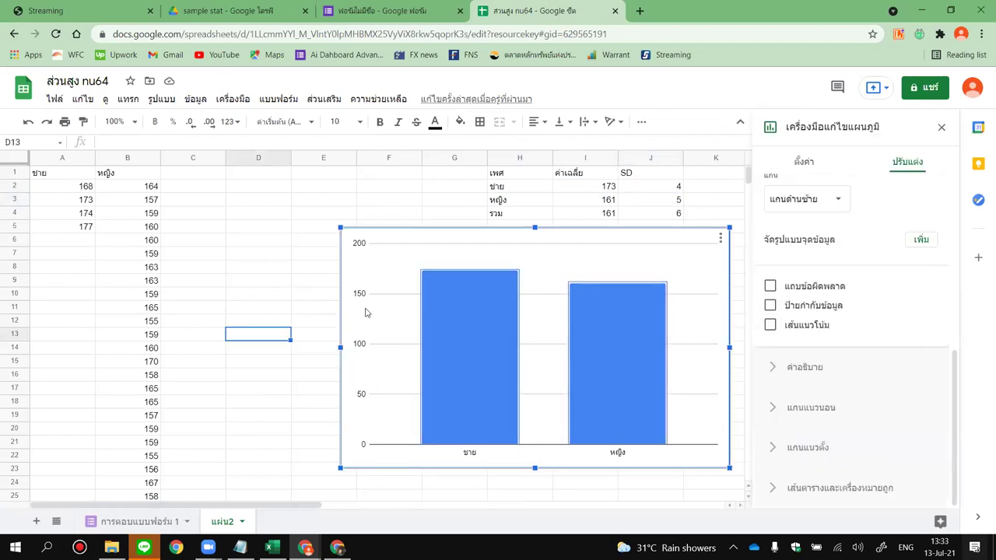
{"action": "left_click", "coordinate": [770, 286]}
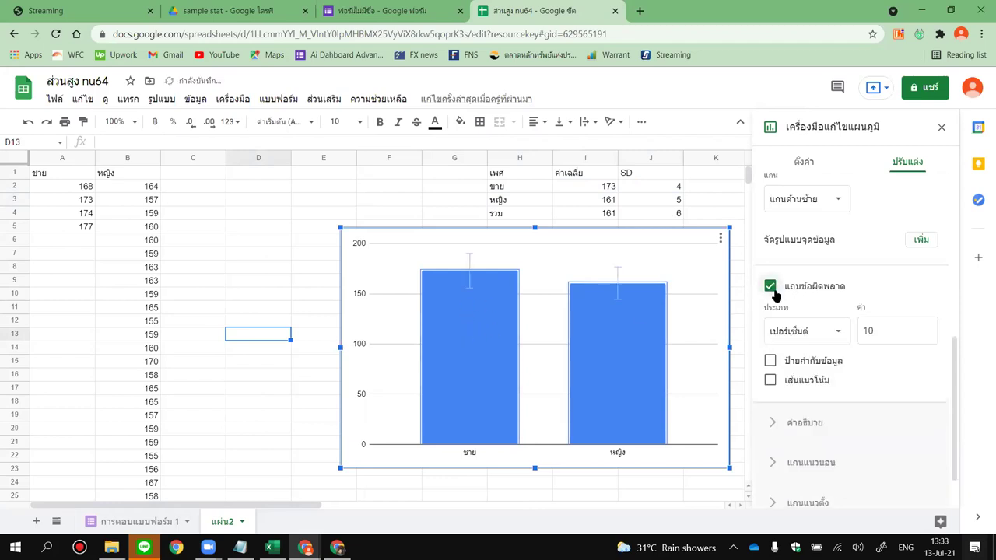
Set the error bars' type to standard deviation (ค่าเบี่ยงเบนมาตรฐาน) with a value of 4.
{"action": "left_click", "coordinate": [890, 333]}
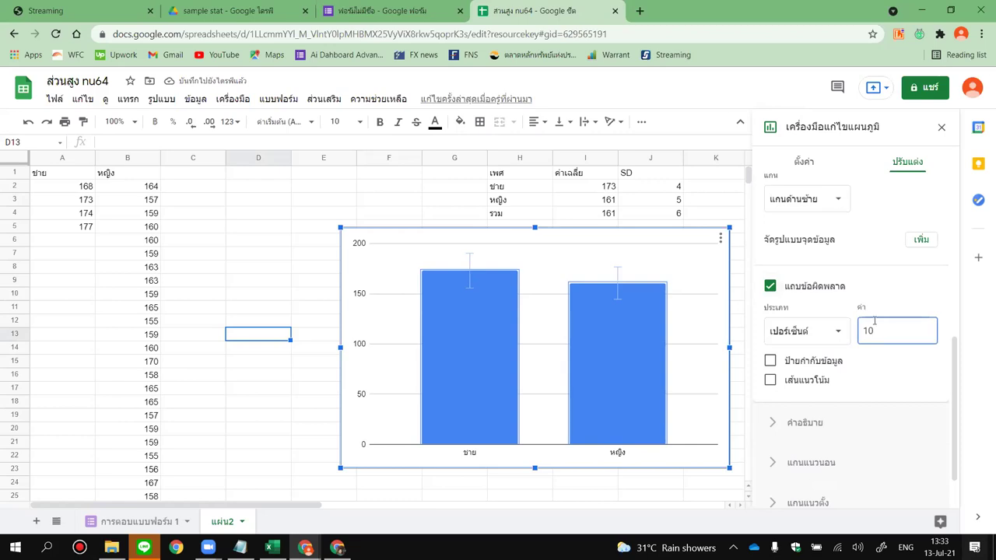
{"action": "left_click", "coordinate": [823, 332]}
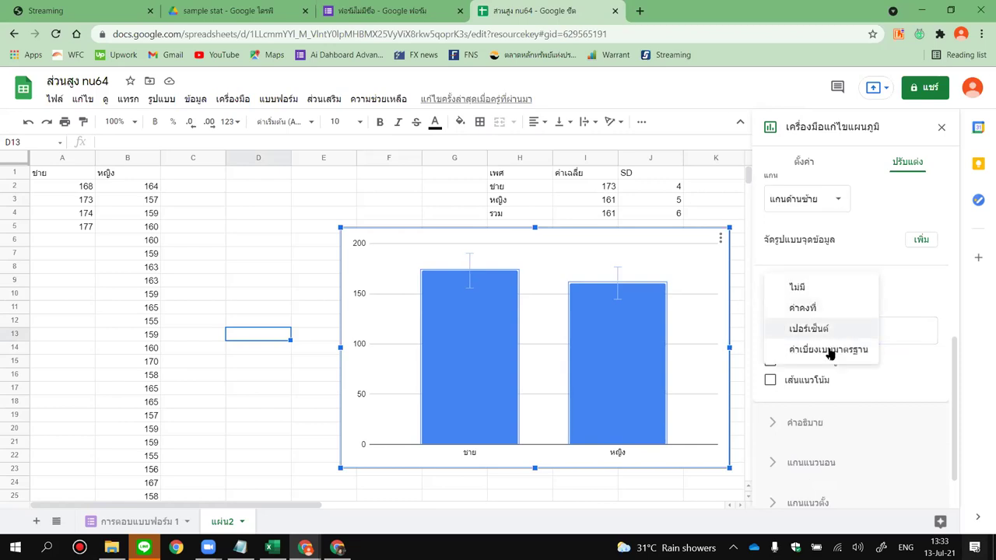
{"action": "left_click", "coordinate": [828, 351]}
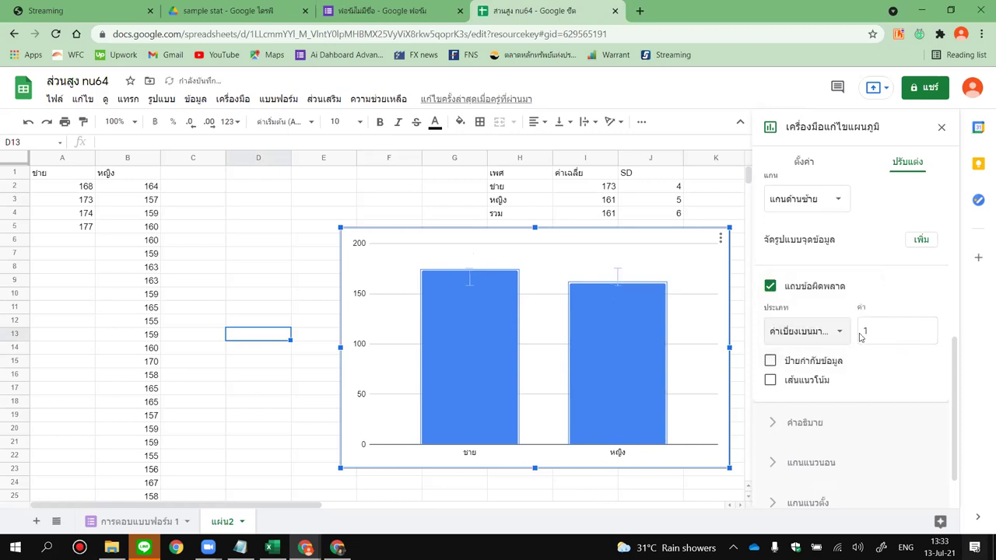
{"action": "left_click", "coordinate": [869, 331]}
{"action": "left_click_drag", "start_coordinate": [869, 331], "coordinate": [861, 331]}
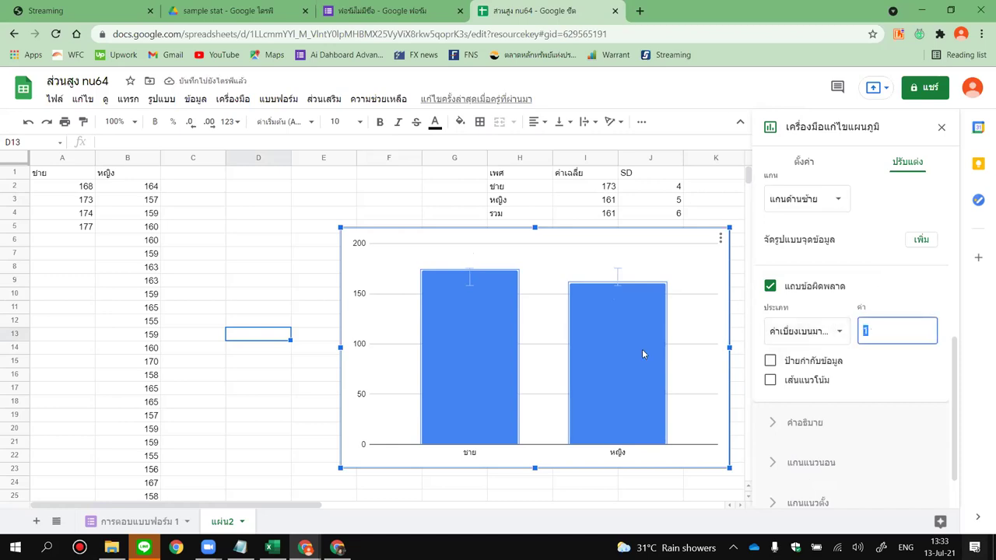
{"action": "type", "text": "ภ"}
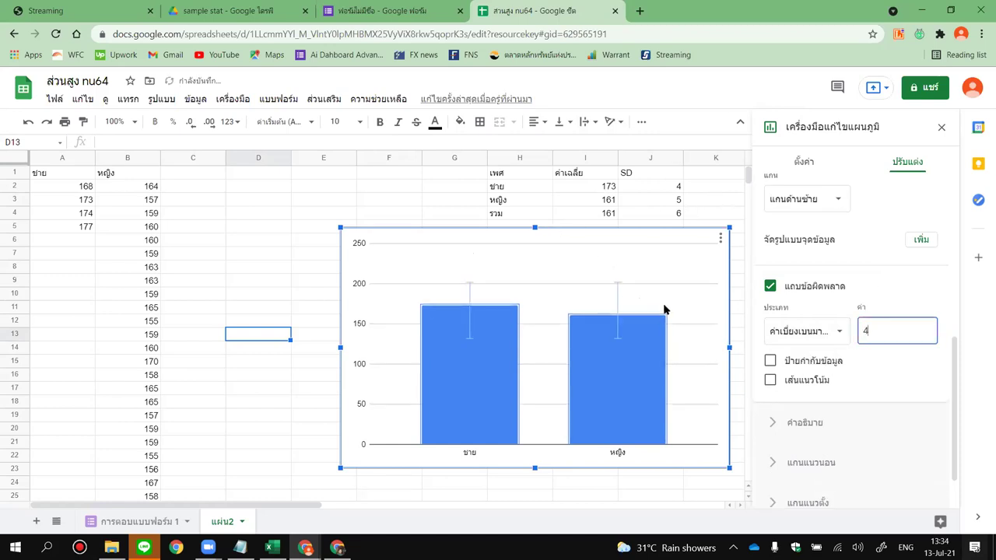
Examine the chart's error bar, data point and setup options for a way to give each gender its own SD.
{"action": "left_click", "coordinate": [662, 309]}
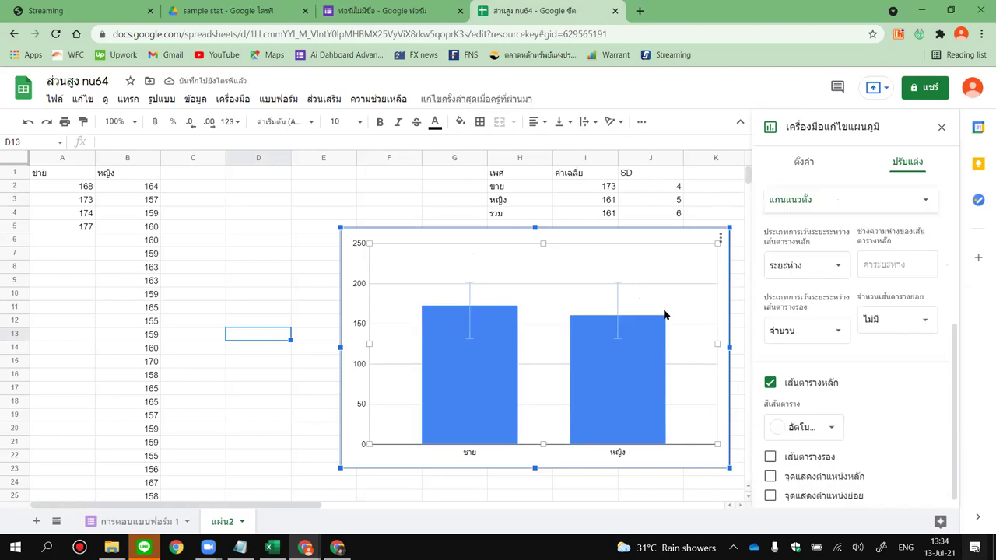
{"action": "left_click", "coordinate": [619, 304]}
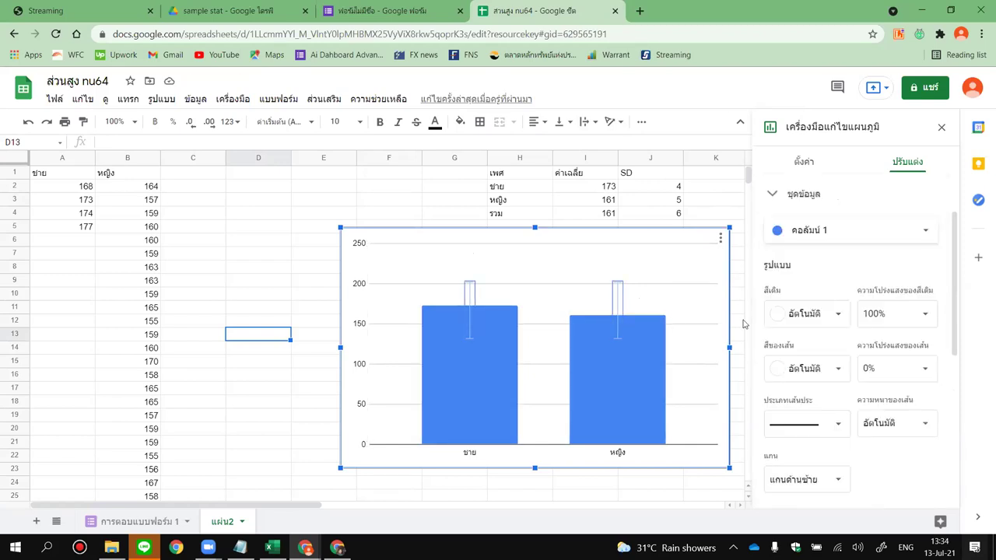
{"action": "scroll", "coordinate": [879, 322], "scroll_direction": "down", "scroll_amount": 3}
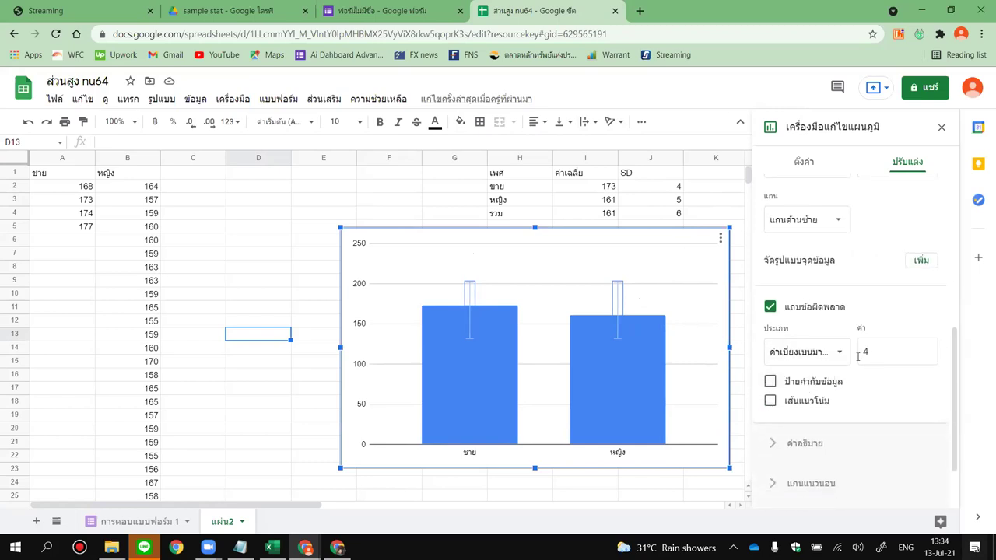
{"action": "left_click", "coordinate": [644, 347]}
{"action": "left_click", "coordinate": [644, 347]}
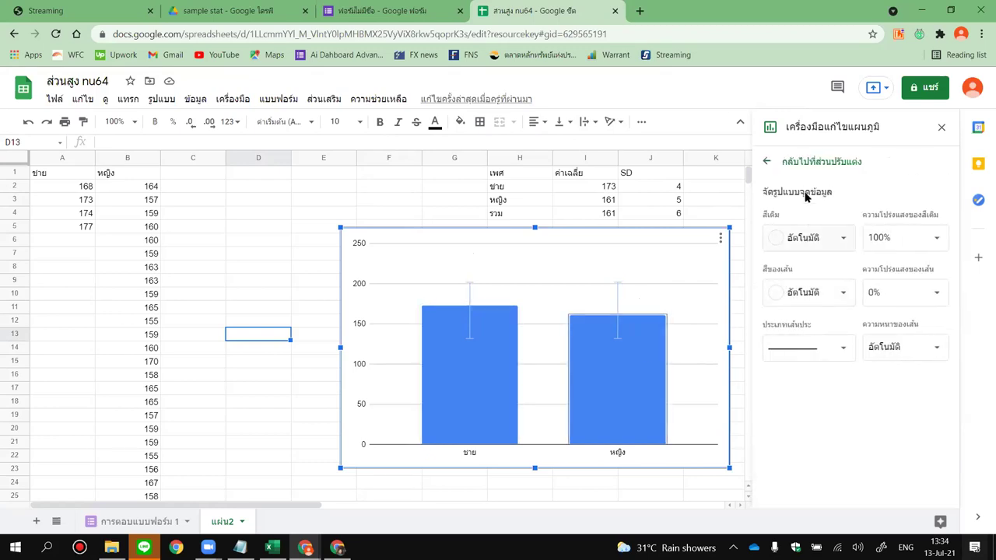
{"action": "left_click", "coordinate": [767, 162]}
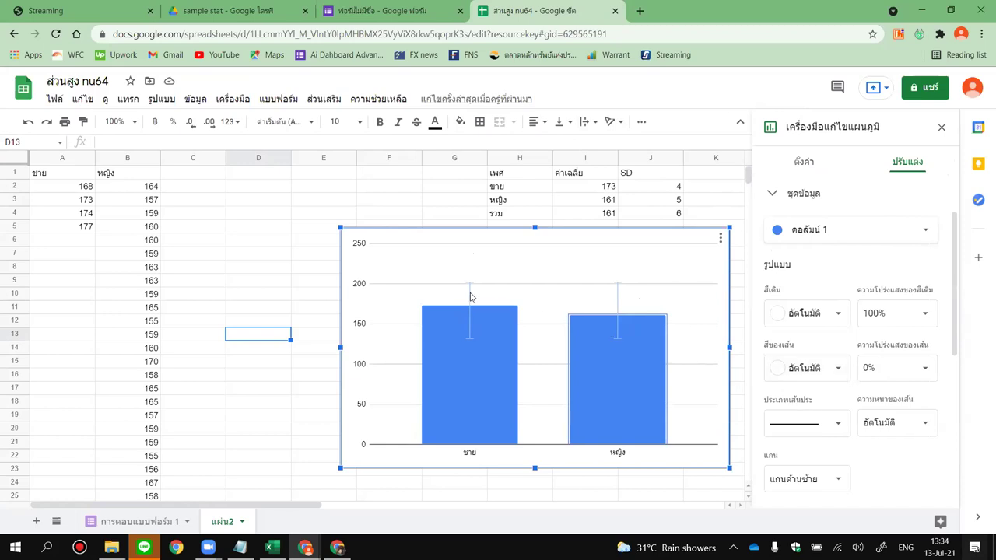
{"action": "left_click", "coordinate": [443, 340]}
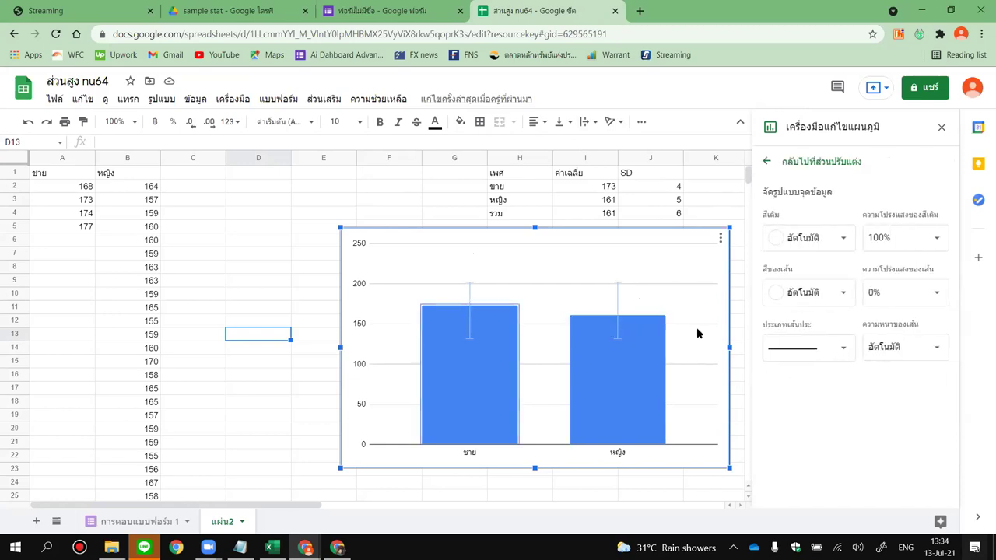
{"action": "left_click", "coordinate": [619, 303]}
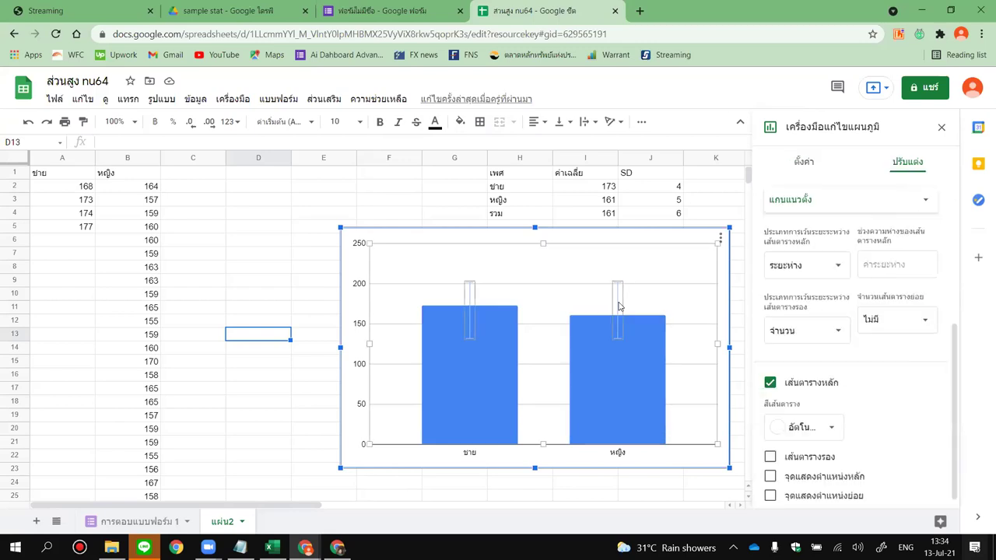
{"action": "left_click", "coordinate": [619, 308]}
{"action": "scroll", "coordinate": [911, 319], "scroll_direction": "up", "scroll_amount": 2}
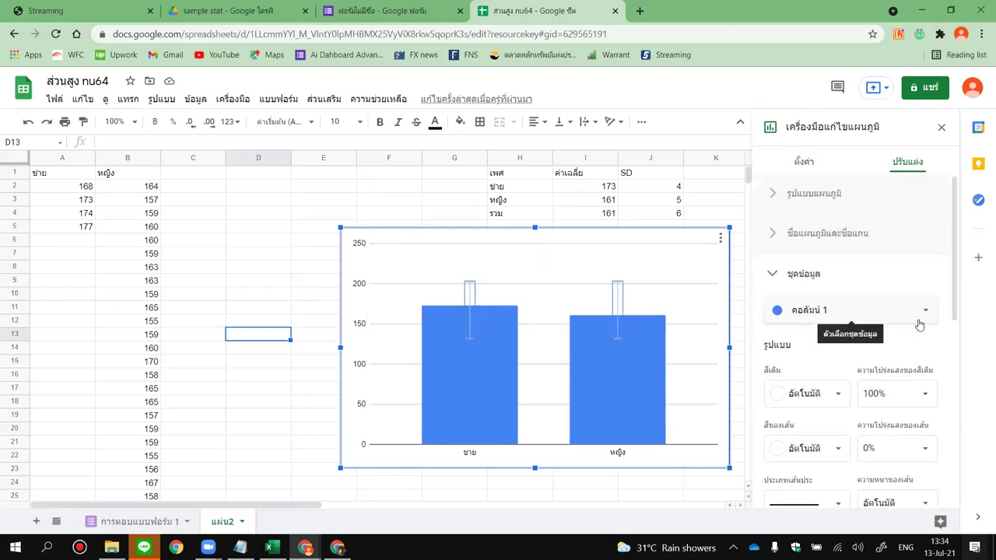
{"action": "left_click", "coordinate": [806, 164]}
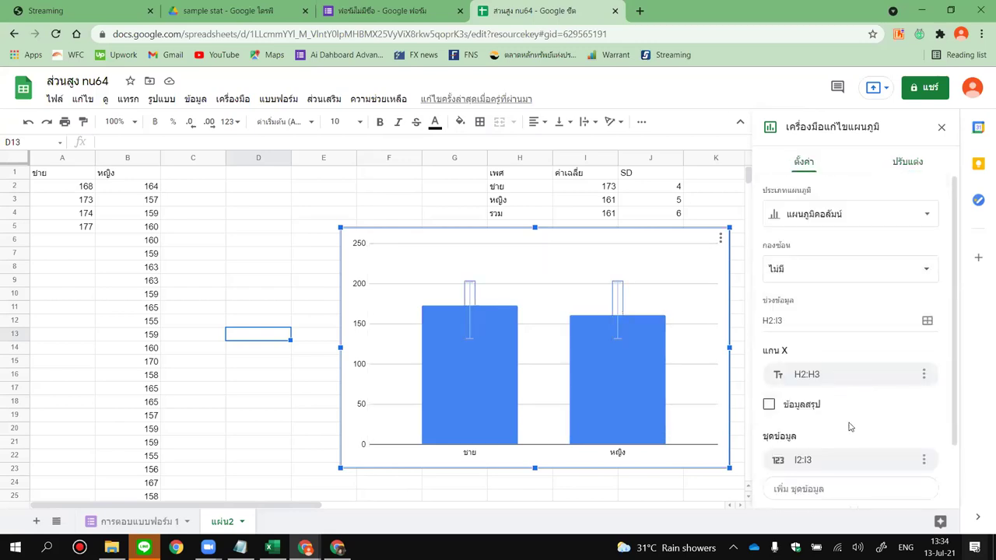
{"action": "scroll", "coordinate": [849, 426], "scroll_direction": "down", "scroll_amount": 2}
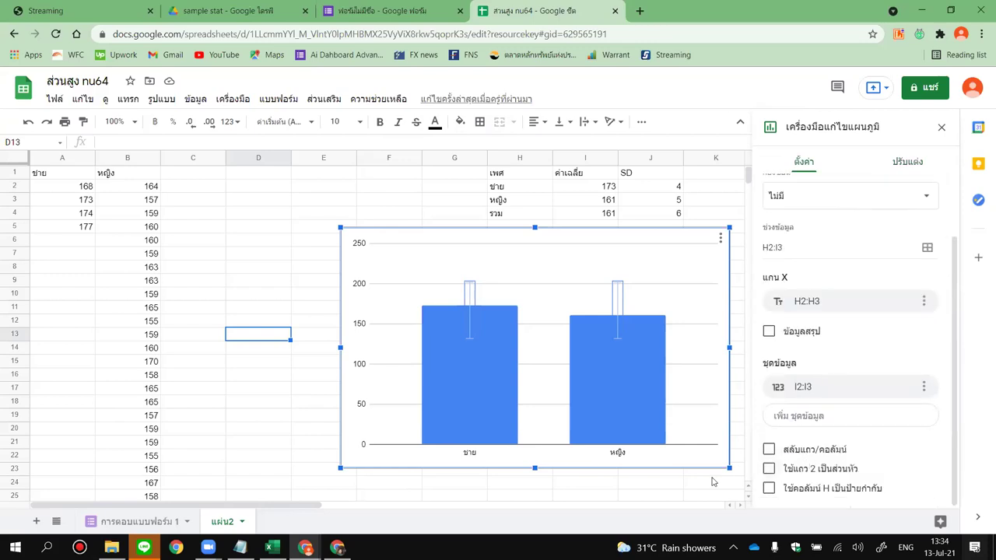
{"action": "left_click", "coordinate": [686, 488]}
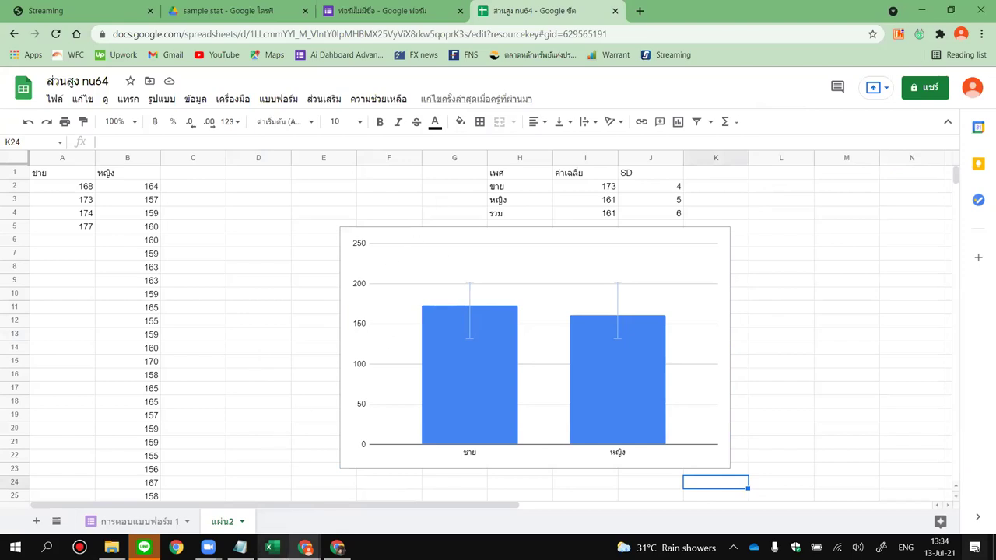
{"action": "left_click", "coordinate": [271, 547]}
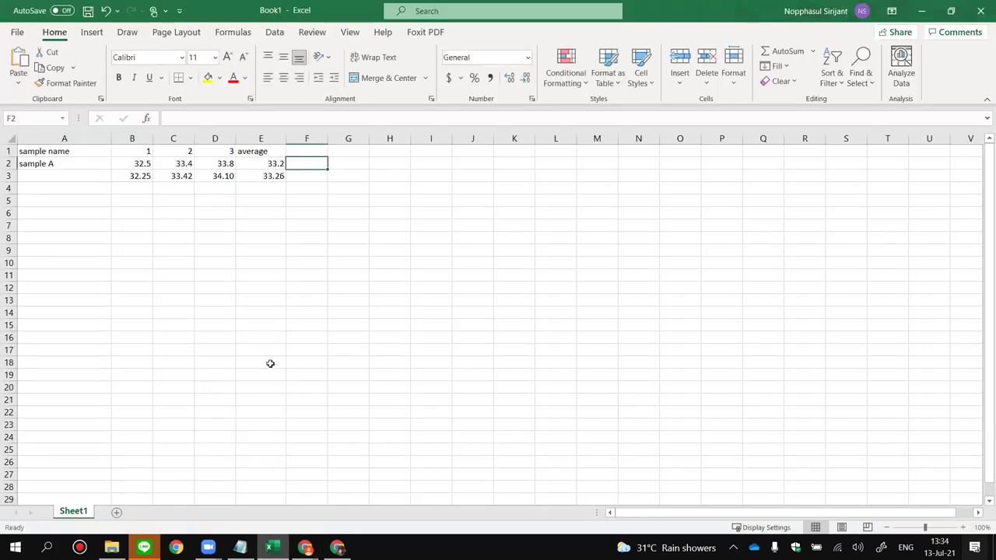
{"action": "left_click", "coordinate": [117, 514]}
{"action": "key", "text": "alt+Tab"}
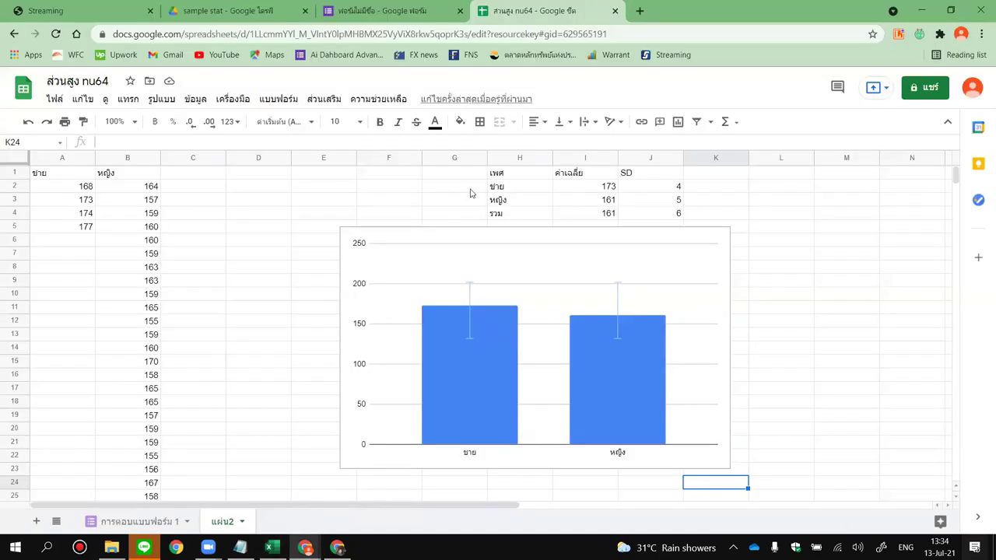
Download the spreadsheet as a Microsoft Excel (.xlsx) file.
{"action": "left_click", "coordinate": [55, 101]}
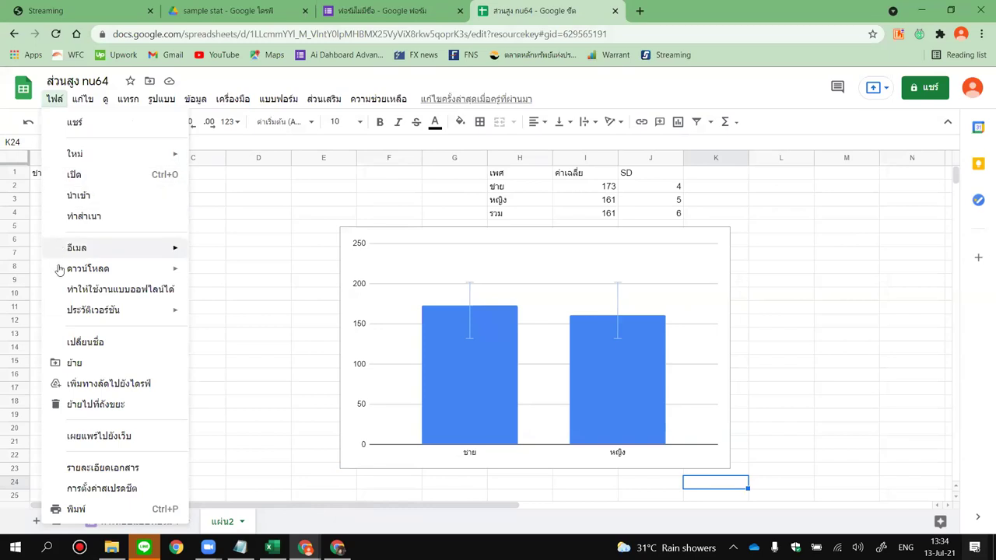
{"action": "mouse_move", "coordinate": [78, 270]}
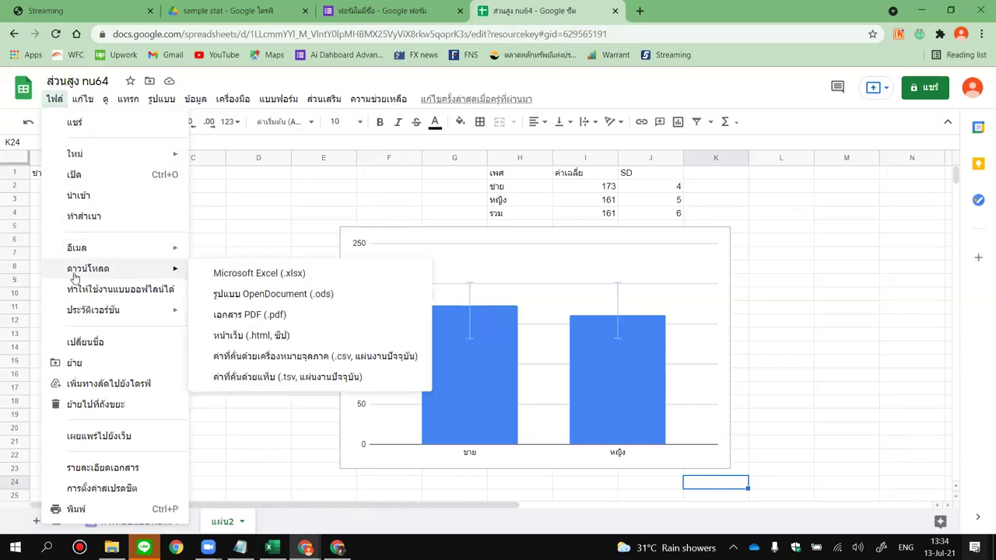
{"action": "left_click", "coordinate": [303, 276]}
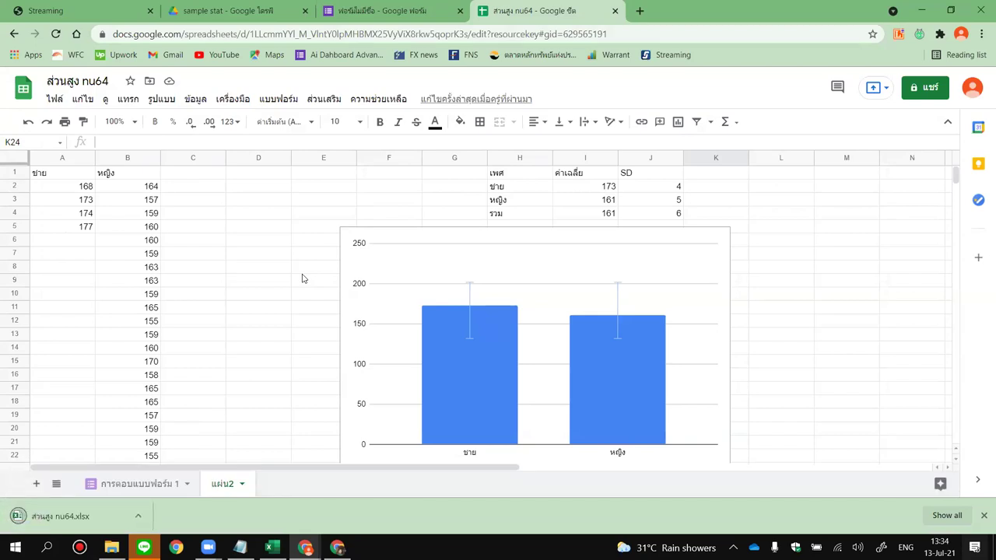
Open the downloaded ส่วนสูง nu64.xlsx in Excel and enable editing.
{"action": "left_click", "coordinate": [69, 519]}
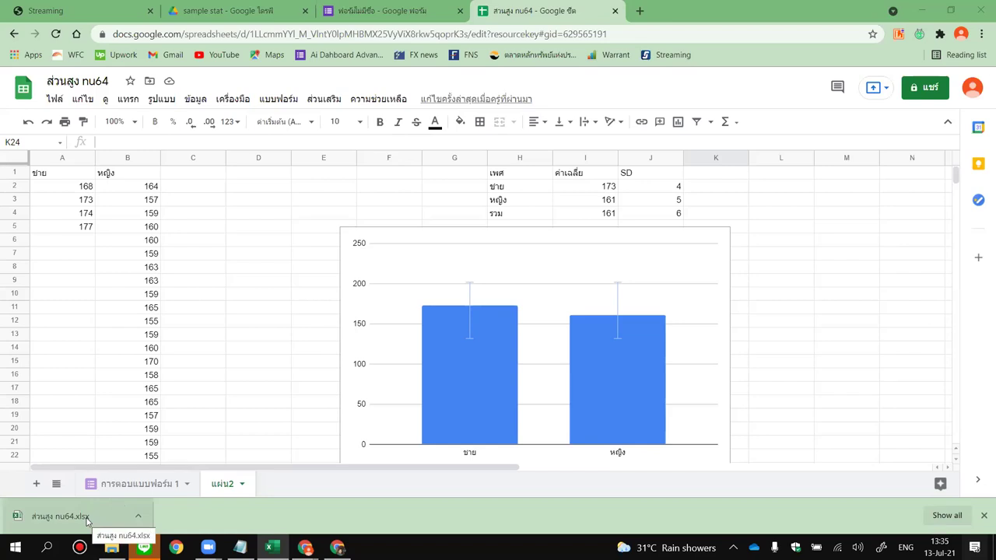
{"action": "left_click", "coordinate": [271, 547]}
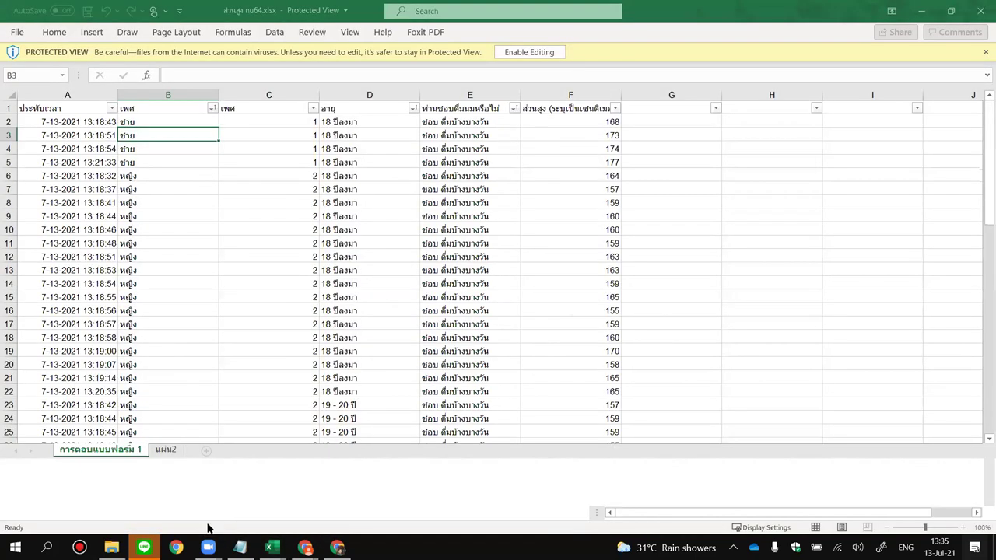
{"action": "left_click", "coordinate": [530, 54]}
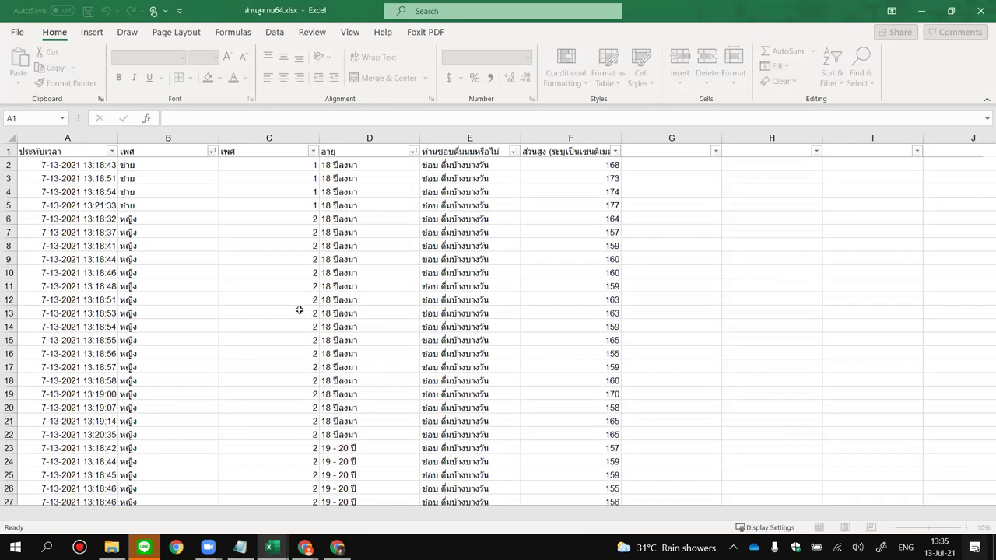
Delete the standard deviation error bars from the column chart on sheet แผ่น2.
{"action": "scroll", "coordinate": [299, 309], "scroll_direction": "down", "scroll_amount": 11}
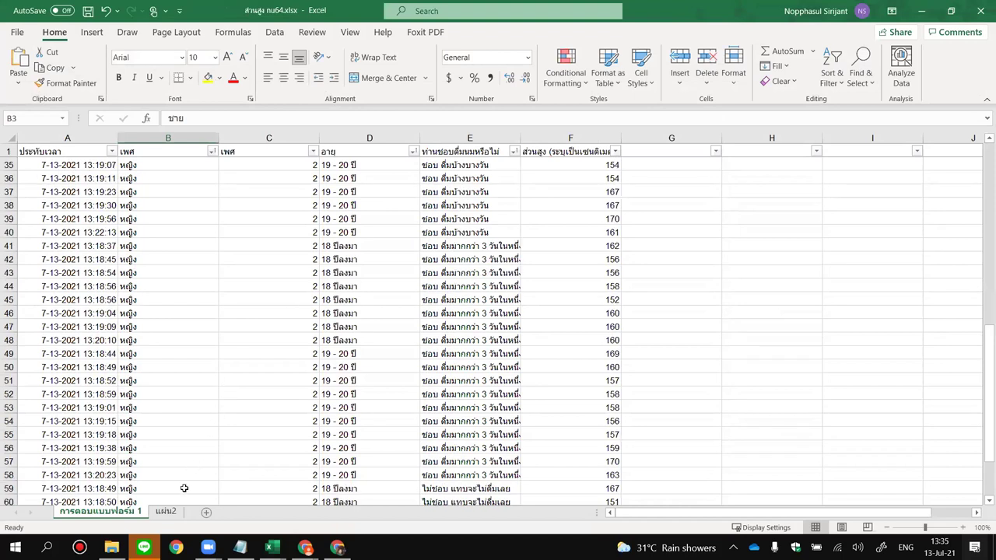
{"action": "left_click", "coordinate": [165, 511]}
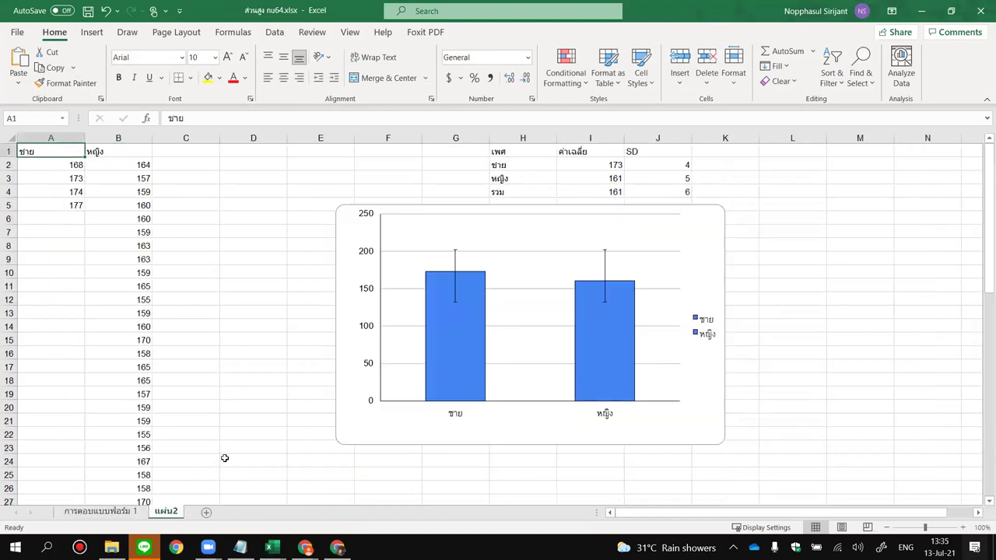
{"action": "left_click", "coordinate": [465, 284]}
{"action": "double_click", "coordinate": [466, 285]}
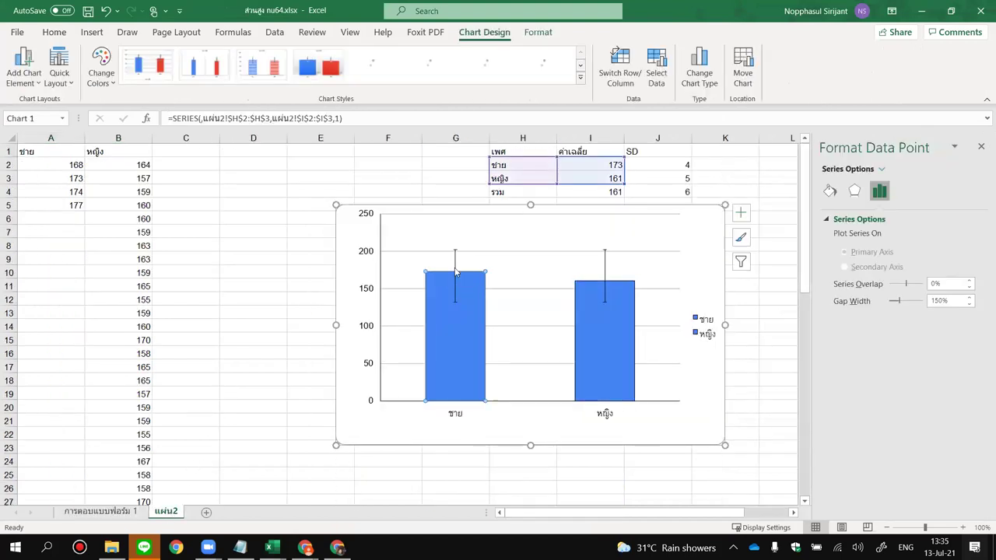
{"action": "left_click", "coordinate": [455, 273]}
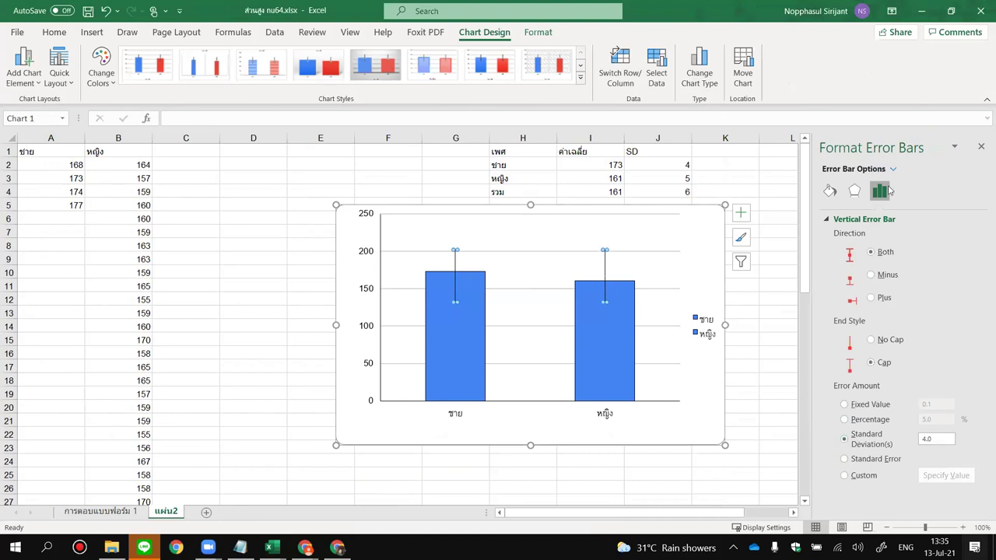
{"action": "left_click", "coordinate": [981, 146]}
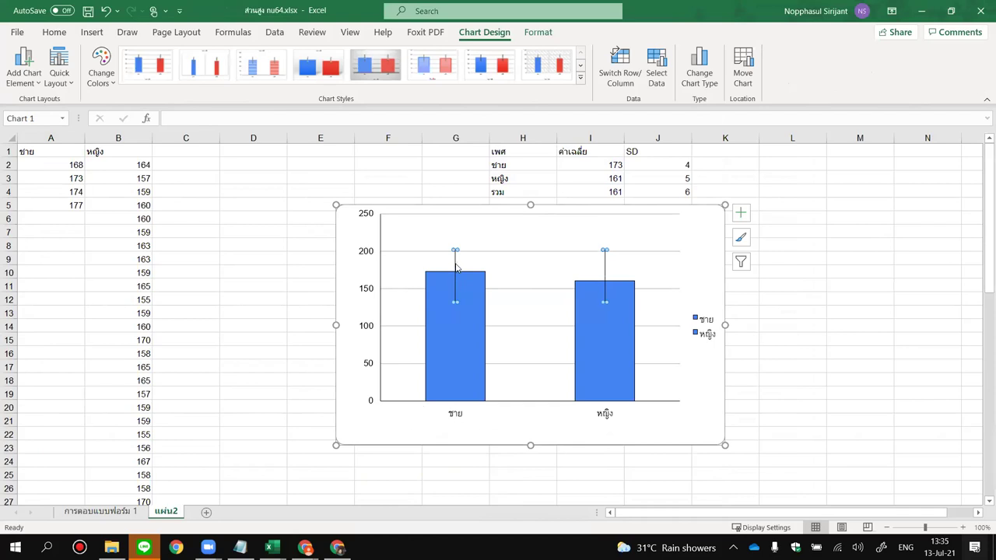
{"action": "key", "text": "Delete"}
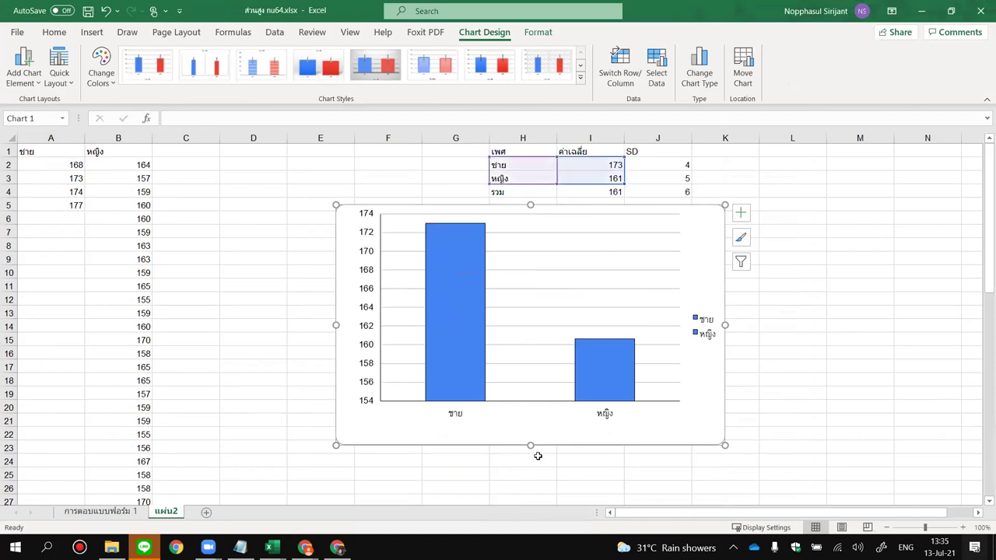
{"action": "mouse_move", "coordinate": [464, 361]}
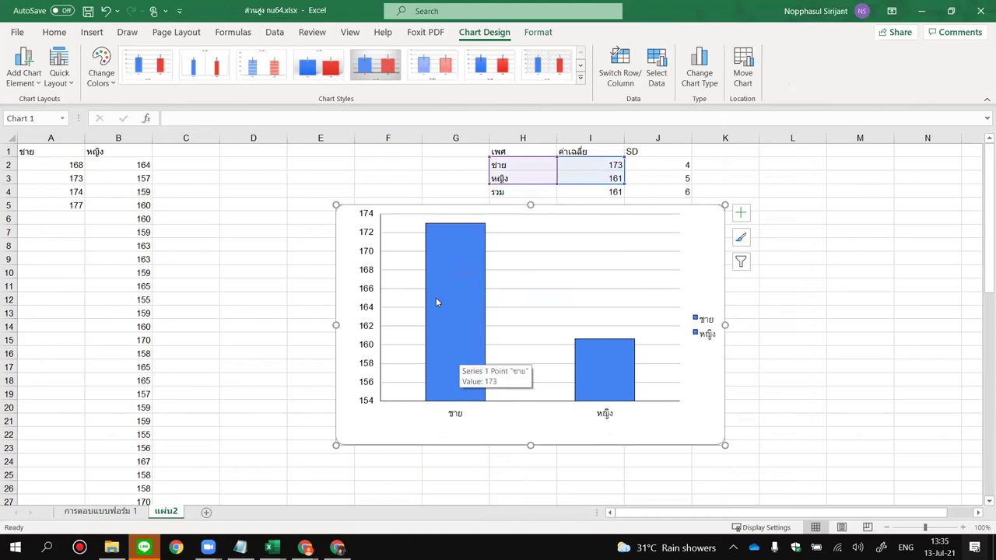
Move the column chart clear of the summary table, placing it across columns E to K.
{"action": "left_click", "coordinate": [775, 302]}
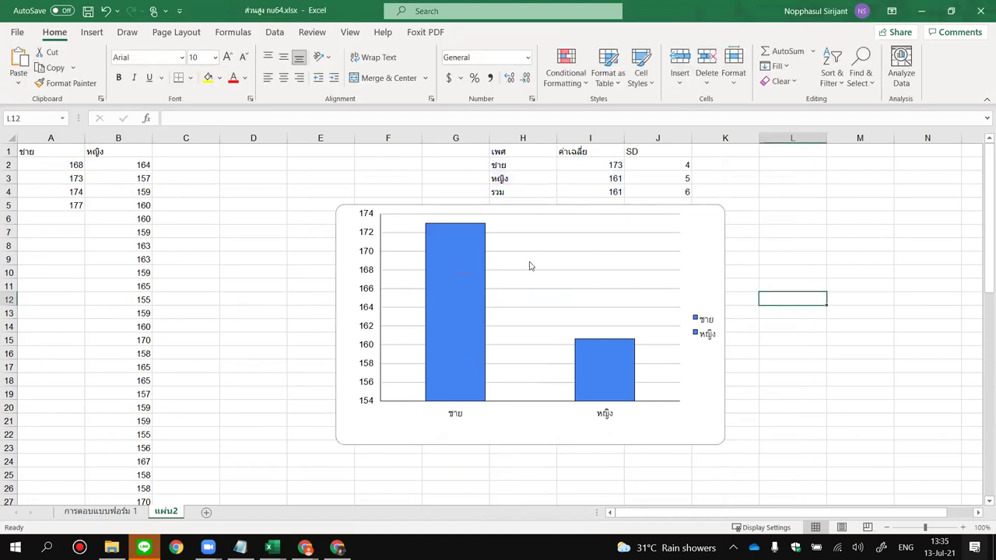
{"action": "left_click", "coordinate": [475, 248]}
{"action": "left_click_drag", "start_coordinate": [347, 224], "coordinate": [397, 263]}
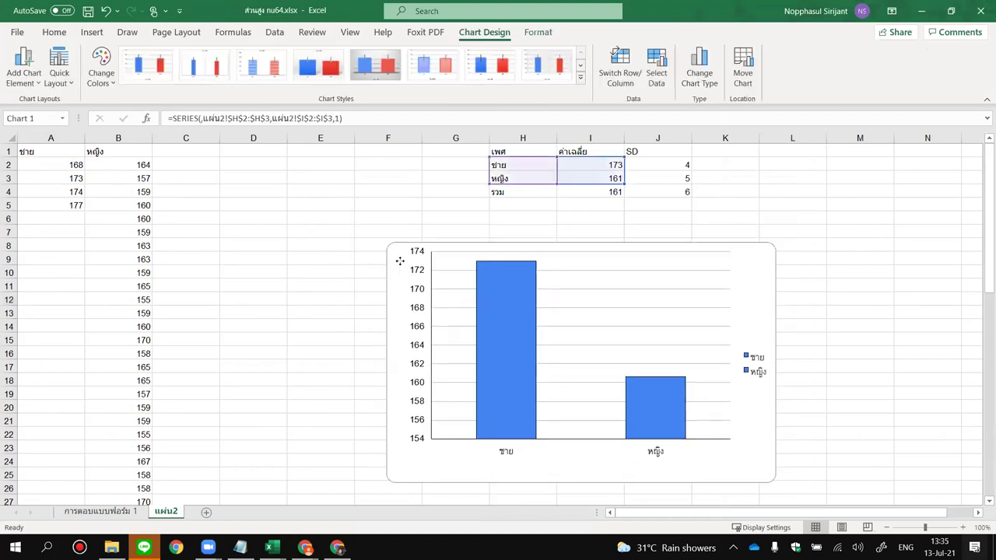
{"action": "double_click", "coordinate": [506, 280]}
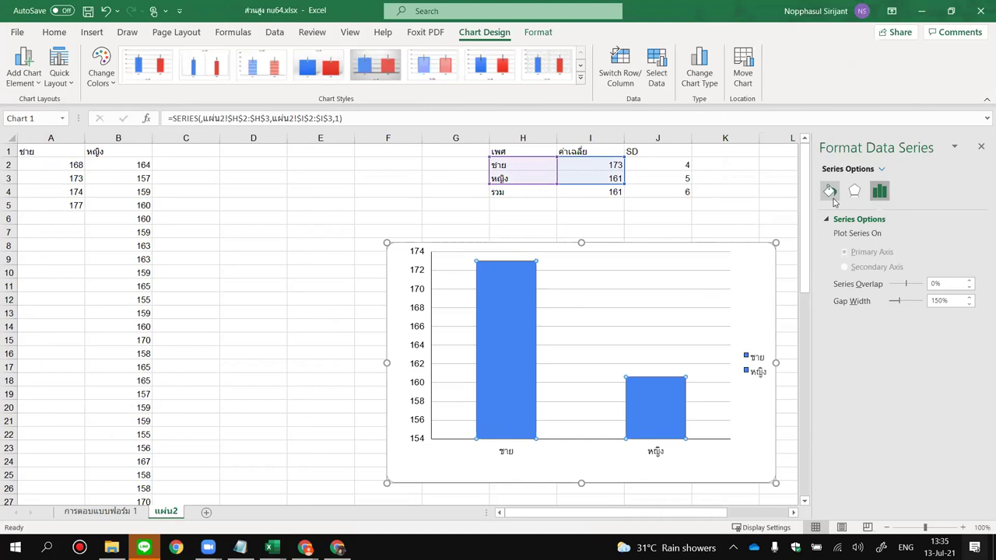
{"action": "left_click_drag", "start_coordinate": [758, 250], "coordinate": [679, 237]}
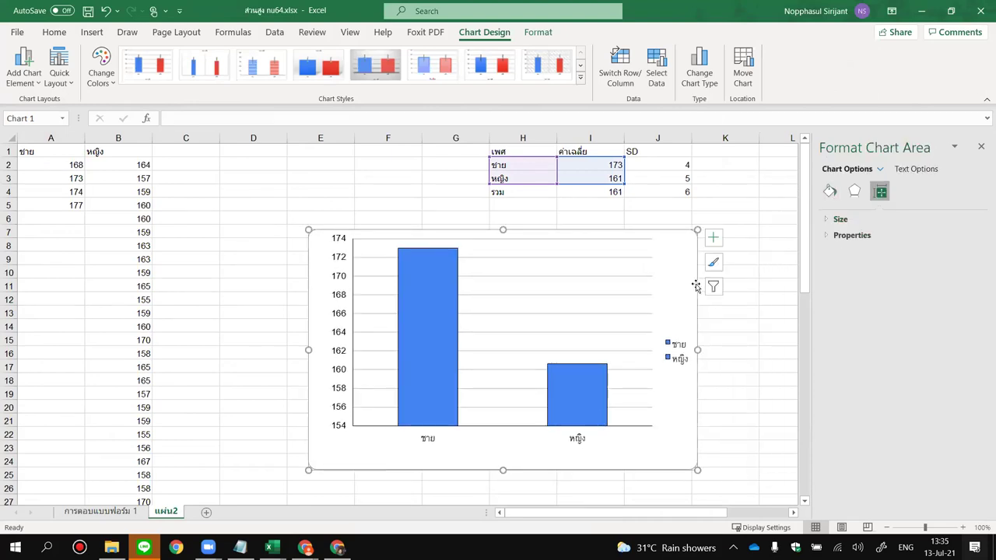
Add error bars to the column chart, set their error amount to Custom, and open the custom error value settings.
{"action": "left_click", "coordinate": [714, 238]}
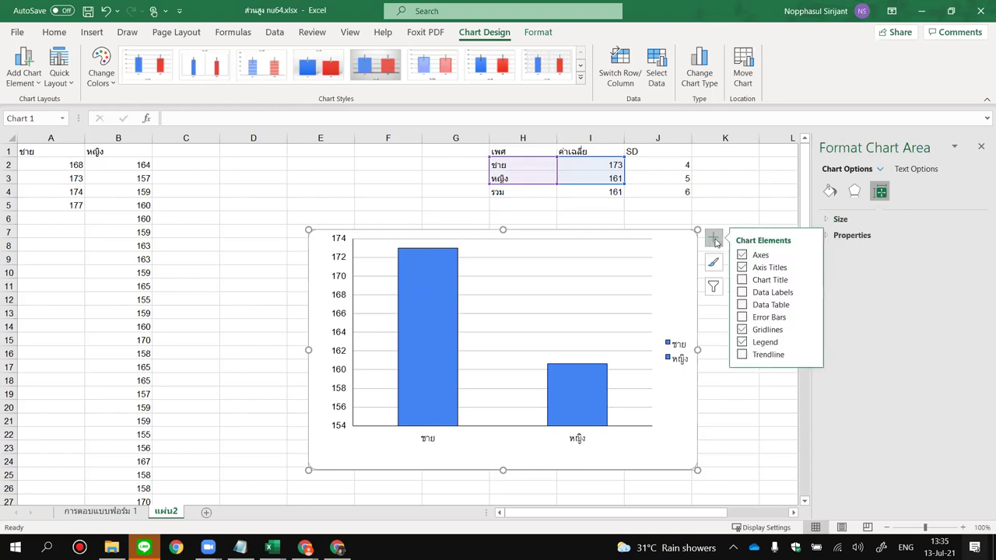
{"action": "left_click", "coordinate": [743, 317]}
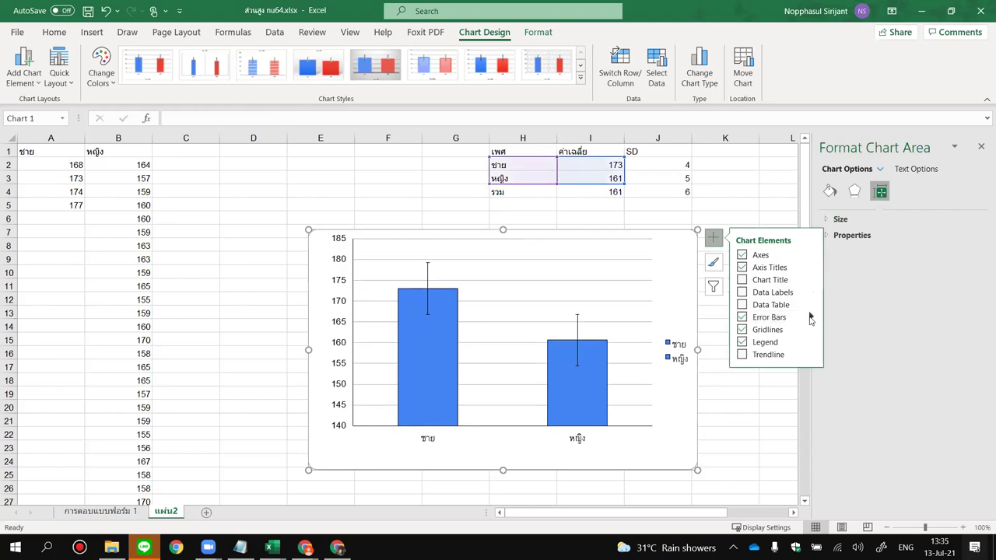
{"action": "left_click", "coordinate": [809, 317]}
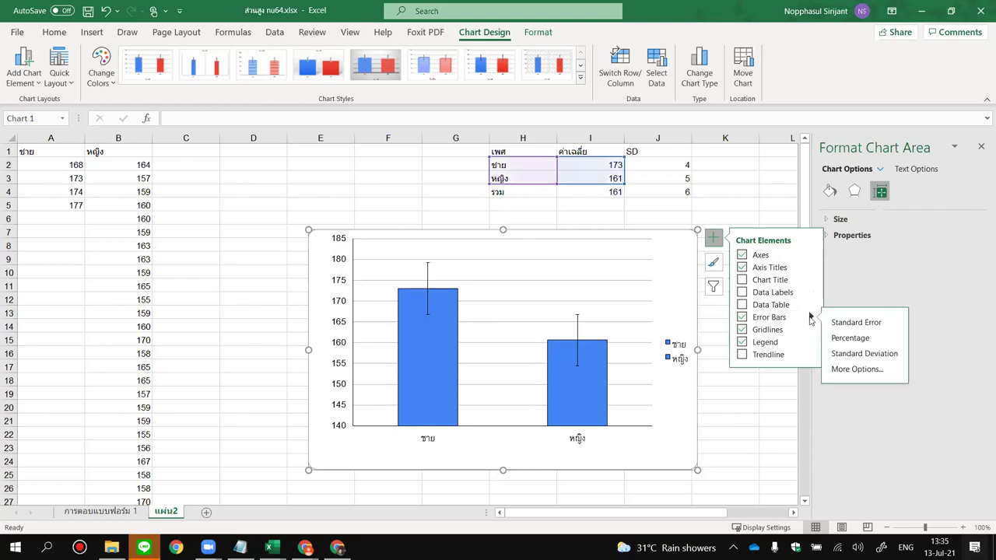
{"action": "left_click", "coordinate": [842, 370]}
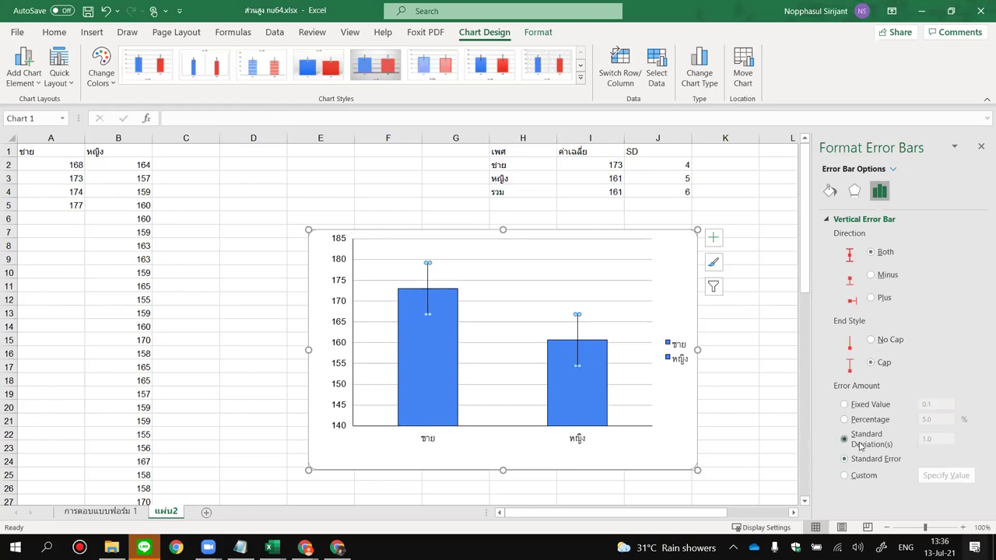
{"action": "left_click", "coordinate": [859, 446]}
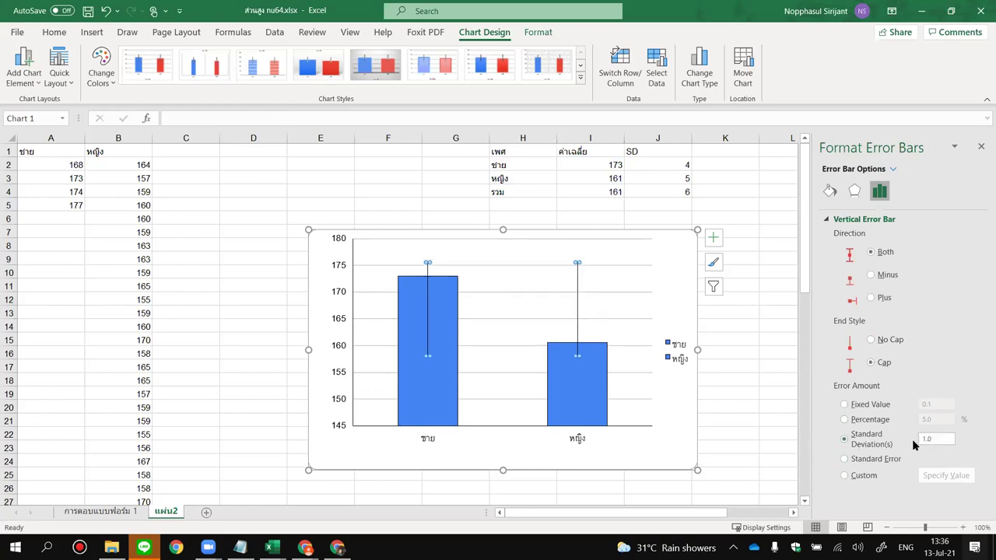
{"action": "left_click", "coordinate": [863, 478]}
{"action": "left_click", "coordinate": [957, 474]}
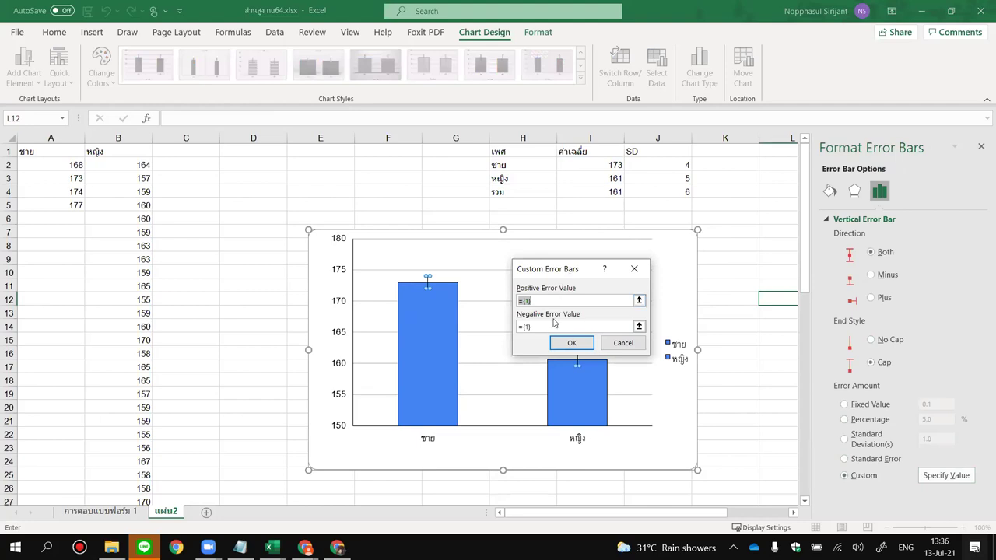
Try to set the custom positive error value to 4+แผ่น2!$J$2 and the negative one to =แผ่น2!$J$2.
{"action": "type", "text": "4"}
{"action": "left_click", "coordinate": [638, 301]}
{"action": "left_click", "coordinate": [655, 165]}
{"action": "left_click", "coordinate": [638, 290]}
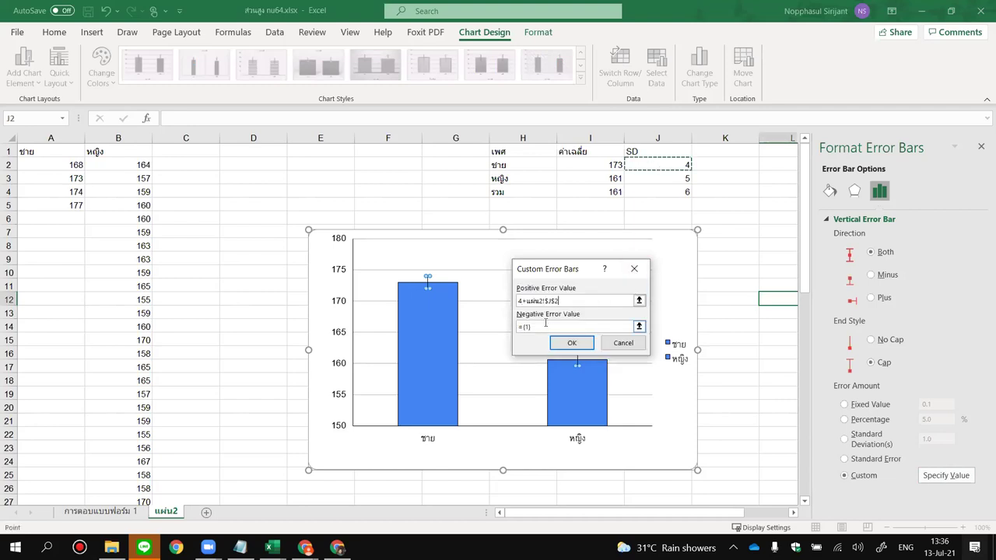
{"action": "left_click", "coordinate": [639, 327]}
{"action": "left_click", "coordinate": [665, 170]}
{"action": "left_click", "coordinate": [640, 289]}
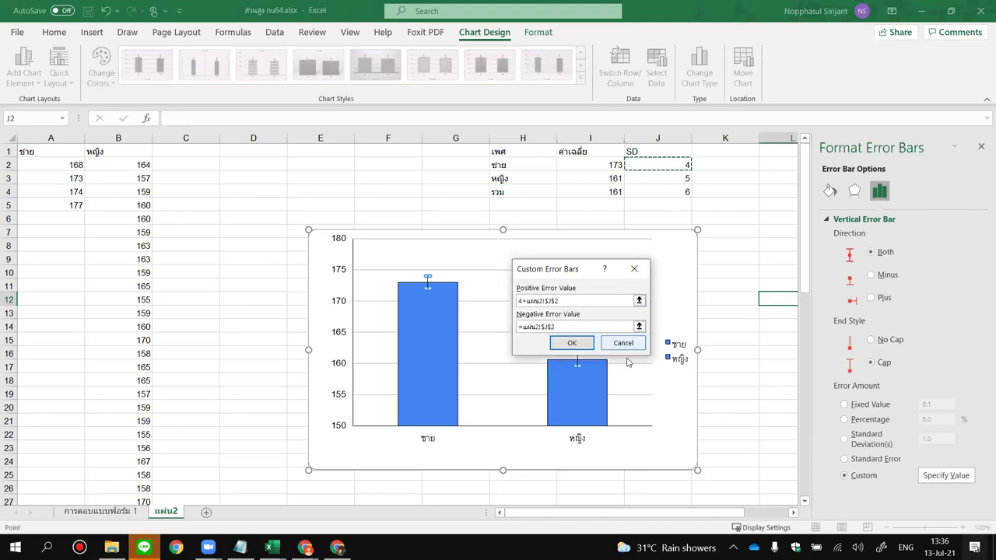
{"action": "left_click", "coordinate": [572, 342]}
{"action": "left_click", "coordinate": [477, 323]}
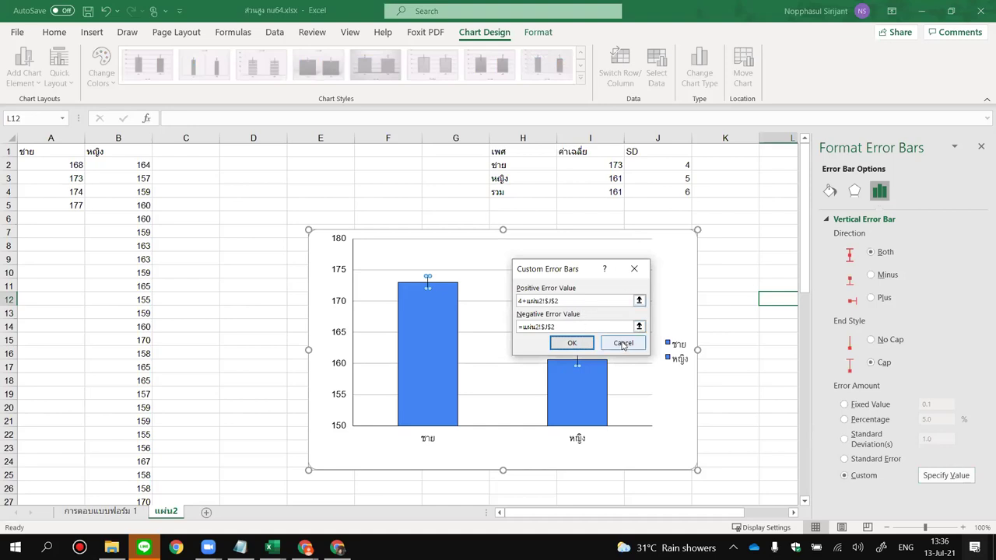
Set the custom positive and negative error values to 4.
{"action": "left_click_drag", "start_coordinate": [589, 302], "coordinate": [447, 297]}
{"action": "type", "text": "4"}
{"action": "left_click", "coordinate": [562, 327]}
{"action": "left_click_drag", "start_coordinate": [561, 326], "coordinate": [488, 330]}
{"action": "type", "text": "4"}
{"action": "left_click", "coordinate": [571, 343]}
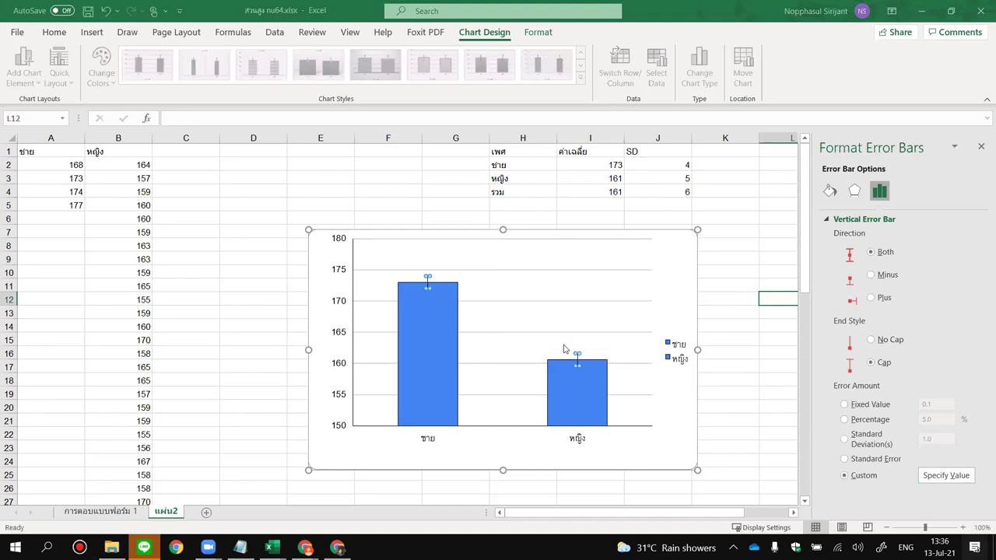
{"action": "left_click", "coordinate": [507, 347]}
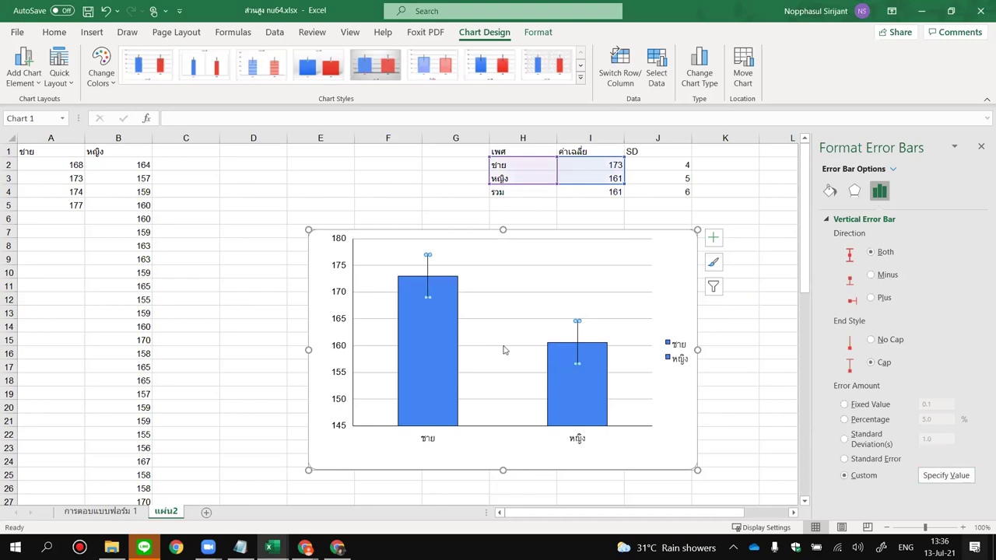
Reopen the error bar options from the หญิง column's error bar and try the Fixed Value error amount.
{"action": "left_click", "coordinate": [578, 331]}
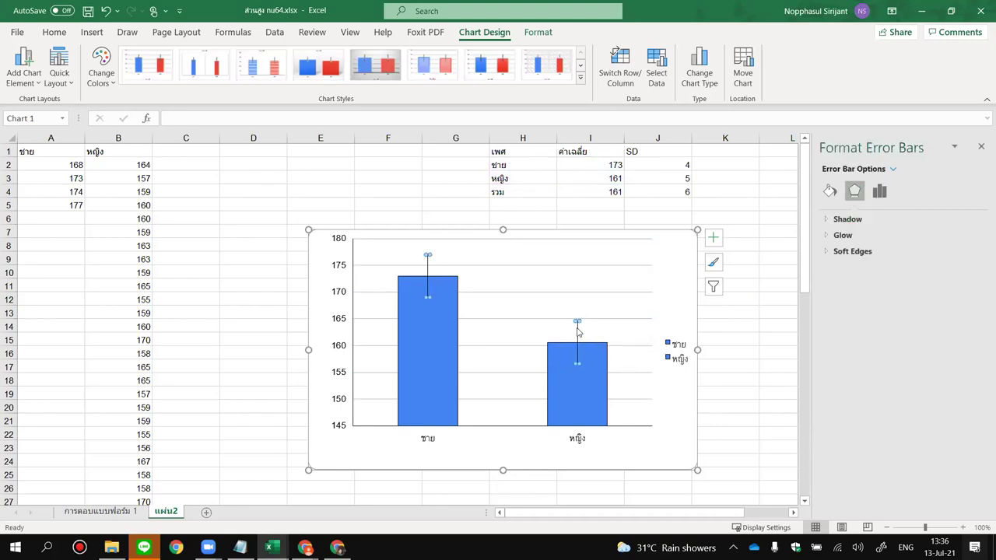
{"action": "left_click", "coordinate": [713, 238]}
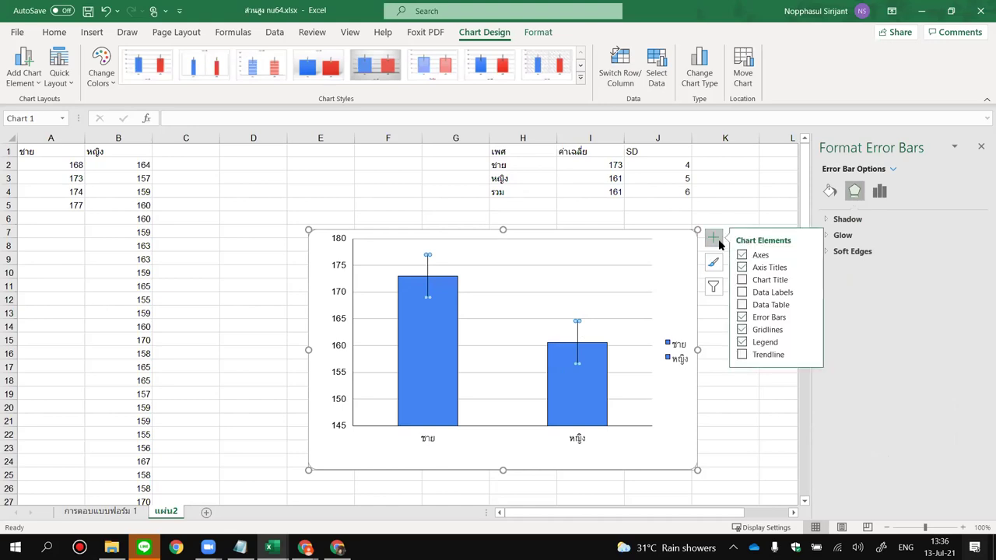
{"action": "left_click", "coordinate": [810, 317]}
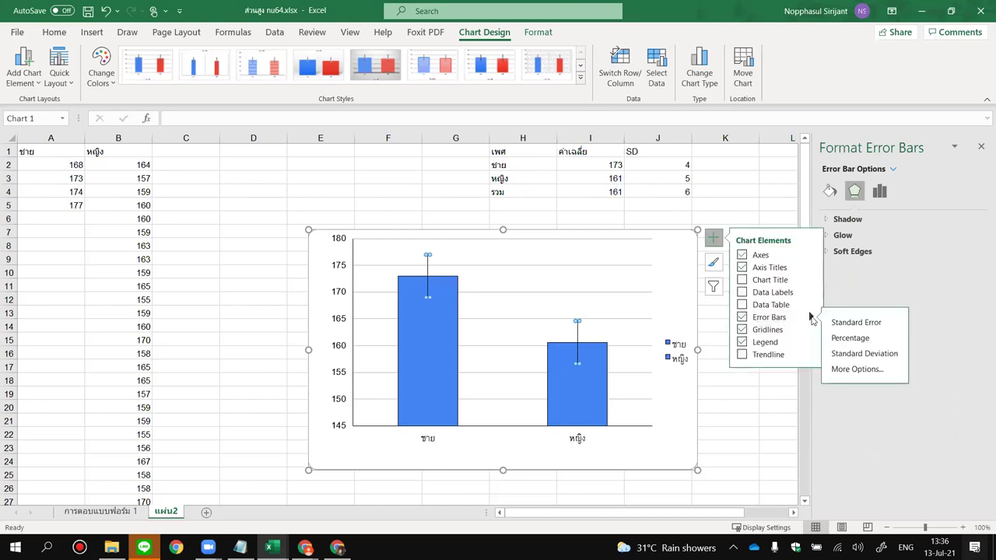
{"action": "left_click", "coordinate": [862, 370]}
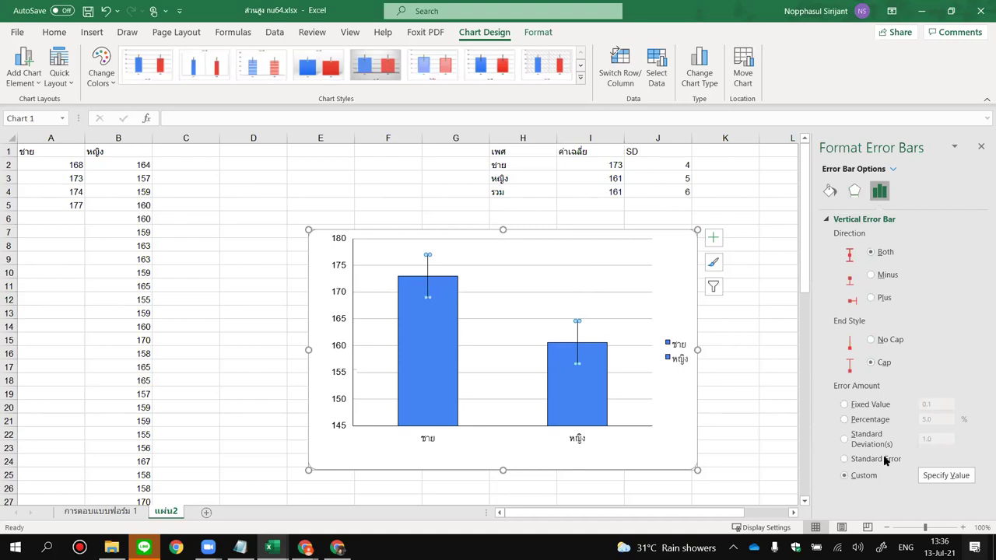
{"action": "left_click", "coordinate": [867, 406]}
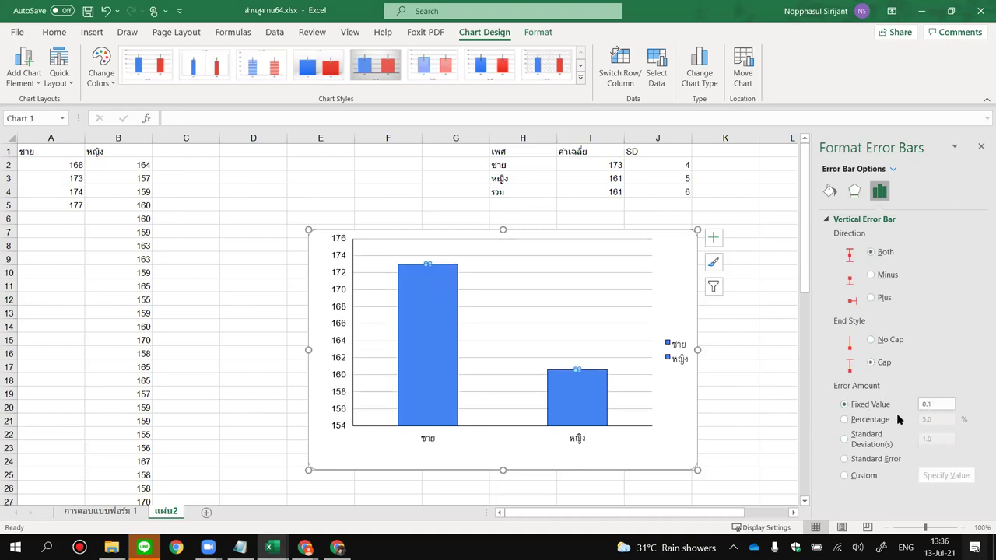
Set the error bars to Custom with positive and negative error values of 5.
{"action": "left_click", "coordinate": [873, 475]}
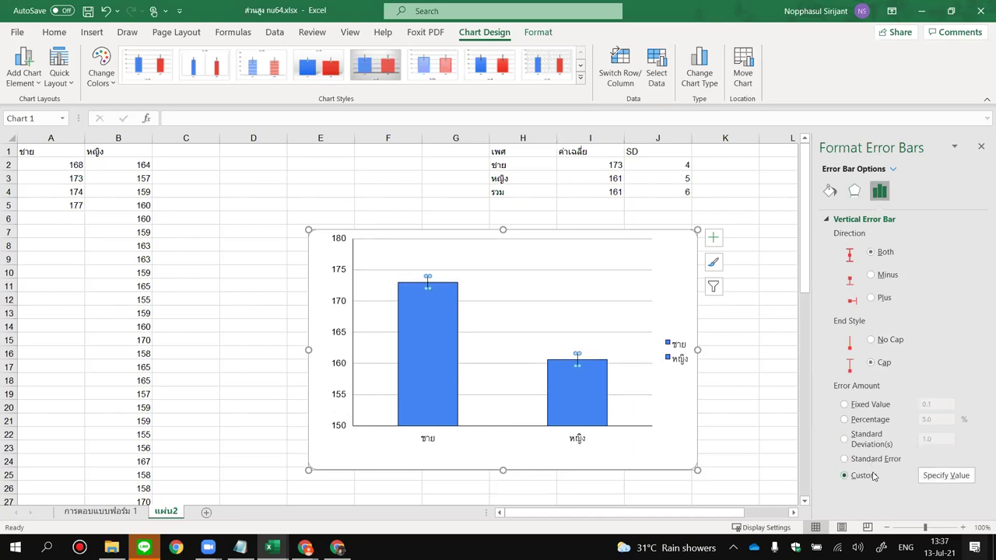
{"action": "left_click", "coordinate": [945, 475]}
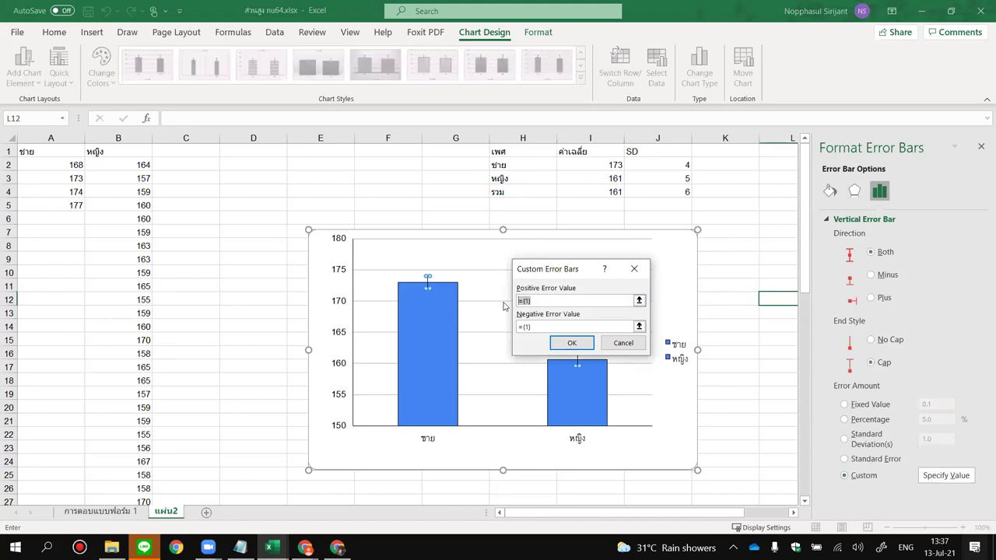
{"action": "type", "text": "5"}
{"action": "key", "text": "Tab"}
{"action": "type", "text": "5"}
{"action": "left_click", "coordinate": [571, 343]}
{"action": "left_click", "coordinate": [625, 356]}
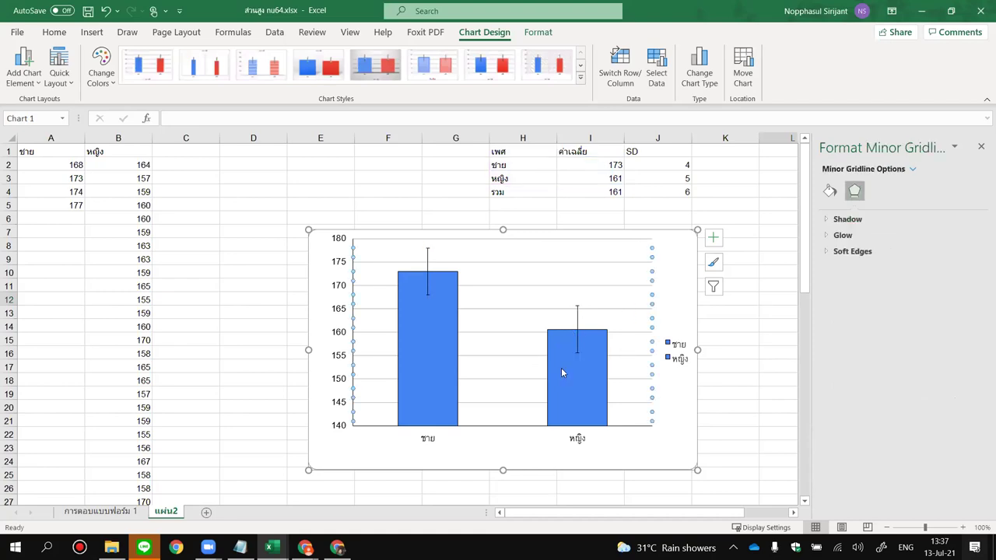
{"action": "left_click", "coordinate": [621, 463]}
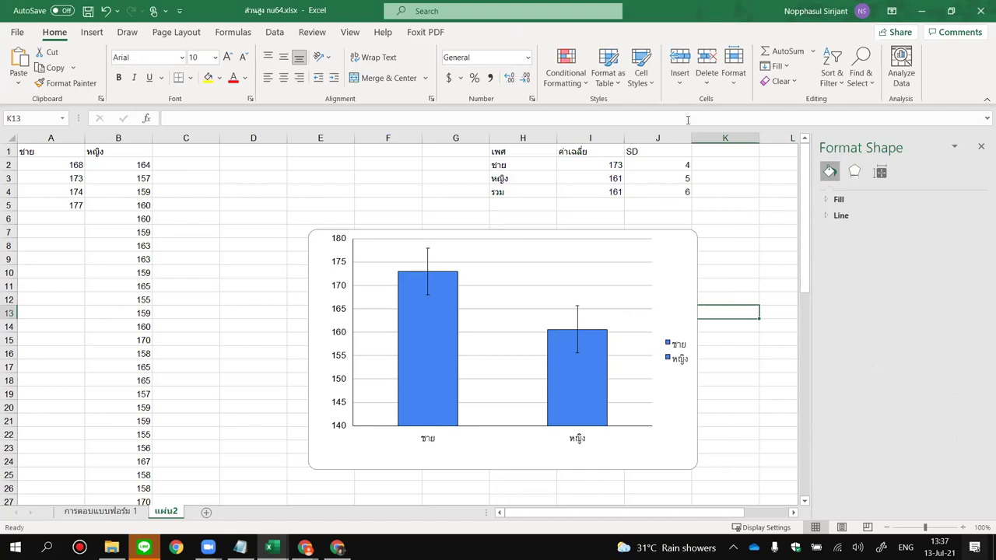
{"action": "left_click", "coordinate": [723, 249]}
{"action": "scroll", "coordinate": [214, 341], "scroll_direction": "down", "scroll_amount": 5}
{"action": "scroll", "coordinate": [214, 341], "scroll_direction": "up", "scroll_amount": 5}
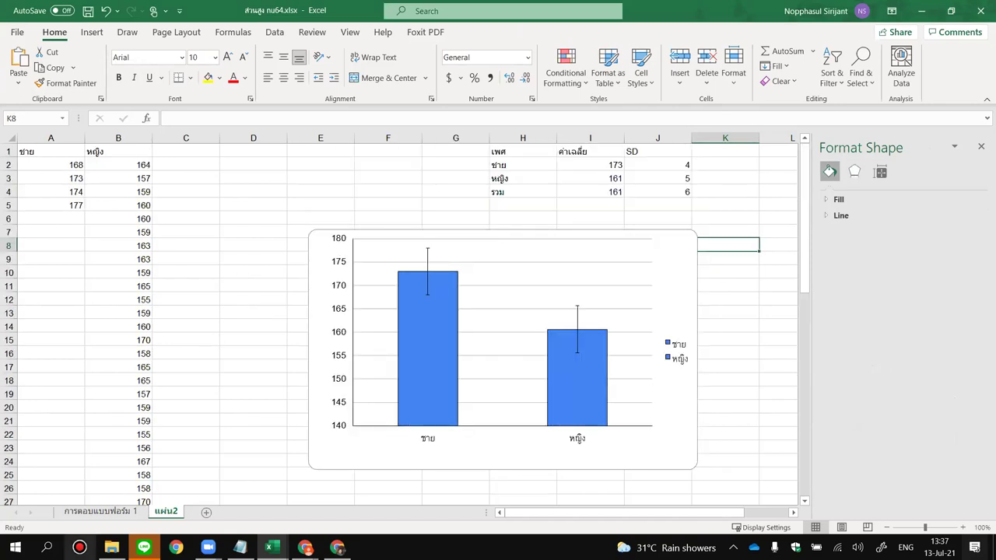
Sort the rows of sheet การตอบแบบฟอร์ม 1 from A to Z by the ท่านชอบดื่มนมหรือไม่ column.
{"action": "left_click", "coordinate": [99, 512]}
{"action": "scroll", "coordinate": [335, 366], "scroll_direction": "down", "scroll_amount": 5}
{"action": "scroll", "coordinate": [335, 365], "scroll_direction": "up", "scroll_amount": 16}
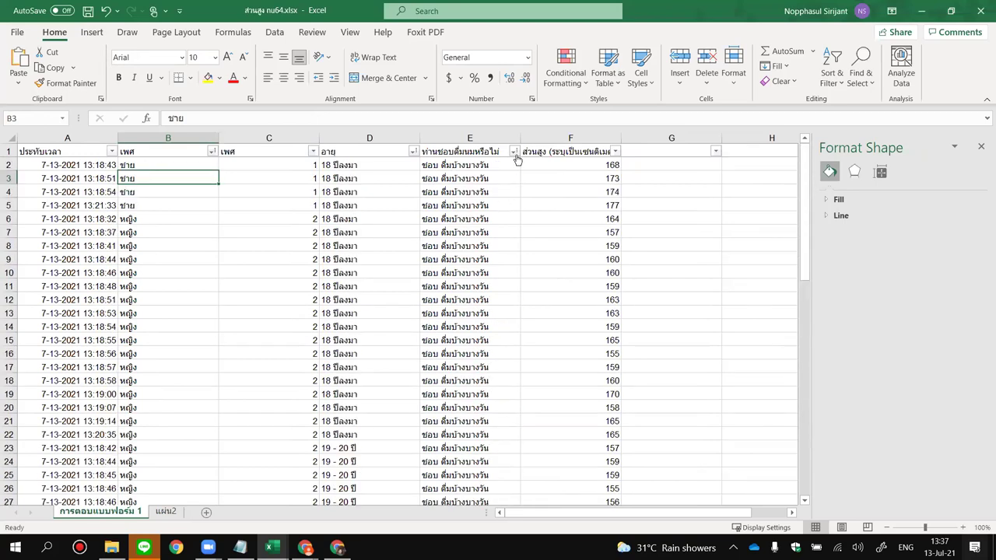
{"action": "left_click", "coordinate": [514, 152]}
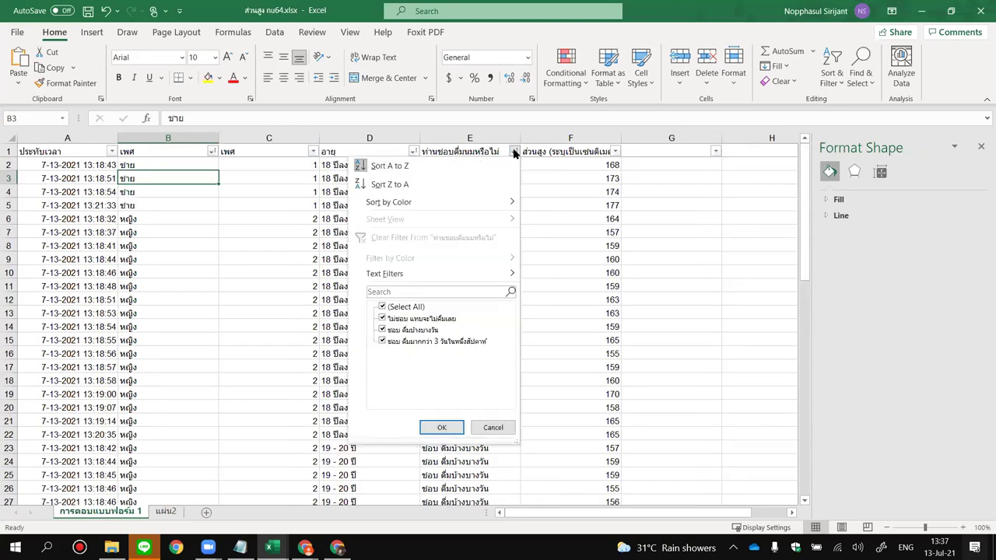
{"action": "left_click", "coordinate": [403, 167]}
{"action": "left_click", "coordinate": [471, 244]}
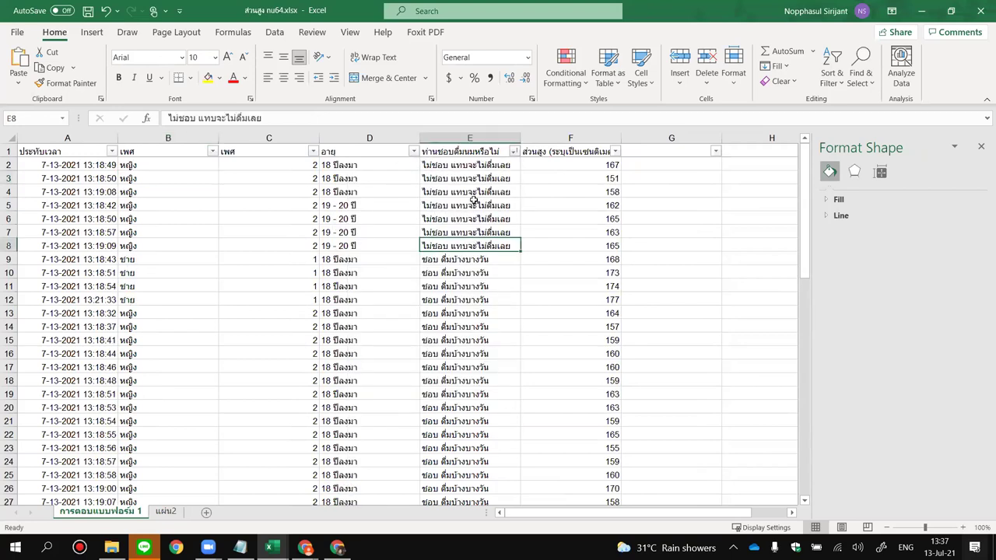
Copy the answer ไม่ชอบ แทบจะไม่ดื่มเลย from E2 into A1 of a new sheet and widen columns A and B.
{"action": "left_click", "coordinate": [473, 166]}
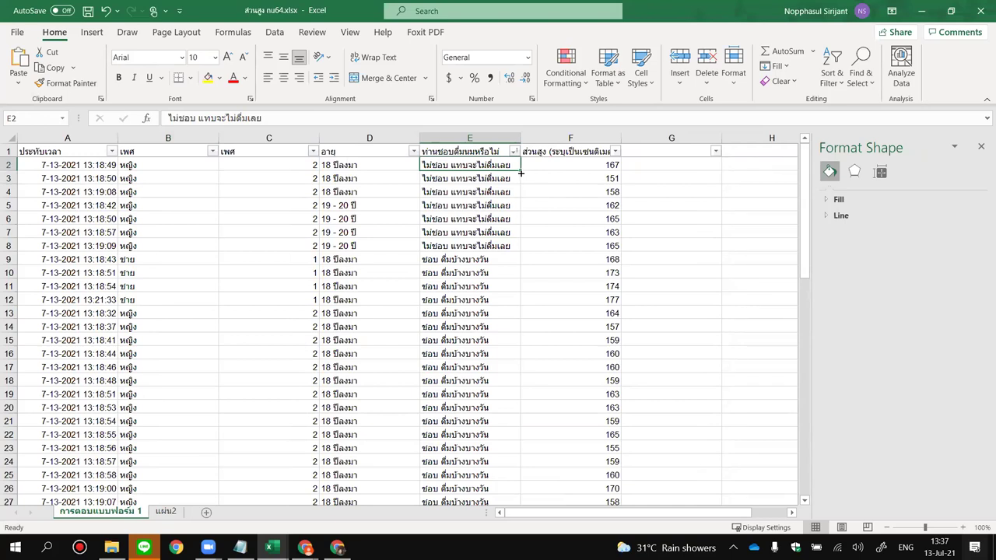
{"action": "key", "text": "ctrl+c"}
{"action": "left_click", "coordinate": [206, 512]}
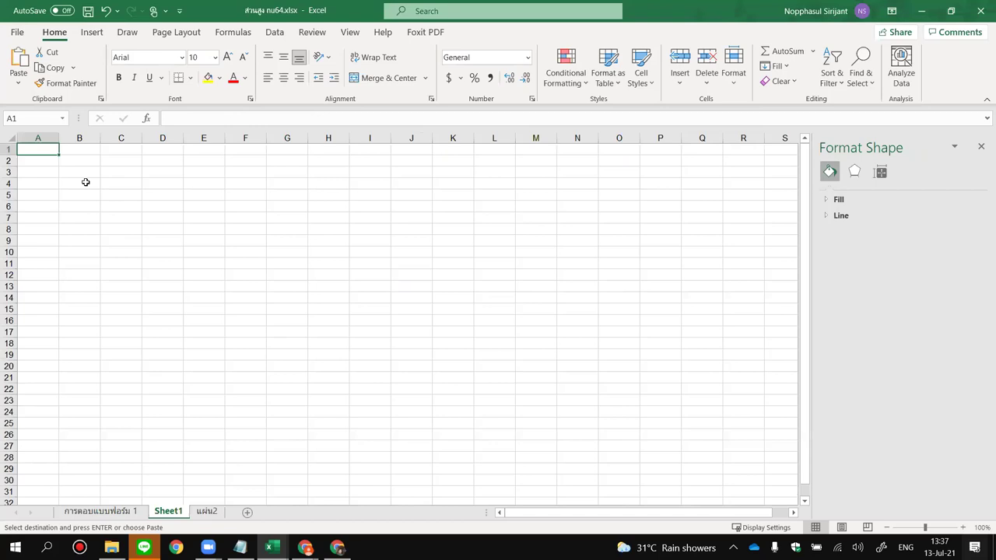
{"action": "key", "text": "ctrl+v"}
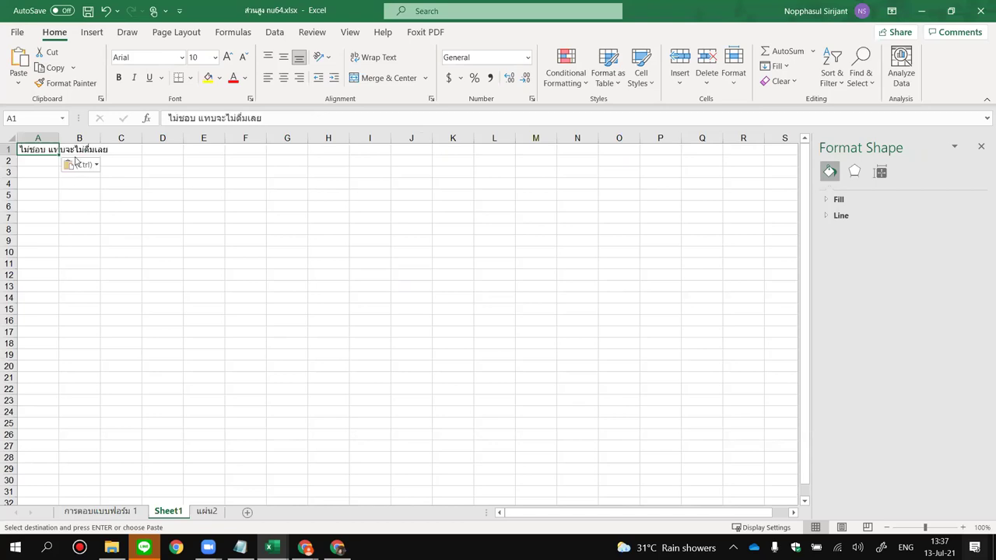
{"action": "left_click_drag", "start_coordinate": [58, 139], "coordinate": [196, 139]}
{"action": "left_click", "coordinate": [164, 157]}
{"action": "left_click", "coordinate": [91, 160]}
{"action": "left_click", "coordinate": [91, 149]}
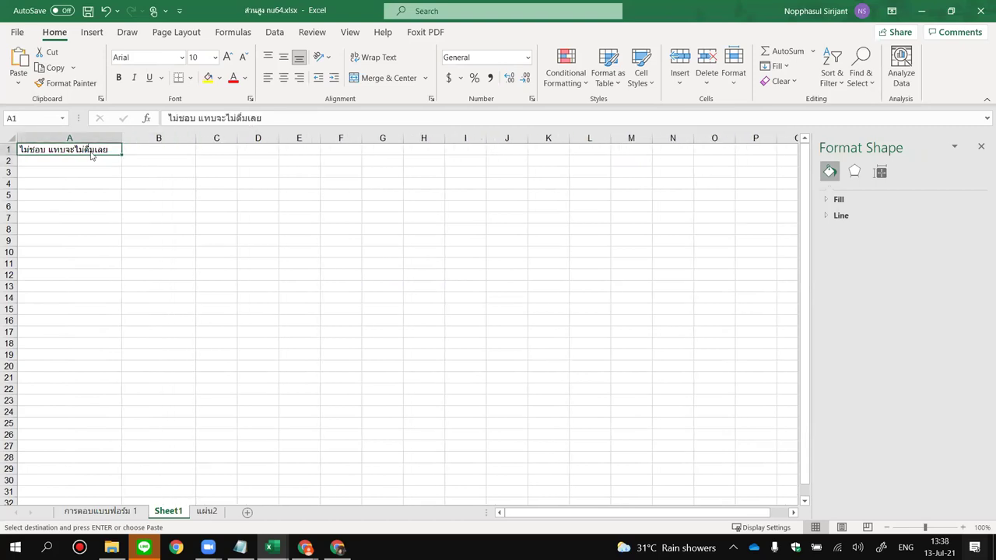
Return to sheet การตอบแบบฟอร์ม 1 and paste the copied answer ไม่ชอบ แทบจะไม่ดื่มเลย into H2.
{"action": "key", "text": "alt+Tab"}
{"action": "key", "text": "alt+Tab"}
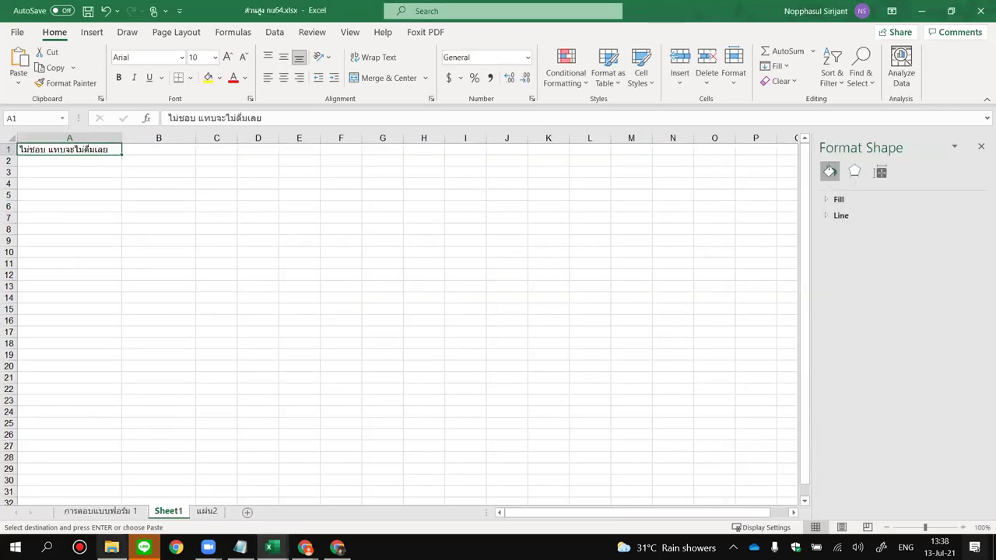
{"action": "left_click", "coordinate": [94, 512]}
{"action": "left_click", "coordinate": [421, 299]}
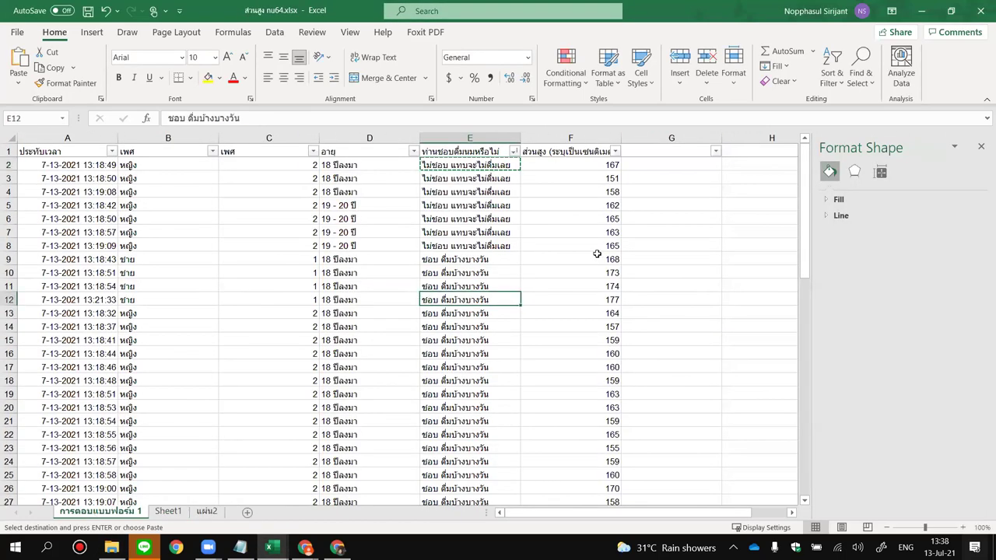
{"action": "left_click", "coordinate": [603, 269]}
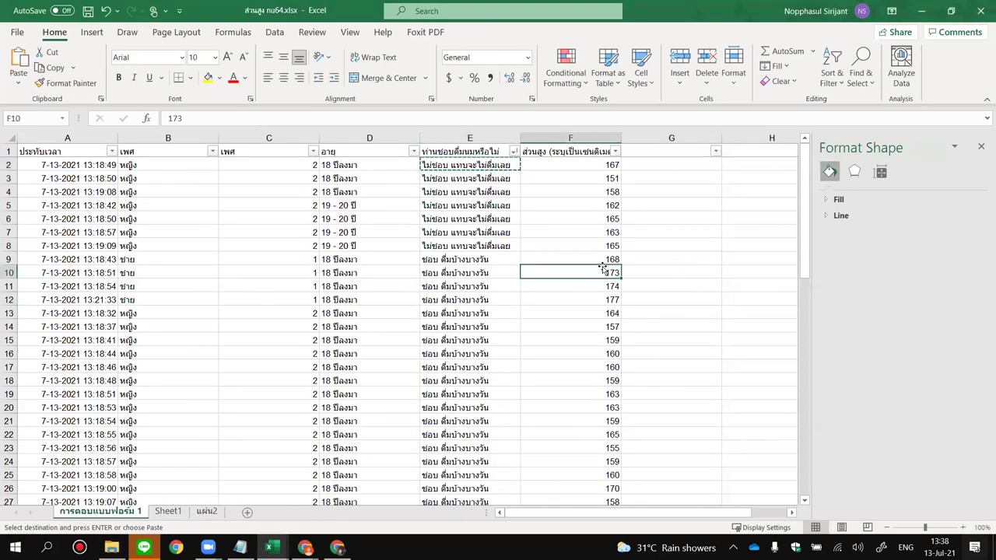
{"action": "left_click", "coordinate": [793, 512]}
{"action": "left_click", "coordinate": [793, 513]}
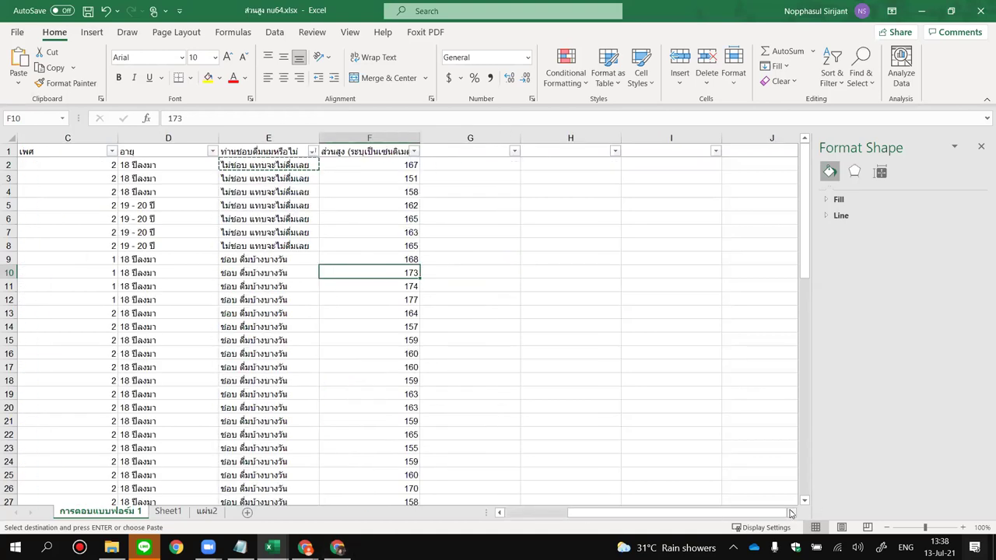
{"action": "left_click", "coordinate": [562, 167]}
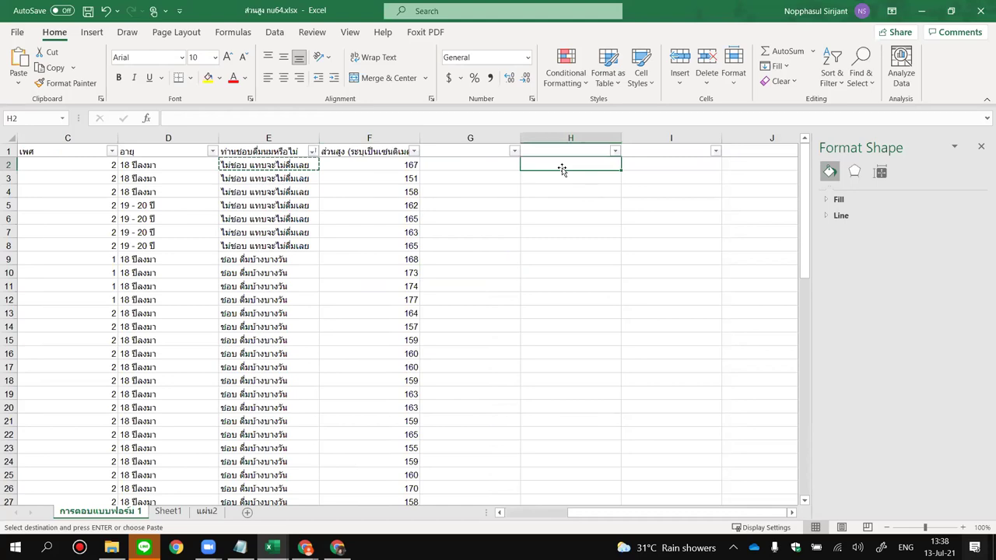
{"action": "key", "text": "ctrl+v"}
Copy the answer ชอบ ดื่มบ้างบางวัน from E9 into H3.
{"action": "left_click", "coordinate": [278, 259]}
{"action": "key", "text": "ctrl+c"}
{"action": "left_click", "coordinate": [563, 179]}
{"action": "key", "text": "ctrl+v"}
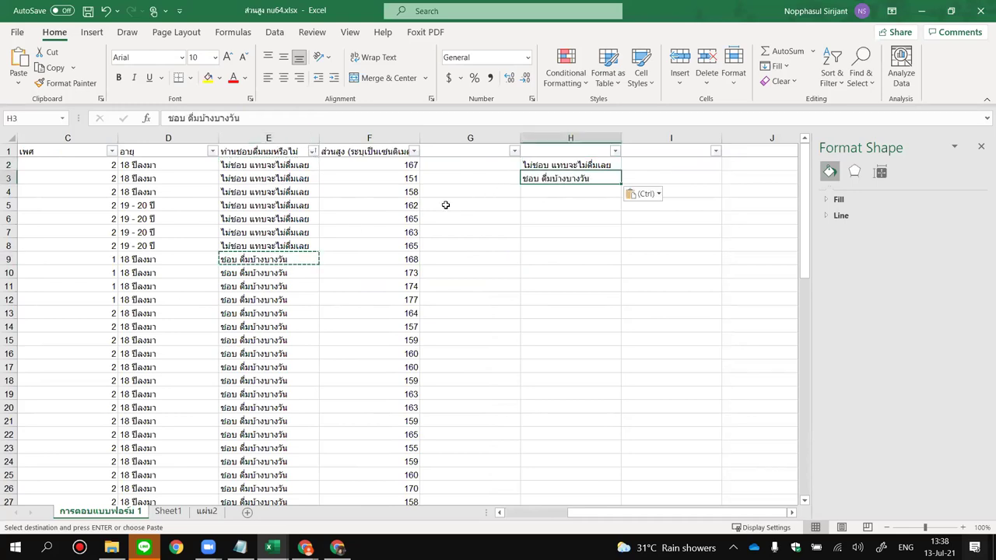
Copy the answer ชอบ ดื่มมากกว่า 3 วันในหนึ่งสัปดาห์ from E48 into H4.
{"action": "scroll", "coordinate": [247, 288], "scroll_direction": "down", "scroll_amount": 14}
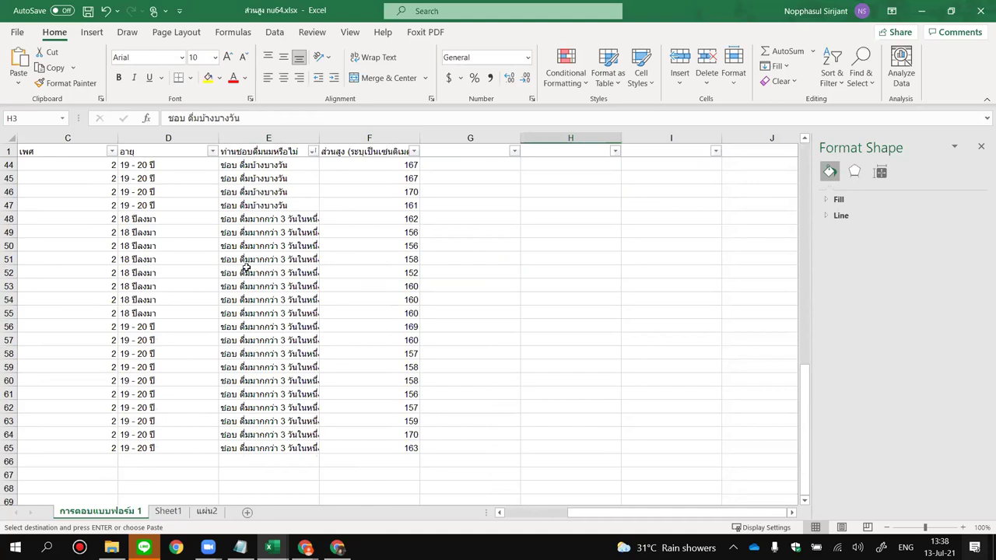
{"action": "left_click", "coordinate": [245, 224]}
{"action": "key", "text": "ctrl+c"}
{"action": "scroll", "coordinate": [466, 256], "scroll_direction": "up", "scroll_amount": 14}
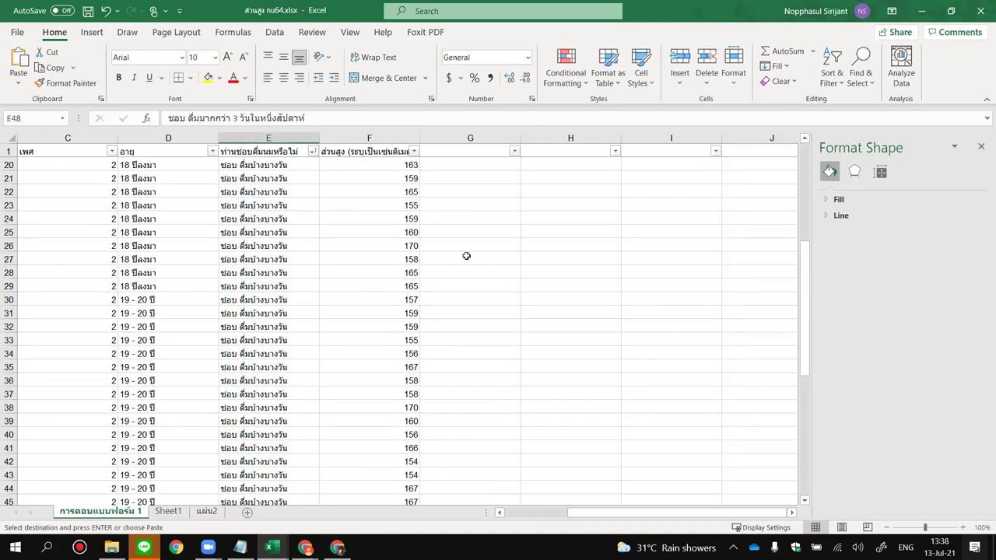
{"action": "left_click", "coordinate": [576, 190]}
{"action": "key", "text": "ctrl+v"}
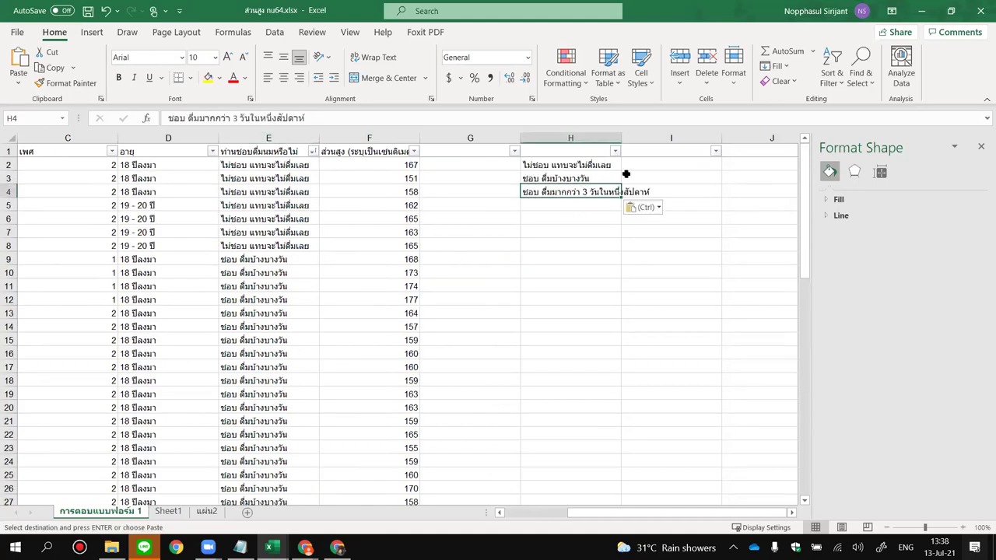
Move the three answer labels from H2:H4 down to H6:H8.
{"action": "left_click", "coordinate": [645, 163]}
{"action": "left_click_drag", "start_coordinate": [593, 164], "coordinate": [589, 196]}
{"action": "key", "text": "ctrl+c"}
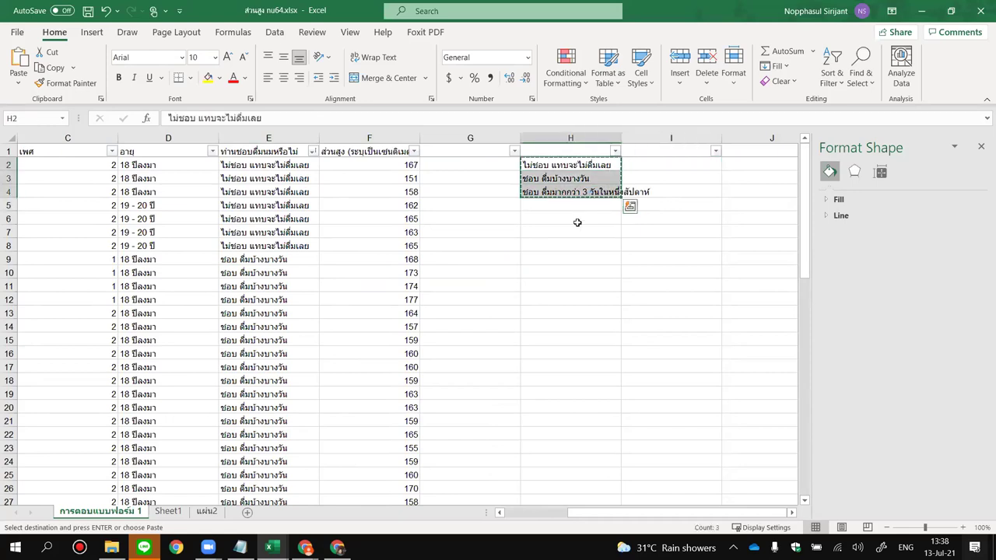
{"action": "left_click", "coordinate": [578, 224]}
{"action": "key", "text": "ctrl+v"}
Calculate the average height for ไม่ชอบ แทบจะไม่ดื่มเลย in I6 with =average(F2:F8).
{"action": "left_click", "coordinate": [651, 220]}
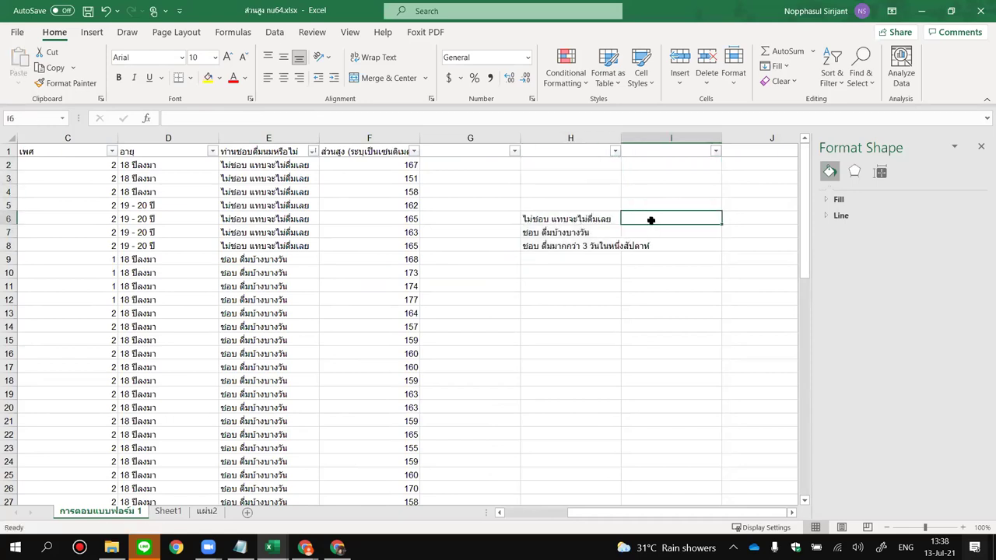
{"action": "type", "text": "ช"}
{"action": "key", "text": "BackSpace"}
{"action": "key", "text": "alt+shift"}
{"action": "type", "text": "=av"}
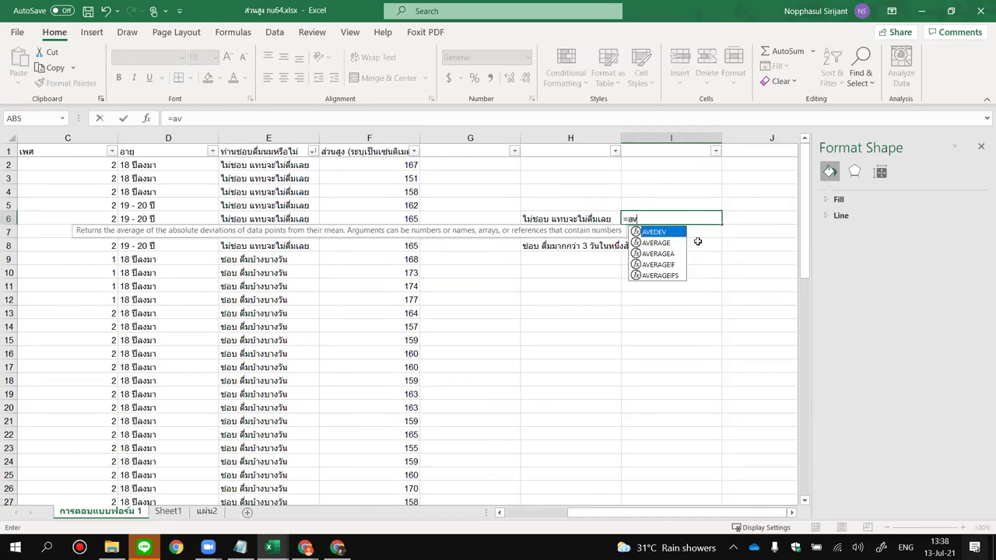
{"action": "type", "text": "erage("}
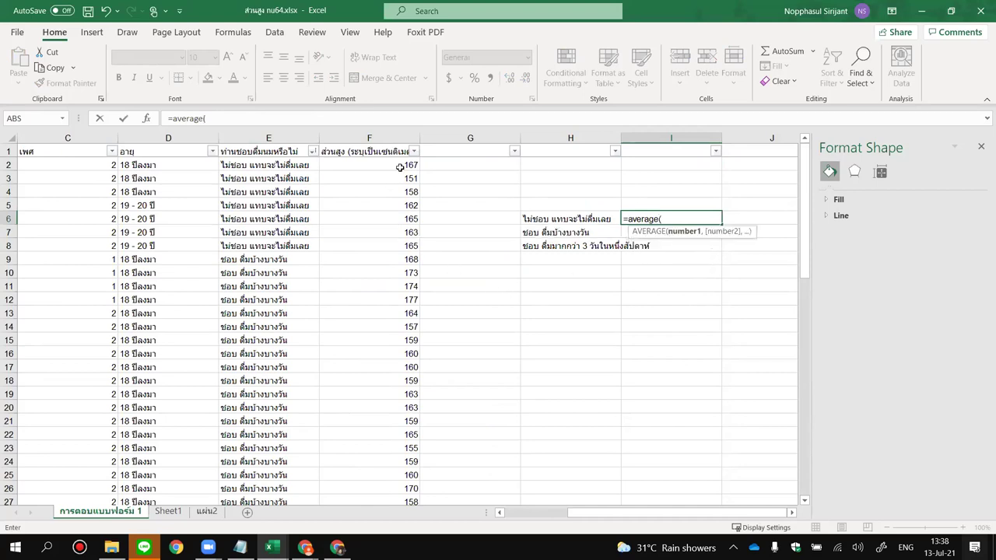
{"action": "left_click_drag", "start_coordinate": [396, 165], "coordinate": [396, 246]}
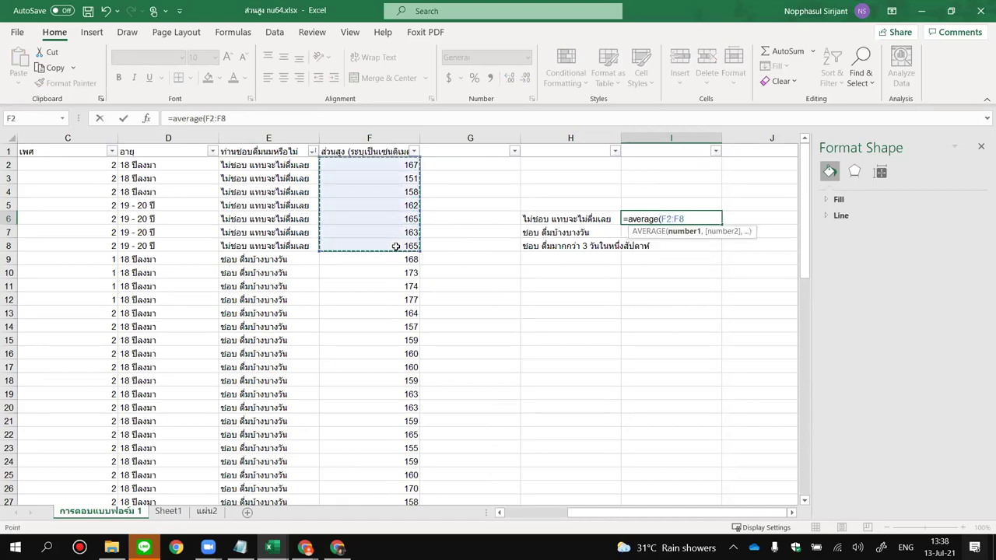
{"action": "type", "text": ")"}
{"action": "key", "text": "Return"}
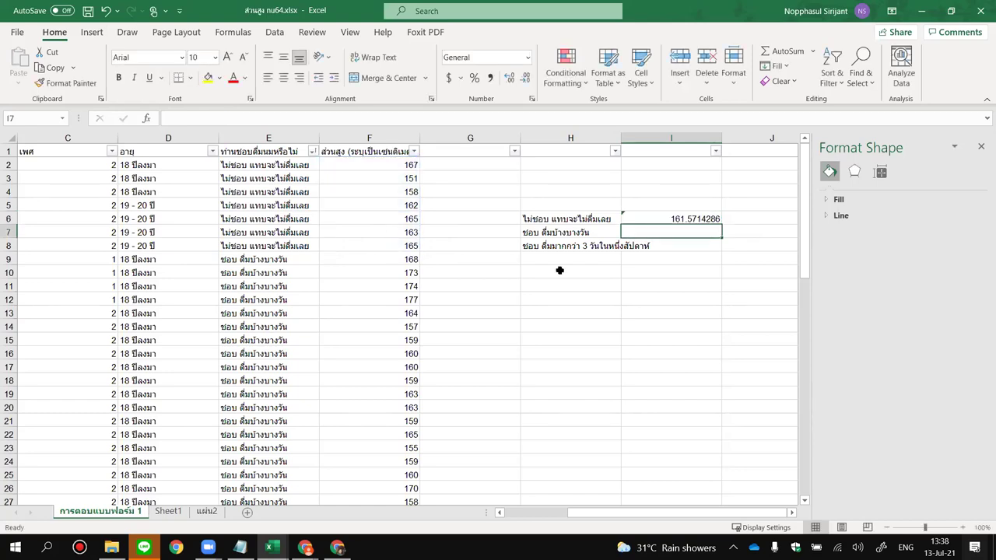
Begin a STDEV.S formula in J6 for the heights of the ไม่ชอบ แทบจะไม่ดื่มเลย group.
{"action": "left_click", "coordinate": [735, 218]}
{"action": "type", "text": "="}
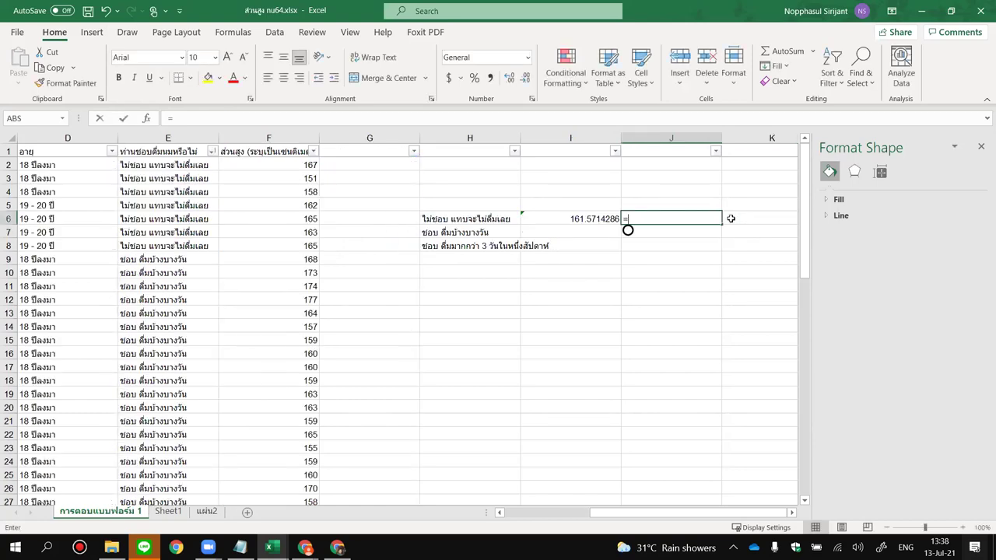
{"action": "type", "text": "stdev.s("}
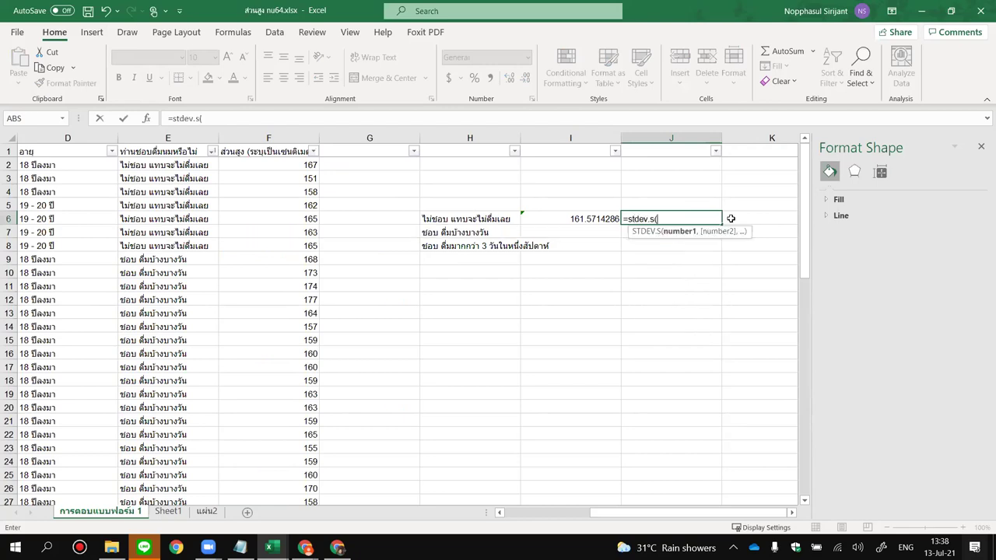
Complete the STDEV.S formula in J6 with the heights in F2:F8 for the group that hardly drinks milk.
{"action": "left_click_drag", "start_coordinate": [267, 164], "coordinate": [267, 243]}
{"action": "type", "text": ")"}
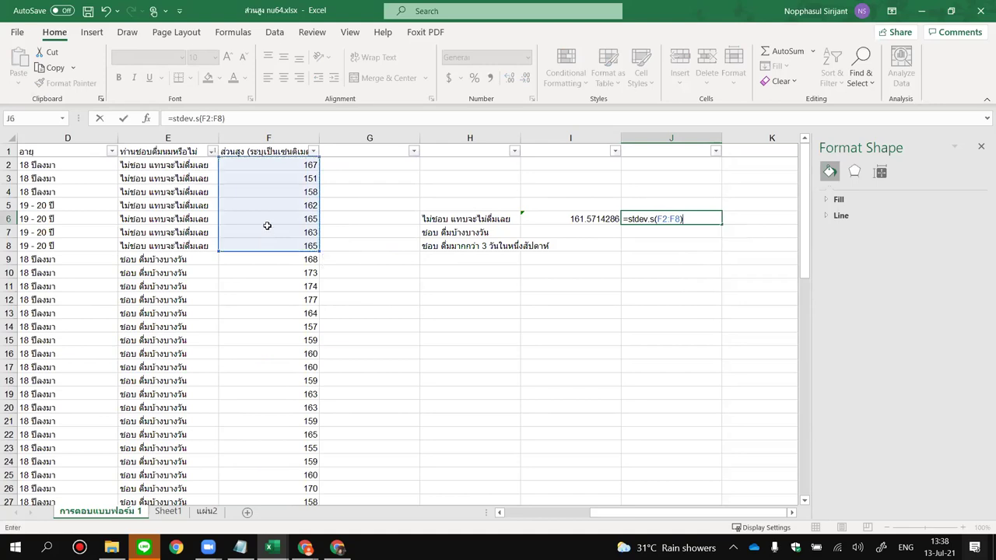
{"action": "key", "text": "Return"}
Calculate the average height of the group drinking milk on some days in I7 with AVERAGE over F9:F47.
{"action": "left_click", "coordinate": [560, 235]}
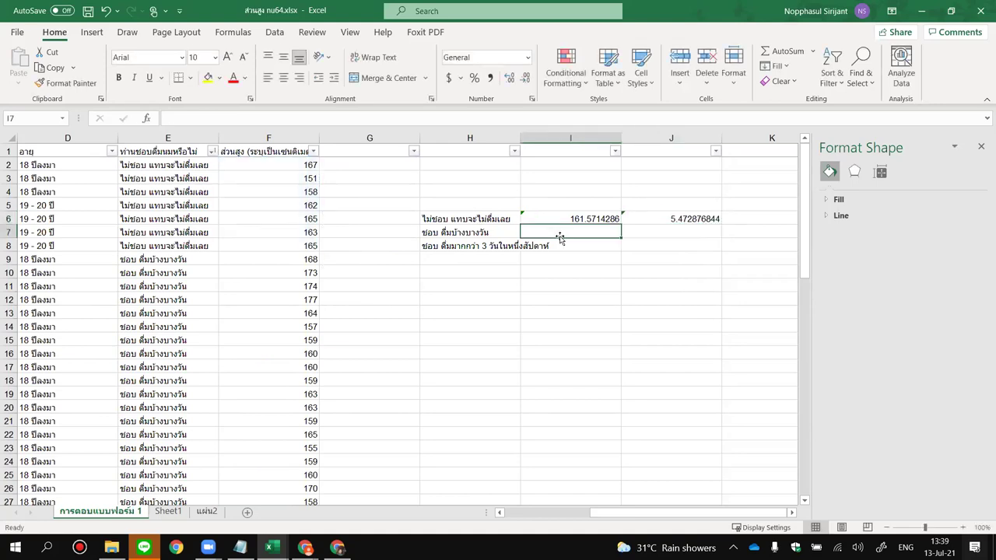
{"action": "type", "text": "=average("}
{"action": "mouse_move", "coordinate": [233, 259]}
{"action": "left_mouse_down"}
{"action": "mouse_move", "coordinate": [270, 260]}
{"action": "mouse_move", "coordinate": [241, 263]}
{"action": "left_mouse_up"}
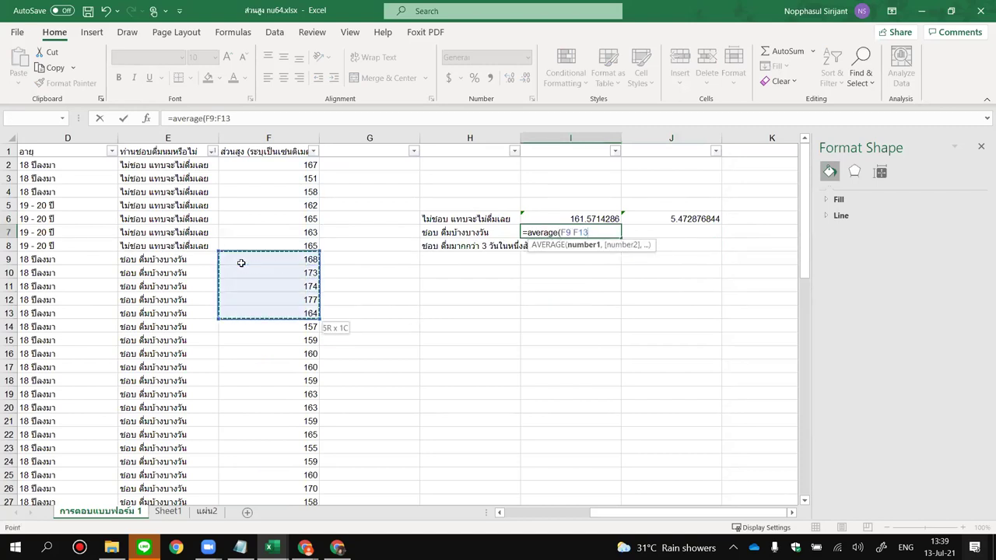
{"action": "key", "text": "shift+Down"}
{"action": "key", "text": "shift+Down"}
{"action": "key", "text": "shift+Down"}
{"action": "key", "text": "shift+Down"}
{"action": "key", "text": "shift+Down"}
{"action": "key", "text": "shift+Down"}
{"action": "key", "text": "shift+Down"}
{"action": "key", "text": "shift+Down"}
{"action": "key", "text": "shift+Down"}
{"action": "key", "text": "shift+Down"}
{"action": "key", "text": "shift+Down"}
{"action": "key", "text": "shift+Down"}
{"action": "key", "text": "shift+Down"}
{"action": "key", "text": "shift+Down"}
{"action": "key", "text": "shift+Down"}
{"action": "key", "text": "shift+Down"}
{"action": "key", "text": "shift+Down"}
{"action": "key", "text": "shift+Down"}
{"action": "key", "text": "shift+Down"}
{"action": "key", "text": "shift+Down"}
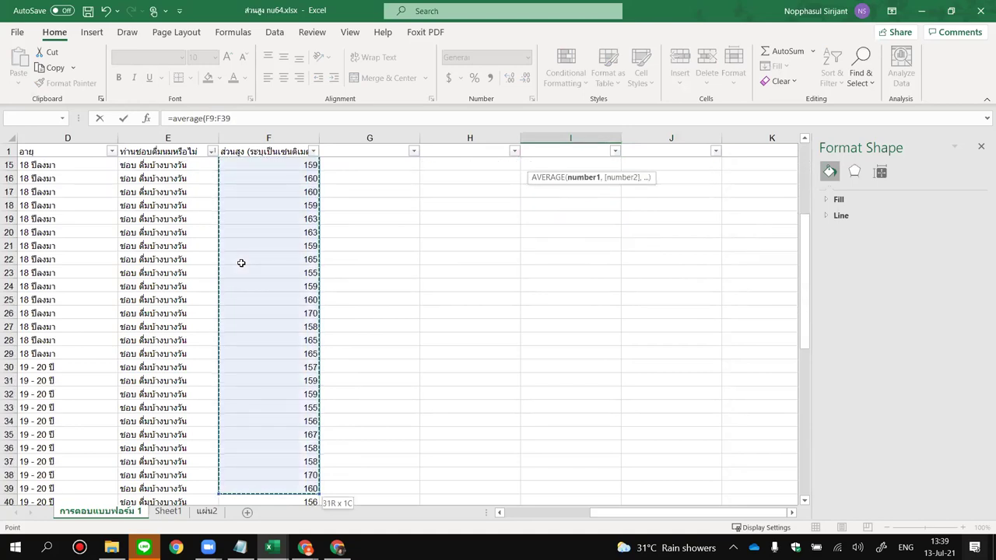
{"action": "key", "text": "shift+Down"}
{"action": "key", "text": "shift+Down"}
{"action": "key", "text": "shift+Down"}
{"action": "key", "text": "shift+Down"}
{"action": "key", "text": "shift+Down"}
{"action": "key", "text": "shift+Down"}
{"action": "key", "text": "shift+Down"}
{"action": "key", "text": "shift+Down"}
{"action": "key", "text": "shift+Down"}
{"action": "key", "text": "shift+Up"}
{"action": "type", "text": ")"}
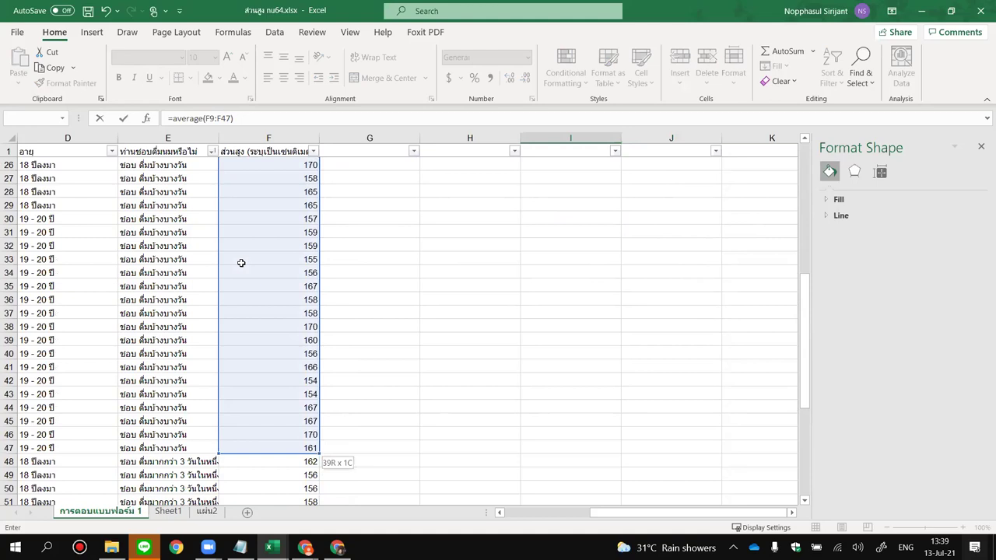
{"action": "key", "text": "Return"}
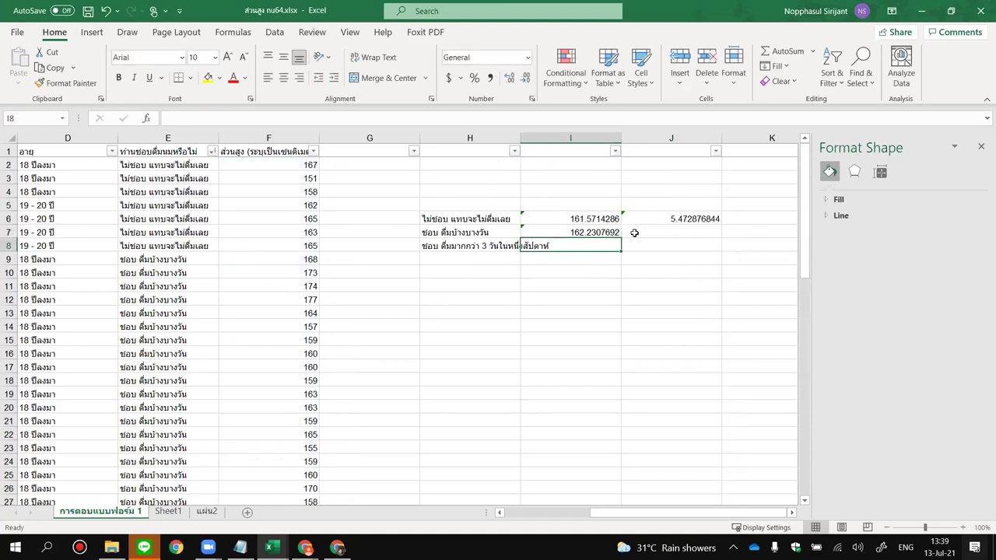
Calculate the sample standard deviation of the same group's heights in J7 with STDEV.S over F9:F47.
{"action": "left_click", "coordinate": [634, 233]}
{"action": "type", "text": "=st"}
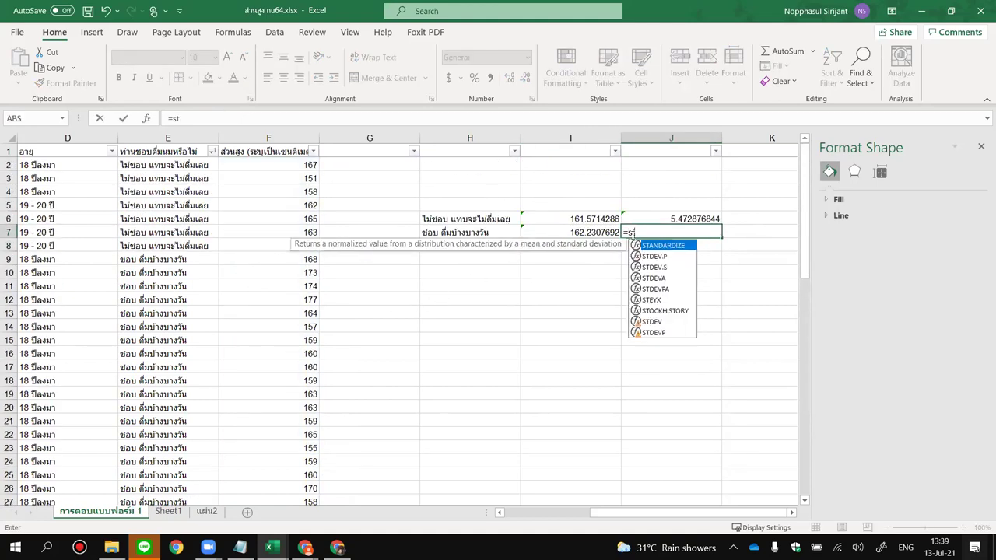
{"action": "type", "text": "dev.s"}
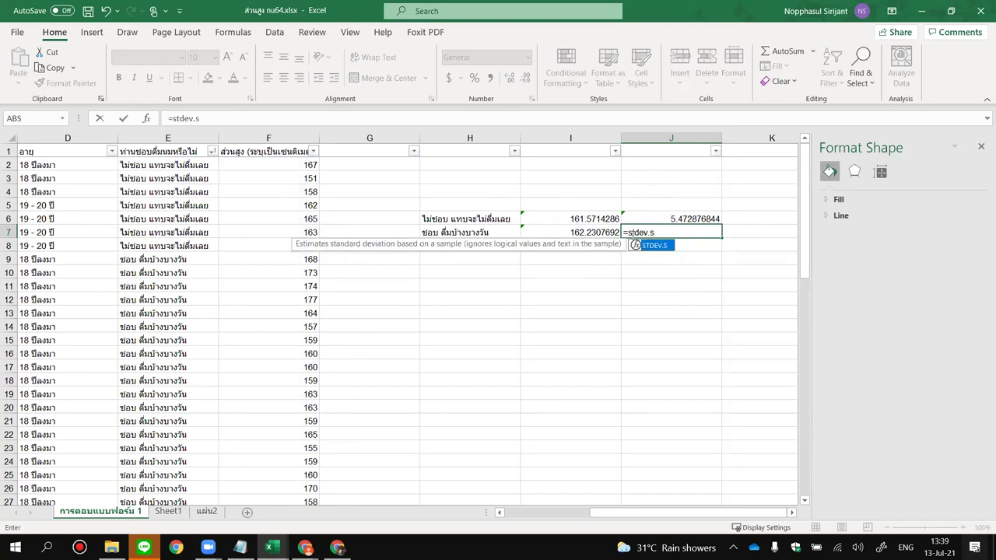
{"action": "type", "text": "("}
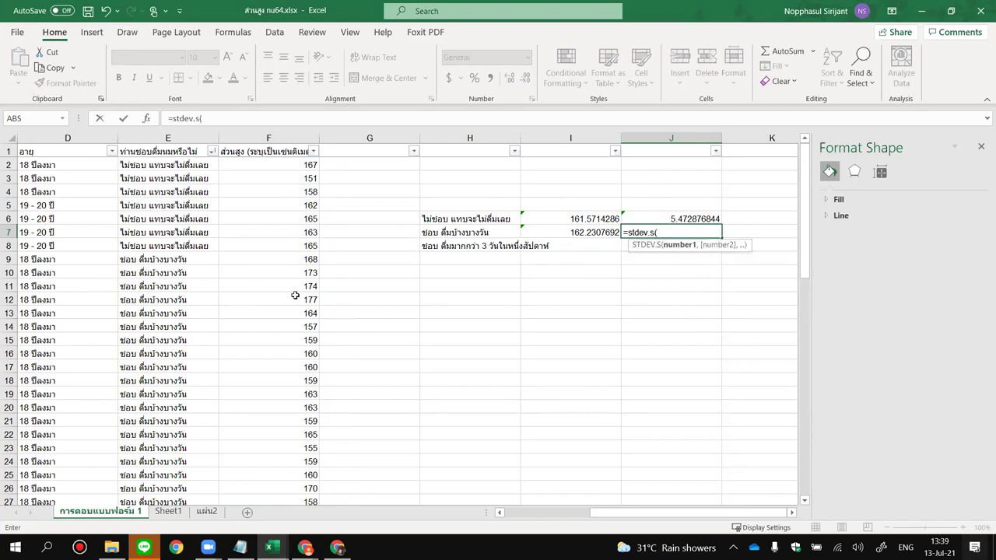
{"action": "left_click_drag", "start_coordinate": [287, 261], "coordinate": [287, 265]}
{"action": "key", "text": "shift+Down"}
{"action": "key", "text": "shift+Down"}
{"action": "key", "text": "shift+Down"}
{"action": "key", "text": "shift+Down"}
{"action": "key", "text": "shift+Down"}
{"action": "key", "text": "shift+Down"}
{"action": "key", "text": "shift+Down"}
{"action": "key", "text": "shift+Down"}
{"action": "key", "text": "shift+Down"}
{"action": "key", "text": "shift+Down"}
{"action": "key", "text": "shift+Down"}
{"action": "key", "text": "shift+Down"}
{"action": "key", "text": "shift+Down"}
{"action": "key", "text": "shift+Down"}
{"action": "key", "text": "shift+Down"}
{"action": "key", "text": "shift+Down"}
{"action": "key", "text": "shift+Down"}
{"action": "key", "text": "shift+Down"}
{"action": "key", "text": "shift+Down"}
{"action": "key", "text": "shift+Down"}
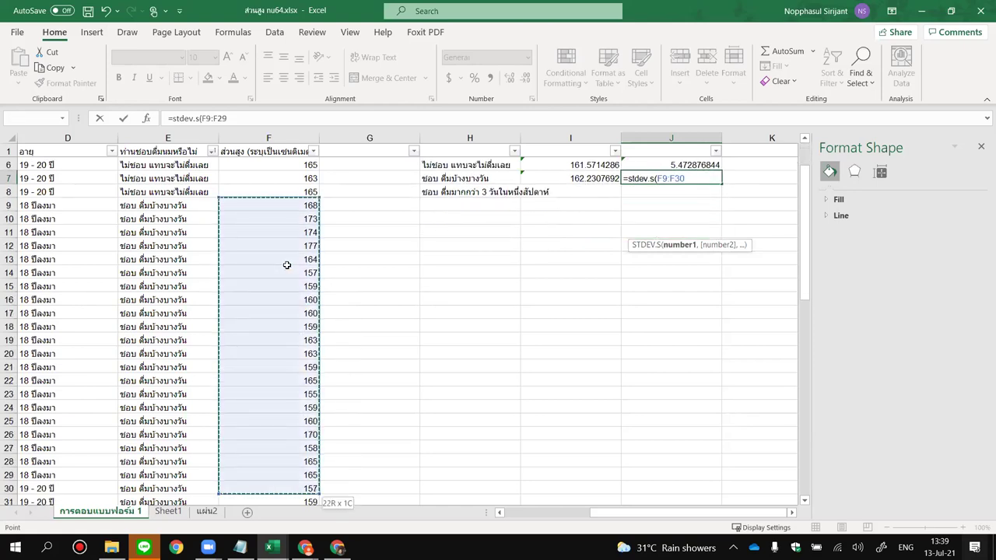
{"action": "key", "text": "shift+Down"}
{"action": "key", "text": "shift+Down"}
{"action": "key", "text": "shift+Down"}
{"action": "key", "text": "shift+Down"}
{"action": "key", "text": "shift+Down"}
{"action": "key", "text": "shift+Down"}
{"action": "key", "text": "shift+Down"}
{"action": "key", "text": "shift+Down"}
{"action": "key", "text": "shift+Down"}
{"action": "key", "text": "shift+Down"}
{"action": "key", "text": "shift+Down"}
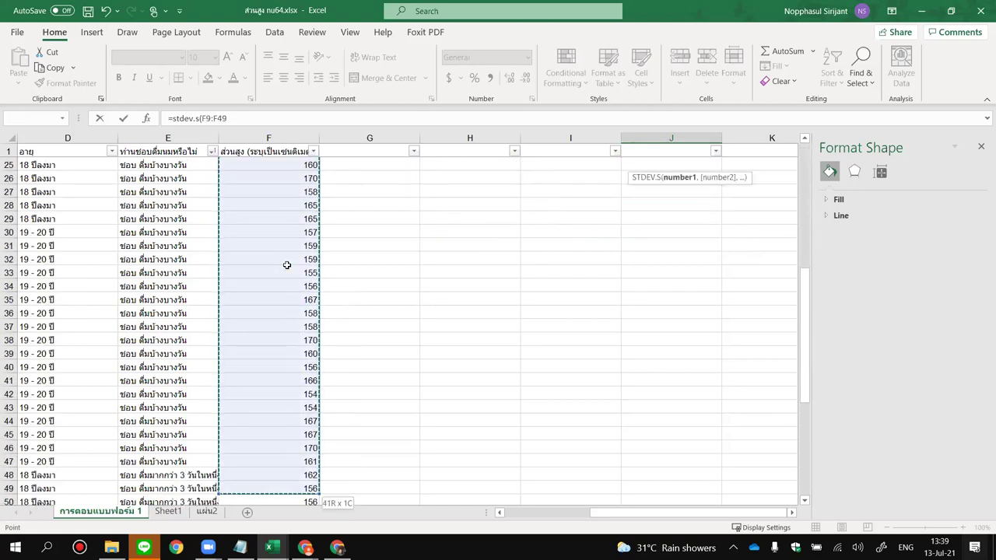
{"action": "key", "text": "shift+Up"}
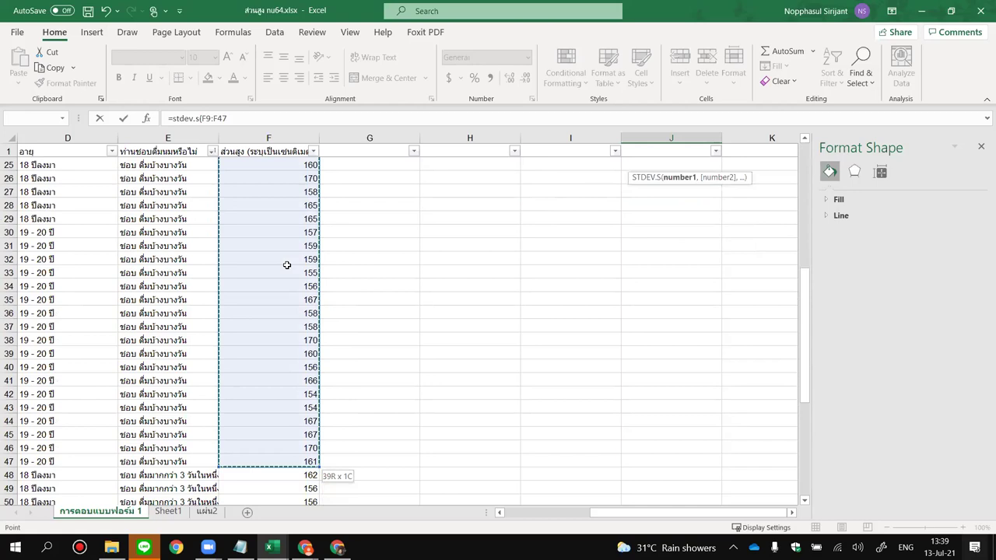
{"action": "type", "text": ")"}
{"action": "key", "text": "Return"}
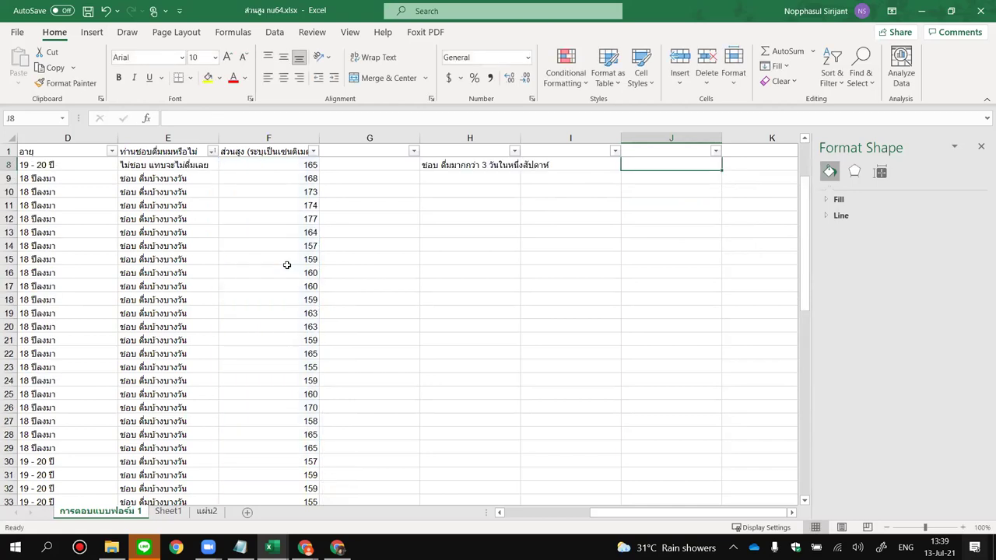
Calculate the average height of the group drinking milk more than 3 days a week in I8 with AVERAGE over F48:F65.
{"action": "scroll", "coordinate": [549, 300], "scroll_direction": "up", "scroll_amount": 1}
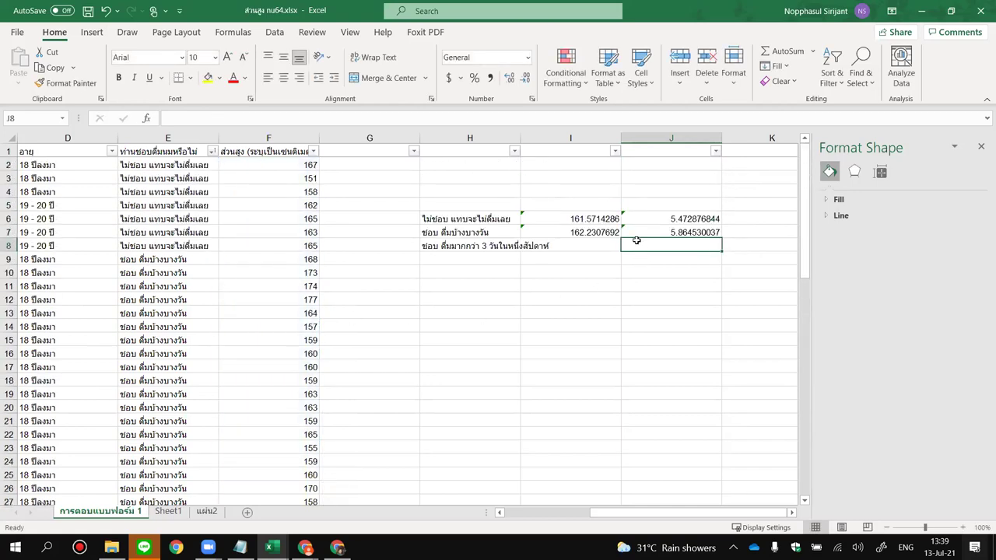
{"action": "left_click", "coordinate": [595, 250]}
{"action": "type", "text": "="}
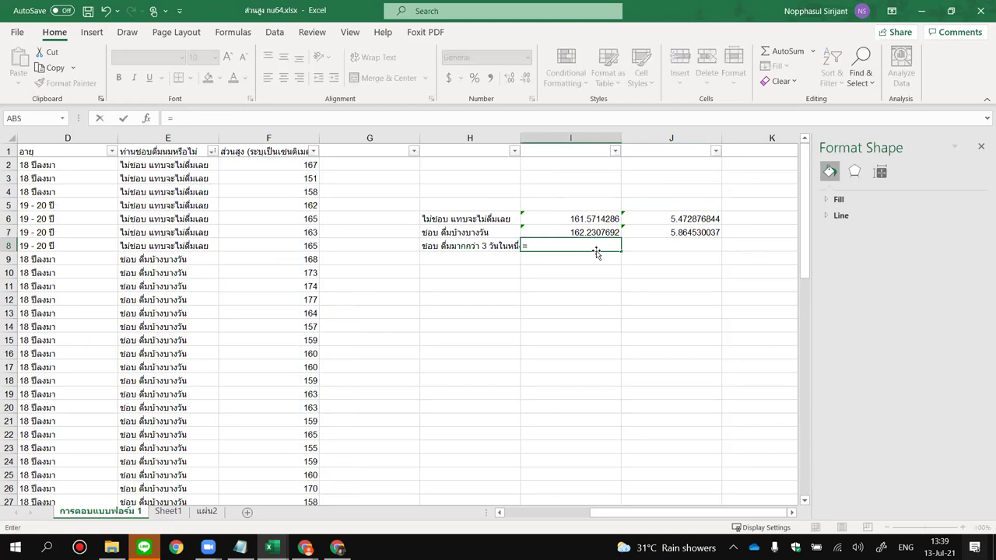
{"action": "type", "text": "average("}
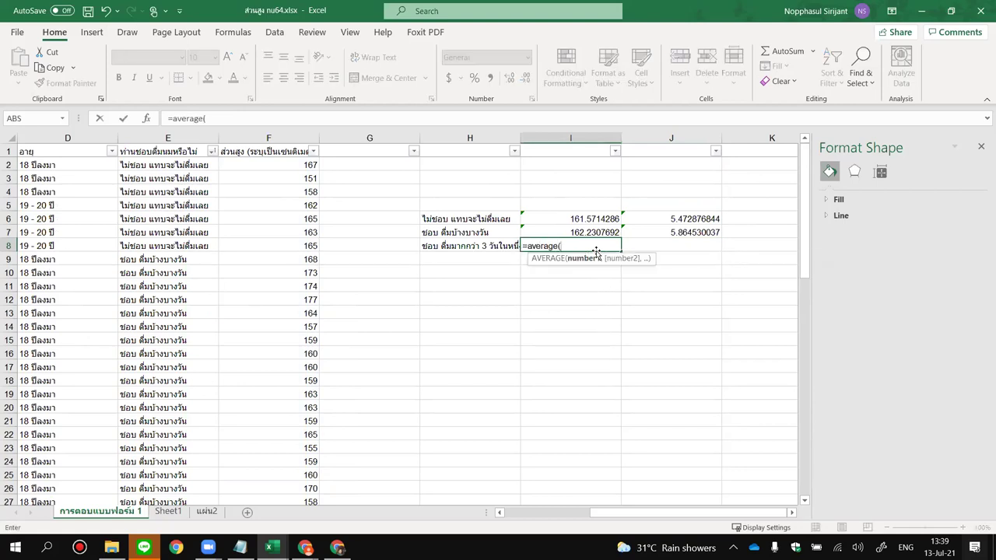
{"action": "scroll", "coordinate": [195, 358], "scroll_direction": "down", "scroll_amount": 8}
{"action": "scroll", "coordinate": [195, 358], "scroll_direction": "down", "scroll_amount": 6}
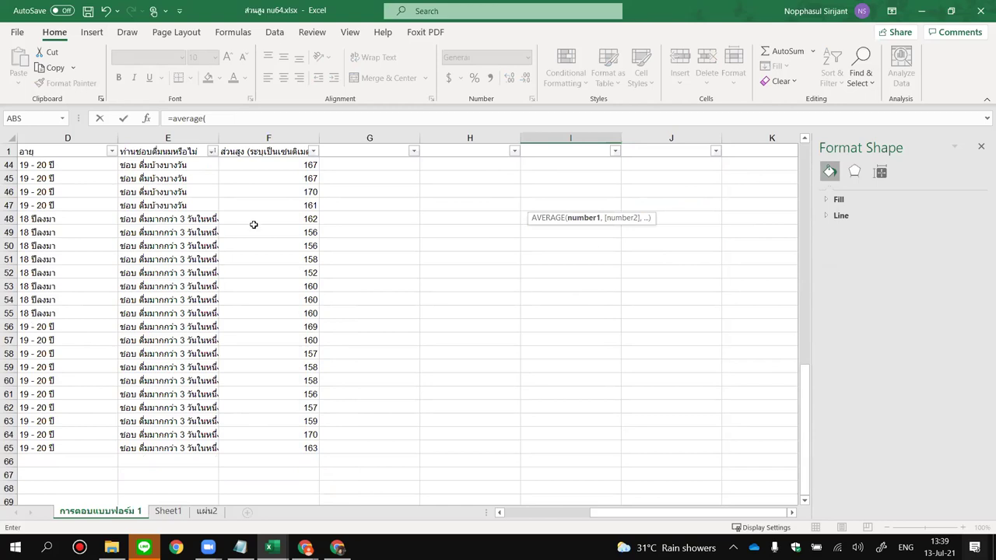
{"action": "left_click_drag", "start_coordinate": [255, 220], "coordinate": [262, 440]}
{"action": "key", "text": "Return"}
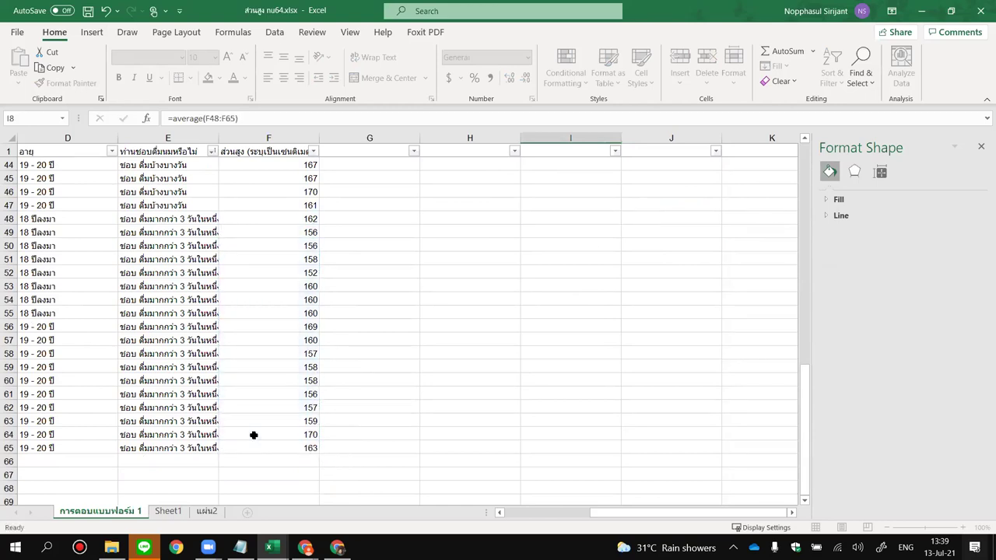
Calculate the sample standard deviation for the more-than-3-days group in J8 with STDEV.S over F48:F65.
{"action": "scroll", "coordinate": [406, 365], "scroll_direction": "up", "scroll_amount": 3}
{"action": "left_click", "coordinate": [661, 243]}
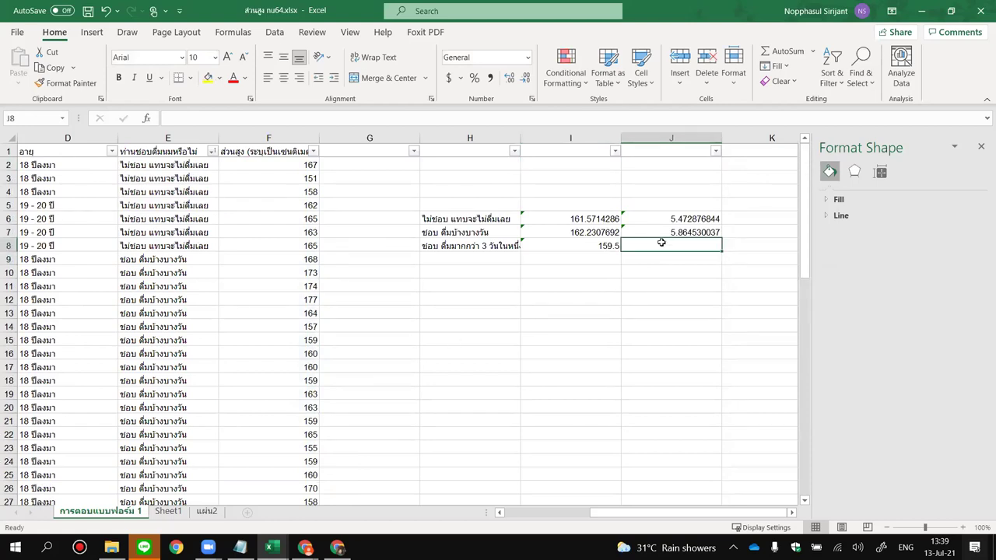
{"action": "type", "text": "="}
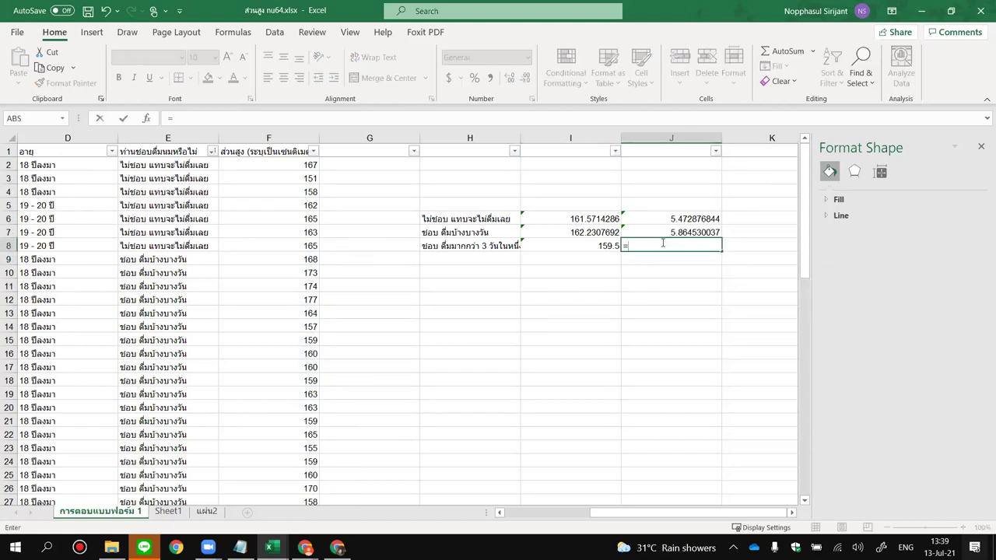
{"action": "type", "text": "std"}
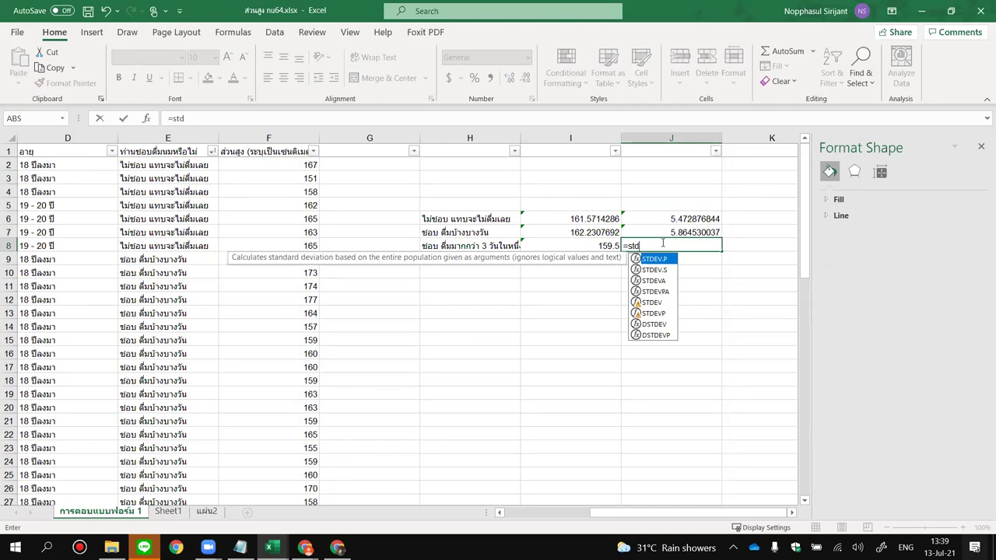
{"action": "type", "text": "ev.s("}
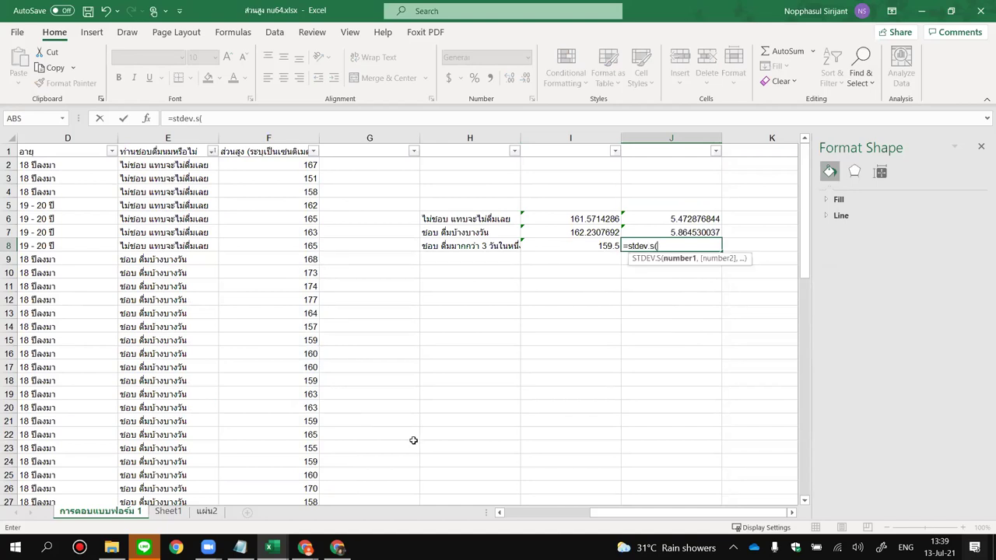
{"action": "scroll", "coordinate": [376, 402], "scroll_direction": "down", "scroll_amount": 13}
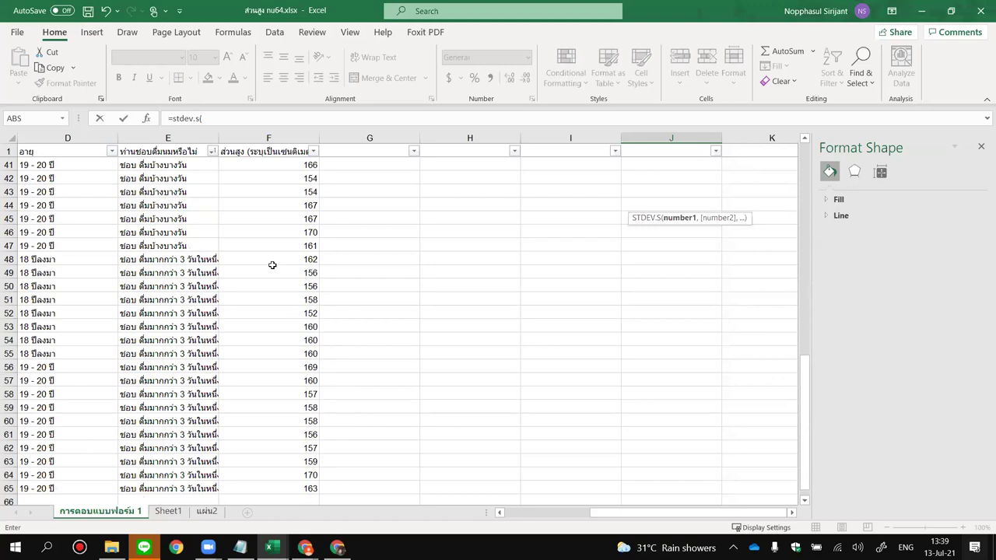
{"action": "left_click_drag", "start_coordinate": [273, 260], "coordinate": [285, 486]}
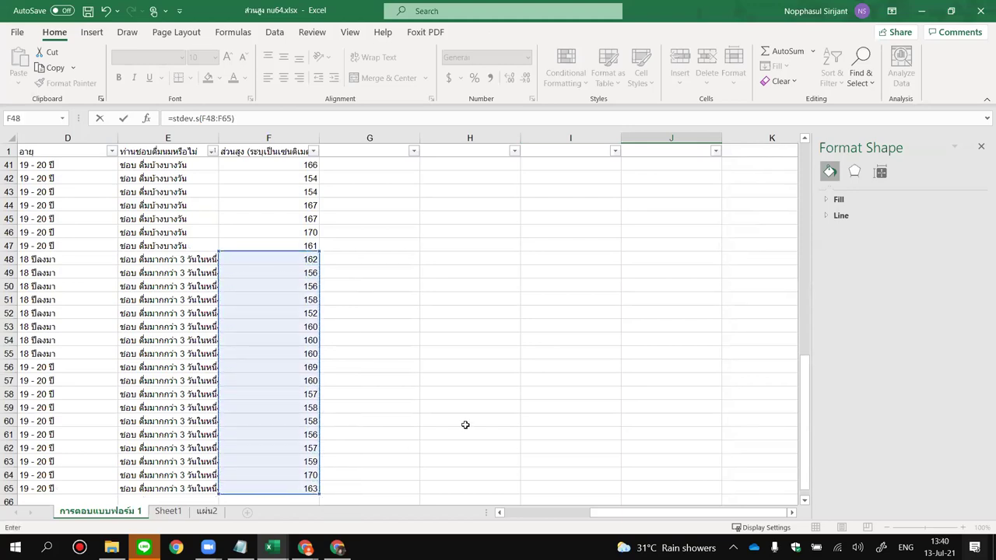
{"action": "type", "text": ")"}
{"action": "key", "text": "Return"}
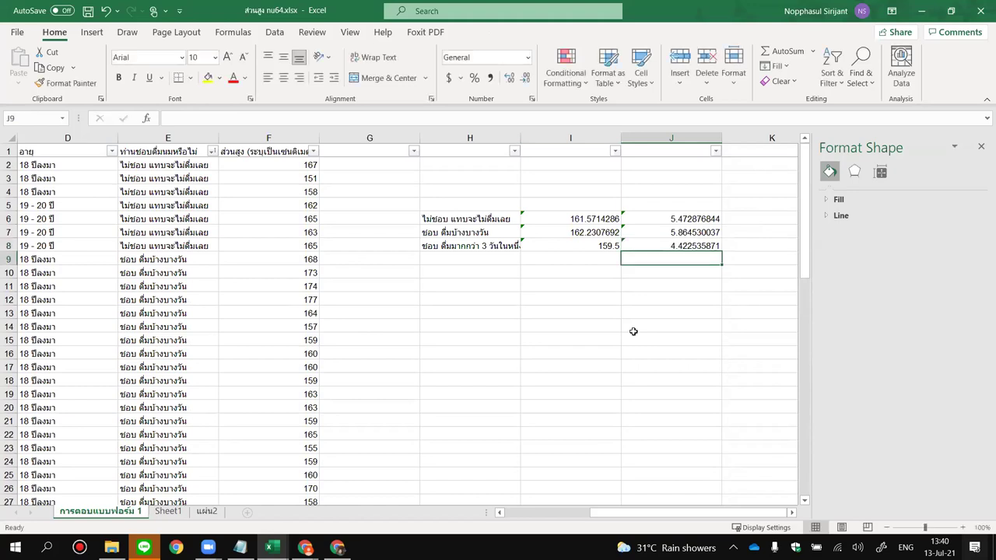
{"action": "left_click", "coordinate": [633, 333]}
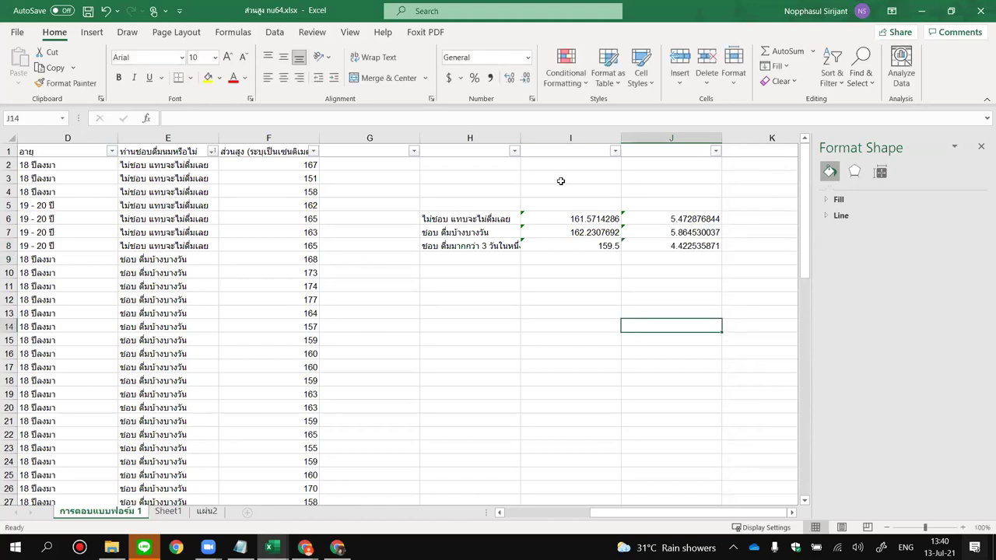
{"action": "left_click", "coordinate": [570, 287]}
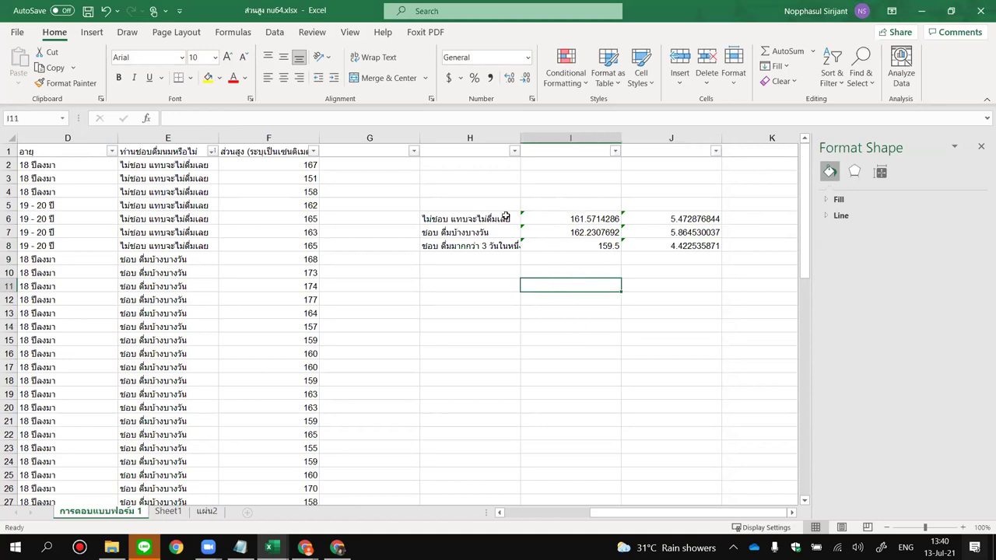
{"action": "left_click_drag", "start_coordinate": [499, 216], "coordinate": [683, 247]}
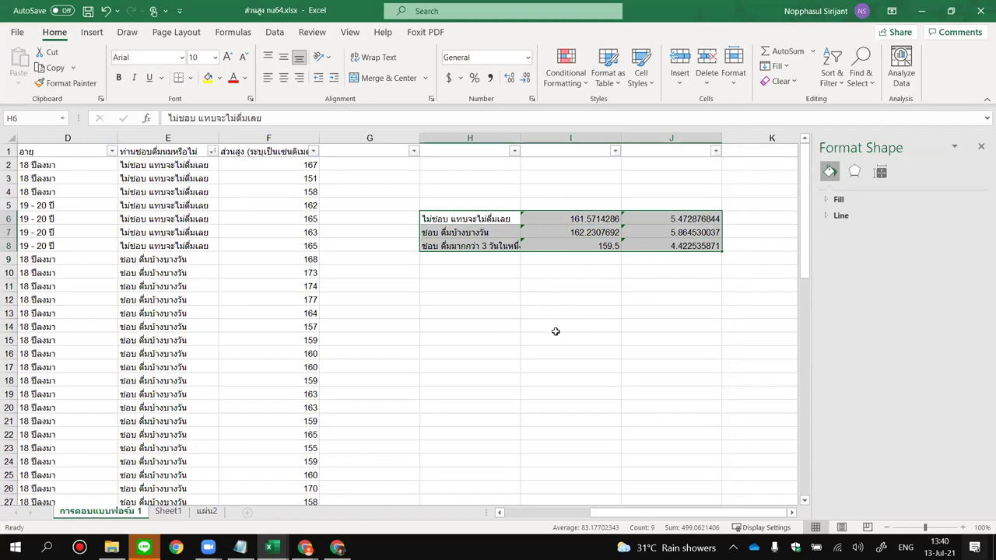
{"action": "left_click_drag", "start_coordinate": [508, 300], "coordinate": [522, 299]}
Insert a recommended clustered column chart of the group names and averages in H6:I8 and place it just below the summary table.
{"action": "left_click_drag", "start_coordinate": [495, 220], "coordinate": [582, 247]}
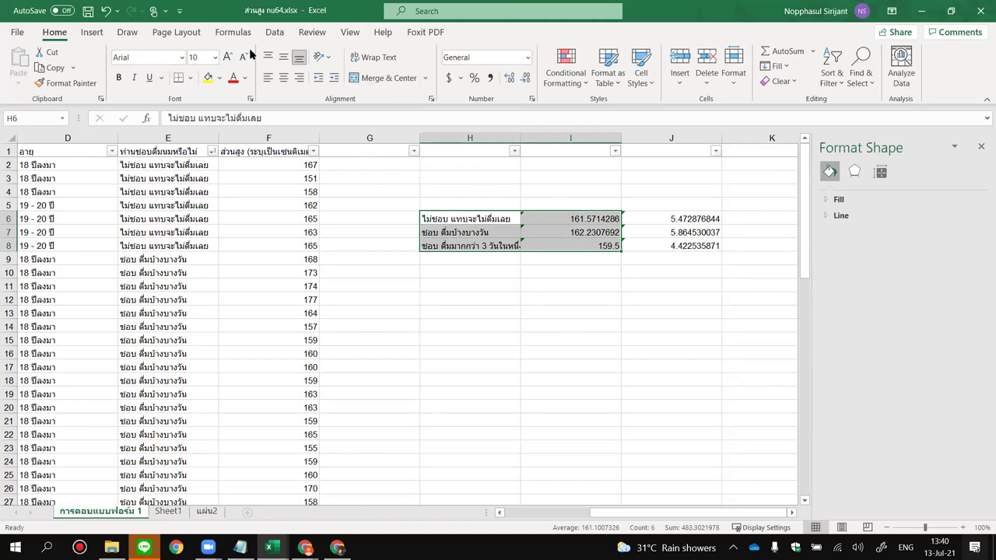
{"action": "left_click", "coordinate": [91, 33]}
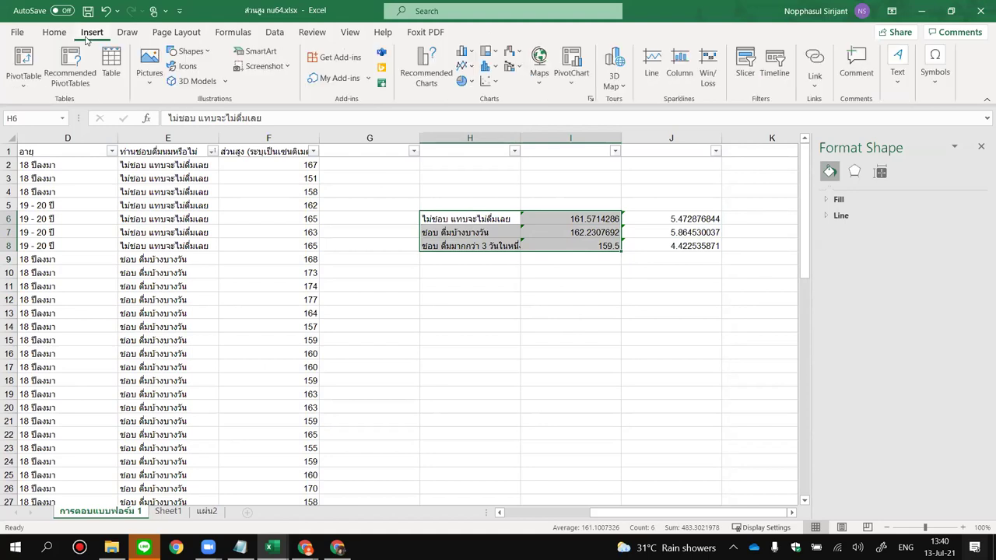
{"action": "left_click", "coordinate": [428, 74]}
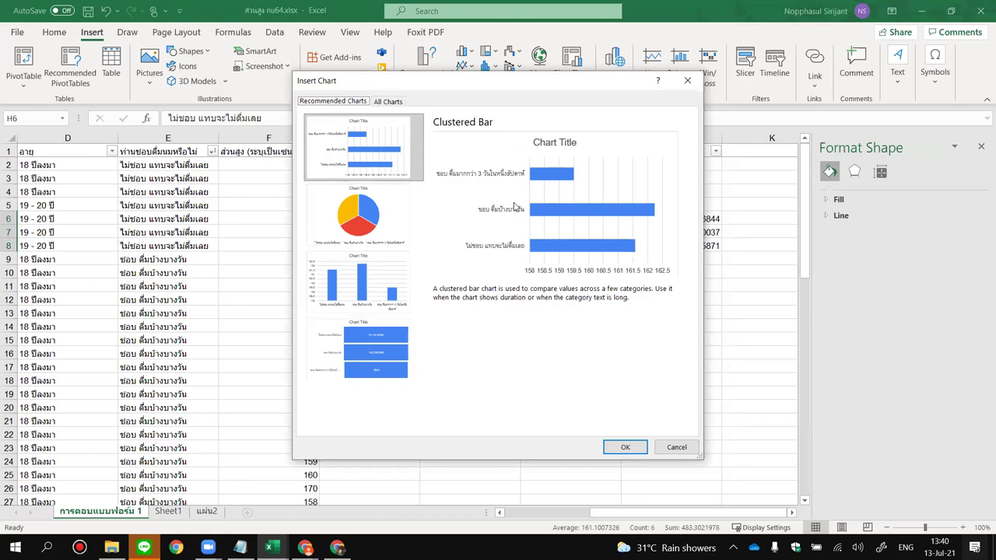
{"action": "left_click", "coordinate": [381, 279]}
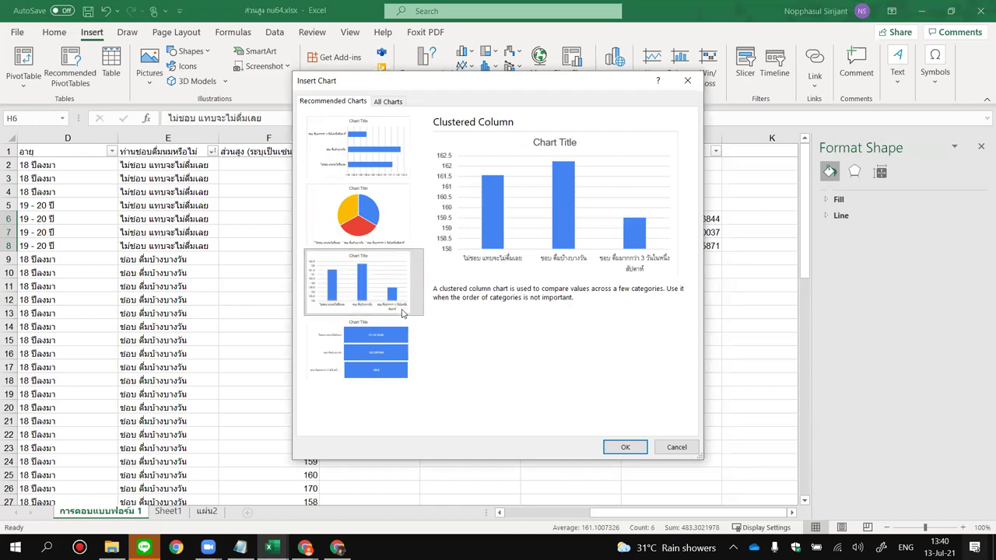
{"action": "left_click", "coordinate": [626, 447]}
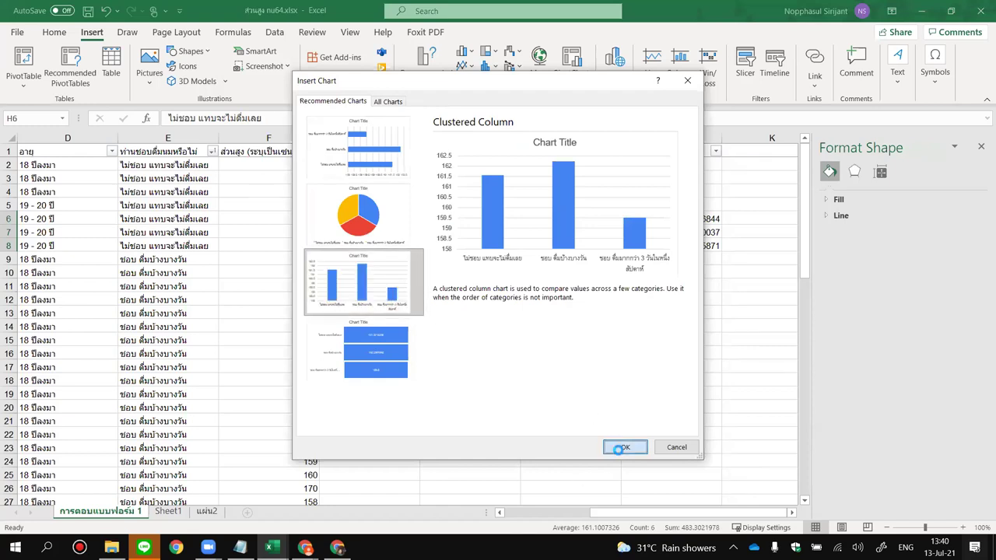
{"action": "left_click_drag", "start_coordinate": [485, 266], "coordinate": [634, 290]}
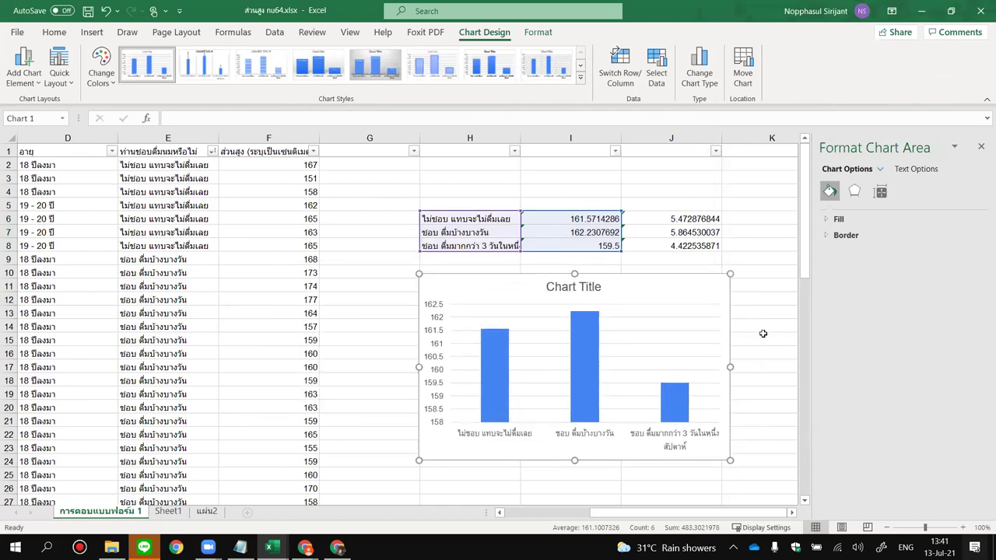
{"action": "scroll", "coordinate": [763, 334], "scroll_direction": "down", "scroll_amount": 1}
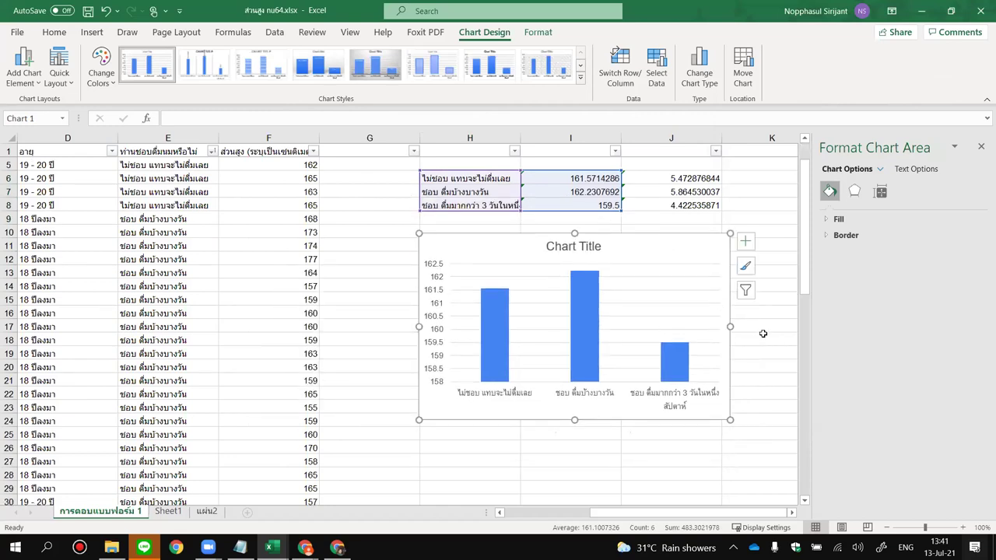
Try standard deviation error bars on the average-height columns, and undo them.
{"action": "left_click", "coordinate": [491, 294]}
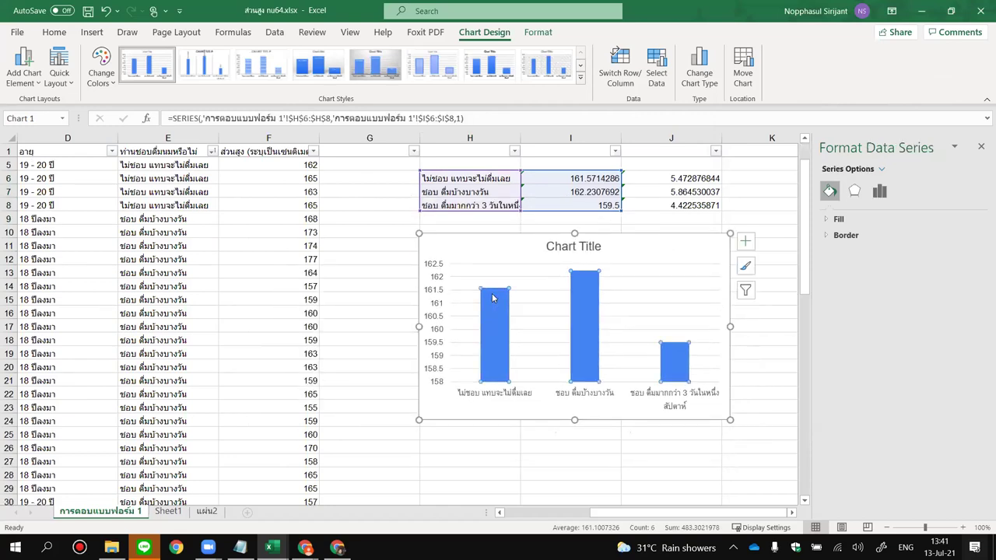
{"action": "left_click", "coordinate": [751, 244]}
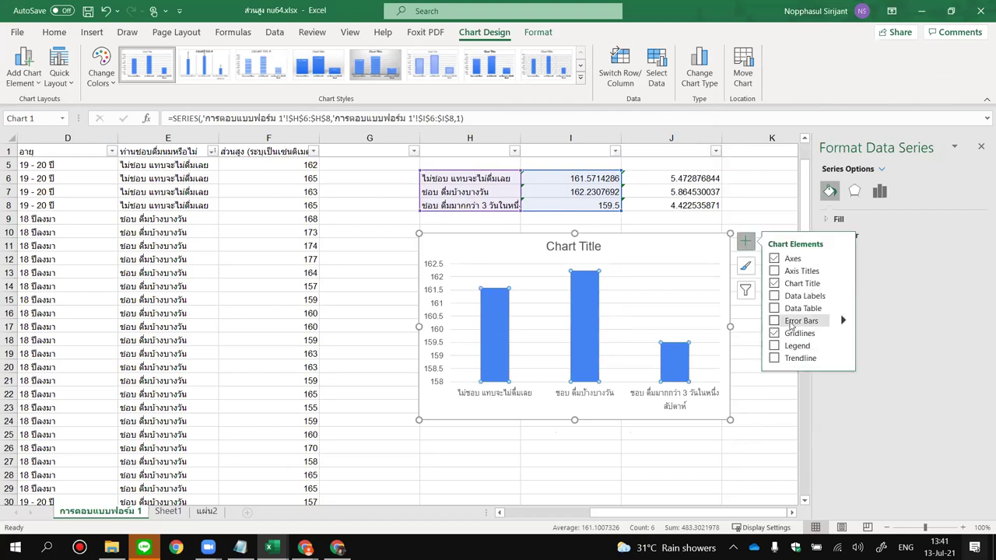
{"action": "left_click", "coordinate": [842, 322]}
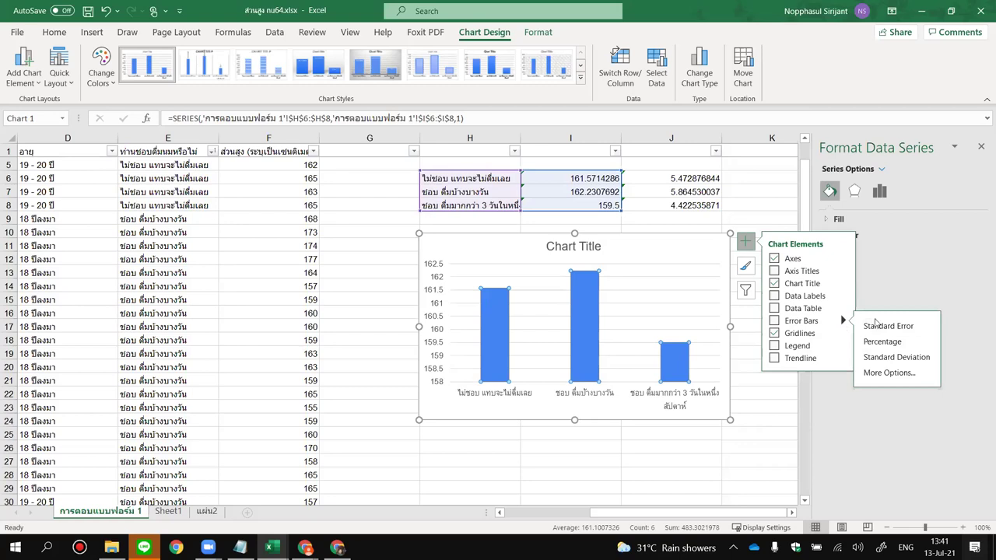
{"action": "left_click", "coordinate": [889, 358]}
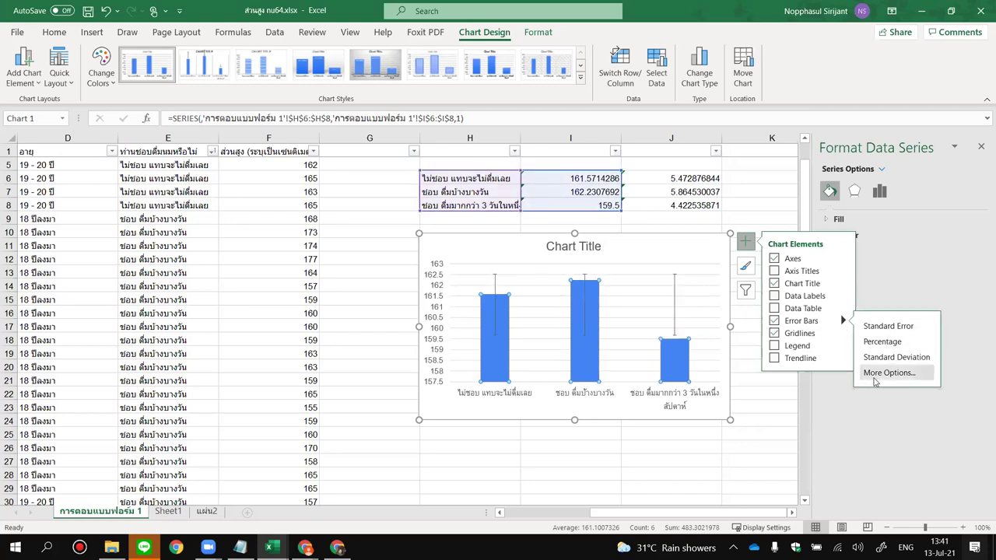
{"action": "left_click", "coordinate": [888, 372]}
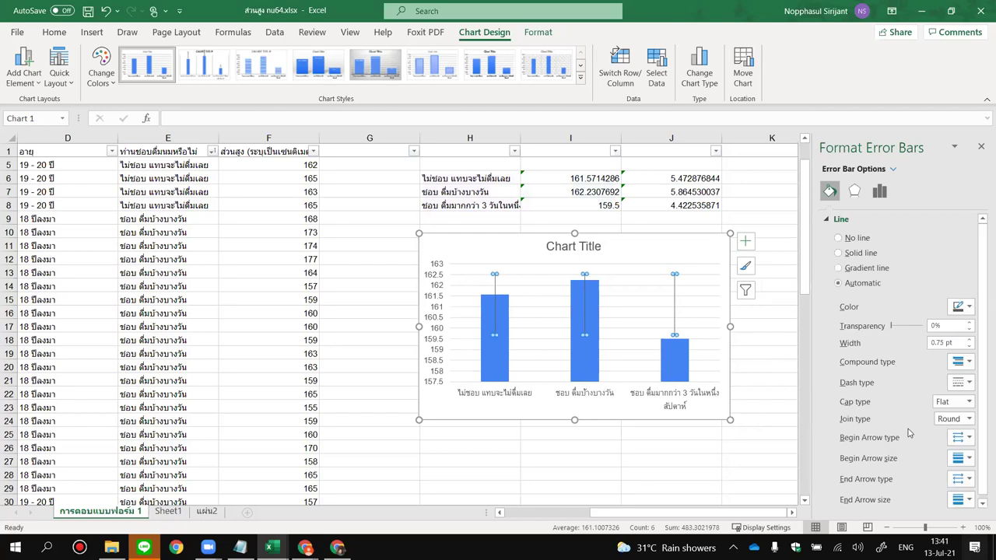
{"action": "scroll", "coordinate": [910, 420], "scroll_direction": "down", "scroll_amount": 1}
{"action": "scroll", "coordinate": [931, 354], "scroll_direction": "up", "scroll_amount": 1}
{"action": "scroll", "coordinate": [867, 371], "scroll_direction": "down", "scroll_amount": 1}
{"action": "scroll", "coordinate": [864, 350], "scroll_direction": "up", "scroll_amount": 1}
{"action": "left_click", "coordinate": [106, 11]}
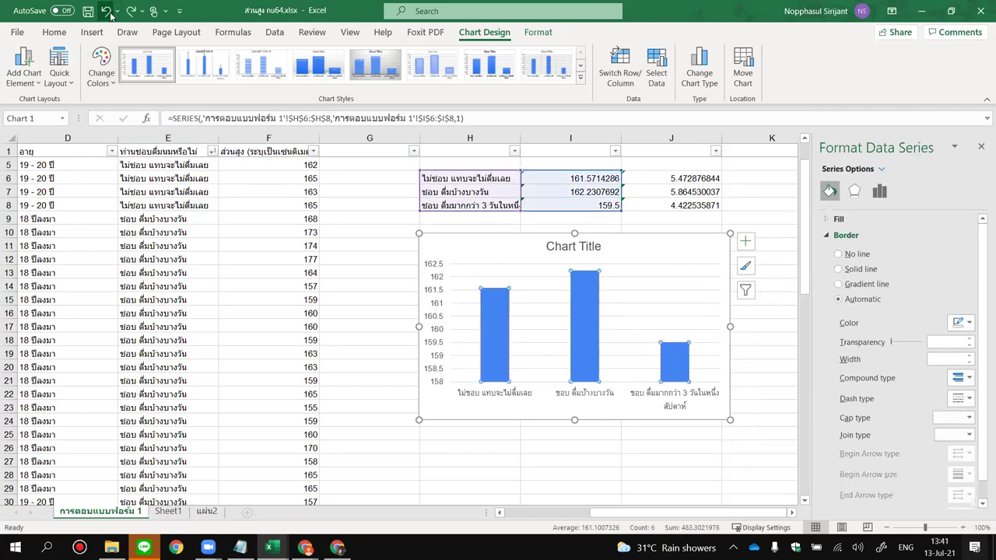
Remove the chart's gridlines and add error bars to the three average-height columns.
{"action": "left_click", "coordinate": [745, 242]}
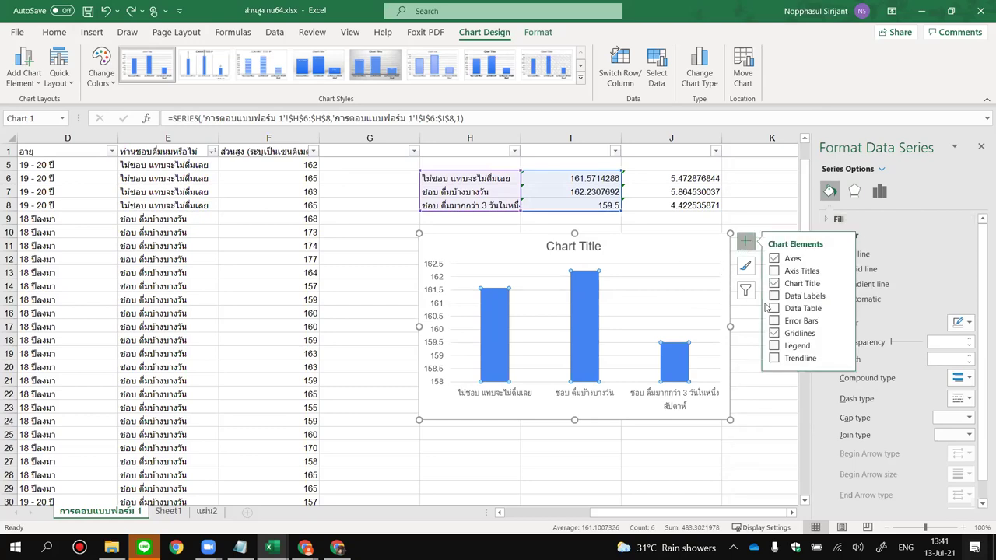
{"action": "left_click", "coordinate": [843, 321]}
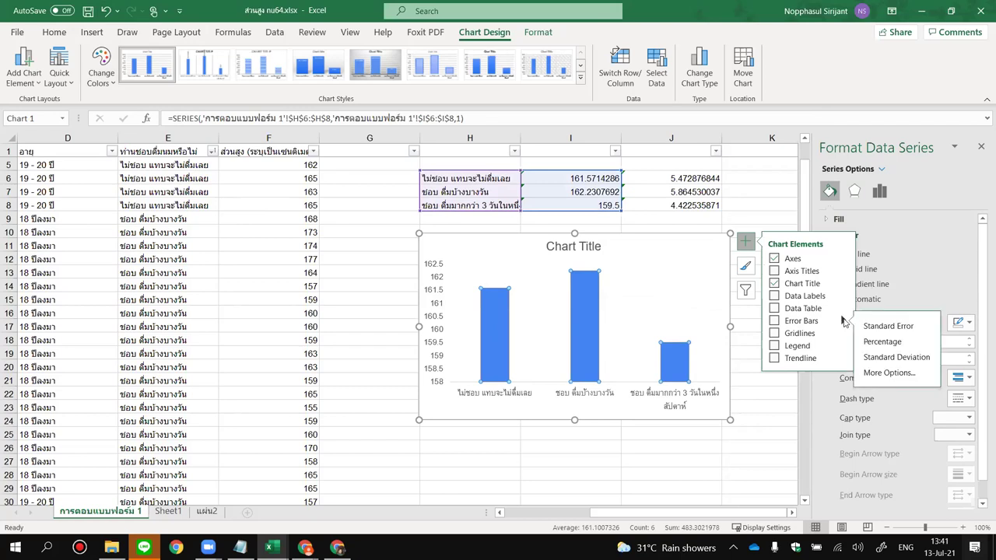
{"action": "left_click", "coordinate": [882, 374]}
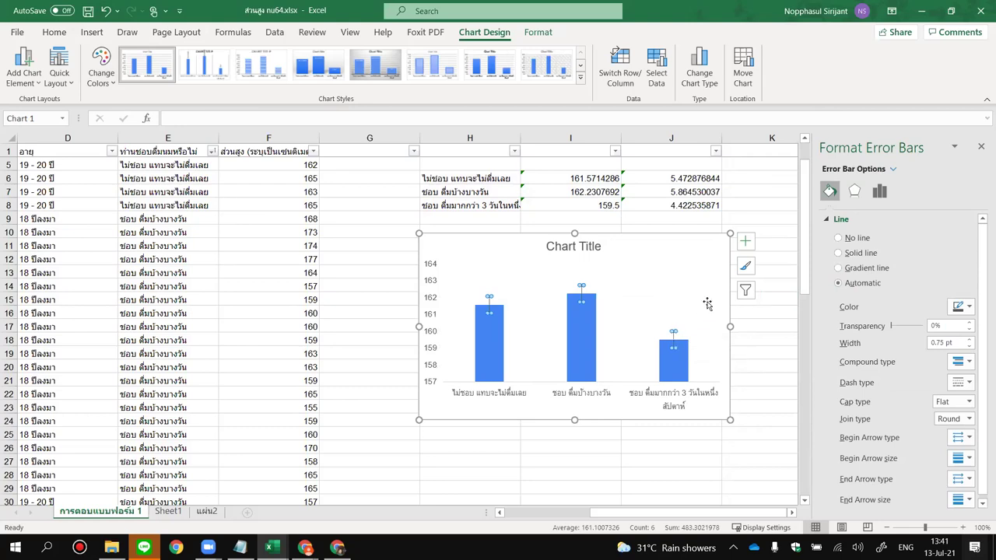
{"action": "left_click", "coordinate": [610, 474]}
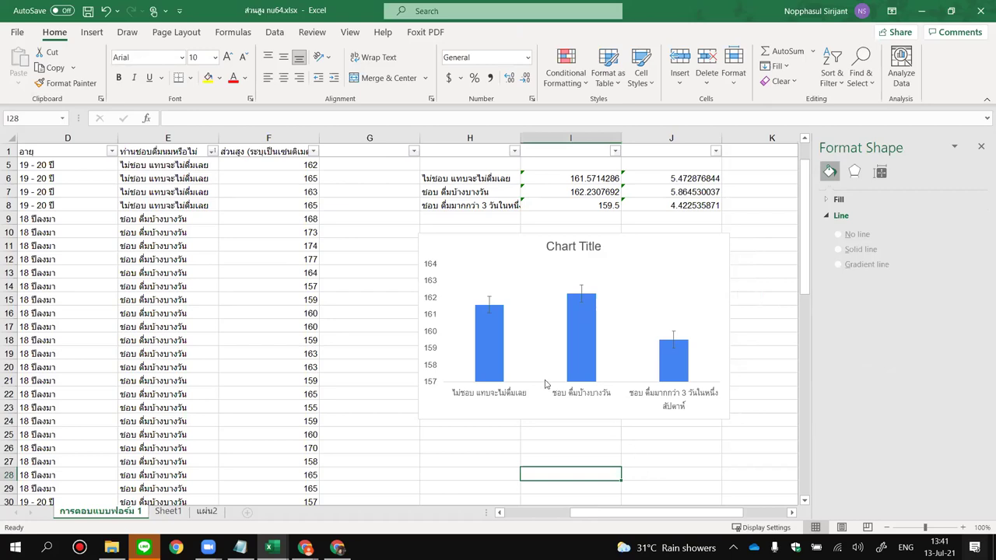
{"action": "left_click", "coordinate": [500, 345]}
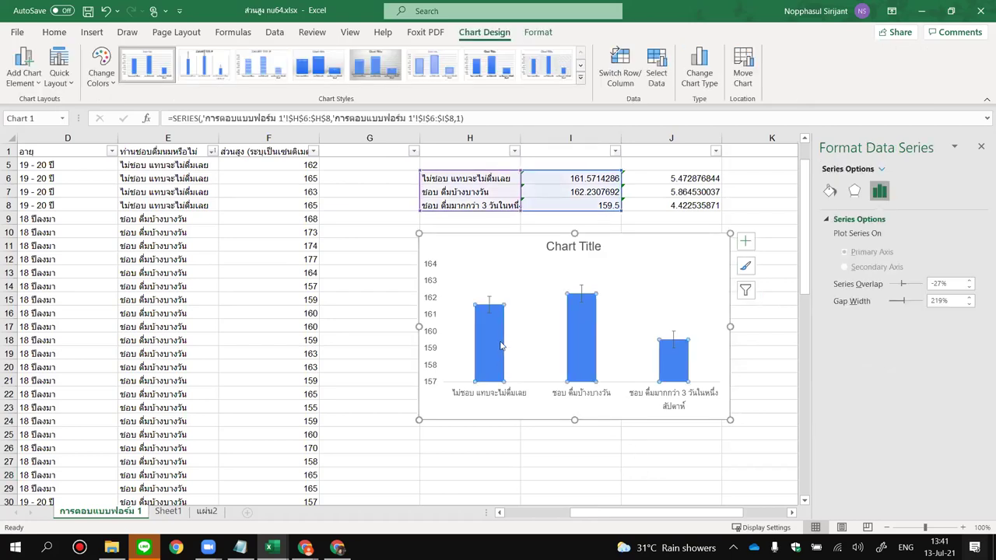
{"action": "mouse_move", "coordinate": [498, 251]}
{"action": "left_mouse_down"}
{"action": "mouse_move", "coordinate": [477, 267]}
{"action": "mouse_move", "coordinate": [497, 267]}
{"action": "mouse_move", "coordinate": [494, 249]}
{"action": "left_mouse_up"}
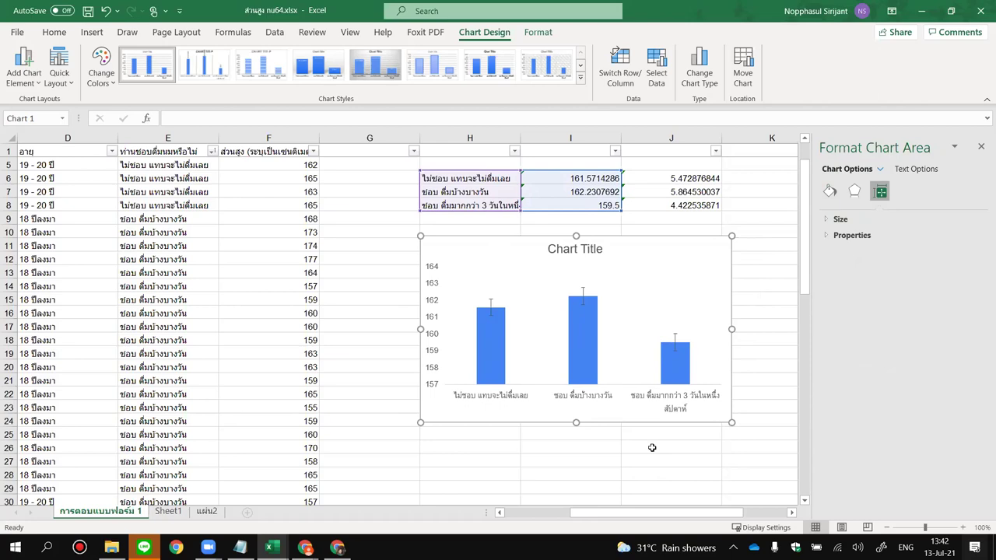
Replace the chart title with "ส่วนสูงเฉลี่ยในกลุ่มตัวอย่างที่ชอบดื่มนมแตกต่างกัน".
{"action": "left_click", "coordinate": [575, 249]}
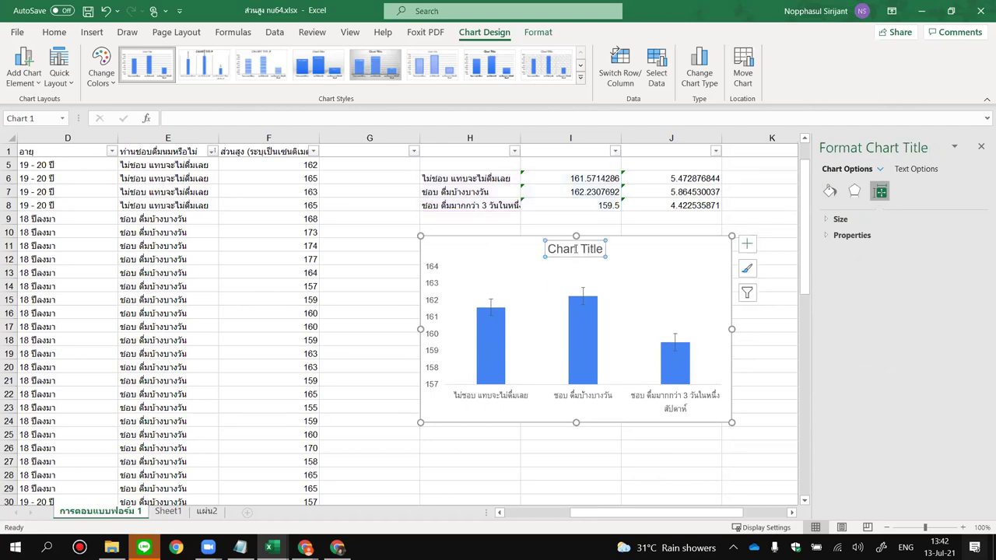
{"action": "left_click", "coordinate": [575, 249]}
{"action": "left_click_drag", "start_coordinate": [605, 249], "coordinate": [550, 249]}
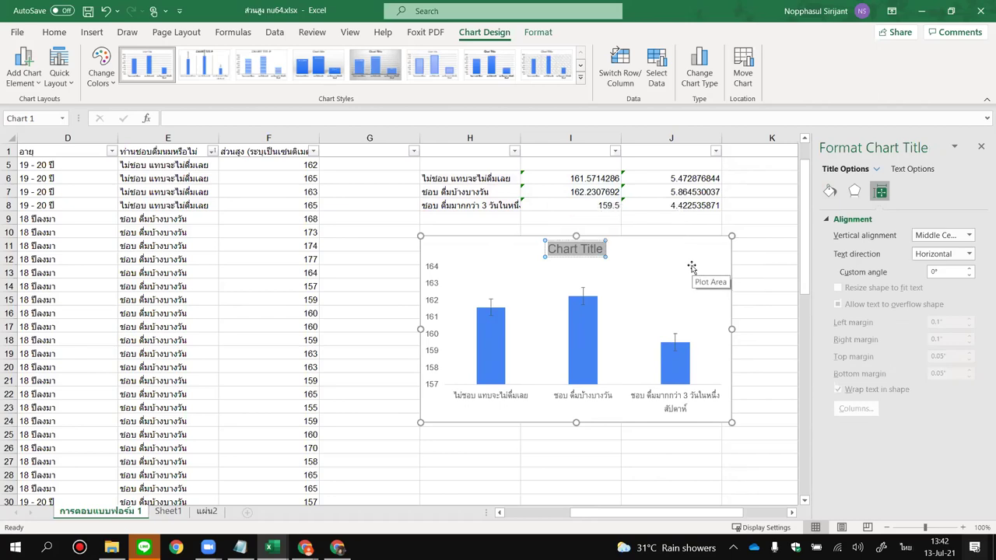
{"action": "key", "text": "Delete"}
{"action": "key", "text": "grave"}
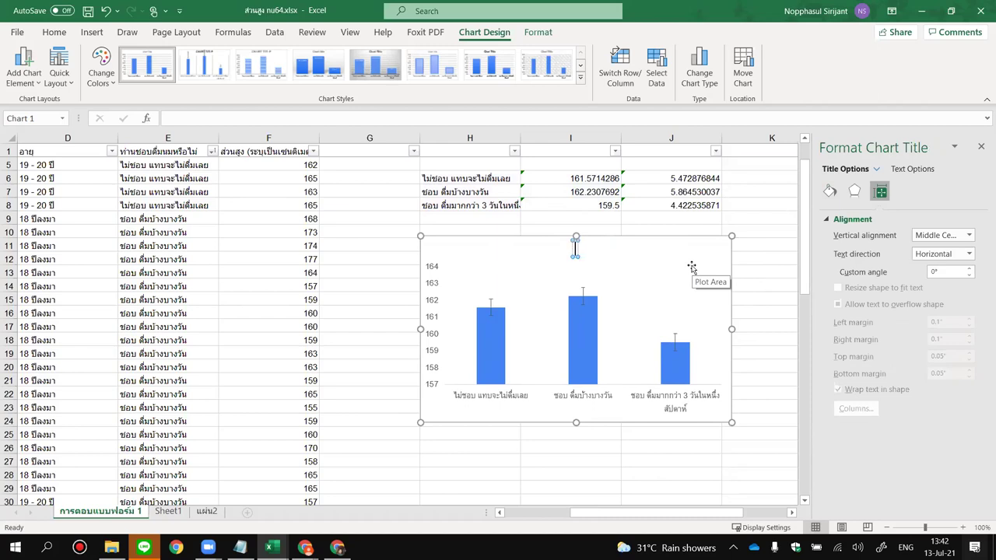
{"action": "key", "text": "grave"}
{"action": "type", "text": "ส่วน"}
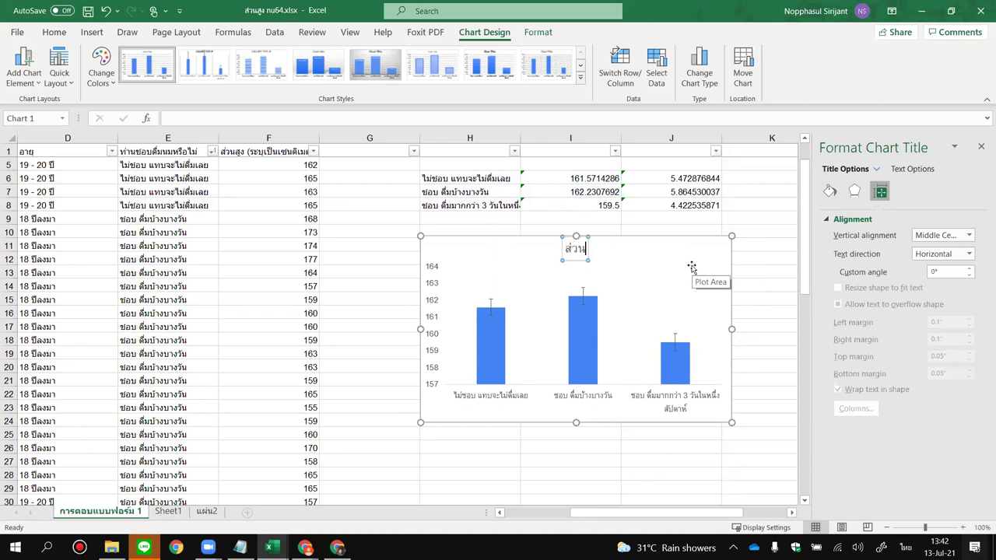
{"action": "type", "text": "สูงเฉลี่ย"}
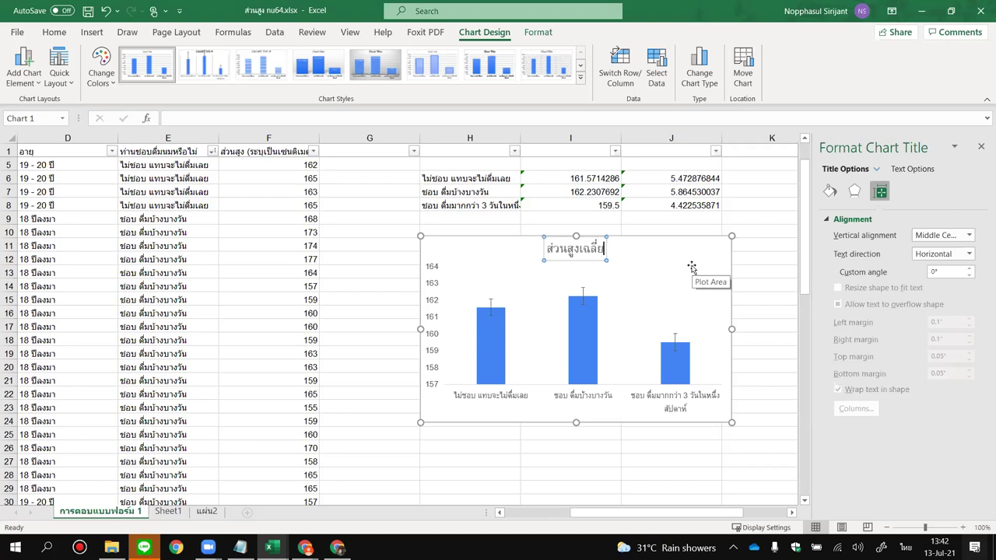
{"action": "type", "text": "ในกลุ่ม"}
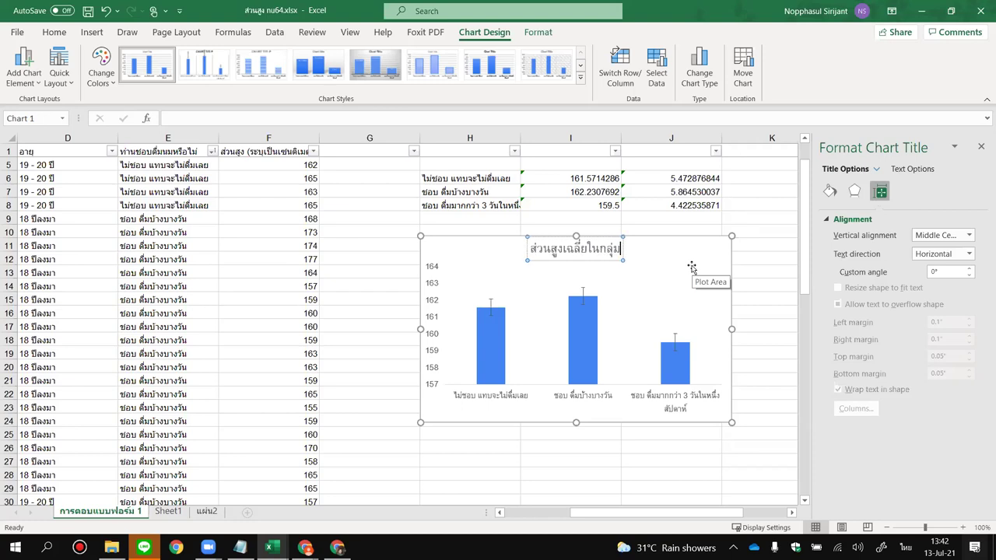
{"action": "type", "text": "ตัวอย่างที่ชอบ"}
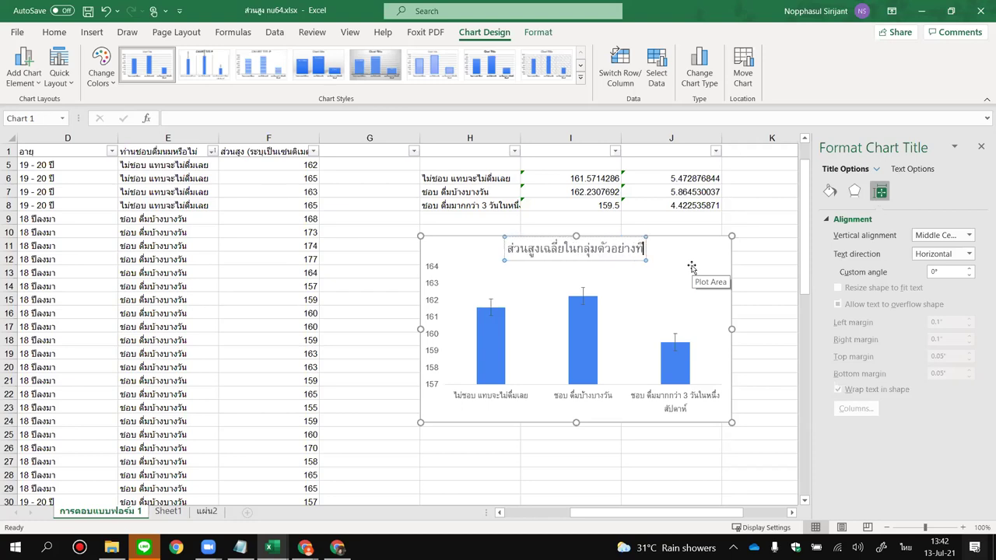
{"action": "type", "text": "ดื่มนม"}
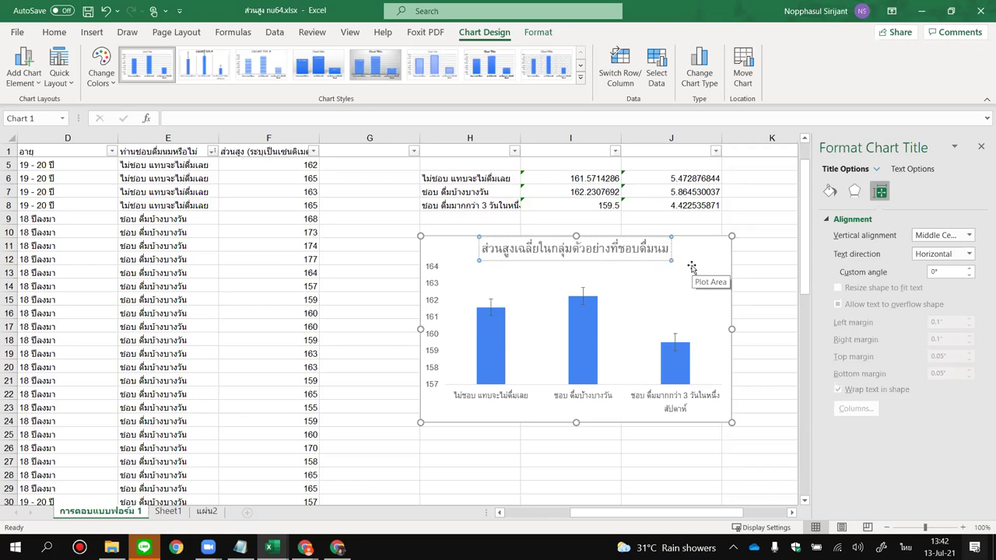
{"action": "type", "text": "แตกต่างกัน"}
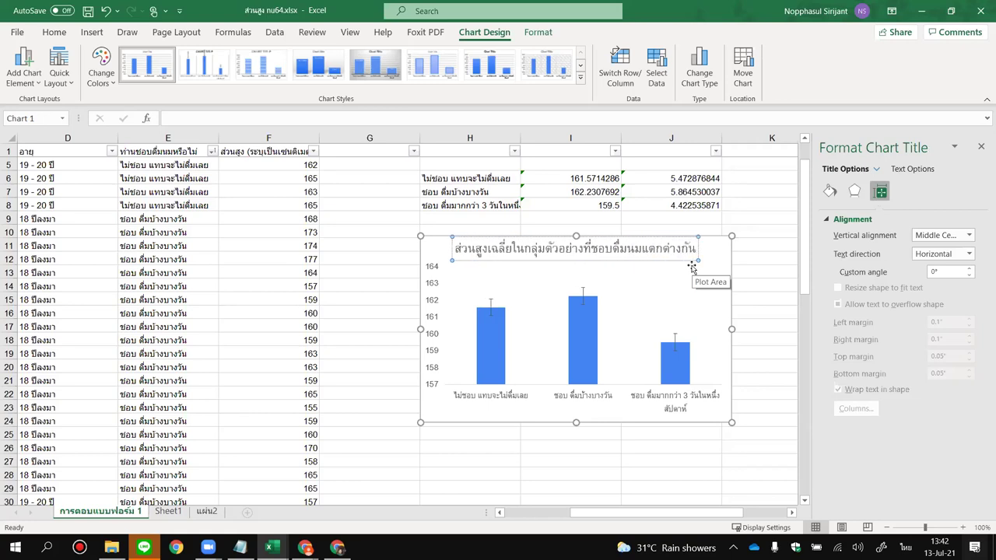
{"action": "left_click", "coordinate": [354, 454]}
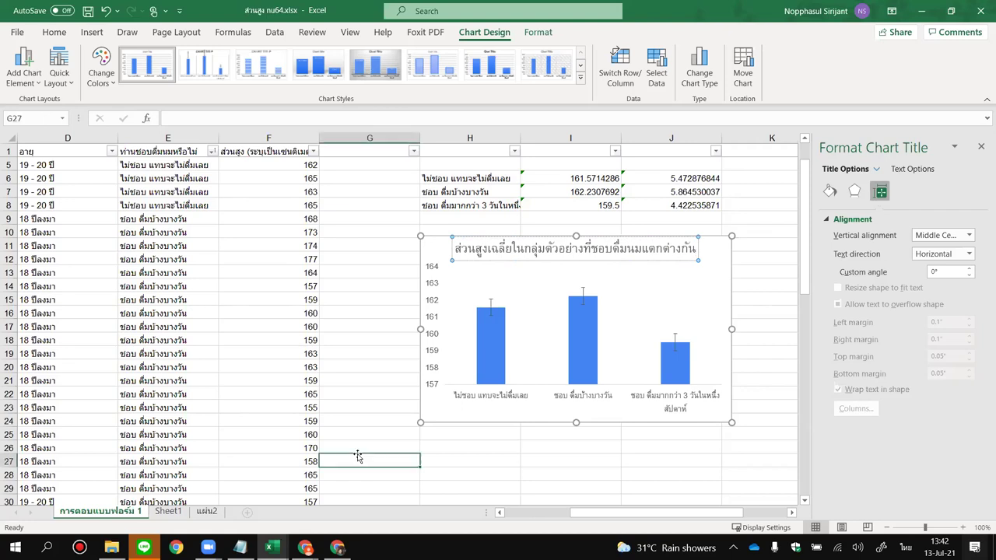
Add axis titles to the chart and delete the one on the horizontal category axis.
{"action": "left_click", "coordinate": [432, 352]}
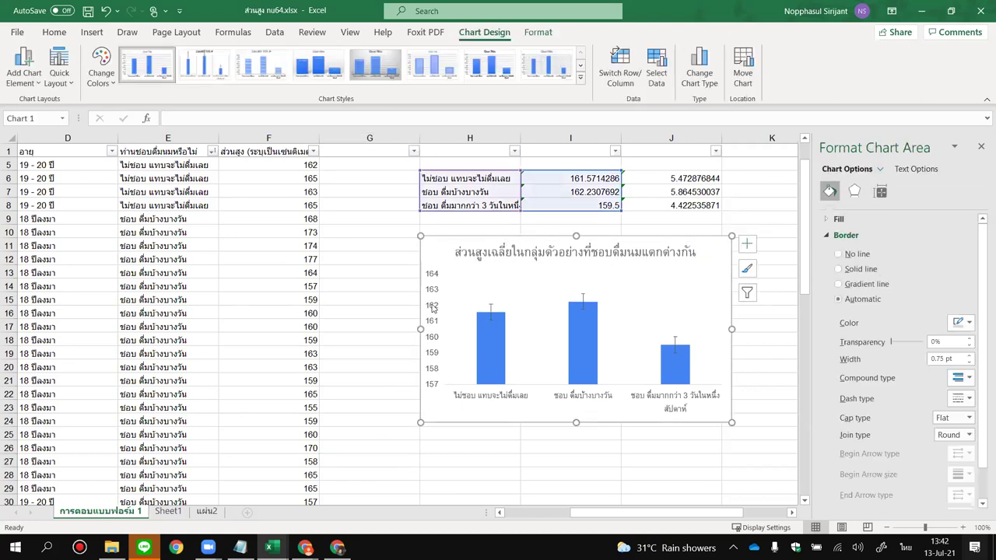
{"action": "left_click", "coordinate": [434, 309]}
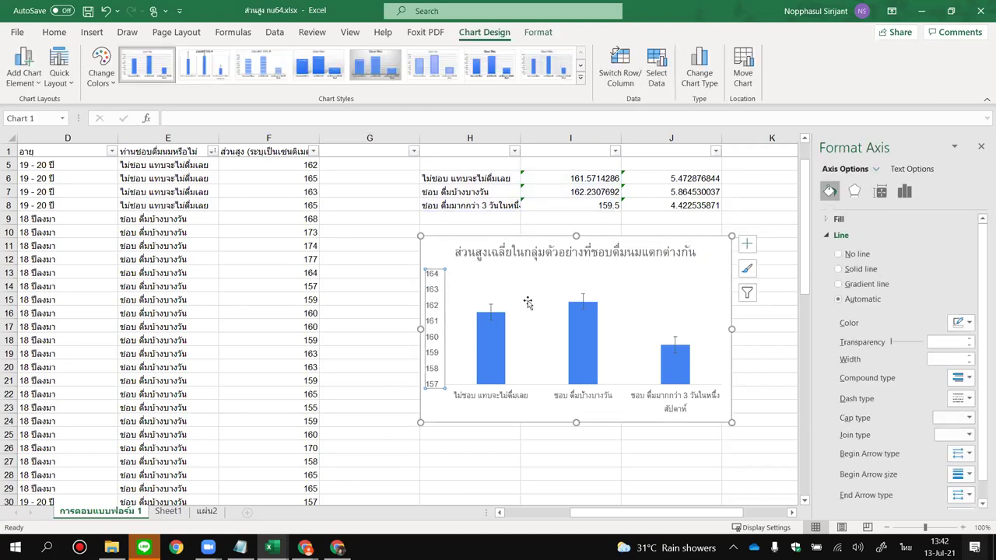
{"action": "left_click", "coordinate": [752, 245]}
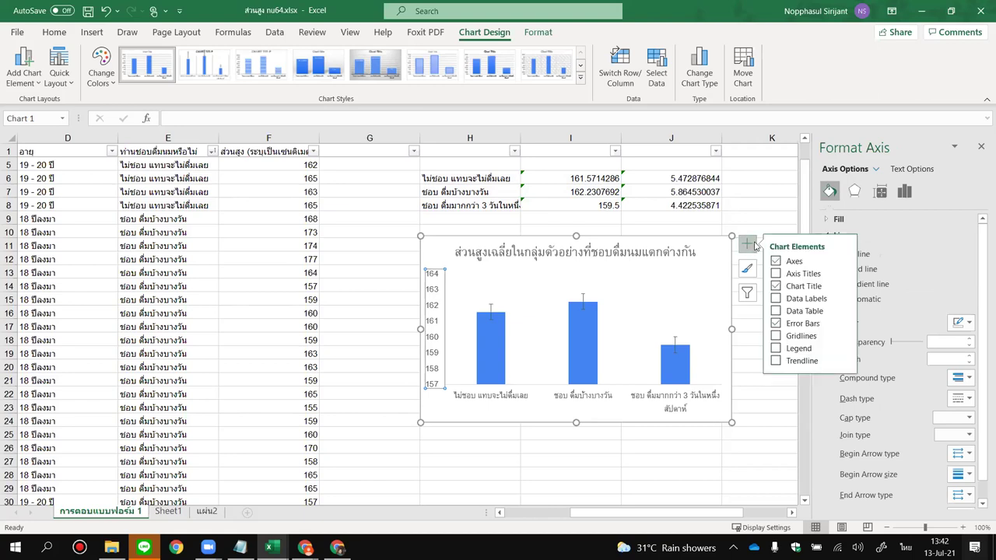
{"action": "left_click", "coordinate": [782, 276]}
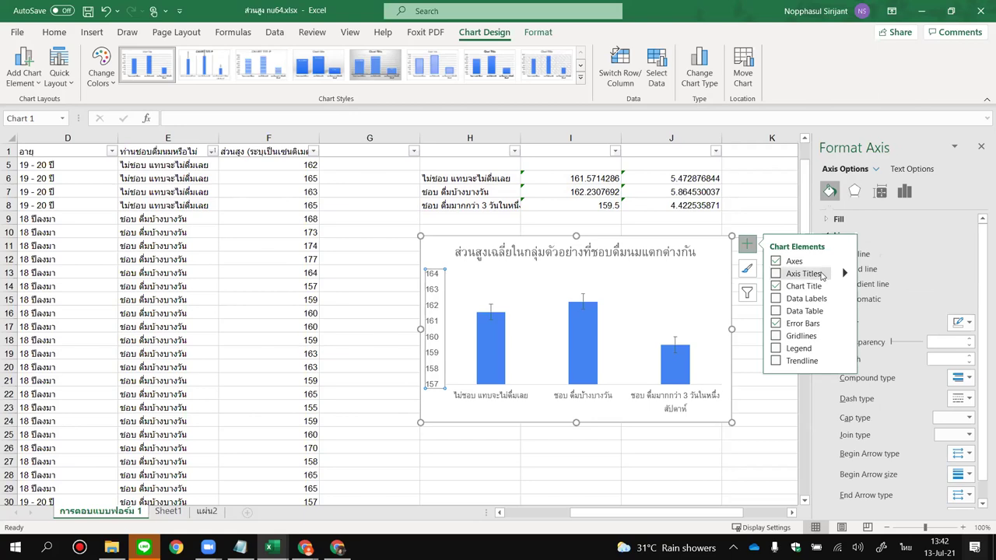
{"action": "left_click", "coordinate": [821, 274]}
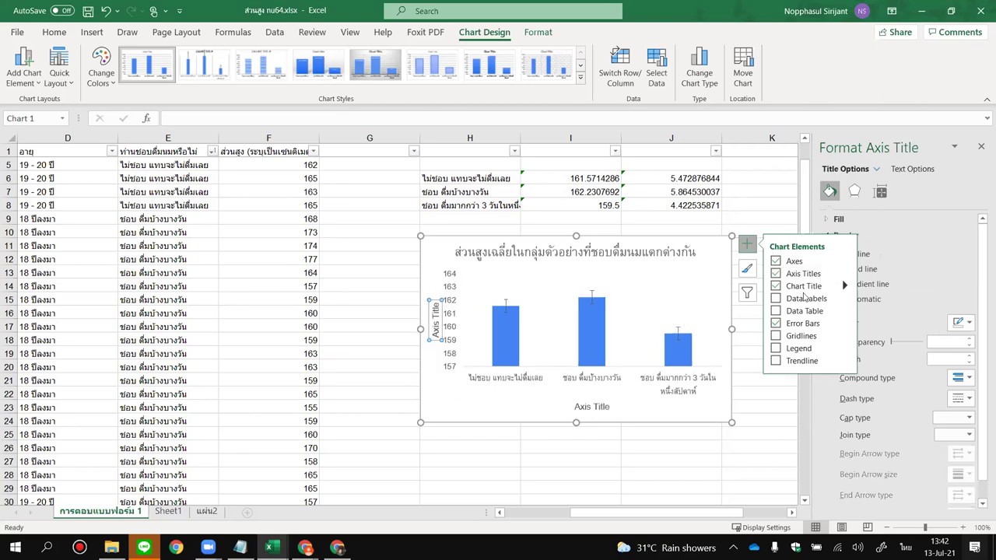
{"action": "left_click", "coordinate": [488, 412]}
{"action": "left_click", "coordinate": [466, 465]}
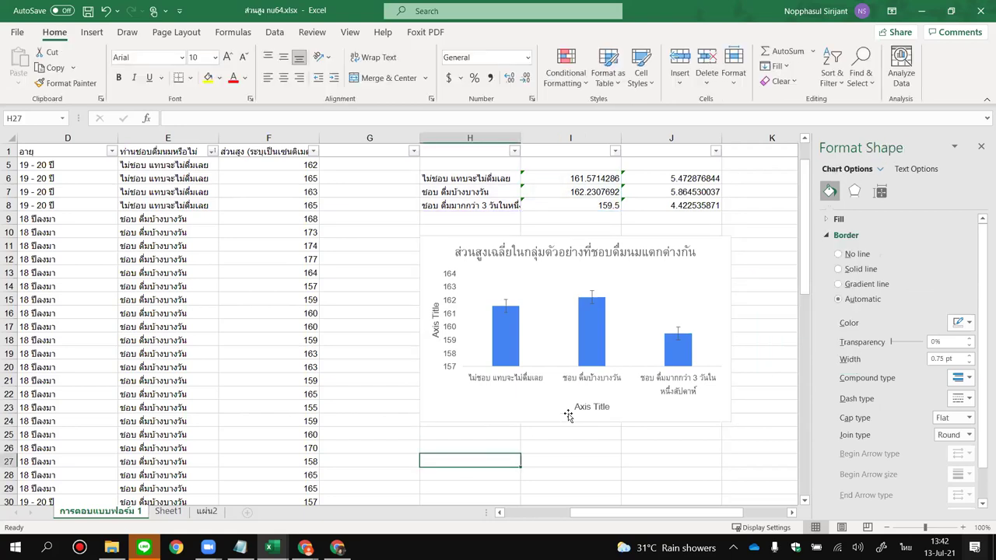
{"action": "left_click", "coordinate": [591, 404]}
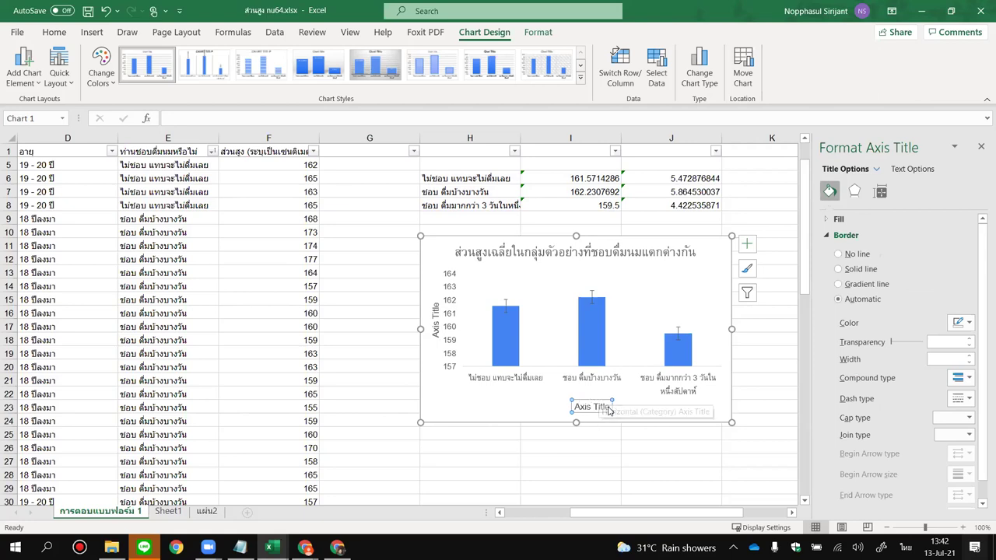
{"action": "key", "text": "Delete"}
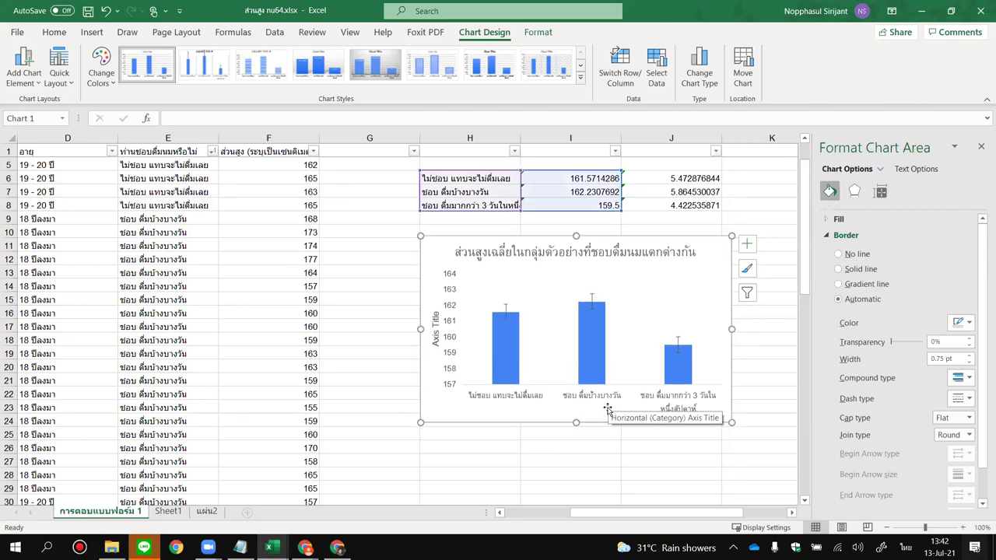
Set the vertical axis title to "ส่วนสูงเฉลี่ย (เซนติเมตร)".
{"action": "left_click", "coordinate": [435, 327]}
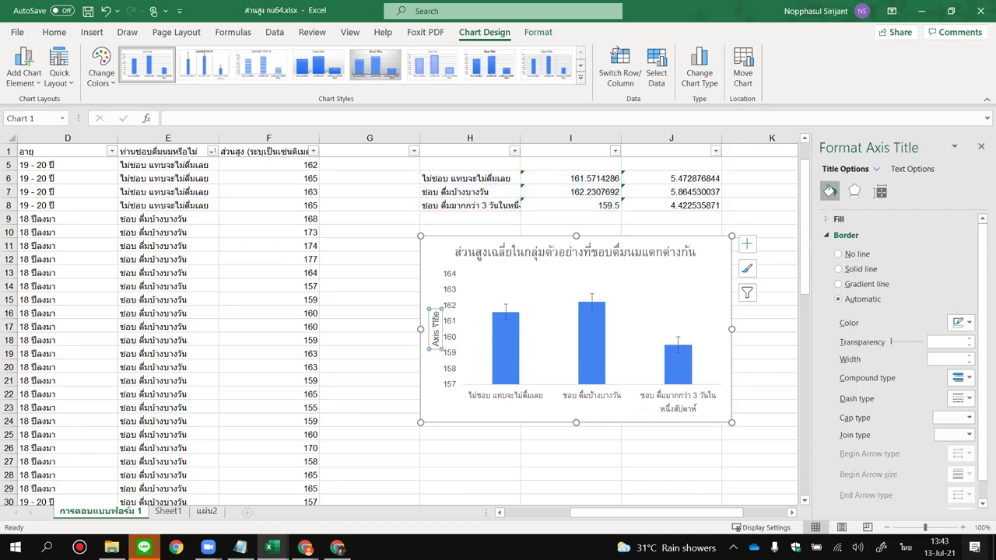
{"action": "double_click", "coordinate": [438, 328]}
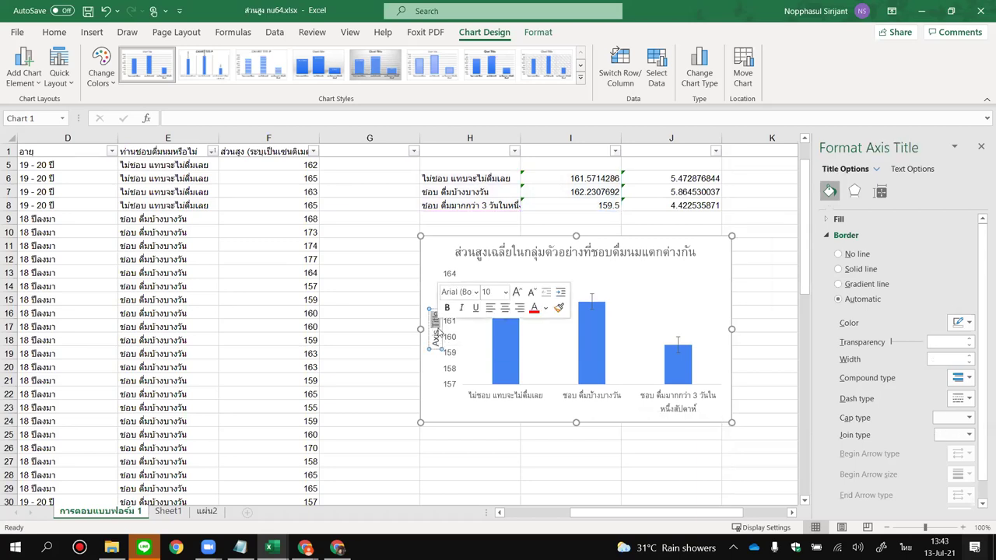
{"action": "key", "text": "BackSpace"}
{"action": "key", "text": "BackSpace"}
{"action": "key", "text": "BackSpace"}
{"action": "key", "text": "BackSpace"}
{"action": "key", "text": "BackSpace"}
{"action": "key", "text": "BackSpace"}
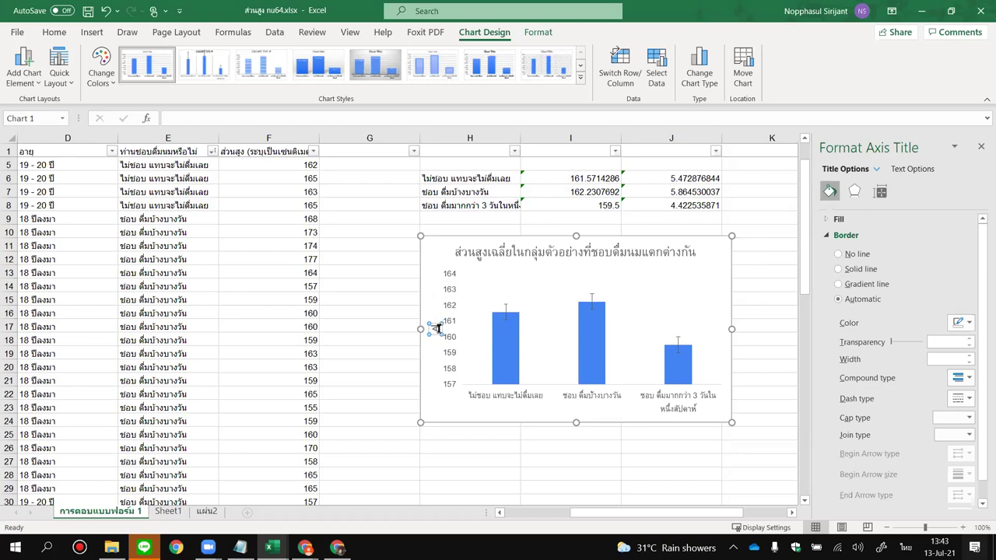
{"action": "type", "text": "ส่วนสูง"}
{"action": "type", "text": " (ซม"}
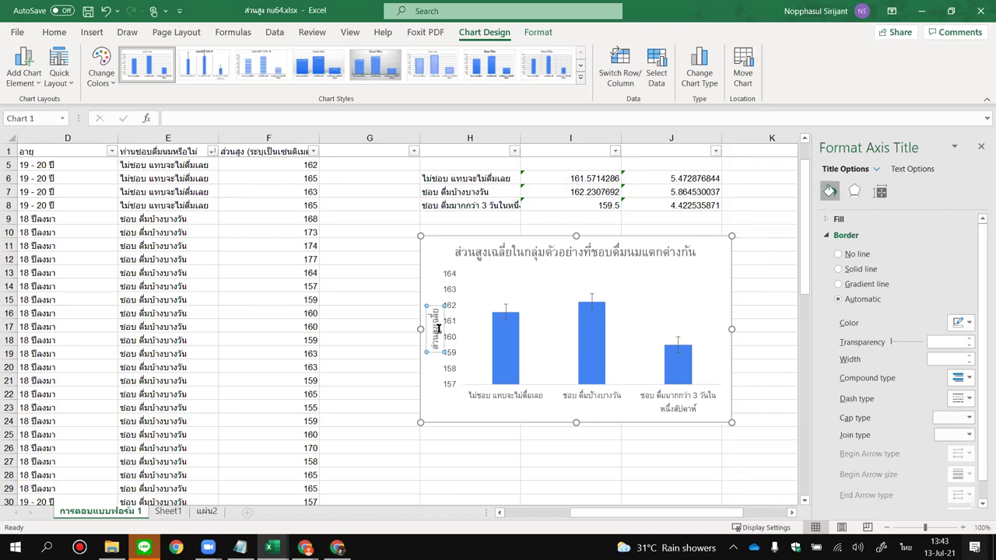
{"action": "type", "text": "นติเมตร)"}
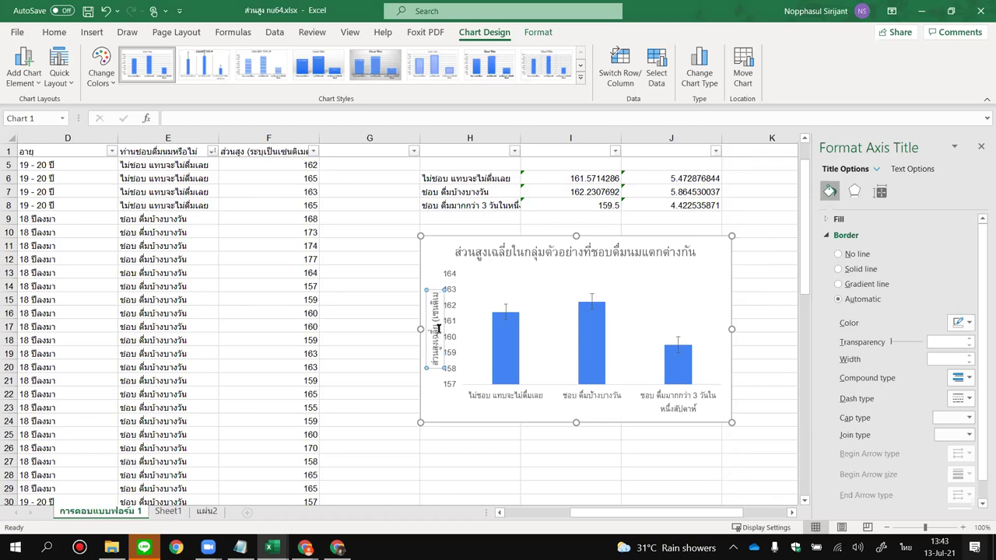
Finish the vertical axis title with its closing parenthesis and give the vertical axis a solid black line.
{"action": "type", "text": ")"}
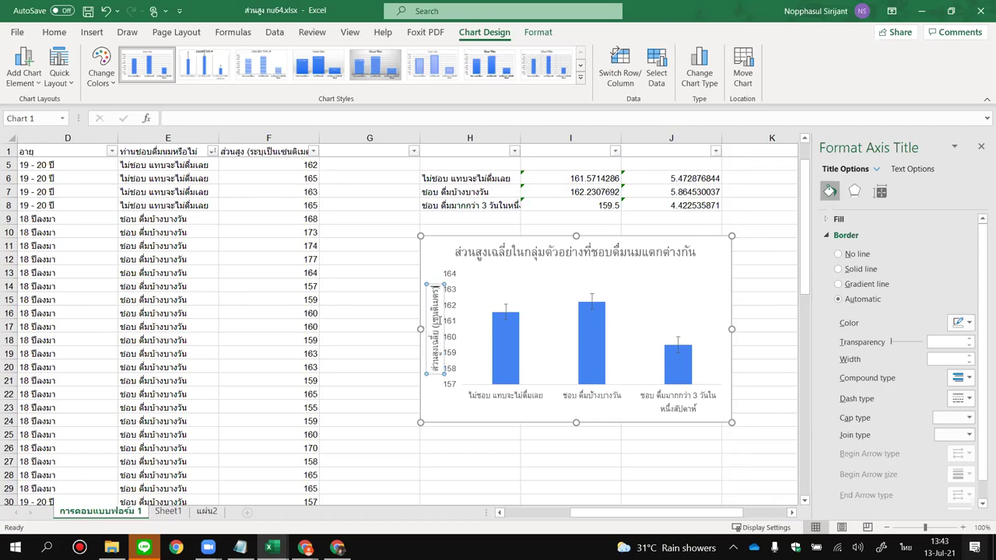
{"action": "left_click", "coordinate": [470, 464]}
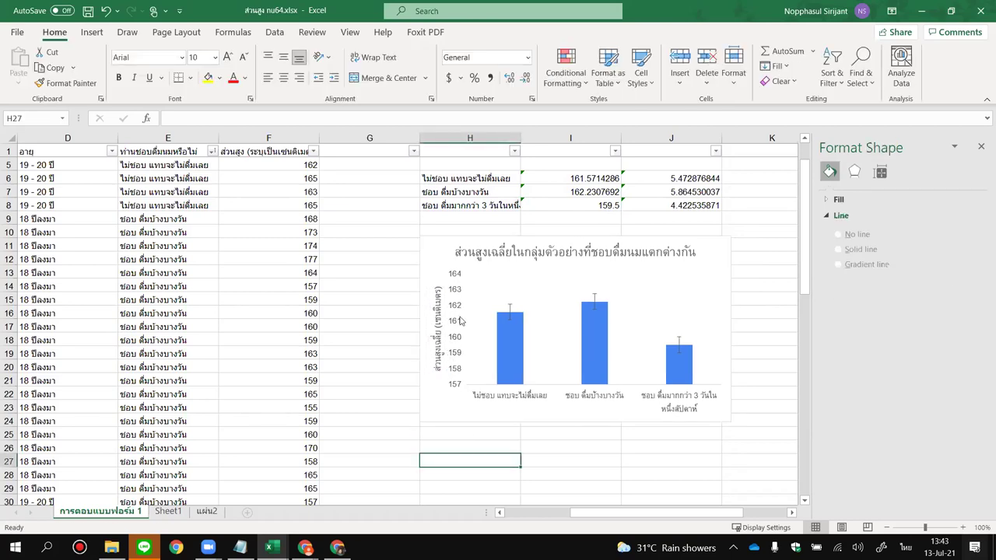
{"action": "left_click", "coordinate": [459, 294]}
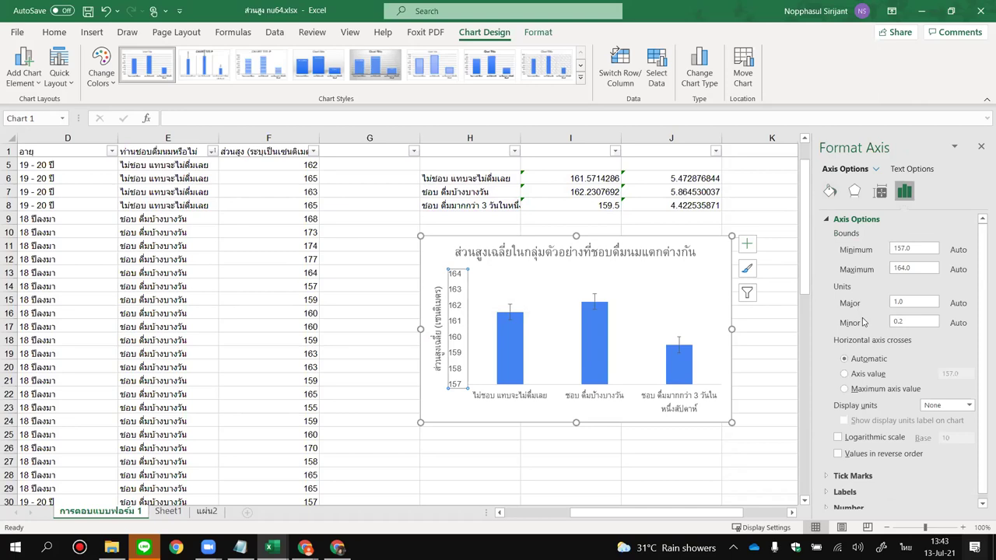
{"action": "scroll", "coordinate": [863, 319], "scroll_direction": "down", "scroll_amount": 1}
{"action": "left_click", "coordinate": [829, 190]}
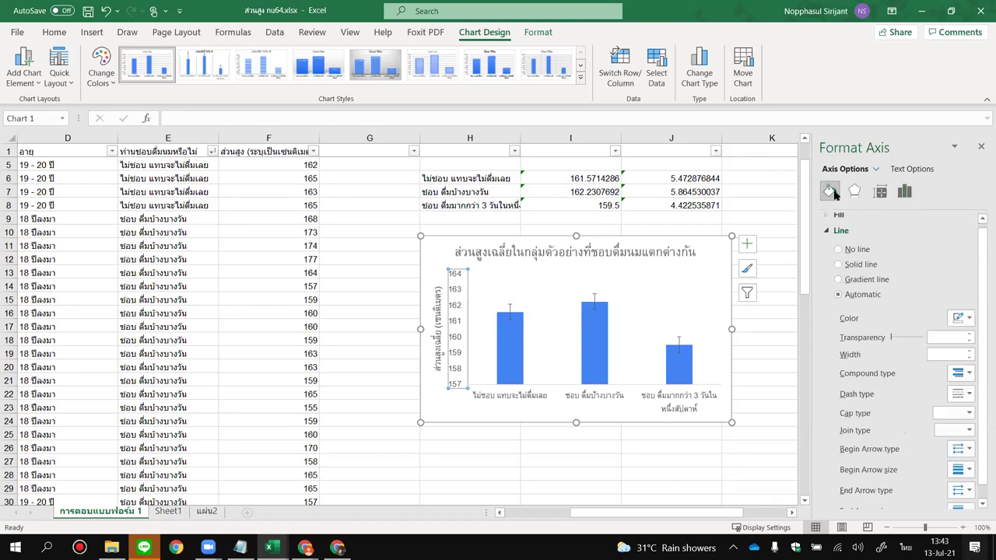
{"action": "left_click", "coordinate": [842, 267]}
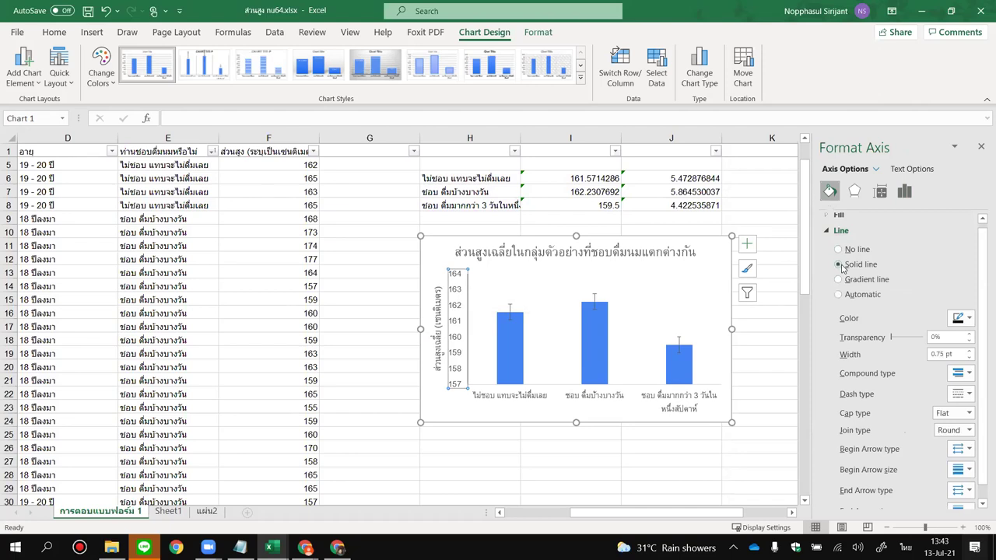
{"action": "left_click", "coordinate": [967, 319]}
{"action": "left_click", "coordinate": [911, 353]}
{"action": "left_click", "coordinate": [532, 439]}
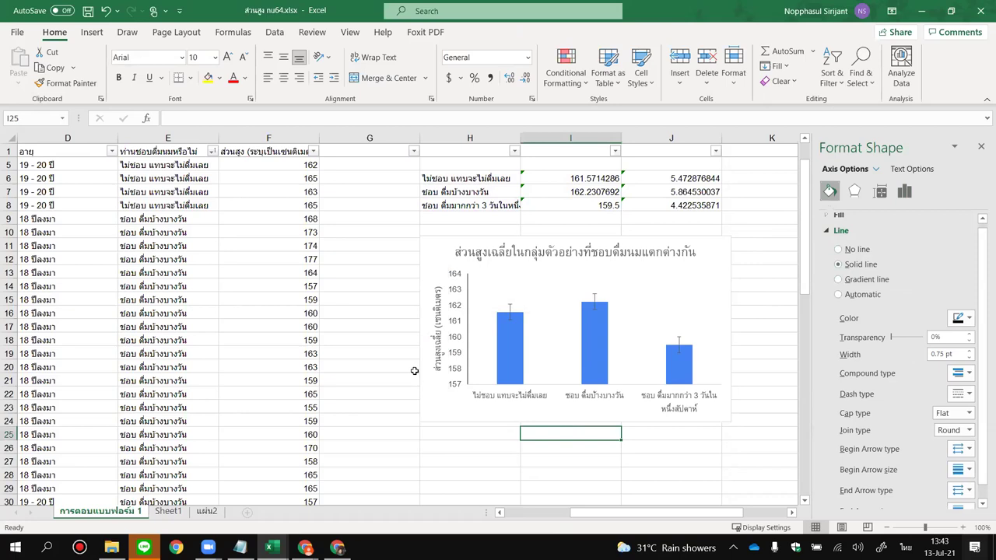
Format the chart's horizontal category axis with a solid black line.
{"action": "left_click", "coordinate": [488, 397]}
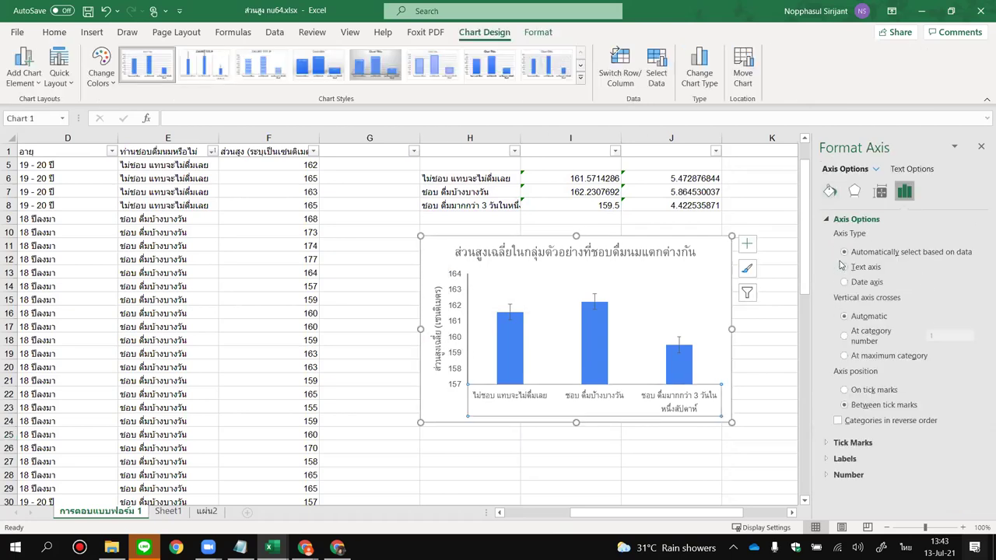
{"action": "left_click", "coordinate": [829, 191]}
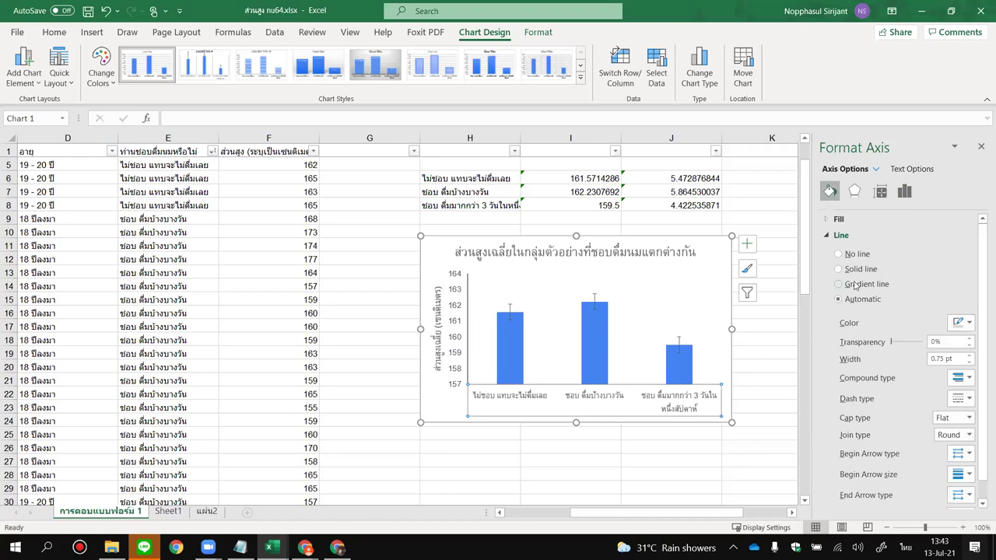
{"action": "left_click", "coordinate": [957, 330]}
{"action": "left_click", "coordinate": [905, 357]}
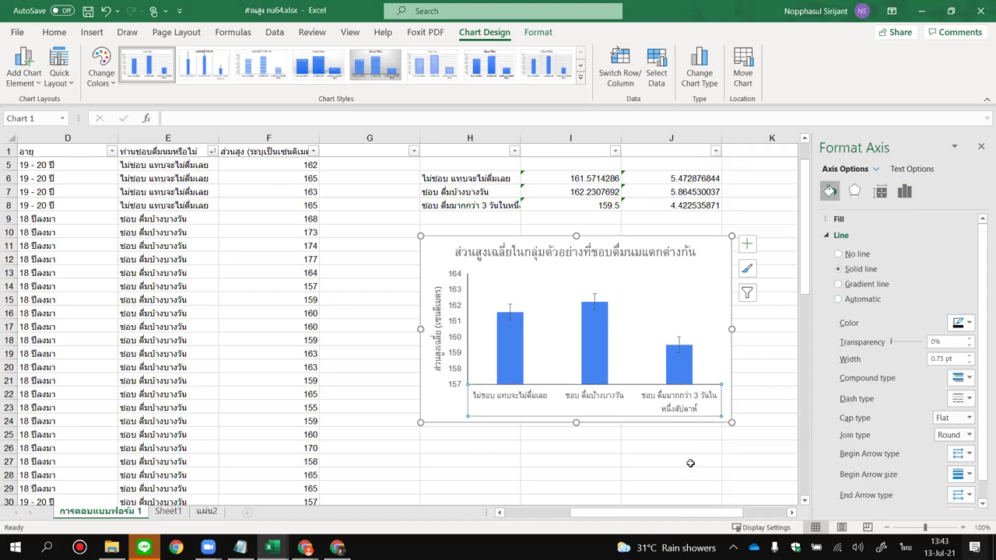
{"action": "left_click", "coordinate": [690, 463]}
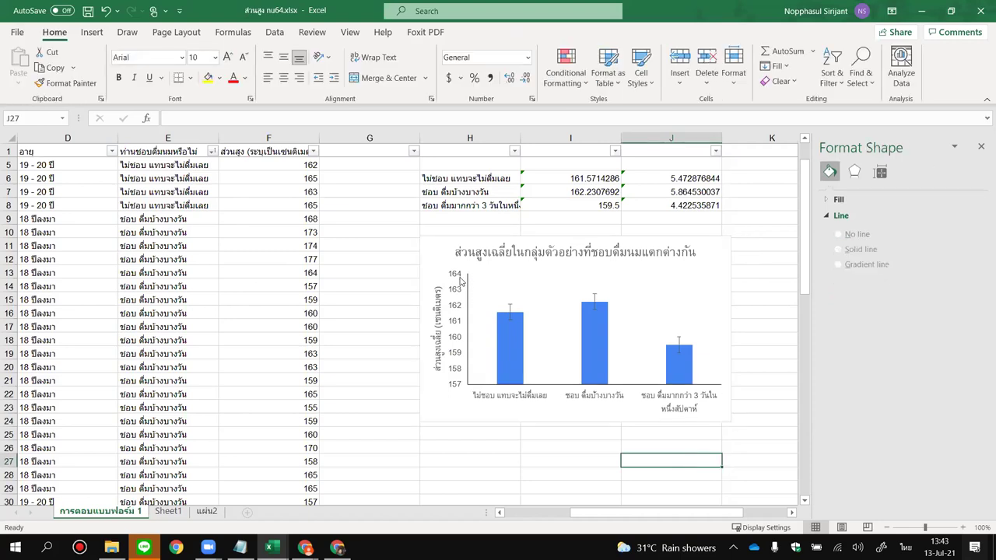
Set the vertical axis bounds to a minimum of 150 and a maximum of 170.
{"action": "left_click", "coordinate": [459, 280]}
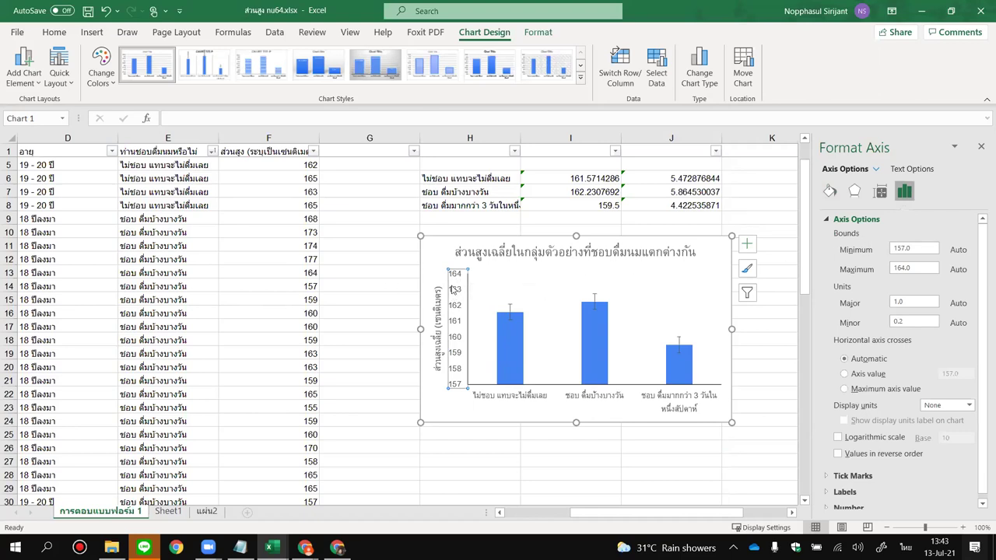
{"action": "left_click_drag", "start_coordinate": [912, 249], "coordinate": [867, 255]}
{"action": "key", "text": "grave"}
{"action": "type", "text": "1"}
{"action": "left_click_drag", "start_coordinate": [922, 248], "coordinate": [862, 256]}
{"action": "key", "text": "BackSpace"}
{"action": "double_click", "coordinate": [932, 265]}
{"action": "type", "text": "170"}
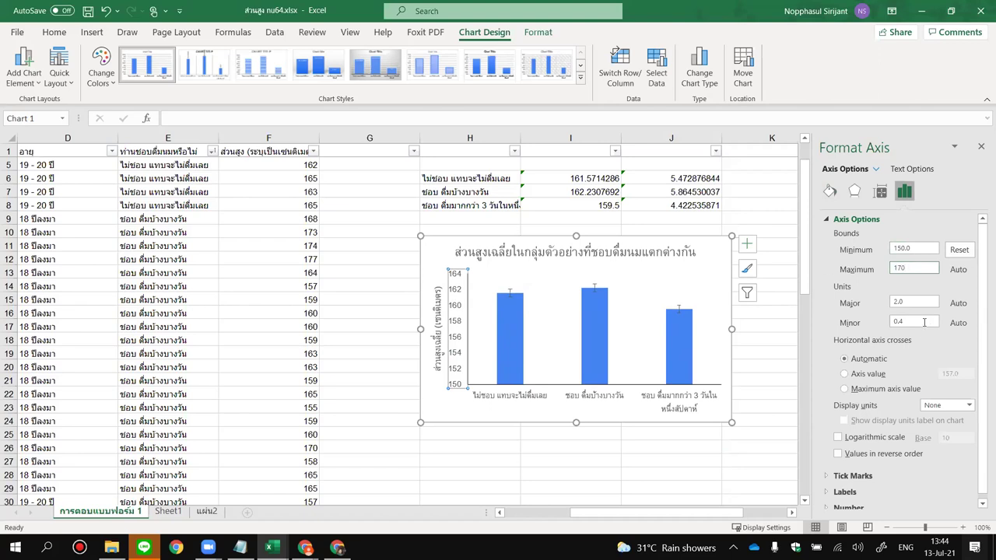
{"action": "left_click", "coordinate": [789, 341]}
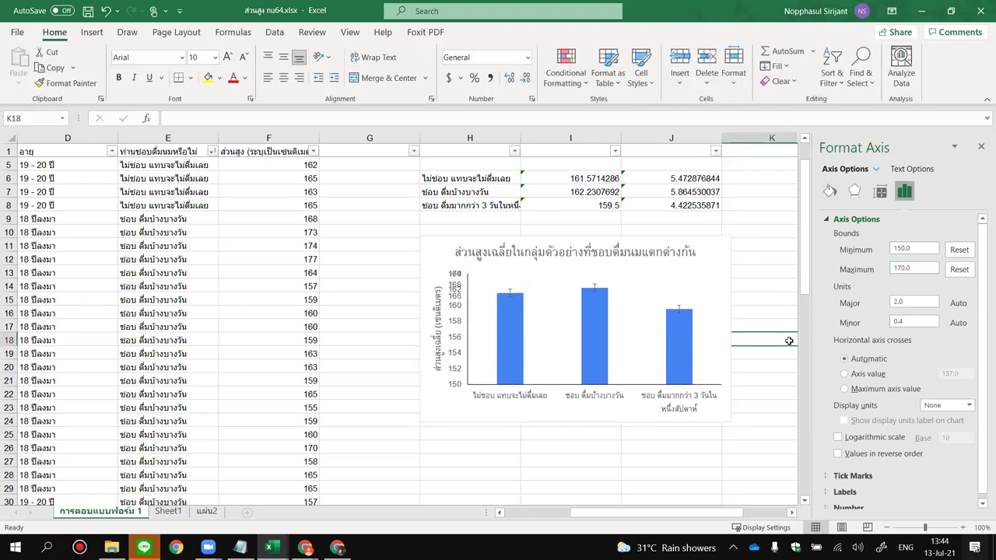
Set the vertical axis units to 5 for major and 1 for minor.
{"action": "left_click", "coordinate": [456, 357]}
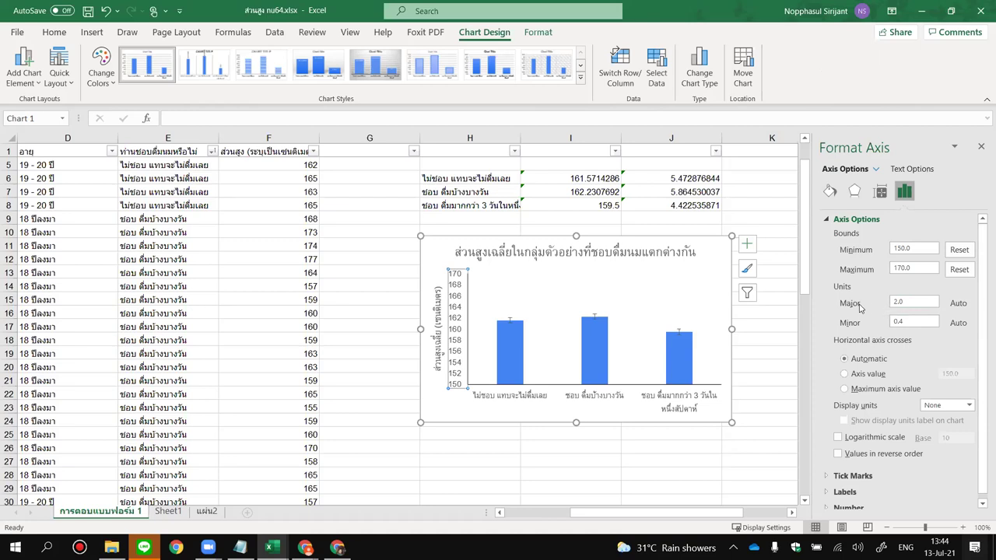
{"action": "left_click", "coordinate": [906, 303]}
{"action": "left_click", "coordinate": [921, 322]}
{"action": "left_click", "coordinate": [916, 302]}
{"action": "type", "text": "5"}
{"action": "key", "text": "Tab"}
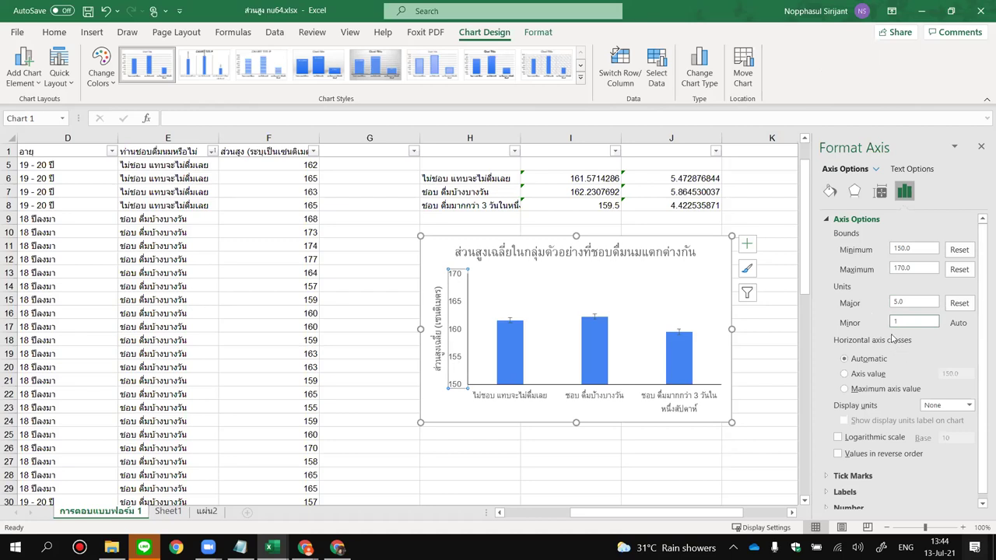
{"action": "left_click", "coordinate": [910, 302]}
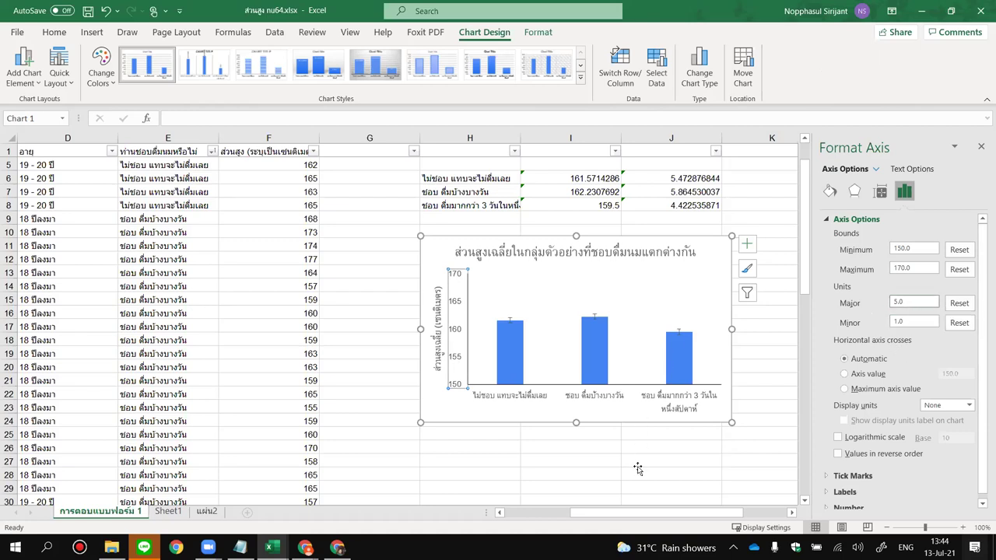
{"action": "left_click", "coordinate": [636, 464]}
Set the vertical axis's major tick marks to Outside and add minor tick marks as well.
{"action": "left_click", "coordinate": [460, 314]}
{"action": "scroll", "coordinate": [920, 342], "scroll_direction": "down", "scroll_amount": 1}
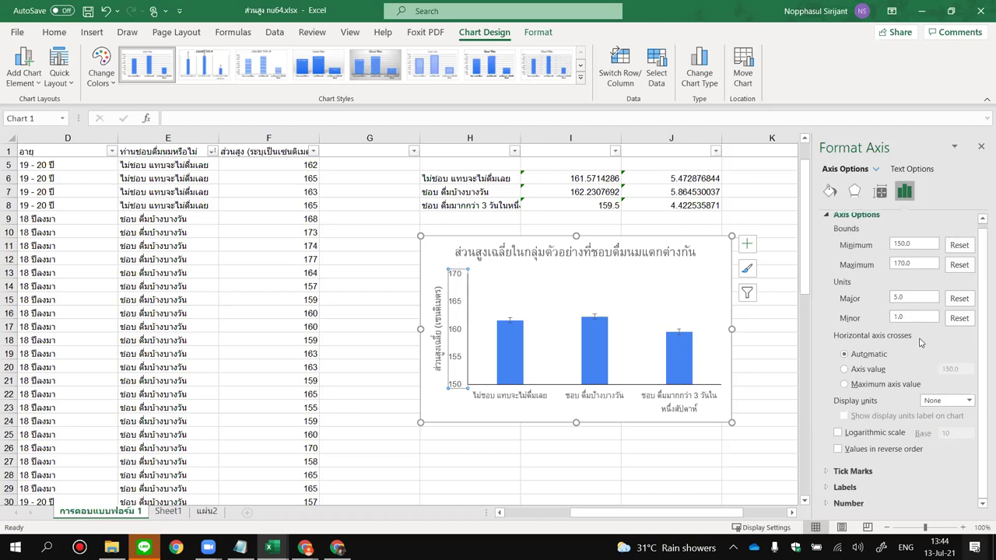
{"action": "left_click", "coordinate": [826, 472]}
{"action": "scroll", "coordinate": [858, 457], "scroll_direction": "down", "scroll_amount": 1}
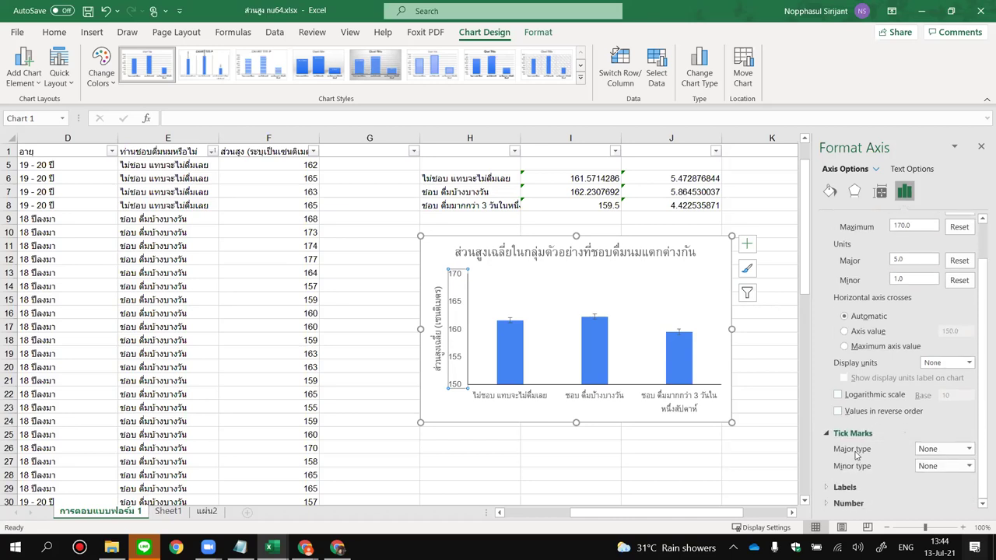
{"action": "left_click", "coordinate": [969, 449]}
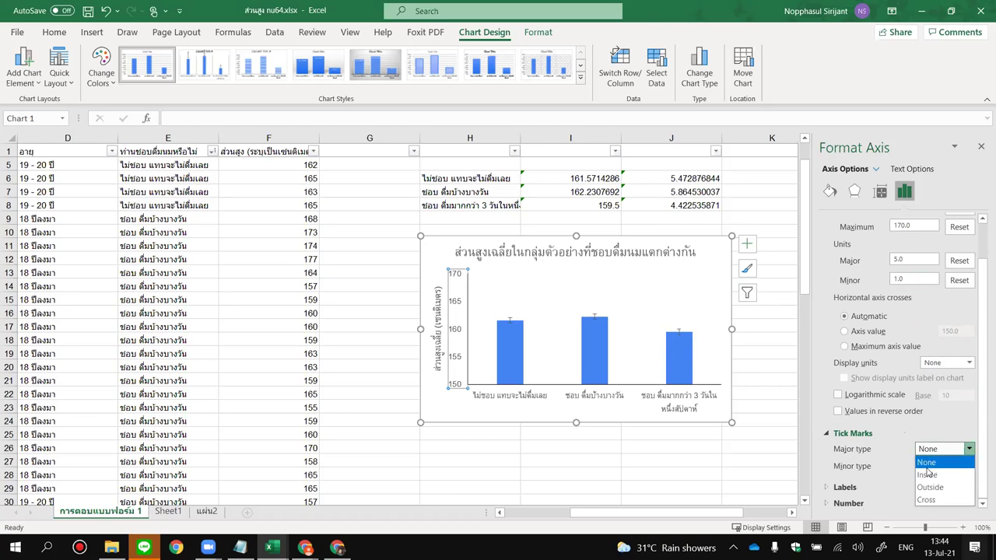
{"action": "key", "text": "Escape"}
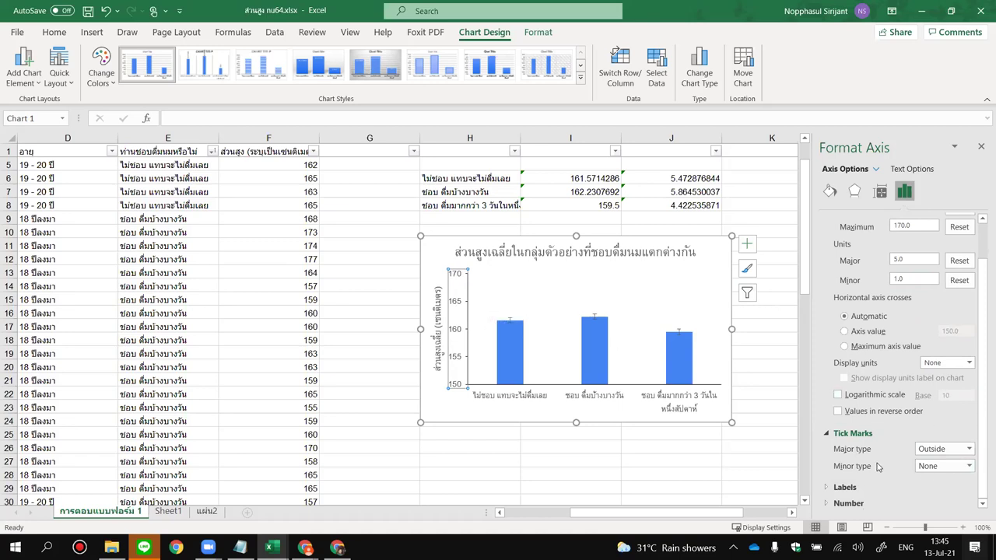
{"action": "left_click", "coordinate": [970, 467]}
{"action": "left_click", "coordinate": [938, 492]}
{"action": "left_click", "coordinate": [689, 453]}
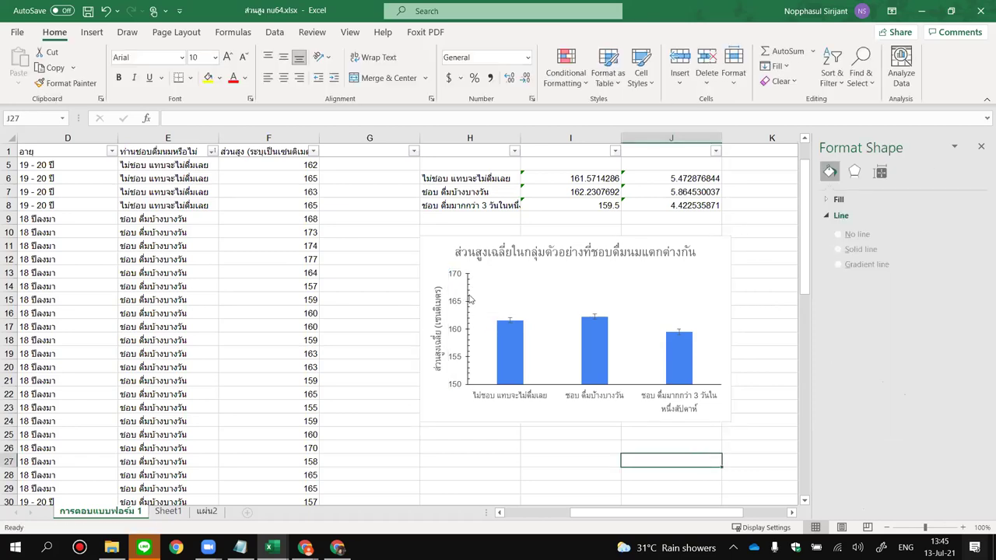
{"action": "left_click", "coordinate": [510, 473]}
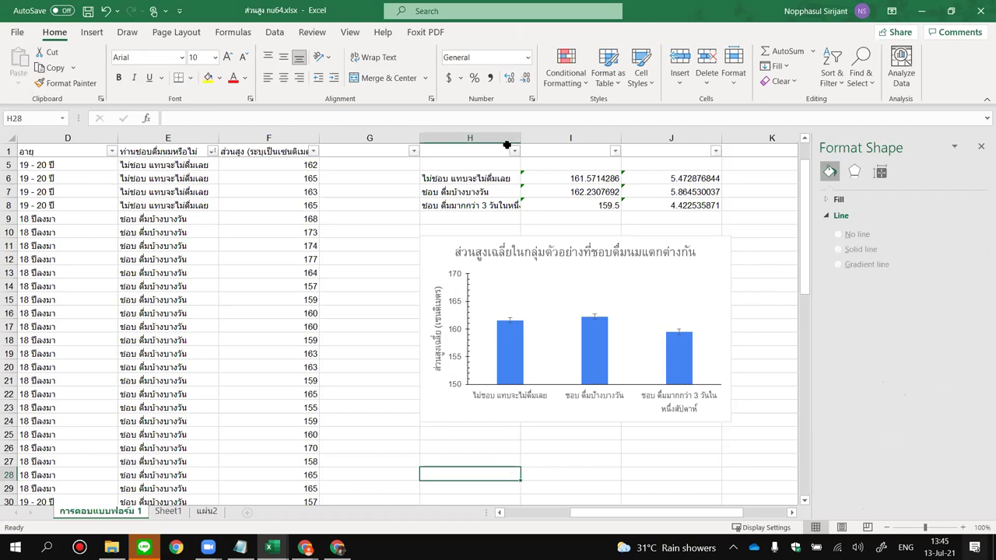
Change the vertical axis's maximum bound to 165.
{"action": "left_click", "coordinate": [455, 277]}
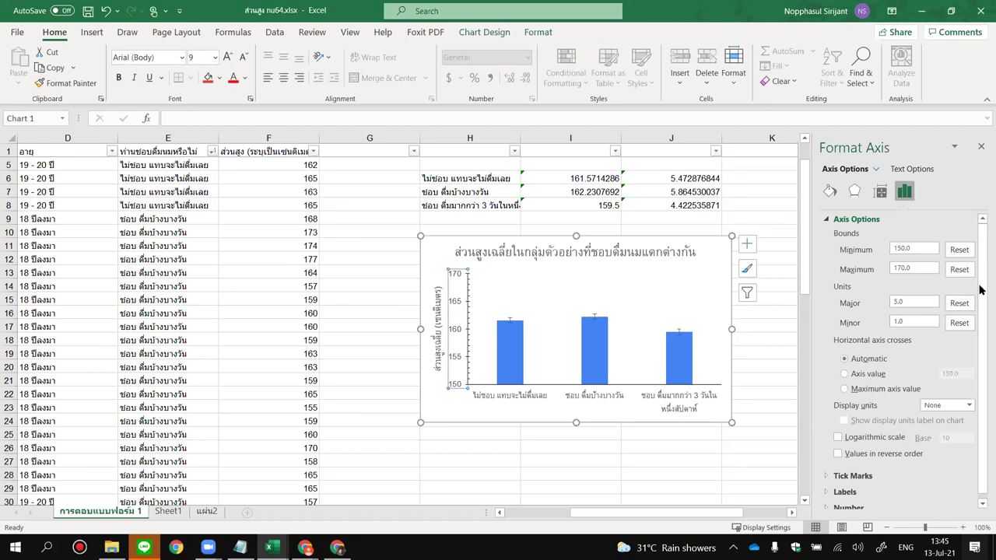
{"action": "left_click_drag", "start_coordinate": [923, 268], "coordinate": [893, 268]}
{"action": "type", "text": "165"}
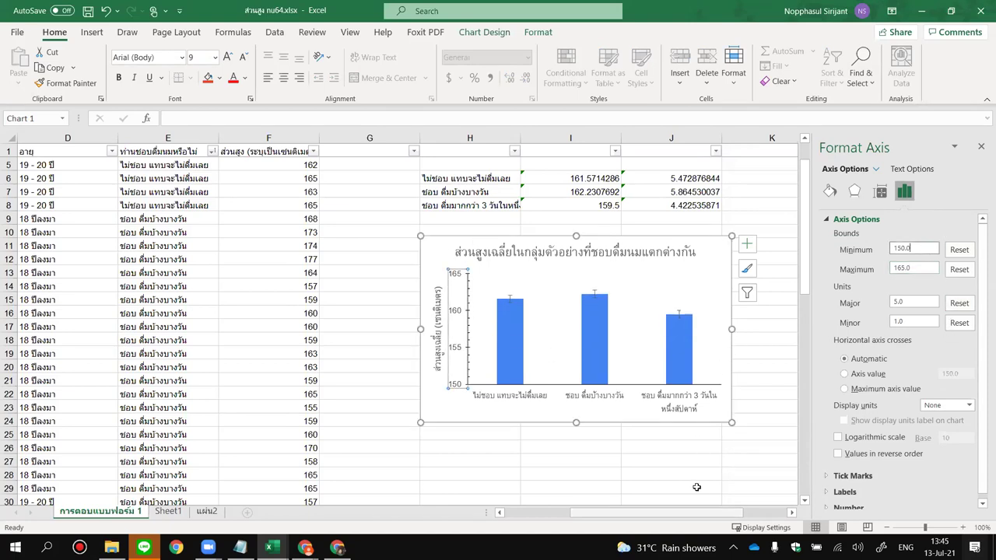
{"action": "left_click", "coordinate": [697, 487]}
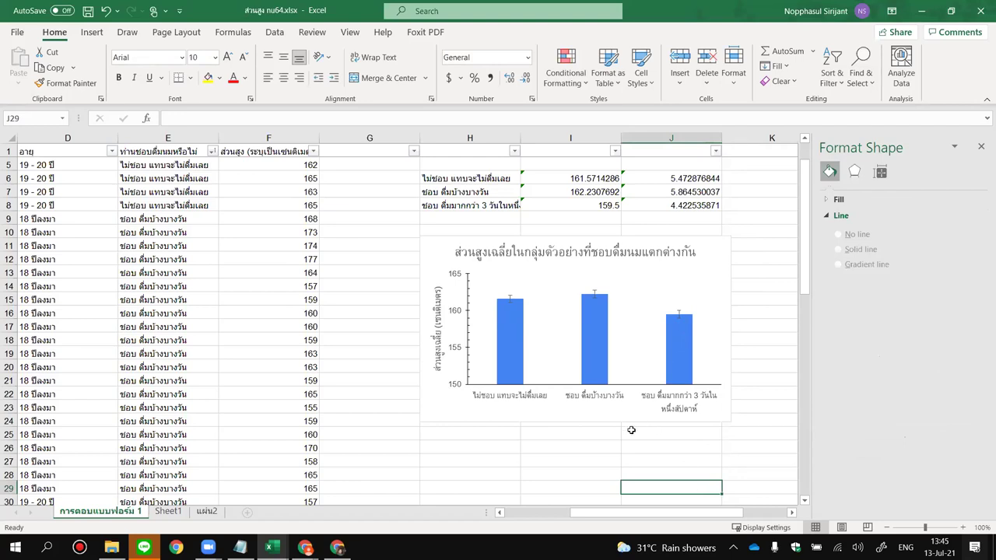
{"action": "left_click", "coordinate": [463, 458]}
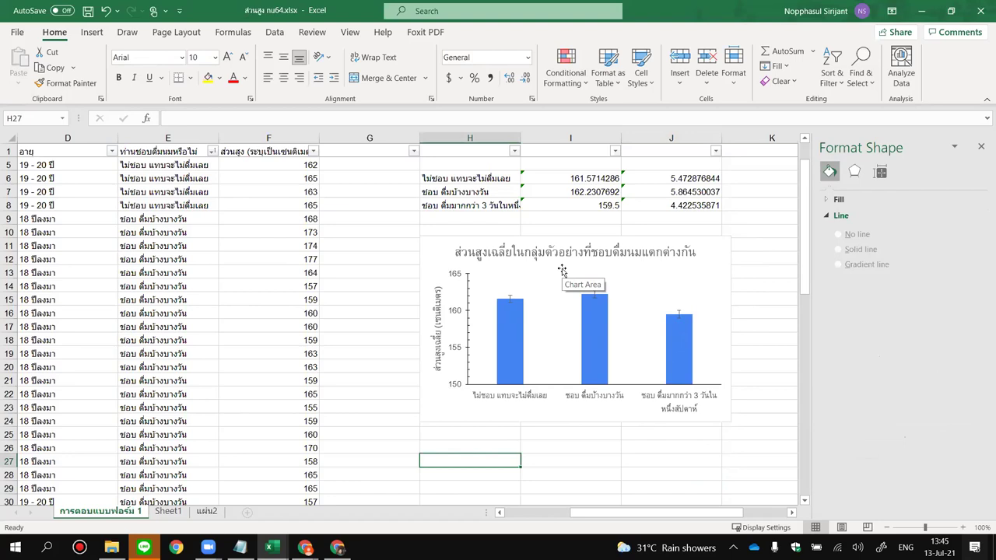
Add a new worksheet and enter the header "ความเข้มข้นของสาร A" in cell B3.
{"action": "left_click", "coordinate": [248, 514]}
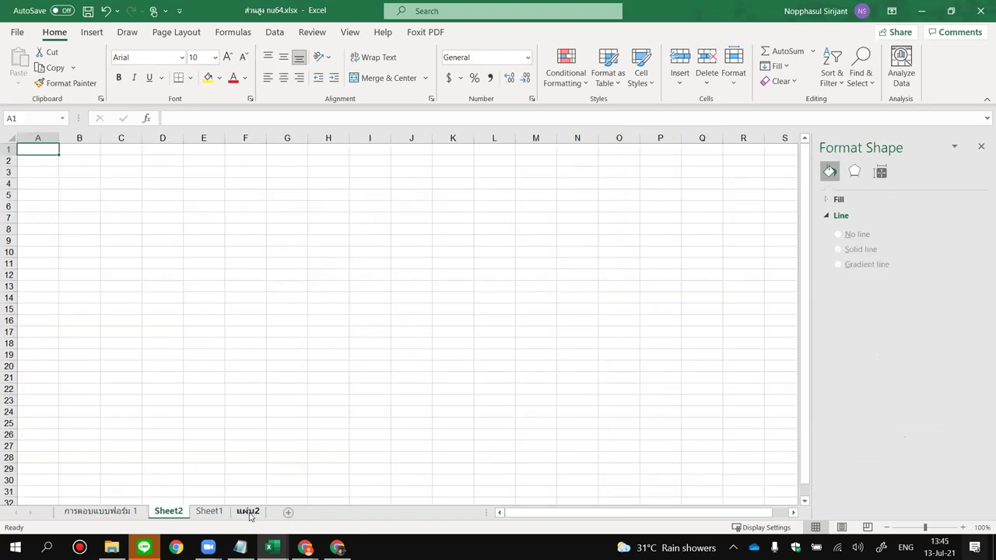
{"action": "left_click", "coordinate": [88, 169]}
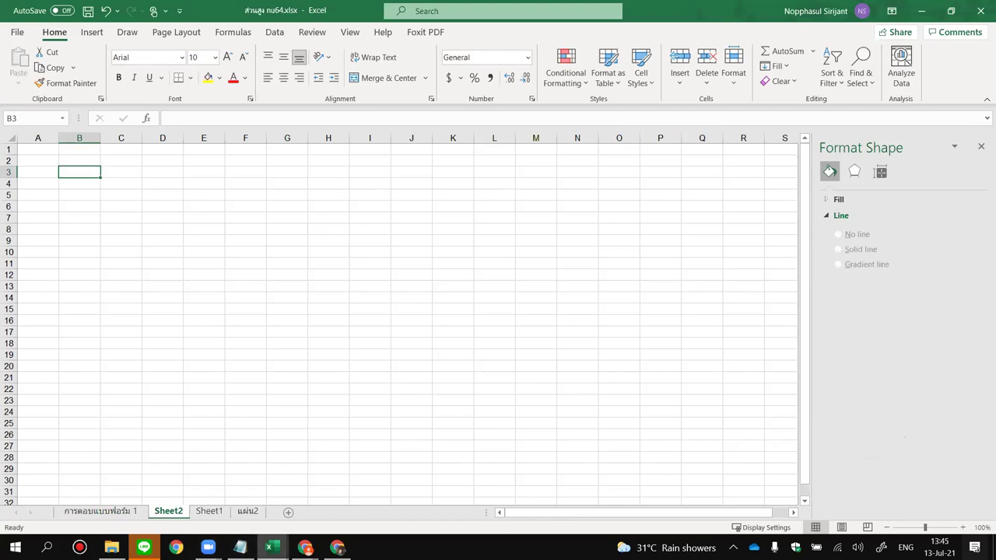
{"action": "mouse_move", "coordinate": [271, 547]}
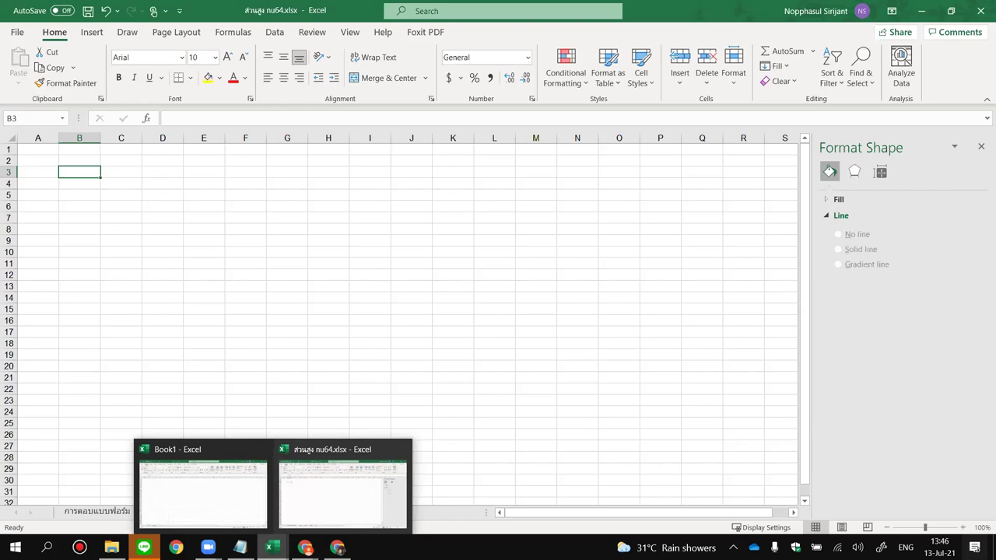
{"action": "key", "text": "alt+shift"}
{"action": "type", "text": "ความเข้มข้นของสาร"}
{"action": "key", "text": "alt+shift"}
{"action": "type", "text": "A"}
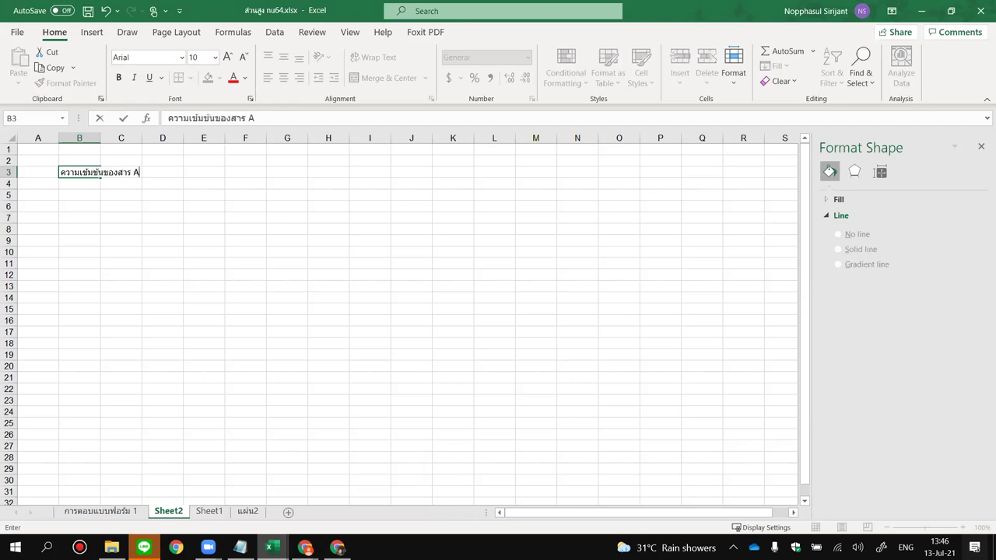
{"action": "key", "text": "Return"}
Enter the header "การดูดกลืนแสงที่ 260 nm" in cell C3.
{"action": "key", "text": "Up"}
{"action": "key", "text": "Right"}
{"action": "key", "text": "alt+shift"}
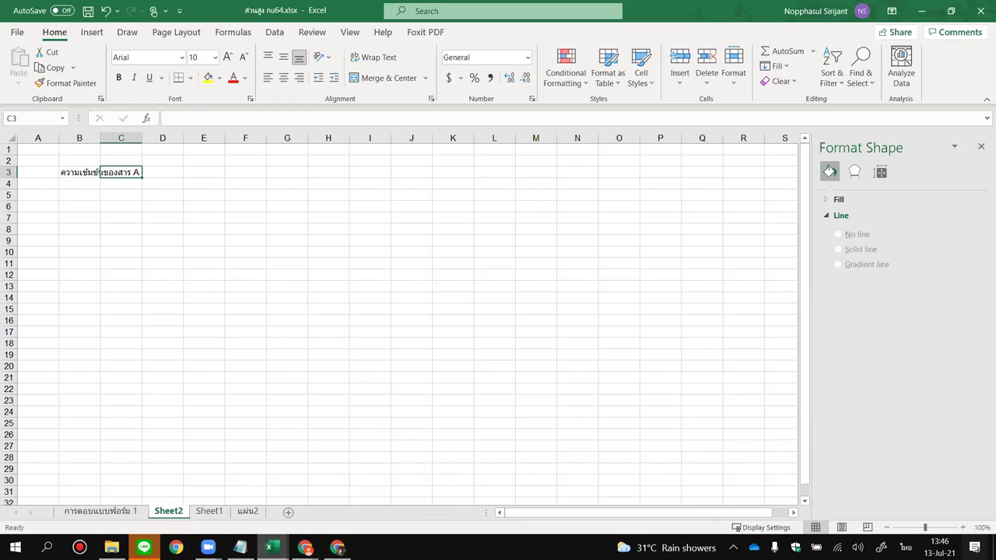
{"action": "type", "text": "การดูดก"}
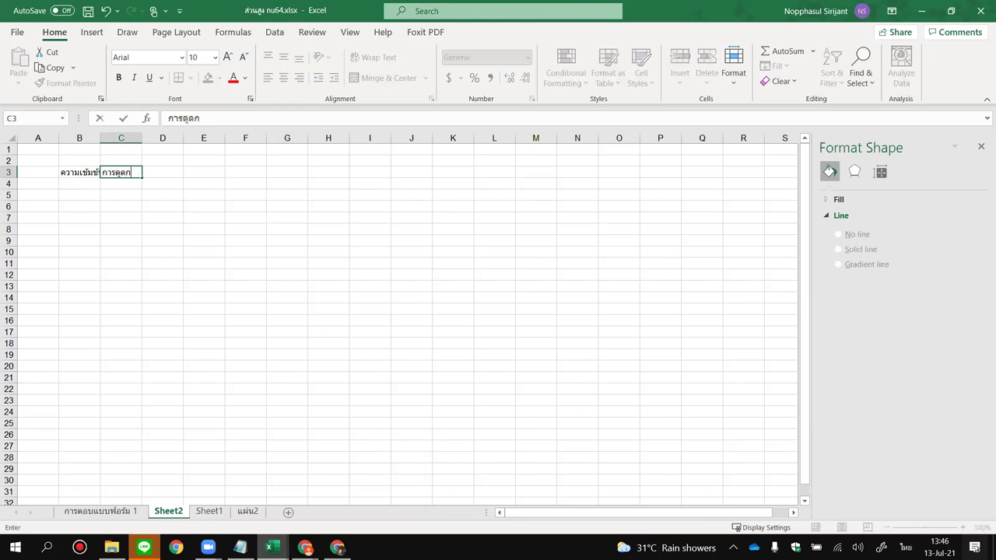
{"action": "type", "text": "ลืนแสงที่"}
{"action": "key", "text": "alt+shift"}
{"action": "type", "text": "260"}
{"action": "key", "text": "alt+shift"}
{"action": "type", "text": "ท"}
{"action": "key", "text": "BackSpace"}
{"action": "key", "text": "alt+shift"}
{"action": "type", "text": "nm"}
{"action": "key", "text": "Return"}
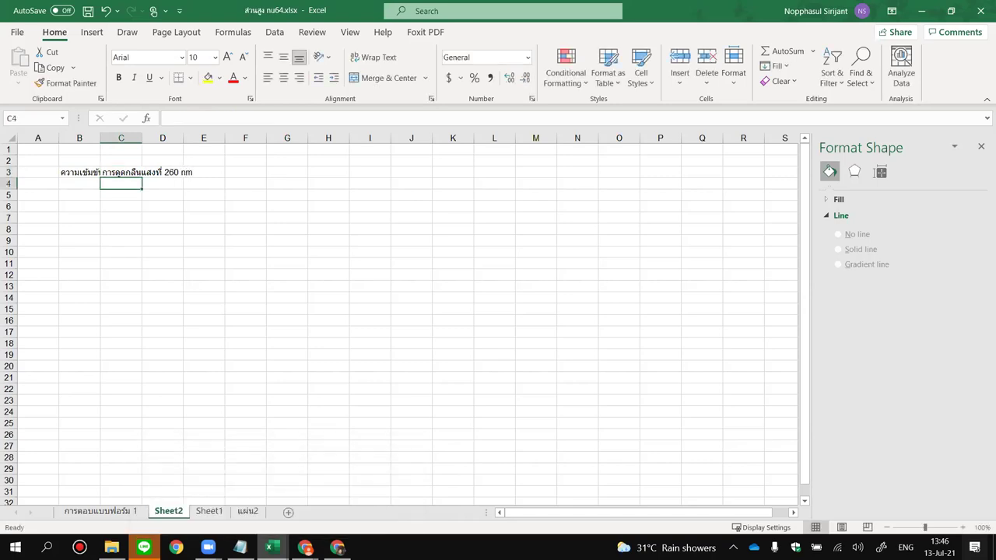
Widen columns B and C so that both headers in row 3 fit.
{"action": "left_click_drag", "start_coordinate": [103, 138], "coordinate": [238, 138]}
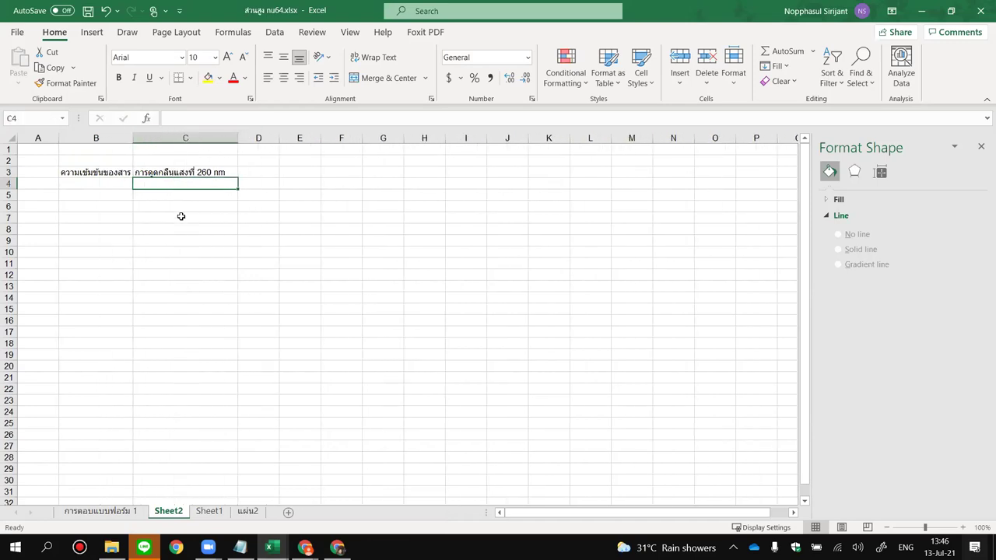
{"action": "left_click", "coordinate": [119, 187]}
{"action": "left_click_drag", "start_coordinate": [133, 138], "coordinate": [153, 138]}
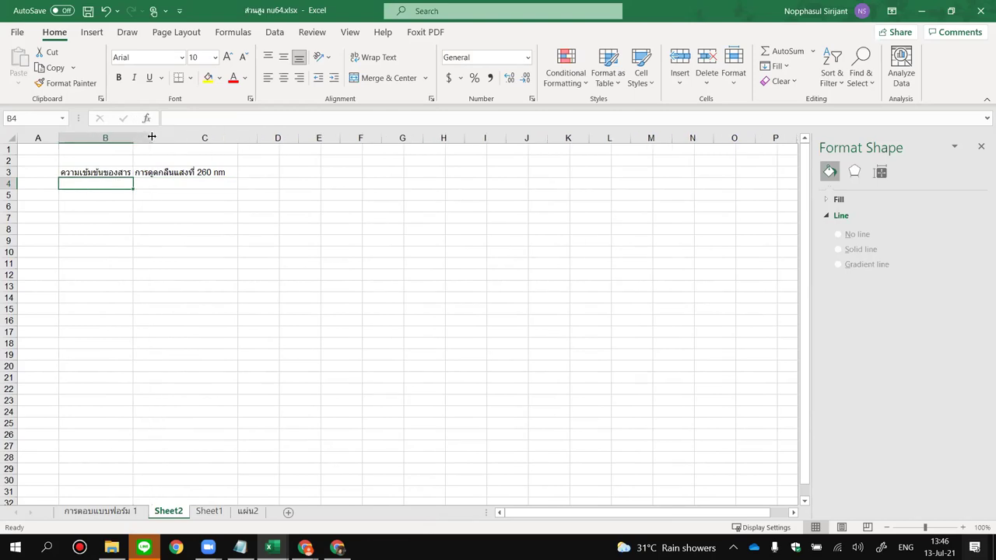
Enter the first two concentrations of substance A, 0 and 0.1, in cells B4 and B5.
{"action": "left_click", "coordinate": [199, 182]}
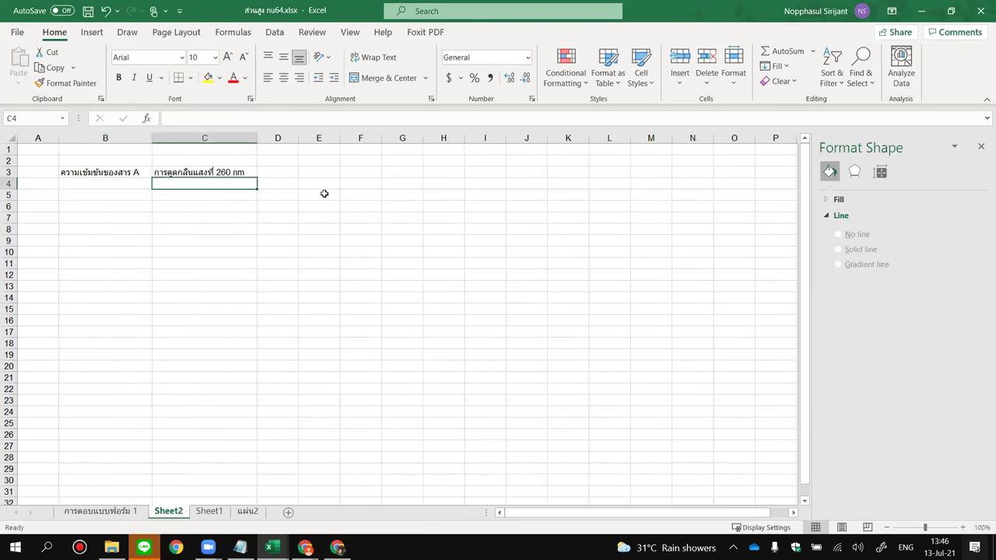
{"action": "left_click", "coordinate": [95, 183]}
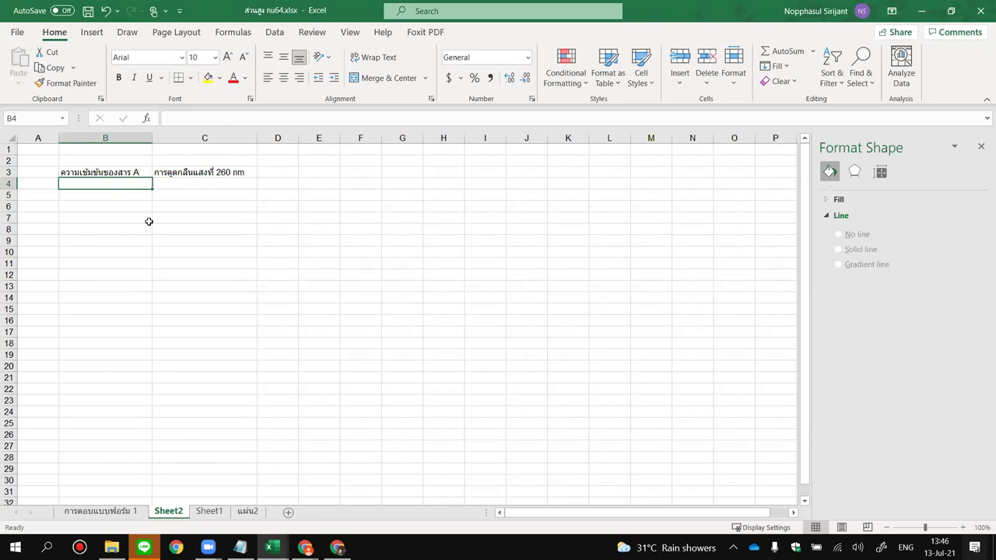
{"action": "key", "text": "alt+shift"}
{"action": "type", "text": "จ"}
{"action": "key", "text": "BackSpace"}
{"action": "key", "text": "alt+shift"}
{"action": "type", "text": "0"}
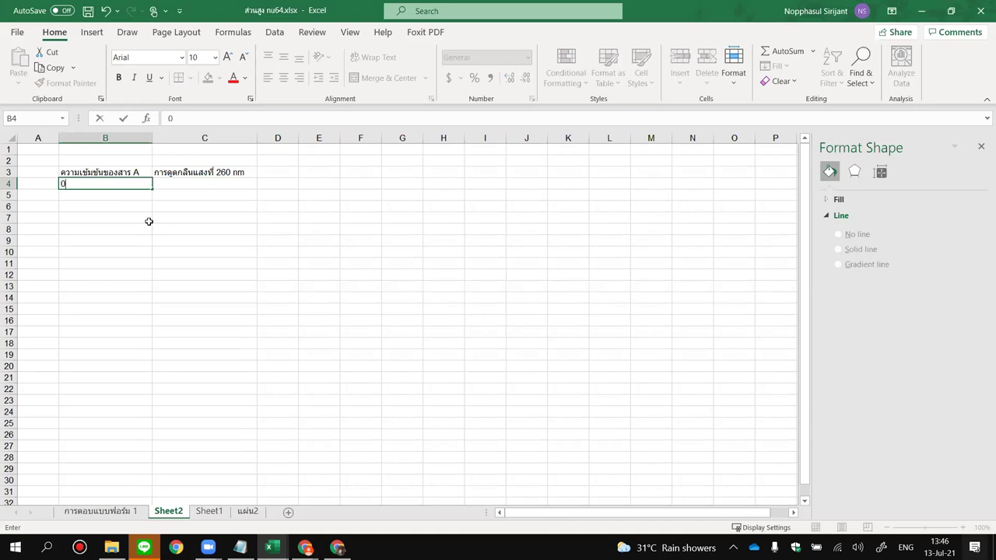
{"action": "key", "text": "Return"}
{"action": "type", "text": "0"}
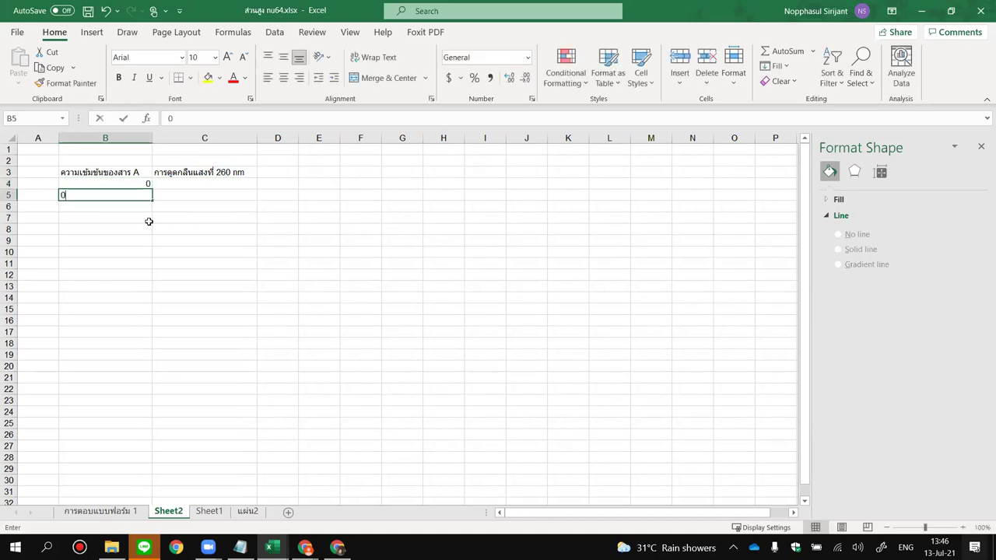
{"action": "type", "text": ".1"}
{"action": "key", "text": "Return"}
Continue the concentration column with 0.5, 1.0, 5.0 and 10.0 in cells B6 to B9.
{"action": "type", "text": "0."}
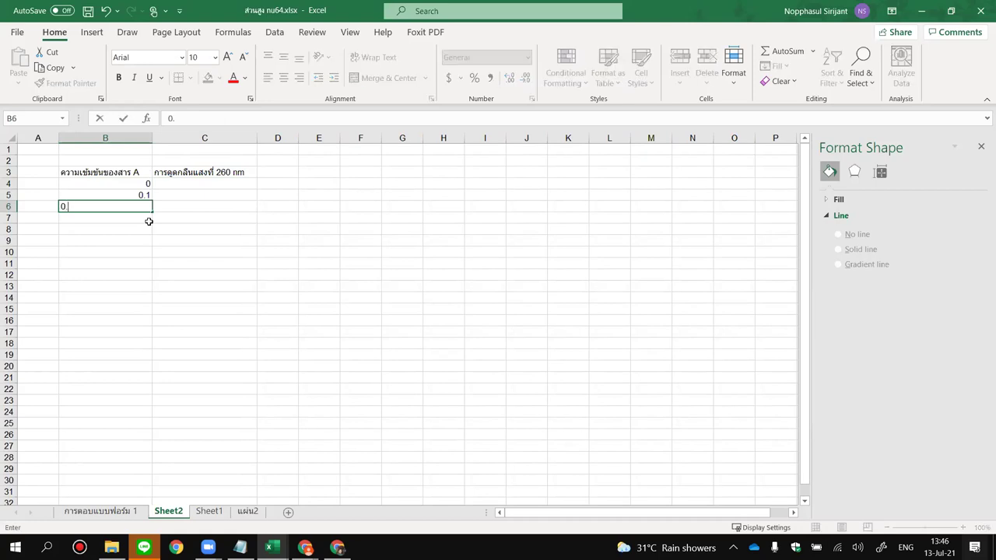
{"action": "type", "text": "5"}
{"action": "key", "text": "Return"}
{"action": "type", "text": "1.0"}
{"action": "key", "text": "Return"}
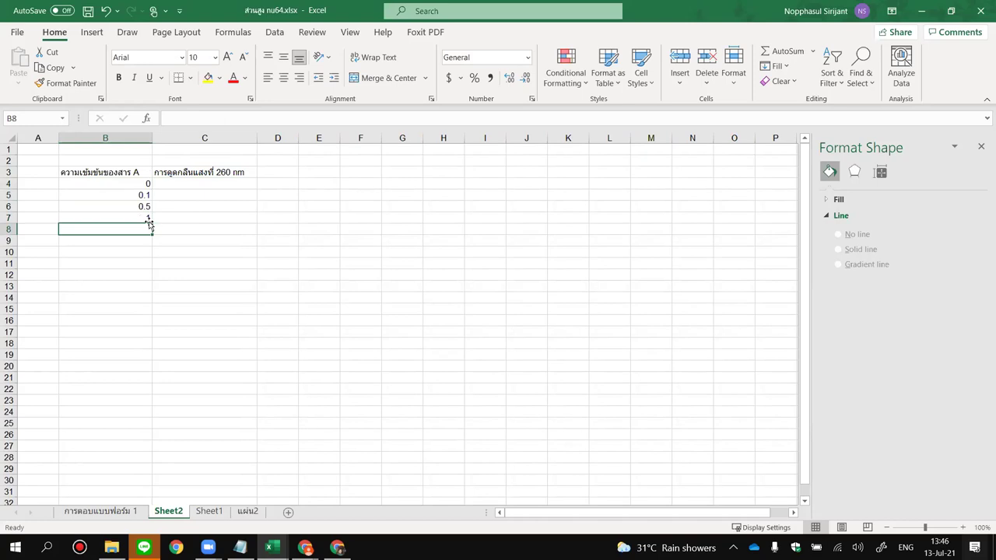
{"action": "type", "text": "5.0"}
{"action": "key", "text": "Return"}
{"action": "type", "text": "10.0"}
{"action": "key", "text": "Return"}
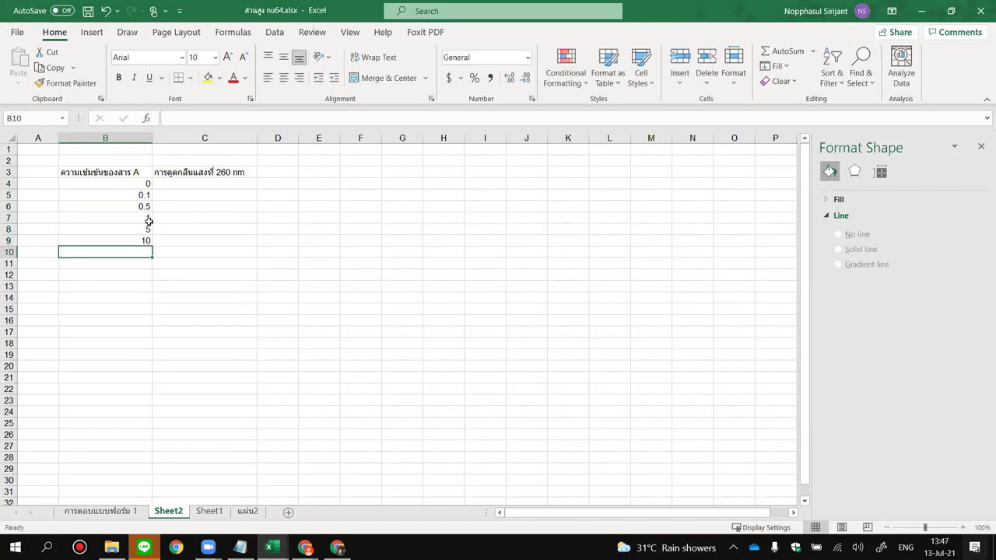
Enter the absorbance 0.69 in cell C4, beside the zero concentration.
{"action": "key", "text": "Up"}
{"action": "key", "text": "Up"}
{"action": "key", "text": "Up"}
{"action": "key", "text": "Up"}
{"action": "key", "text": "Up"}
{"action": "key", "text": "Up"}
{"action": "key", "text": "Down"}
{"action": "key", "text": "Down"}
{"action": "key", "text": "Down"}
{"action": "key", "text": "Down"}
{"action": "key", "text": "Down"}
{"action": "key", "text": "Right"}
{"action": "key", "text": "Up"}
{"action": "key", "text": "Up"}
{"action": "key", "text": "Up"}
{"action": "key", "text": "Up"}
{"action": "key", "text": "Up"}
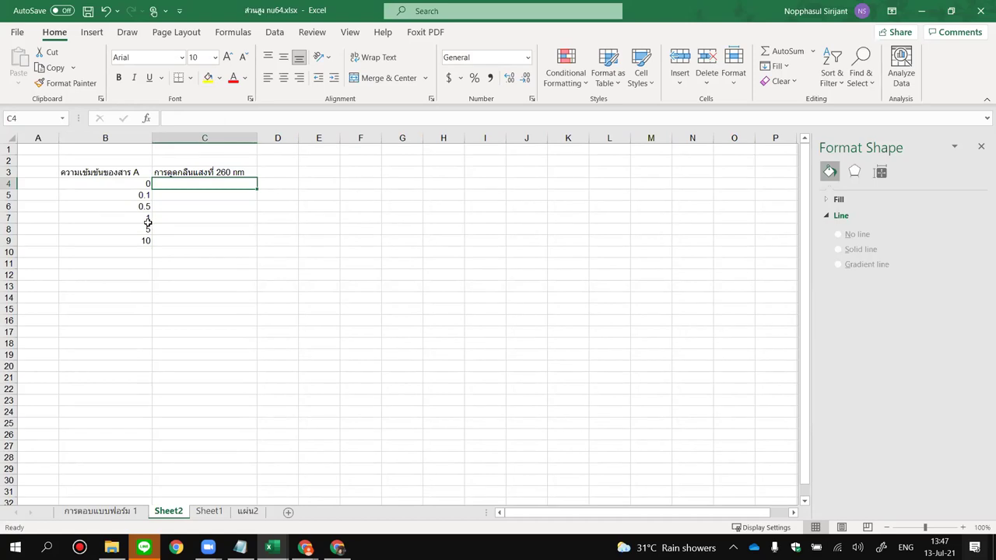
{"action": "type", "text": ".69"}
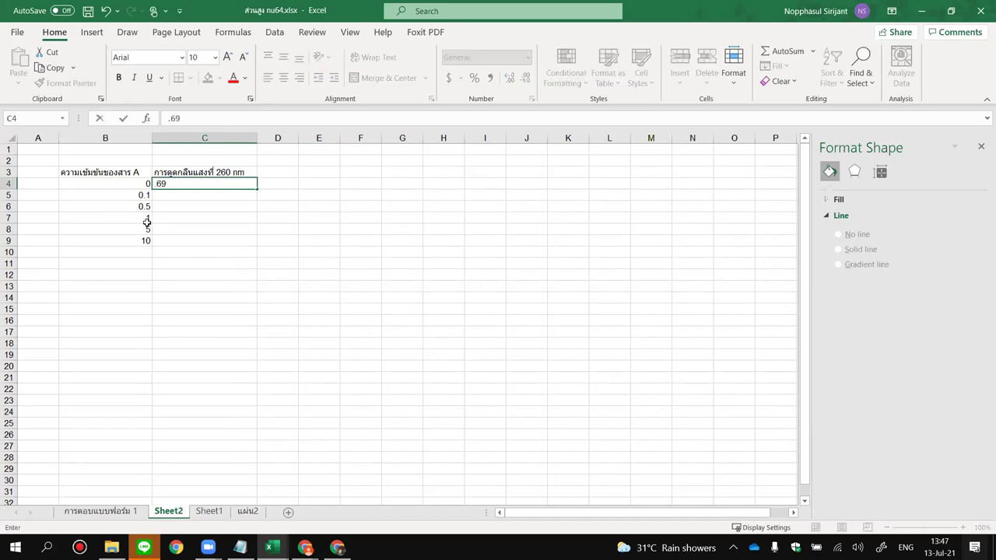
{"action": "key", "text": "Return"}
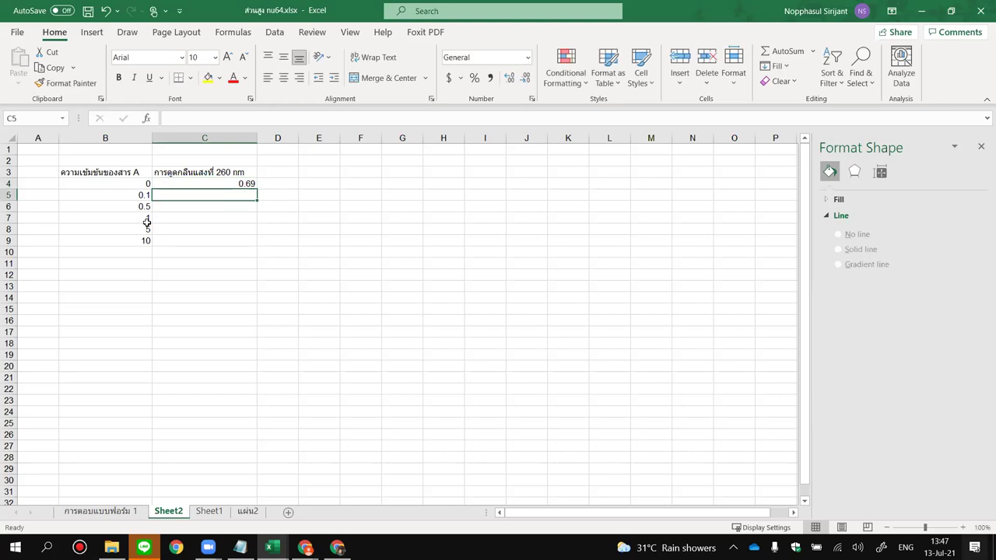
Enter the absorbance values 0.64, 0.48, 0.21 and 0.13 in cells C5 to C8.
{"action": "type", "text": ".64"}
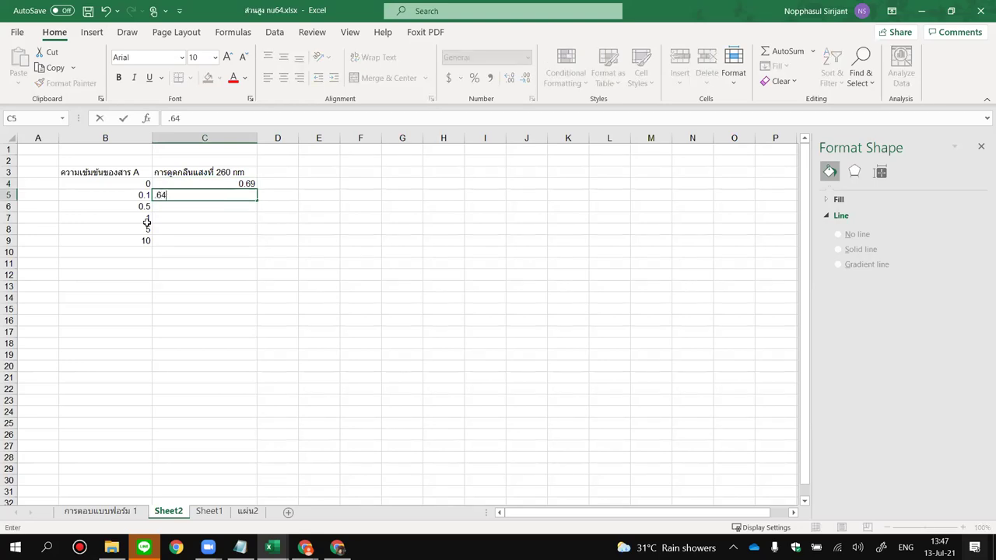
{"action": "key", "text": "Return"}
{"action": "type", "text": "."}
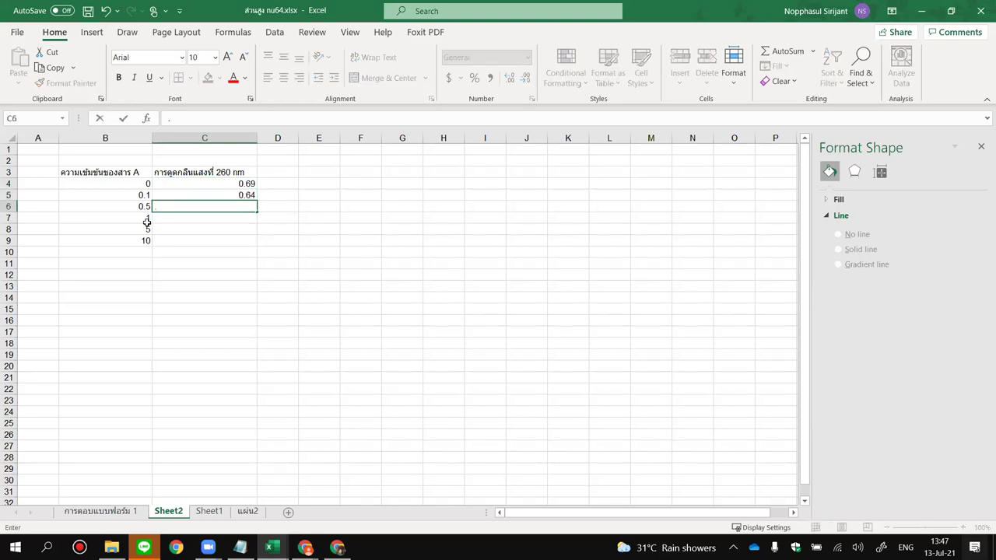
{"action": "type", "text": "48"}
{"action": "key", "text": "Return"}
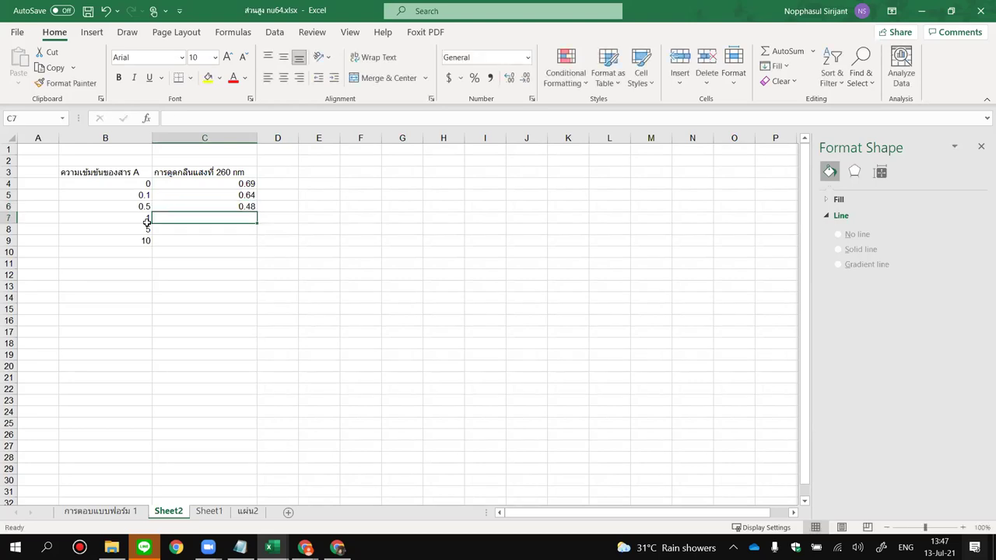
{"action": "type", "text": ".2"}
{"action": "type", "text": "1"}
{"action": "key", "text": "Return"}
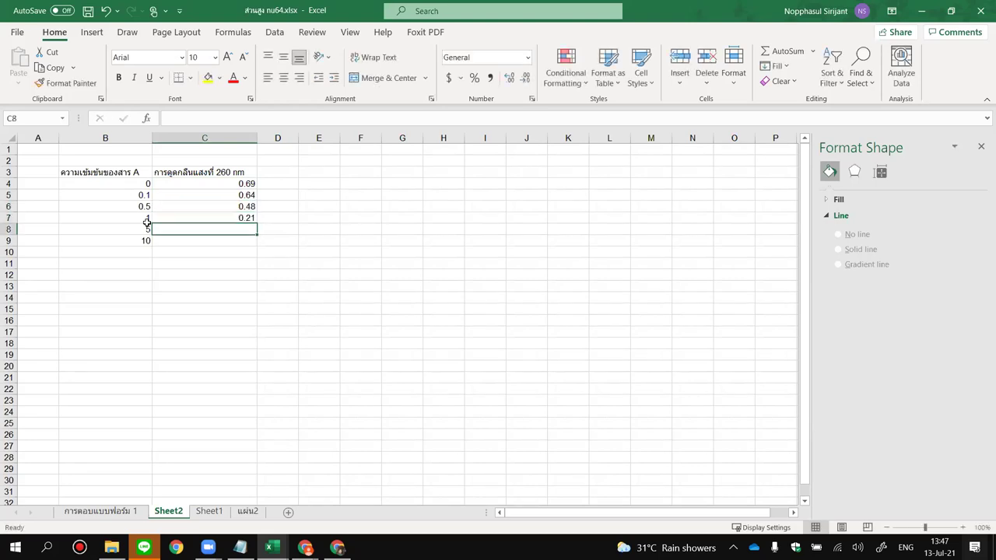
{"action": "type", "text": ".13"}
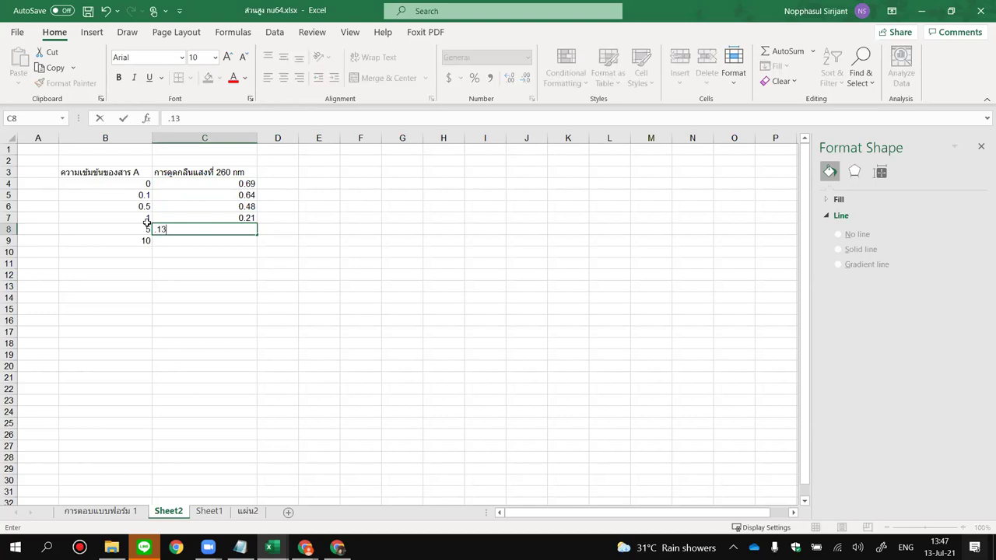
{"action": "key", "text": "Return"}
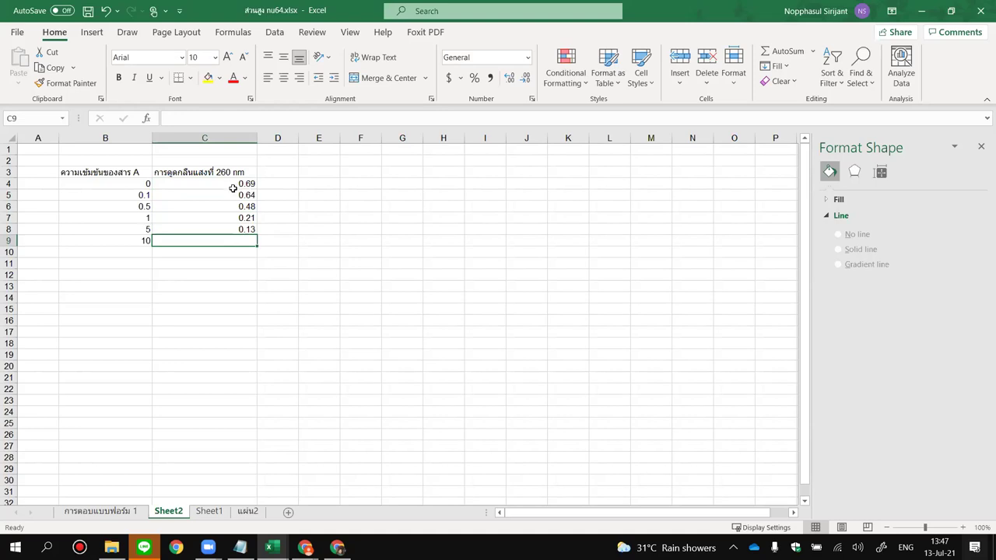
Move the absorbance values in C5:C8 down one row to C6:C9.
{"action": "left_click_drag", "start_coordinate": [239, 195], "coordinate": [237, 231]}
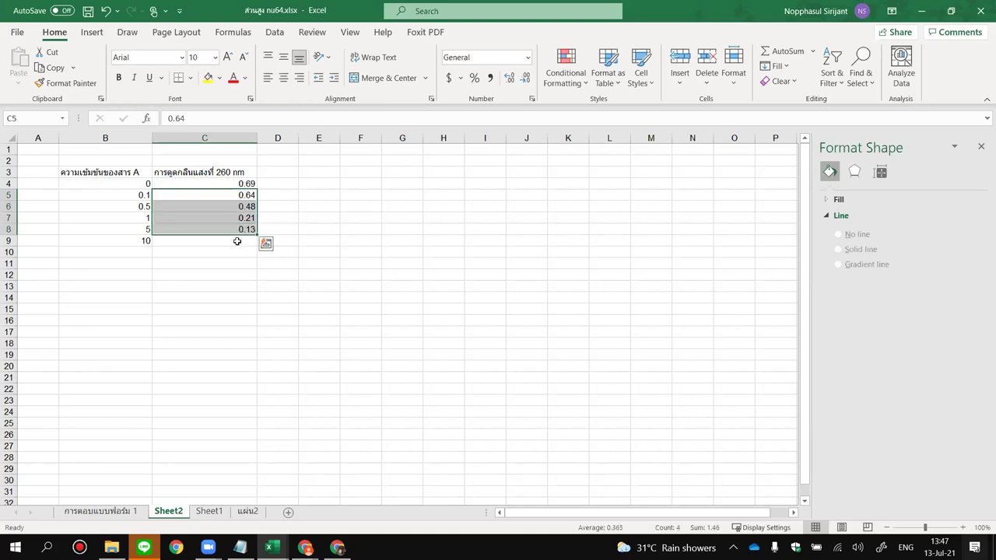
{"action": "key", "text": "ctrl+c"}
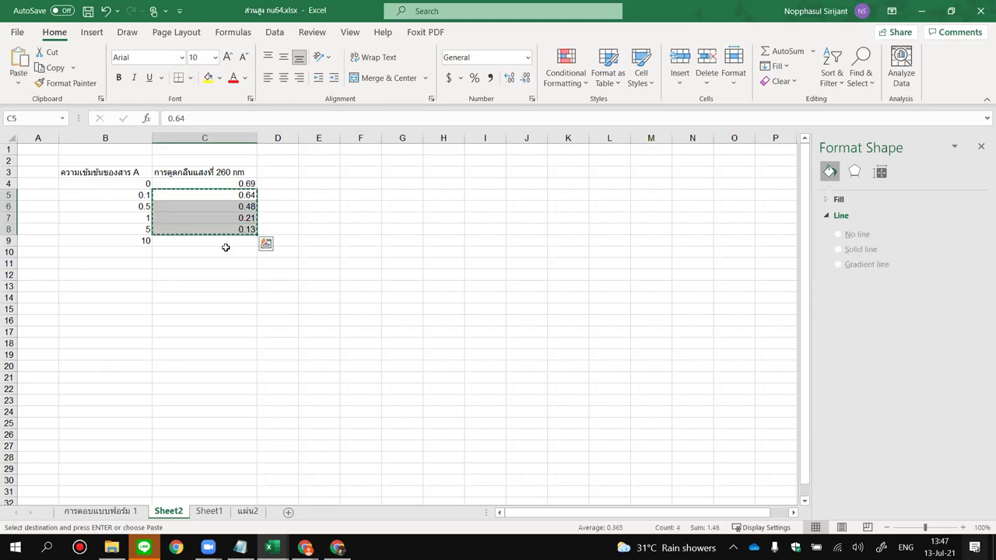
{"action": "left_click", "coordinate": [226, 249]}
{"action": "left_click", "coordinate": [224, 204]}
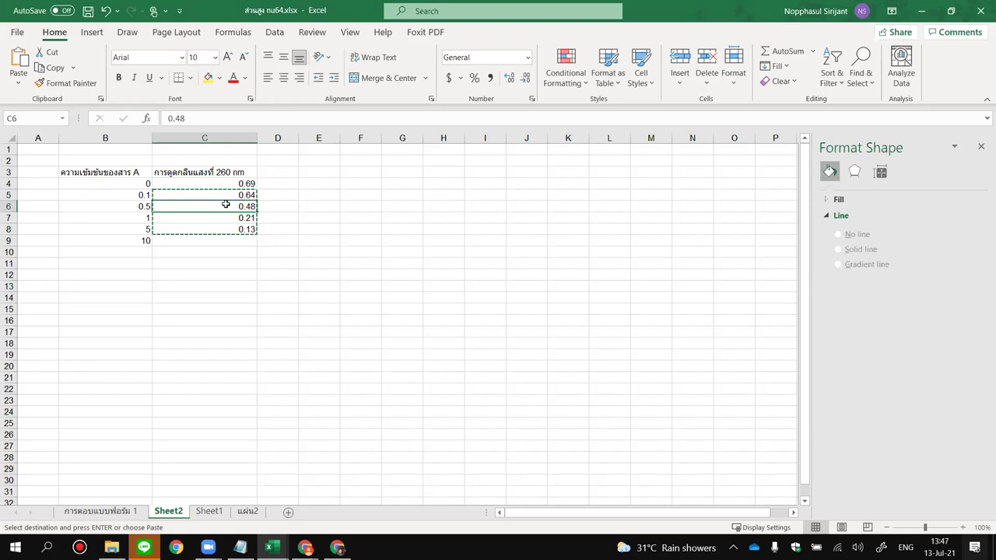
{"action": "key", "text": "ctrl+v"}
Fill the emptied cell C5 with the absorbance 0.65.
{"action": "left_click", "coordinate": [226, 194]}
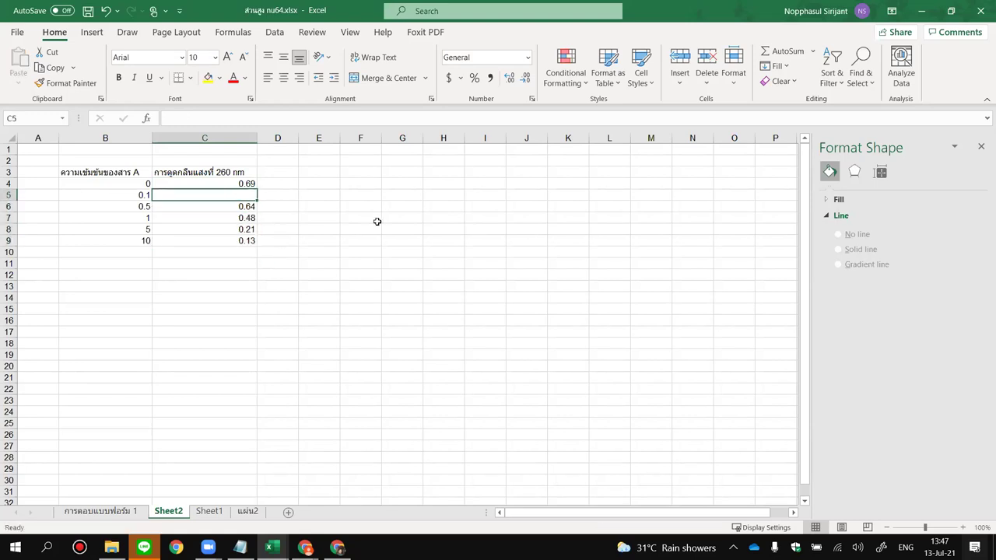
{"action": "type", "text": ".65"}
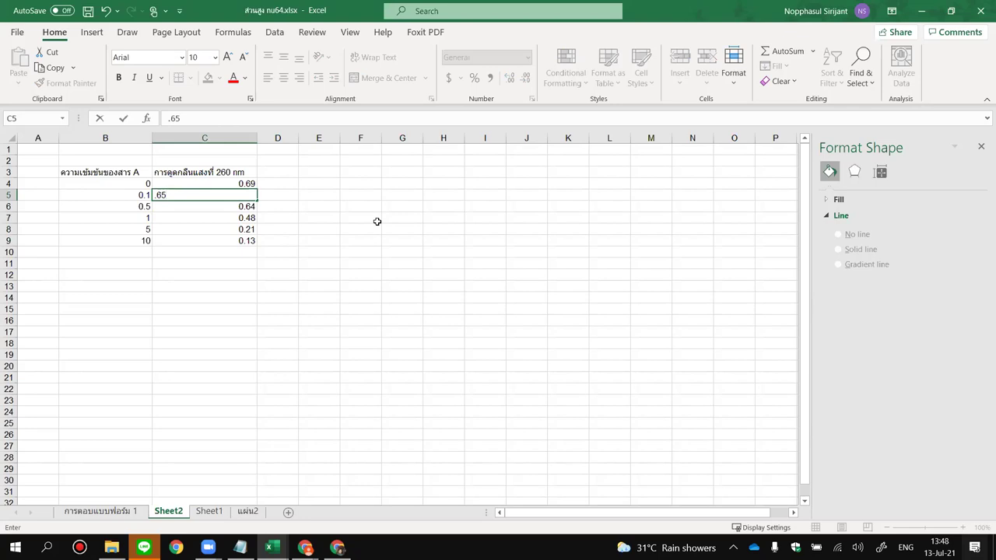
{"action": "key", "text": "Return"}
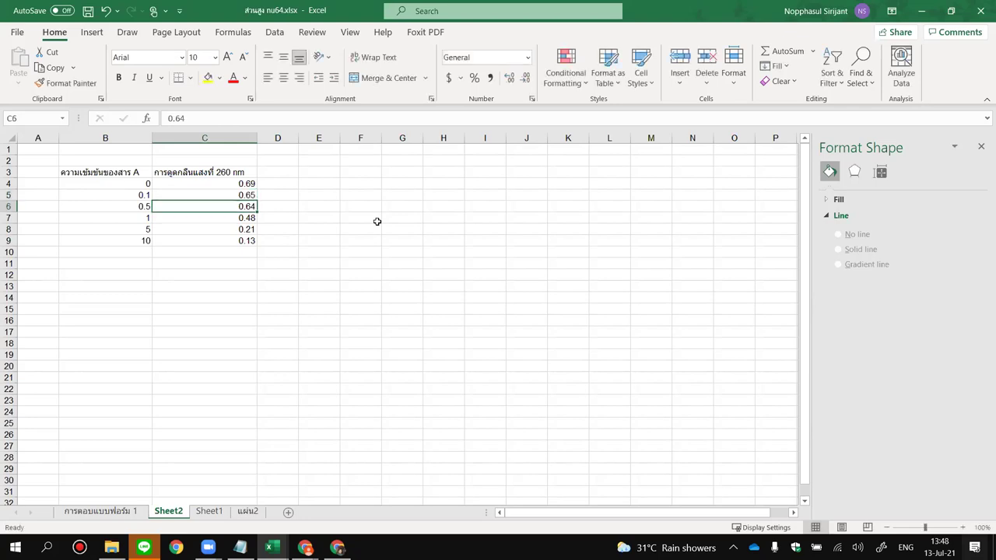
{"action": "left_click", "coordinate": [200, 297]}
{"action": "left_click", "coordinate": [237, 195]}
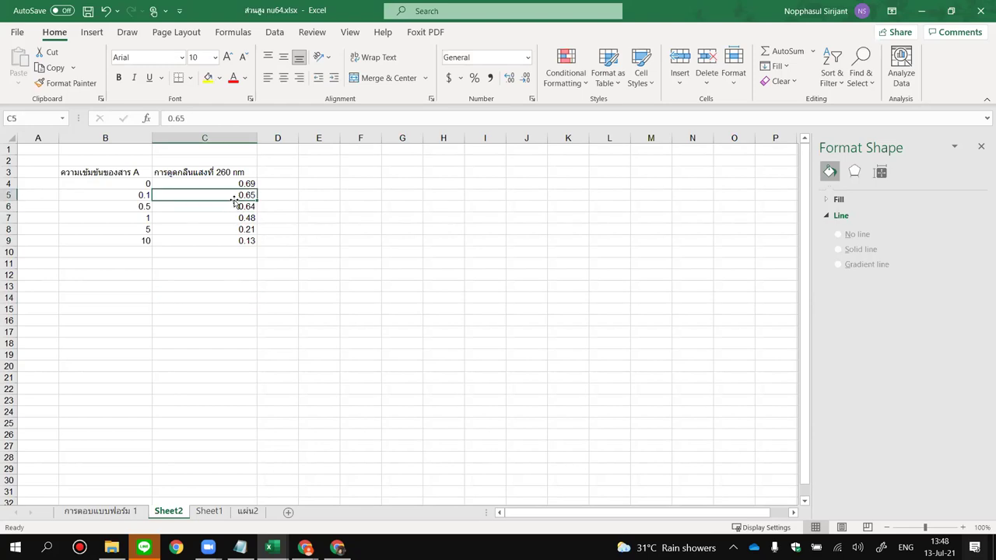
{"action": "left_click", "coordinate": [221, 253]}
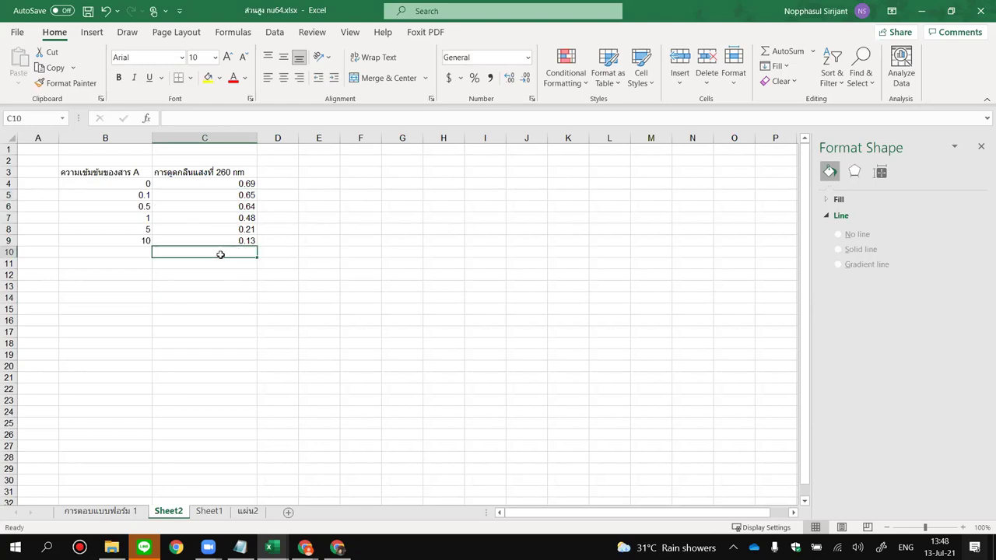
{"action": "left_click", "coordinate": [234, 196]}
{"action": "left_click", "coordinate": [228, 283]}
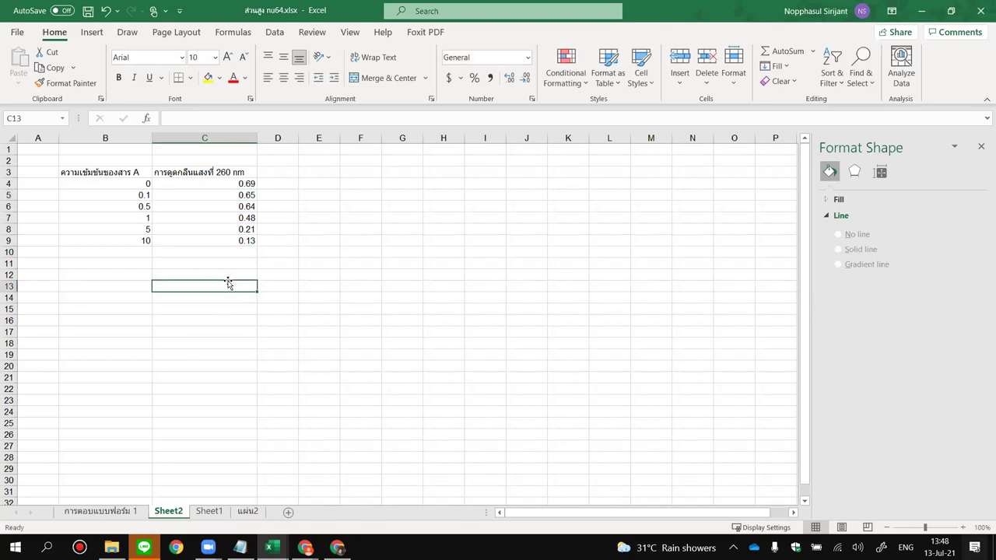
Insert a scatter chart with markers only from the data and headers in B3:C9.
{"action": "left_click_drag", "start_coordinate": [123, 172], "coordinate": [207, 238]}
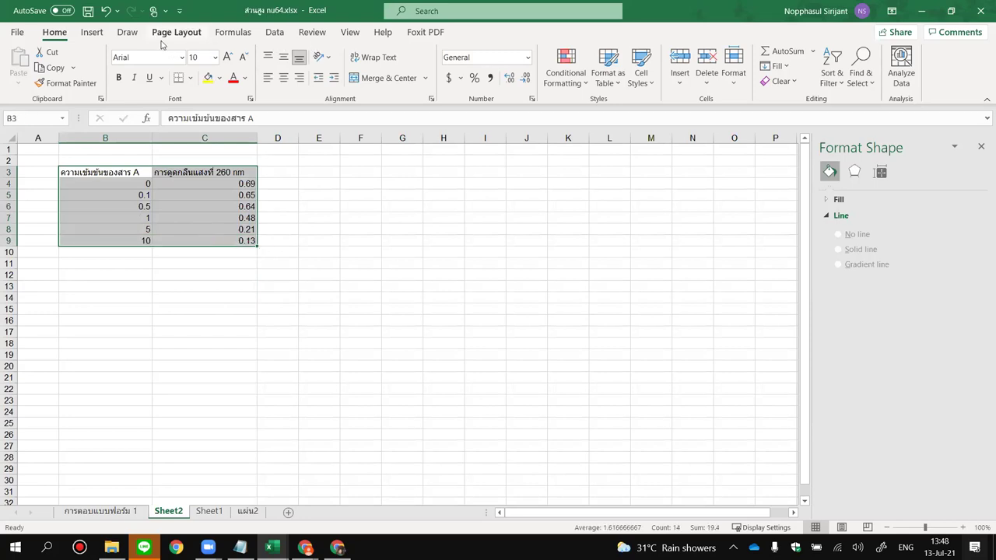
{"action": "left_click", "coordinate": [90, 33]}
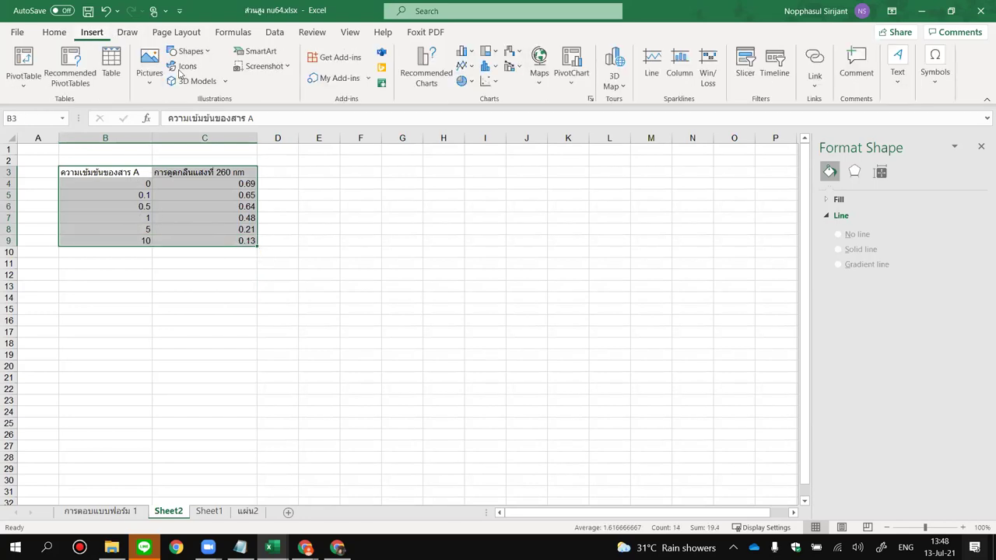
{"action": "left_click", "coordinate": [496, 83]}
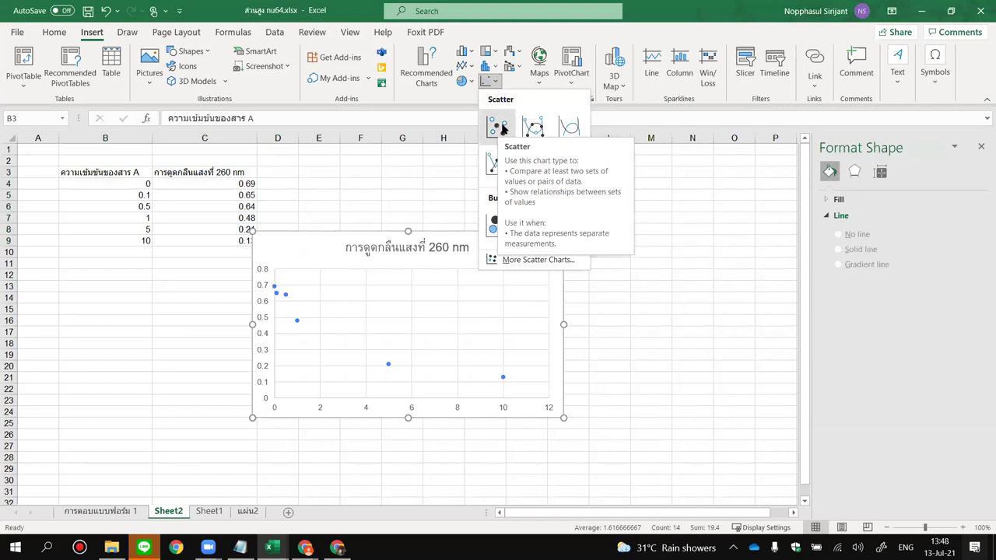
{"action": "left_click", "coordinate": [502, 129]}
{"action": "left_click", "coordinate": [641, 380]}
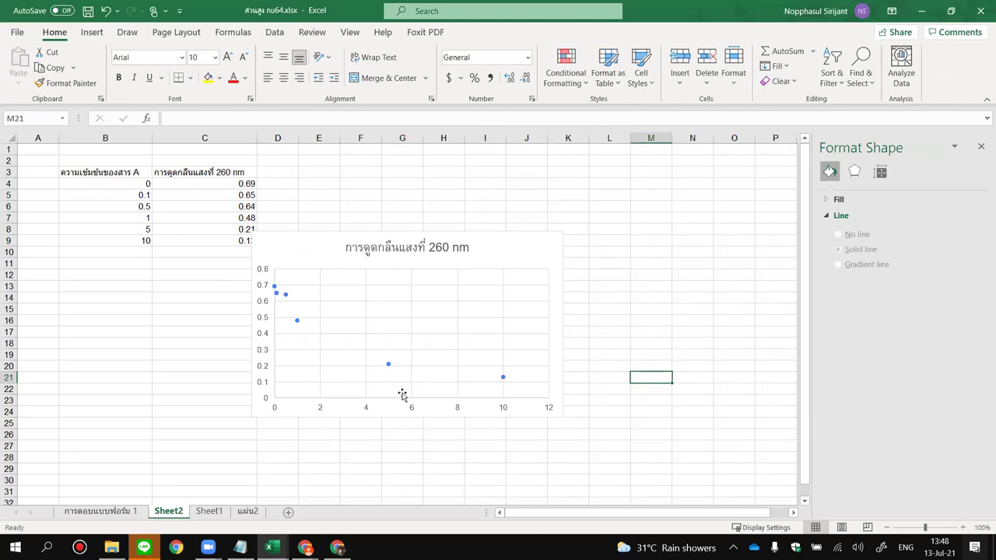
Set the scatter chart's horizontal axis bounds to a minimum of 0 and a maximum of 10.
{"action": "left_click", "coordinate": [321, 408]}
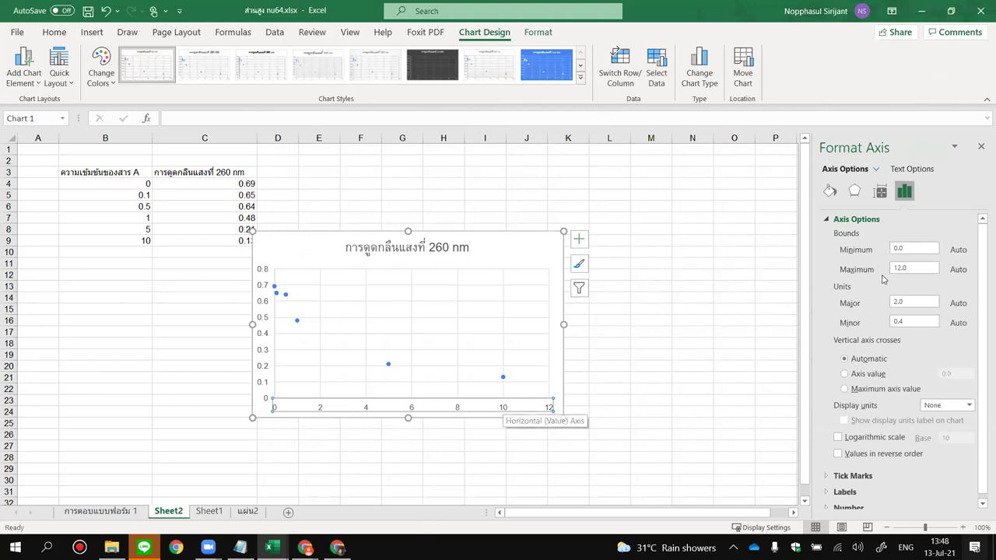
{"action": "left_click_drag", "start_coordinate": [914, 267], "coordinate": [863, 270]}
{"action": "type", "text": "1"}
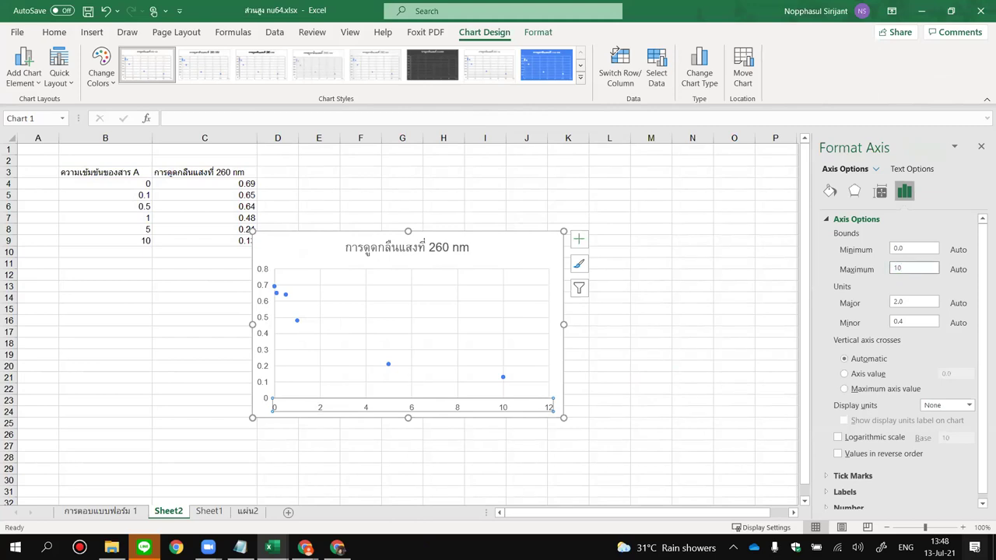
{"action": "left_click", "coordinate": [917, 249]}
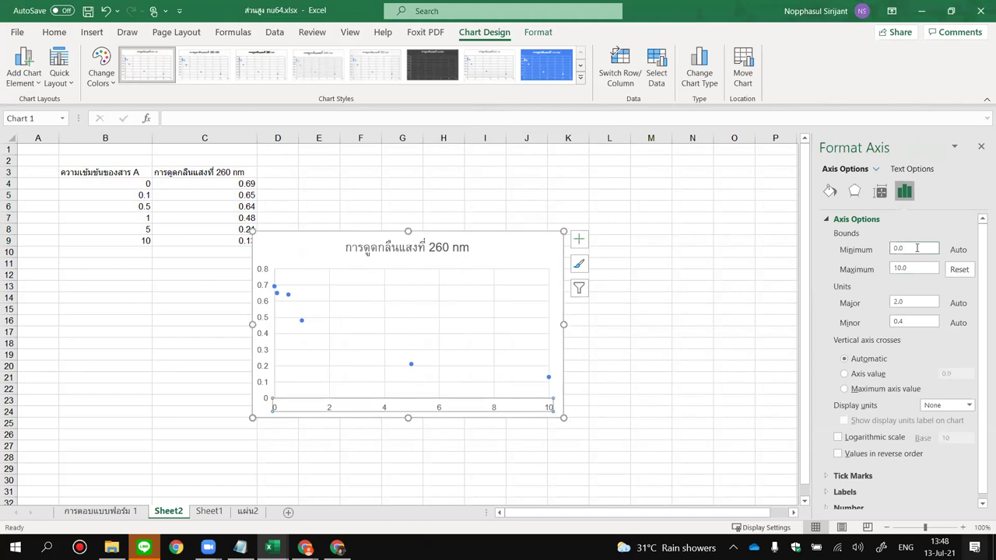
{"action": "left_click_drag", "start_coordinate": [898, 246], "coordinate": [893, 246]}
{"action": "type", "text": "0"}
{"action": "left_click", "coordinate": [920, 269]}
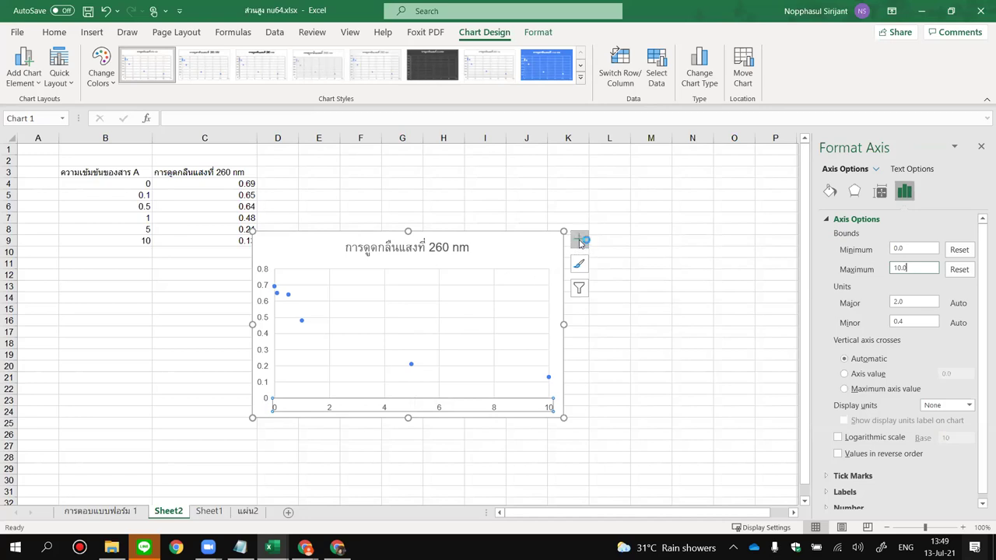
Add a default trendline to the scatter chart.
{"action": "left_click", "coordinate": [579, 240]}
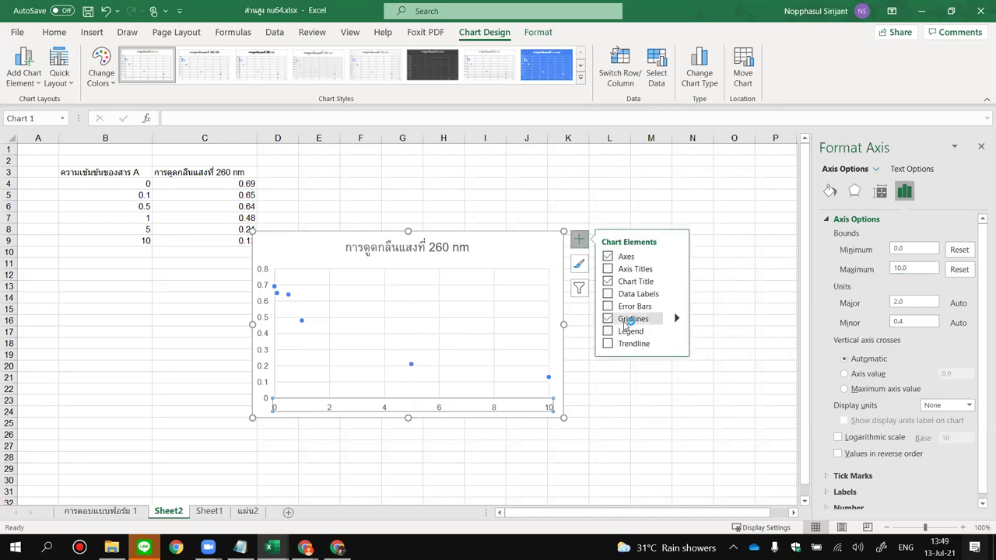
{"action": "left_click", "coordinate": [676, 345]}
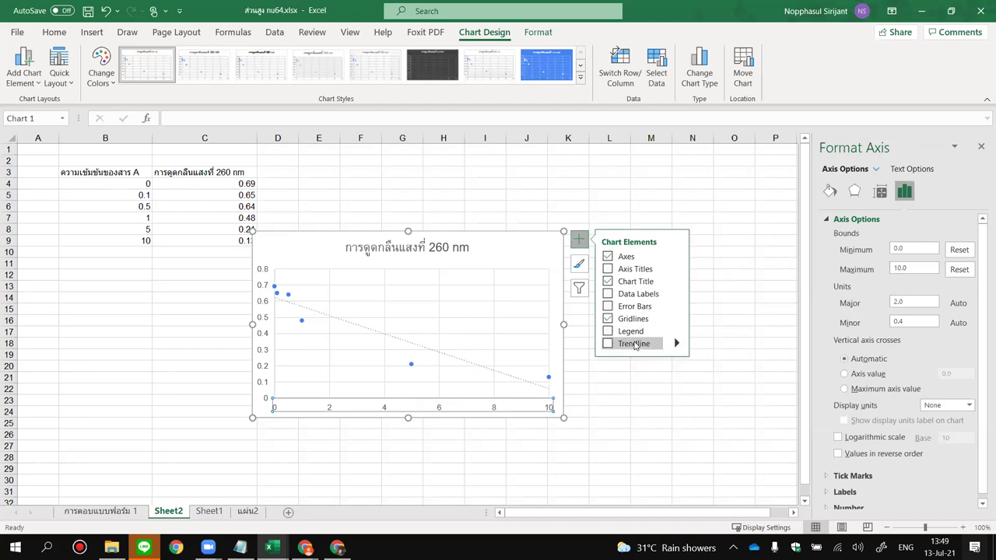
{"action": "left_click", "coordinate": [581, 430]}
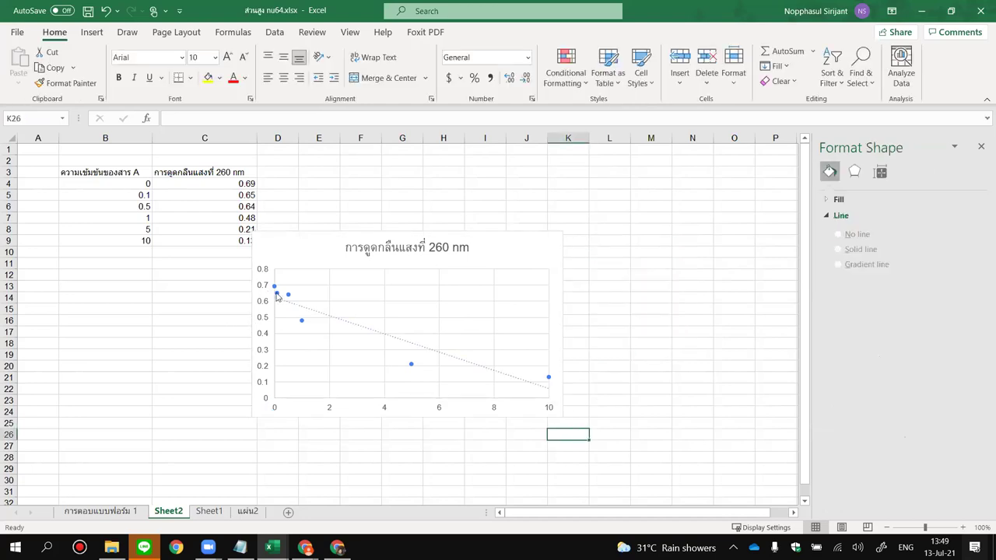
Try to change the scatter chart's trendline type to Logarithmic.
{"action": "left_click", "coordinate": [510, 381]}
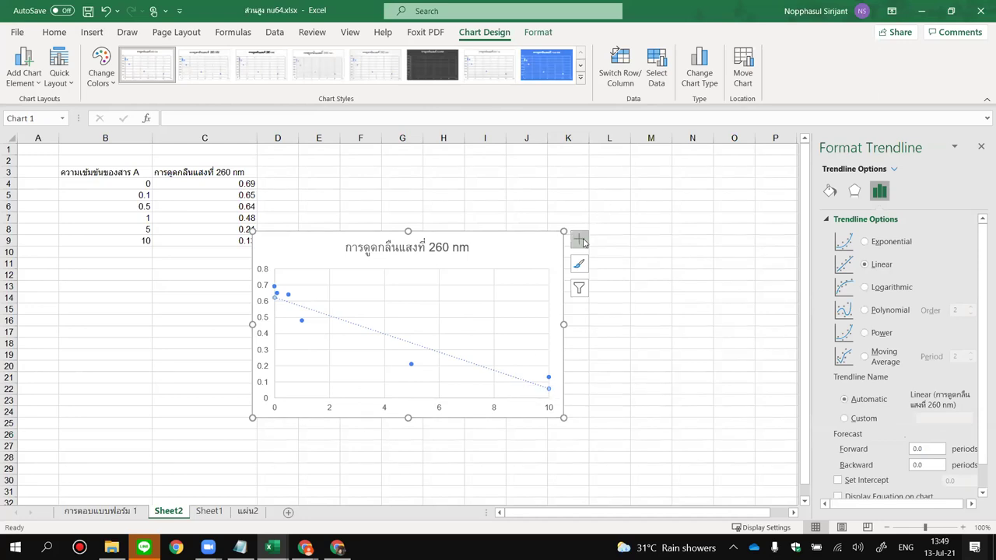
{"action": "left_click", "coordinate": [578, 239]}
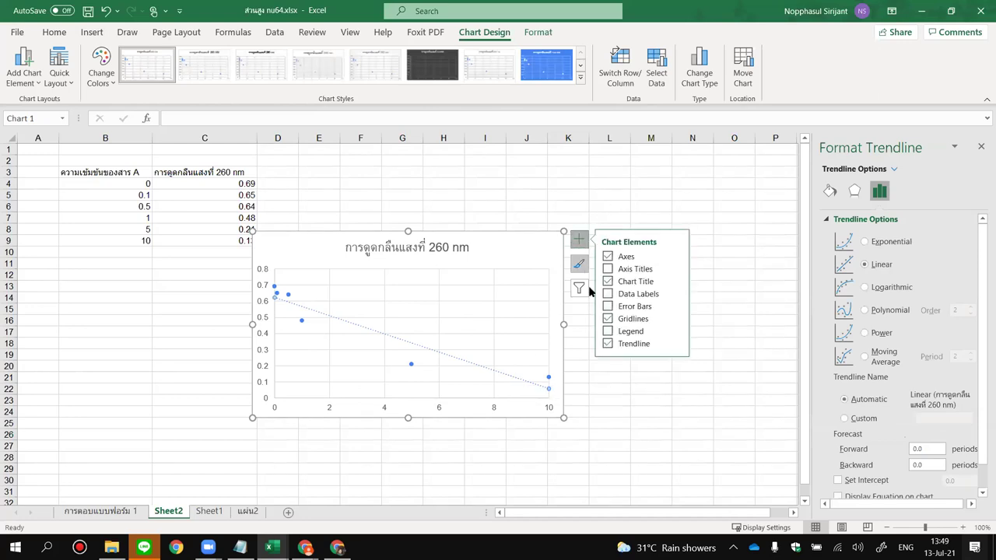
{"action": "left_click", "coordinate": [677, 344]}
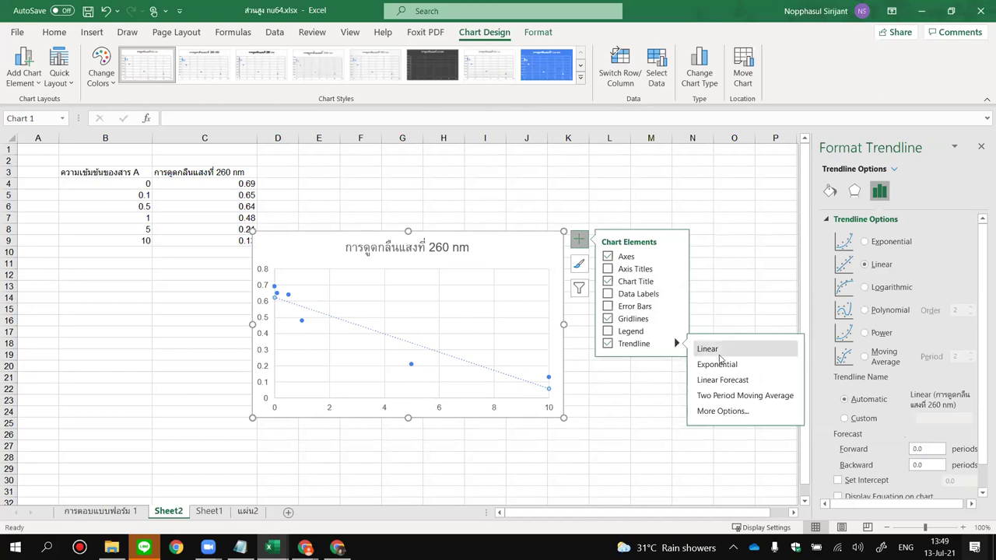
{"action": "left_click", "coordinate": [883, 247]}
{"action": "left_click", "coordinate": [886, 265]}
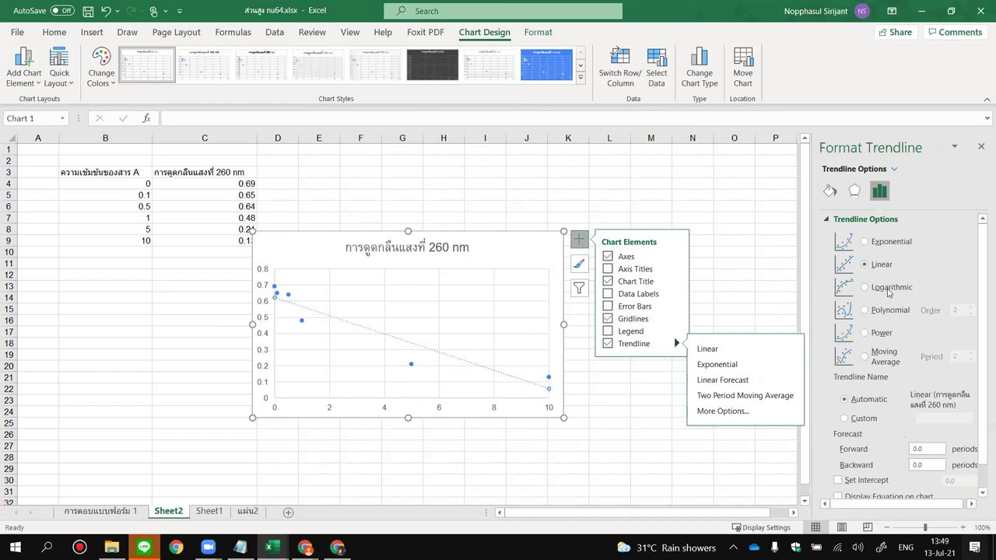
{"action": "left_click", "coordinate": [888, 290]}
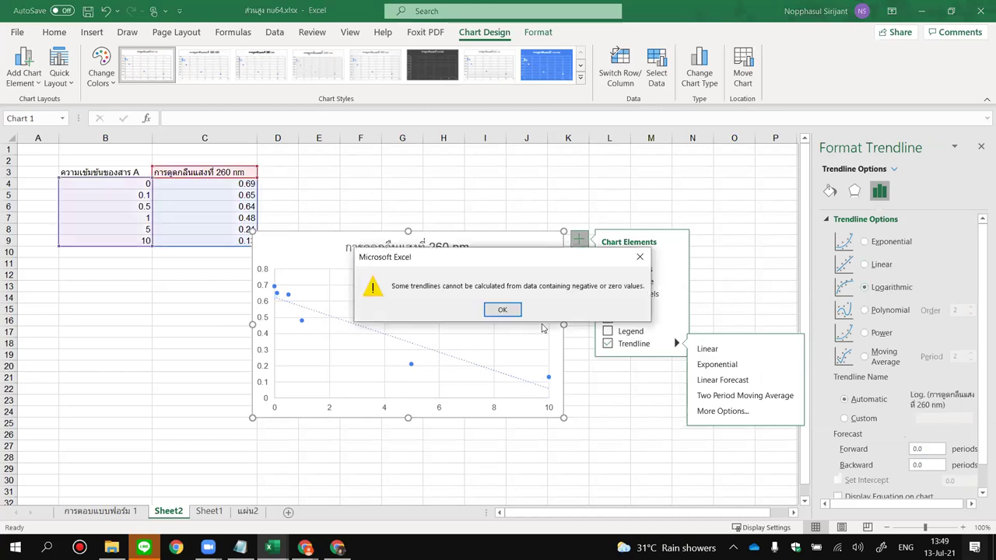
{"action": "left_click", "coordinate": [502, 310]}
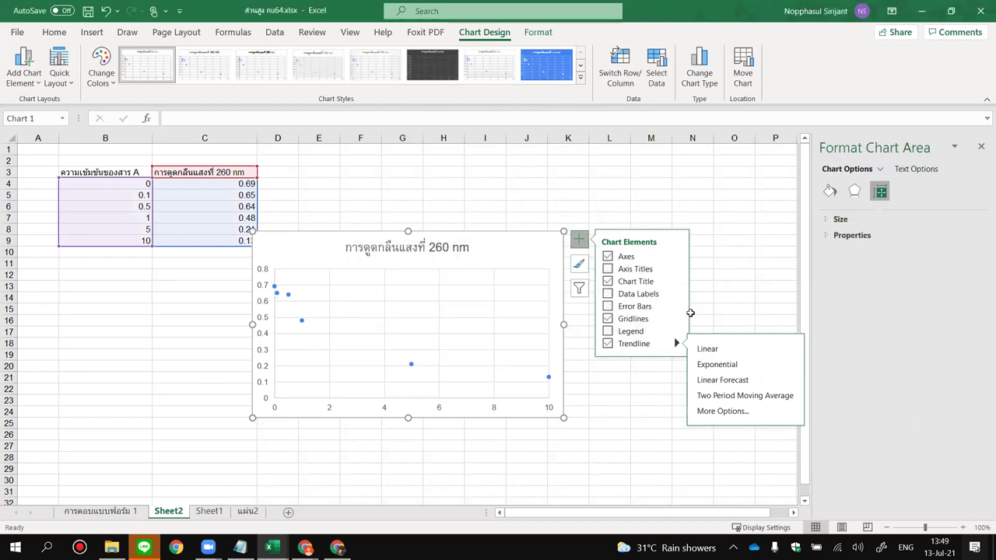
Try a Moving Average trendline with period 2 on the scatter chart, and delete it.
{"action": "left_click", "coordinate": [722, 411]}
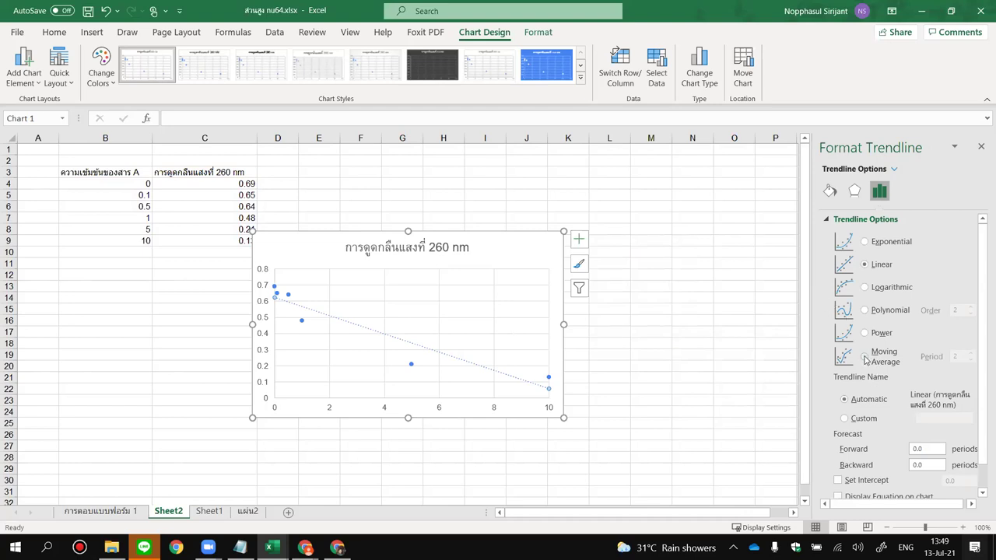
{"action": "left_click", "coordinate": [864, 357]}
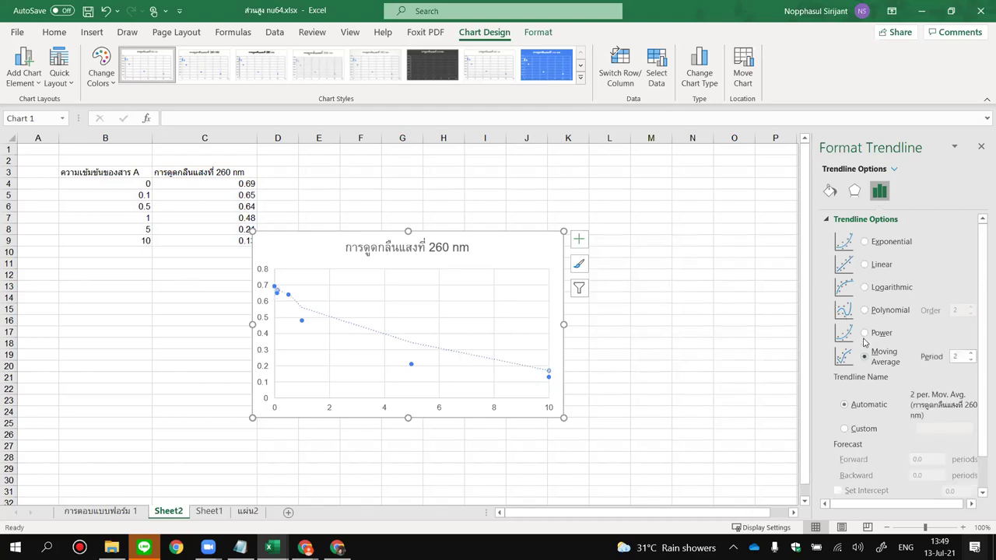
{"action": "key", "text": "Delete"}
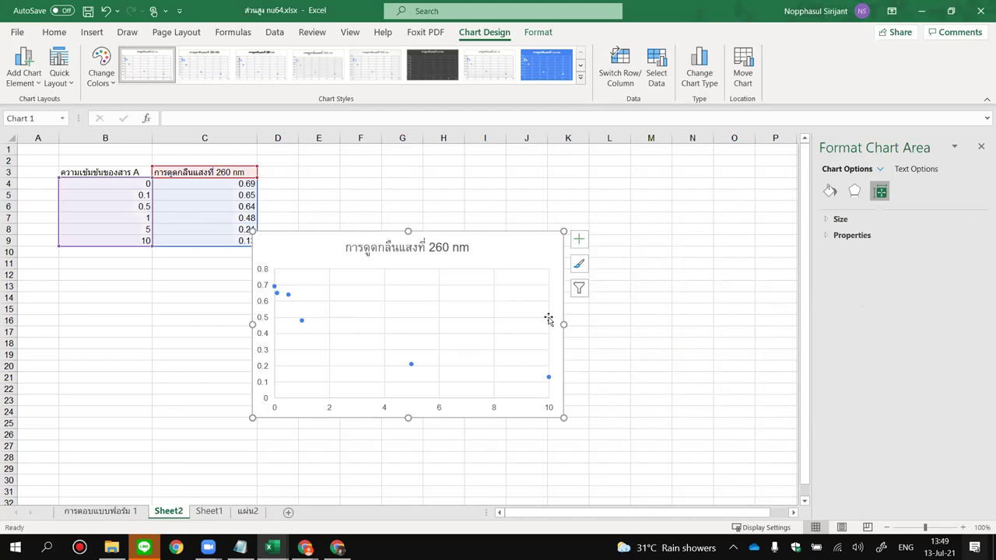
Add a Linear trendline to the absorbance points in the scatter chart.
{"action": "left_click", "coordinate": [509, 366]}
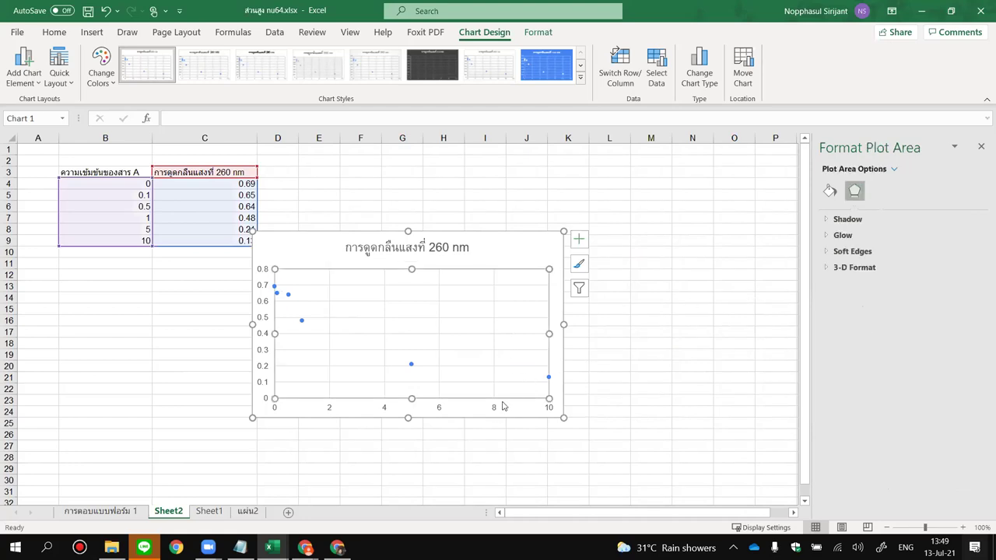
{"action": "left_click", "coordinate": [580, 242]}
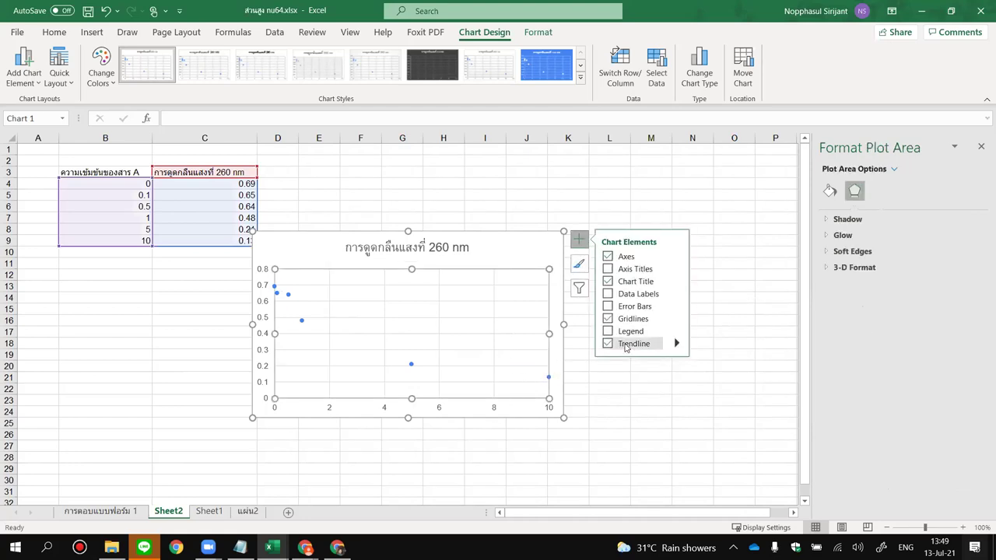
{"action": "left_click", "coordinate": [676, 345]}
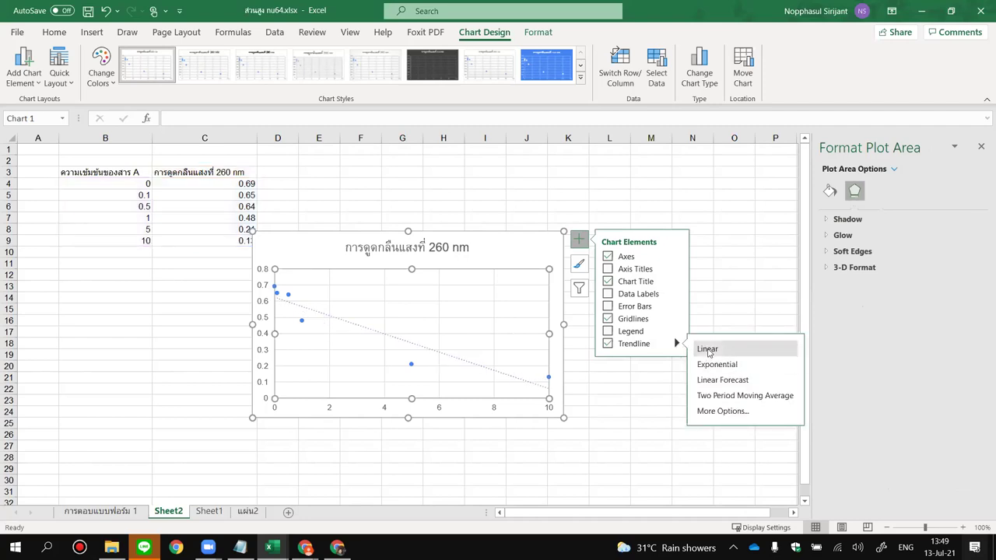
{"action": "left_click", "coordinate": [707, 350]}
{"action": "left_click", "coordinate": [650, 400]}
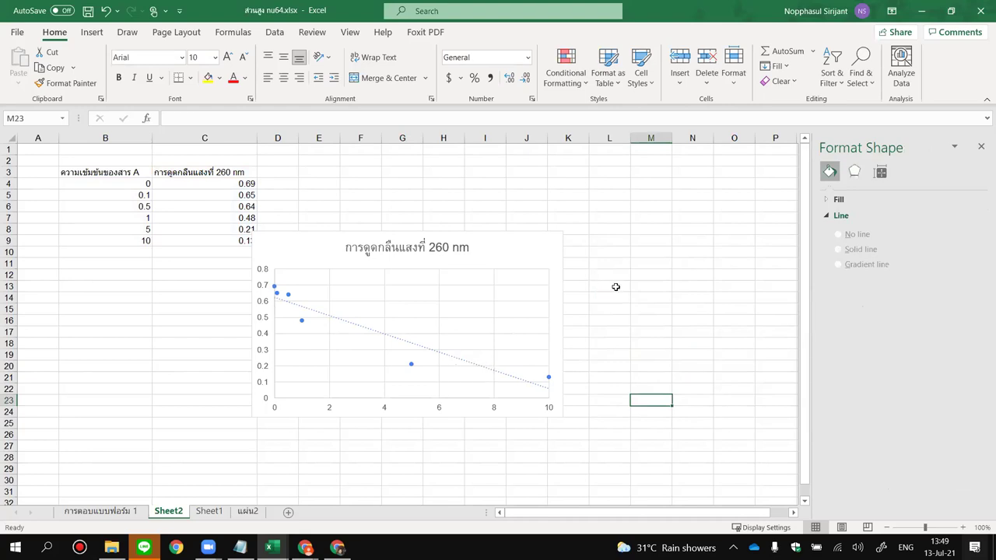
{"action": "left_click", "coordinate": [629, 319]}
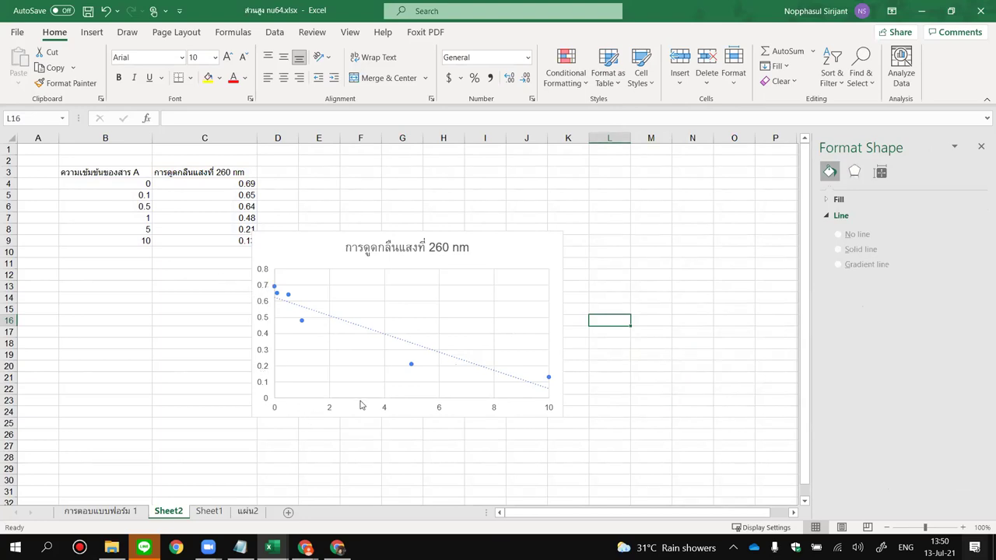
Add axis titles to both axes of the scatter chart.
{"action": "left_click", "coordinate": [385, 413]}
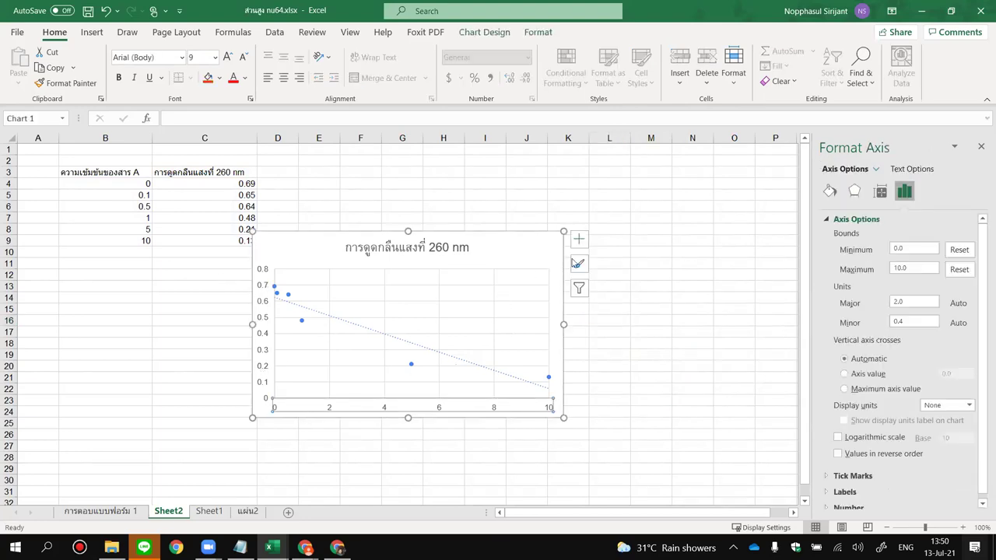
{"action": "left_click", "coordinate": [576, 241]}
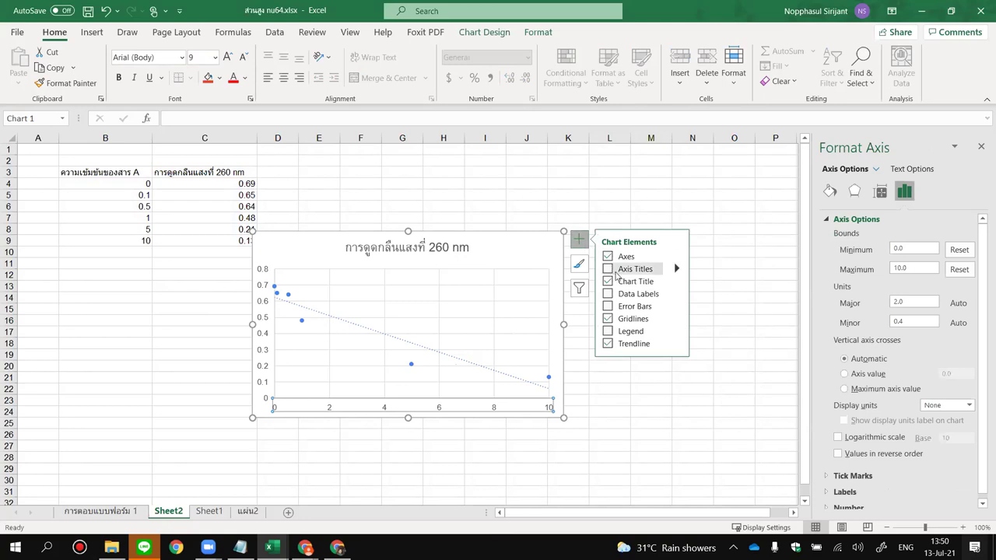
{"action": "left_click", "coordinate": [636, 271]}
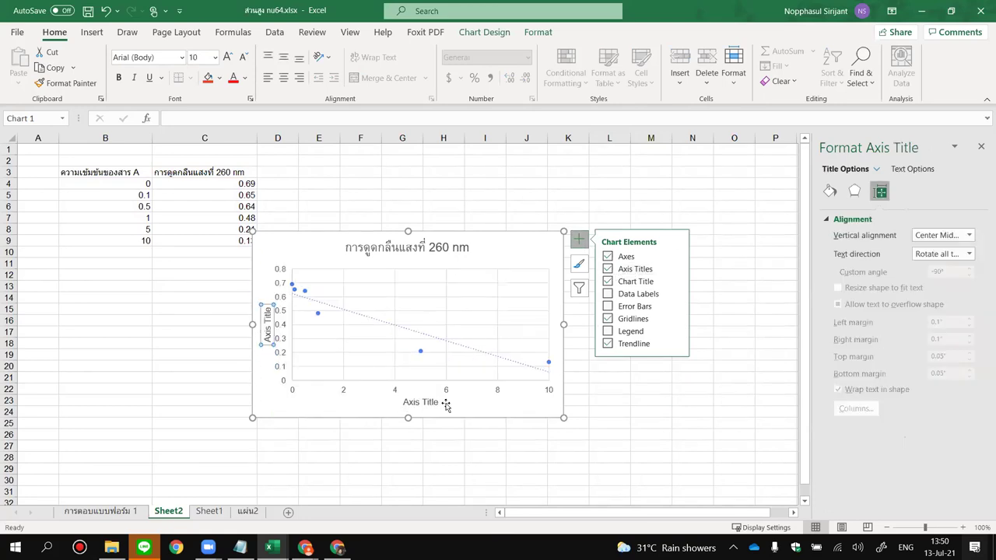
Replace the horizontal axis title's placeholder with "ความเข้นของสาร A (ไมโครโมลาร์)".
{"action": "left_click", "coordinate": [434, 402]}
{"action": "double_click", "coordinate": [436, 402]}
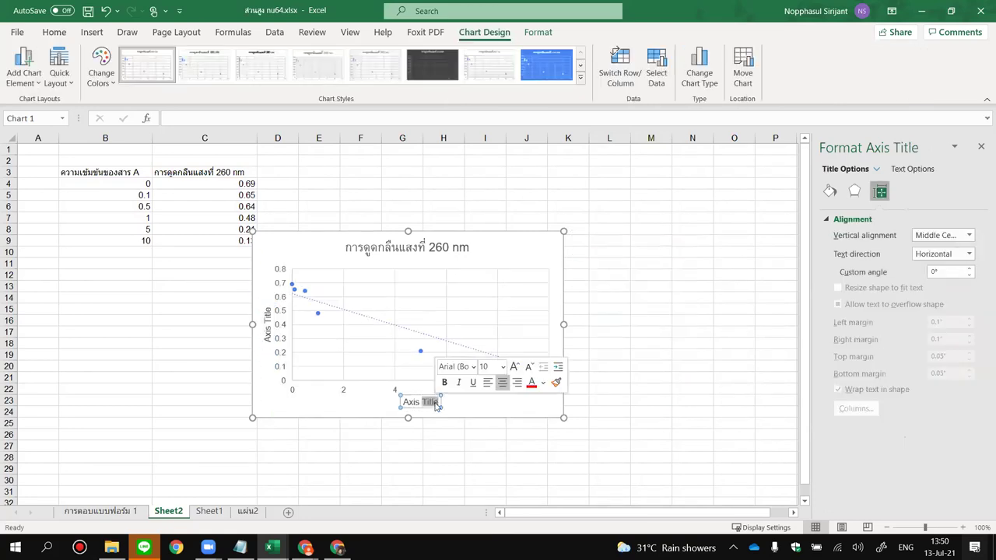
{"action": "key", "text": "BackSpace"}
{"action": "key", "text": "BackSpace"}
{"action": "key", "text": "BackSpace"}
{"action": "key", "text": "BackSpace"}
{"action": "key", "text": "BackSpace"}
{"action": "key", "text": "BackSpace"}
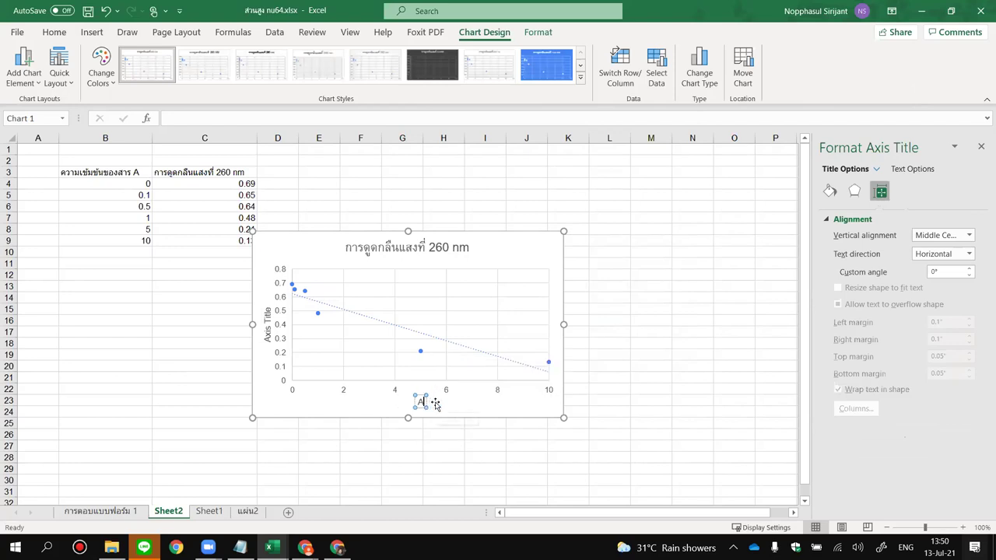
{"action": "type", "text": "ความเข"}
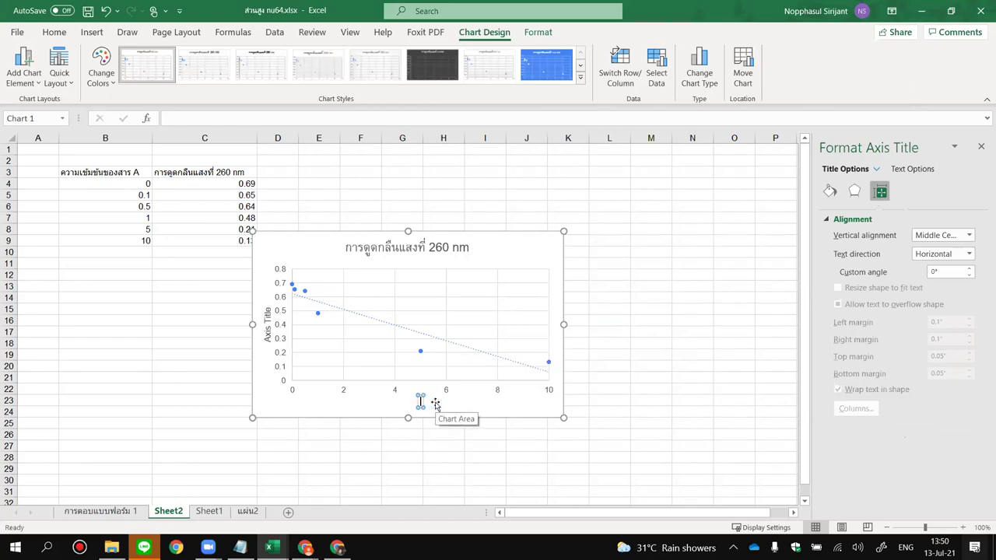
{"action": "type", "text": "้มข้นของสาร"}
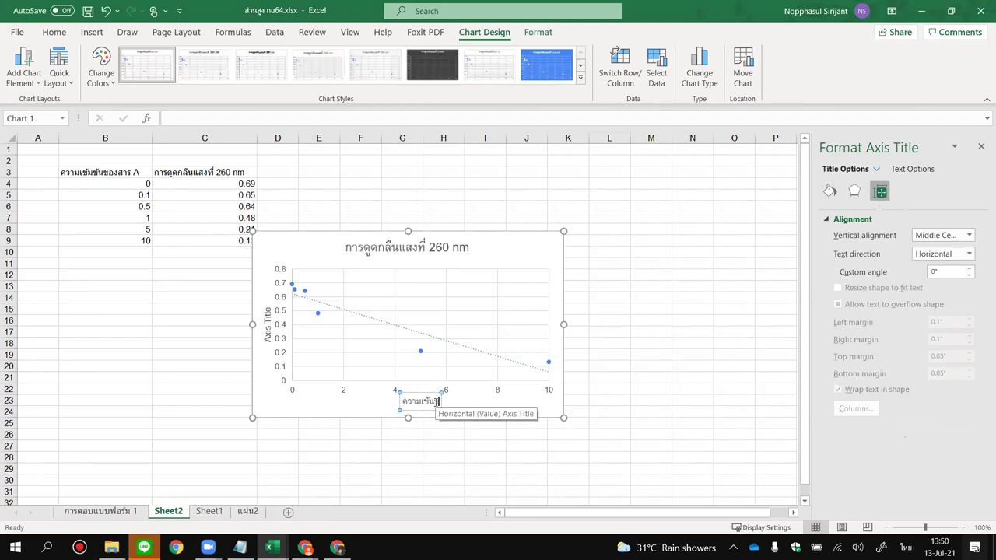
{"action": "type", "text": " A ("}
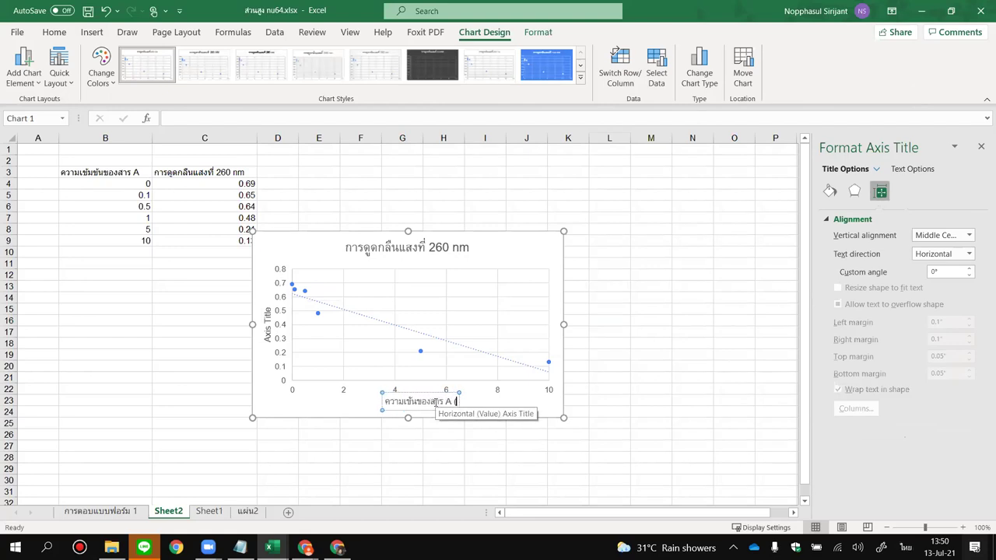
{"action": "type", "text": "ไมโครโมลาร์)"}
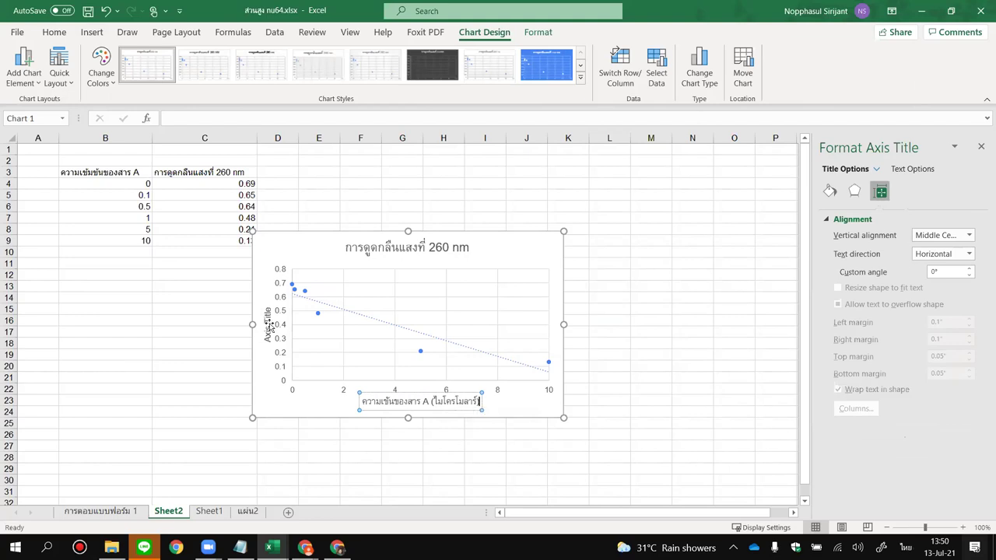
Set the vertical axis title to "การดูดกลืนแสงของ DNA ที่ 260 นาโนเมตร".
{"action": "left_click", "coordinate": [269, 328]}
{"action": "key", "text": "ctrl+a"}
{"action": "type", "text": "การดูดกลืนแสงของ"}
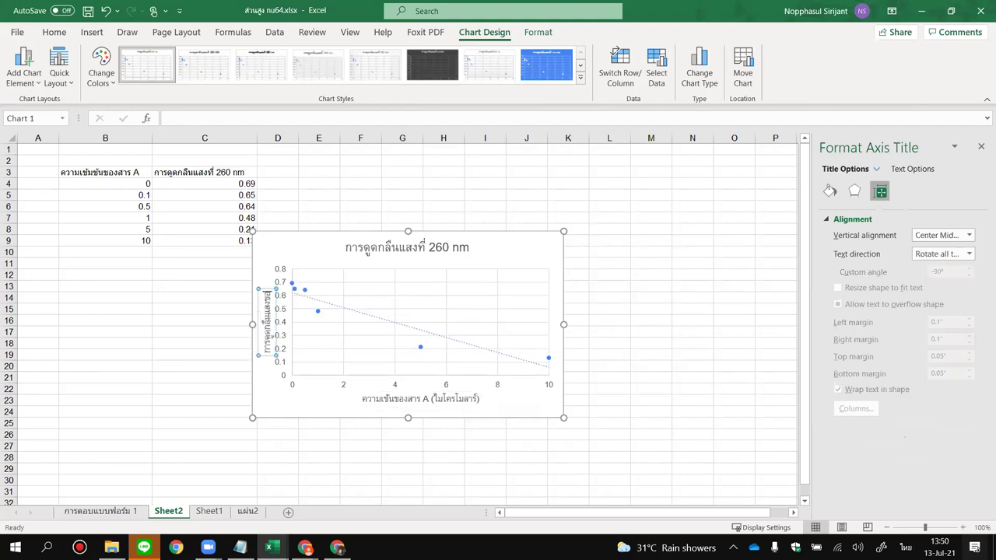
{"action": "key", "text": "alt+shift"}
{"action": "type", "text": "DNA"}
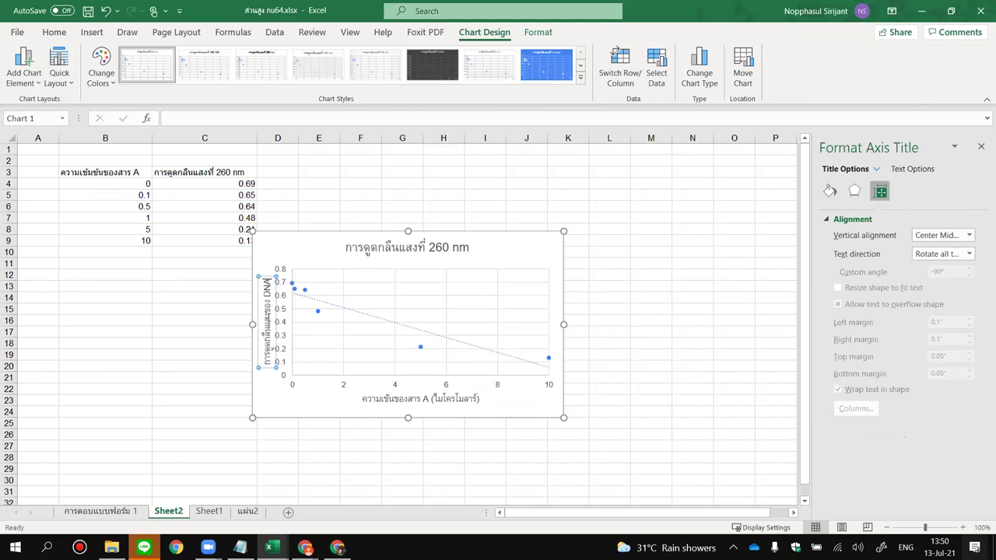
{"action": "type", "text": " ที่ 260 น"}
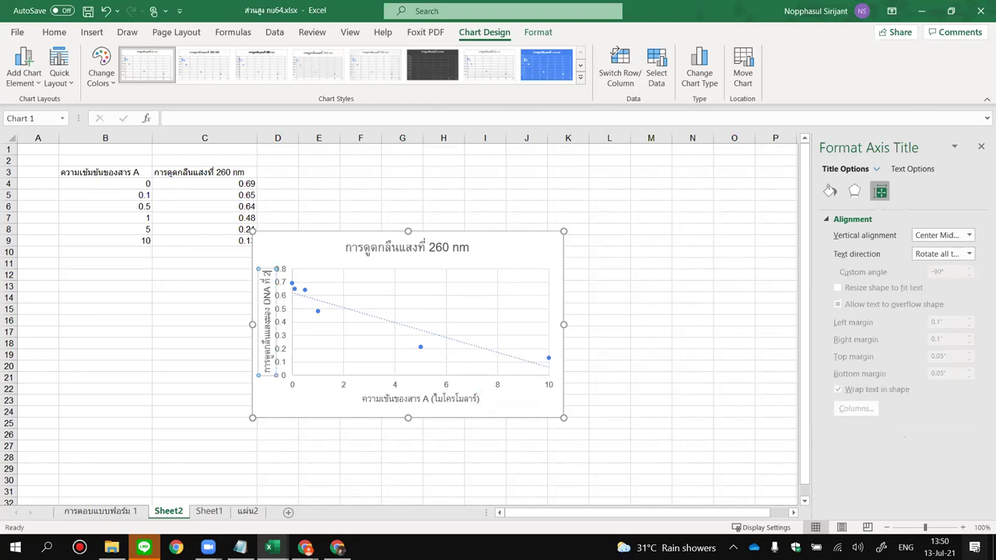
{"action": "type", "text": "าโนเมตร"}
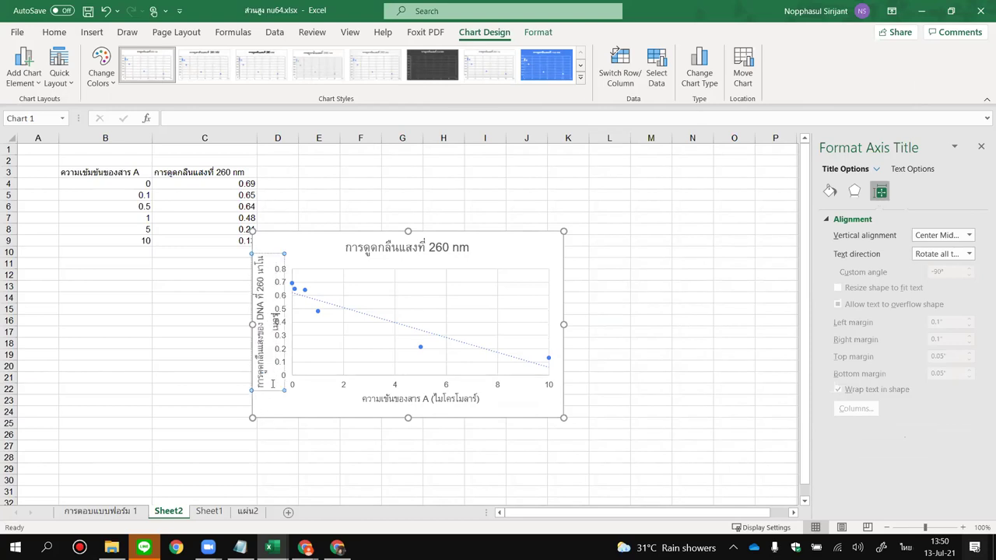
Reduce the vertical axis title's font size so that its text fits on one line.
{"action": "left_click", "coordinate": [54, 32]}
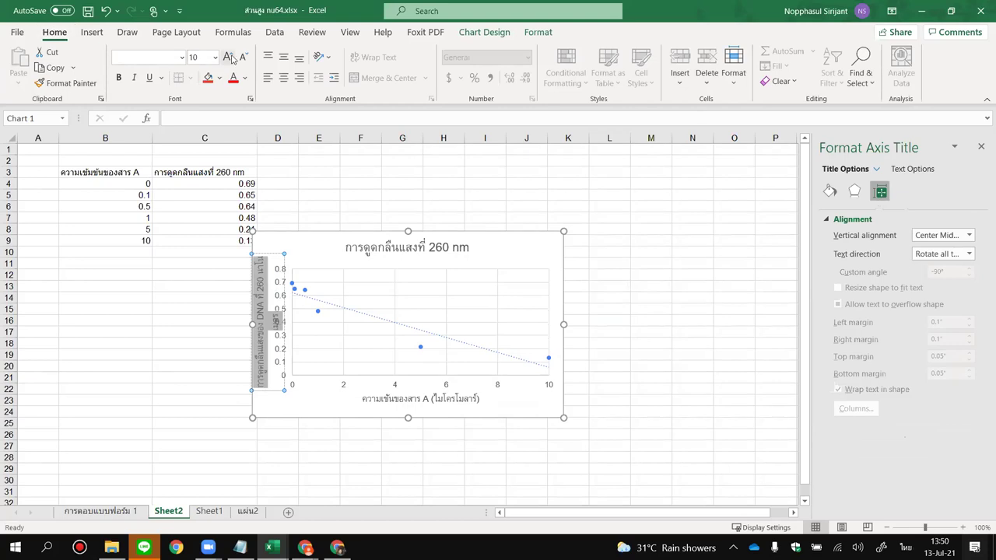
{"action": "left_click", "coordinate": [242, 57]}
{"action": "left_click", "coordinate": [243, 56]}
{"action": "left_click", "coordinate": [232, 58]}
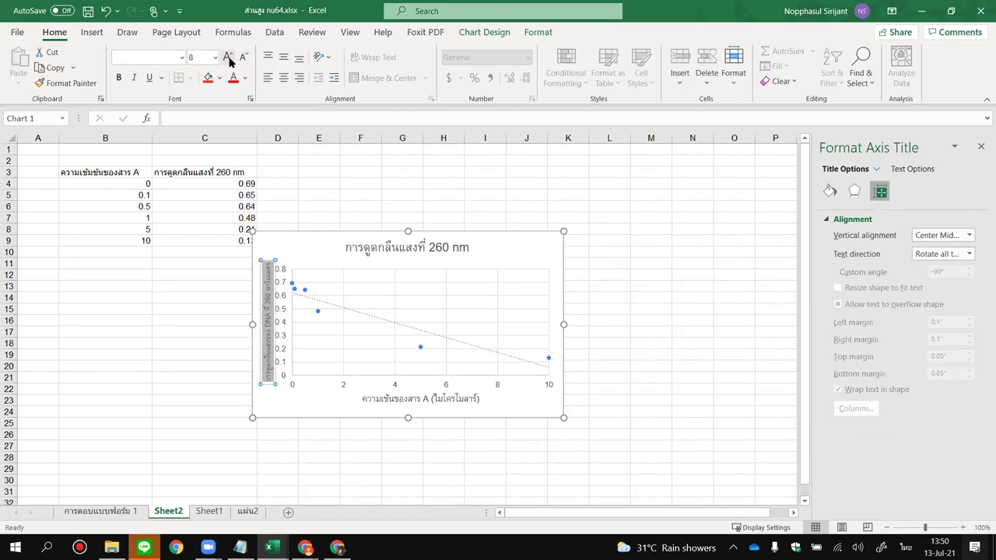
{"action": "left_click", "coordinate": [185, 320]}
Extend the chart title to read "การดูดกลืนแสงของตัวอย่าง DNA ที่ 260 nm เมื่อเติมสาร A ในปริมาณต่างๆ".
{"action": "left_click", "coordinate": [406, 247]}
{"action": "left_click", "coordinate": [413, 247]}
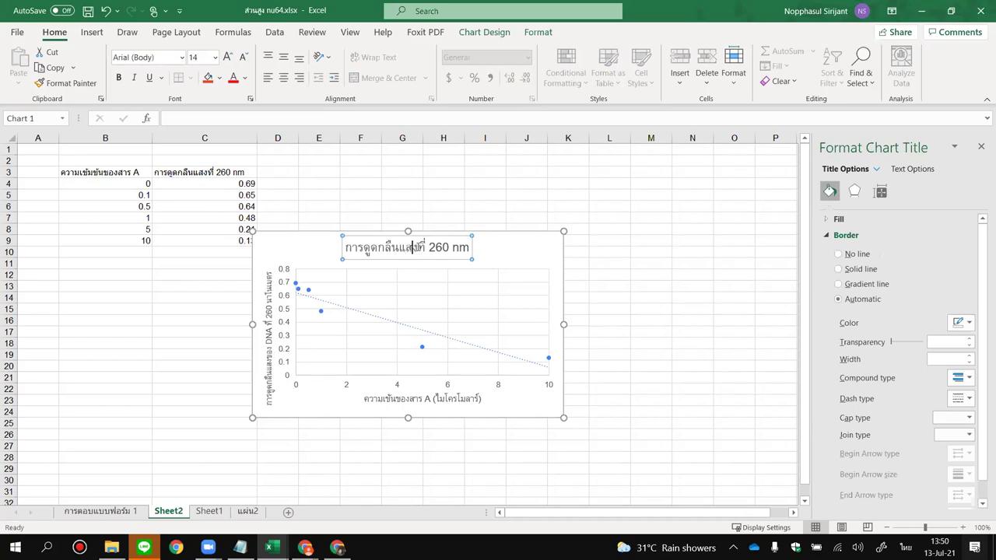
{"action": "type", "text": "ของตัวอย่าง"}
{"action": "key", "text": "grave"}
{"action": "type", "text": "DNA"}
{"action": "key", "text": "grave"}
{"action": "key", "text": "Right"}
{"action": "key", "text": "Right"}
{"action": "key", "text": "Right"}
{"action": "key", "text": "Right"}
{"action": "key", "text": "Right"}
{"action": "key", "text": "Right"}
{"action": "key", "text": "Right"}
{"action": "key", "text": "Right"}
{"action": "type", "text": "เมื่อเติมสาร"}
{"action": "key", "text": "grave"}
{"action": "type", "text": "A"}
{"action": "key", "text": "grave"}
{"action": "type", "text": "ในปริมาณต่าง ๆ"}
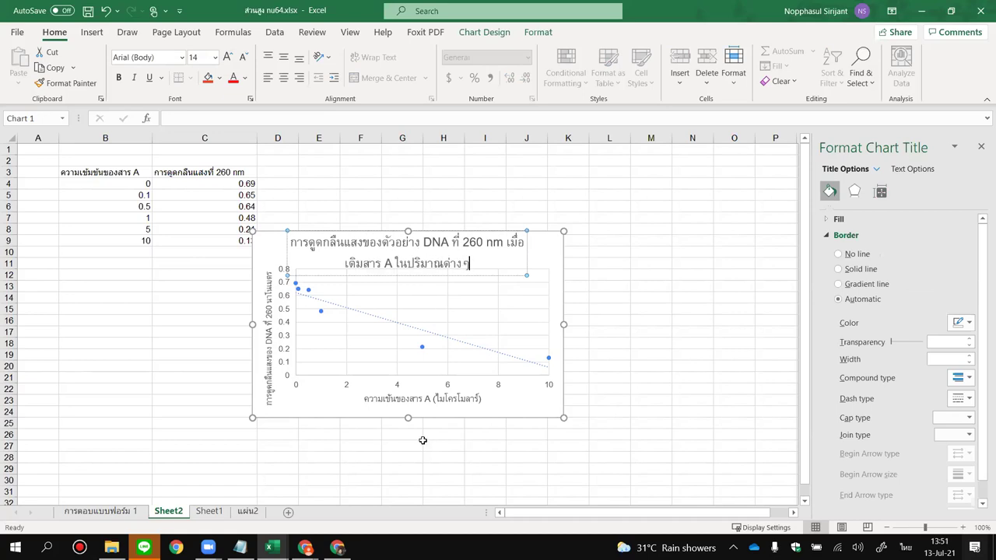
{"action": "left_click", "coordinate": [422, 441]}
{"action": "left_click", "coordinate": [522, 408]}
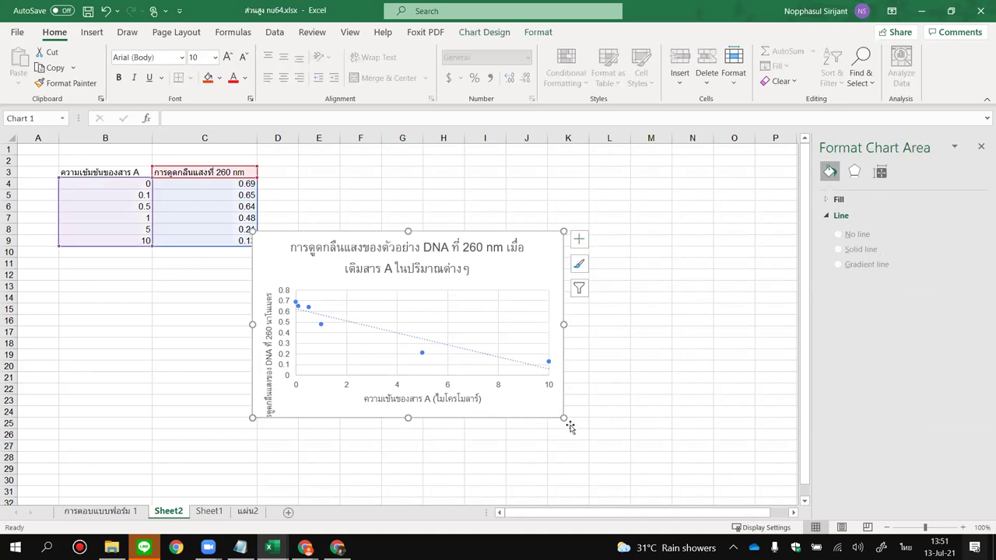
Enlarge the scatter chart so it extends to about column M and row 28, and increase the vertical axis numbers' font size.
{"action": "left_click_drag", "start_coordinate": [563, 417], "coordinate": [645, 464]}
{"action": "left_click", "coordinate": [703, 389]}
{"action": "left_click", "coordinate": [284, 292]}
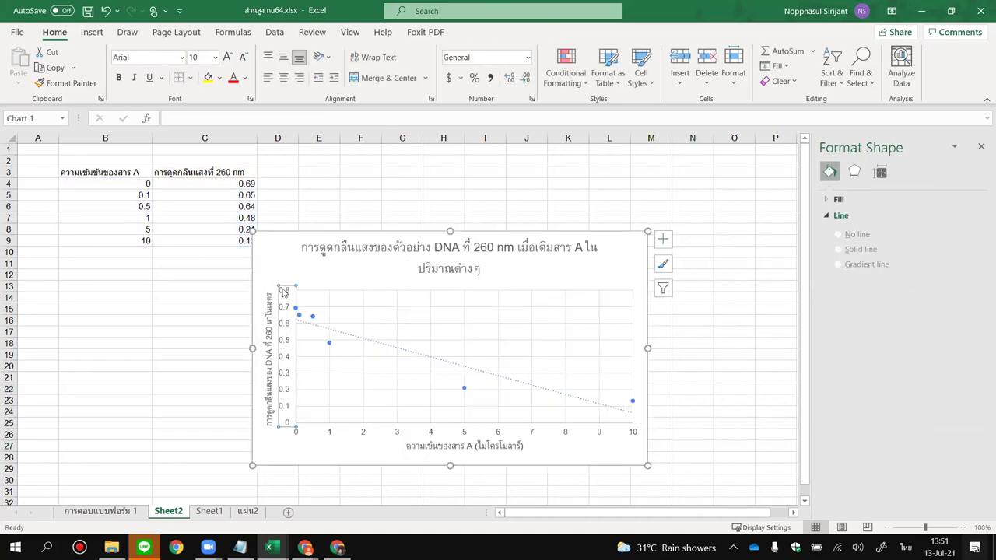
{"action": "left_click", "coordinate": [227, 58]}
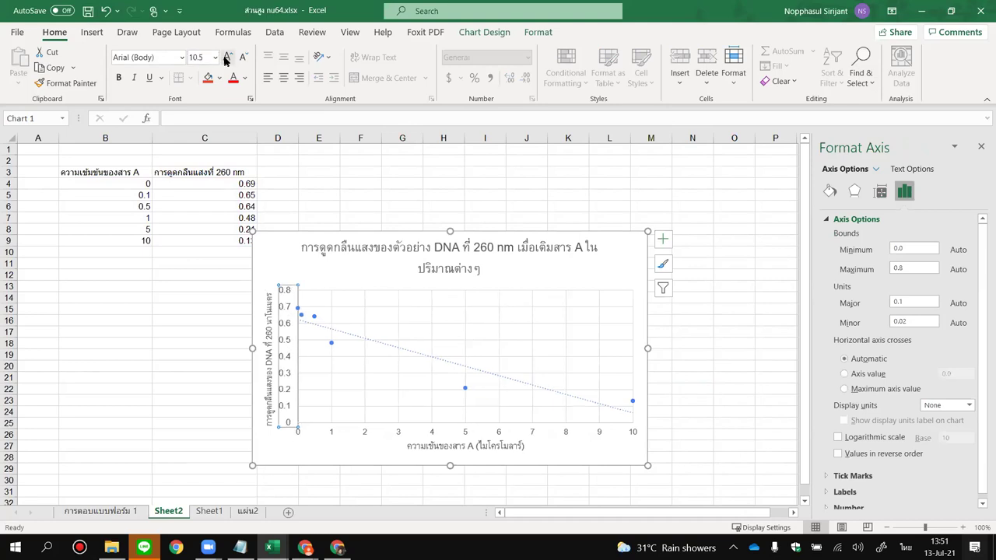
Increase the font size of the horizontal axis numbers on the scatter chart.
{"action": "left_click", "coordinate": [335, 441]}
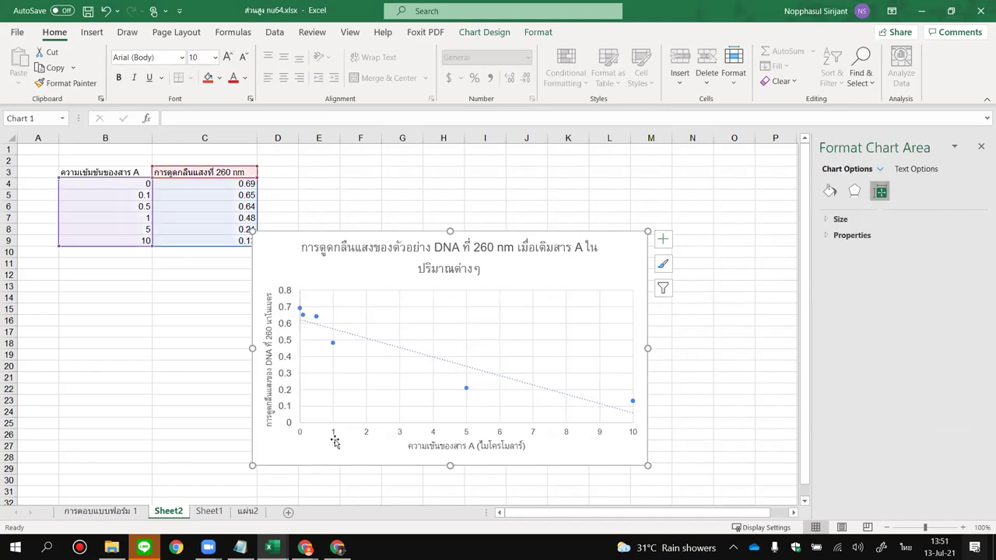
{"action": "left_click", "coordinate": [332, 434]}
{"action": "left_click", "coordinate": [226, 57]}
{"action": "left_click", "coordinate": [226, 57]}
{"action": "left_click", "coordinate": [700, 371]}
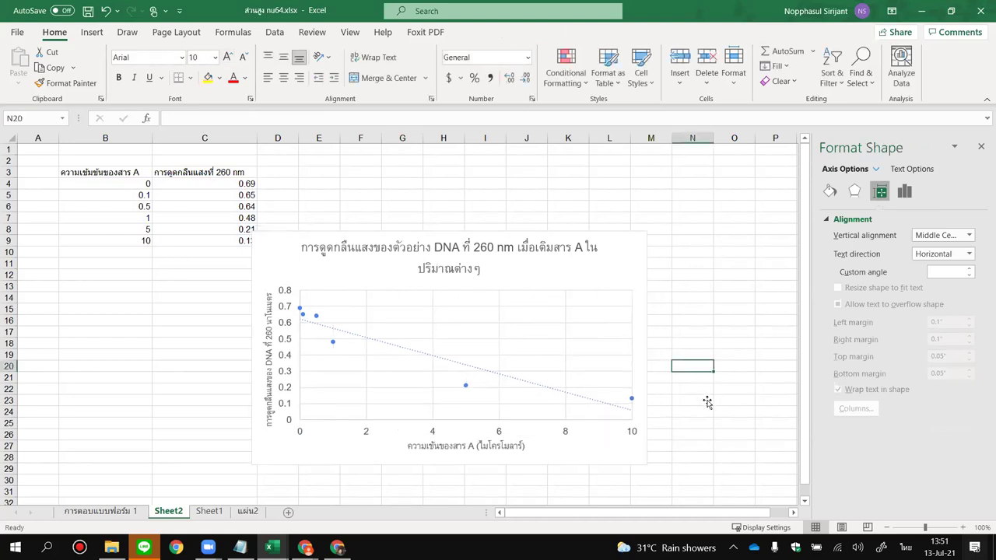
{"action": "left_click", "coordinate": [707, 400]}
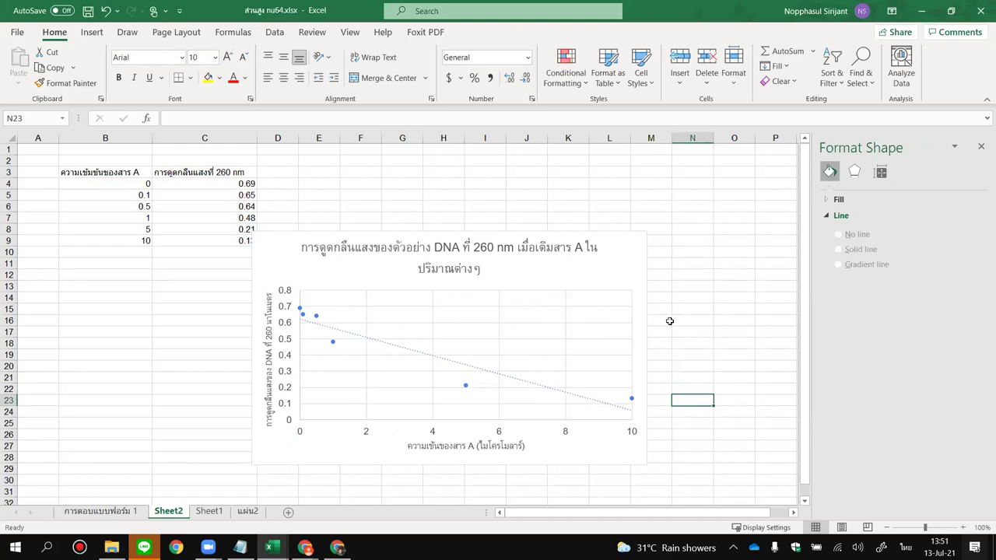
Move the chart up and to the right so it no longer covers the data in column C, and deselect it.
{"action": "scroll", "coordinate": [597, 292], "scroll_direction": "down", "scroll_amount": 1}
{"action": "scroll", "coordinate": [596, 291], "scroll_direction": "up", "scroll_amount": 1}
{"action": "scroll", "coordinate": [594, 292], "scroll_direction": "down", "scroll_amount": 1}
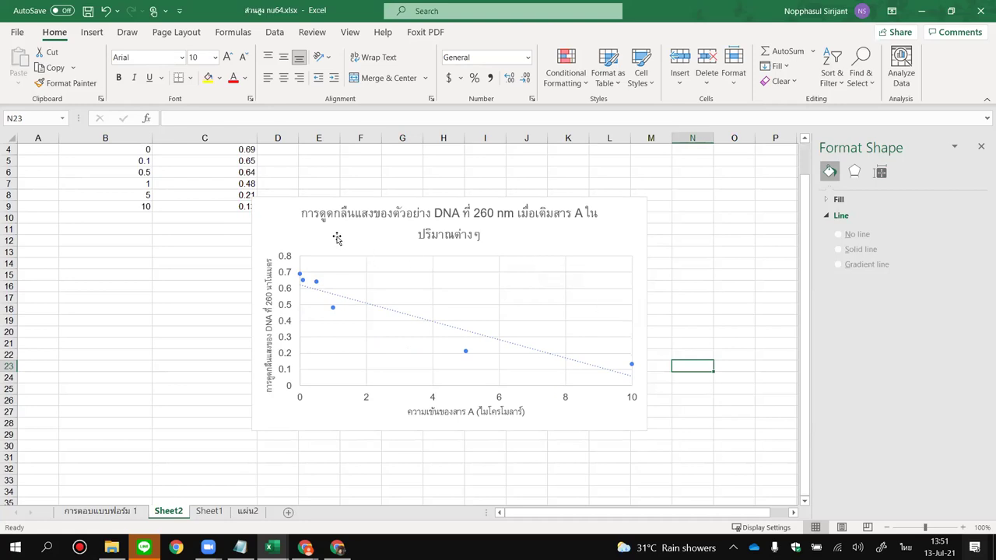
{"action": "left_click_drag", "start_coordinate": [306, 207], "coordinate": [329, 161]}
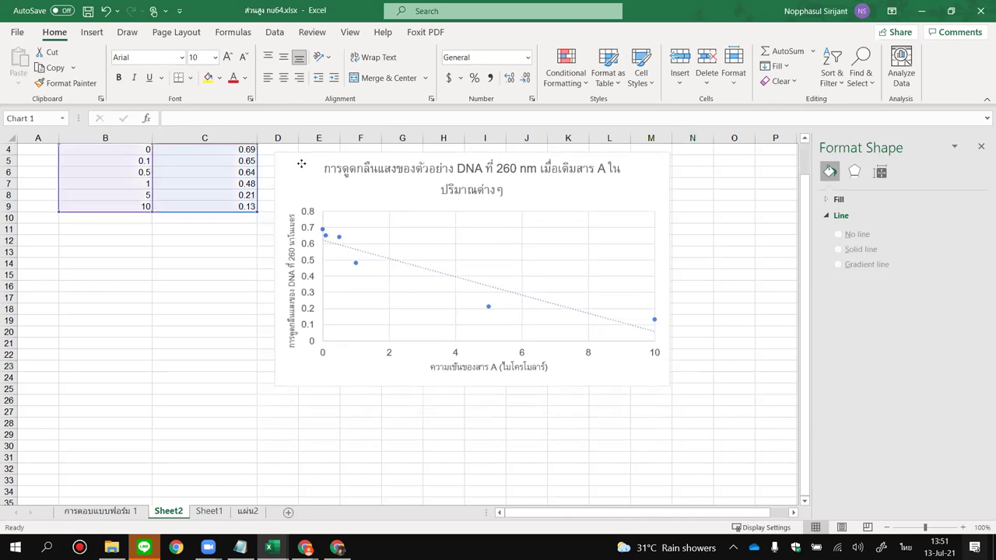
{"action": "left_click", "coordinate": [176, 422]}
{"action": "left_click", "coordinate": [110, 433]}
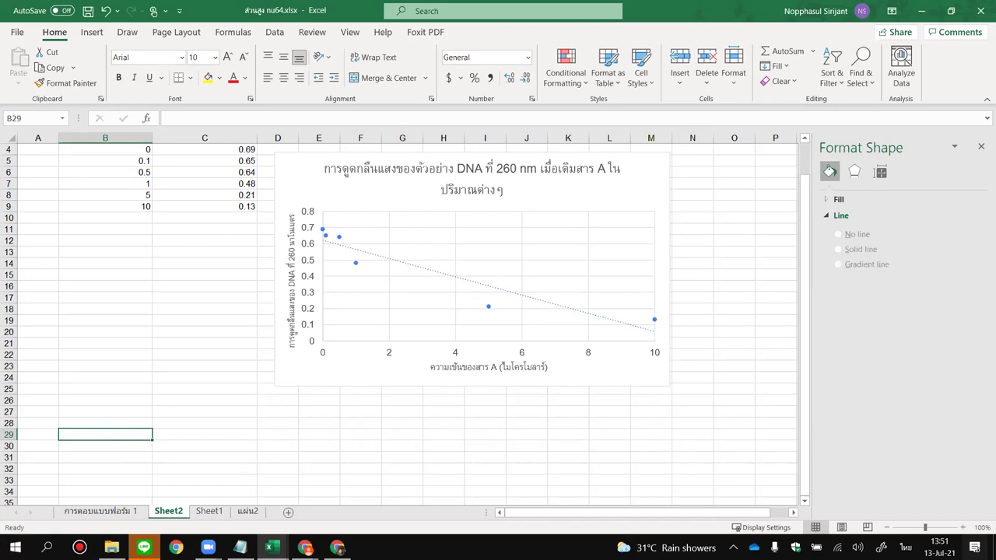
{"action": "left_click", "coordinate": [207, 547]}
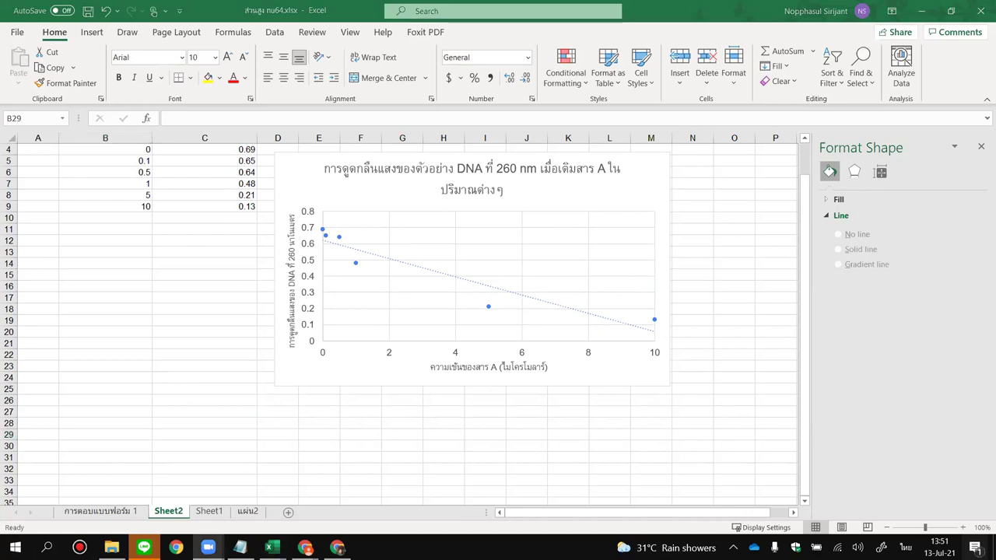
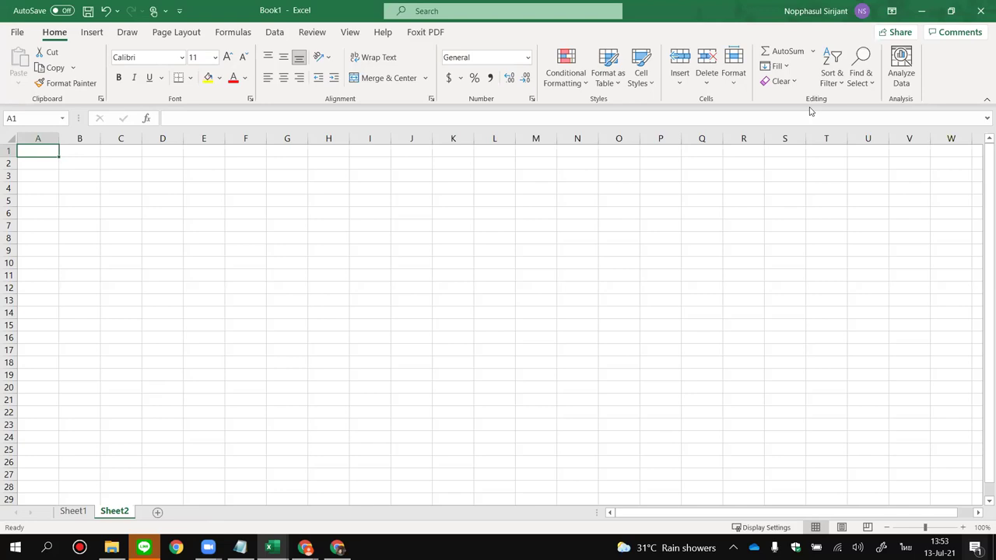
Enter "นำสารละลายมาตรฐานโปรตีน เข้มข้น ดังนี้...." in cell A1.
{"action": "type", "text": "ปาสารละล"}
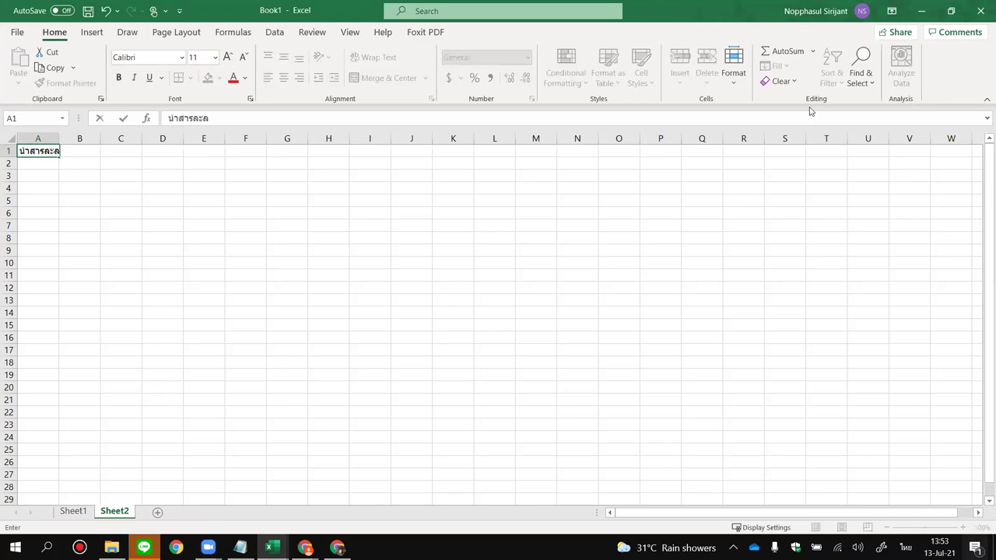
{"action": "type", "text": "ายมาตรฐานโปรตีน"}
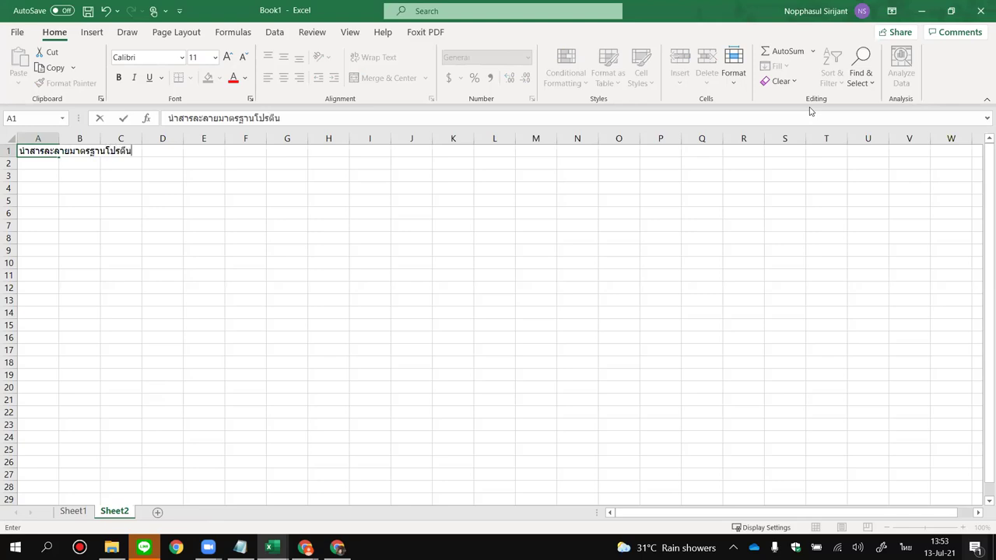
{"action": "type", "text": " เข้มข้น"}
{"action": "key", "text": "alt+shift"}
{"action": "type", "text": "0.0"}
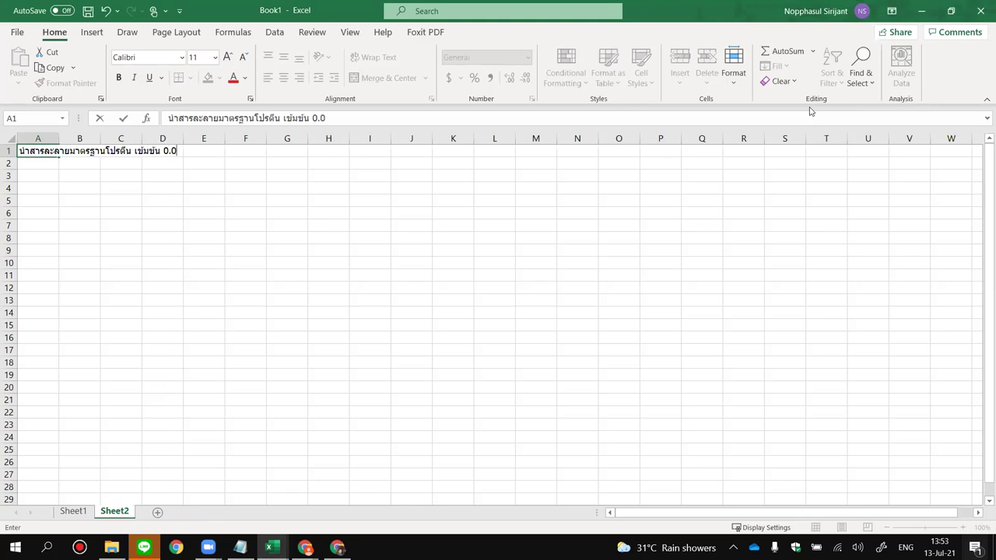
{"action": "key", "text": "BackSpace"}
{"action": "key", "text": "BackSpace"}
{"action": "key", "text": "BackSpace"}
{"action": "key", "text": "alt+shift"}
{"action": "type", "text": "ดังนี้..."}
{"action": "key", "text": "Return"}
Enter "วัดไปการดูดกลืนแสงที่ 280 นาโนเมตร ได้ผลดังตาราง" in cell A2.
{"action": "type", "text": "วัดไปการดูดกลืนแ"}
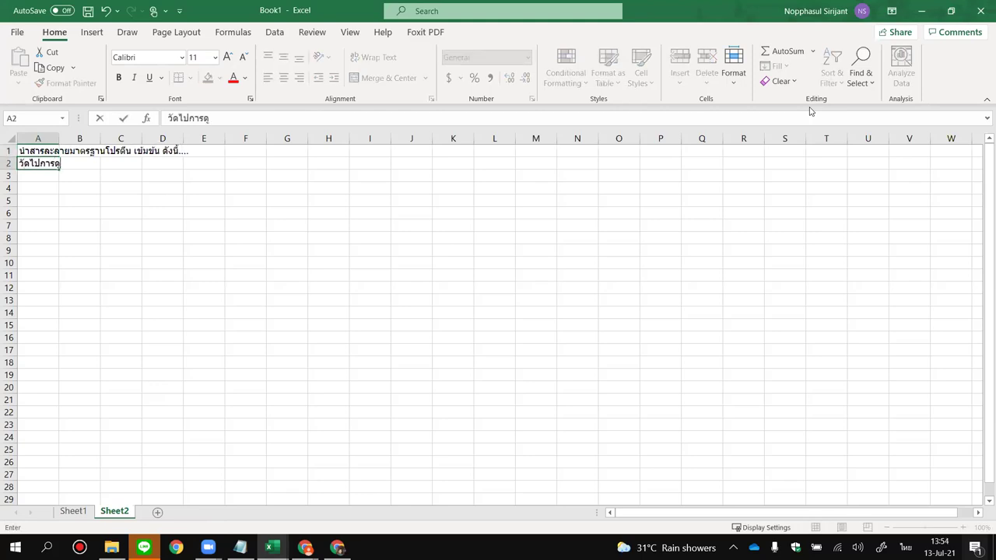
{"action": "key", "text": "BackSpace"}
{"action": "key", "text": "BackSpace"}
{"action": "key", "text": "BackSpace"}
{"action": "key", "text": "BackSpace"}
{"action": "type", "text": "ลืนแสงที่"}
{"action": "key", "text": "grave"}
{"action": "type", "text": "280"}
{"action": "key", "text": "grave"}
{"action": "type", "text": "นาโนเมตร ได้"}
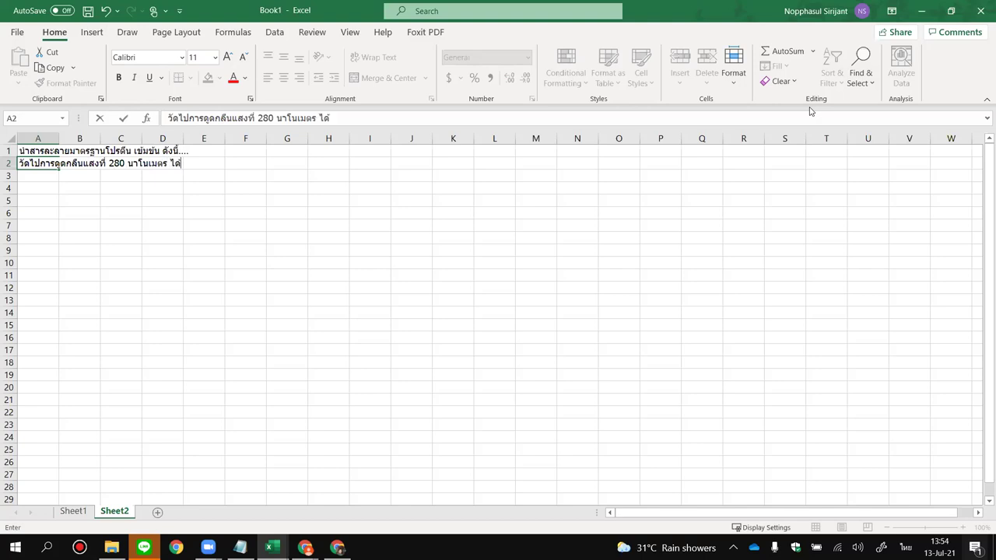
{"action": "type", "text": "ผลดังตาราง"}
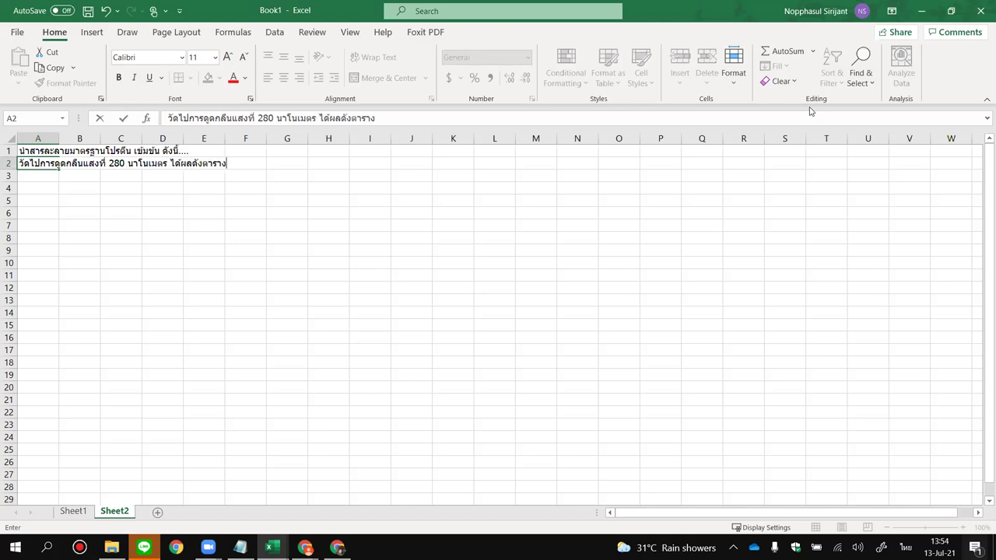
{"action": "key", "text": "Return"}
{"action": "key", "text": "Return"}
Enter "นำตัวอย่างที่ไม่ทราบความเข้มข้น มาวัดการดูดกลืนแสงที่ 280 นาโนเมตร พบว่ามีค่าการดูดกลืนแสง.... สามารคำนวณเป็นความเข้มข้นโปรตีนได้..." in cell A4.
{"action": "type", "text": "นำ"}
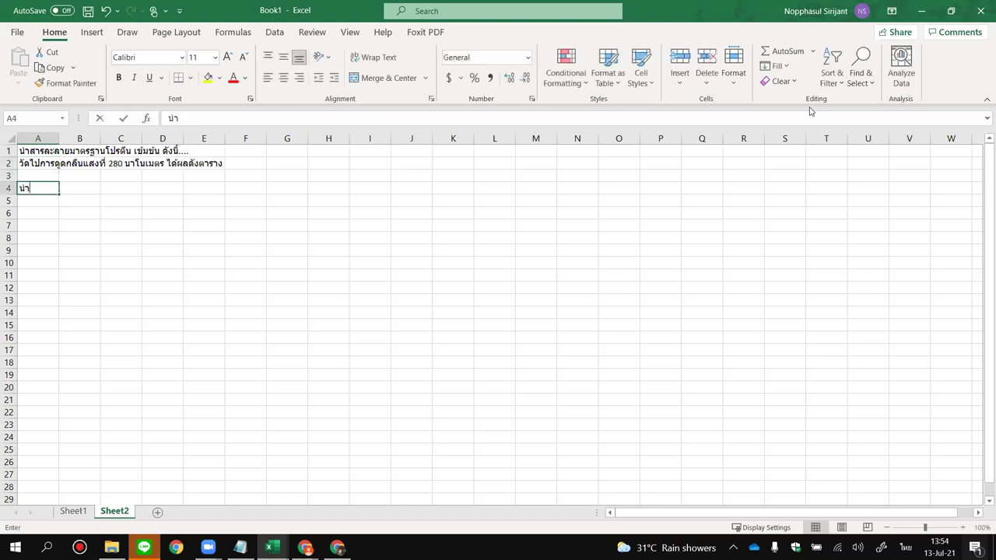
{"action": "type", "text": "ตัวอย่าง"}
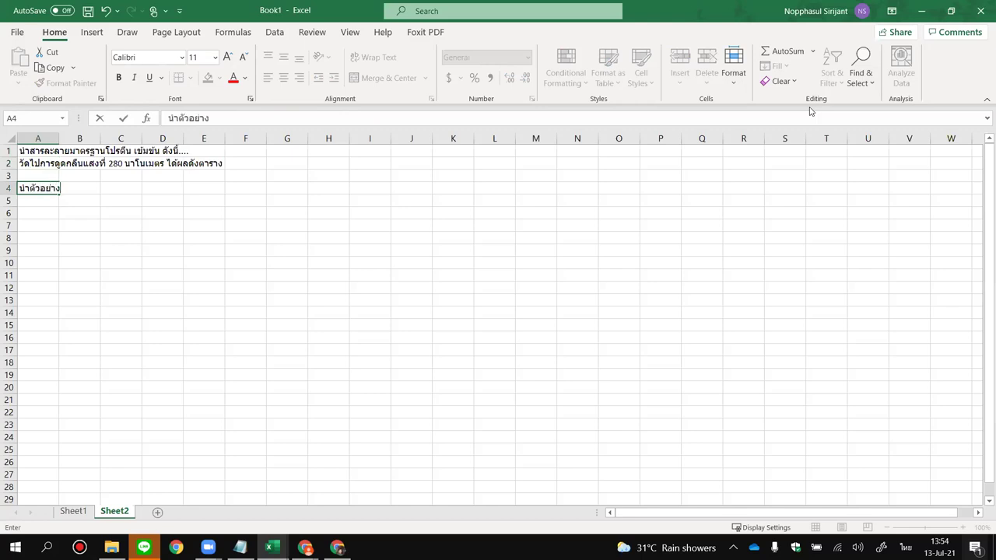
{"action": "type", "text": "ที่ไม่ทราบความเข้ม"}
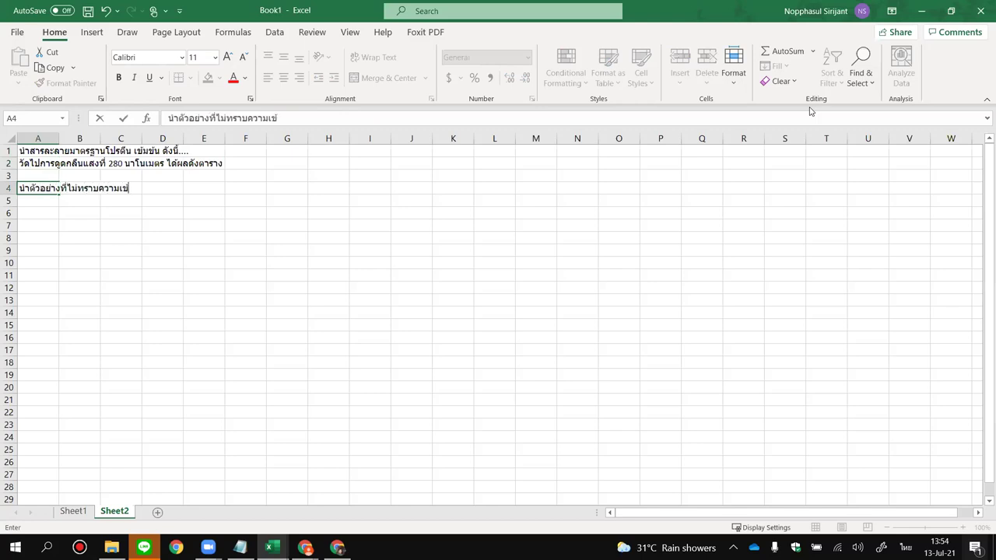
{"action": "type", "text": "ข้น มาวัดการดูดกลืนแสงที่ 280 นาโนเมตร พบว่ามี"}
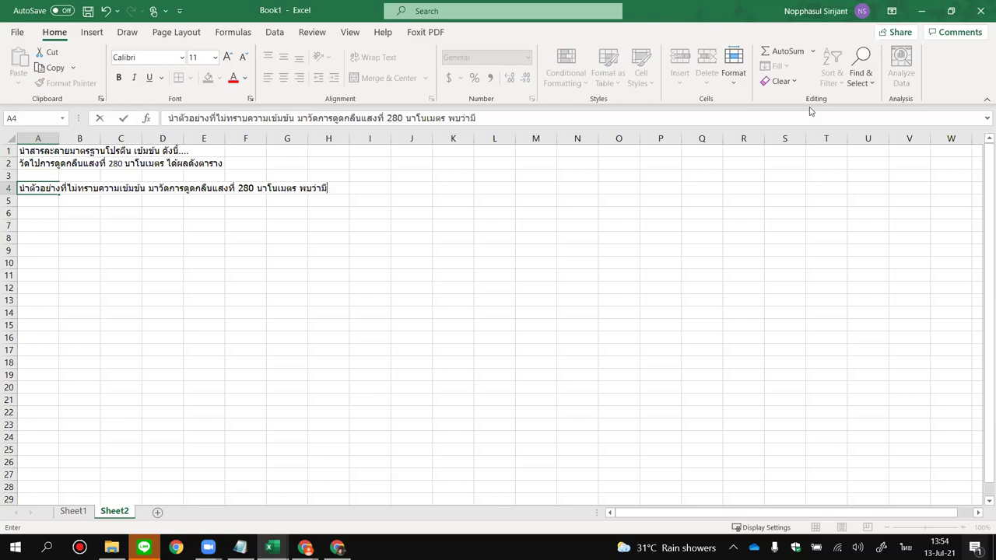
{"action": "type", "text": "ค่าการดูดกลืนแสง"}
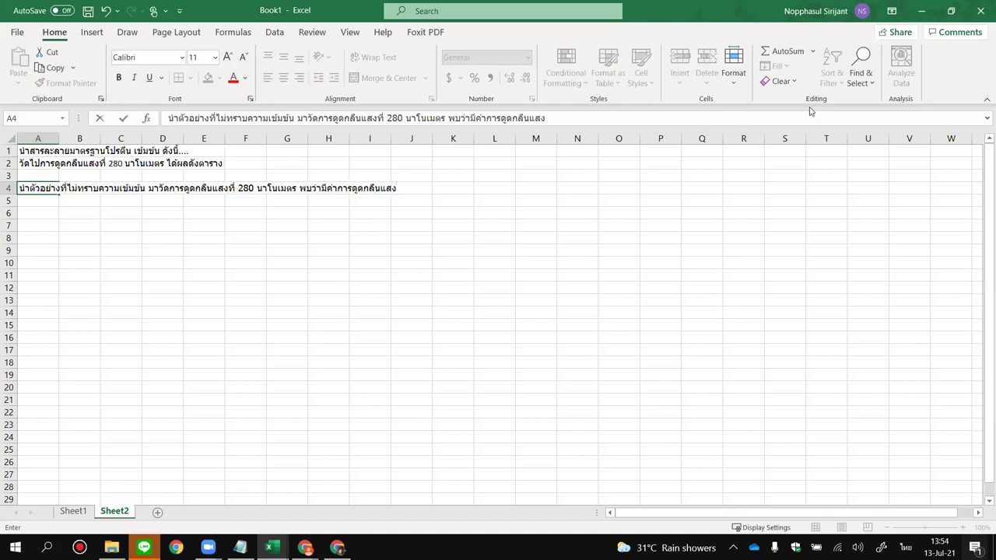
{"action": "type", "text": ".... สามารถ"}
{"action": "key", "text": "BackSpace"}
{"action": "type", "text": "คำนวณเป็นค"}
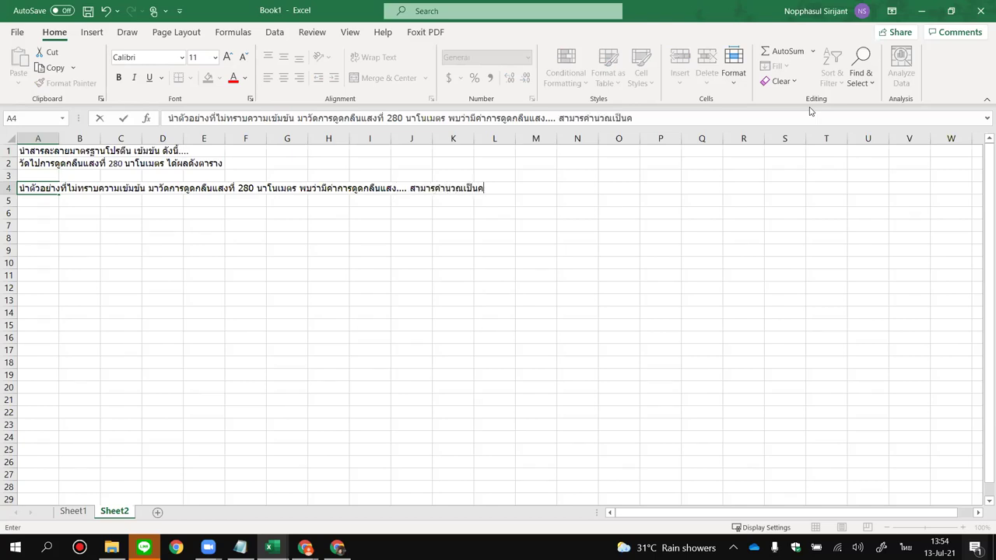
{"action": "type", "text": "วามเข้มข้นโปรตีนได้..."}
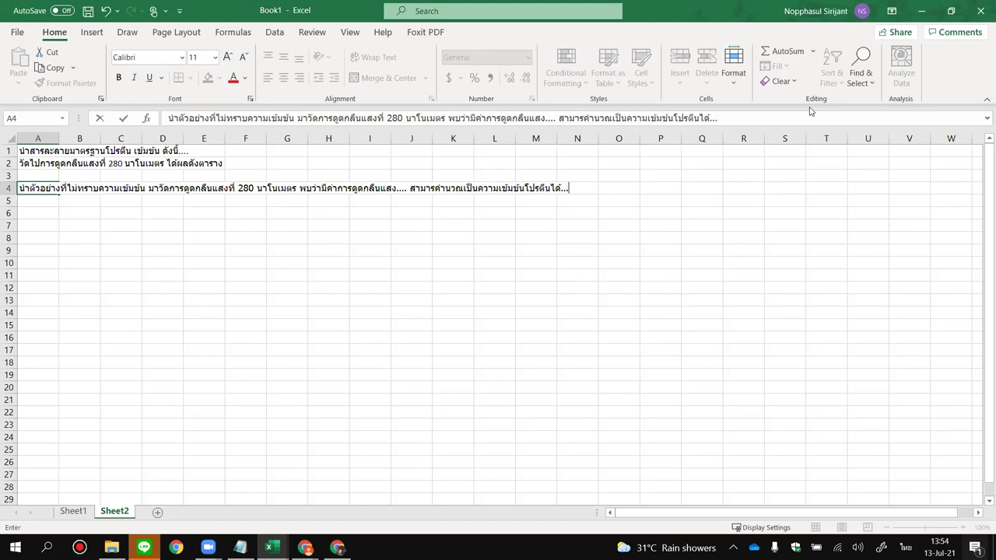
{"action": "key", "text": "Return"}
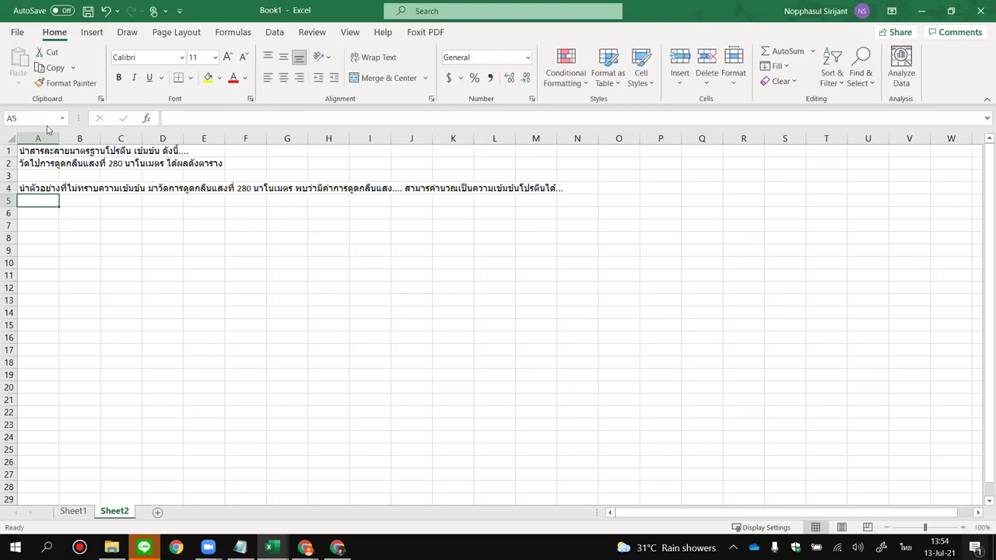
Insert "ทำปฏิกิริยากับสารละลายแบรดฟอร์ด" after "โปรตีน" in cell A1's text.
{"action": "left_click", "coordinate": [36, 151]}
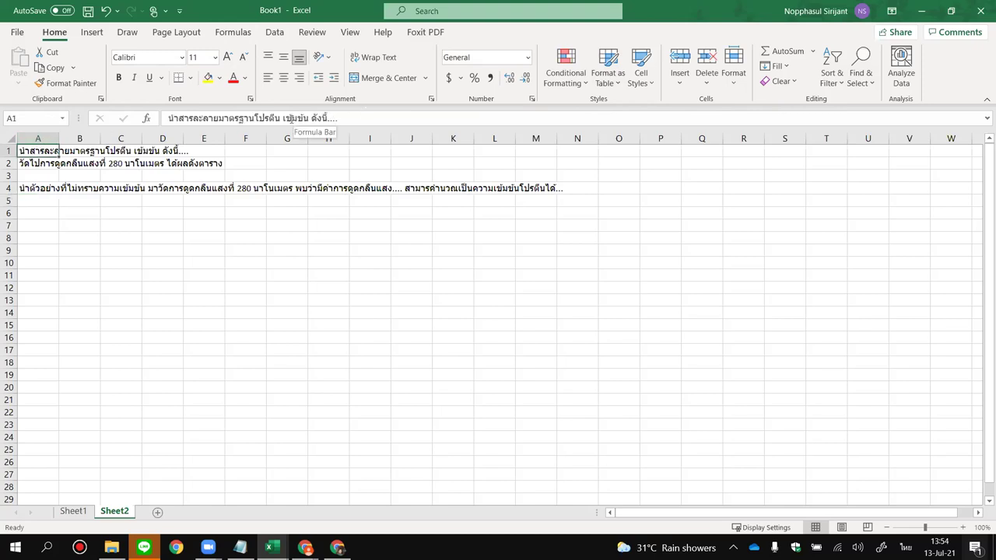
{"action": "left_click", "coordinate": [280, 117]}
{"action": "type", "text": "ทำปฏิกิริยา"}
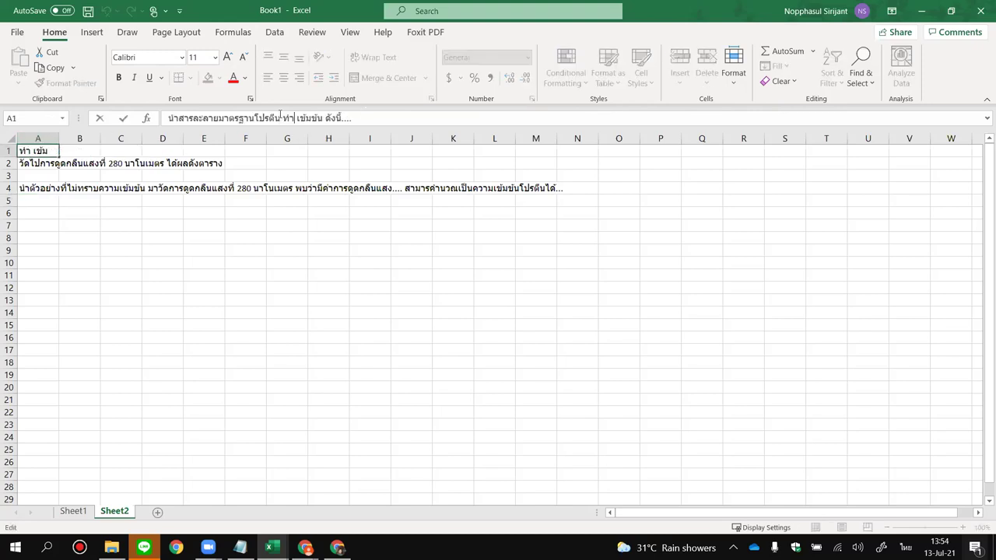
{"action": "type", "text": "กับ"}
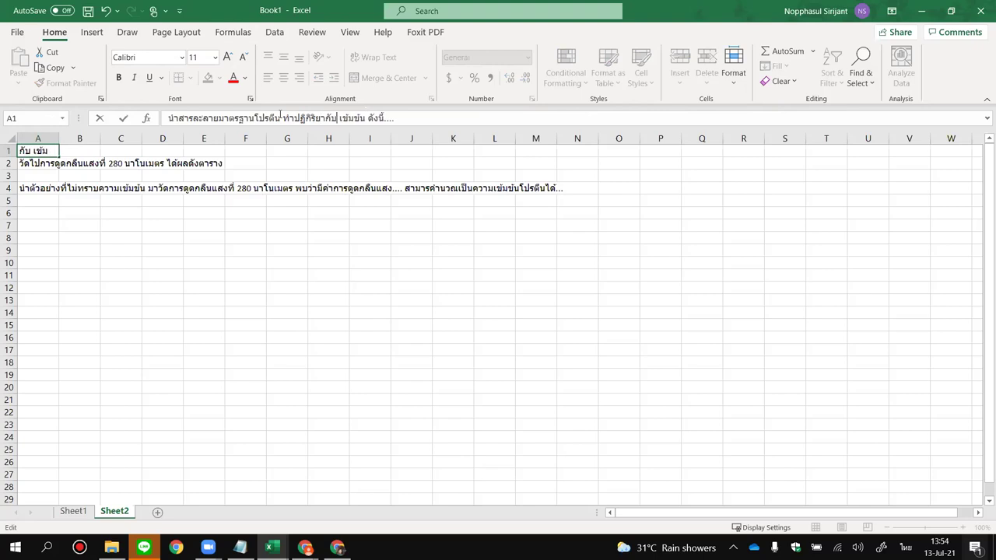
{"action": "type", "text": "สารละลายแบร"}
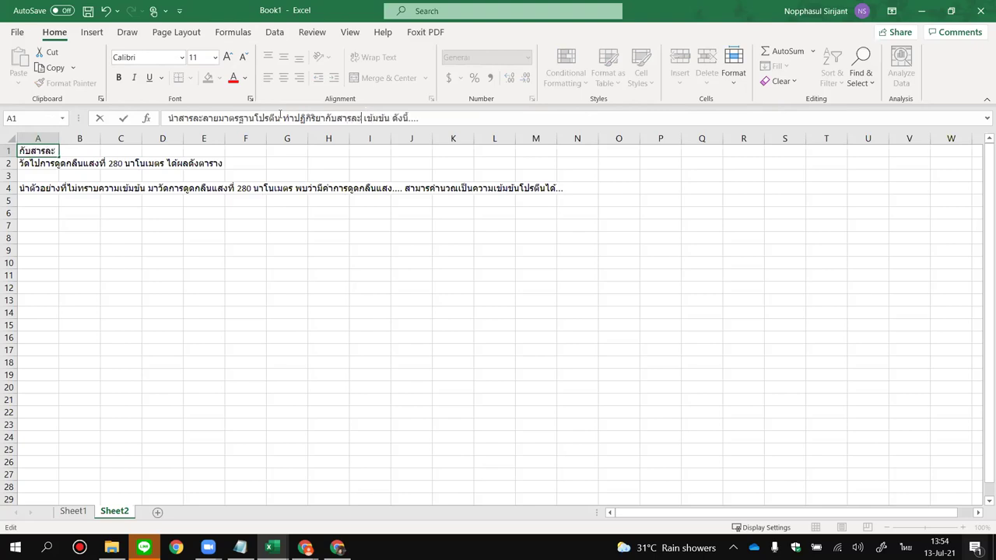
{"action": "type", "text": "ดฟอร์ด"}
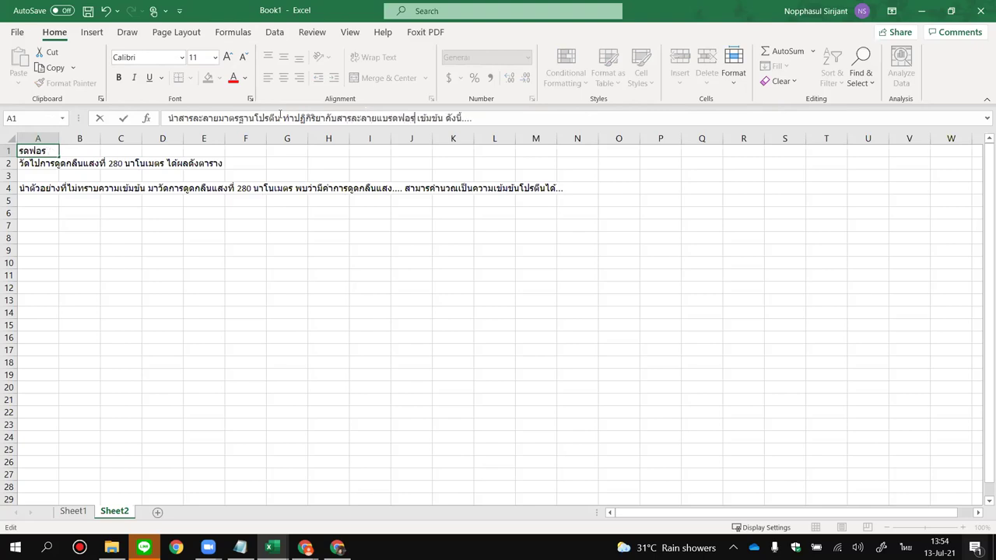
Insert "ความเข้มข้น......" directly after "โปรตีน" in cell A1's text, before the reaction phrase.
{"action": "key", "text": "shift+Right"}
{"action": "key", "text": "shift+Right"}
{"action": "key", "text": "shift+Right"}
{"action": "key", "text": "shift+Right"}
{"action": "key", "text": "shift+Right"}
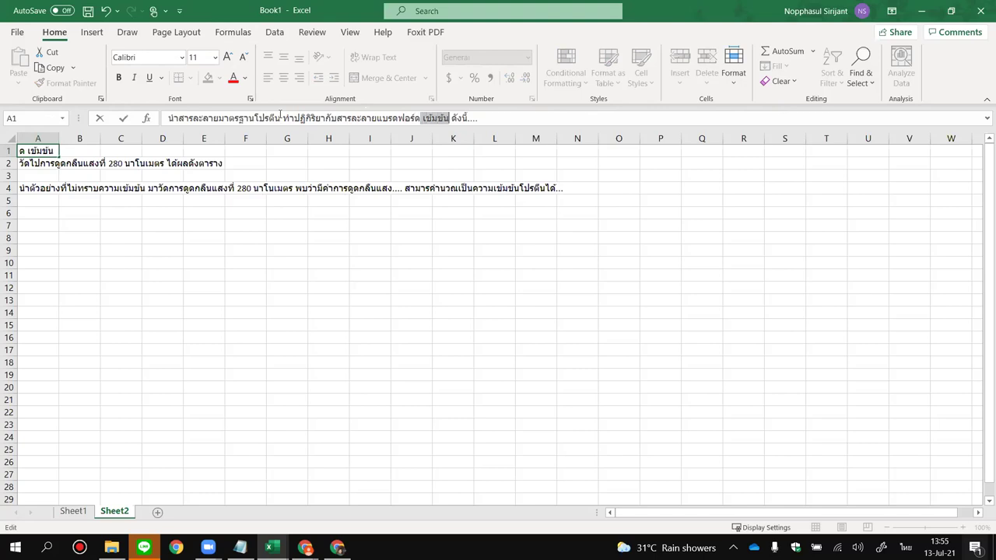
{"action": "key", "text": "Left"}
{"action": "key", "text": "Left"}
{"action": "key", "text": "Left"}
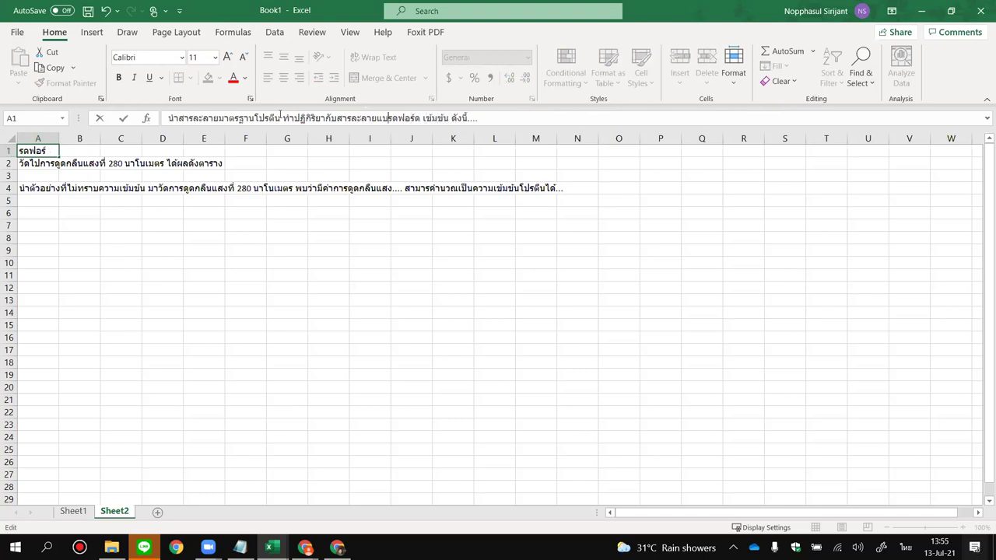
{"action": "key", "text": "Left"}
{"action": "key", "text": "Left"}
{"action": "key", "text": "Left"}
{"action": "key", "text": "Left"}
{"action": "key", "text": "Left"}
{"action": "key", "text": "Left"}
{"action": "key", "text": "Left"}
{"action": "key", "text": "Left"}
{"action": "key", "text": "Left"}
{"action": "key", "text": "Left"}
{"action": "key", "text": "Left"}
{"action": "key", "text": "Left"}
{"action": "key", "text": "Left"}
{"action": "type", "text": "ความเข้มข้น"}
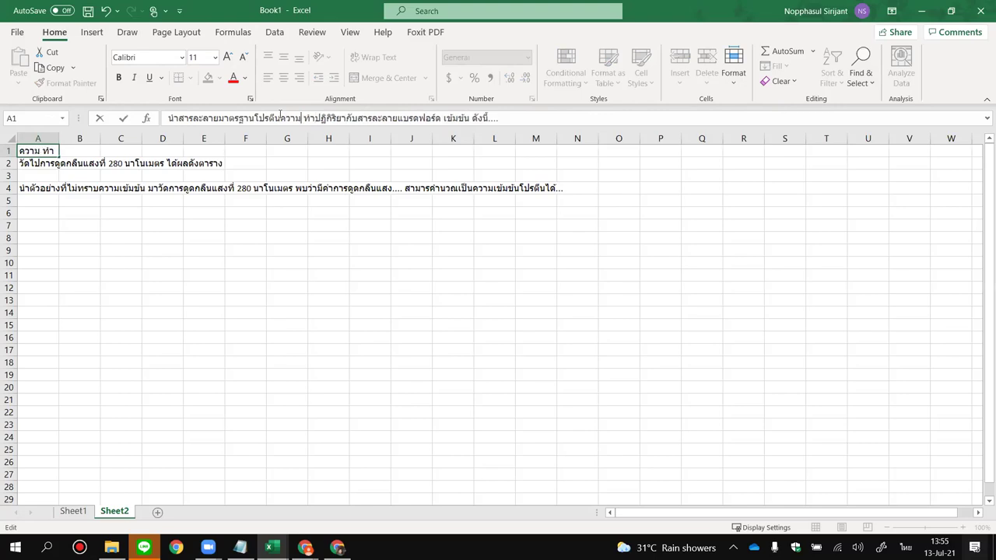
{"action": "type", "text": "......"}
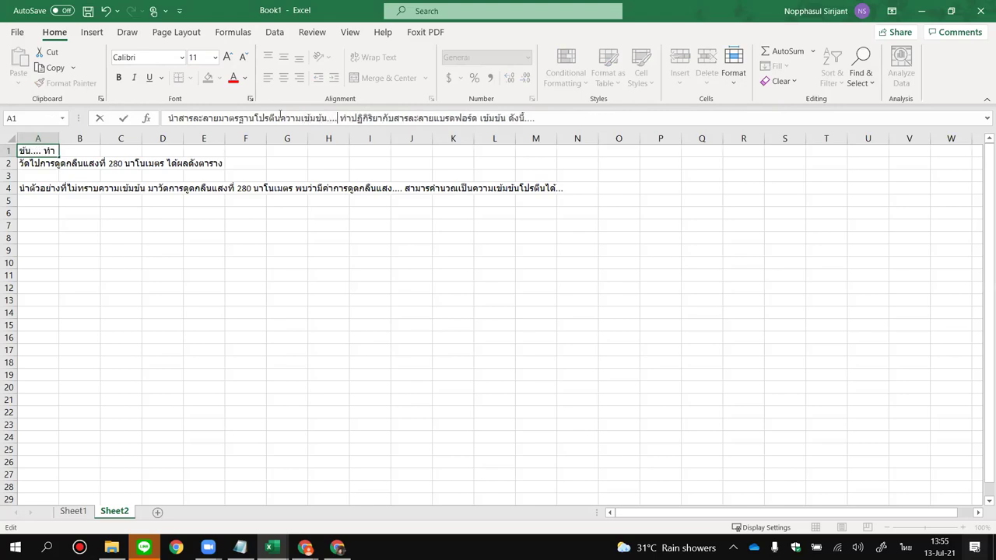
Delete the trailing "เข้มข้น ดังนี้...." from cell A1 so that the sentence ends with "แบรดฟอร์ด".
{"action": "left_click", "coordinate": [543, 118]}
{"action": "key", "text": "BackSpace"}
{"action": "key", "text": "BackSpace"}
{"action": "key", "text": "BackSpace"}
{"action": "key", "text": "BackSpace"}
{"action": "key", "text": "BackSpace"}
{"action": "key", "text": "BackSpace"}
{"action": "key", "text": "BackSpace"}
{"action": "key", "text": "BackSpace"}
{"action": "key", "text": "BackSpace"}
{"action": "key", "text": "BackSpace"}
{"action": "key", "text": "BackSpace"}
{"action": "key", "text": "BackSpace"}
{"action": "key", "text": "BackSpace"}
{"action": "key", "text": "BackSpace"}
{"action": "key", "text": "BackSpace"}
{"action": "key", "text": "BackSpace"}
{"action": "key", "text": "BackSpace"}
{"action": "key", "text": "BackSpace"}
{"action": "key", "text": "BackSpace"}
{"action": "key", "text": "Return"}
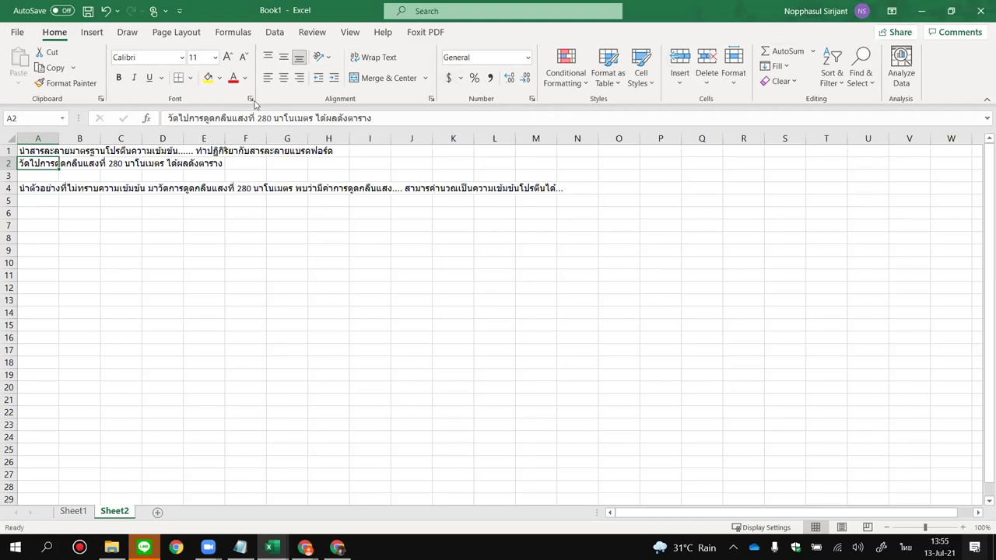
Replace the wavelength 280 in cell A2's sentence with the placeholder ".......".
{"action": "left_click", "coordinate": [273, 118]}
{"action": "key", "text": "BackSpace"}
{"action": "key", "text": "BackSpace"}
{"action": "key", "text": "BackSpace"}
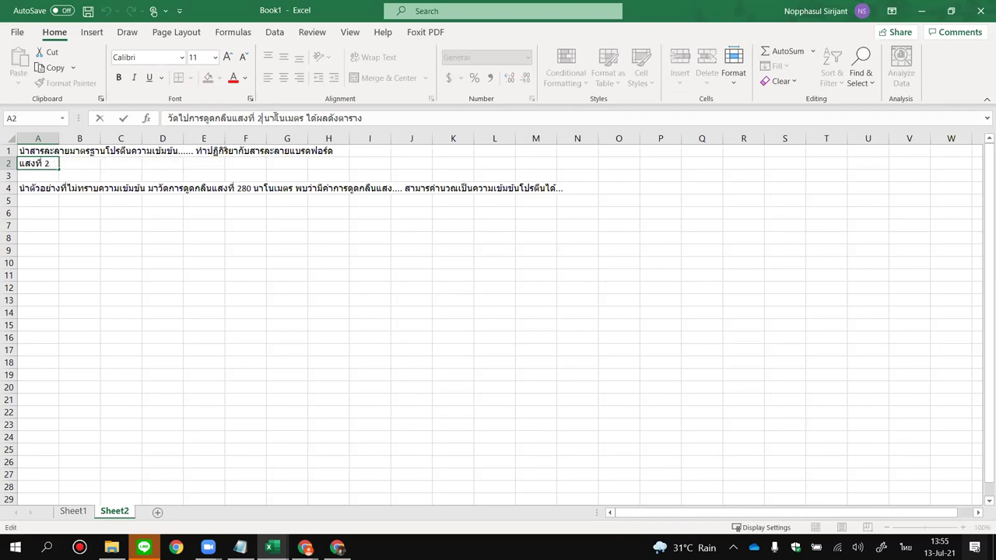
{"action": "type", "text": "......."}
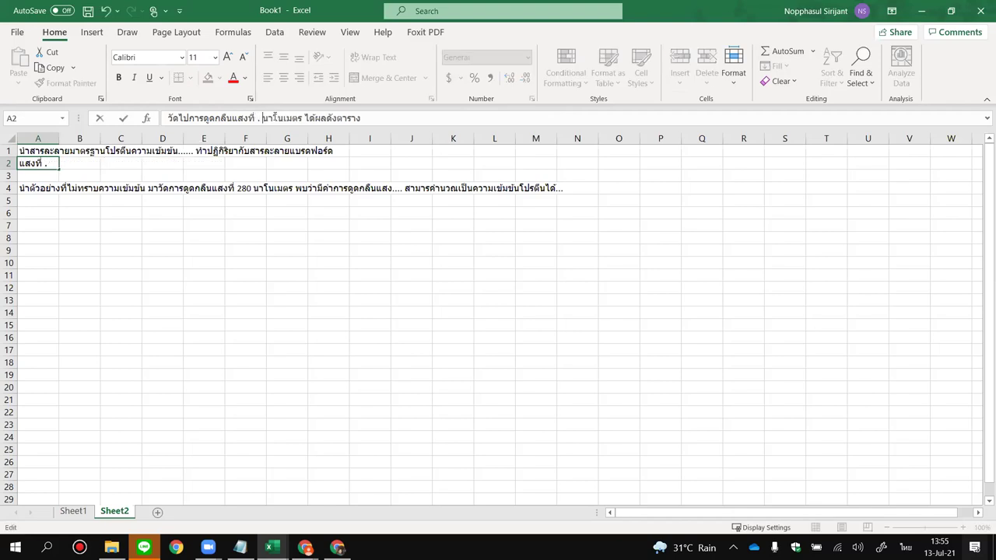
{"action": "key", "text": "Return"}
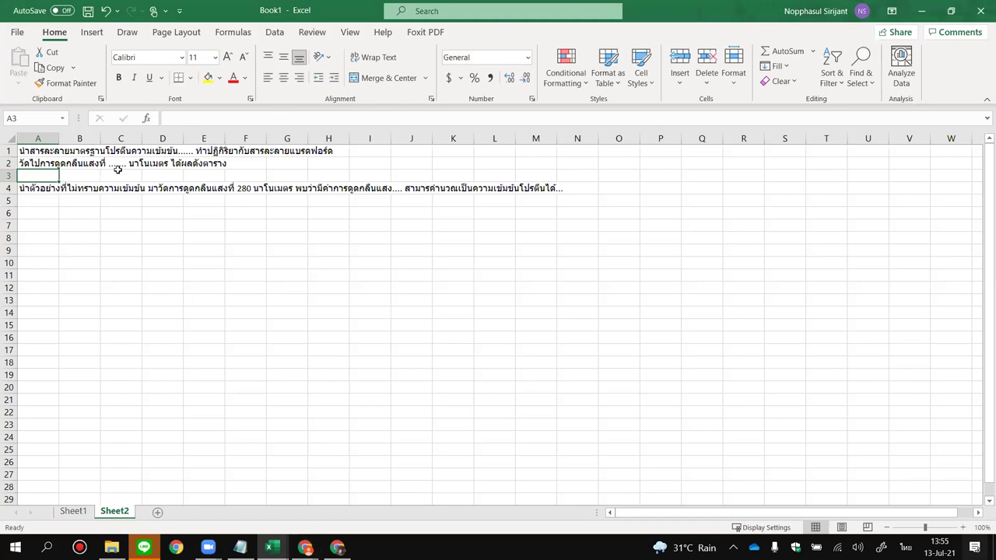
Switch to Chrome and open a new guest browsing window.
{"action": "mouse_move", "coordinate": [305, 548]}
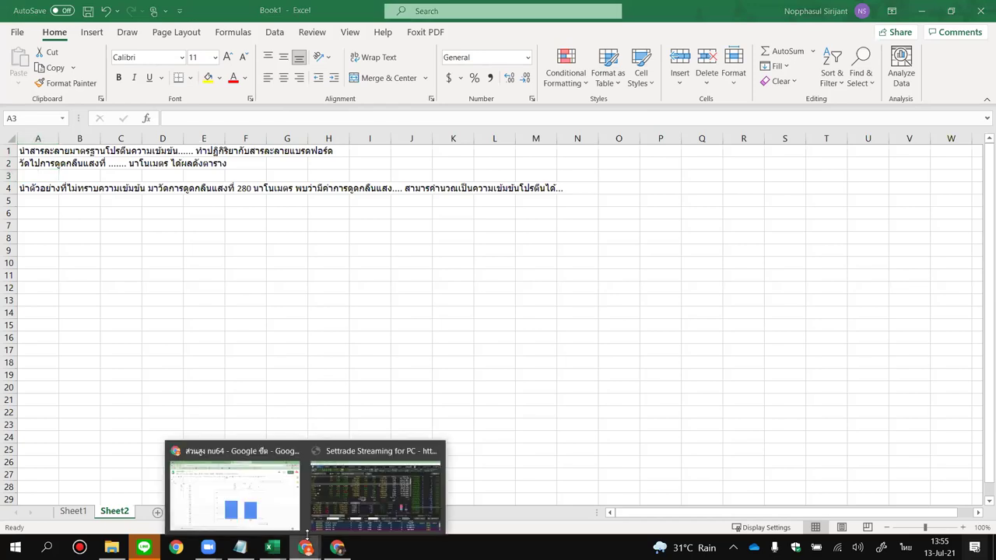
{"action": "left_click", "coordinate": [250, 484]}
{"action": "left_click", "coordinate": [394, 11]}
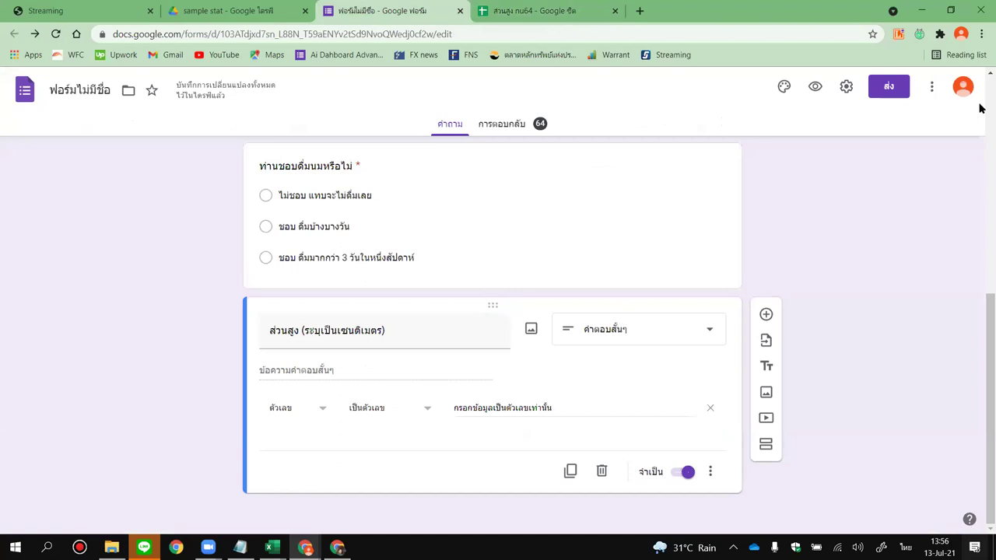
{"action": "left_click", "coordinate": [961, 39]}
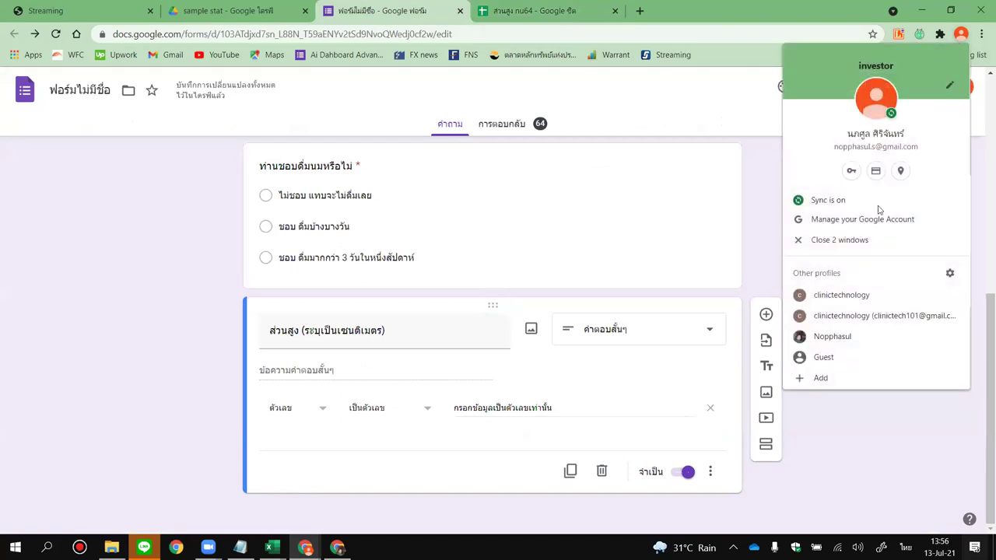
{"action": "left_click", "coordinate": [813, 357]}
Search Google for "bradford protein assay spectro".
{"action": "type", "text": "b"}
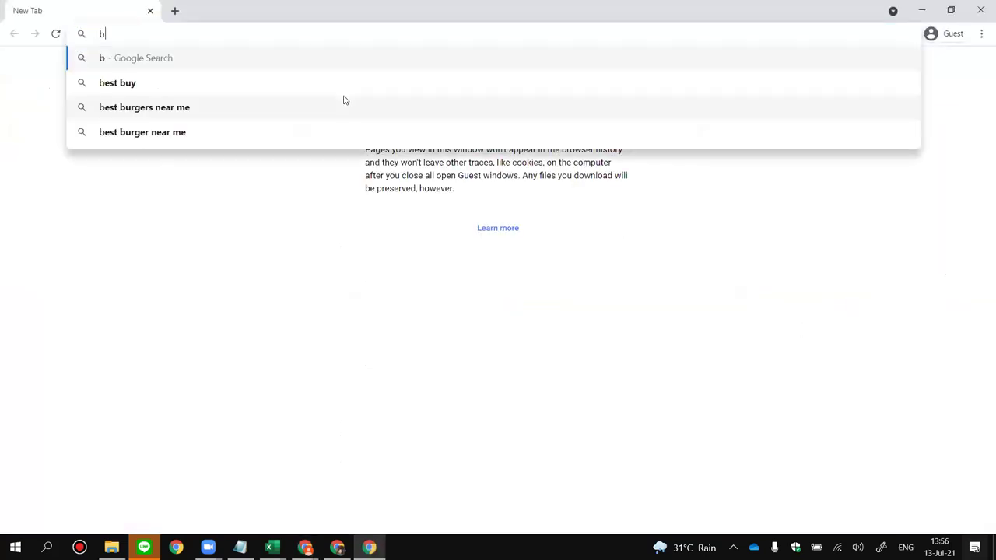
{"action": "type", "text": "radford "}
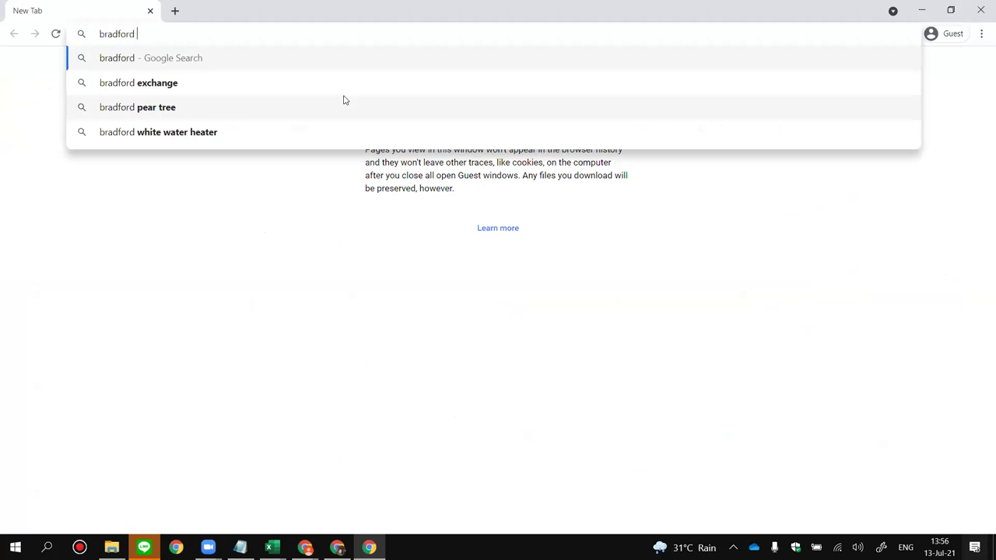
{"action": "type", "text": "protein "}
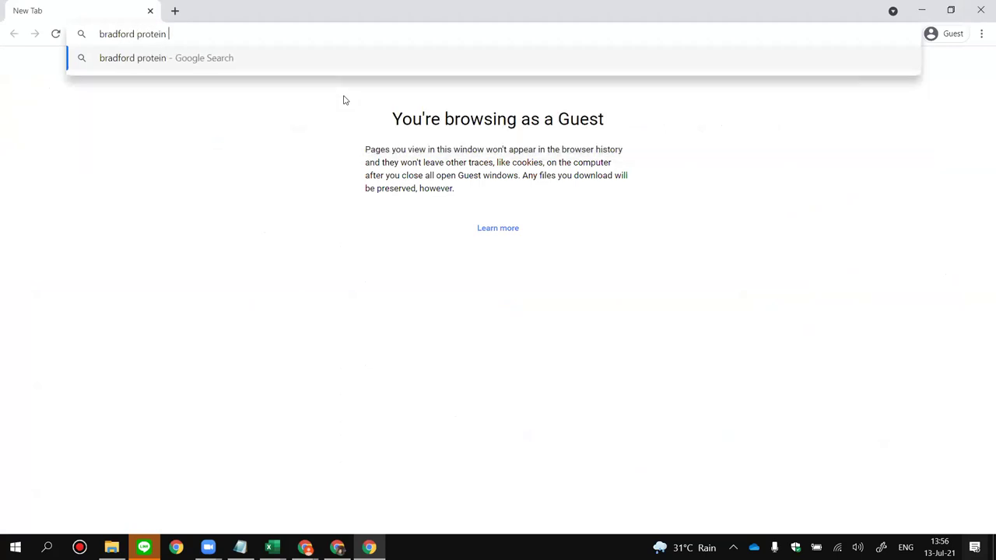
{"action": "type", "text": "assay spectro"}
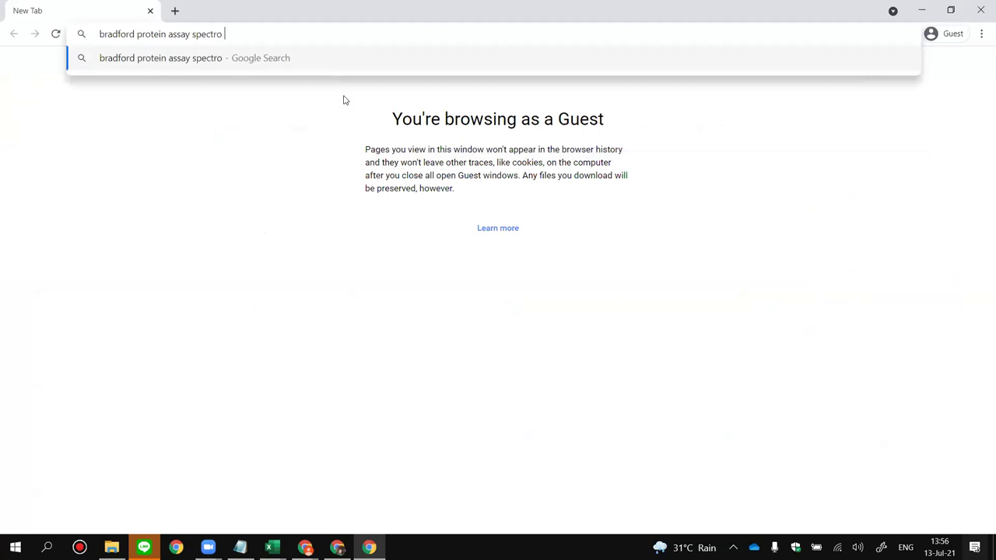
{"action": "key", "text": "Return"}
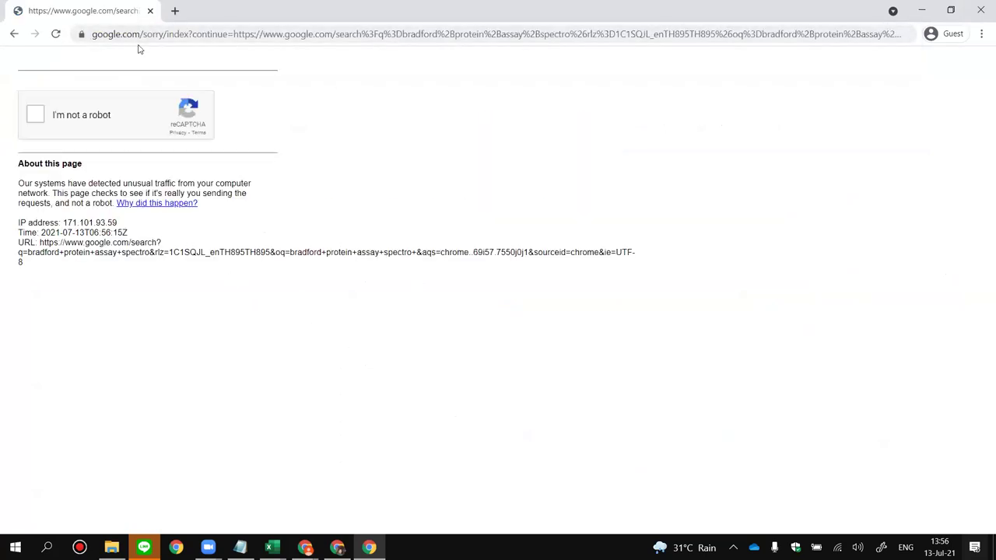
Complete the reCAPTCHA check by selecting all images with mountains or hills.
{"action": "left_click", "coordinate": [37, 114]}
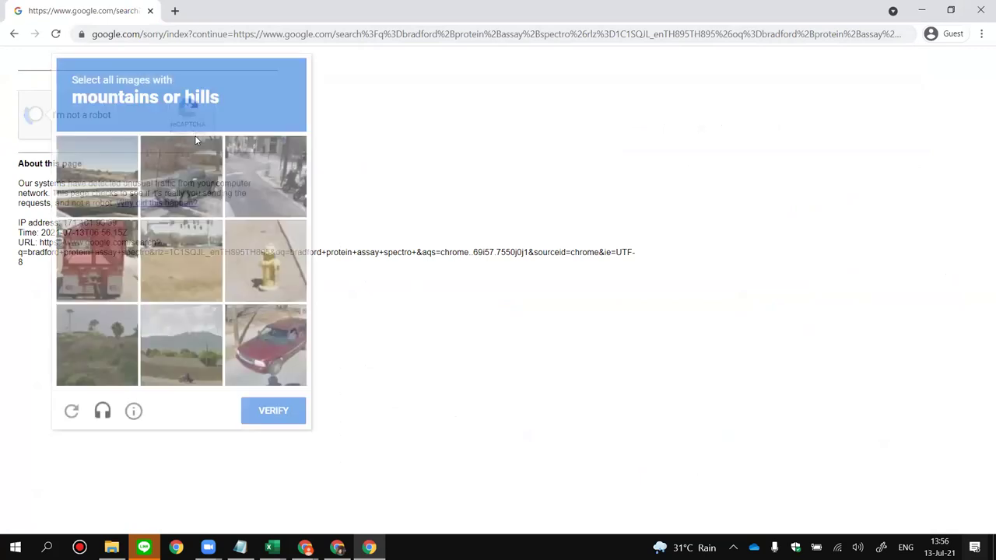
{"action": "left_click", "coordinate": [116, 180]}
{"action": "left_click", "coordinate": [102, 360]}
{"action": "left_click", "coordinate": [193, 356]}
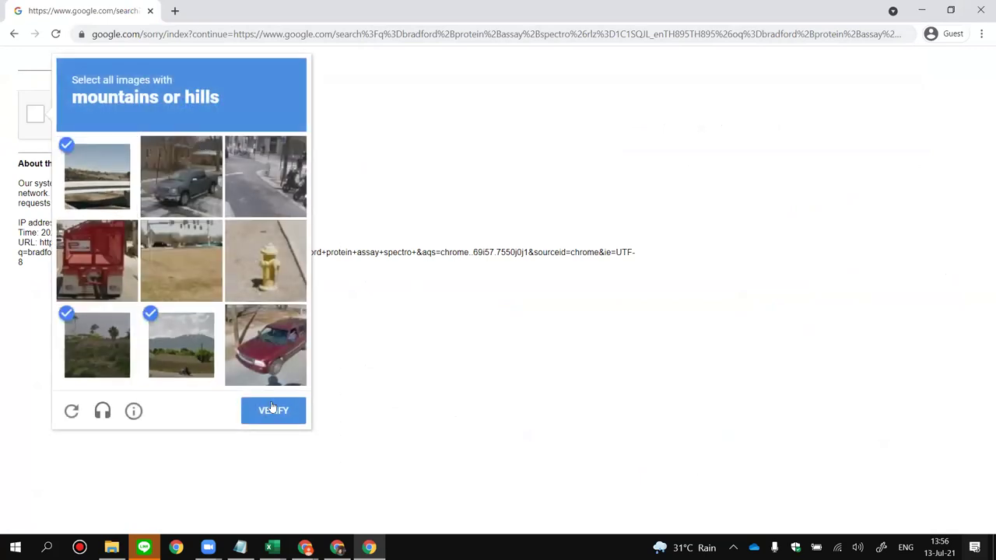
{"action": "left_click", "coordinate": [272, 415]}
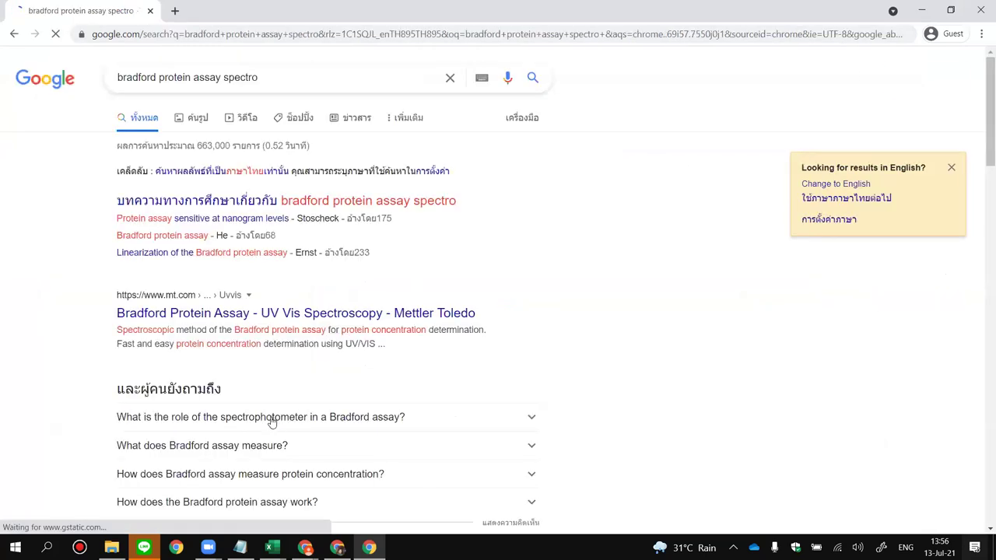
Open the scholarly articles for the search and examine the bio-protocol "Bradford protein assay" article for its measuring wavelength.
{"action": "left_click", "coordinate": [284, 203]}
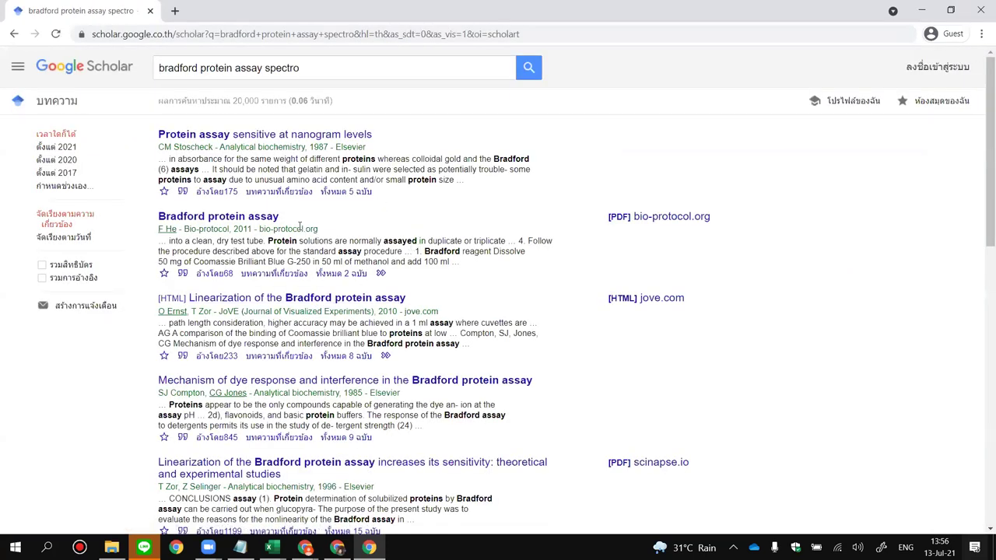
{"action": "left_click", "coordinate": [231, 215]}
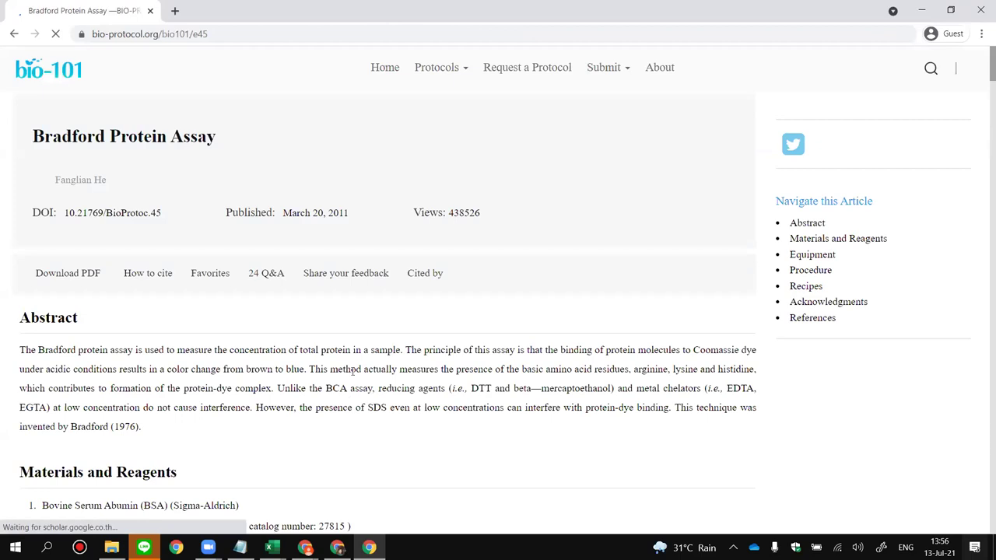
{"action": "scroll", "coordinate": [358, 350], "scroll_direction": "down", "scroll_amount": 1}
{"action": "scroll", "coordinate": [358, 350], "scroll_direction": "down", "scroll_amount": 2}
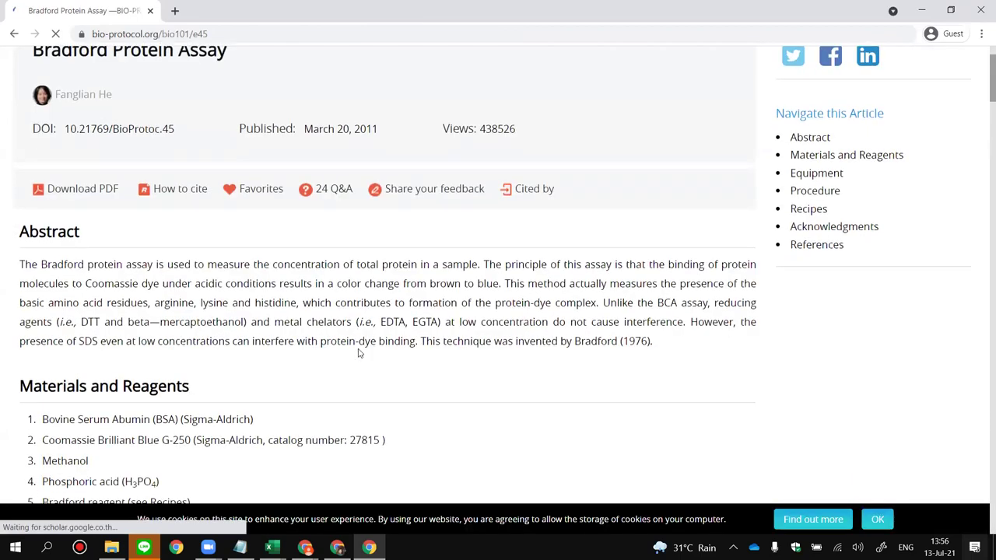
{"action": "scroll", "coordinate": [359, 352], "scroll_direction": "down", "scroll_amount": 3}
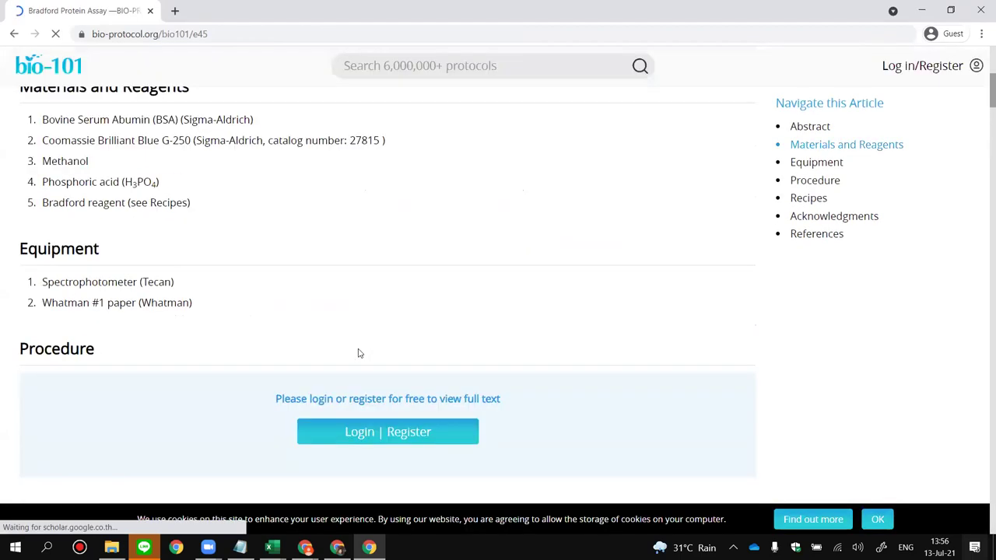
{"action": "scroll", "coordinate": [357, 353], "scroll_direction": "down", "scroll_amount": 4}
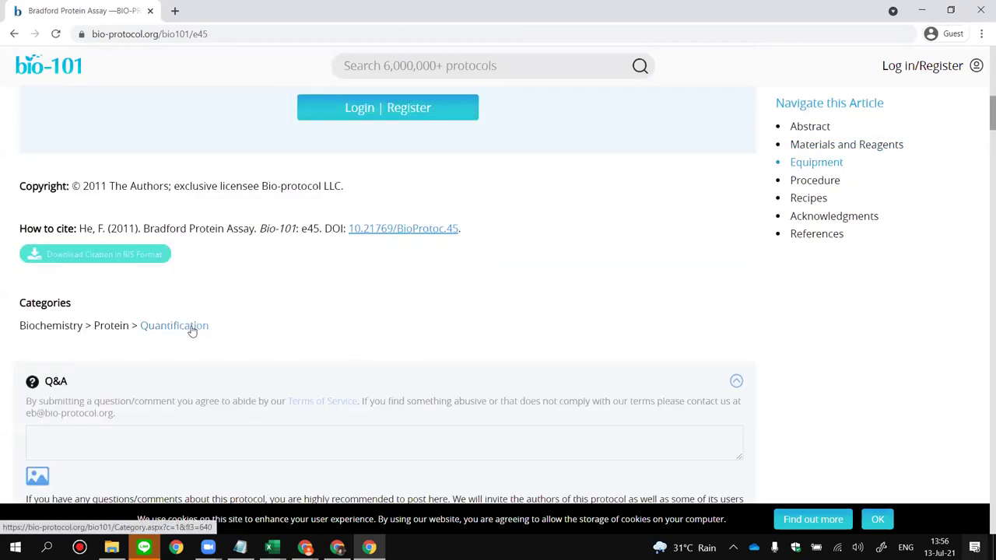
{"action": "scroll", "coordinate": [266, 311], "scroll_direction": "up", "scroll_amount": 2}
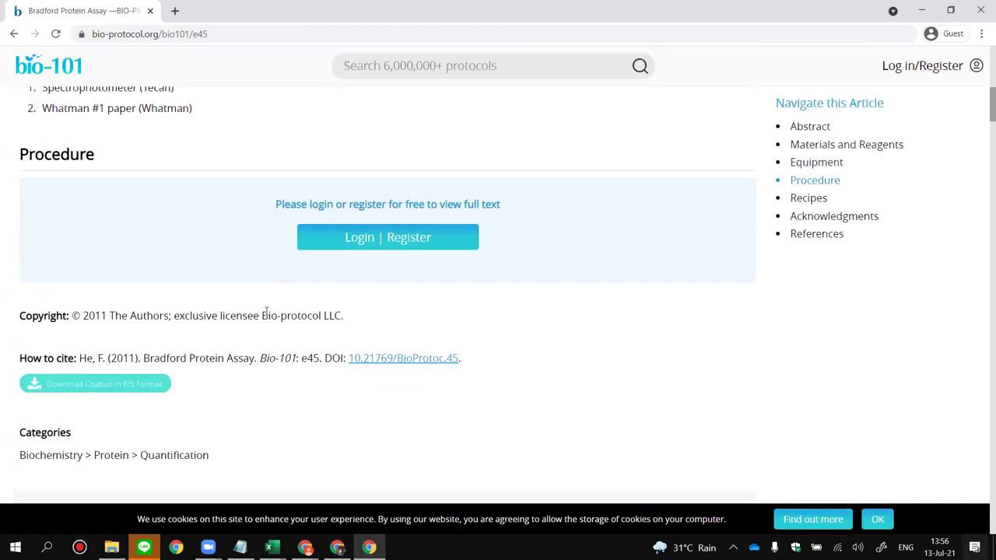
{"action": "scroll", "coordinate": [269, 311], "scroll_direction": "up", "scroll_amount": 2}
{"action": "scroll", "coordinate": [198, 287], "scroll_direction": "up", "scroll_amount": 5}
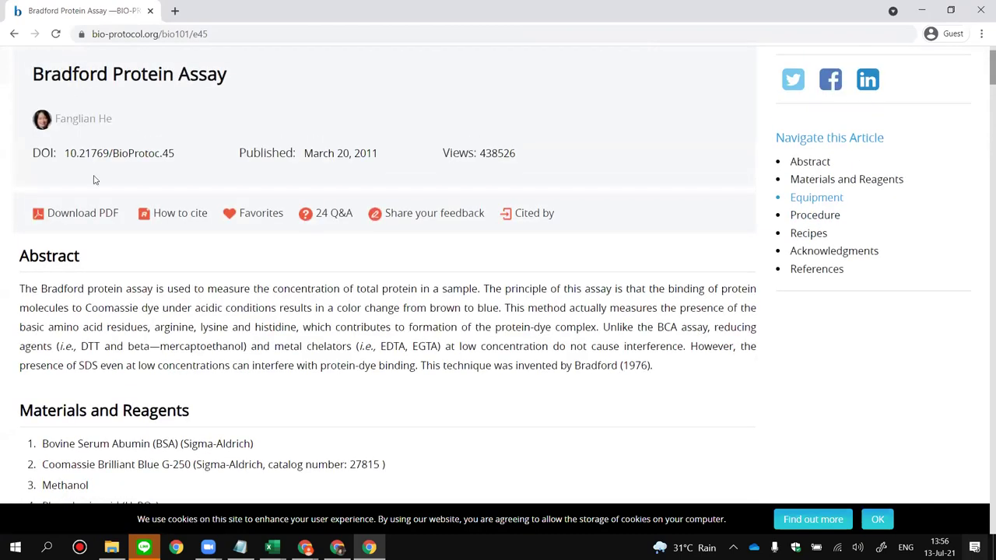
{"action": "scroll", "coordinate": [93, 179], "scroll_direction": "up", "scroll_amount": 1}
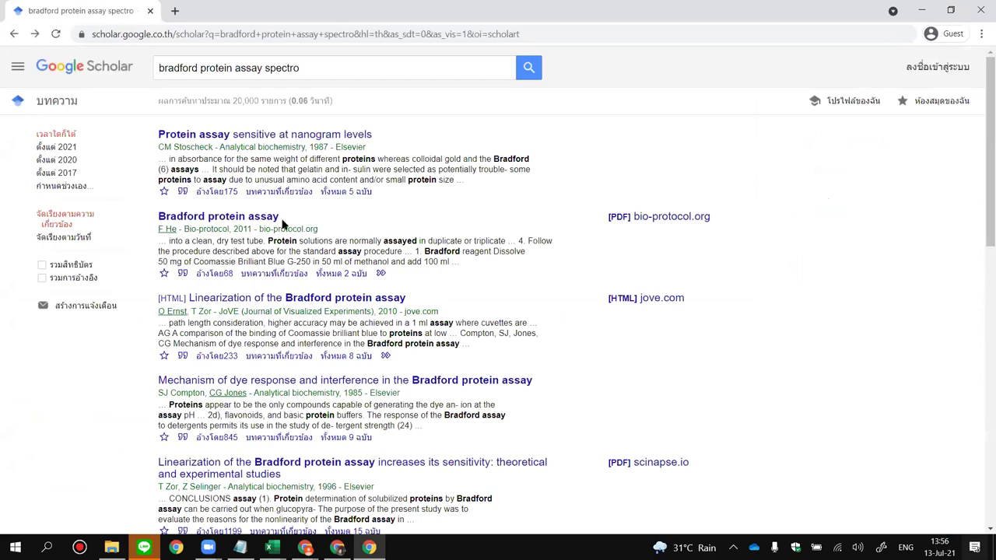
Open the JoVE article "Linearization of the Bradford protein assay" and select the absorbance wavelength in the abstract's first sentence.
{"action": "left_click", "coordinate": [277, 306]}
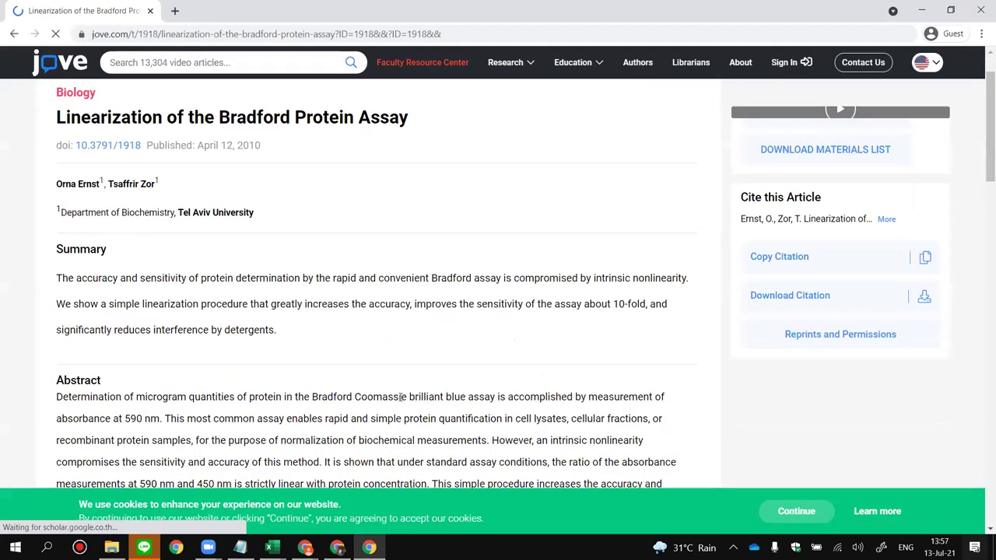
{"action": "scroll", "coordinate": [402, 396], "scroll_direction": "down", "scroll_amount": 2}
{"action": "scroll", "coordinate": [314, 397], "scroll_direction": "down", "scroll_amount": 2}
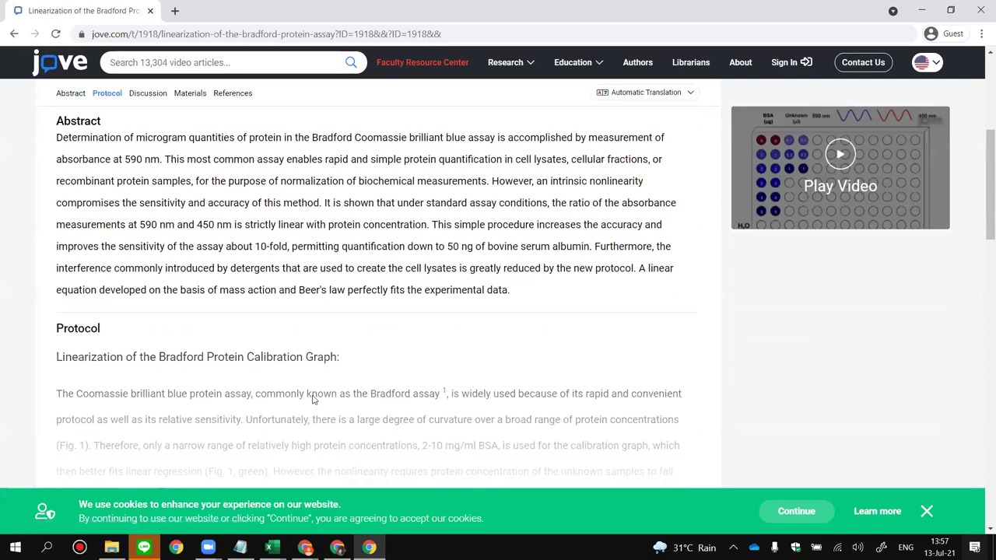
{"action": "scroll", "coordinate": [276, 336], "scroll_direction": "up", "scroll_amount": 1}
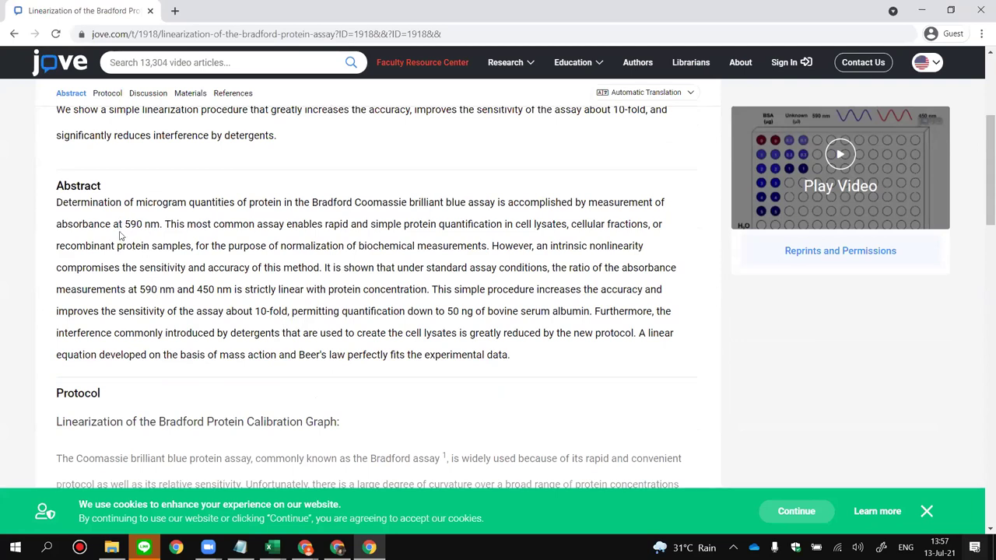
{"action": "left_click_drag", "start_coordinate": [124, 224], "coordinate": [163, 225]}
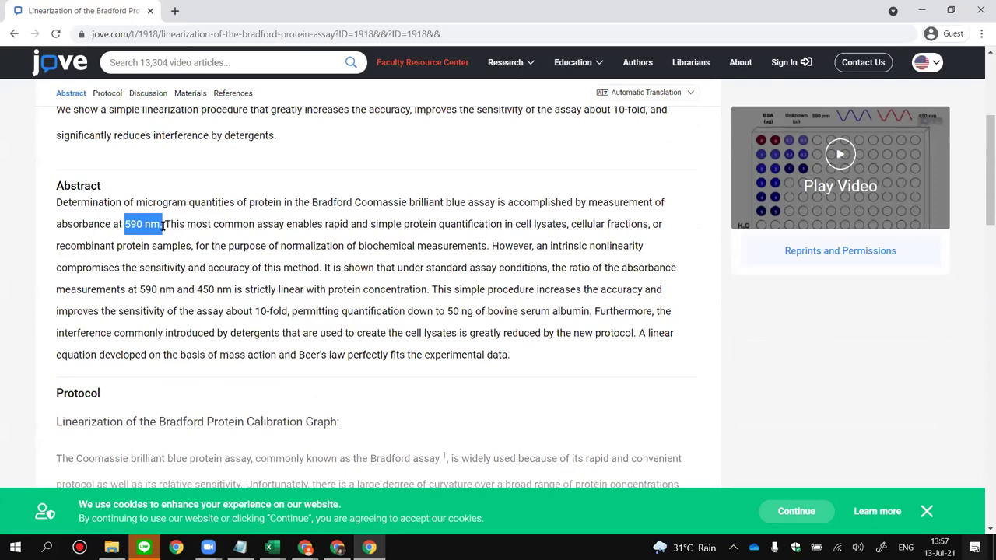
Switch back to the Book1 workbook in Excel and replace the dotted wavelength placeholder in cell A2 with 590.
{"action": "key", "text": "alt+Tab"}
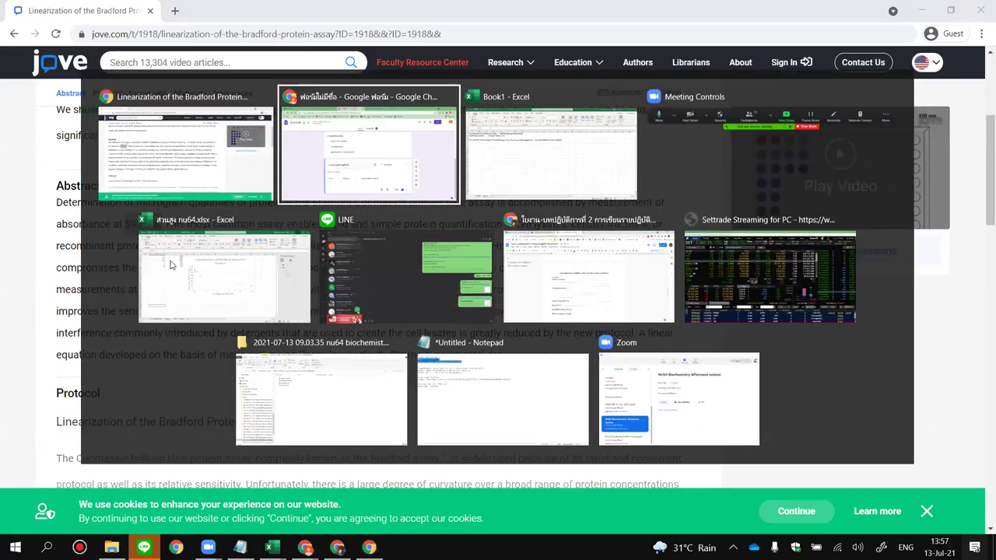
{"action": "key", "text": "Tab"}
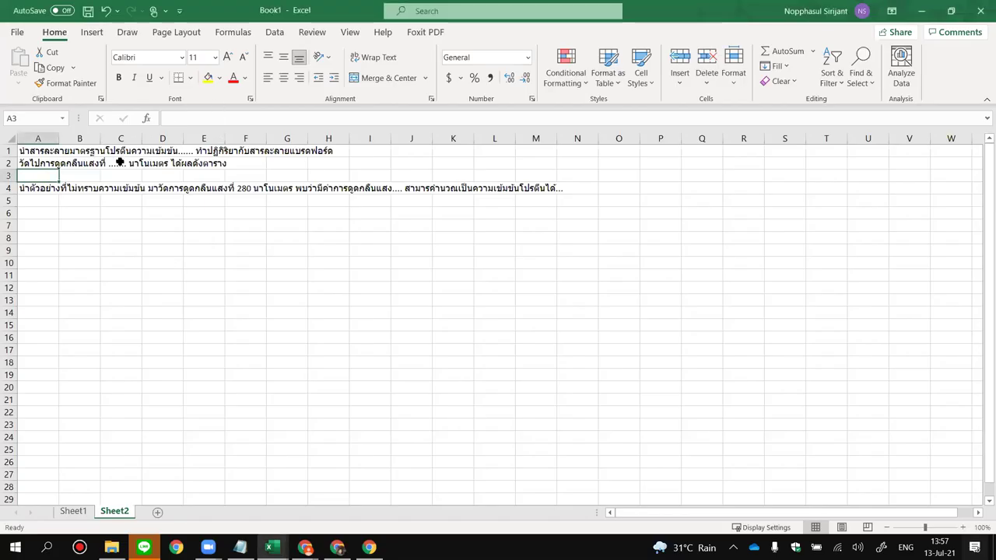
{"action": "left_click", "coordinate": [47, 165]}
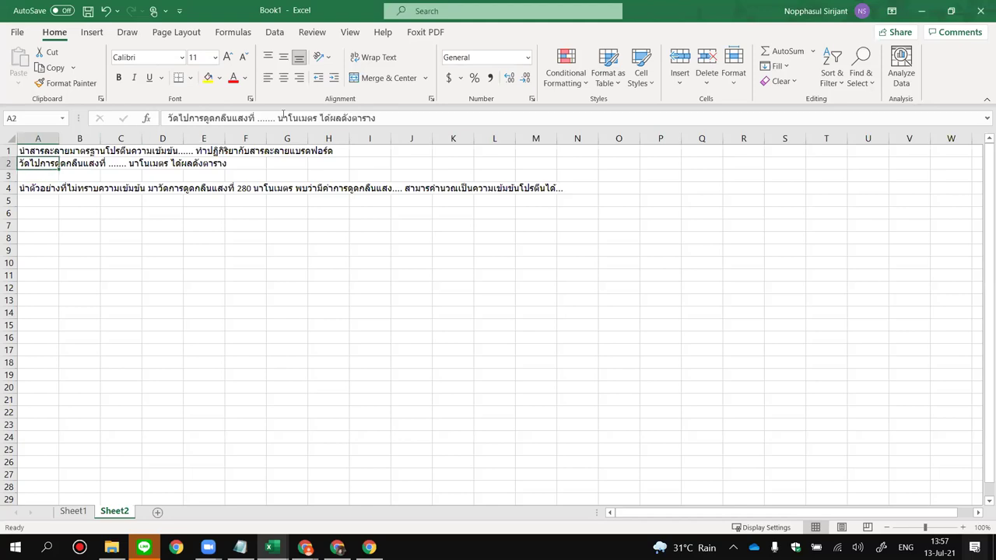
{"action": "double_click", "coordinate": [264, 118]}
{"action": "type", "text": "ถภจ"}
{"action": "key", "text": "grave"}
{"action": "key", "text": "BackSpace"}
{"action": "key", "text": "BackSpace"}
{"action": "key", "text": "BackSpace"}
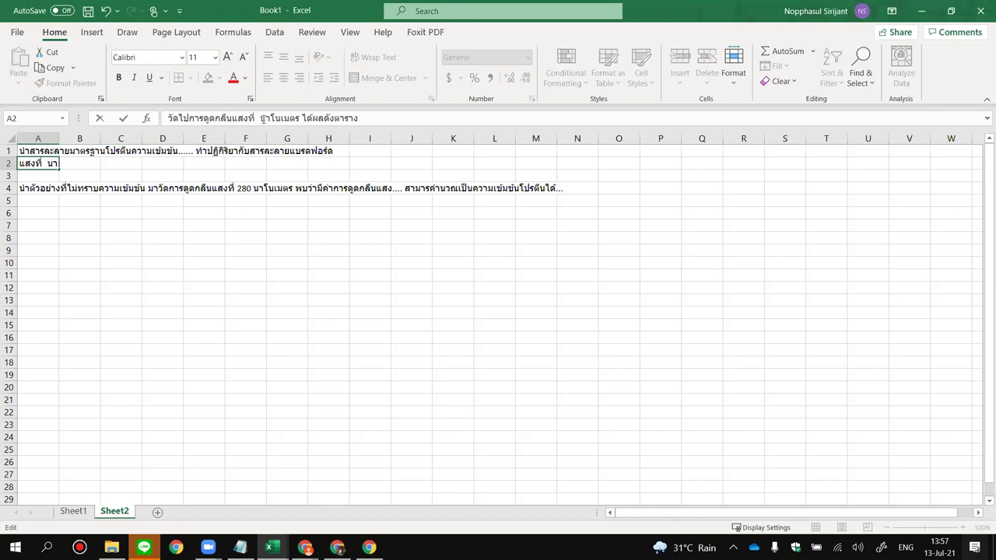
{"action": "type", "text": "590"}
{"action": "key", "text": "Return"}
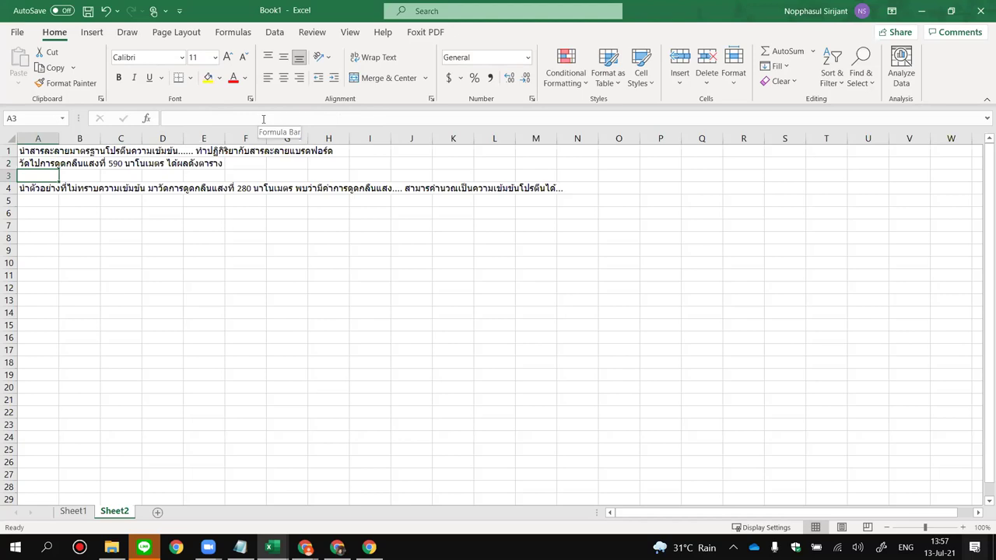
Fill the range A1:H2 holding the standard-solution sentences with yellow.
{"action": "left_click", "coordinate": [50, 204]}
{"action": "left_click_drag", "start_coordinate": [24, 148], "coordinate": [186, 177]}
{"action": "left_click", "coordinate": [179, 167]}
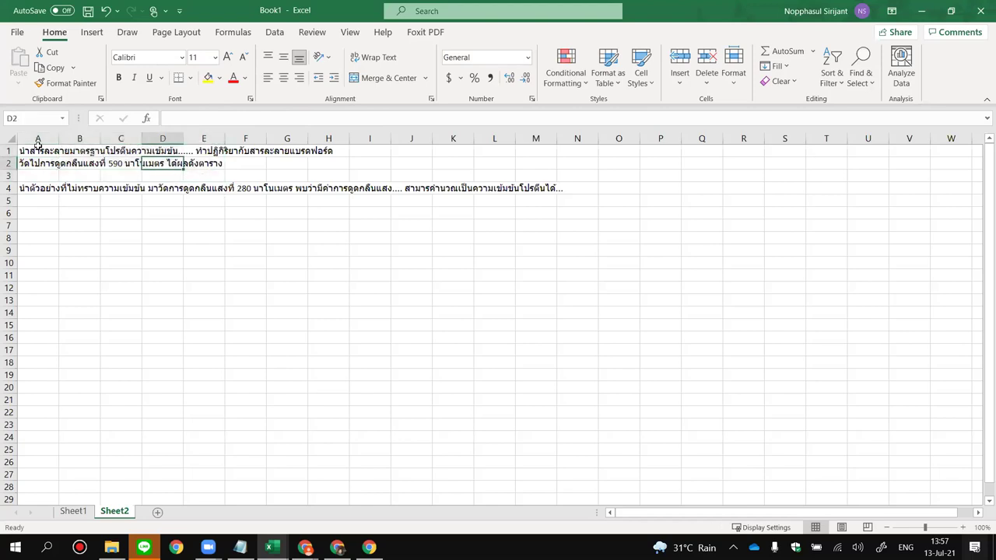
{"action": "left_click_drag", "start_coordinate": [37, 147], "coordinate": [333, 165]}
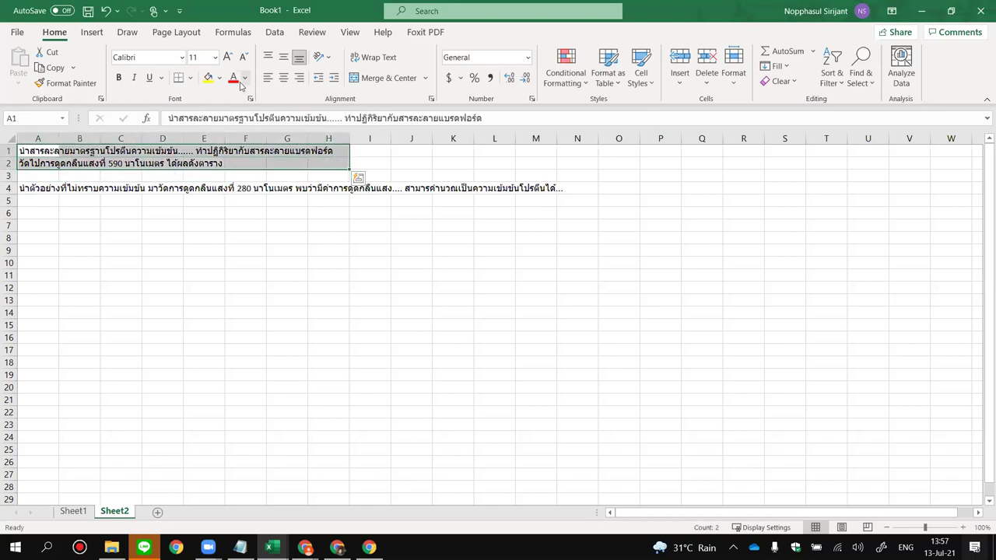
{"action": "left_click", "coordinate": [208, 78]}
{"action": "left_click", "coordinate": [228, 226]}
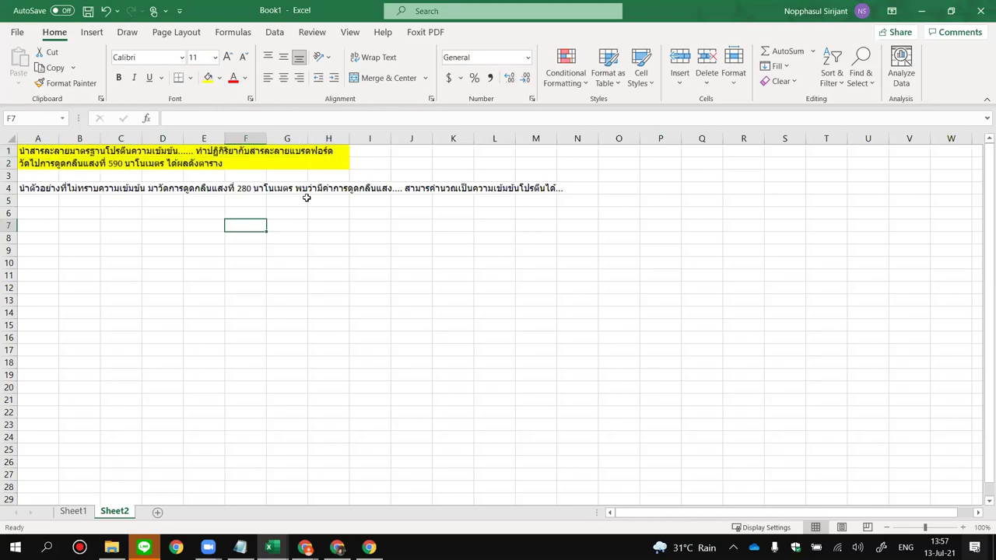
Enter the note "<<< สร้าง standard curve (เส้นกราฟ/เส้นโค้งมาตรฐาน)" in cell J1 beside the highlighted sentences.
{"action": "left_click", "coordinate": [407, 153]}
{"action": "key", "text": "alt+shift"}
{"action": "type", "text": "ฌ"}
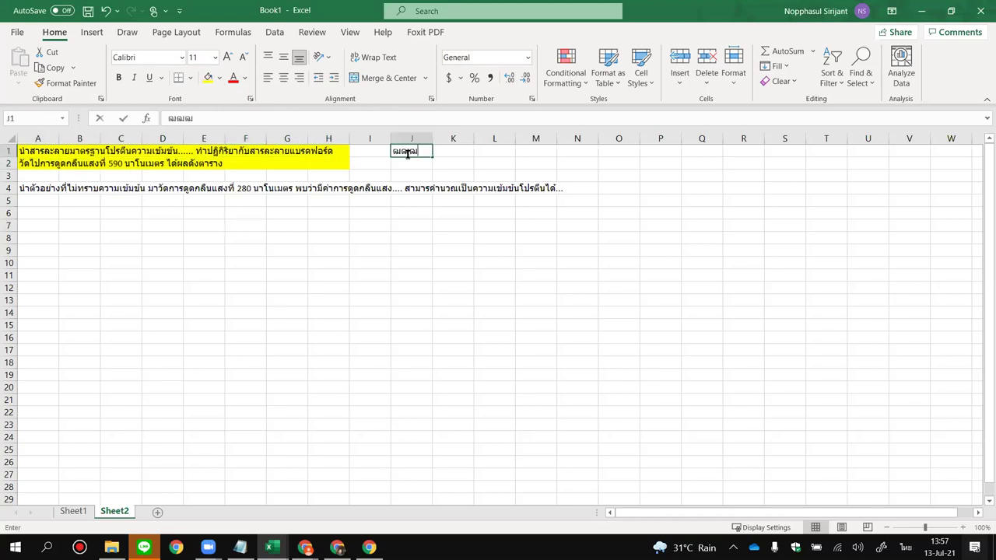
{"action": "key", "text": "BackSpace"}
{"action": "key", "text": "alt+shift"}
{"action": "type", "text": "<<<"}
{"action": "key", "text": "alt+shift"}
{"action": "type", "text": "สร์"}
{"action": "type", "text": "าง"}
{"action": "key", "text": "alt+shift"}
{"action": "type", "text": "st"}
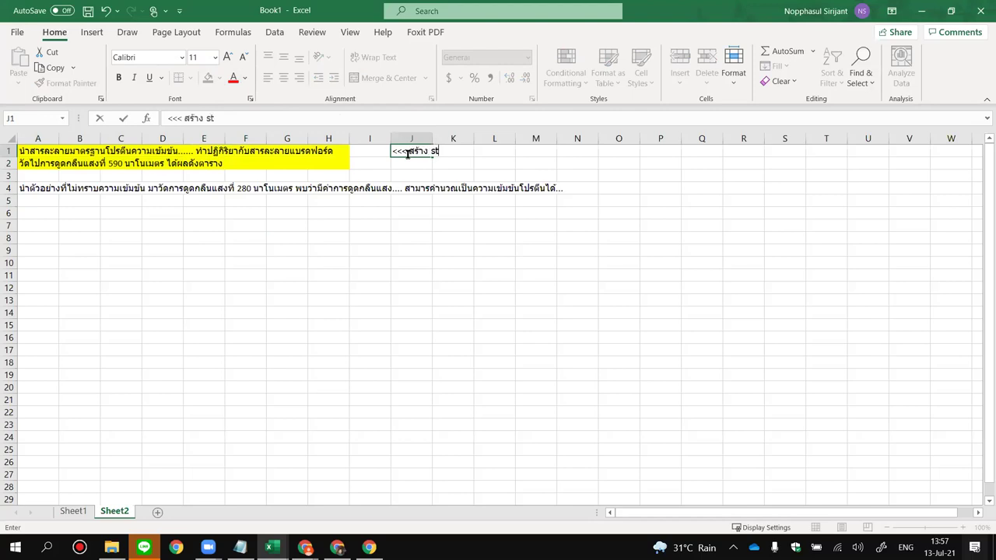
{"action": "type", "text": "andard curve"}
{"action": "key", "text": "alt+shift"}
{"action": "type", "text": "(เส้นกรา"}
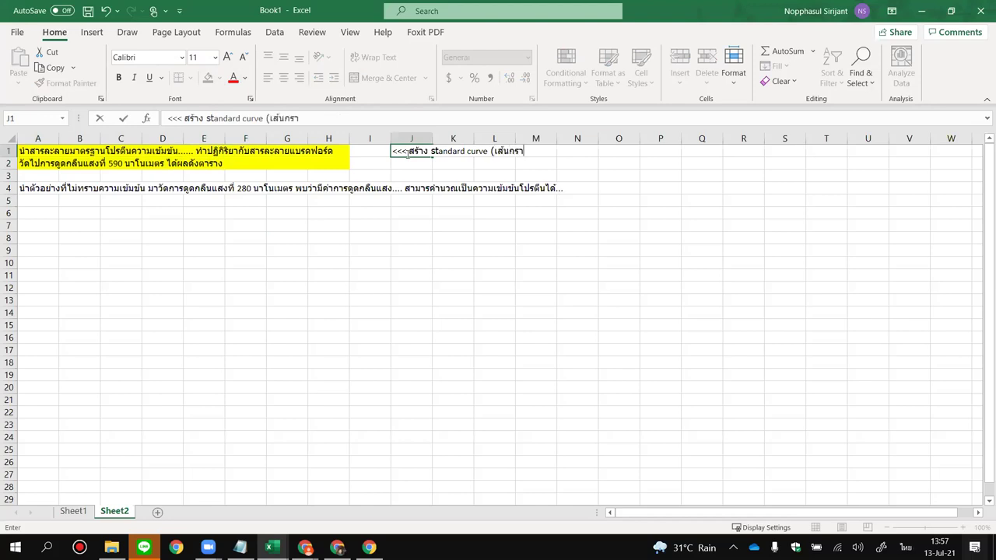
{"action": "type", "text": "ฟ/เส้นโค้งมาตรฐาน)"}
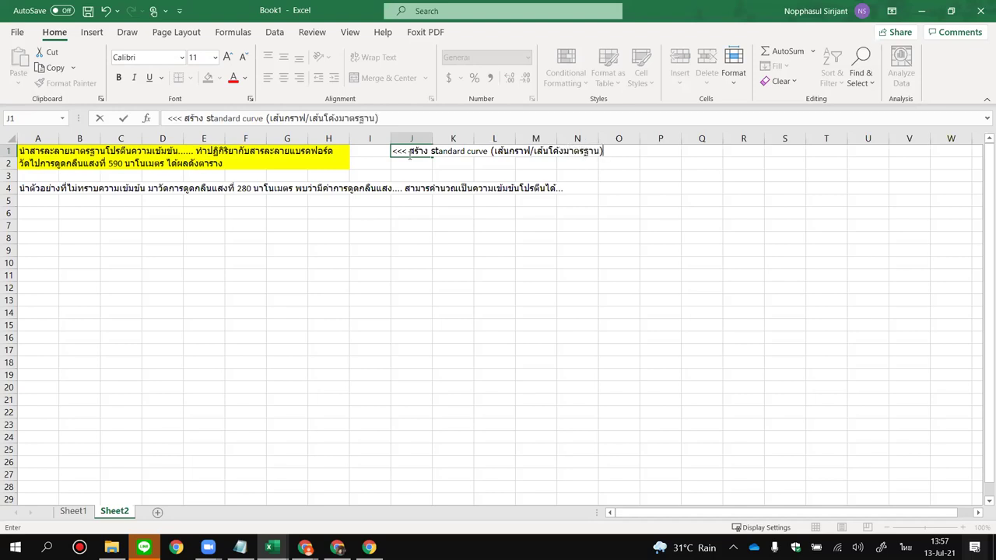
{"action": "key", "text": "Return"}
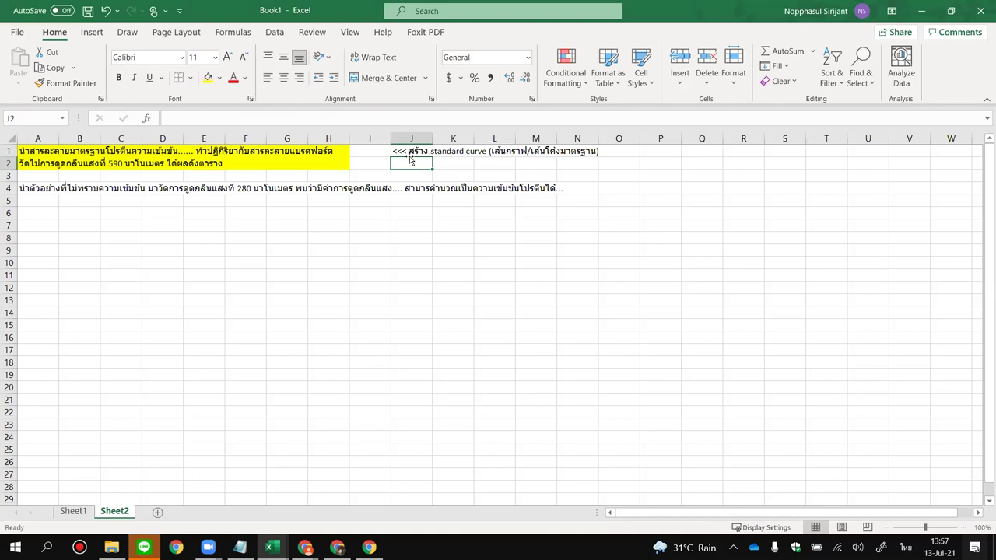
Enter the table headers "standard conc." in A7 and "OD 590 nm" in B7, and widen columns A and B to fit them.
{"action": "left_click", "coordinate": [33, 227]}
{"action": "key", "text": "grave"}
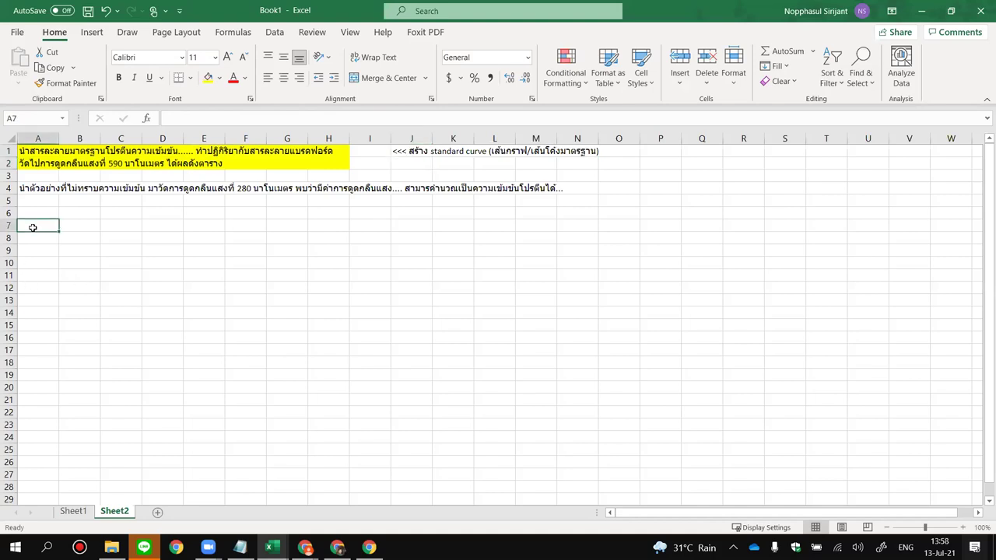
{"action": "type", "text": "pk"}
{"action": "key", "text": "BackSpace"}
{"action": "key", "text": "BackSpace"}
{"action": "key", "text": "grave"}
{"action": "type", "text": "ย"}
{"action": "key", "text": "BackSpace"}
{"action": "key", "text": "grave"}
{"action": "type", "text": "pk"}
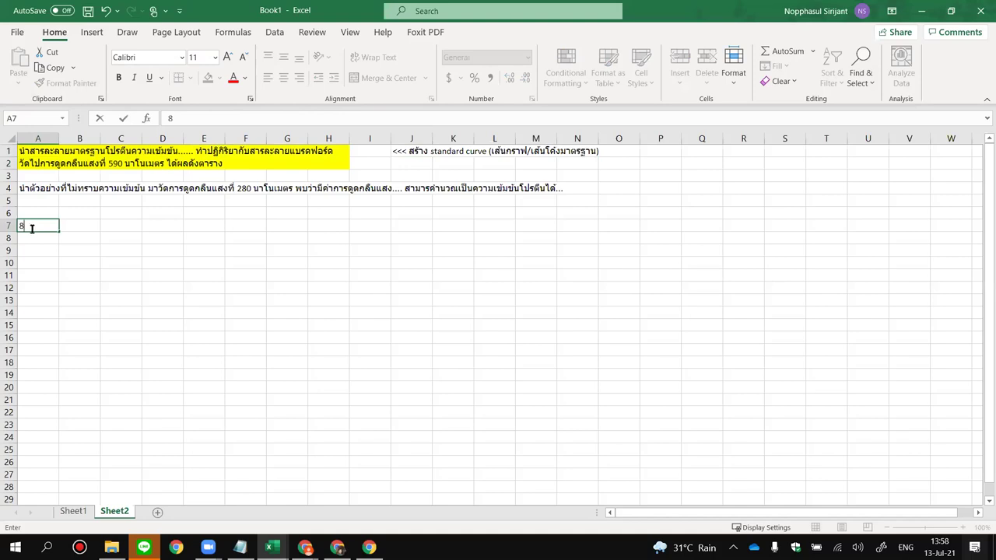
{"action": "key", "text": "BackSpace"}
{"action": "key", "text": "BackSpace"}
{"action": "type", "text": "standard conc."}
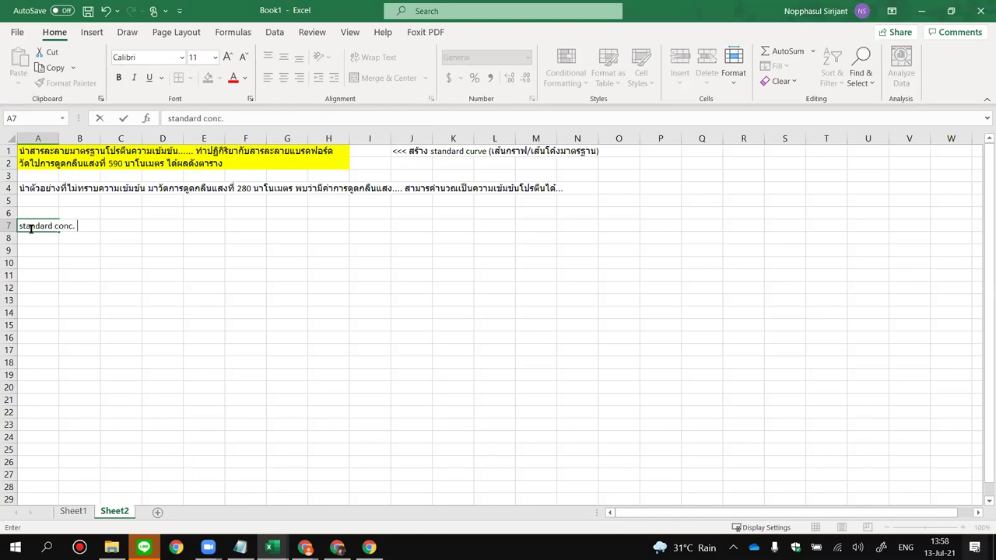
{"action": "key", "text": "Tab"}
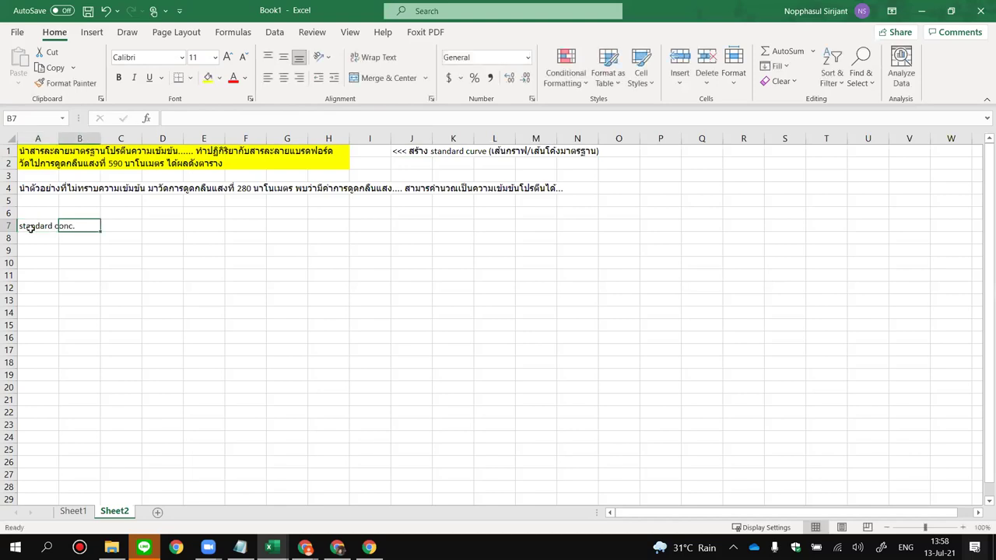
{"action": "type", "text": "OD 590 nm"}
{"action": "key", "text": "Return"}
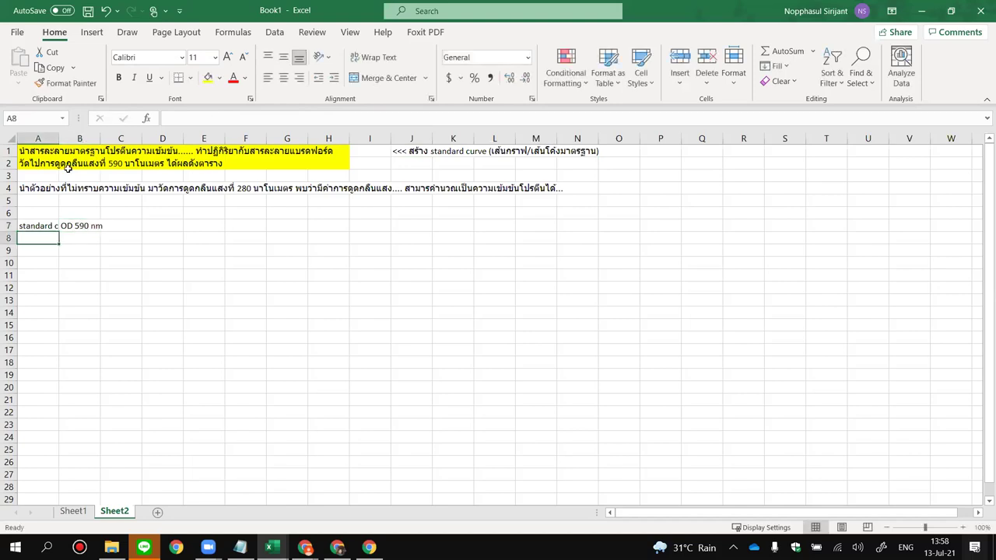
{"action": "left_click_drag", "start_coordinate": [60, 139], "coordinate": [143, 138]}
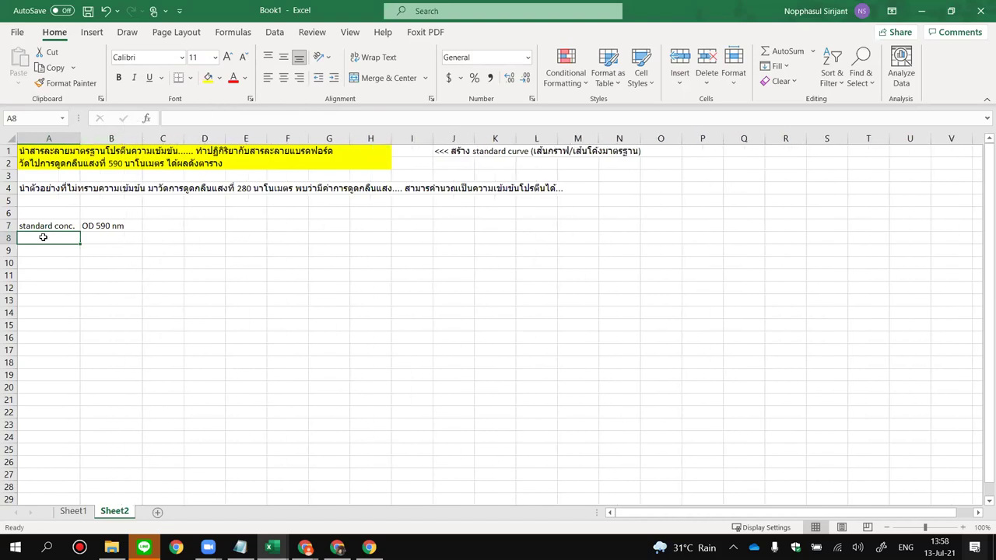
Enter the standard concentrations 0 and 0.1 in cells A8 and A9.
{"action": "key", "text": "grave"}
{"action": "type", "text": "จ"}
{"action": "key", "text": "BackSpace"}
{"action": "key", "text": "grave"}
{"action": "type", "text": "0"}
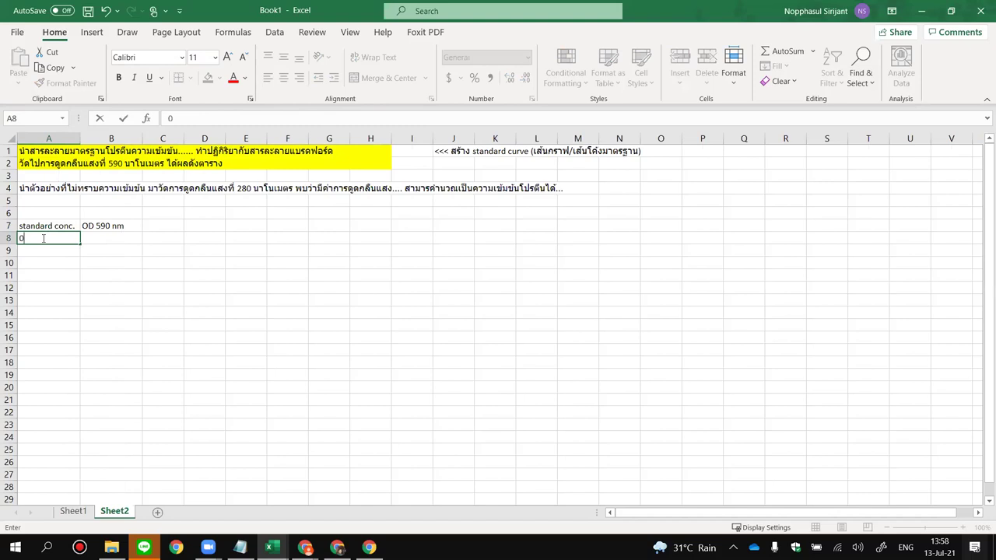
{"action": "key", "text": "Return"}
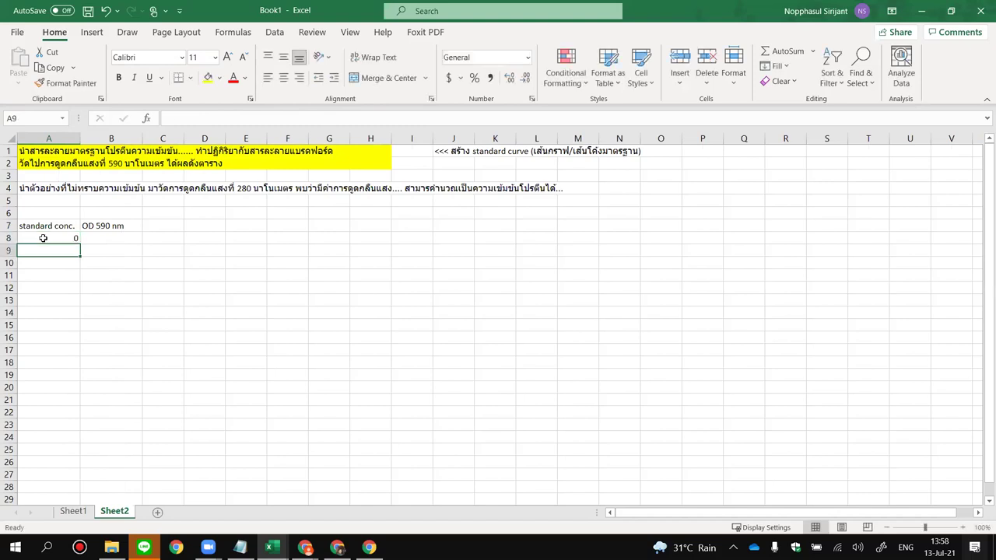
{"action": "type", "text": "0.1"}
{"action": "key", "text": "Return"}
Enter the standard concentrations 0.2, 0.4, 0.6, 0.8 and 1.0 in cells A10 to A14.
{"action": "type", "text": "0."}
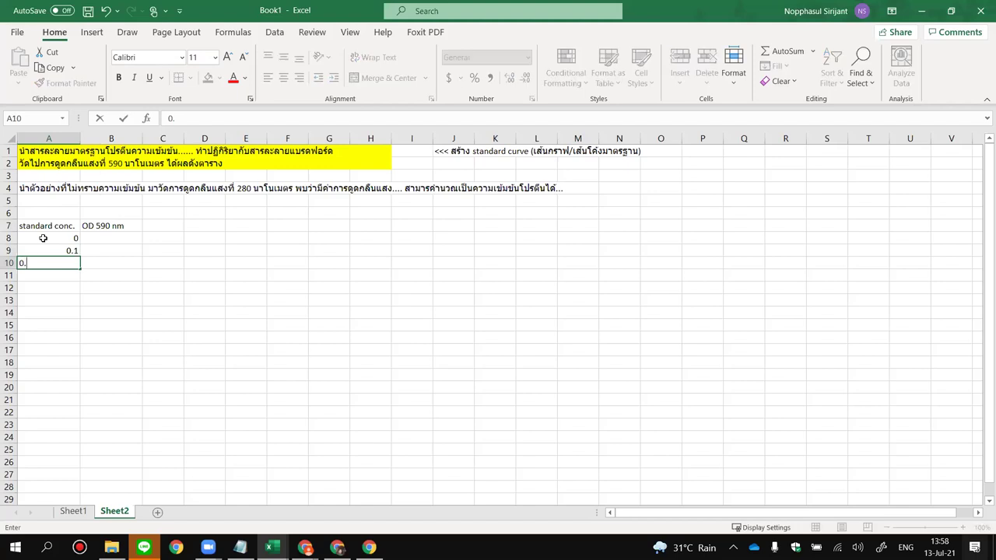
{"action": "type", "text": "2"}
{"action": "key", "text": "Return"}
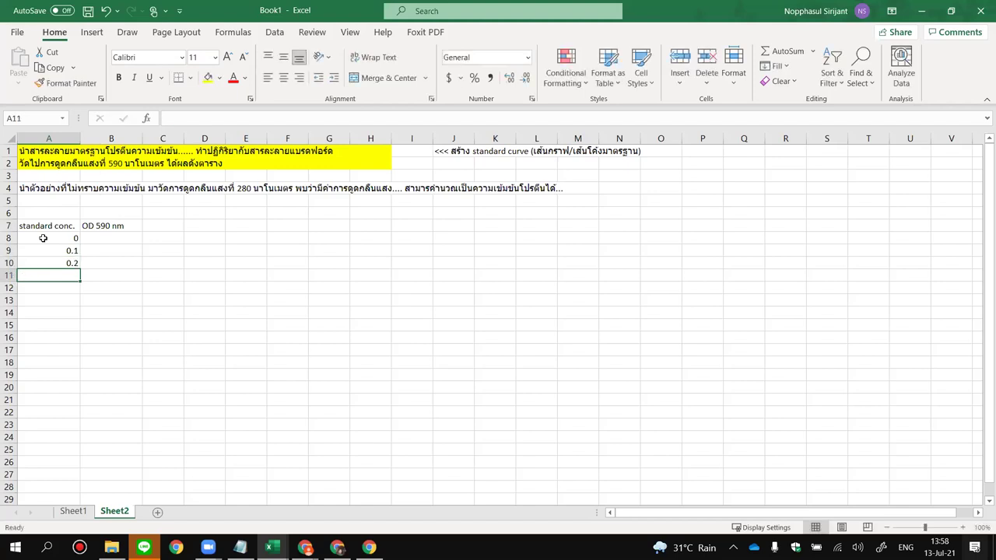
{"action": "type", "text": "0.4"}
{"action": "key", "text": "Return"}
{"action": "type", "text": "0.6"}
{"action": "key", "text": "Return"}
{"action": "type", "text": "0.8"}
{"action": "key", "text": "Return"}
{"action": "type", "text": "1.0"}
{"action": "key", "text": "Return"}
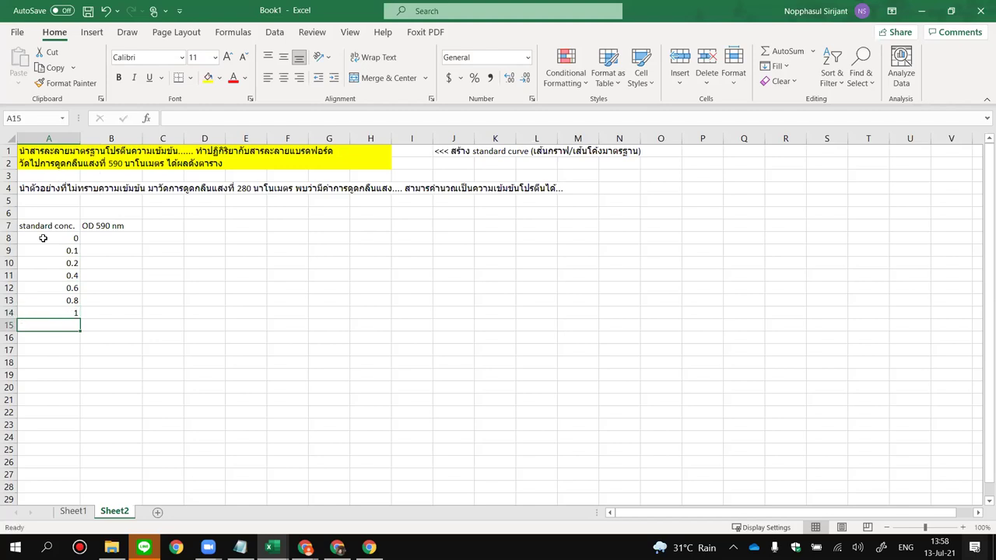
Replace the concentrations in cells A9 to A12 with 0.1, 0.25, 0.5 and 1.0.
{"action": "key", "text": "Up"}
{"action": "key", "text": "Up"}
{"action": "key", "text": "Up"}
{"action": "key", "text": "Up"}
{"action": "key", "text": "Up"}
{"action": "key", "text": "Down"}
{"action": "key", "text": "Down"}
{"action": "key", "text": "Down"}
{"action": "key", "text": "Up"}
{"action": "key", "text": "Up"}
{"action": "key", "text": "Up"}
{"action": "key", "text": "Up"}
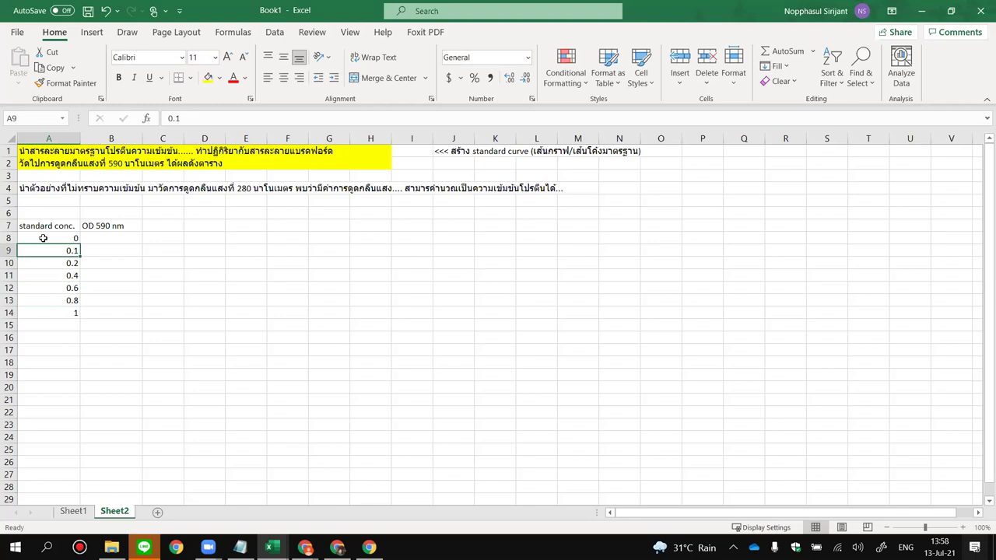
{"action": "key", "text": "shift+Down"}
{"action": "key", "text": "shift+Down"}
{"action": "key", "text": "shift+Down"}
{"action": "key", "text": "shift+Down"}
{"action": "key", "text": "shift+Down"}
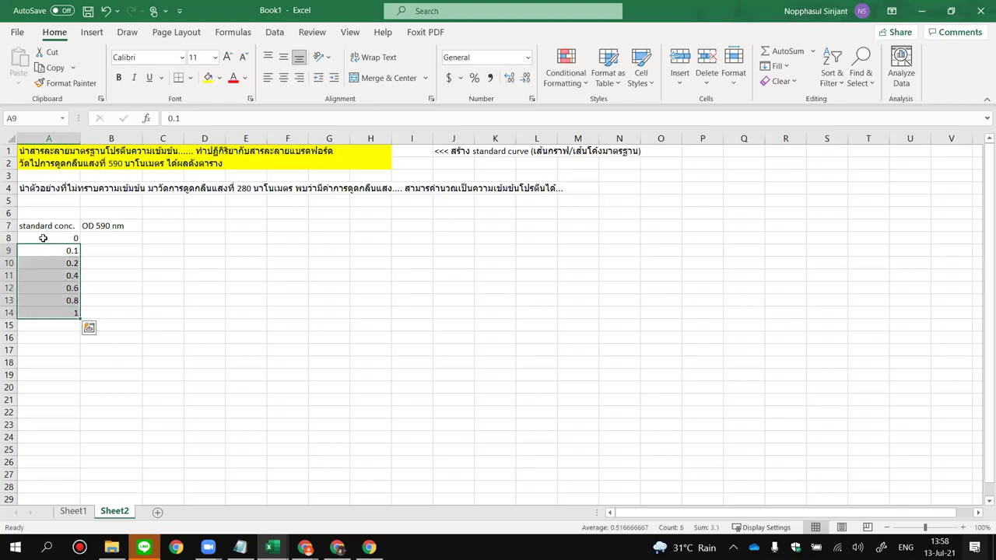
{"action": "type", "text": "0."}
{"action": "type", "text": "1"}
{"action": "key", "text": "Return"}
{"action": "type", "text": "0.25"}
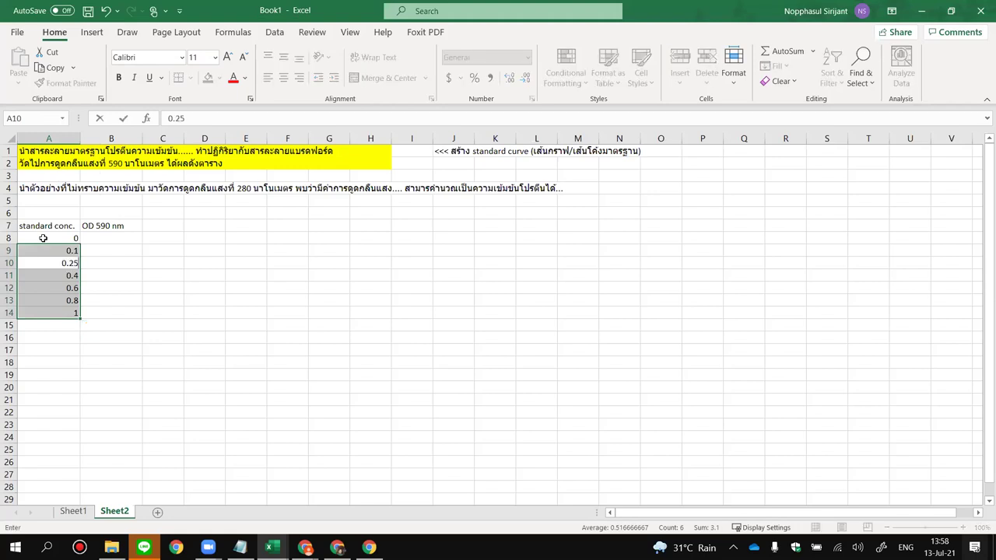
{"action": "key", "text": "Return"}
{"action": "type", "text": "0.5"}
{"action": "key", "text": "Return"}
{"action": "type", "text": "1.0"}
{"action": "key", "text": "Return"}
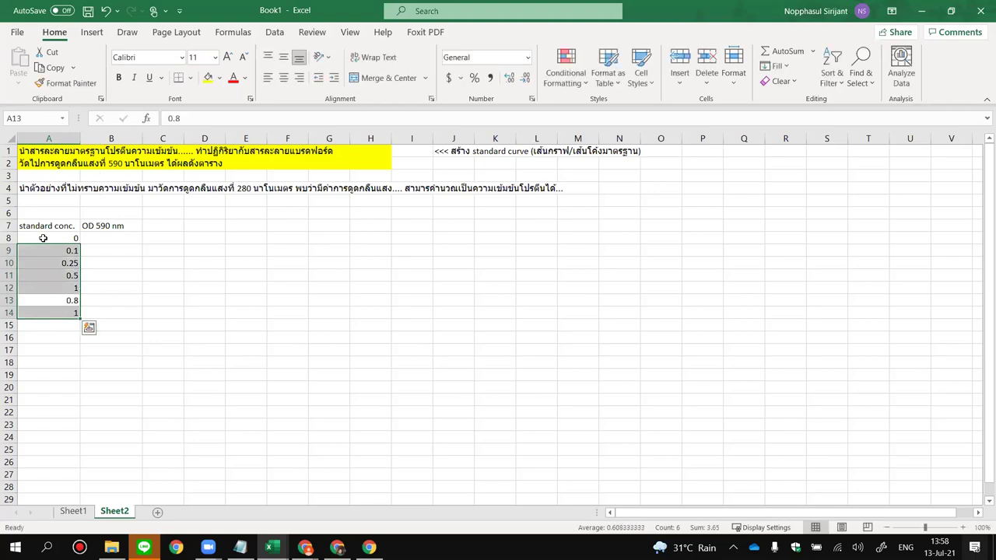
Complete the concentration series with 2.5, 5 and 10 in cells A13 to A15, with 0.1 in A9.
{"action": "type", "text": "2.5"}
{"action": "key", "text": "Return"}
{"action": "type", "text": "5."}
{"action": "key", "text": "Return"}
{"action": "type", "text": "10"}
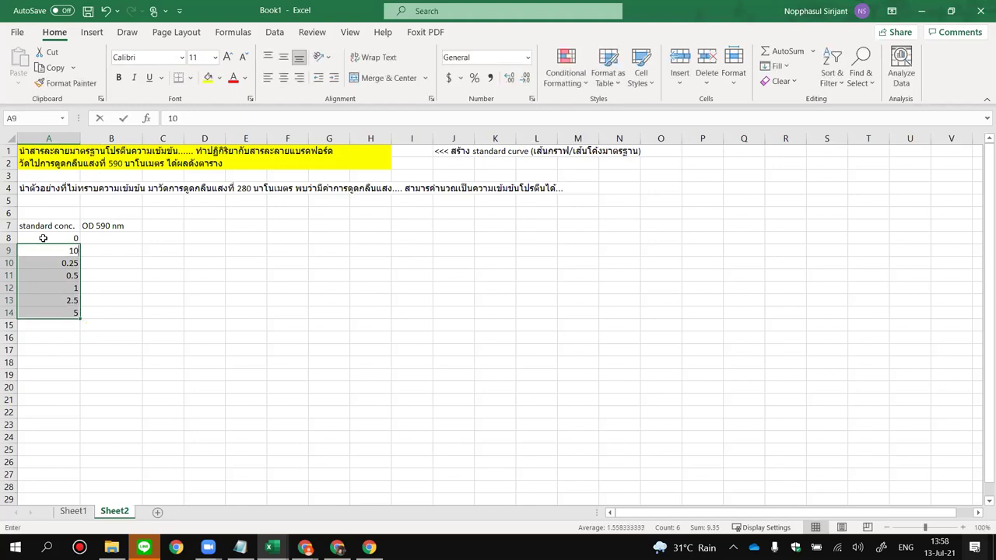
{"action": "key", "text": "BackSpace"}
{"action": "type", "text": "0.1"}
{"action": "left_click", "coordinate": [39, 349]}
{"action": "left_click", "coordinate": [49, 325]}
{"action": "type", "text": "10"}
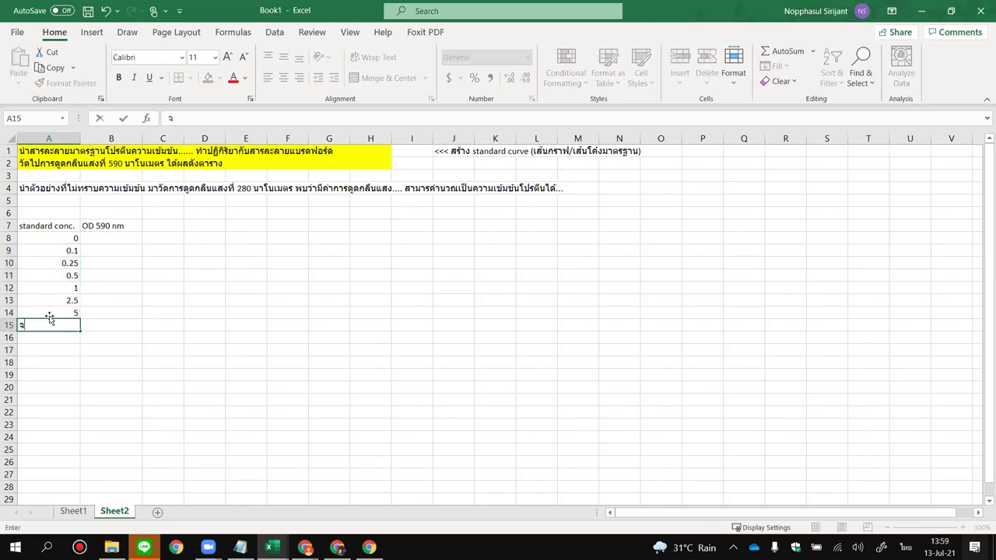
{"action": "key", "text": "Return"}
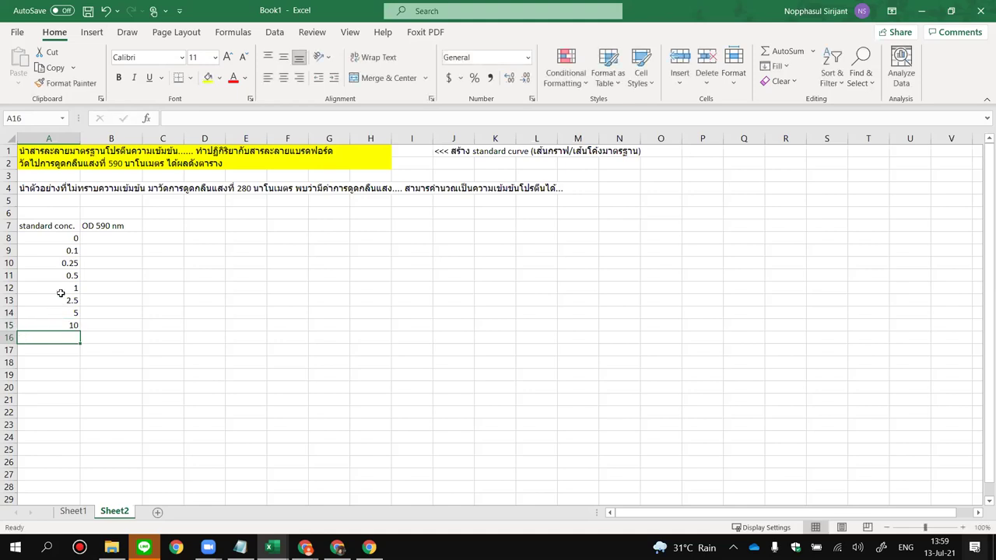
Format the standard concentrations in A8:A15 with two decimal places.
{"action": "left_click_drag", "start_coordinate": [62, 242], "coordinate": [57, 322]}
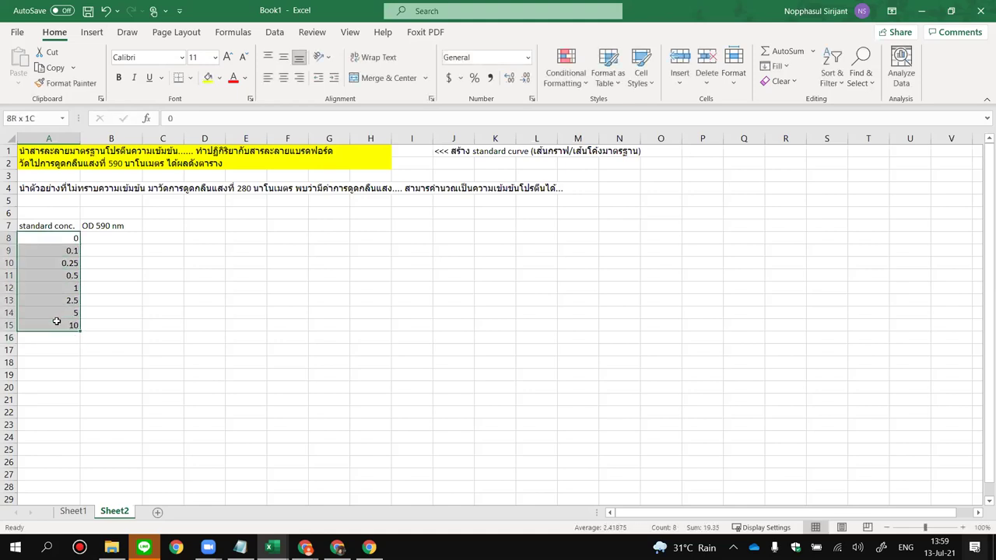
{"action": "left_click", "coordinate": [509, 80]}
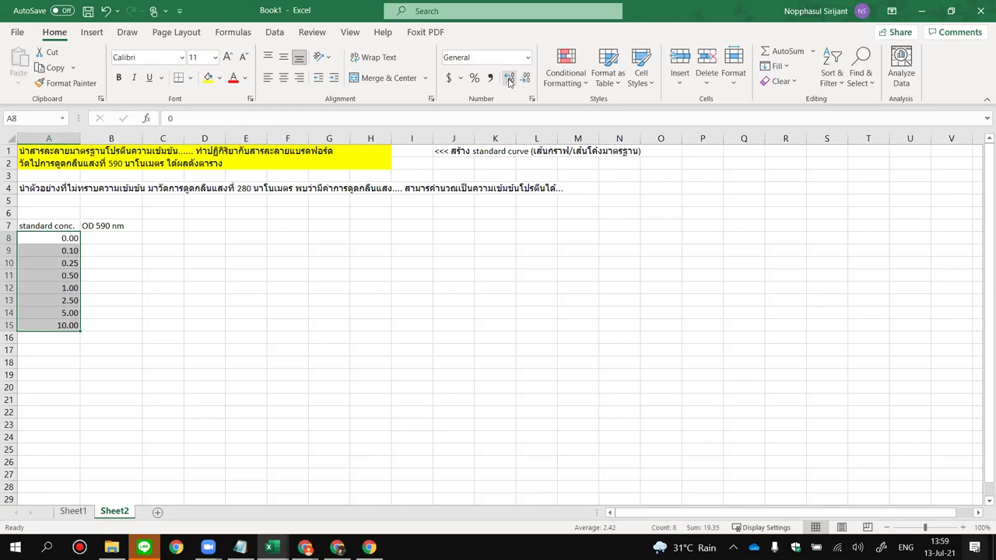
{"action": "left_click", "coordinate": [163, 316]}
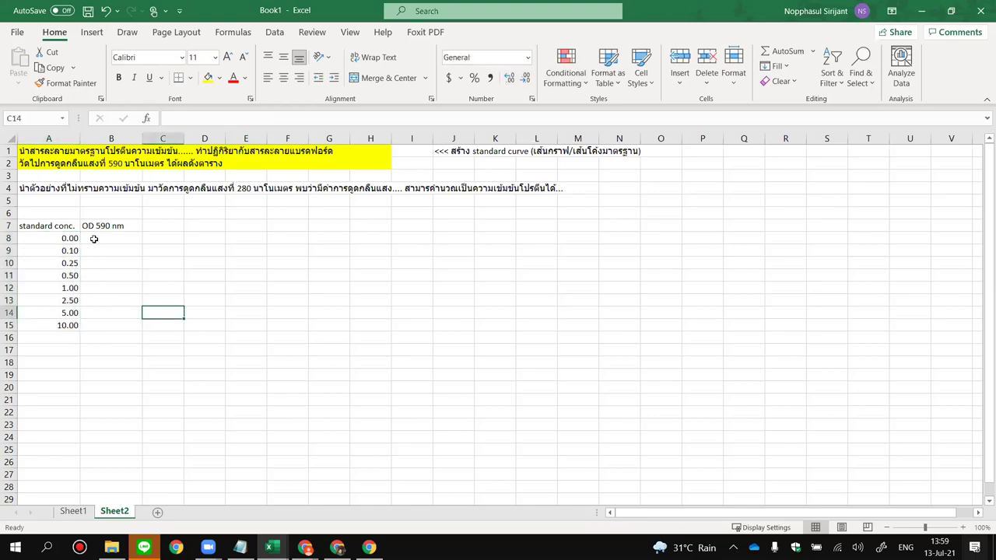
{"action": "left_click_drag", "start_coordinate": [53, 238], "coordinate": [64, 325]}
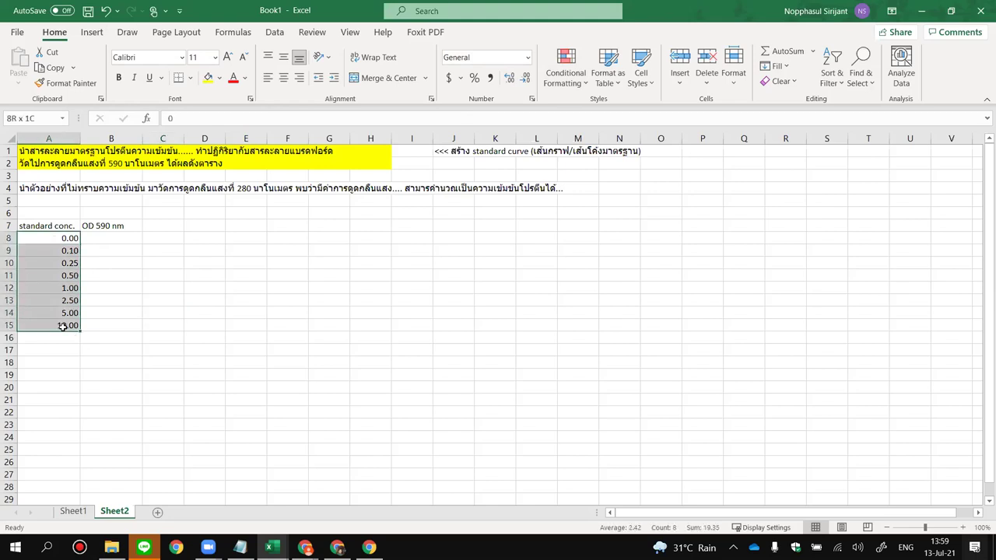
{"action": "left_click", "coordinate": [67, 248]}
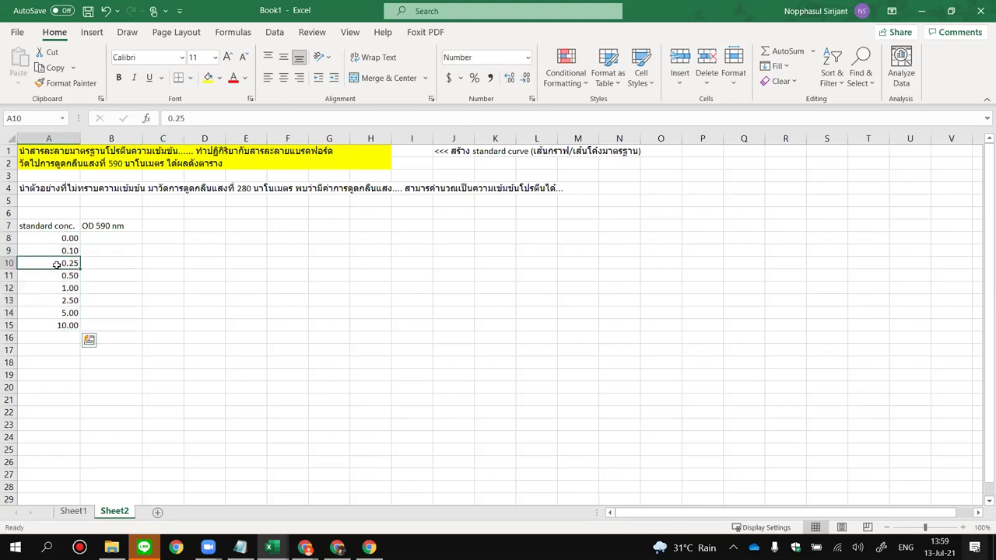
{"action": "left_click_drag", "start_coordinate": [67, 238], "coordinate": [67, 333]}
{"action": "left_click", "coordinate": [66, 347]}
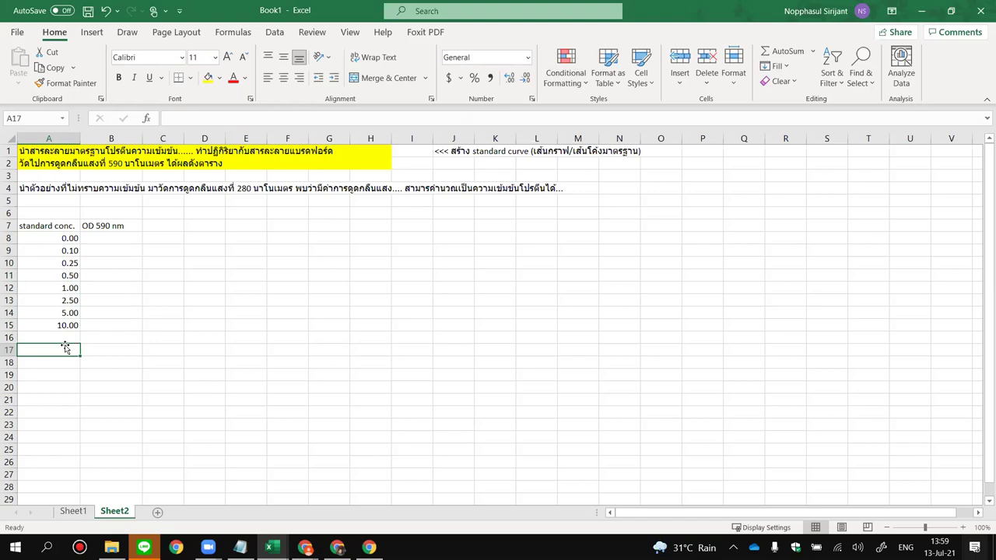
{"action": "left_click", "coordinate": [88, 235]}
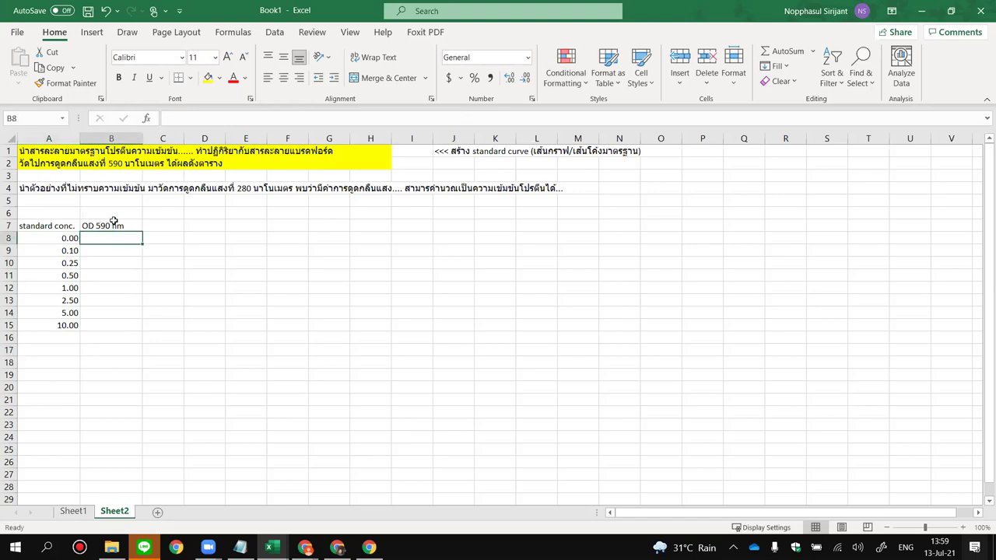
{"action": "left_click", "coordinate": [100, 226]}
Enter the 590 nm absorbances 0.01 and 0.1 in cells B8 and B9 for the two lowest standards.
{"action": "left_click", "coordinate": [113, 238]}
{"action": "key", "text": "alt+shift"}
{"action": "type", "text": "0"}
{"action": "key", "text": "alt+shift"}
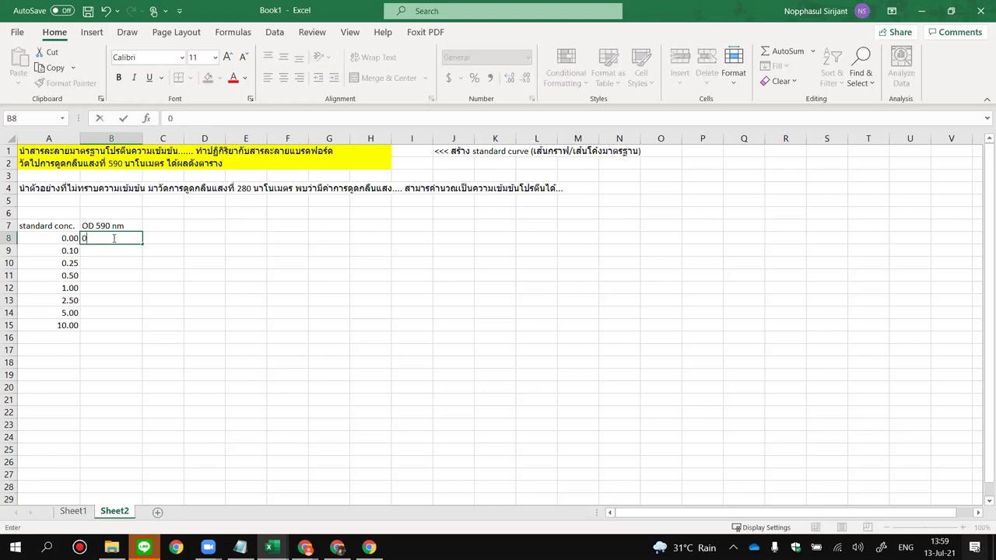
{"action": "type", "text": ".01"}
{"action": "key", "text": "Return"}
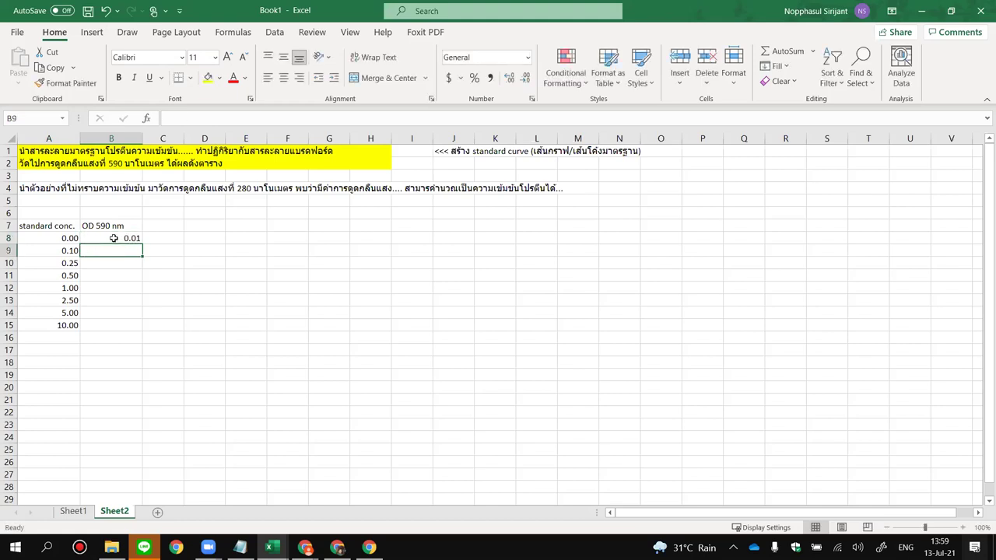
{"action": "type", "text": "0.1"}
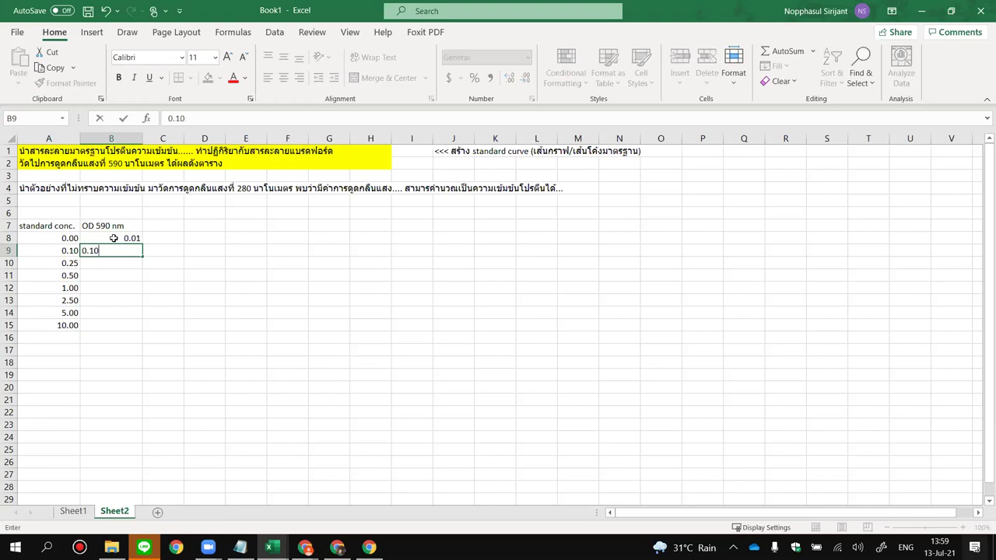
{"action": "key", "text": "Return"}
Enter the absorbances 0.26, 0.54 and 1.02 in cells B10 to B12.
{"action": "type", "text": "0."}
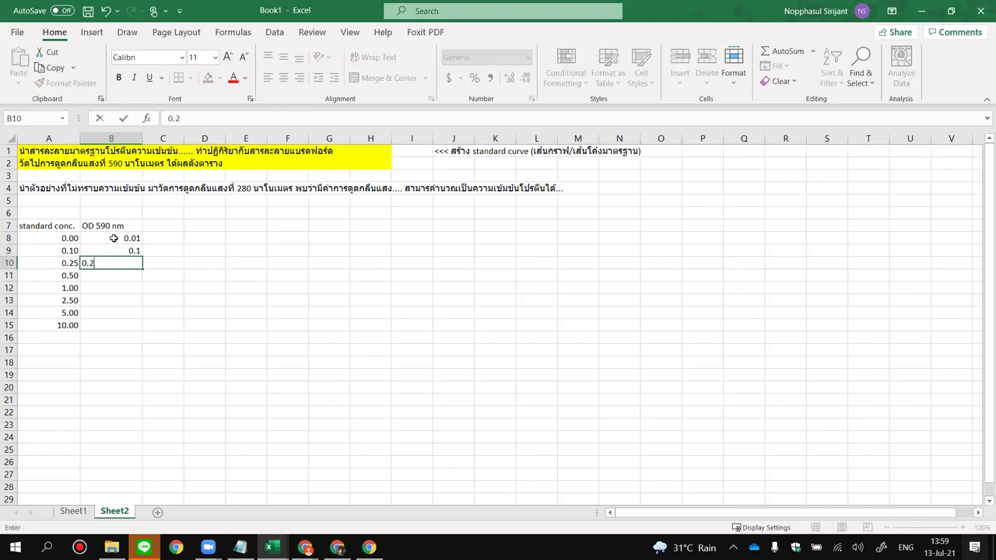
{"action": "type", "text": "26"}
{"action": "key", "text": "Return"}
{"action": "type", "text": "0.5"}
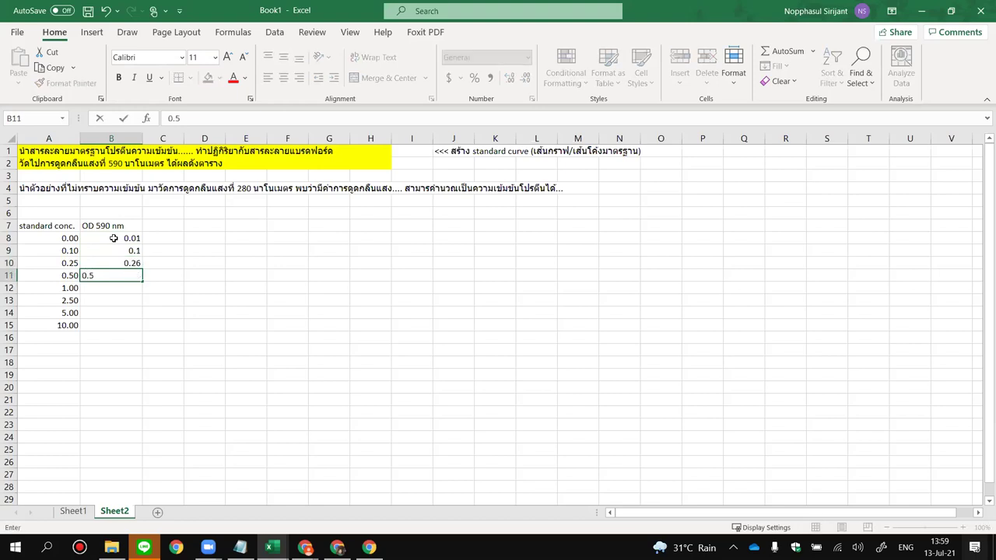
{"action": "type", "text": "4"}
{"action": "key", "text": "Return"}
{"action": "type", "text": "1."}
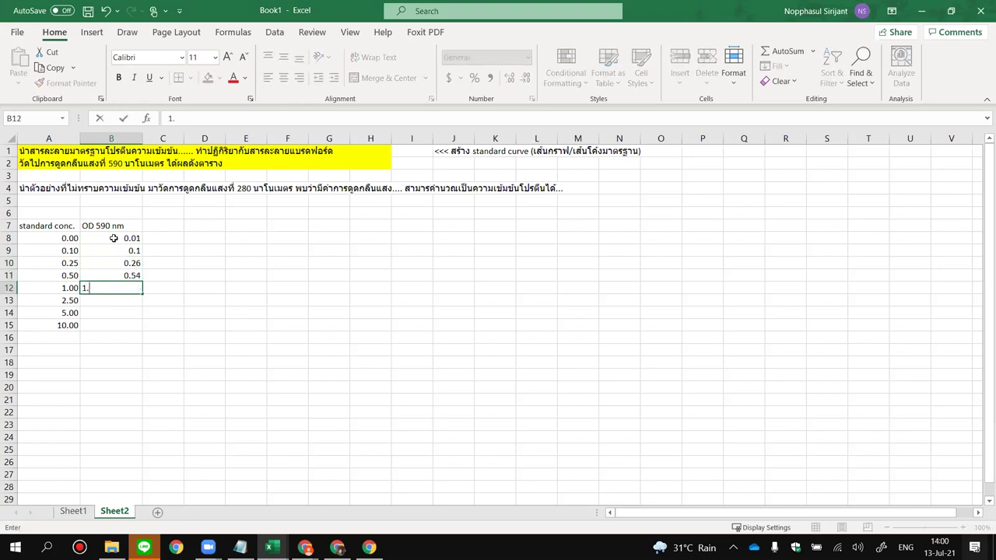
{"action": "type", "text": "02"}
{"action": "key", "text": "Return"}
Complete the absorbance column with 2.56, 5.01 and 10.2 in cells B13 to B15.
{"action": "type", "text": "2.5"}
{"action": "key", "text": "BackSpace"}
{"action": "type", "text": "56"}
{"action": "key", "text": "Return"}
{"action": "type", "text": "5.01"}
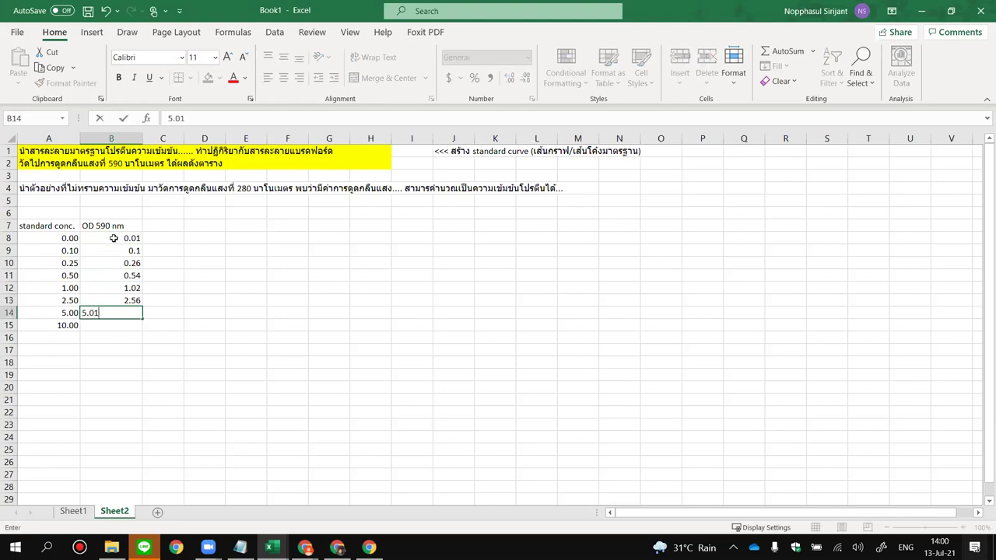
{"action": "key", "text": "Return"}
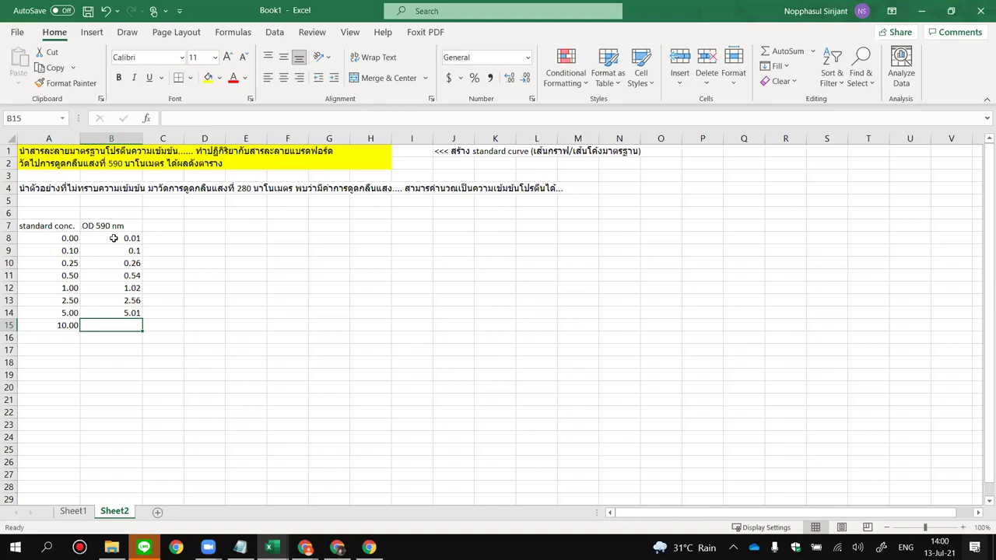
{"action": "type", "text": "0.2"}
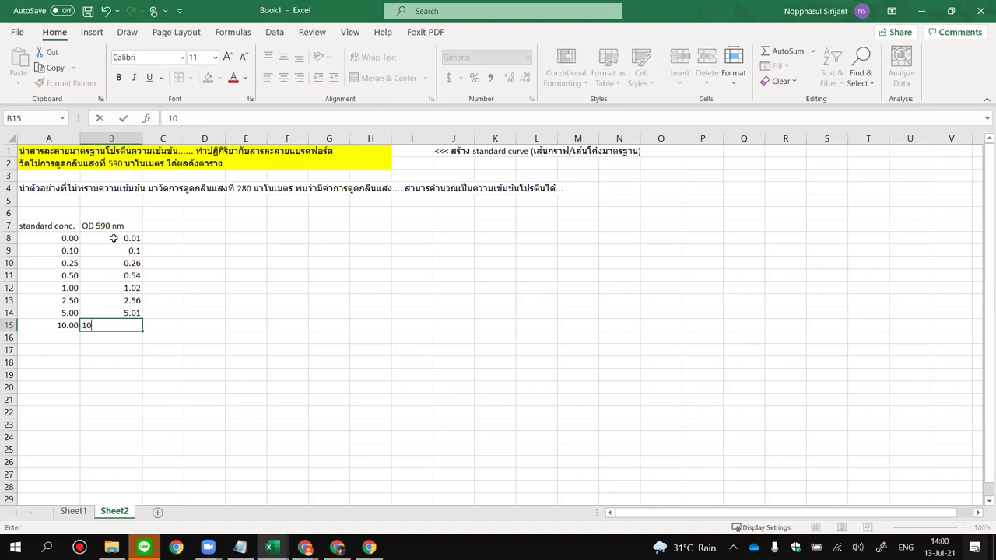
{"action": "left_click", "coordinate": [109, 302]}
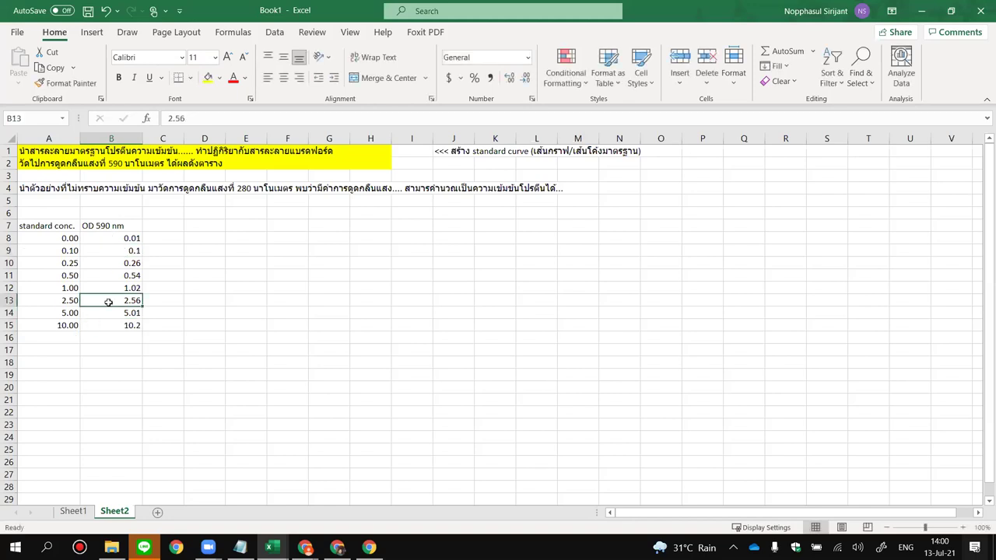
{"action": "left_click", "coordinate": [136, 362]}
{"action": "left_click", "coordinate": [163, 361]}
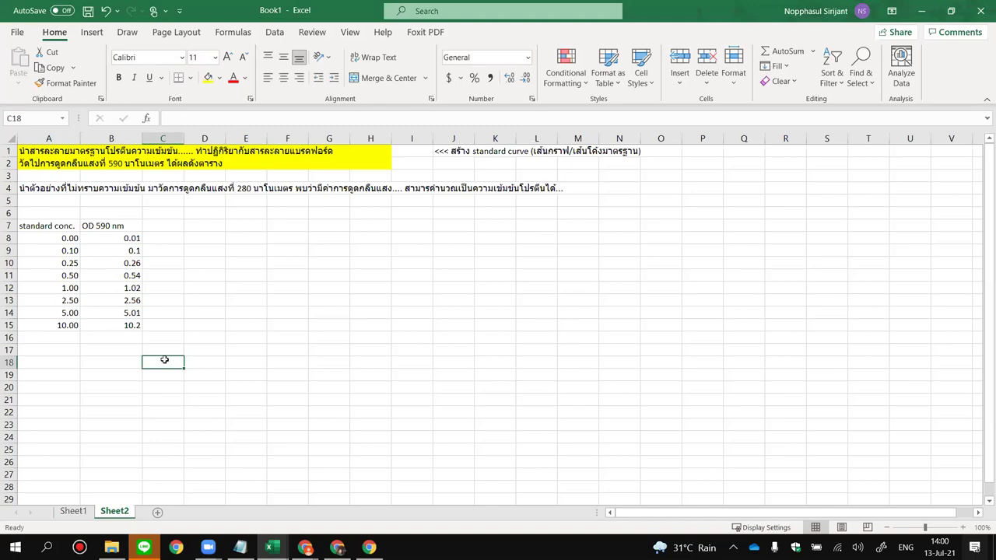
{"action": "left_click", "coordinate": [125, 250]}
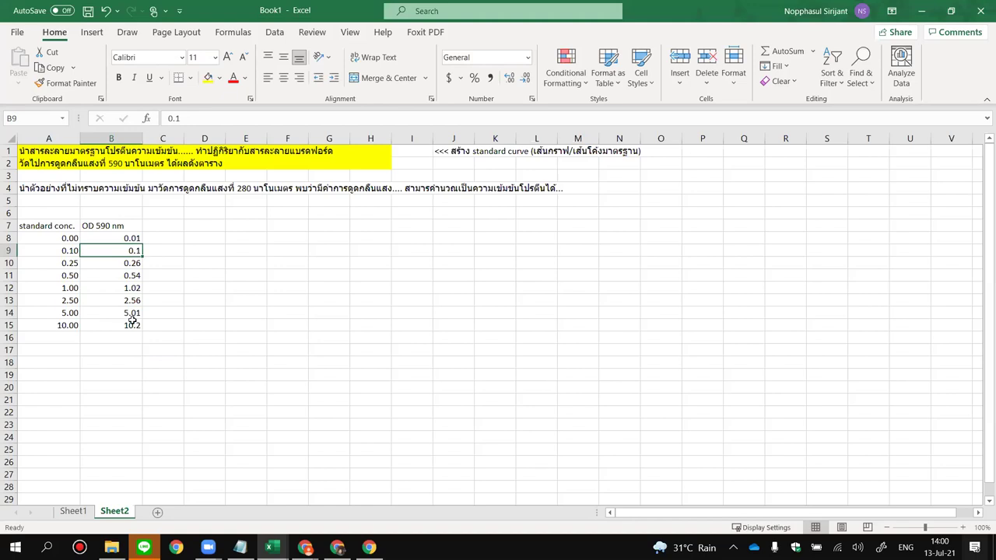
{"action": "left_click", "coordinate": [165, 302]}
{"action": "left_click", "coordinate": [180, 434]}
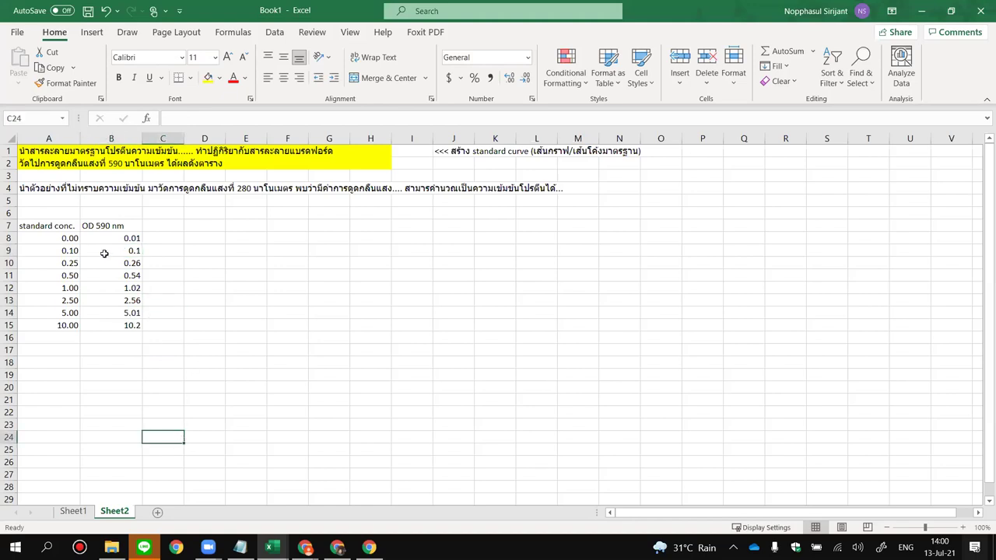
{"action": "left_click", "coordinate": [32, 201]}
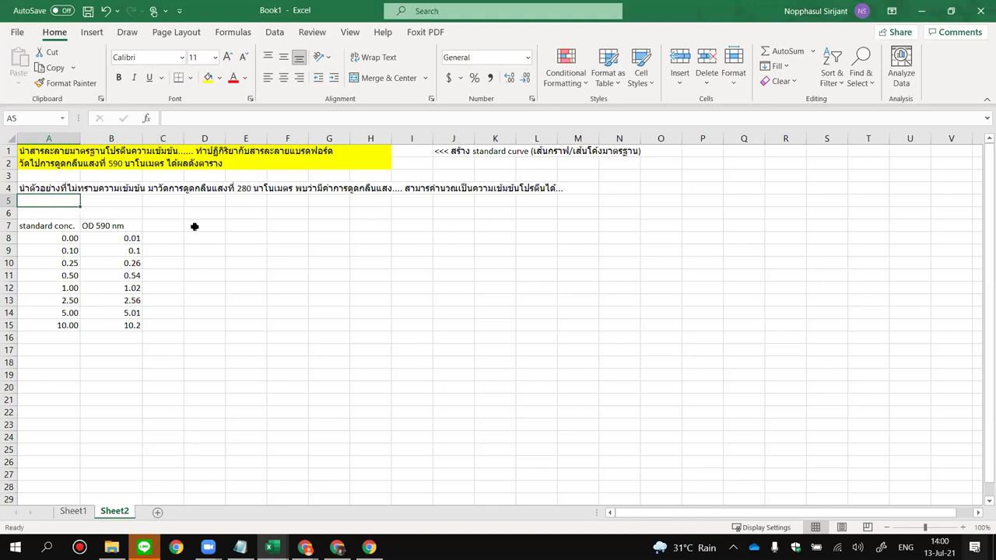
Label the unknown samples "sample a", "sample b" and "sample c" in cells A17 to A19.
{"action": "left_click", "coordinate": [62, 350]}
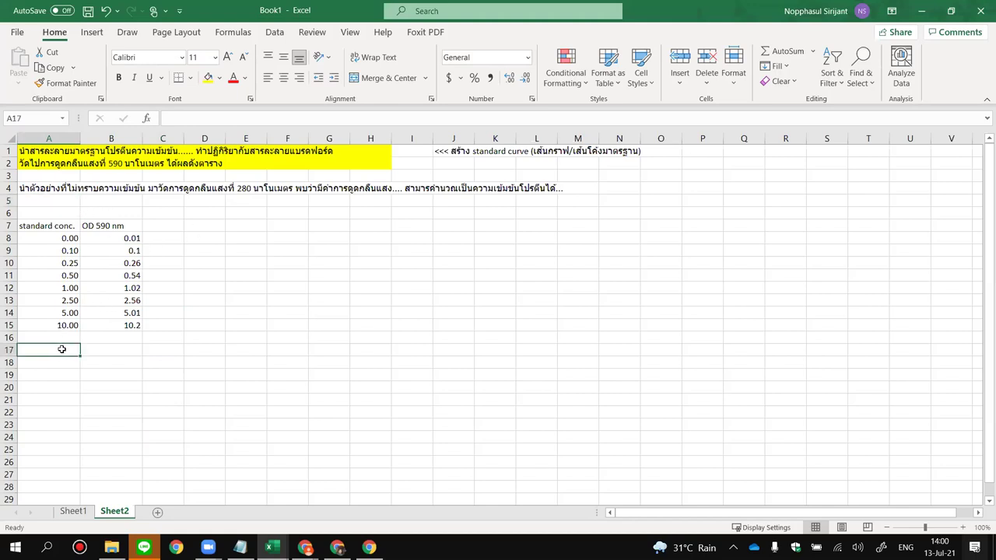
{"action": "double_click", "coordinate": [62, 349]}
{"action": "key", "text": "grave"}
{"action": "type", "text": "sample a"}
{"action": "key", "text": "Return"}
{"action": "type", "text": "sample"}
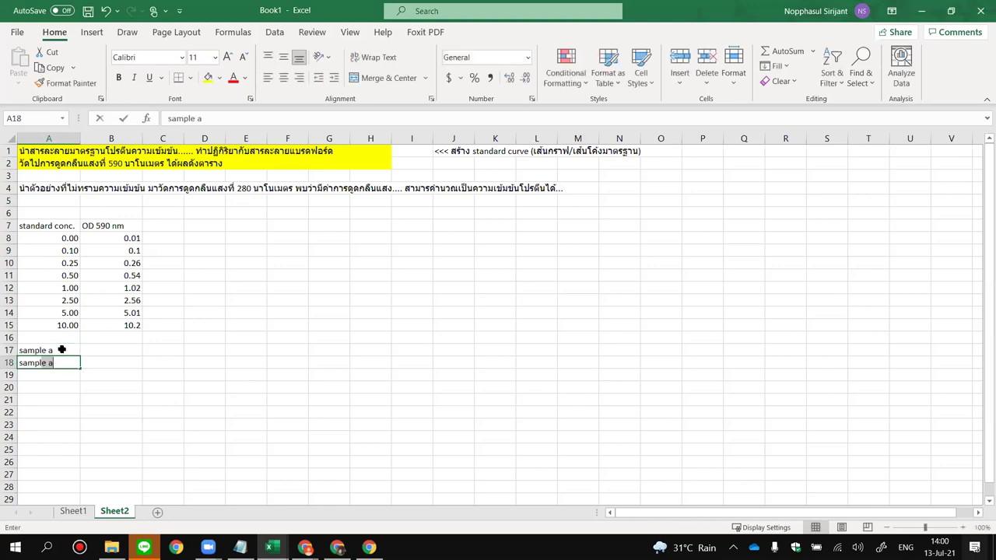
{"action": "key", "text": "Return"}
{"action": "type", "text": "sample"}
{"action": "key", "text": "Return"}
Enter the sample absorbances 3.5, 6.3 and 4.1 in cells B17 to B19.
{"action": "key", "text": "Up"}
{"action": "key", "text": "Up"}
{"action": "key", "text": "Up"}
{"action": "key", "text": "Right"}
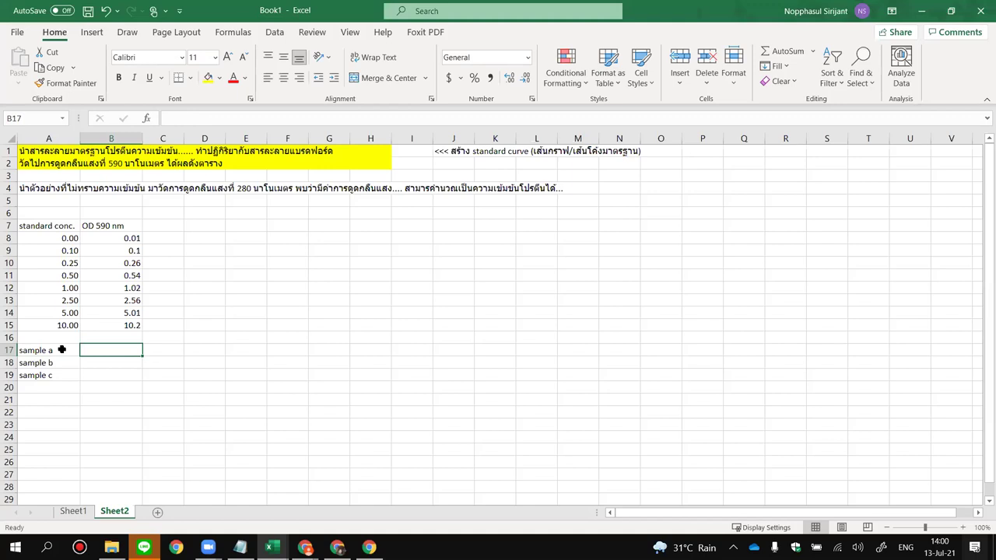
{"action": "type", "text": "2."}
{"action": "type", "text": "5"}
{"action": "key", "text": "Return"}
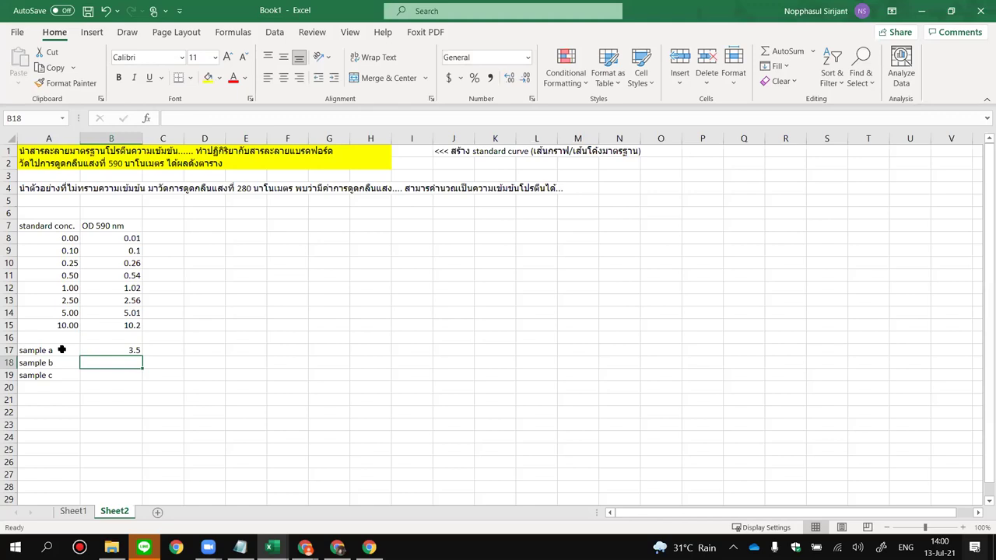
{"action": "type", "text": "6.3"}
{"action": "key", "text": "Return"}
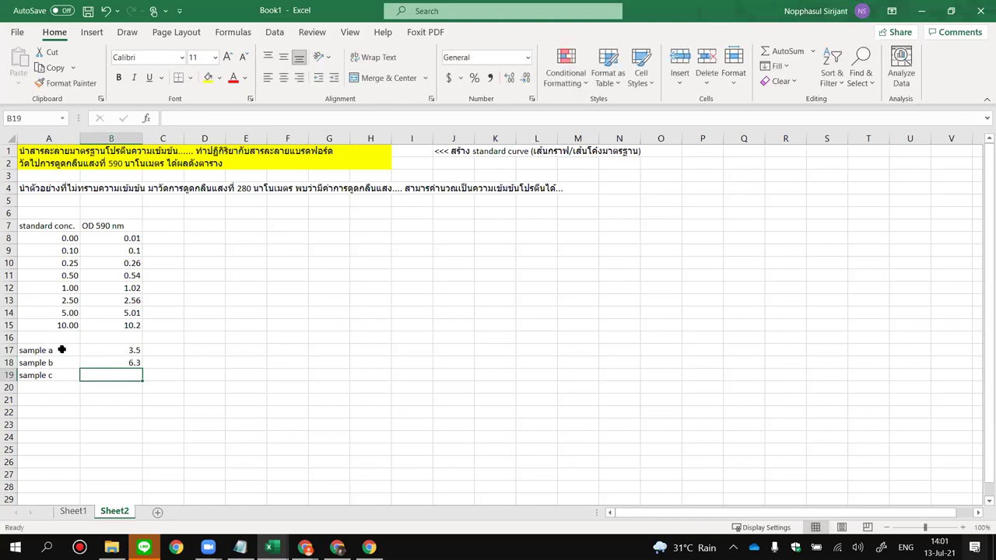
{"action": "type", "text": "4.1"}
{"action": "key", "text": "Return"}
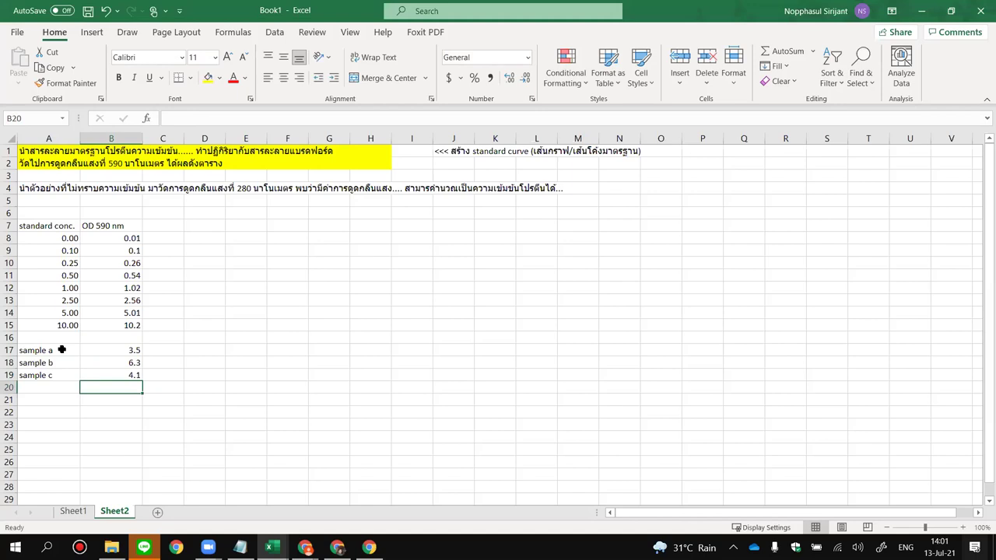
Insert a markers-only scatter chart from the standard concentrations and OD 590 nm values in A7:B15.
{"action": "left_click_drag", "start_coordinate": [74, 226], "coordinate": [132, 395]}
{"action": "left_click", "coordinate": [95, 446]}
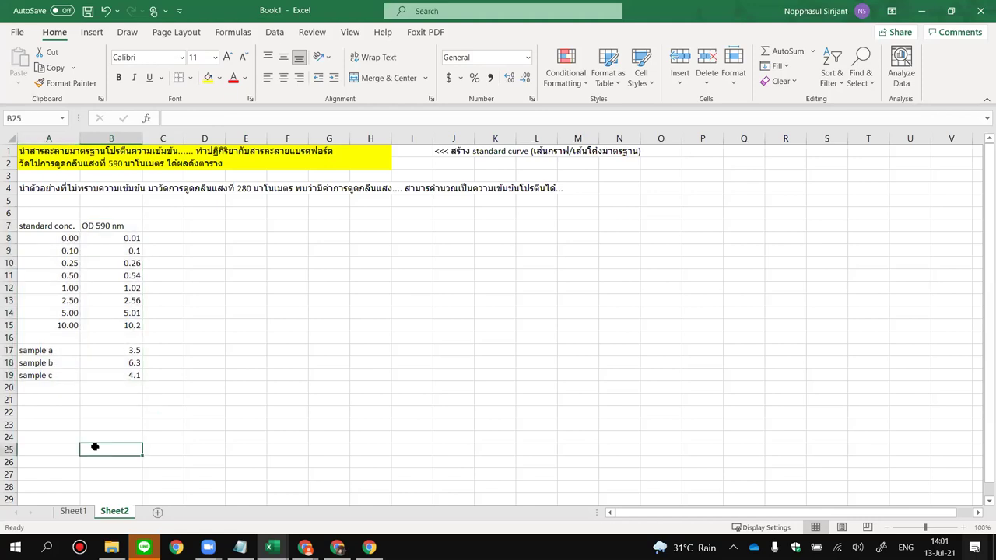
{"action": "left_click_drag", "start_coordinate": [56, 227], "coordinate": [140, 297]}
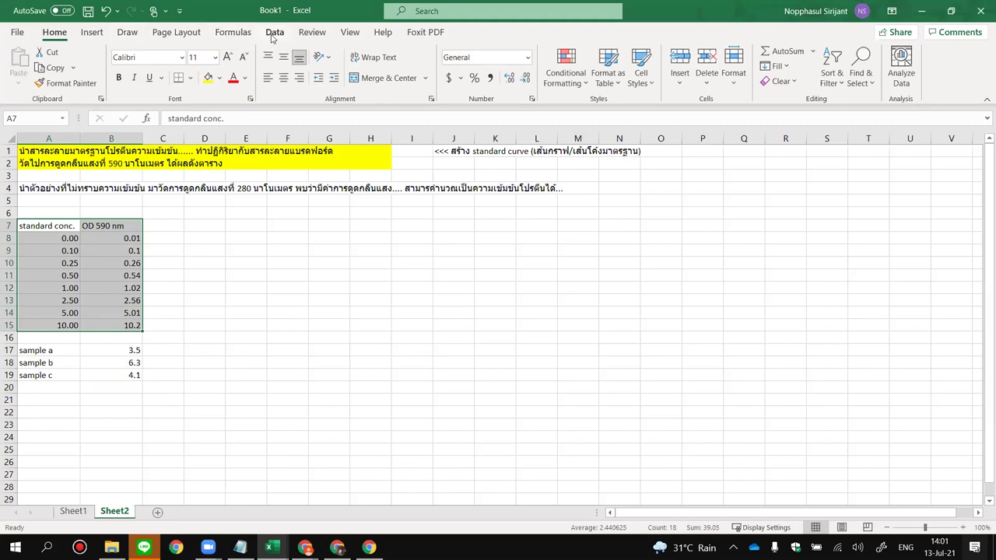
{"action": "left_click", "coordinate": [92, 34]}
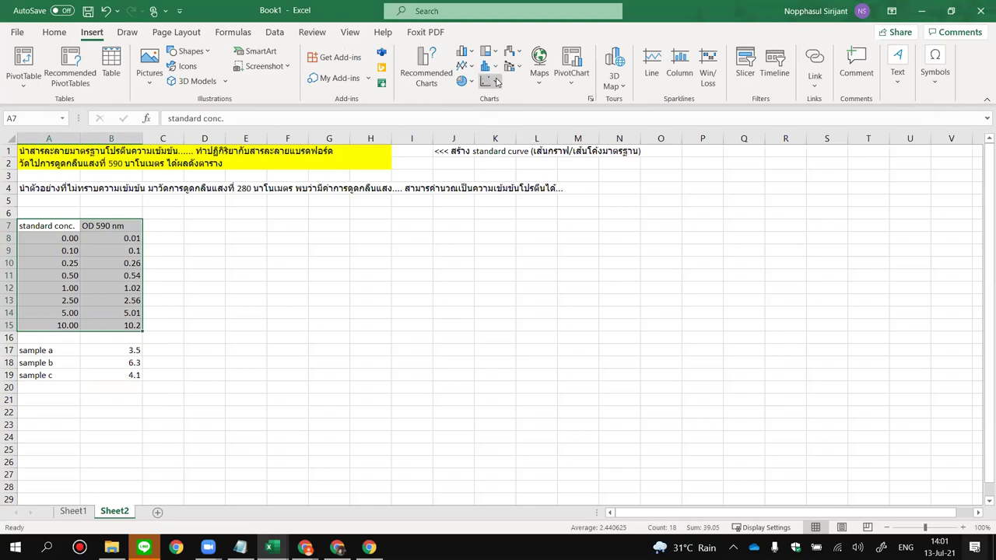
{"action": "left_click", "coordinate": [488, 81]}
{"action": "left_click", "coordinate": [499, 127]}
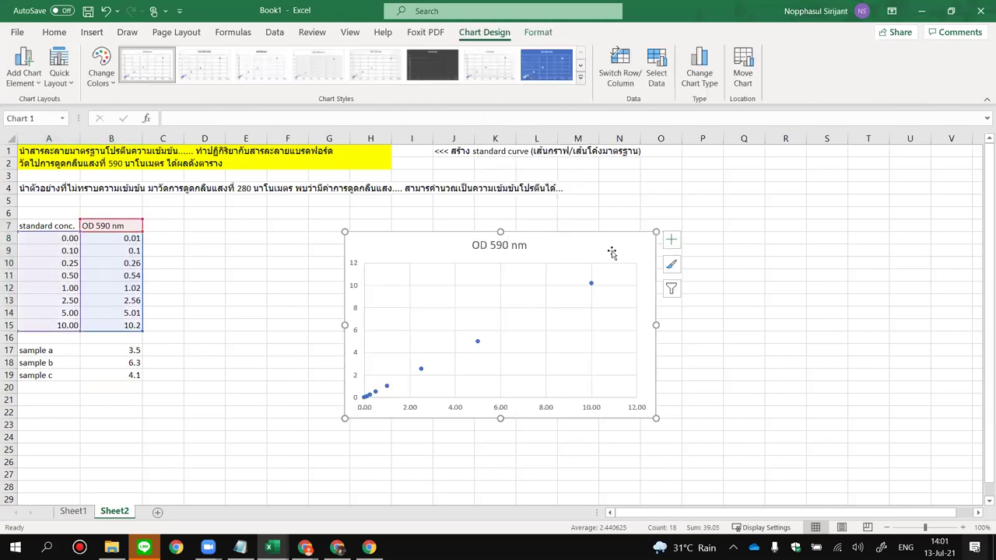
Add a linear trendline to the scatter chart with its equation and R-squared value displayed.
{"action": "left_click", "coordinate": [670, 243]}
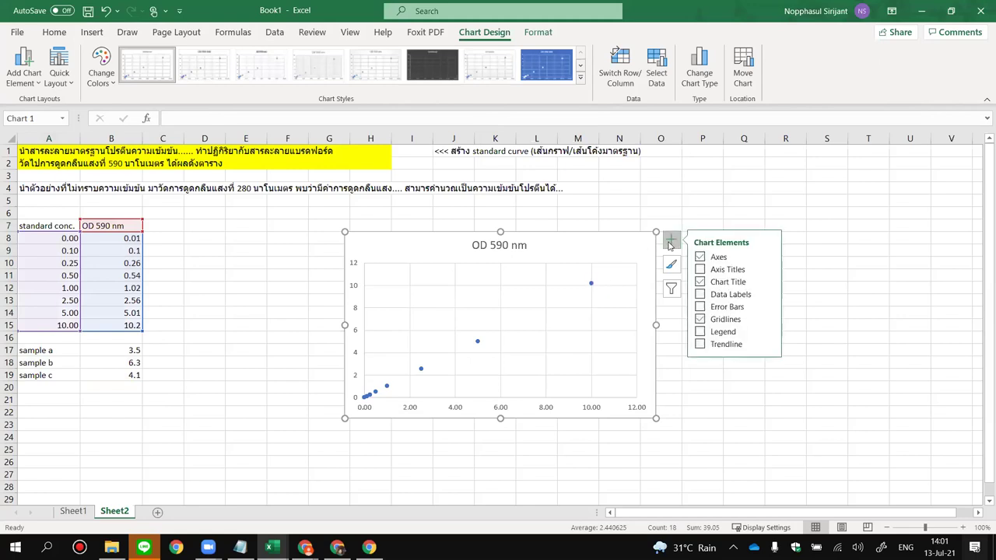
{"action": "left_click", "coordinate": [699, 346]}
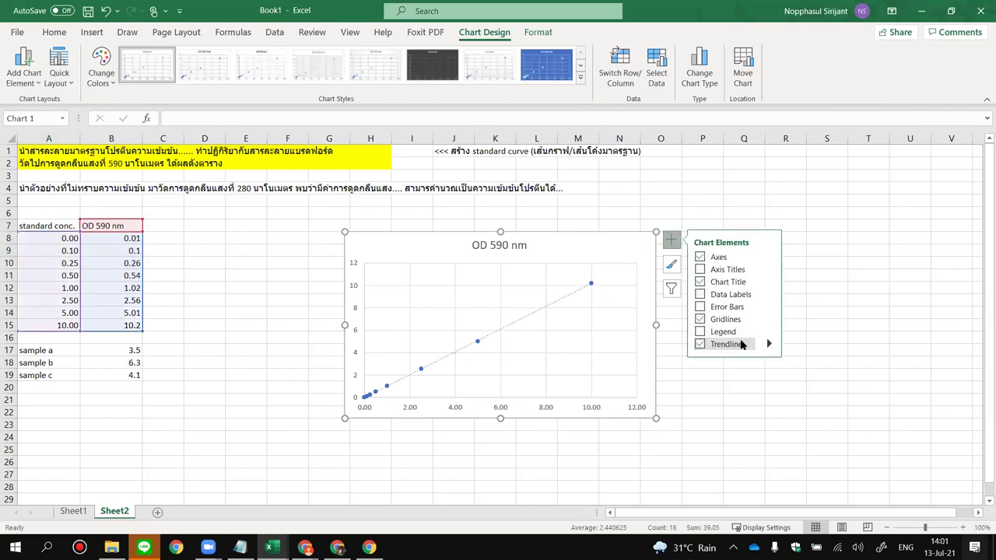
{"action": "mouse_move", "coordinate": [769, 344]}
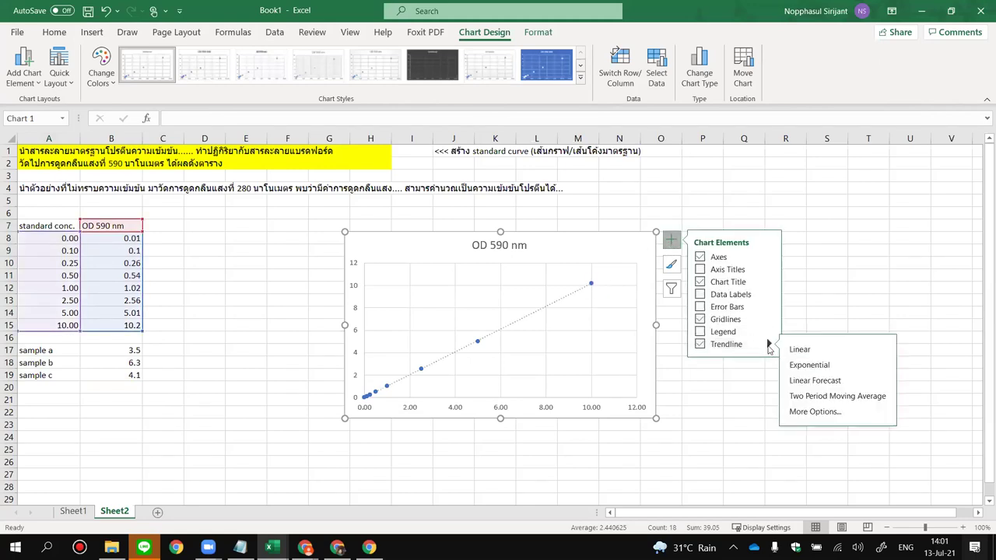
{"action": "left_click", "coordinate": [811, 413]}
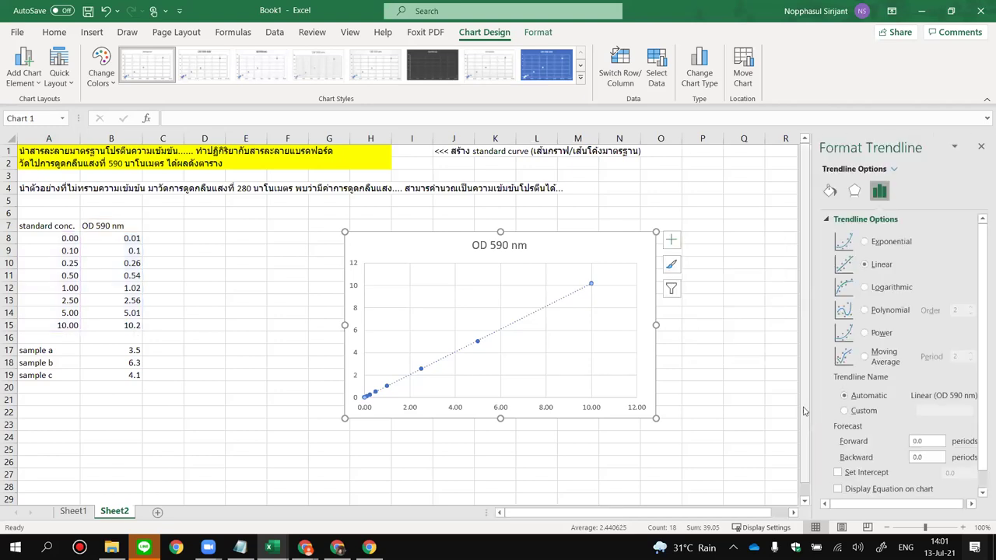
{"action": "scroll", "coordinate": [971, 413], "scroll_direction": "down", "scroll_amount": 1}
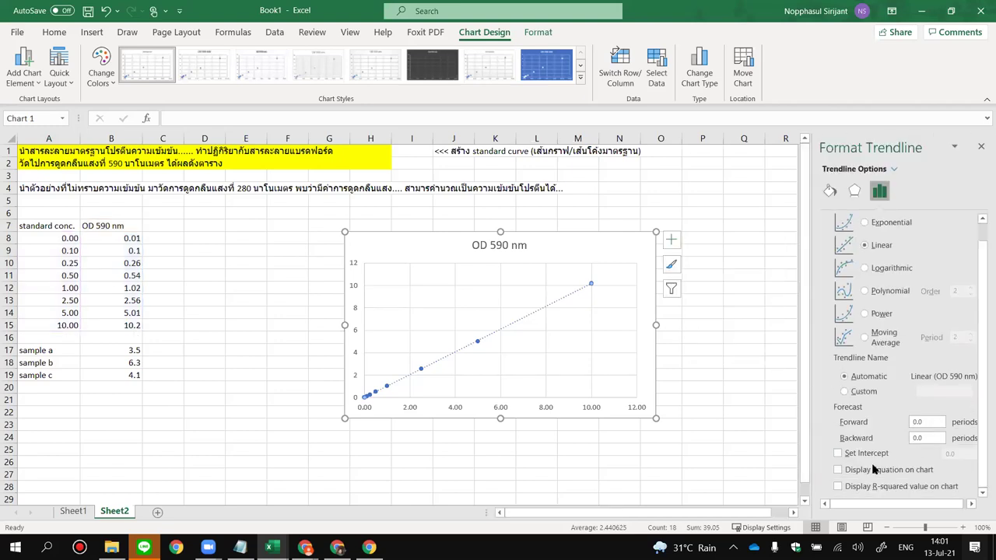
{"action": "left_click", "coordinate": [838, 470]}
{"action": "left_click", "coordinate": [838, 487]}
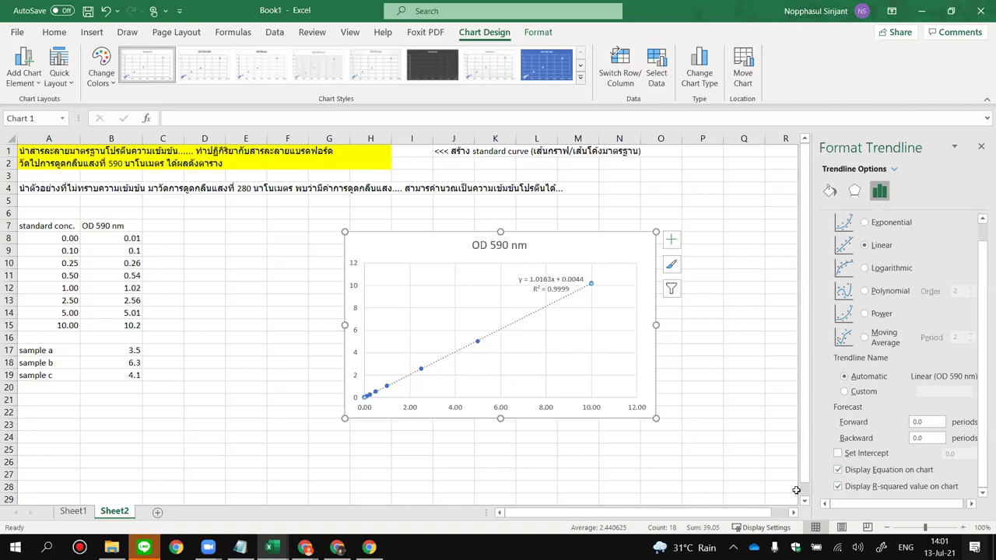
{"action": "left_click", "coordinate": [731, 434]}
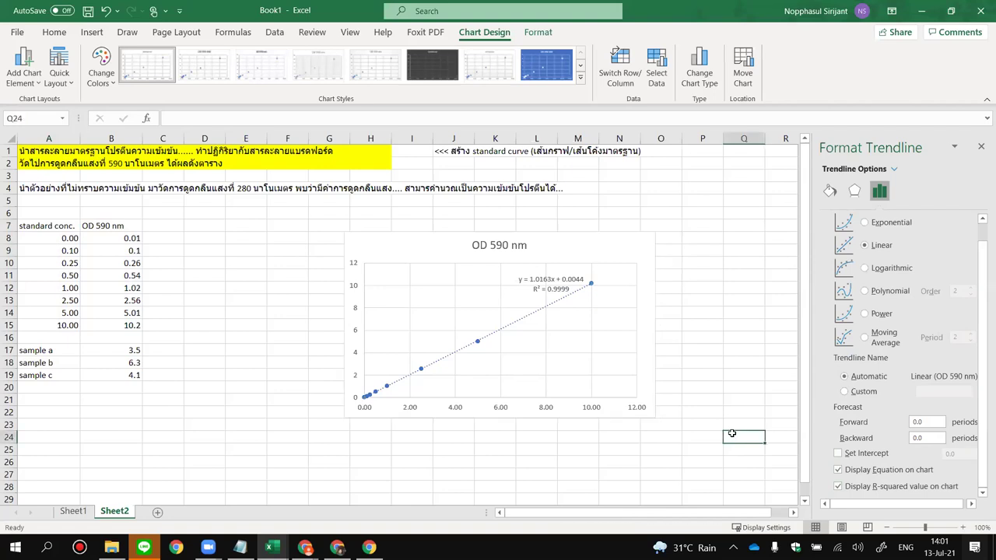
Enlarge the trendline equation label to 18 pt and move it away from the trendline in the chart.
{"action": "left_click", "coordinate": [539, 285]}
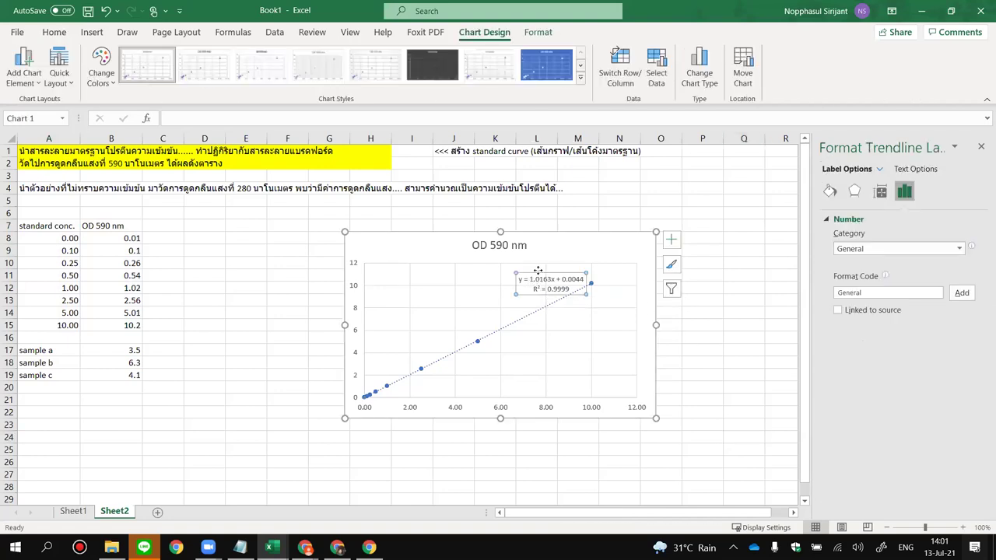
{"action": "left_click", "coordinate": [54, 32]}
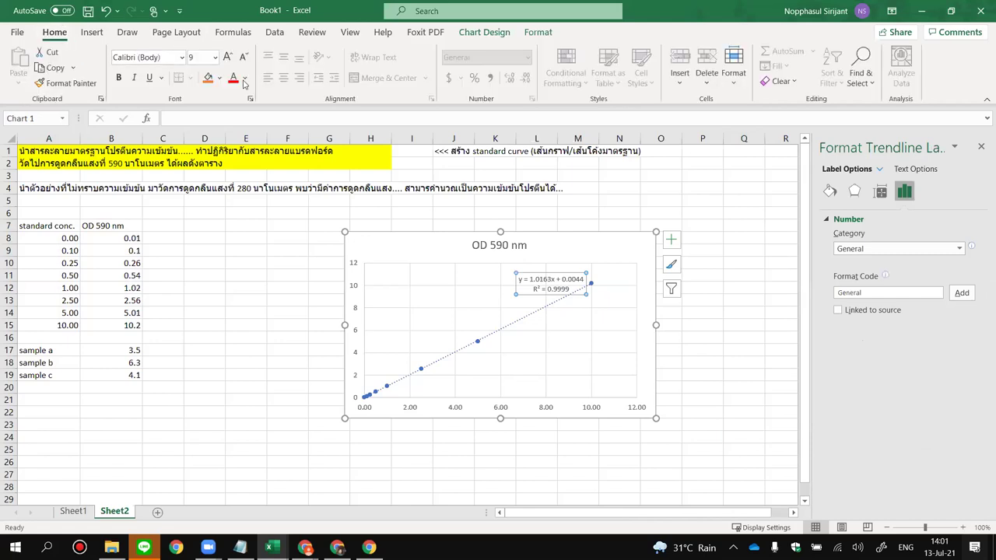
{"action": "left_click", "coordinate": [227, 58]}
{"action": "left_click", "coordinate": [227, 58]}
{"action": "left_click", "coordinate": [227, 58]}
{"action": "left_click", "coordinate": [226, 58]}
{"action": "left_click", "coordinate": [227, 58]}
{"action": "left_click", "coordinate": [227, 59]}
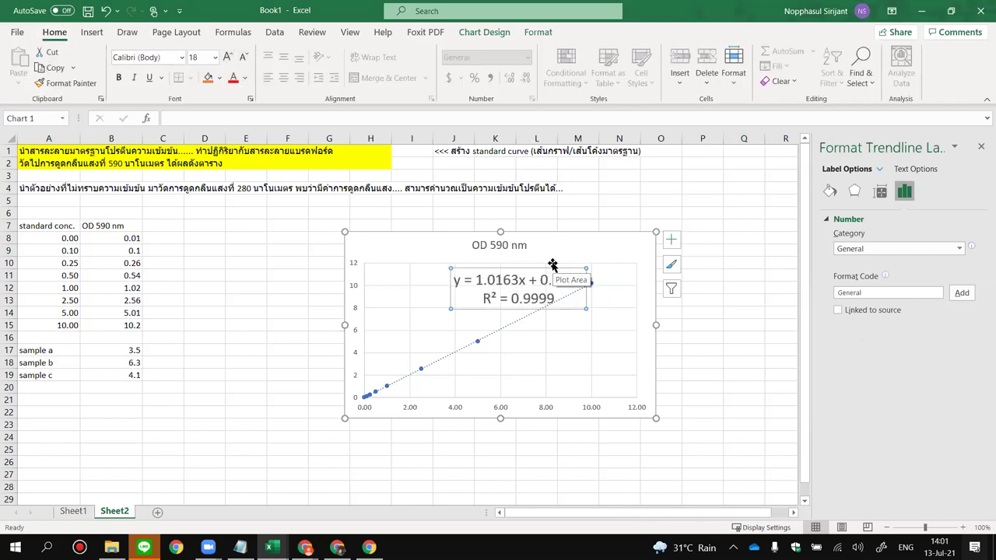
{"action": "left_click_drag", "start_coordinate": [551, 267], "coordinate": [519, 265]}
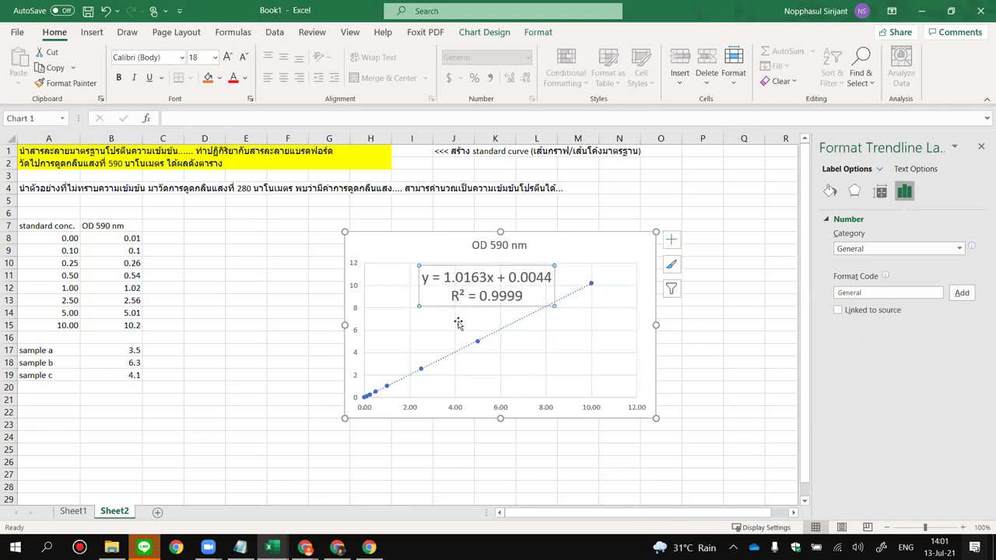
Examine the trendline equation and the R-squared value shown in the scatter chart.
{"action": "left_click", "coordinate": [456, 363]}
{"action": "left_click", "coordinate": [461, 286]}
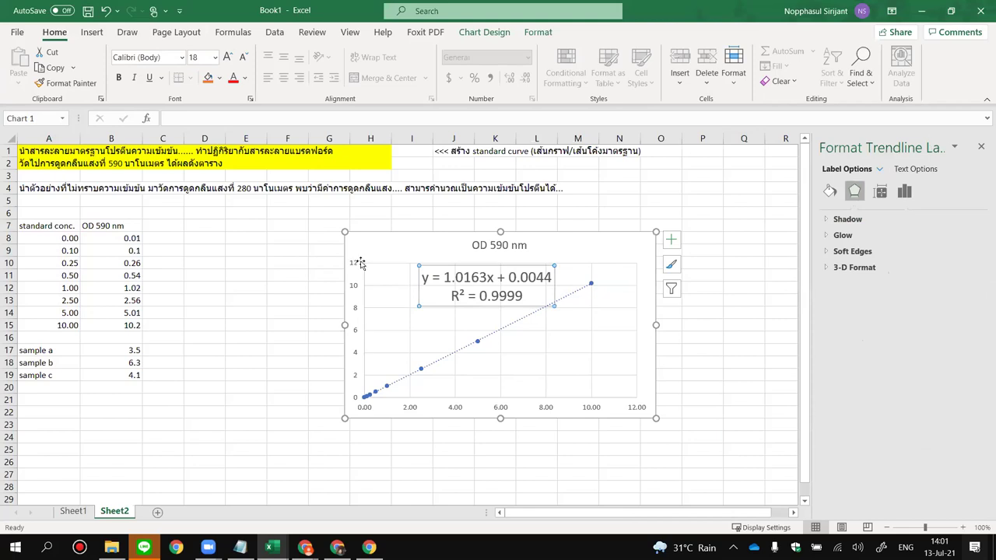
{"action": "left_click", "coordinate": [133, 227]}
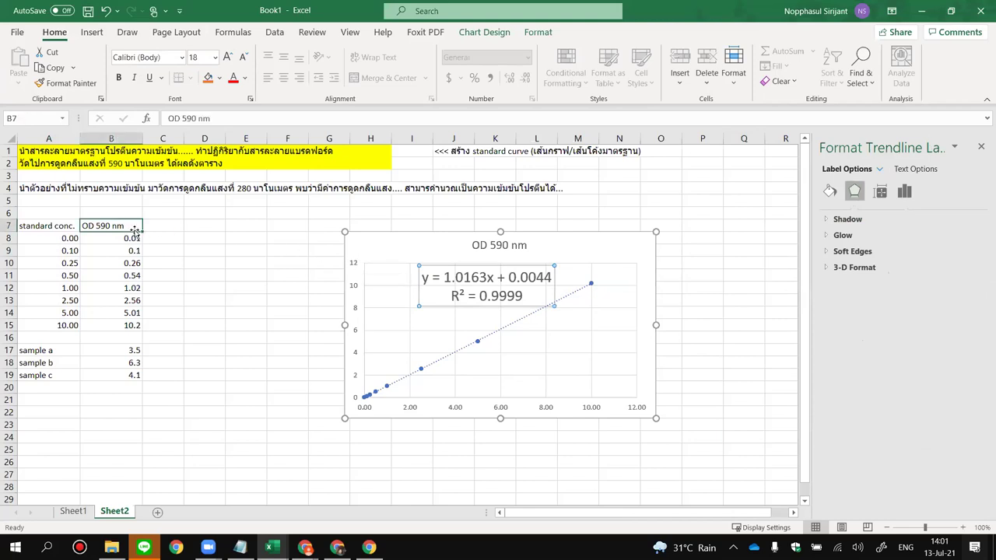
{"action": "left_click", "coordinate": [459, 280]}
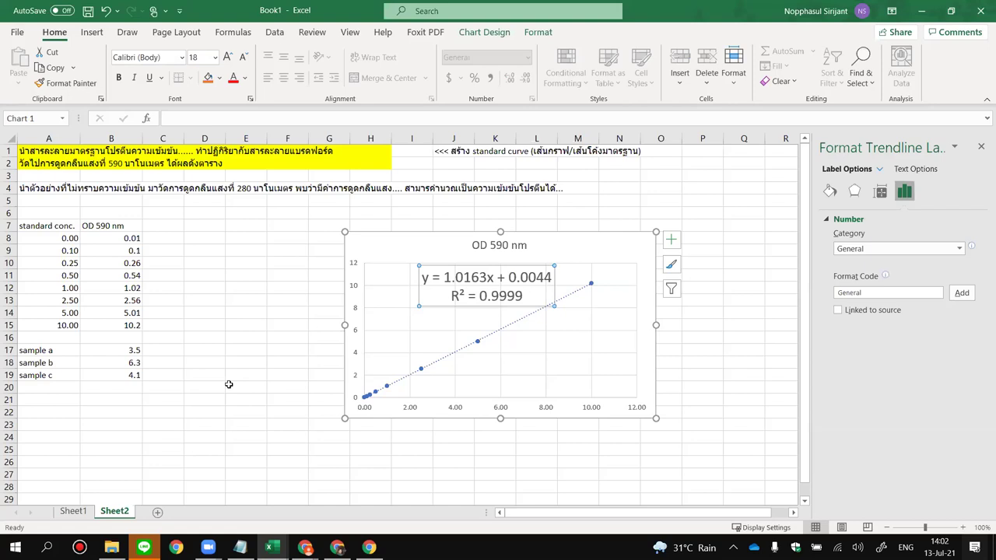
{"action": "double_click", "coordinate": [458, 296]}
{"action": "left_click_drag", "start_coordinate": [490, 296], "coordinate": [522, 297]}
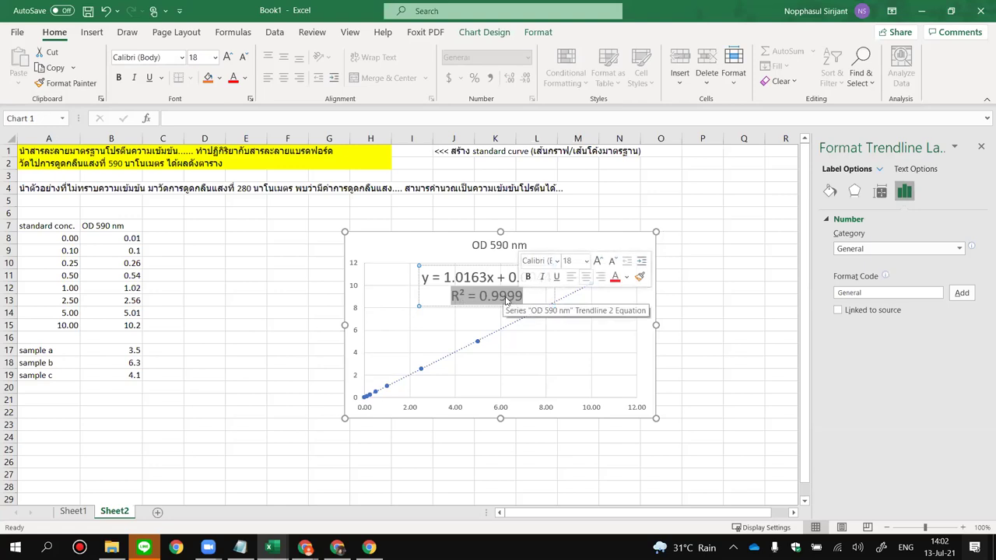
{"action": "left_click", "coordinate": [506, 299]}
{"action": "left_click_drag", "start_coordinate": [507, 295], "coordinate": [454, 294]}
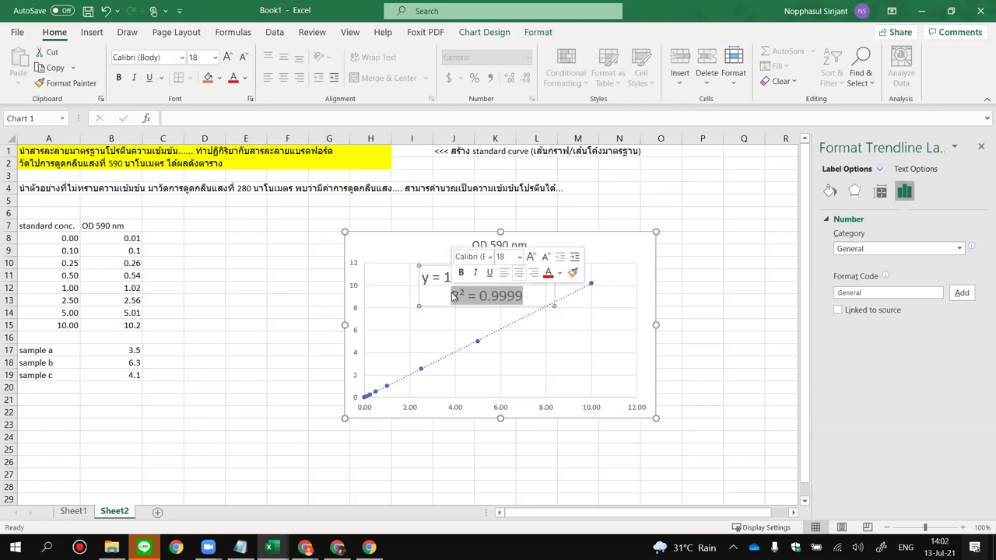
{"action": "left_click", "coordinate": [475, 296]}
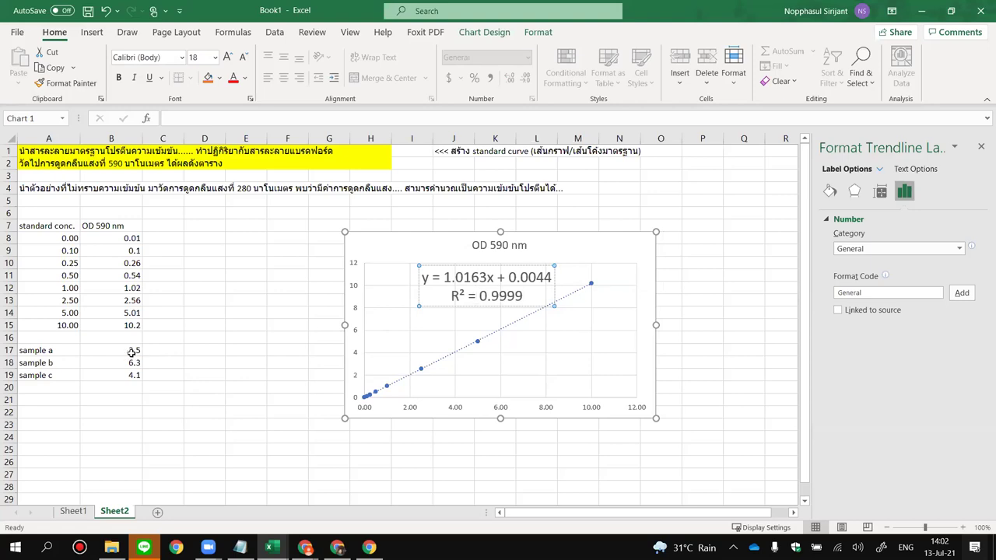
{"action": "left_click_drag", "start_coordinate": [422, 278], "coordinate": [552, 277]}
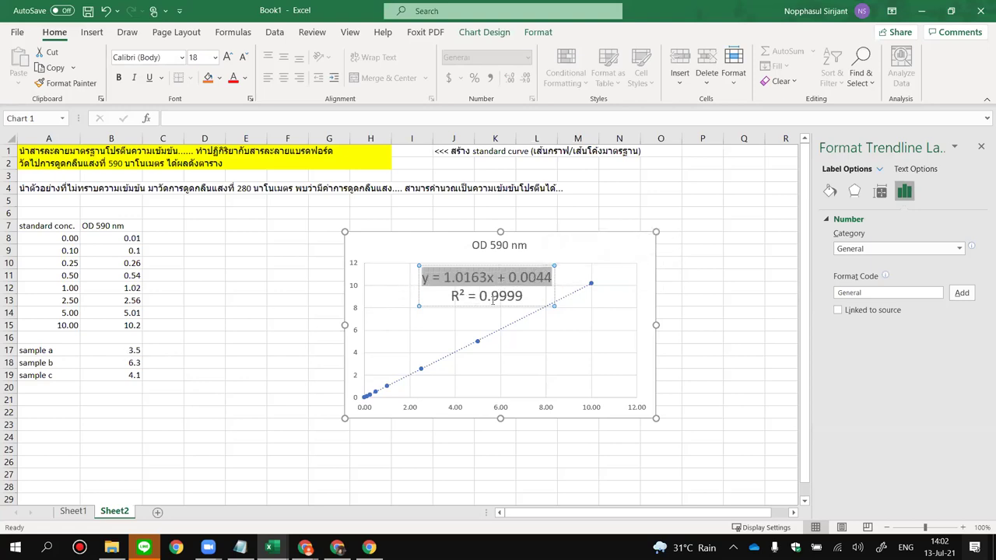
Head the sample absorbance column Y in B16 and the column beside it ความเข้มข้นจากการคำนวณ in C16.
{"action": "left_click", "coordinate": [121, 338]}
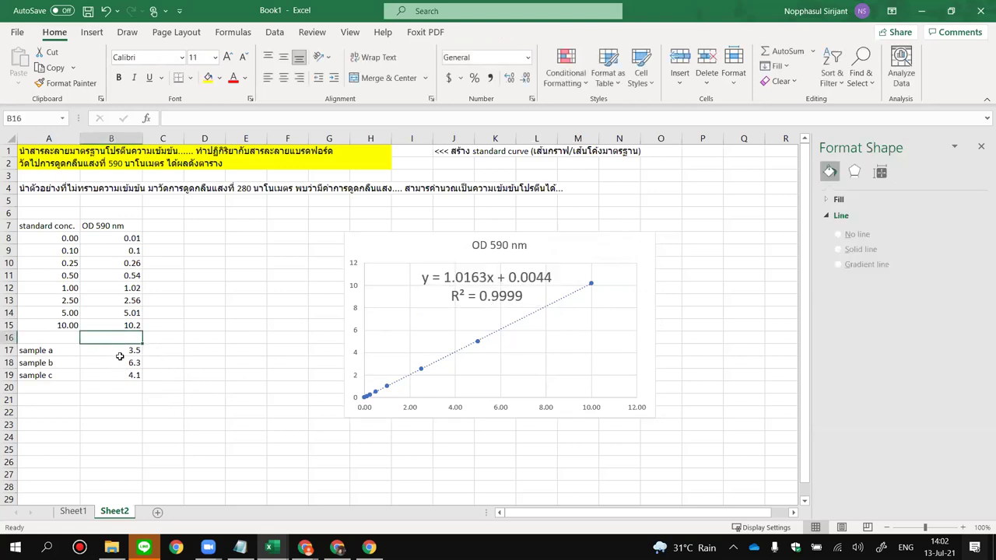
{"action": "type", "text": "Y"}
{"action": "left_click", "coordinate": [132, 360]}
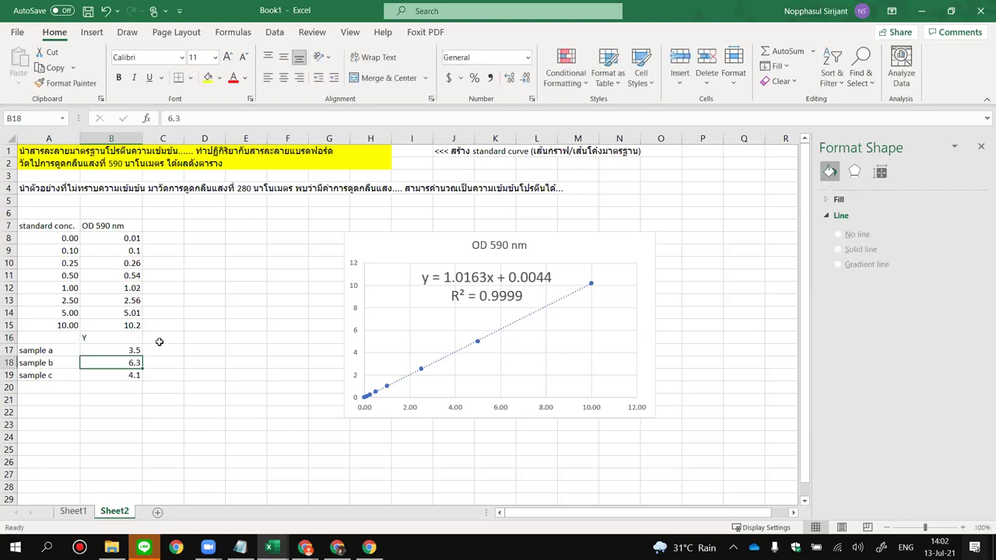
{"action": "left_click", "coordinate": [115, 350]}
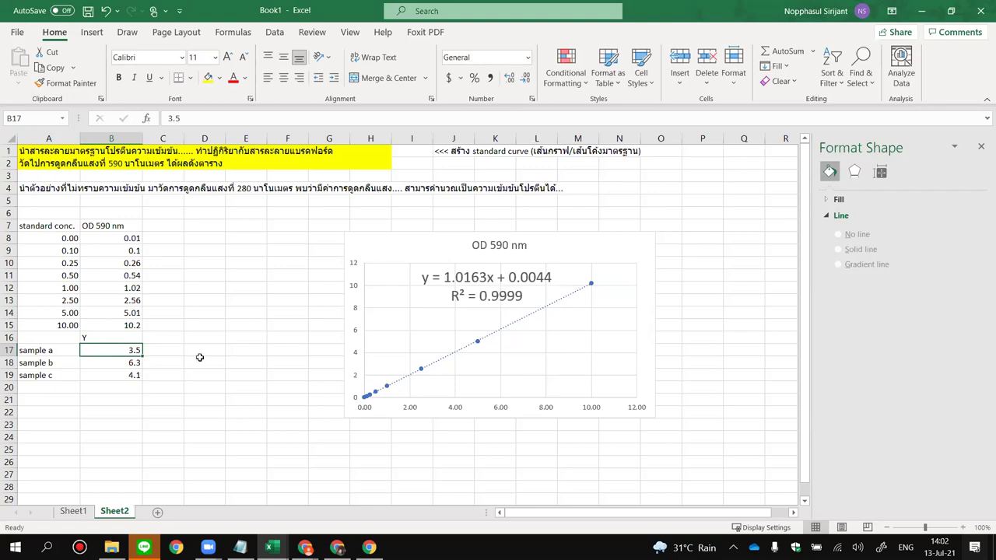
{"action": "left_click", "coordinate": [165, 353]}
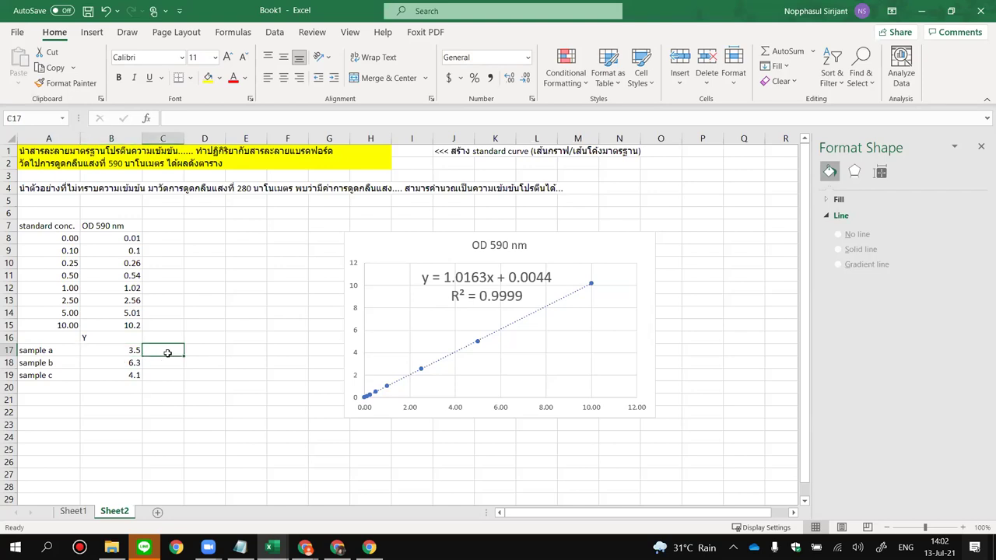
{"action": "left_click", "coordinate": [166, 335]}
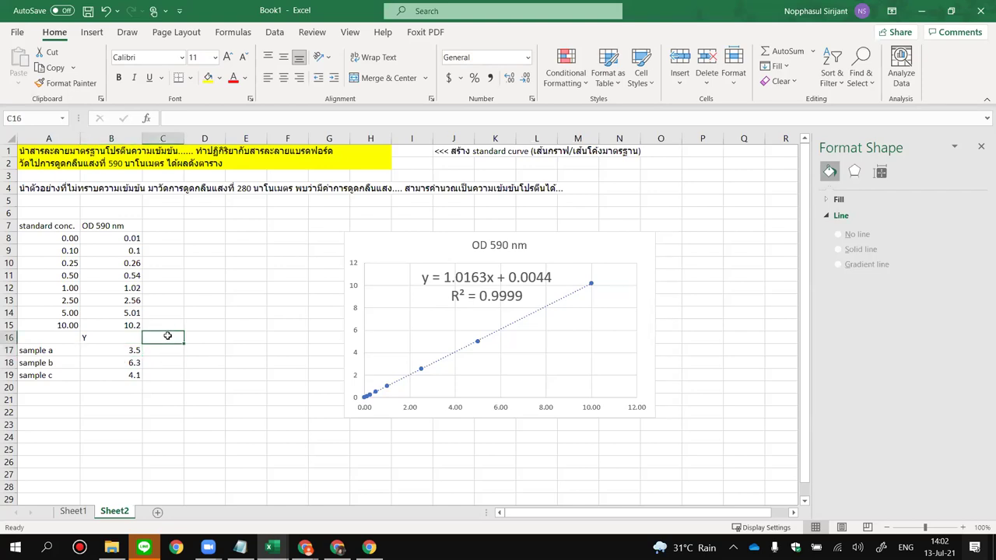
{"action": "type", "text": "คว"}
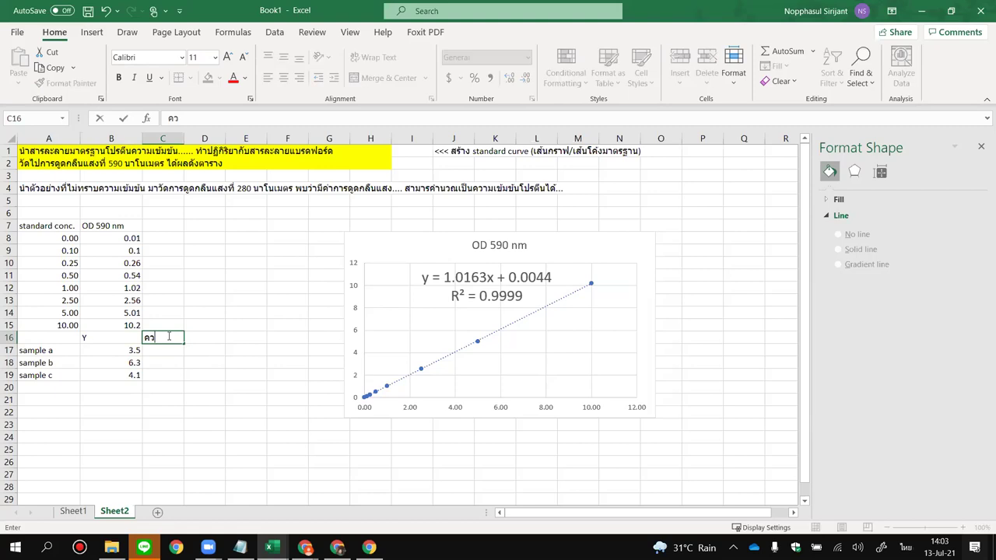
{"action": "type", "text": "ามเข้มข้นจากกา"}
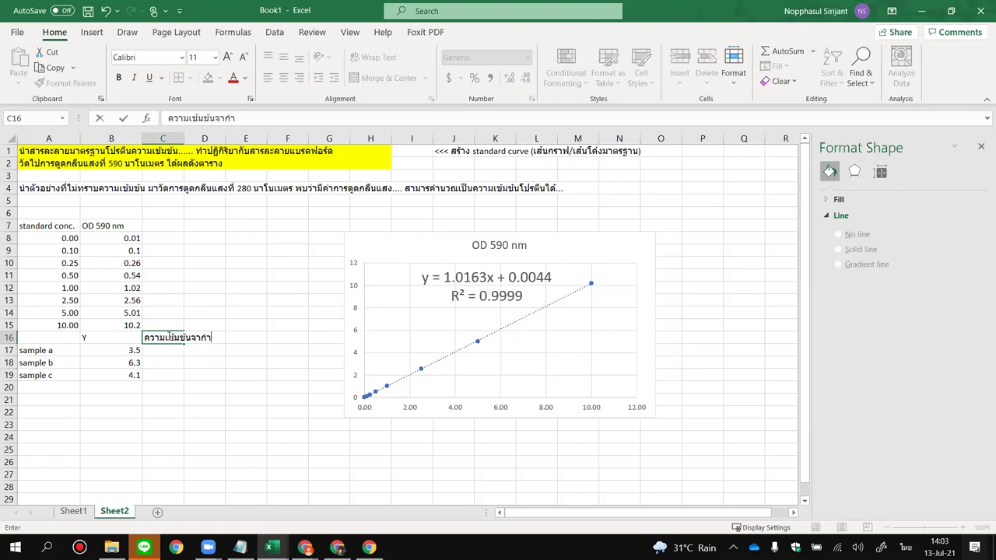
{"action": "type", "text": "รคำนวณ"}
{"action": "key", "text": "Return"}
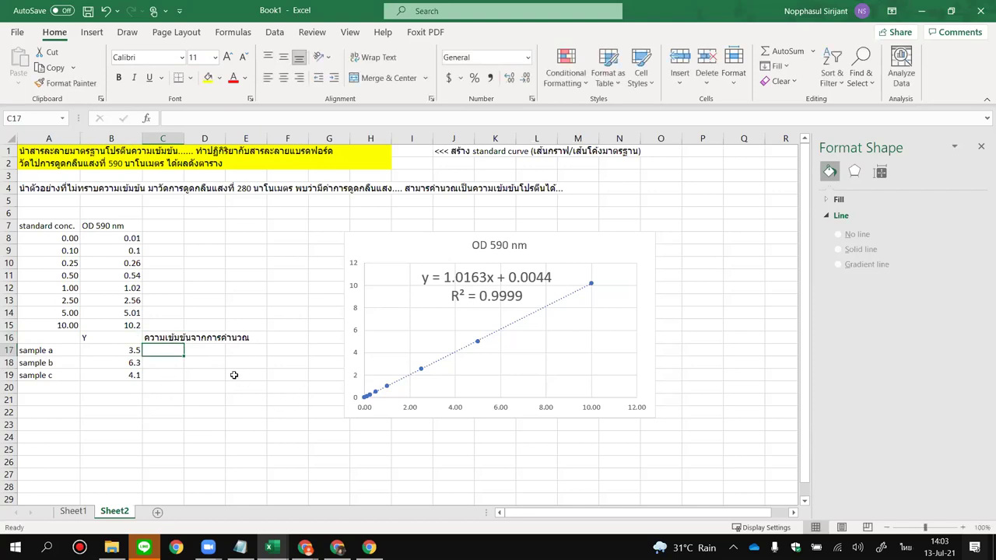
Add axis titles to both axes of the scatter chart.
{"action": "left_click", "coordinate": [134, 350]}
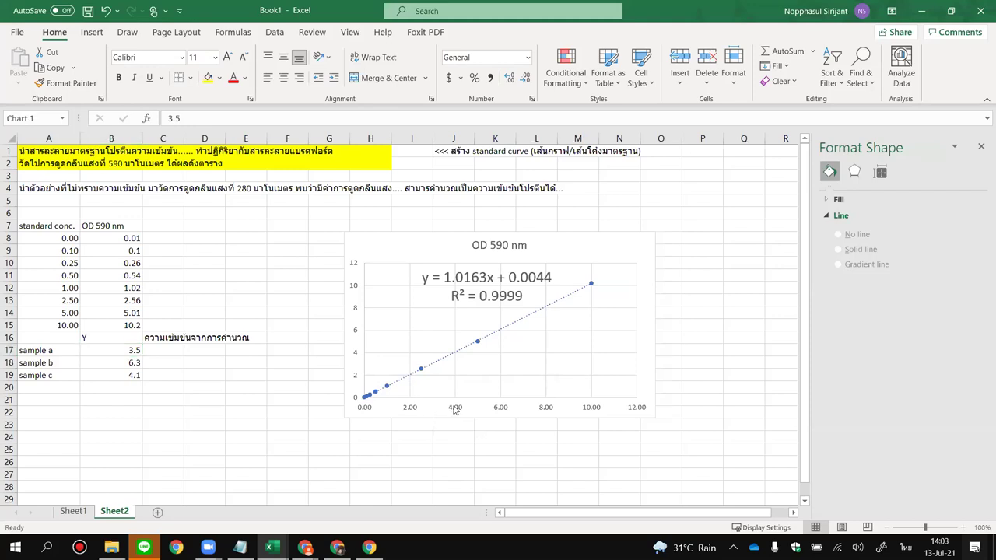
{"action": "left_click", "coordinate": [455, 410]}
{"action": "left_click", "coordinate": [673, 241]}
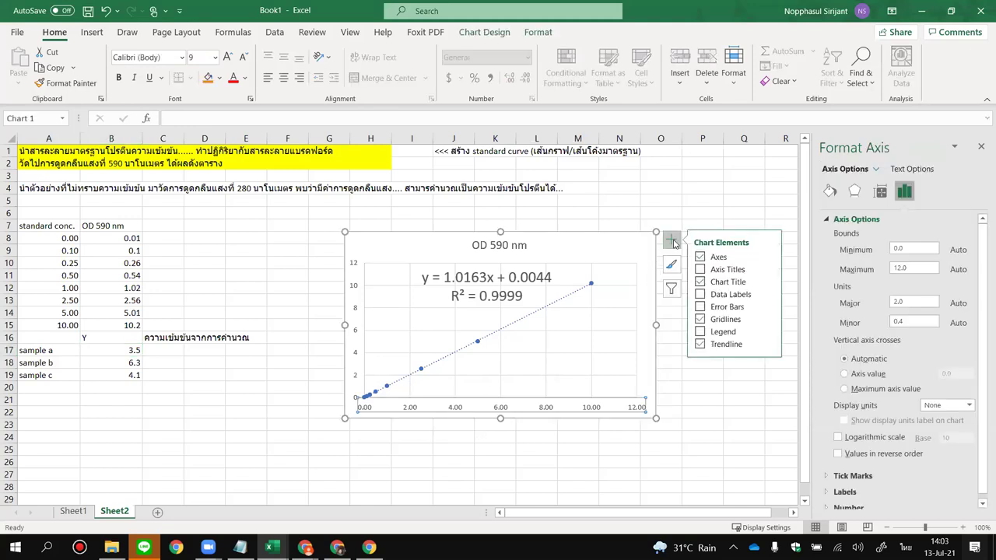
{"action": "left_click", "coordinate": [728, 275]}
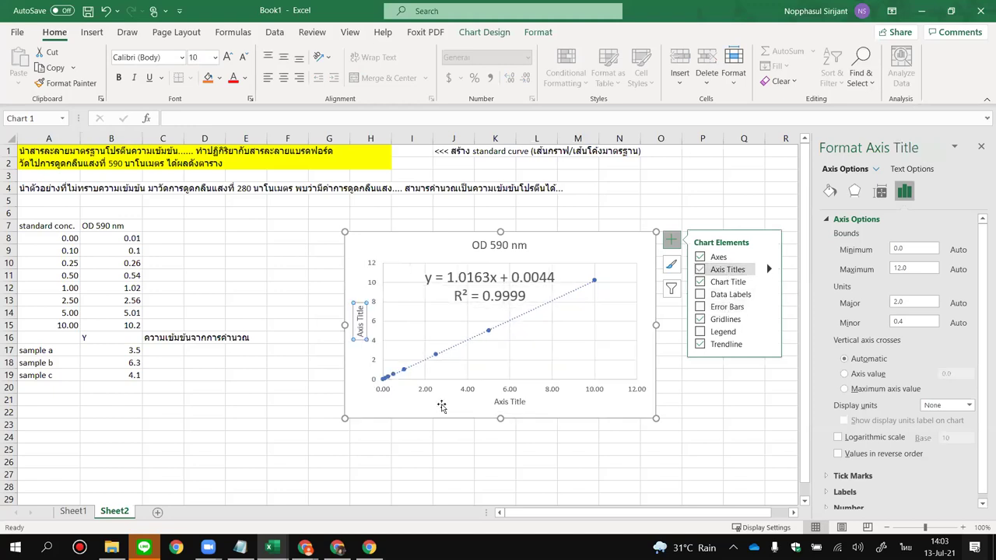
Set the chart's horizontal axis title to ความเข้มข้น (มิลลิกรัม/ลิตร).
{"action": "left_click", "coordinate": [499, 401]}
{"action": "double_click", "coordinate": [500, 401]}
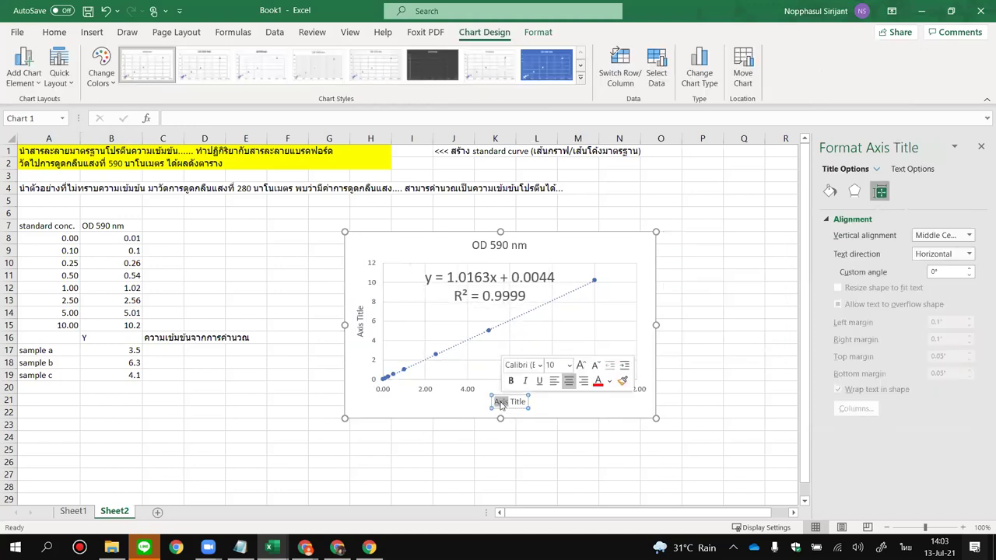
{"action": "left_click", "coordinate": [511, 402]}
{"action": "type", "text": "ความเข้มข้น"}
{"action": "type", "text": " (ไมโคร"}
{"action": "key", "text": "BackSpace"}
{"action": "key", "text": "BackSpace"}
{"action": "key", "text": "BackSpace"}
{"action": "key", "text": "BackSpace"}
{"action": "key", "text": "BackSpace"}
{"action": "type", "text": "มิลลิกรัม/"}
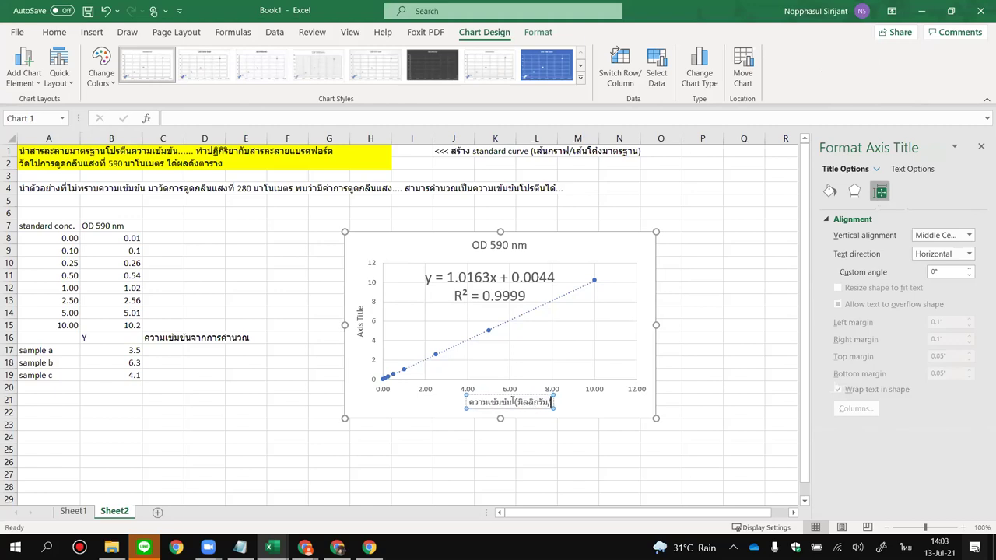
{"action": "type", "text": "ลิตร)"}
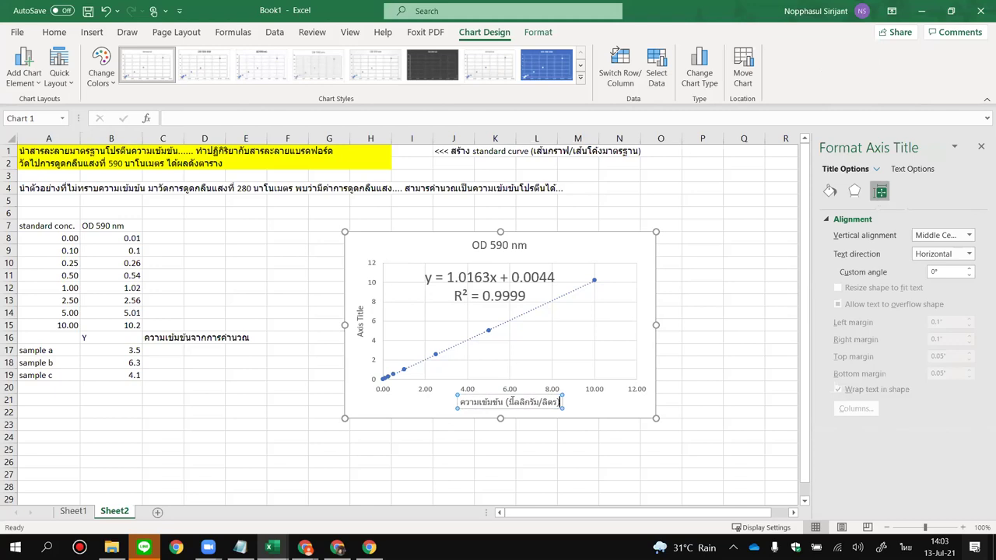
{"action": "key", "text": "Escape"}
Set the chart's vertical axis title to การดูดกลืนแสง ที่ 590 nm.
{"action": "triple_click", "coordinate": [359, 319]}
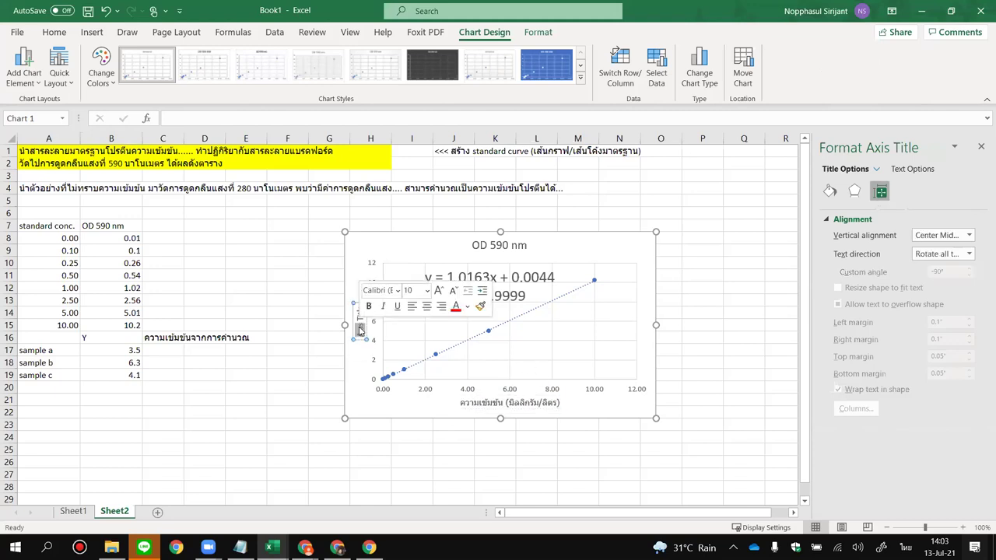
{"action": "type", "text": "ค่าการดูดกลืนแสง"}
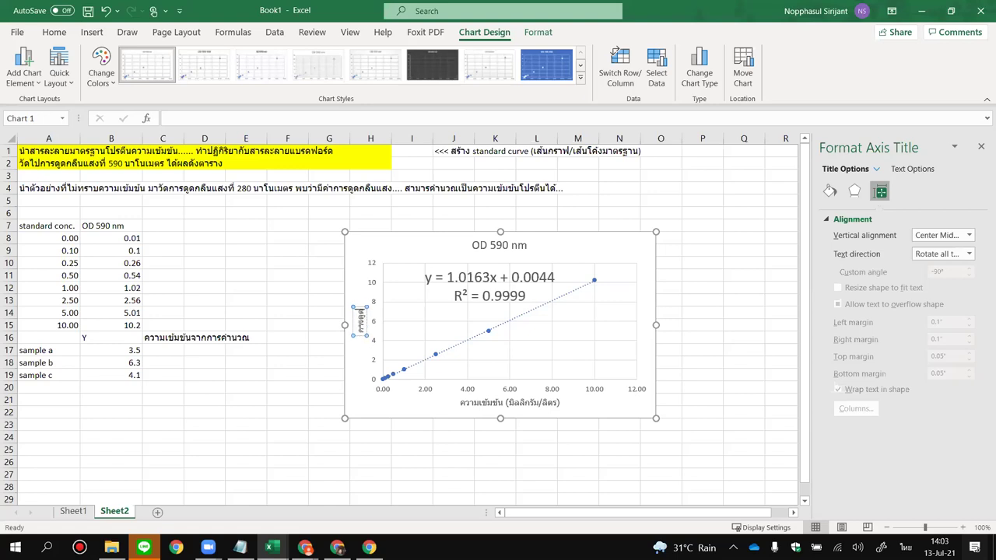
{"action": "type", "text": " ที่"}
{"action": "key", "text": "grave"}
{"action": "type", "text": "590"}
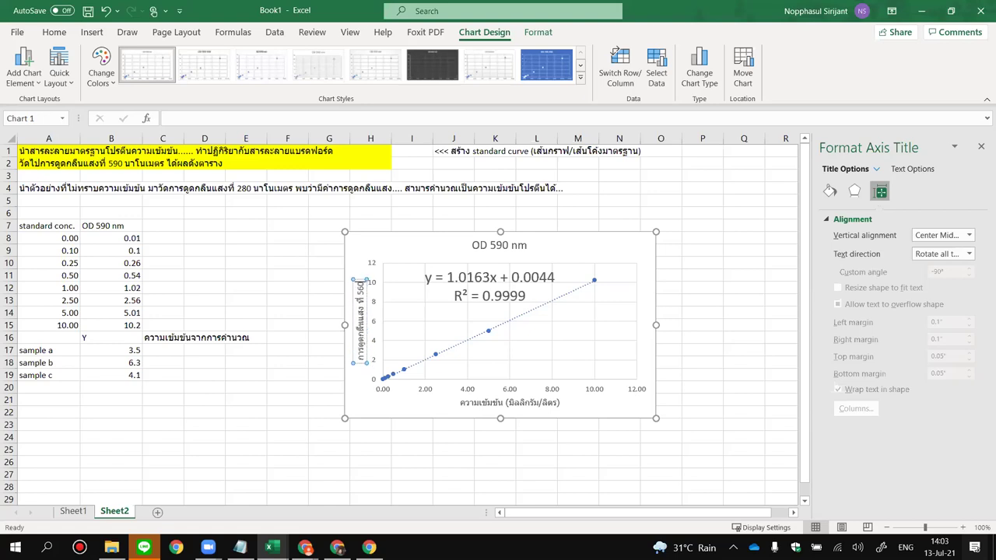
{"action": "type", "text": " nm"}
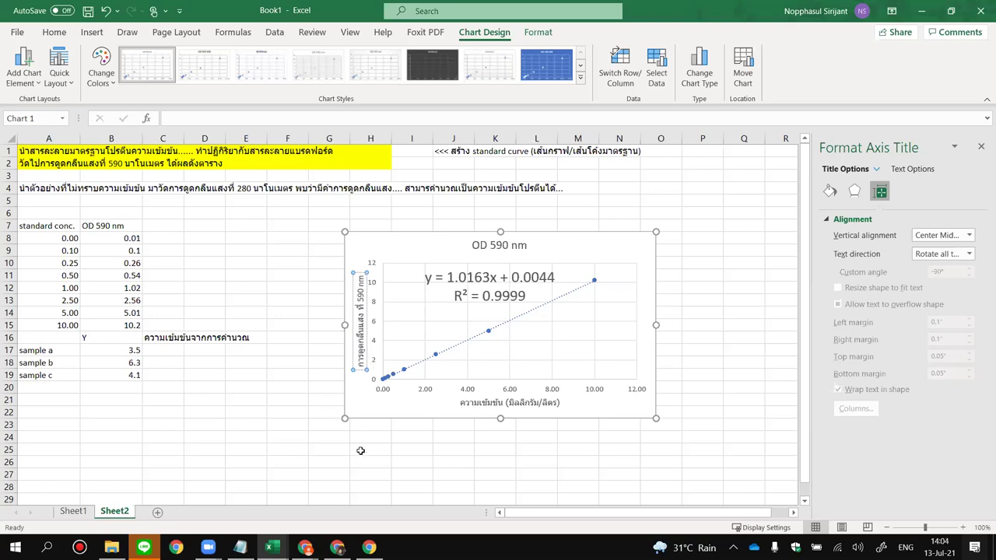
{"action": "left_click", "coordinate": [362, 451]}
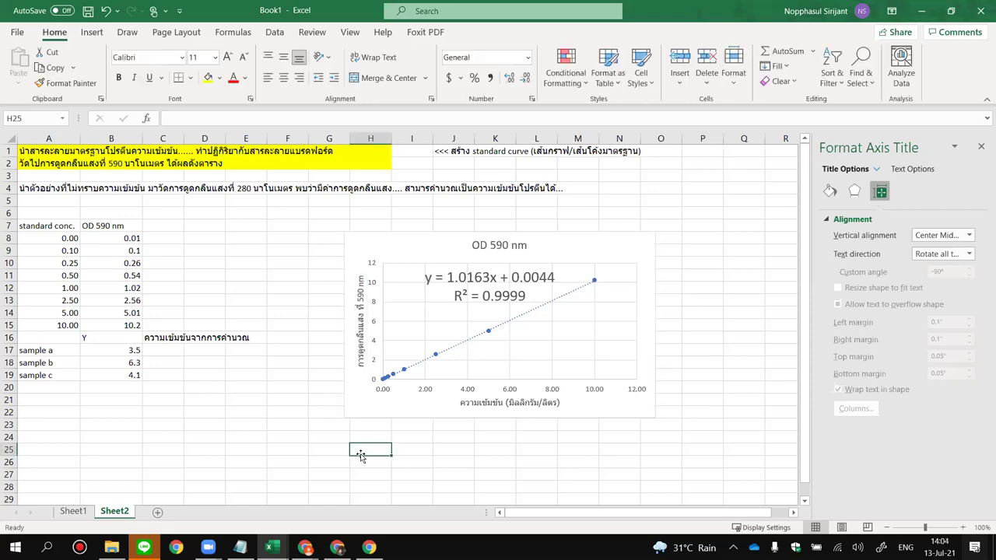
Calculate the concentration of sample a in C17 with the formula =(B17-0.0044)/1.0163.
{"action": "left_click", "coordinate": [157, 350]}
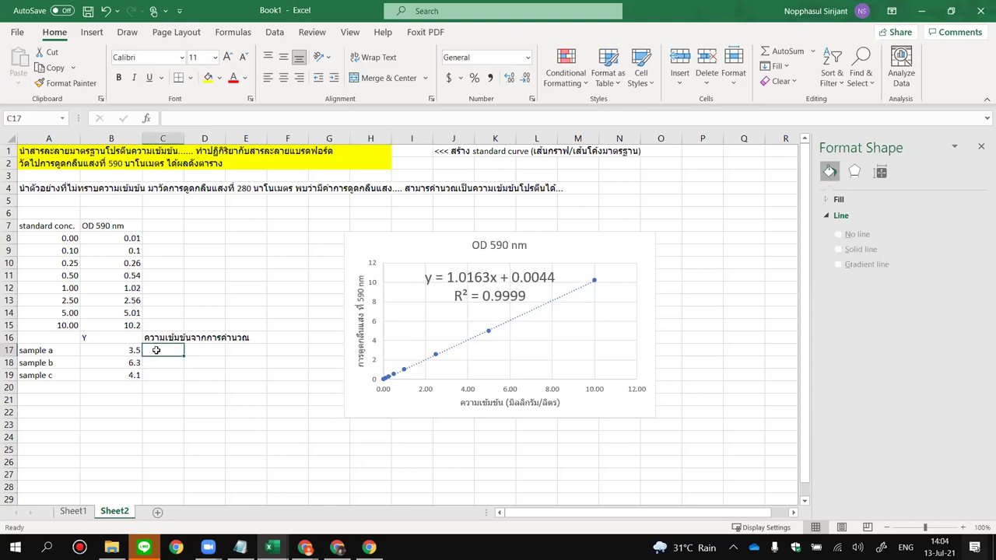
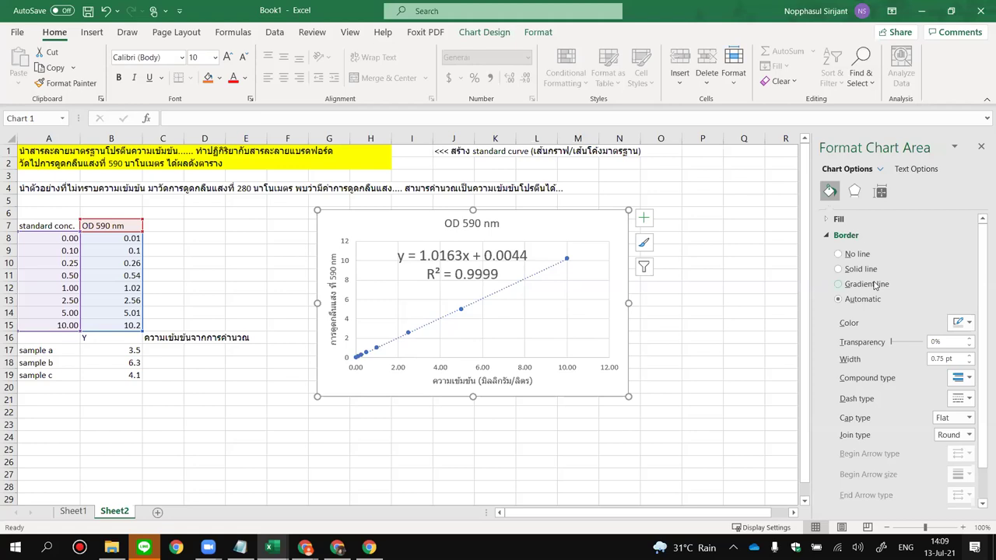
{"action": "left_click", "coordinate": [170, 351]}
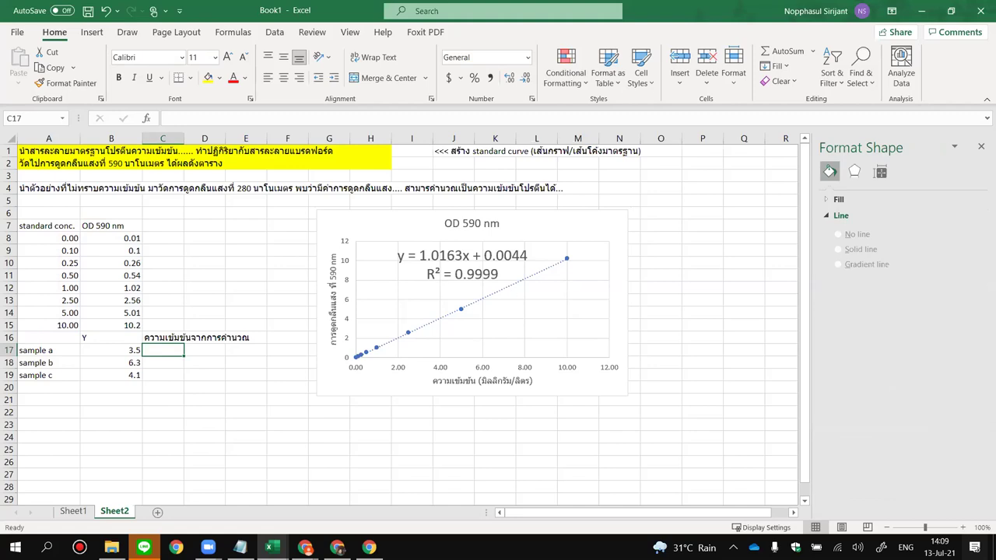
{"action": "type", "text": "=("}
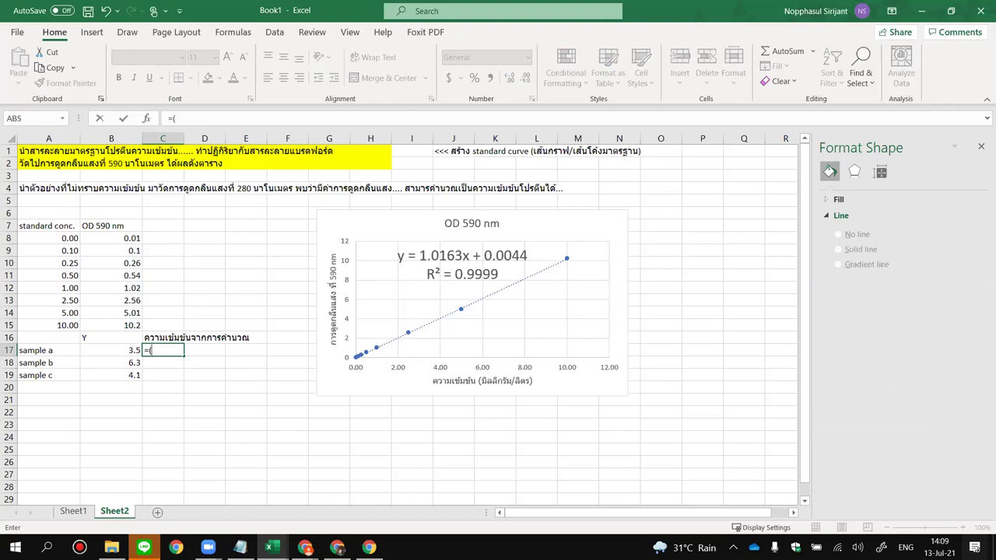
{"action": "left_click", "coordinate": [124, 350]}
{"action": "type", "text": "-0.0044)/1.0163"}
{"action": "key", "text": "Return"}
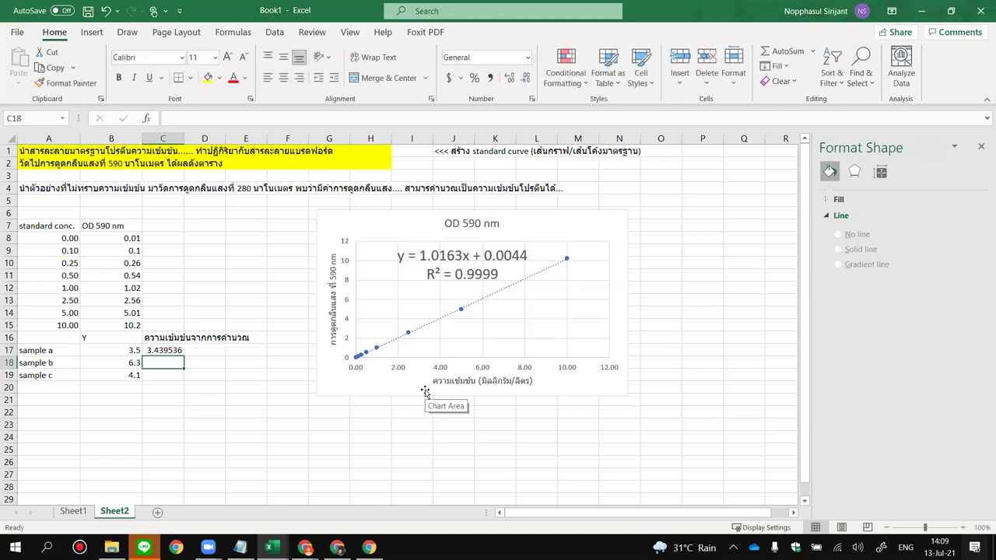
Fill the concentration formula from C17 down to C19 for samples b and c.
{"action": "left_click", "coordinate": [178, 436]}
{"action": "left_click", "coordinate": [176, 350]}
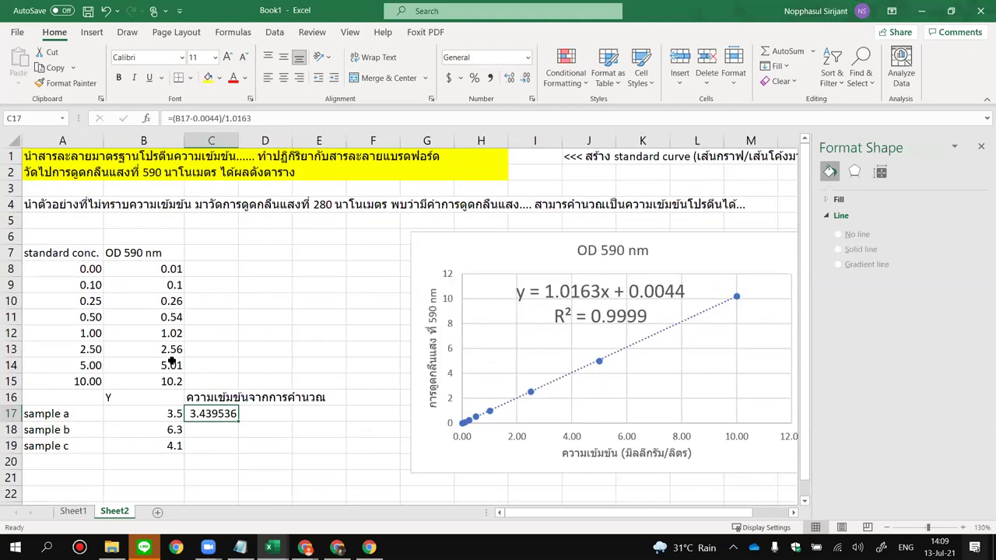
{"action": "scroll", "coordinate": [154, 397], "scroll_direction": "up", "scroll_amount": 4}
{"action": "scroll", "coordinate": [153, 397], "scroll_direction": "down", "scroll_amount": 2}
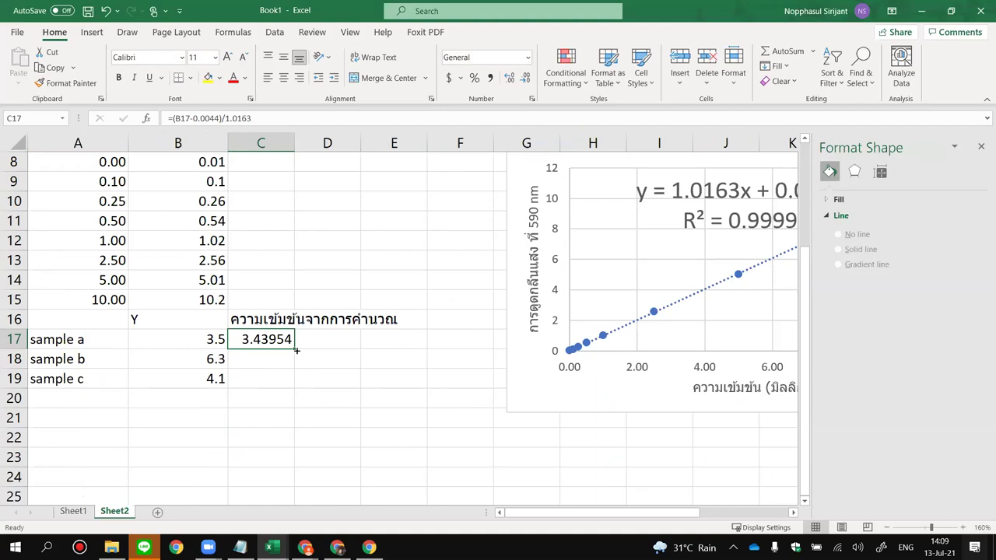
{"action": "left_click_drag", "start_coordinate": [299, 350], "coordinate": [293, 388]}
{"action": "left_click", "coordinate": [267, 430]}
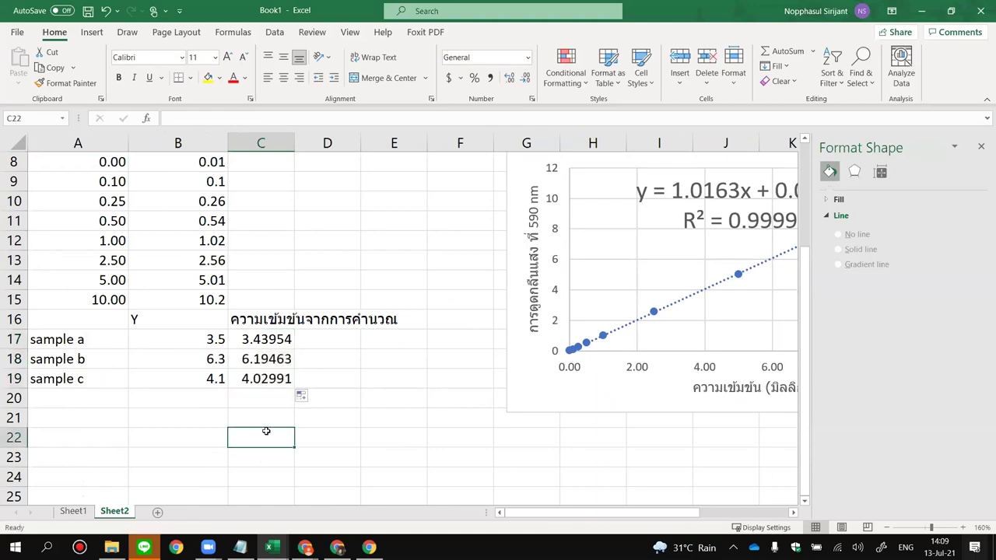
{"action": "left_click", "coordinate": [243, 337]}
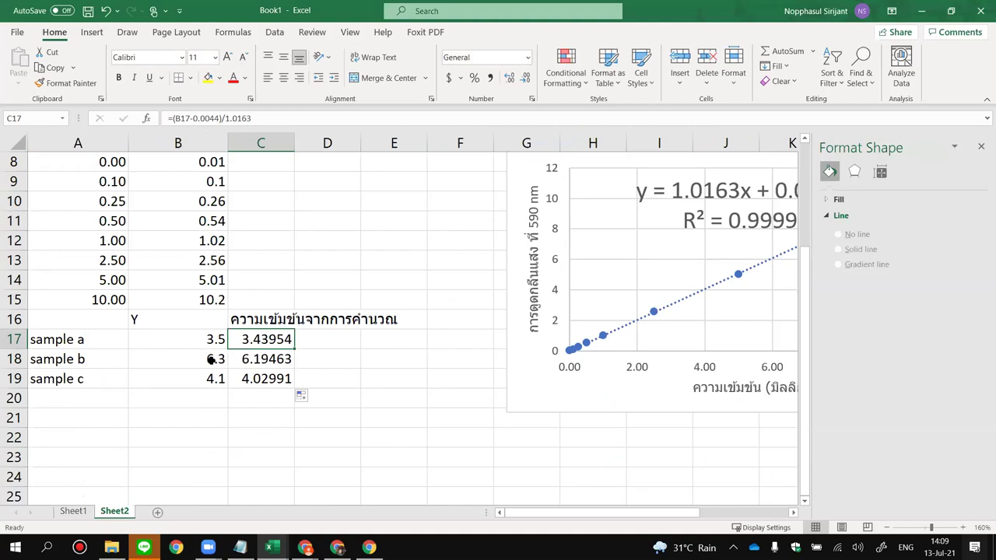
Compare the absorbance values of samples b and c with their calculated concentrations in columns B and C.
{"action": "left_click", "coordinate": [221, 362]}
{"action": "left_click", "coordinate": [246, 363]}
{"action": "left_click", "coordinate": [187, 378]}
{"action": "left_click", "coordinate": [254, 378]}
{"action": "left_click", "coordinate": [202, 379]}
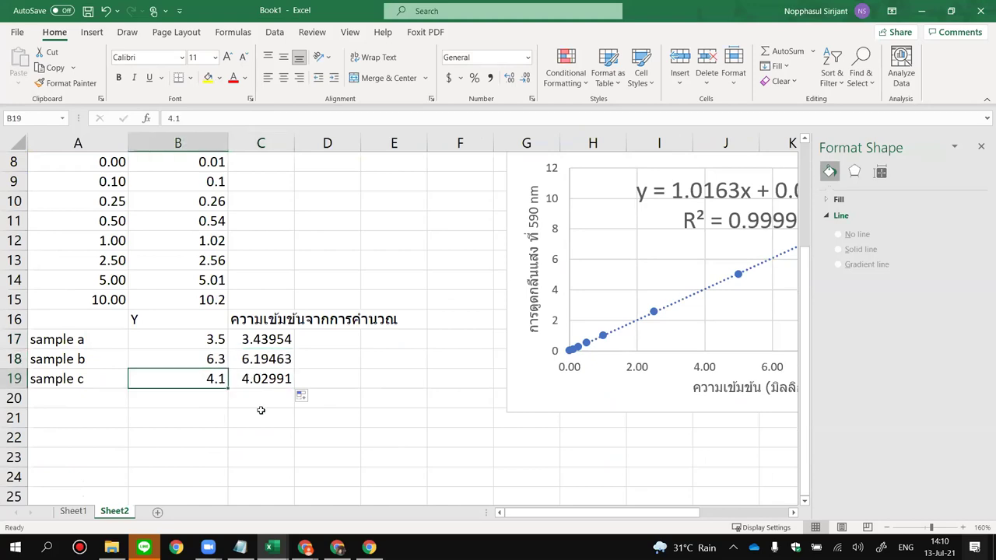
{"action": "left_click", "coordinate": [262, 412]}
{"action": "left_click", "coordinate": [260, 401]}
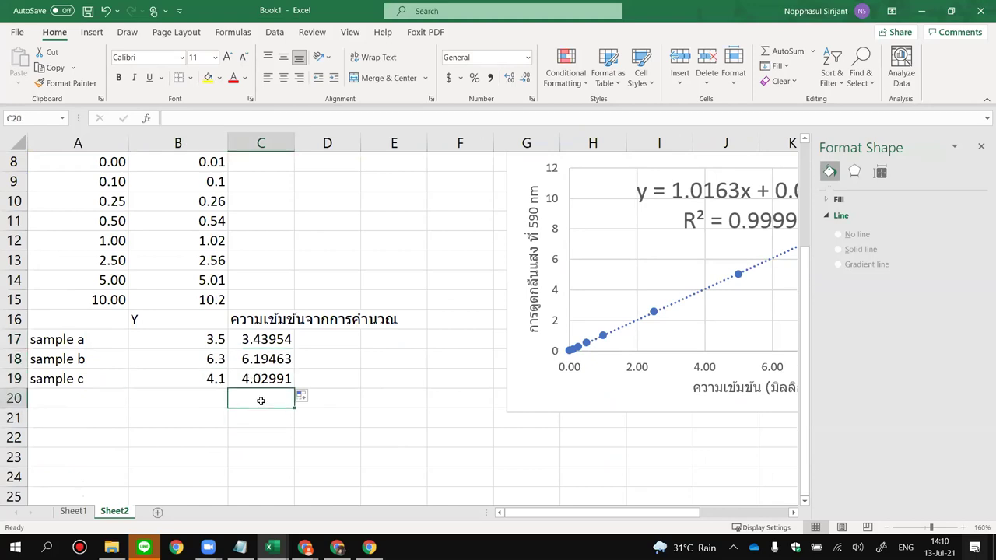
{"action": "left_click", "coordinate": [213, 374]}
Close the Format Shape pane to give the standard curve chart more room beside the data.
{"action": "scroll", "coordinate": [255, 374], "scroll_direction": "down", "scroll_amount": 1}
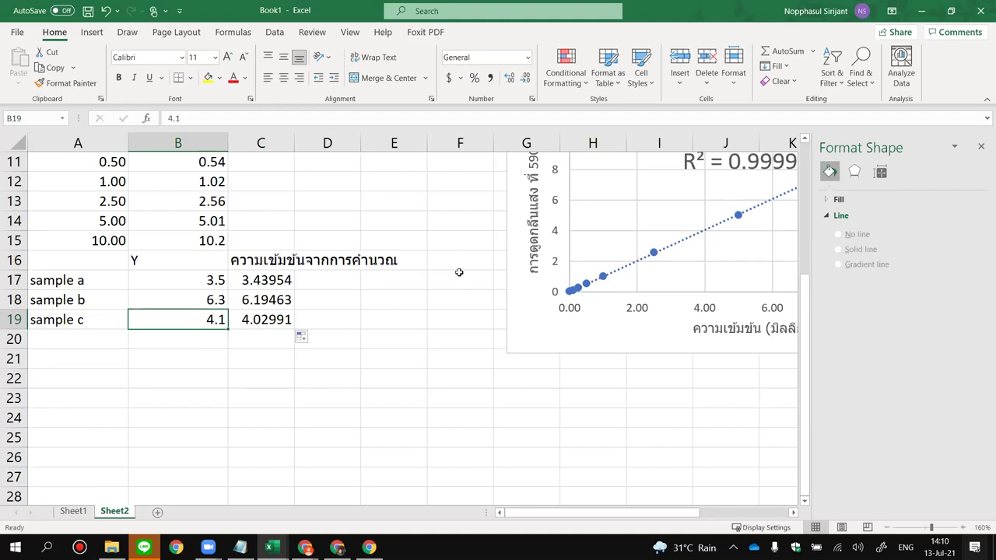
{"action": "scroll", "coordinate": [459, 273], "scroll_direction": "up", "scroll_amount": 3}
{"action": "scroll", "coordinate": [459, 272], "scroll_direction": "down", "scroll_amount": 1}
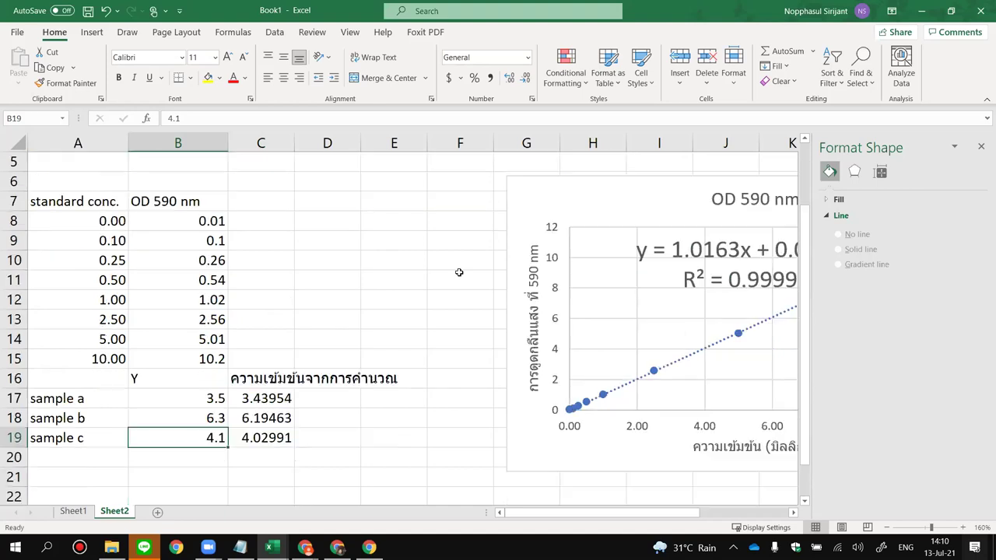
{"action": "left_click_drag", "start_coordinate": [544, 518], "coordinate": [586, 515]}
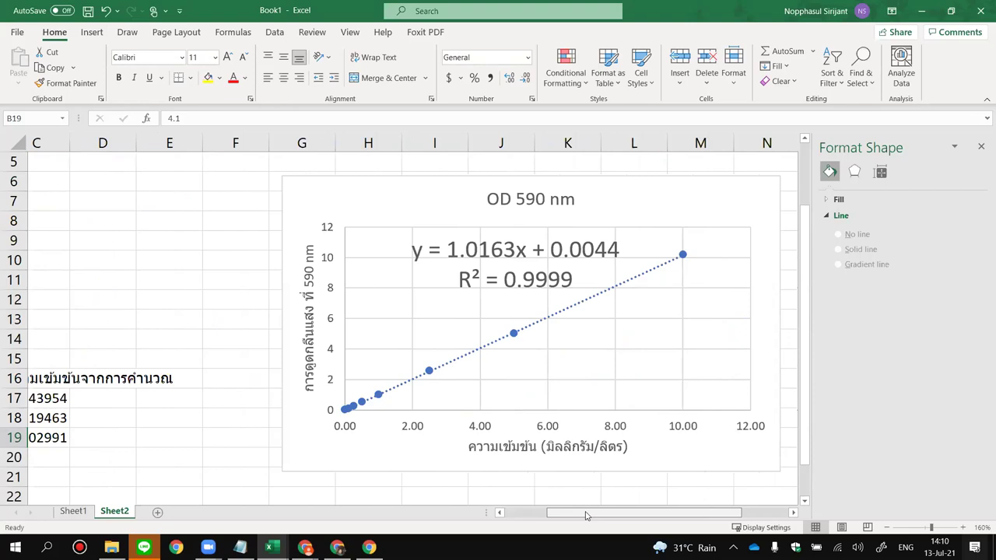
{"action": "left_click_drag", "start_coordinate": [585, 516], "coordinate": [555, 515]}
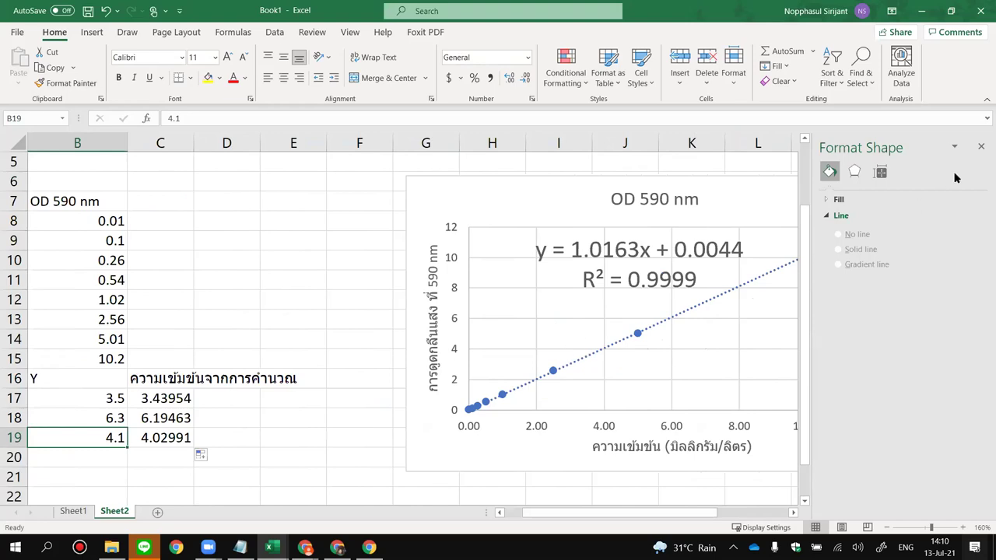
{"action": "left_click", "coordinate": [980, 146]}
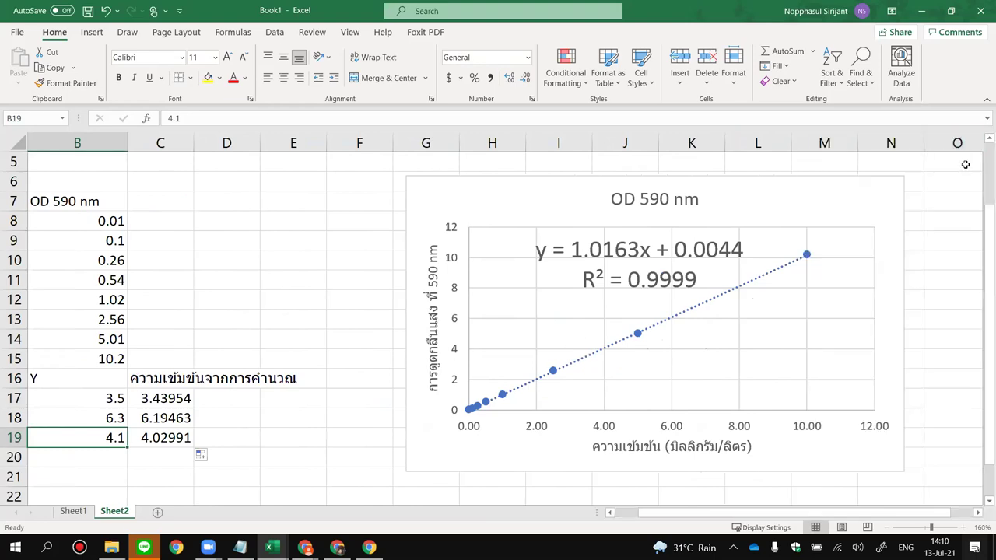
Reposition the standard curve chart beside the data, spanning about columns F to M and rows 6 to 20, and deselect it.
{"action": "left_click", "coordinate": [543, 196]}
{"action": "left_click_drag", "start_coordinate": [527, 188], "coordinate": [456, 189]}
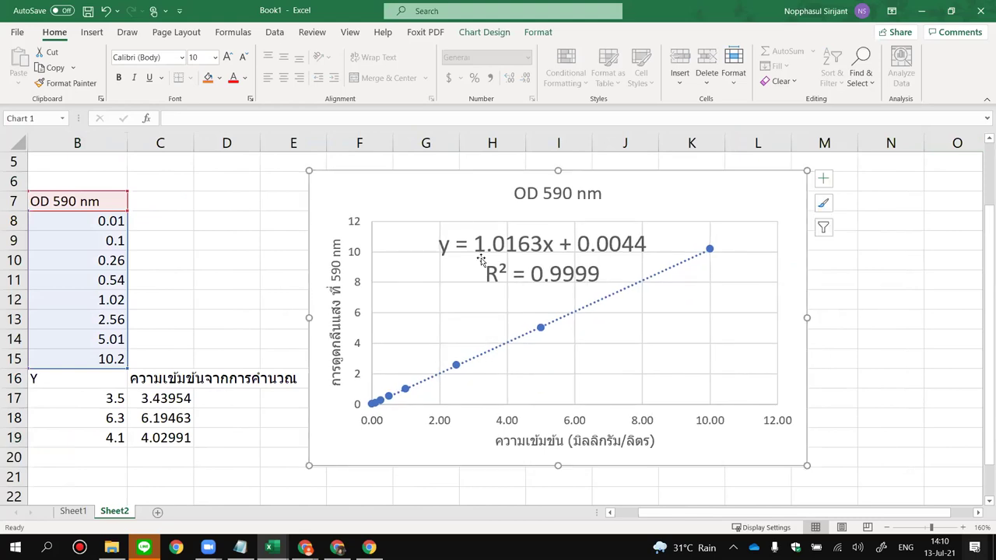
{"action": "scroll", "coordinate": [484, 262], "scroll_direction": "down", "scroll_amount": 2}
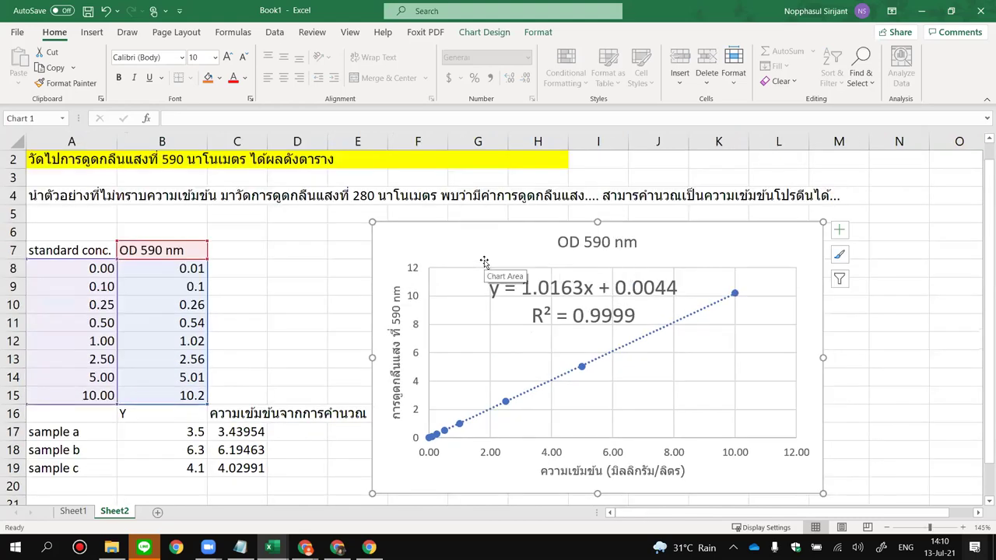
{"action": "left_click", "coordinate": [298, 265]}
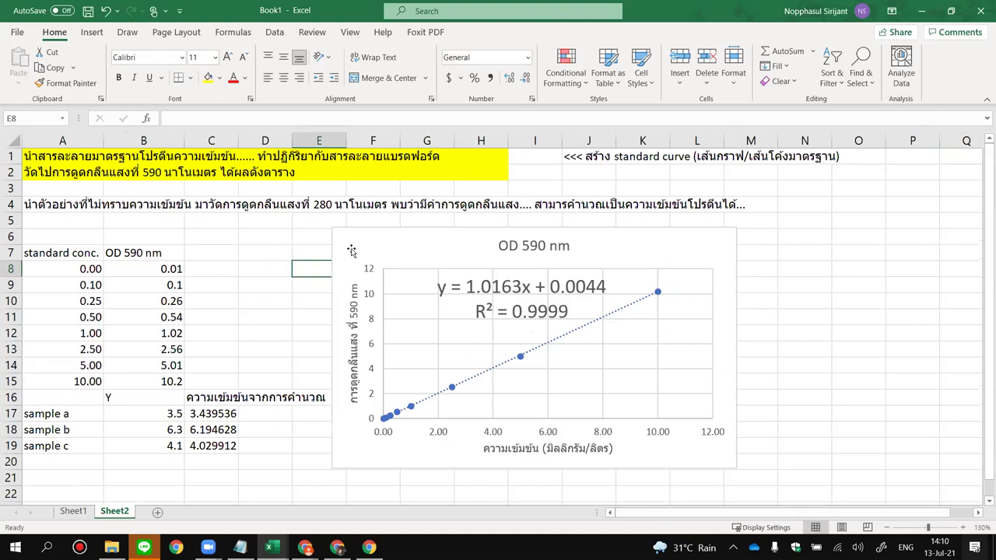
{"action": "left_click_drag", "start_coordinate": [351, 241], "coordinate": [383, 238]}
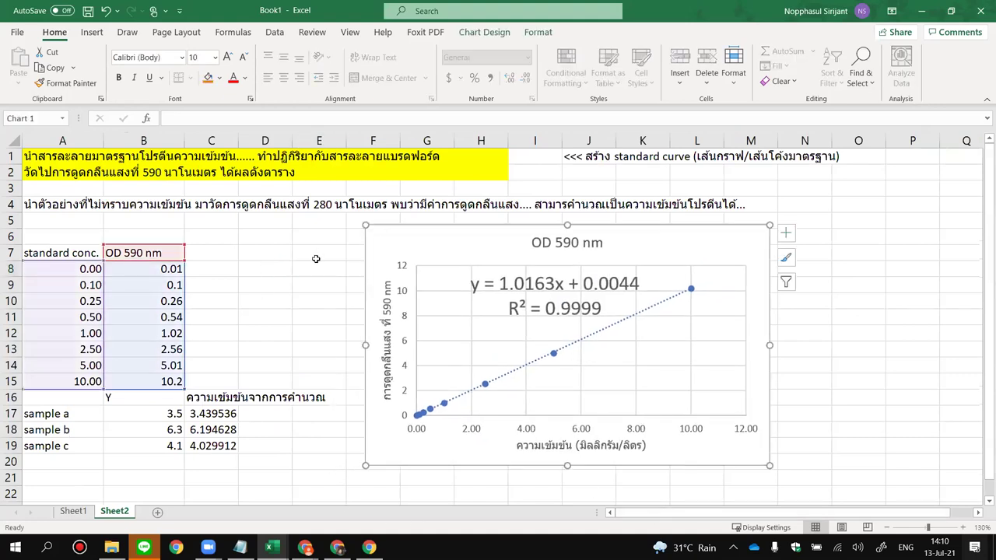
{"action": "key", "text": "Escape"}
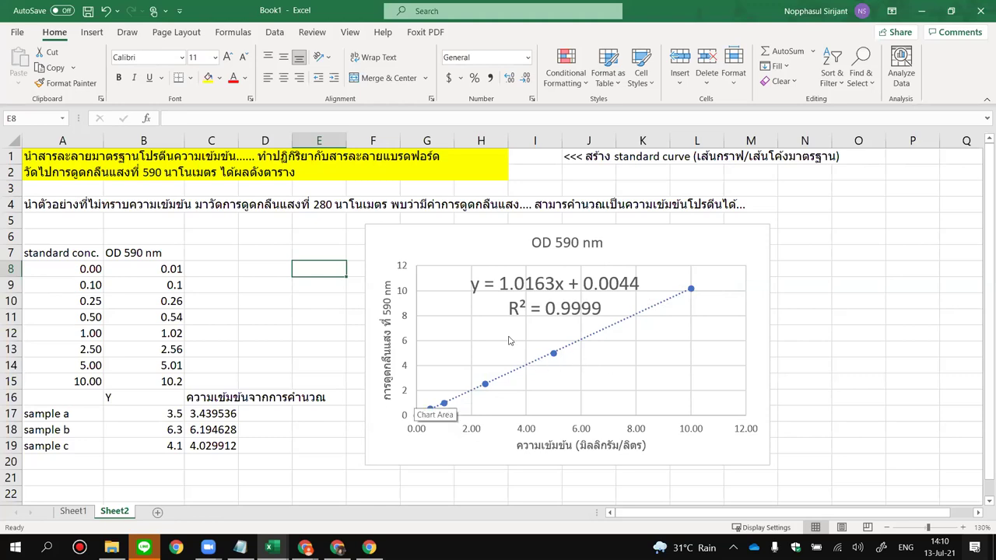
Examine the R² value in the trendline equation label on the standard curve chart.
{"action": "left_click", "coordinate": [570, 308]}
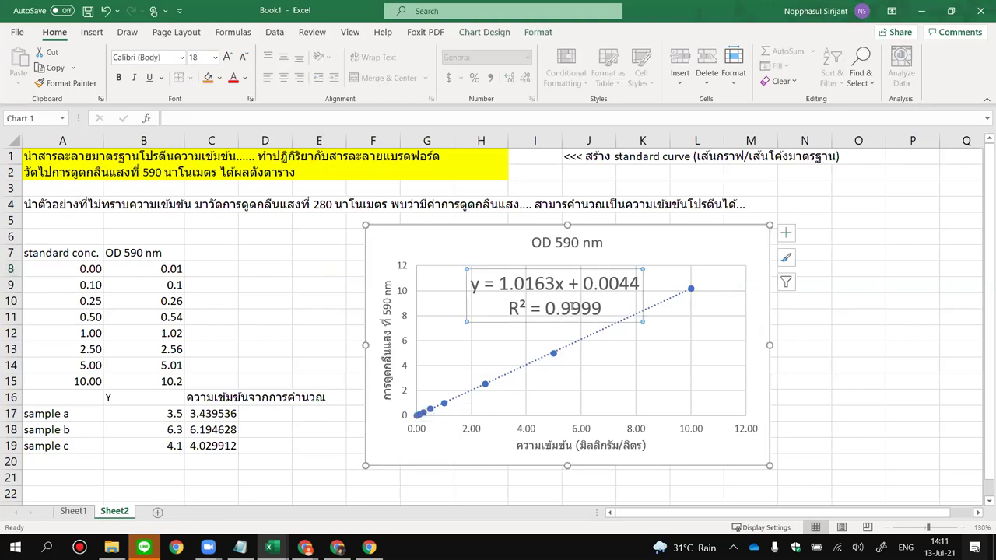
{"action": "left_click", "coordinate": [572, 308]}
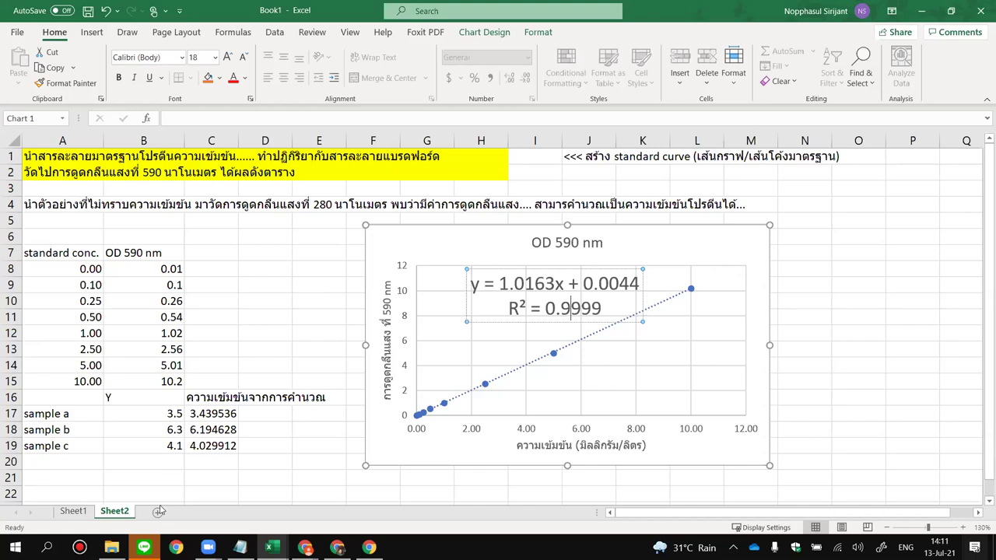
{"action": "mouse_move", "coordinate": [144, 545]}
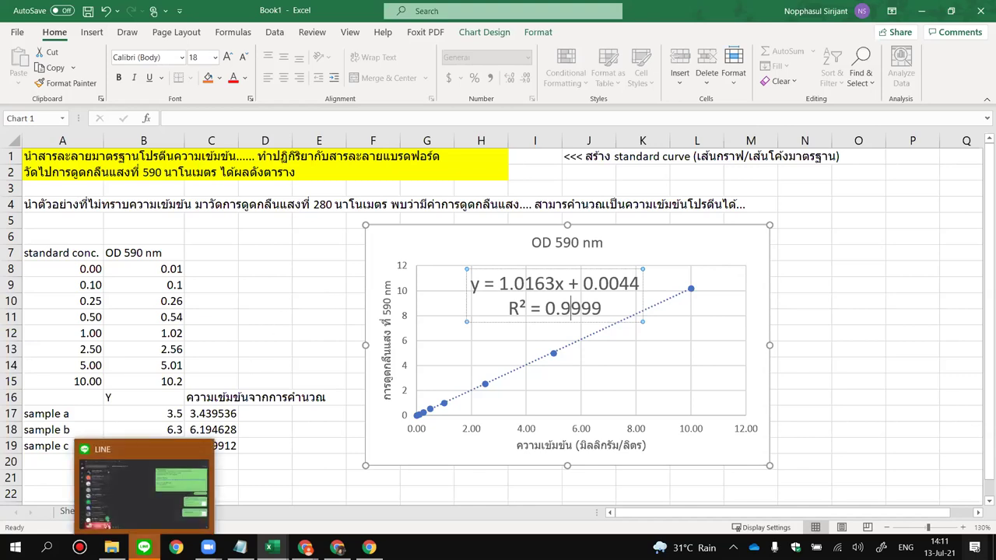